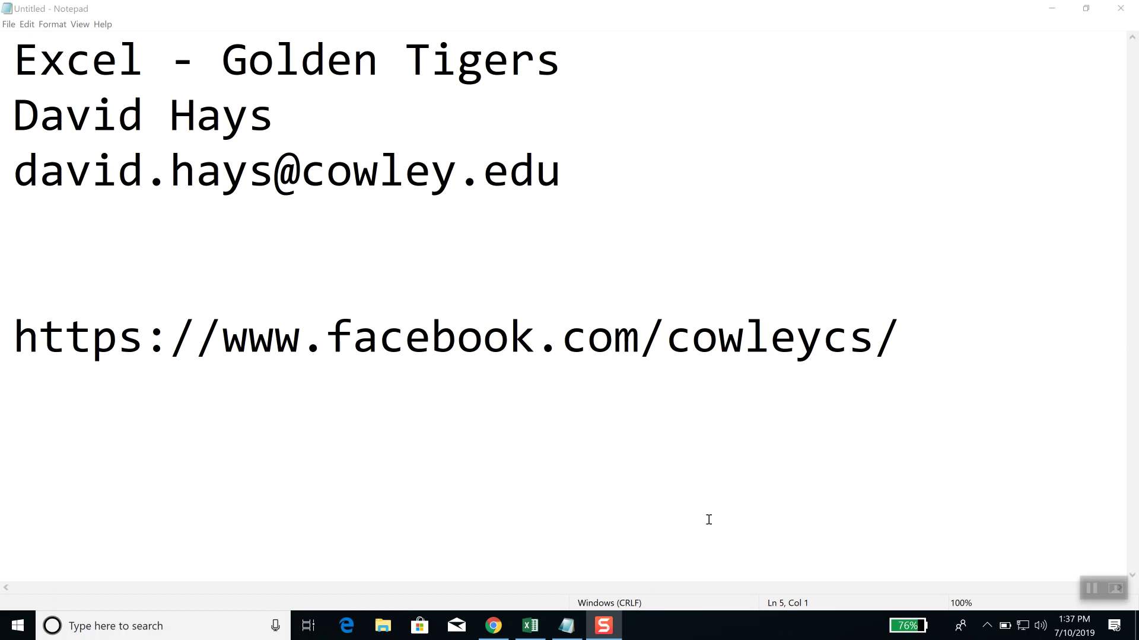
Step: Switch from the Notepad notes to the blank Excel workbook using the taskbar
left_click(530, 627)
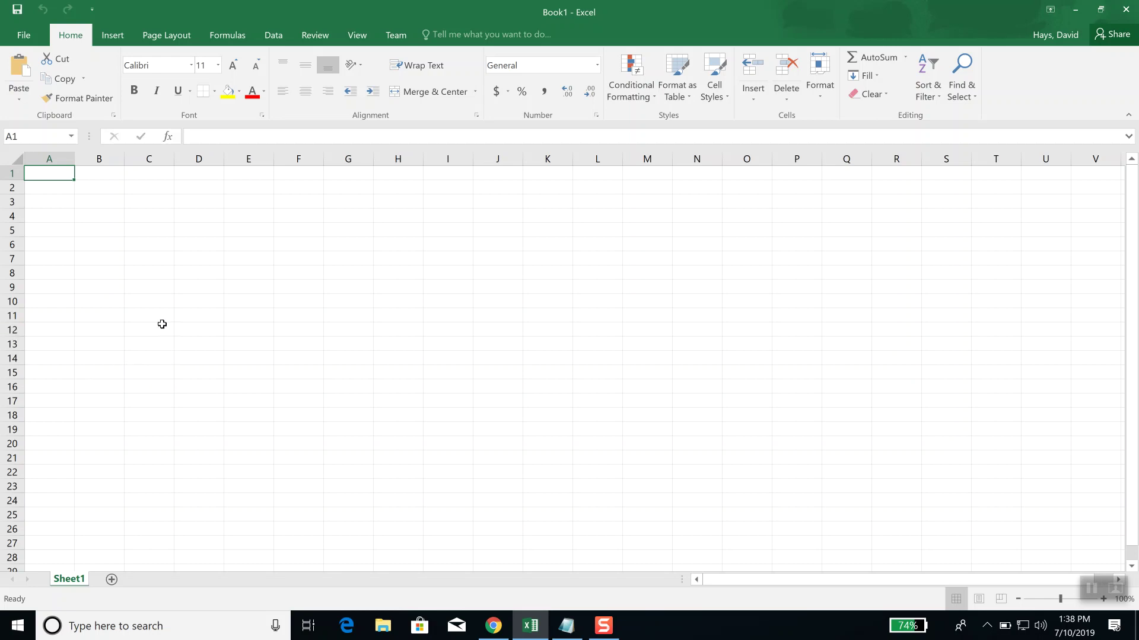
Step: Zoom the blank Sheet1 to 190% and close the Sophos notification
scroll(162, 324, "up", 6, "ctrl")
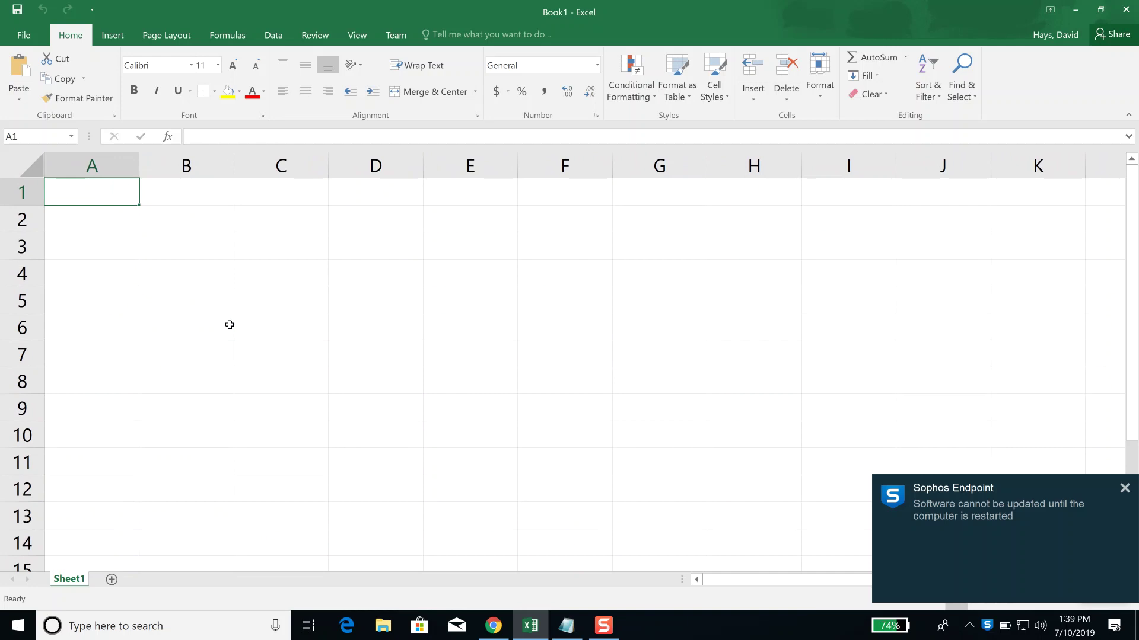
left_click(1122, 490)
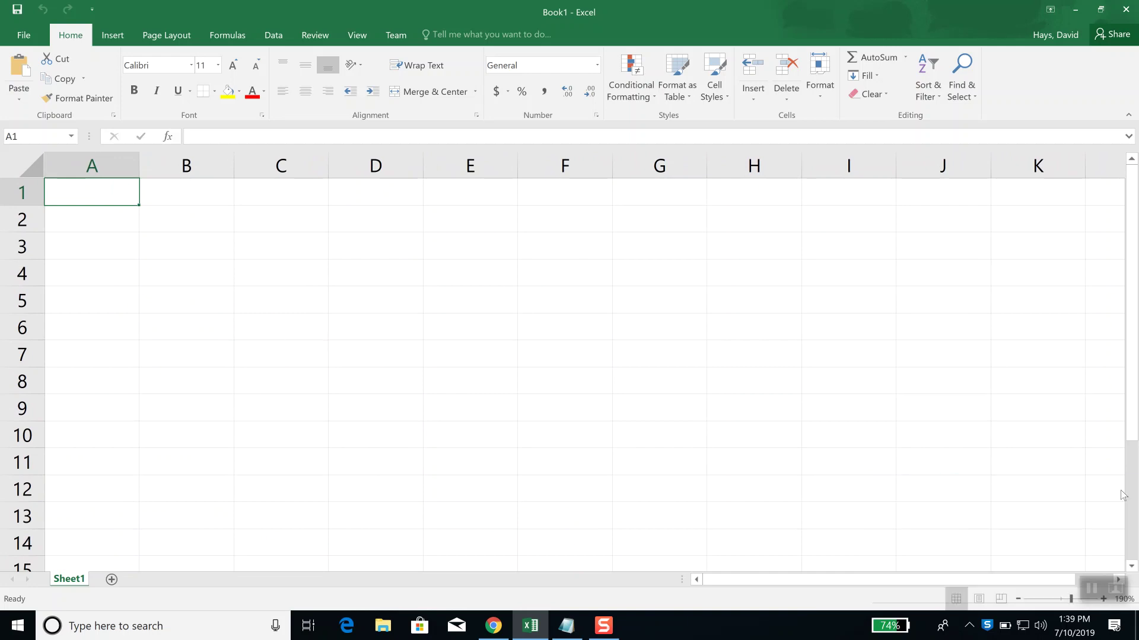
Step: Browse the Cowley College Computer Science Facebook video posts in Chrome, then minimize Chrome
key("alt+Tab")
key("alt+Tab")
key("alt+Tab")
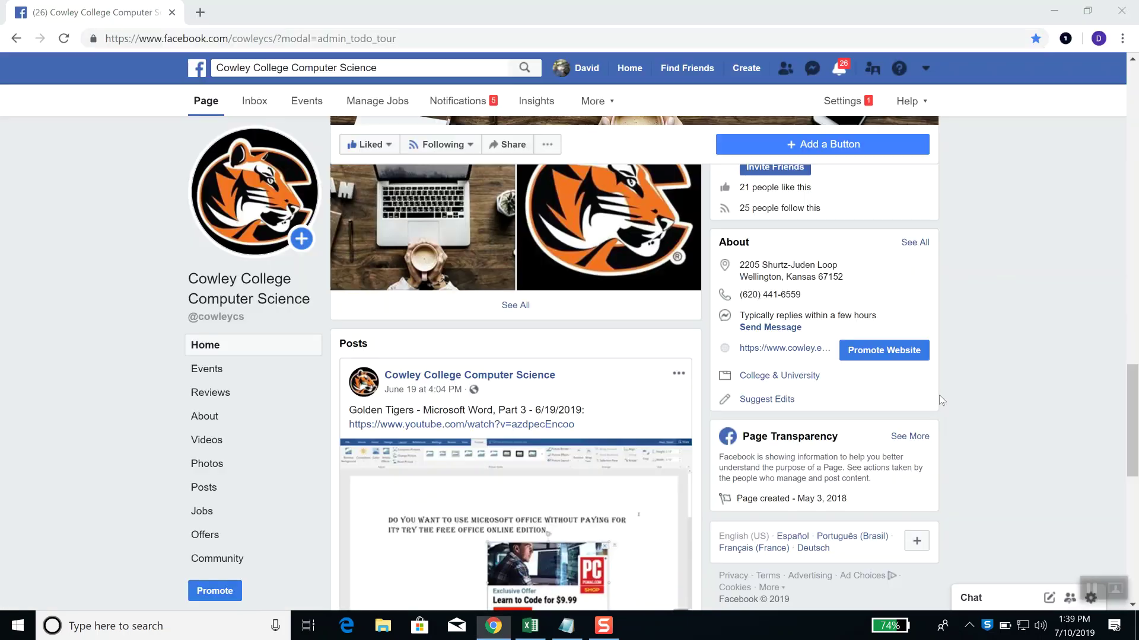
scroll(688, 383, "down", 2)
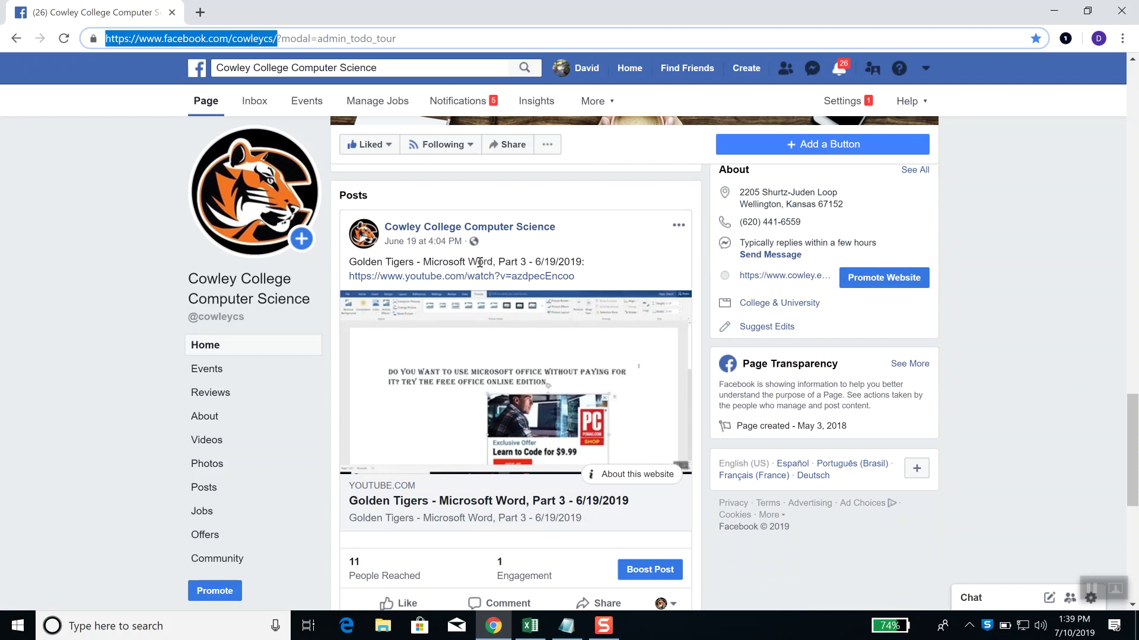
scroll(530, 298, "down", 3)
scroll(530, 299, "down", 3)
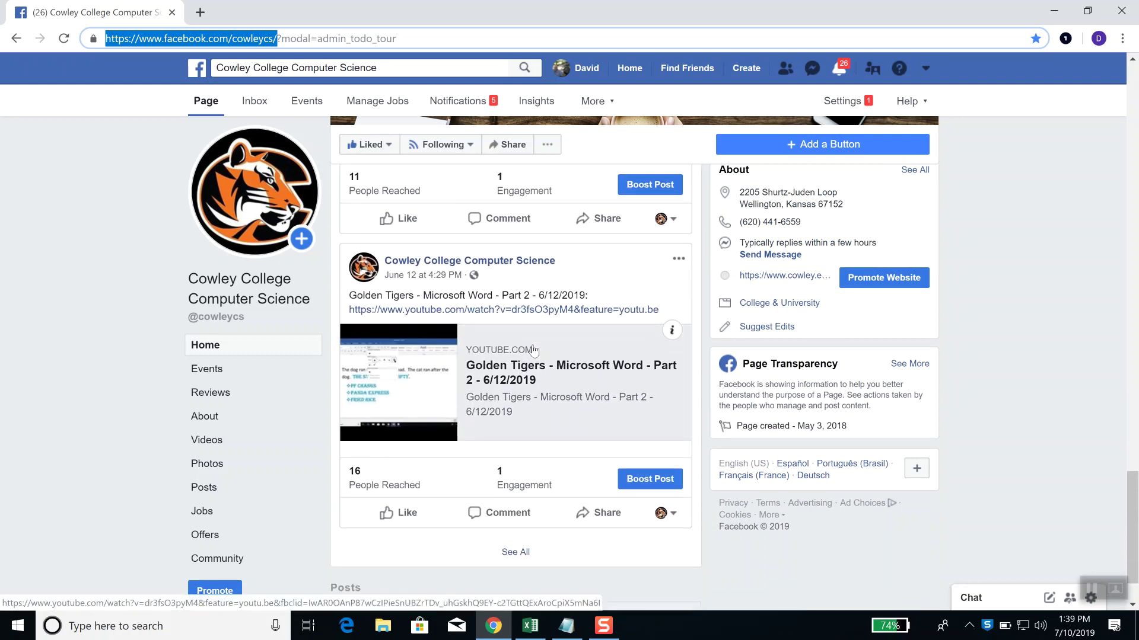
scroll(534, 349, "down", 1)
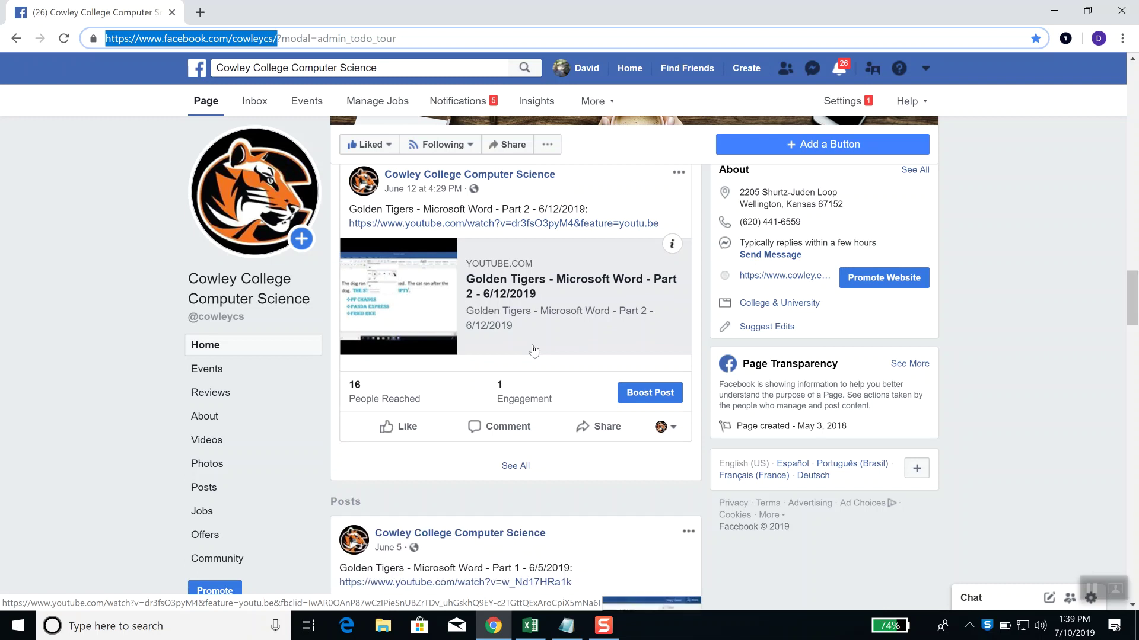
scroll(534, 350, "down", 5)
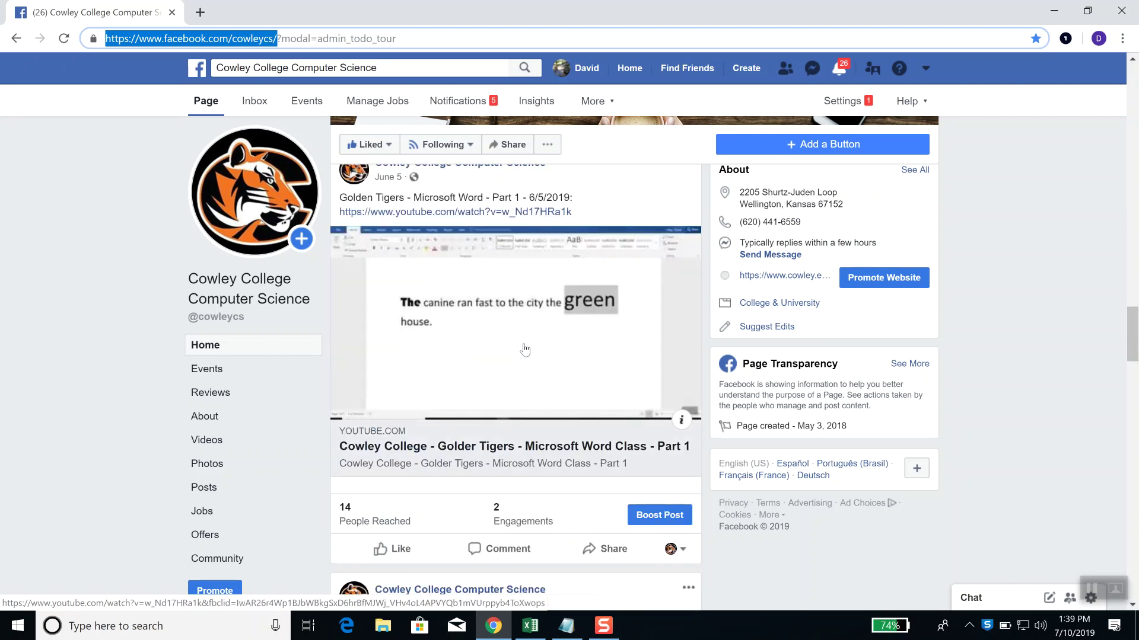
scroll(525, 349, "up", 1)
scroll(519, 380, "down", 1)
scroll(519, 380, "down", 3)
scroll(518, 380, "down", 1)
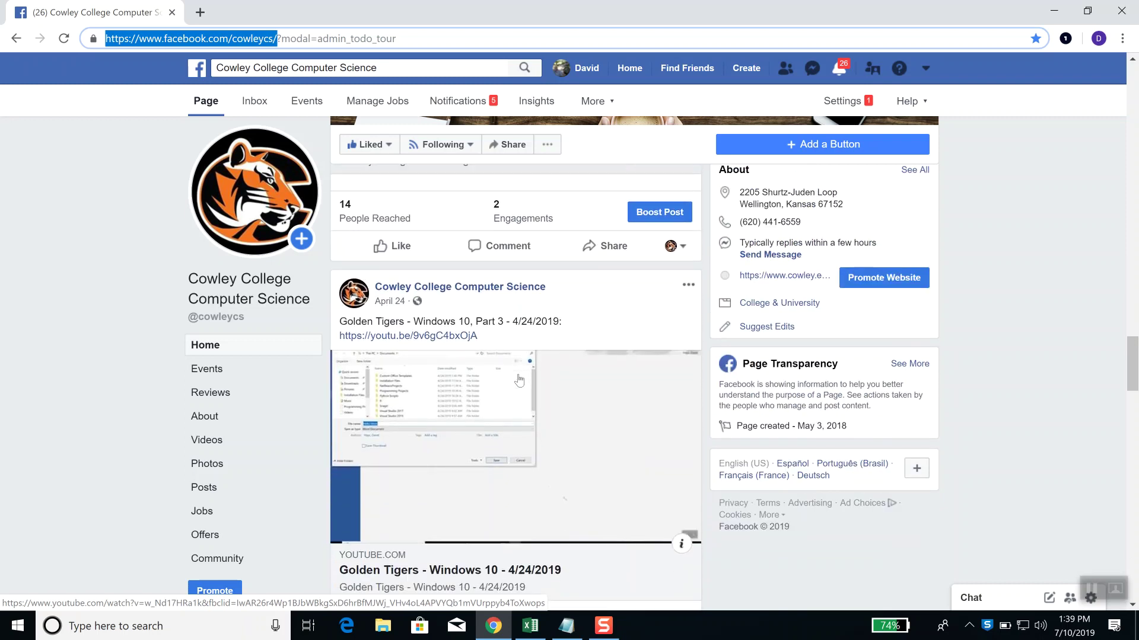
scroll(519, 380, "down", 7)
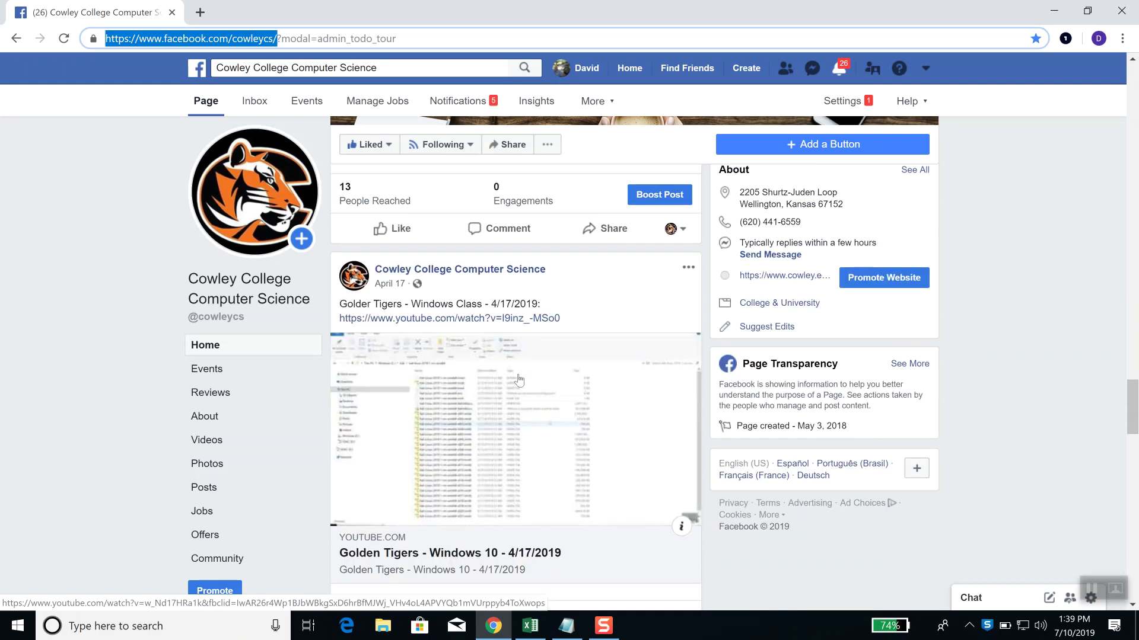
scroll(519, 380, "down", 5)
scroll(519, 380, "down", 1)
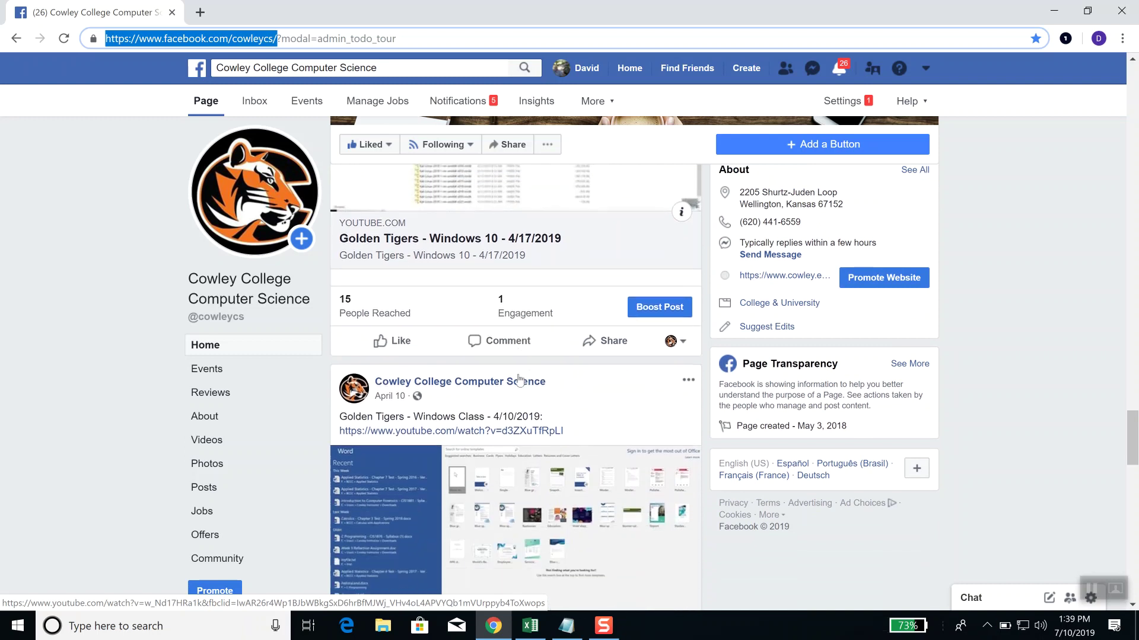
scroll(519, 380, "down", 1)
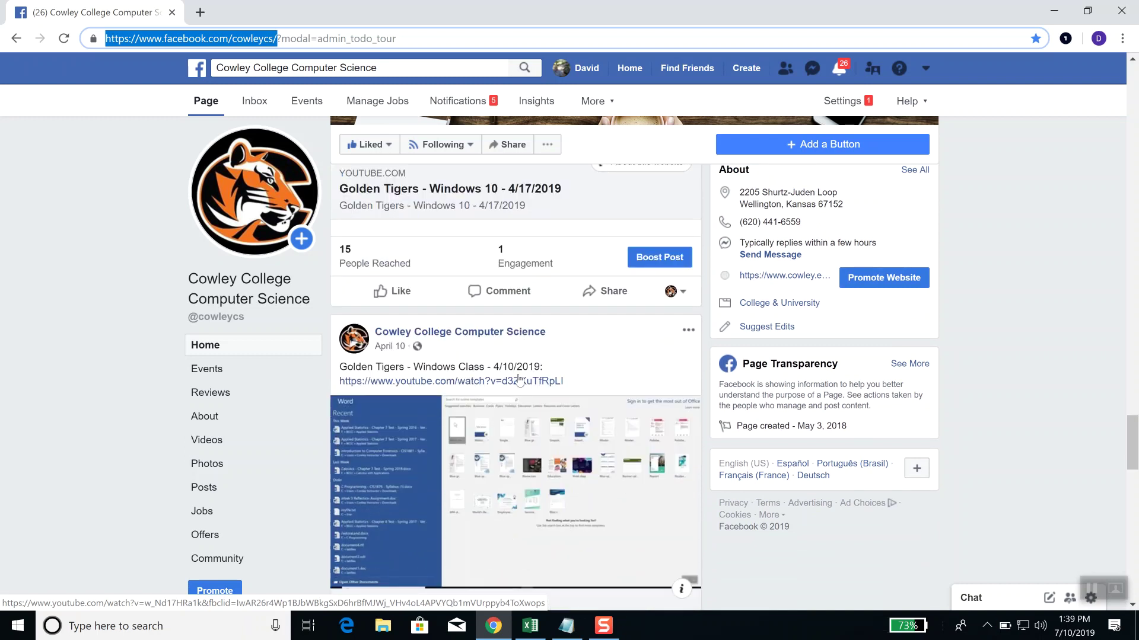
scroll(519, 380, "up", 13)
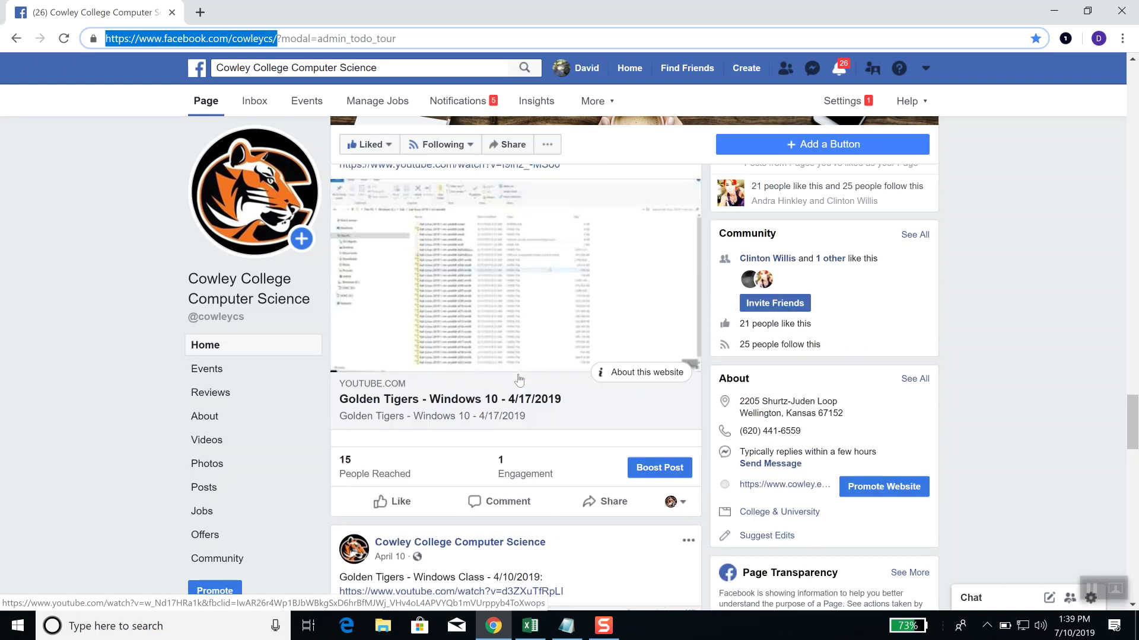
left_click(1056, 12)
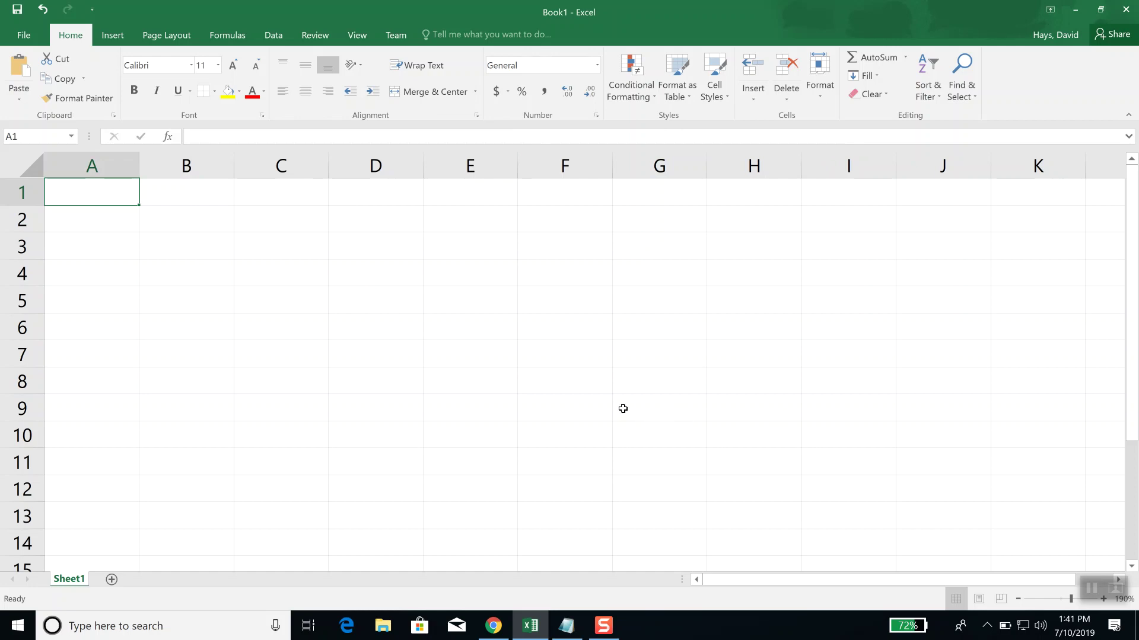
Step: Raise the empty Sheet1's zoom from 190% to 205%
scroll(622, 409, "up", 1)
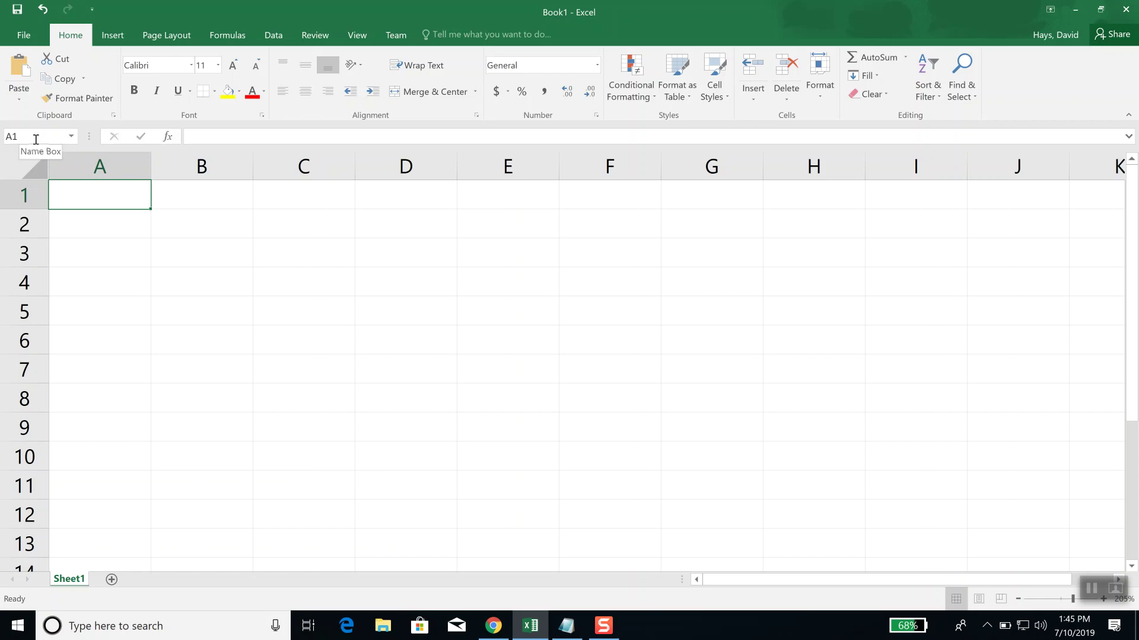
left_click(98, 263)
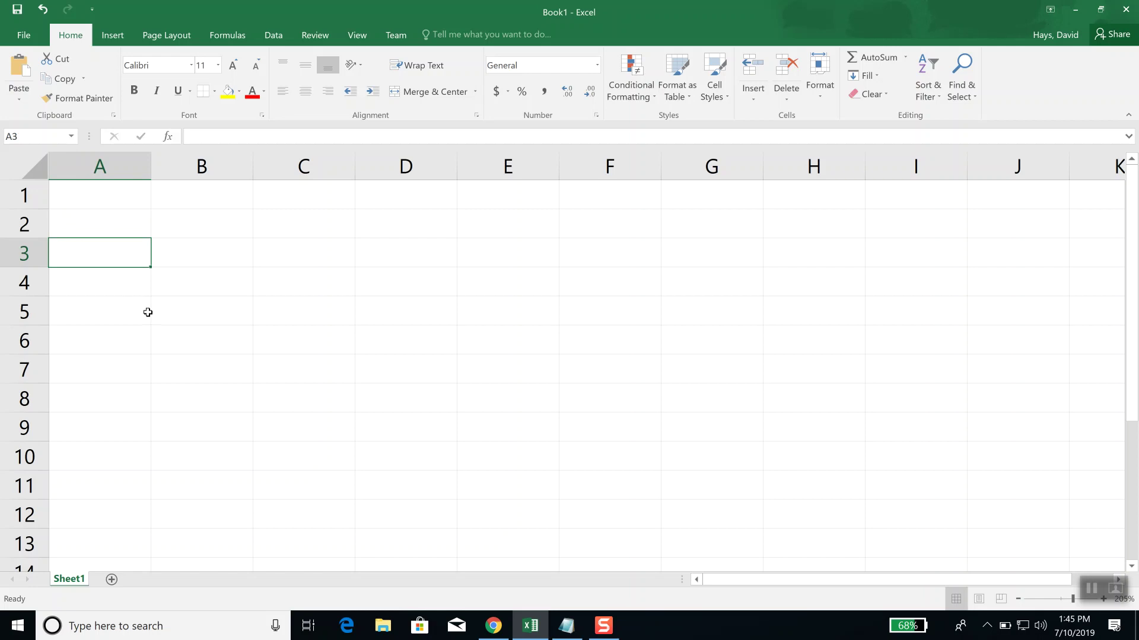
scroll(147, 313, "down", 4)
scroll(148, 314, "down", 5)
scroll(147, 313, "up", 9)
left_click(107, 195)
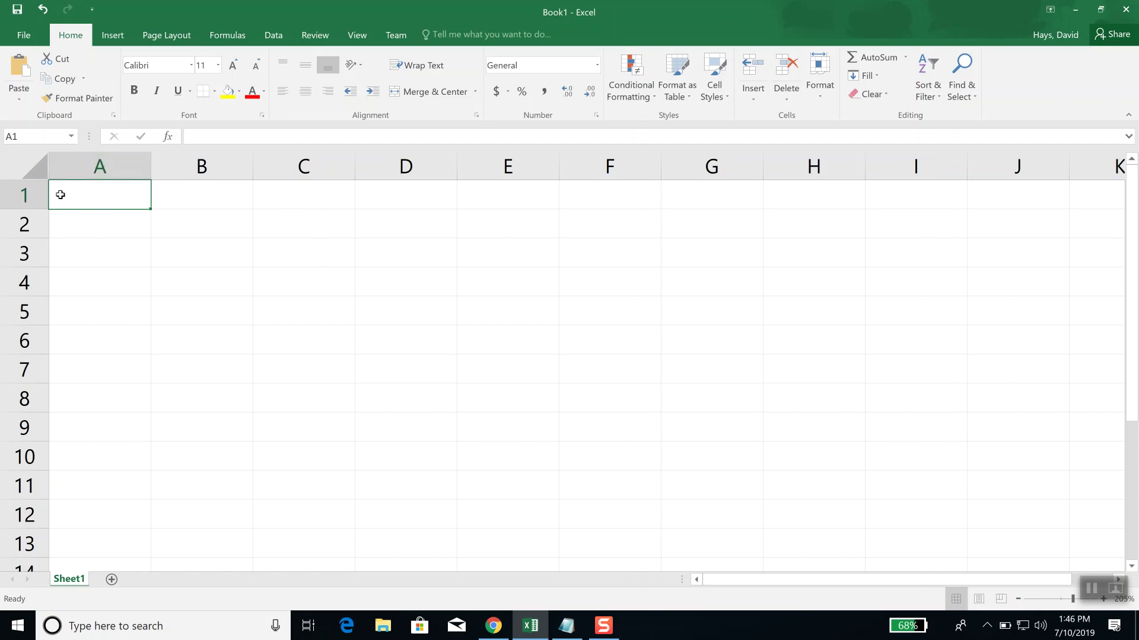
left_click(404, 287)
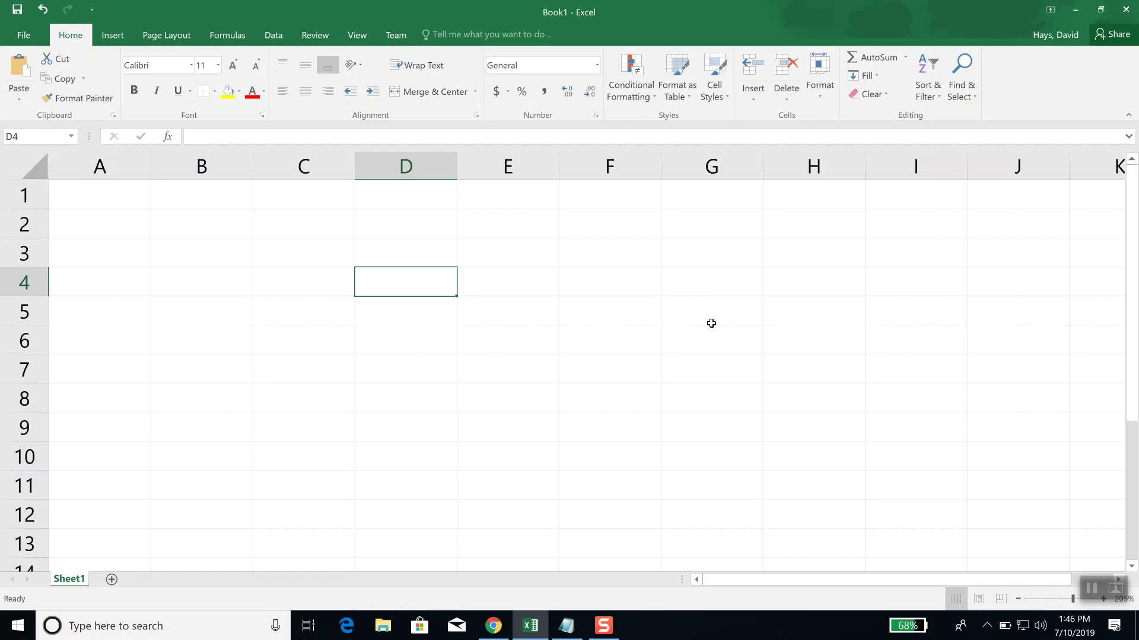
left_click(748, 340)
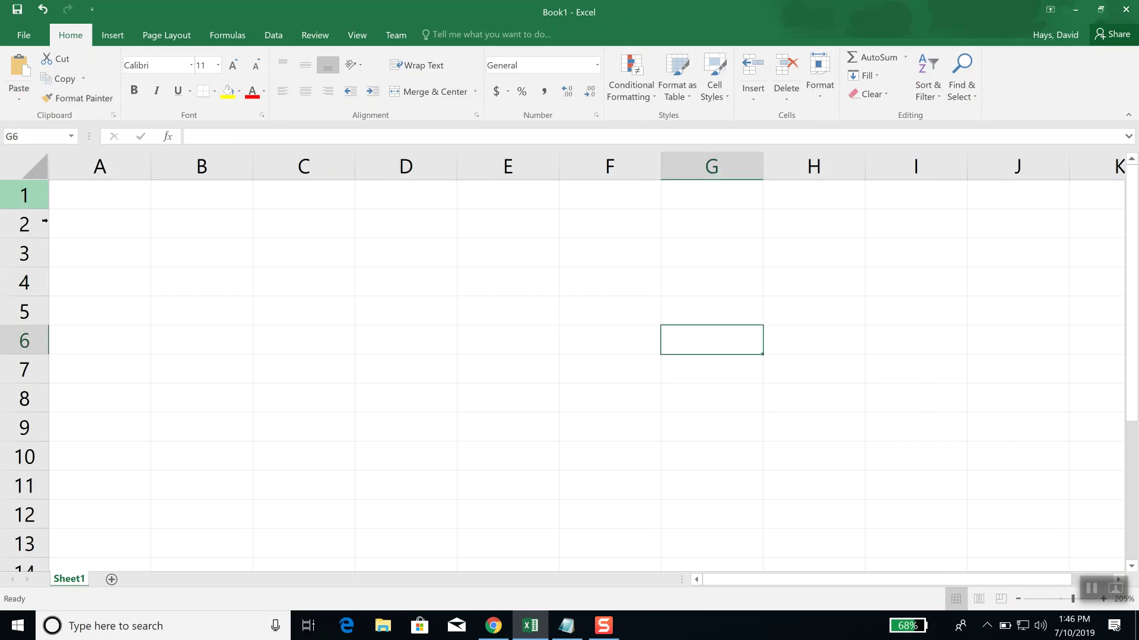
left_click(87, 203)
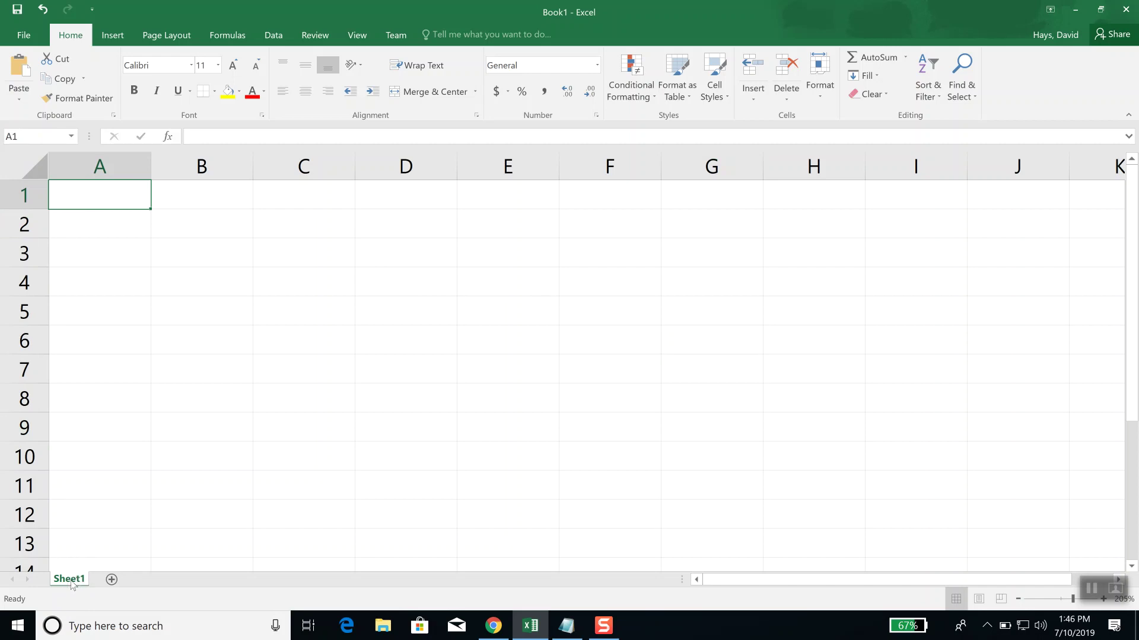
Step: Change the Sheet1 tab's name to Budget
double_click(69, 580)
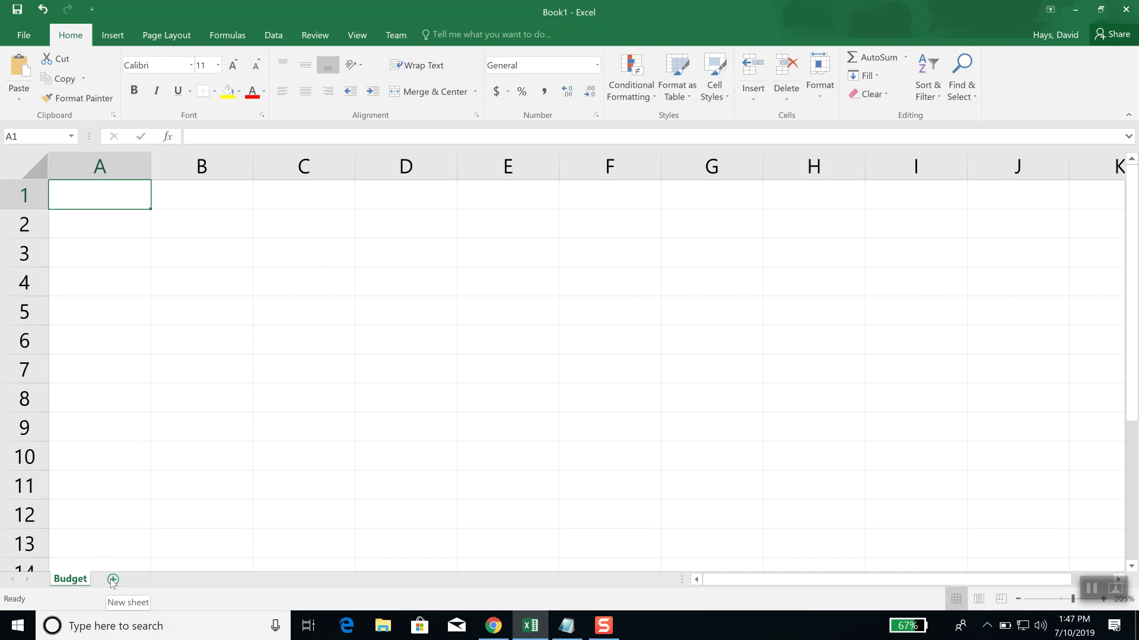
Step: Insert a new empty Sheet2 beside the Budget tab
left_click(113, 580)
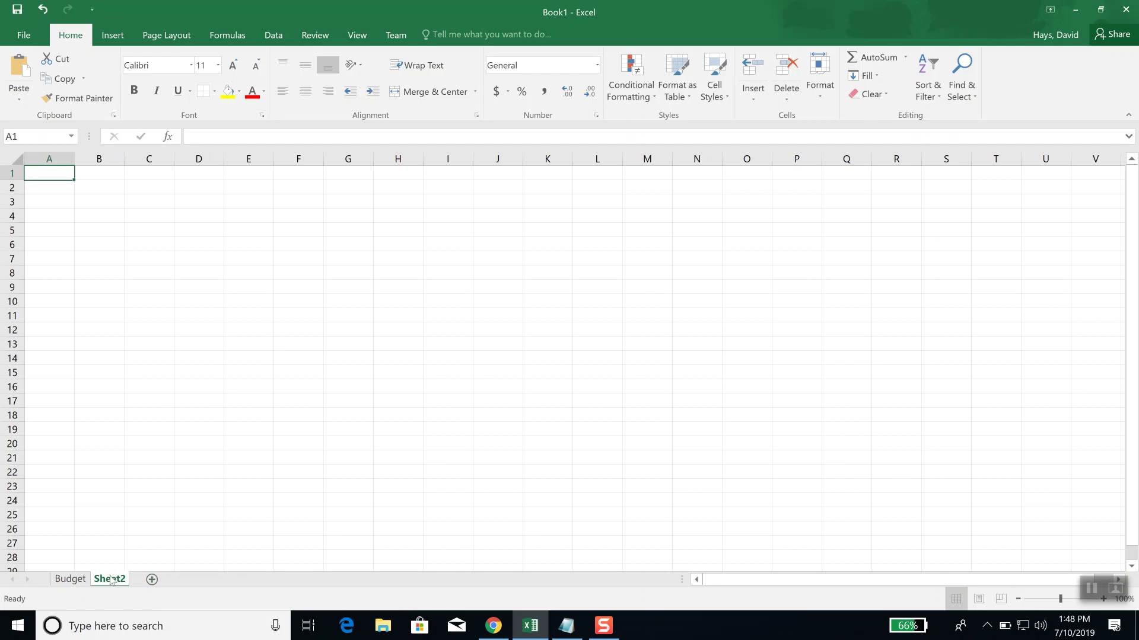
Step: Change the Sheet2 tab's name to Sales
double_click(110, 578)
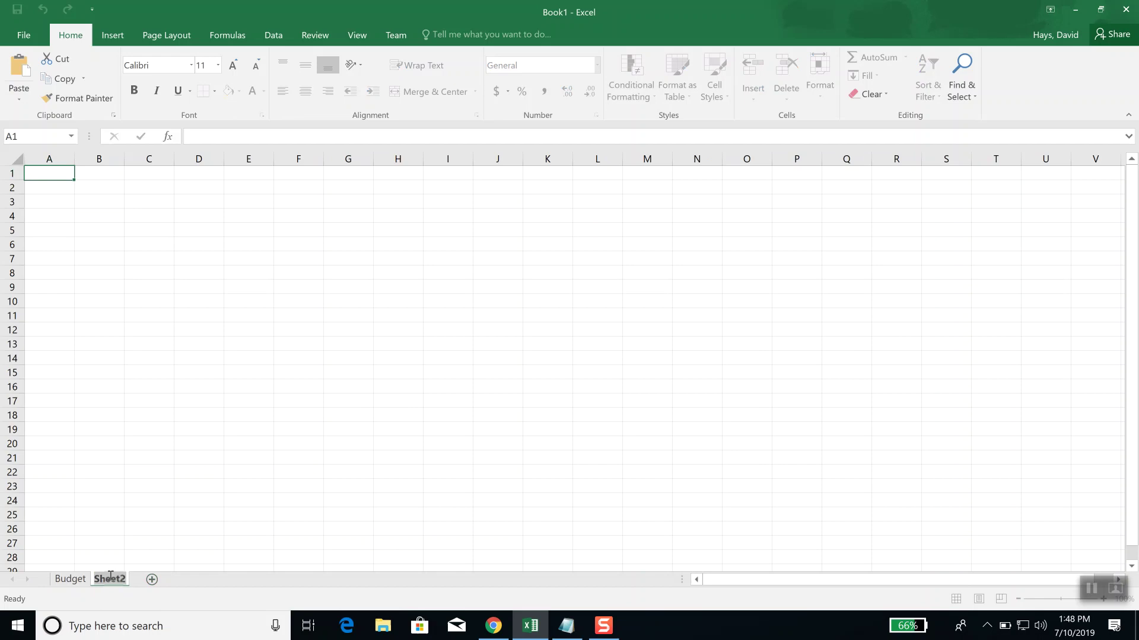
type("Sales")
key("Return")
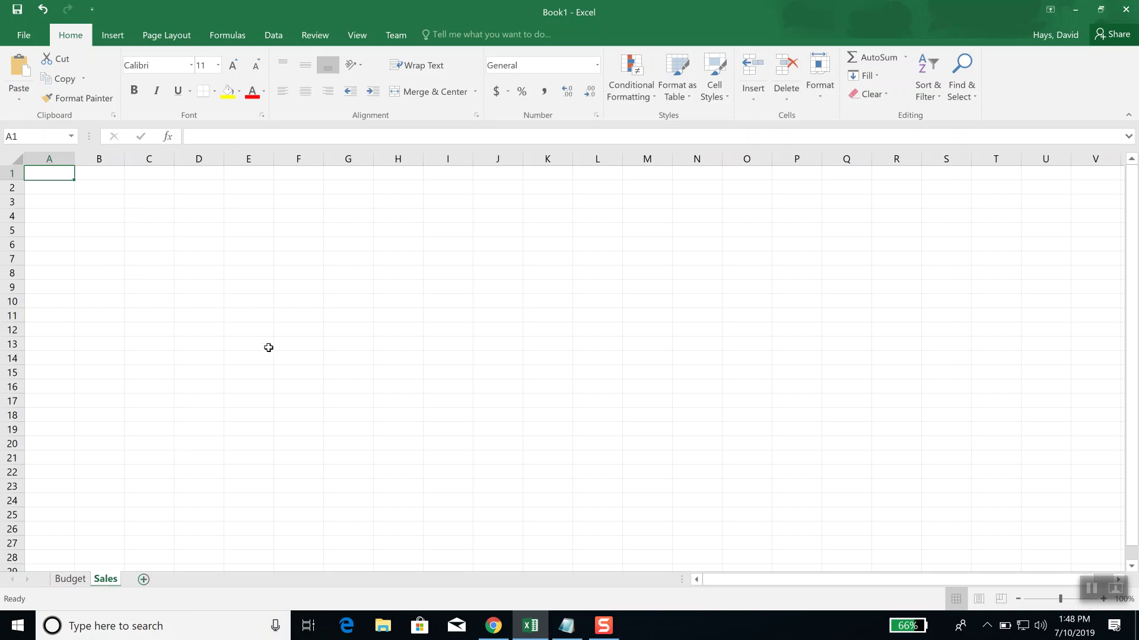
Step: Zoom in on the Sales sheet, then go to the Budget worksheet
scroll(270, 356, "up", 3, "ctrl")
scroll(271, 356, "up", 2, "ctrl")
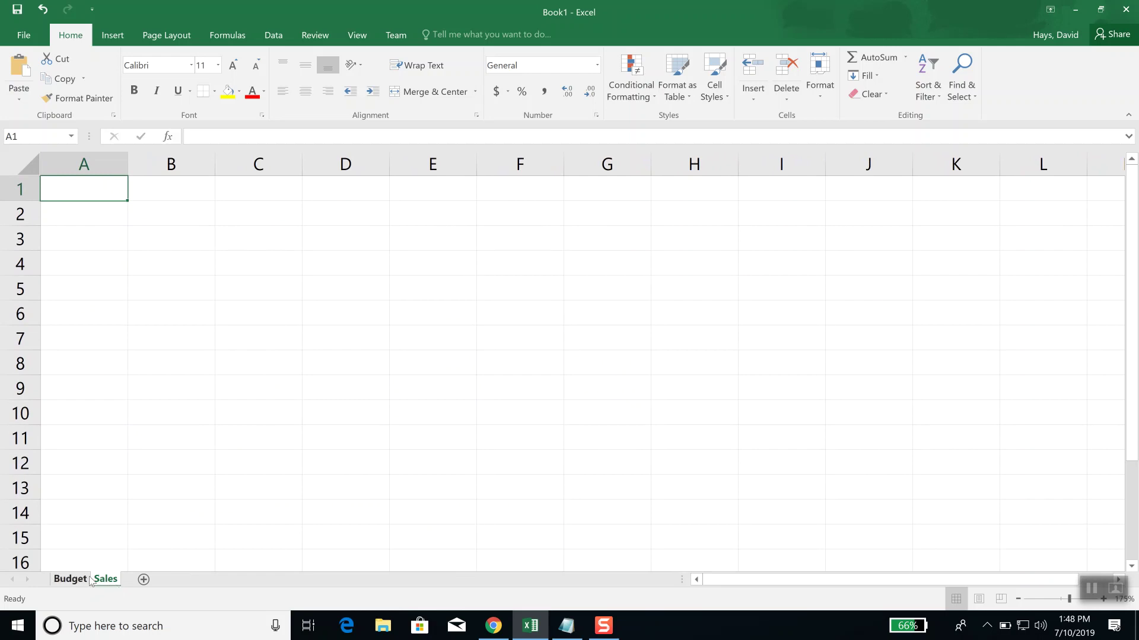
left_click(71, 580)
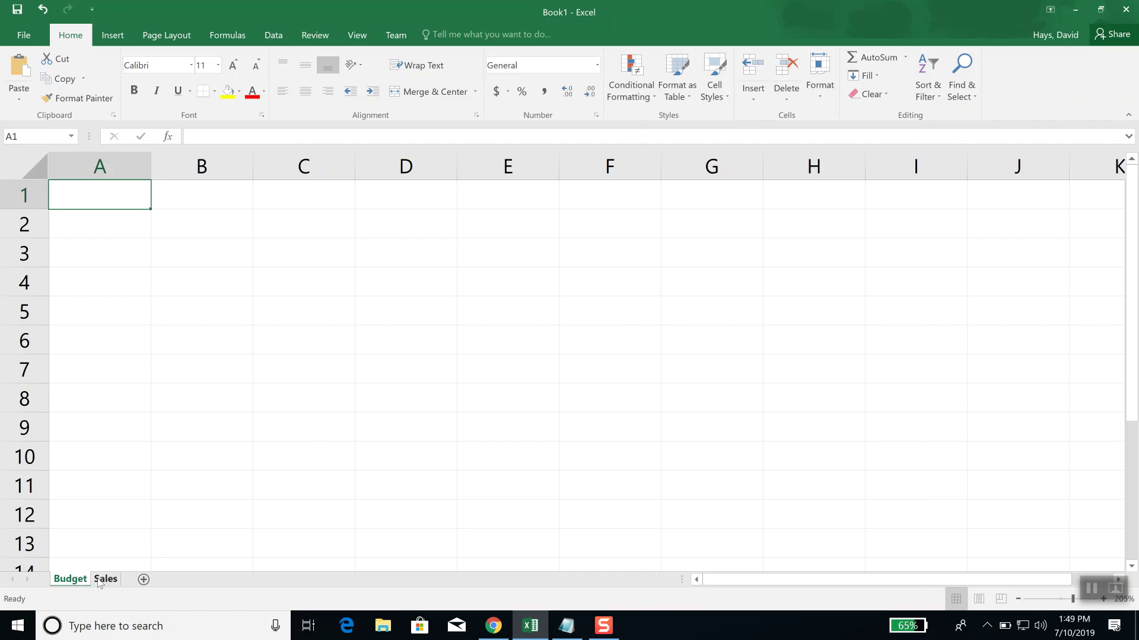
Step: Select the Sales tab and bring up its context menu
left_click(106, 581)
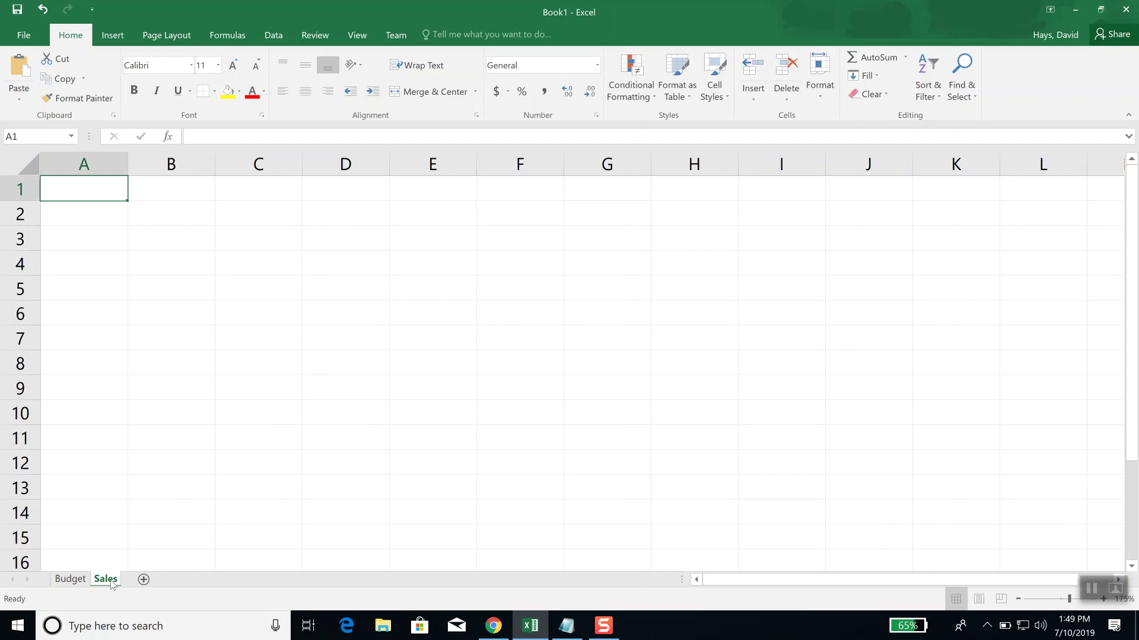
right_click(113, 584)
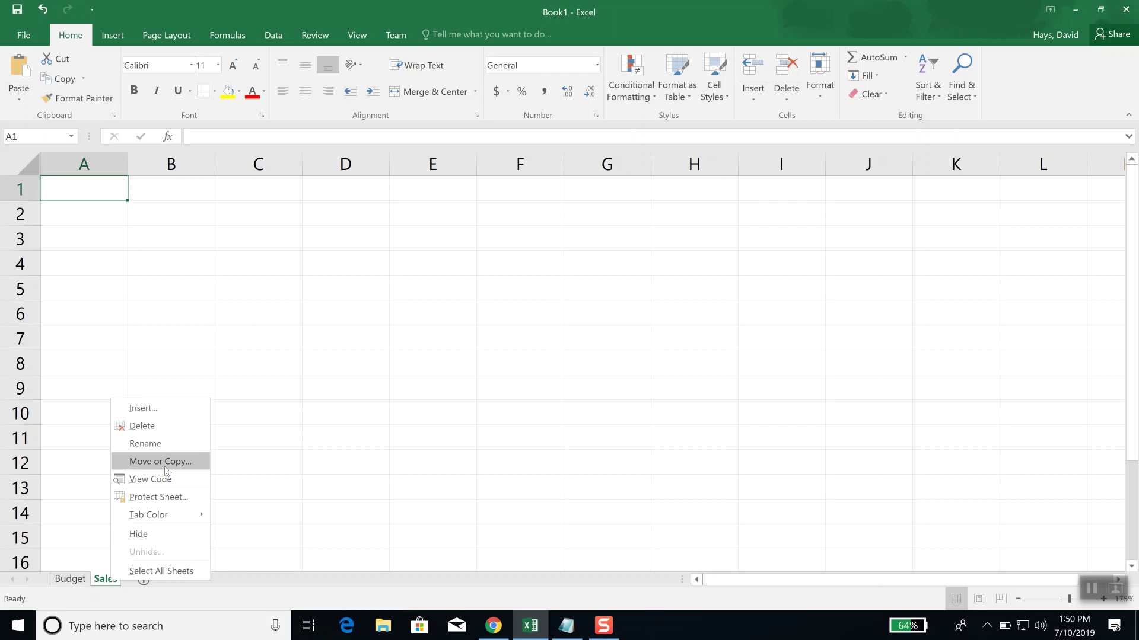
Step: Choose Delete for the Sales tab, leaving only the Budget sheet
left_click(143, 425)
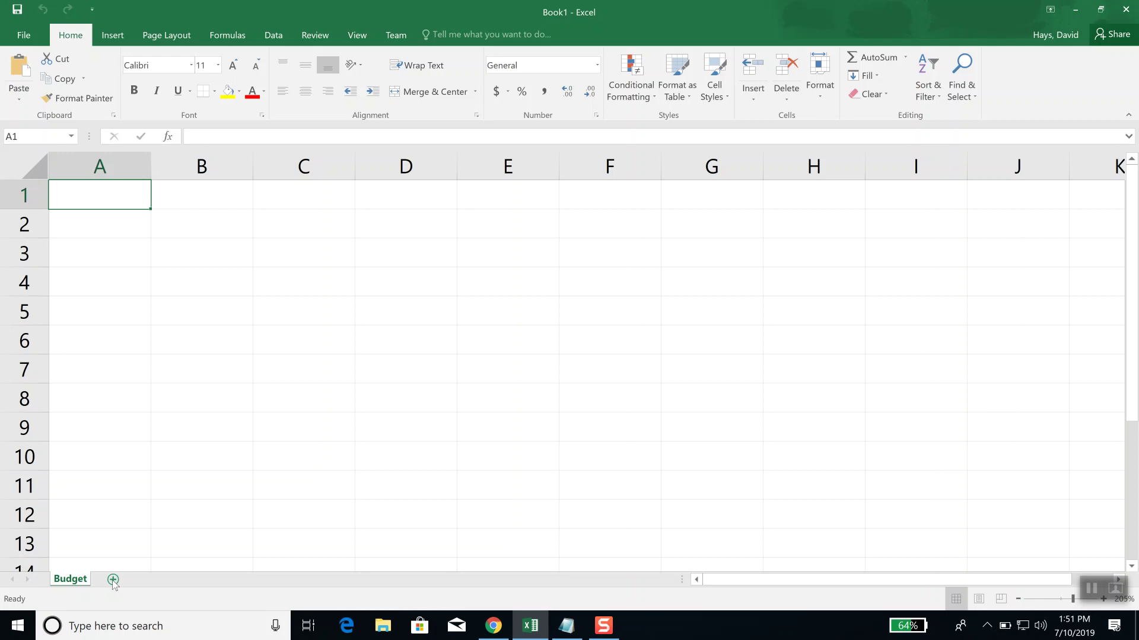
Step: Insert a new blank worksheet, Sheet3, after Budget using Shift+F11
key("shift+F11")
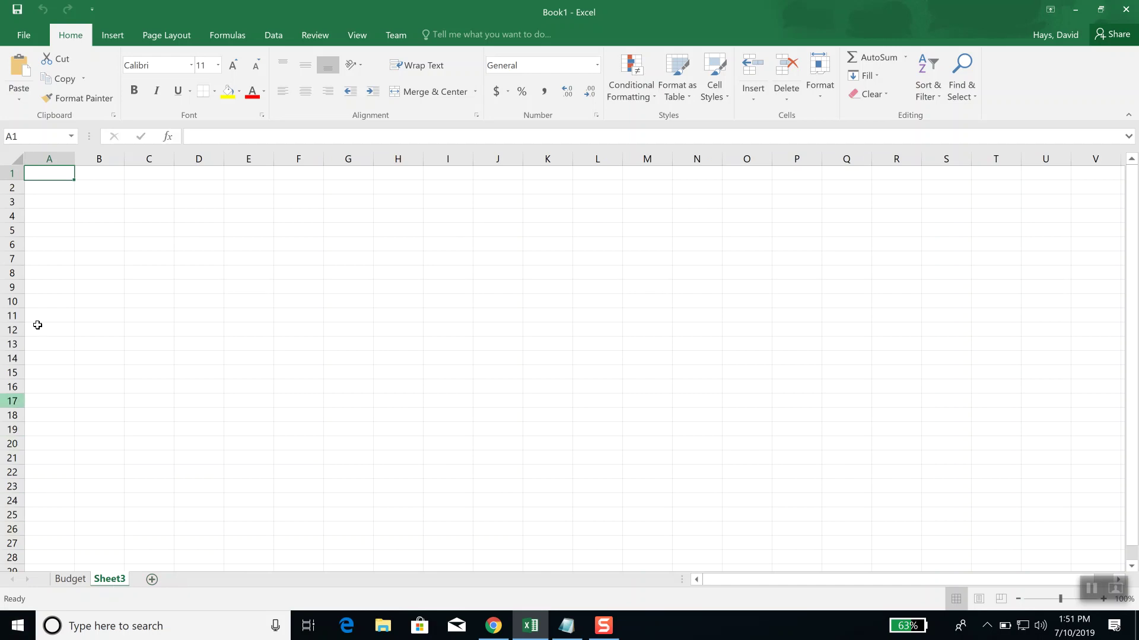
Step: Go to Book1's Save As page, which offers OneDrive, This PC and Browse
left_click(25, 41)
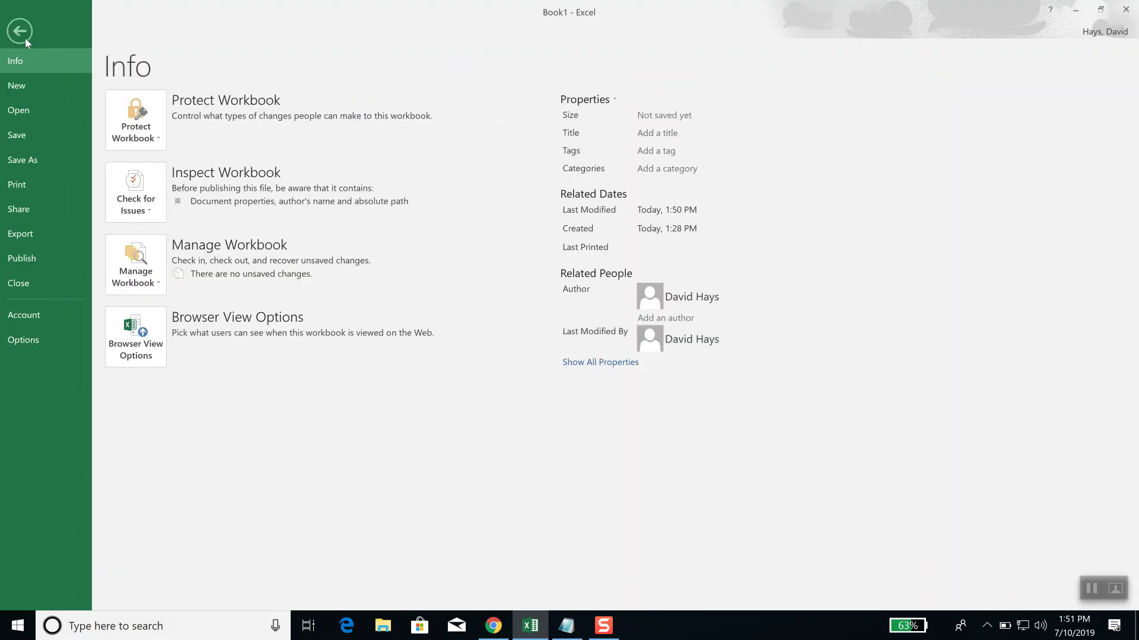
left_click(25, 38)
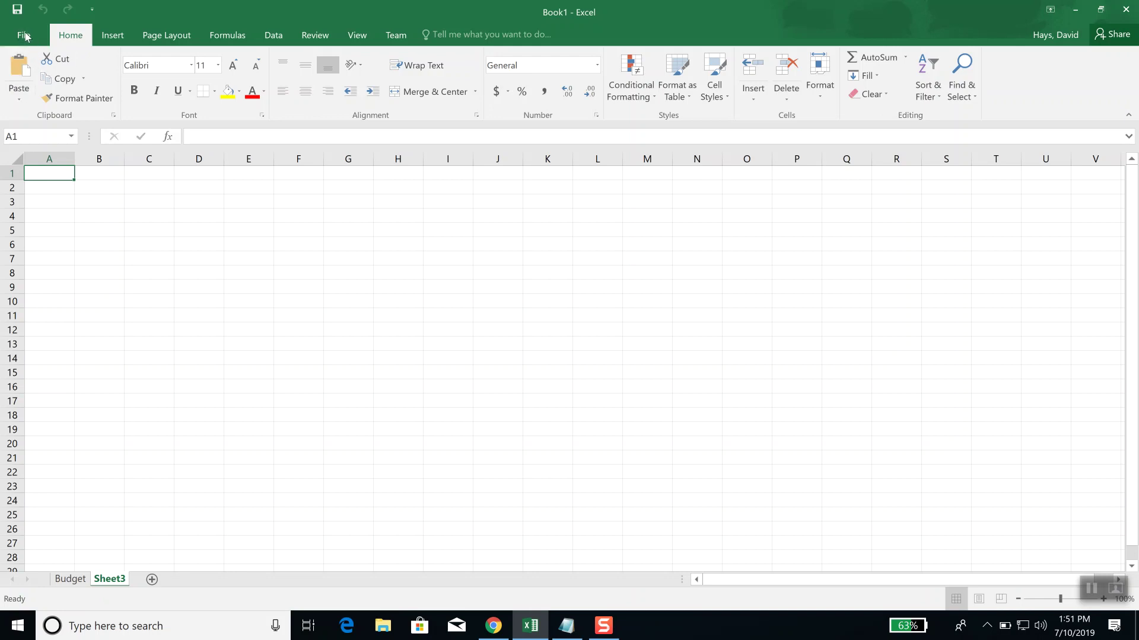
left_click(25, 37)
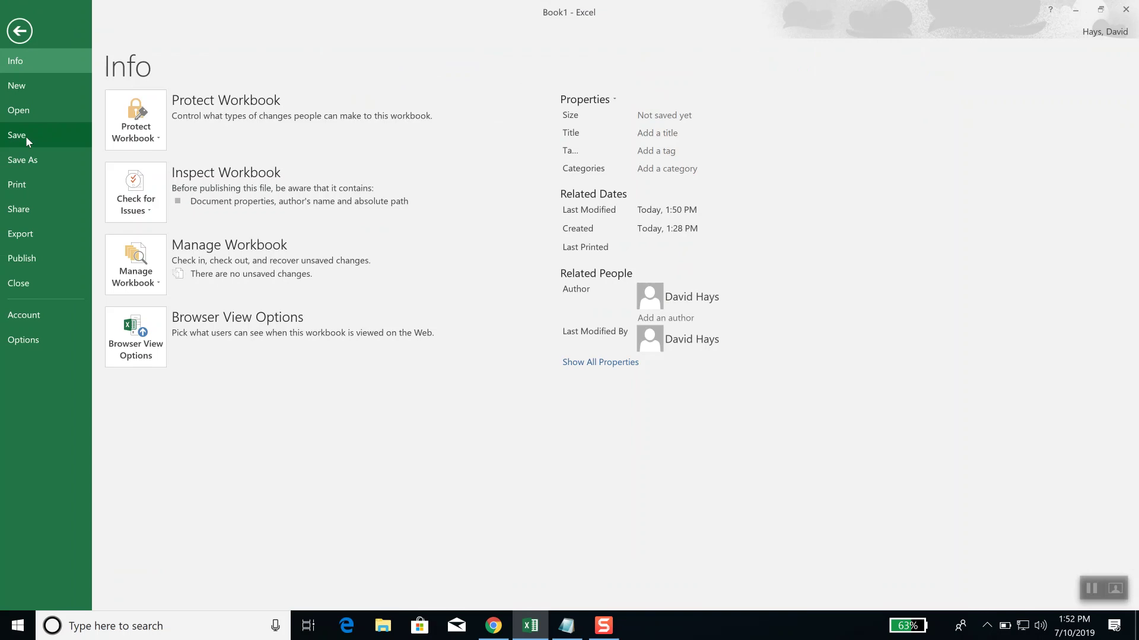
left_click(26, 137)
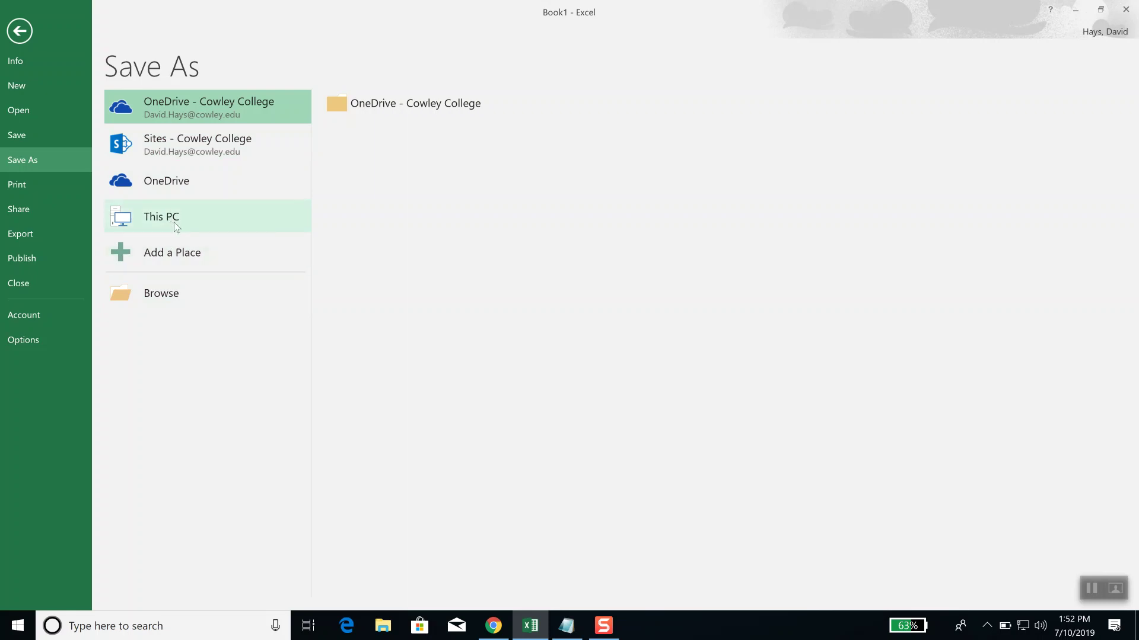
Step: Choose This PC and pick the Documents folder as Book1's save location
left_click(170, 222)
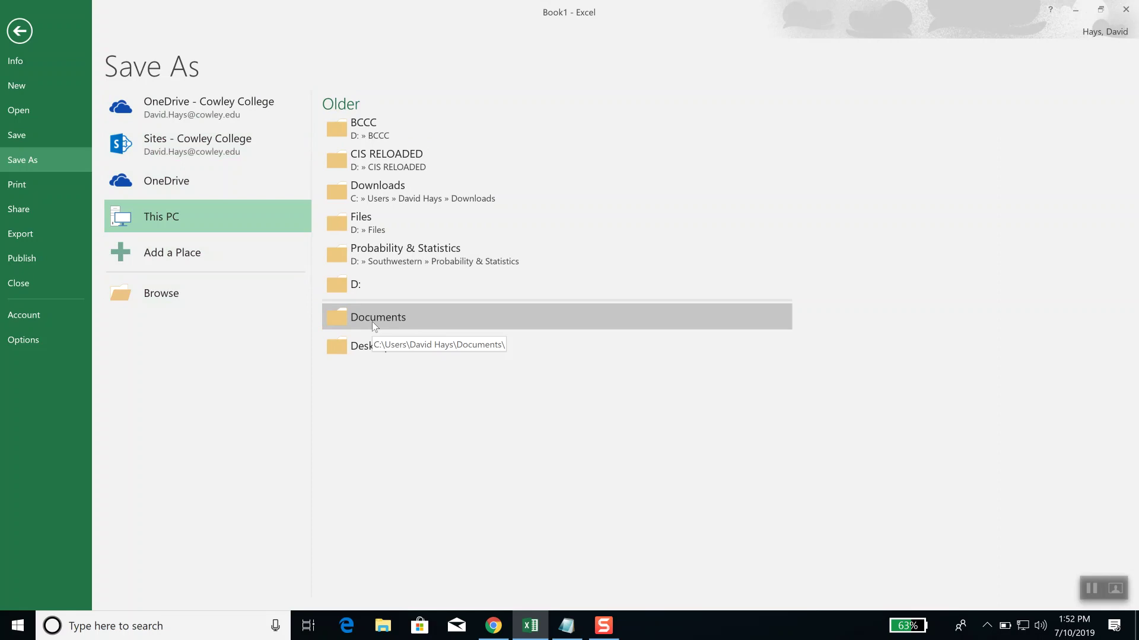
left_click(371, 322)
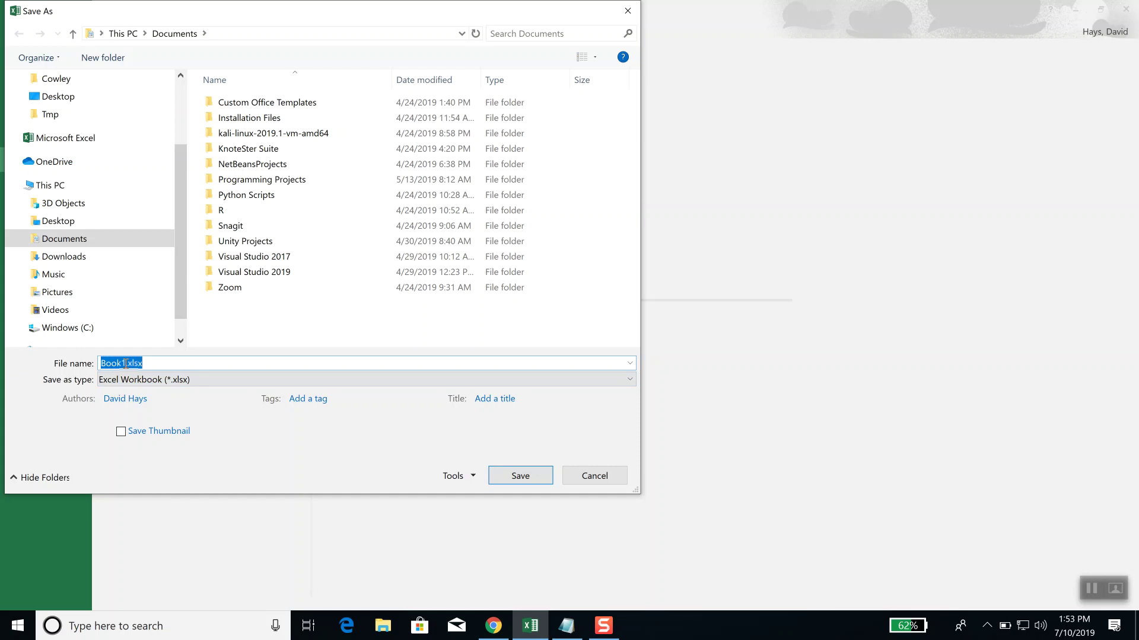
Step: Save the workbook in Documents as 'Sales and Budget for 2017.xlsx'
type("Sales and Budget")
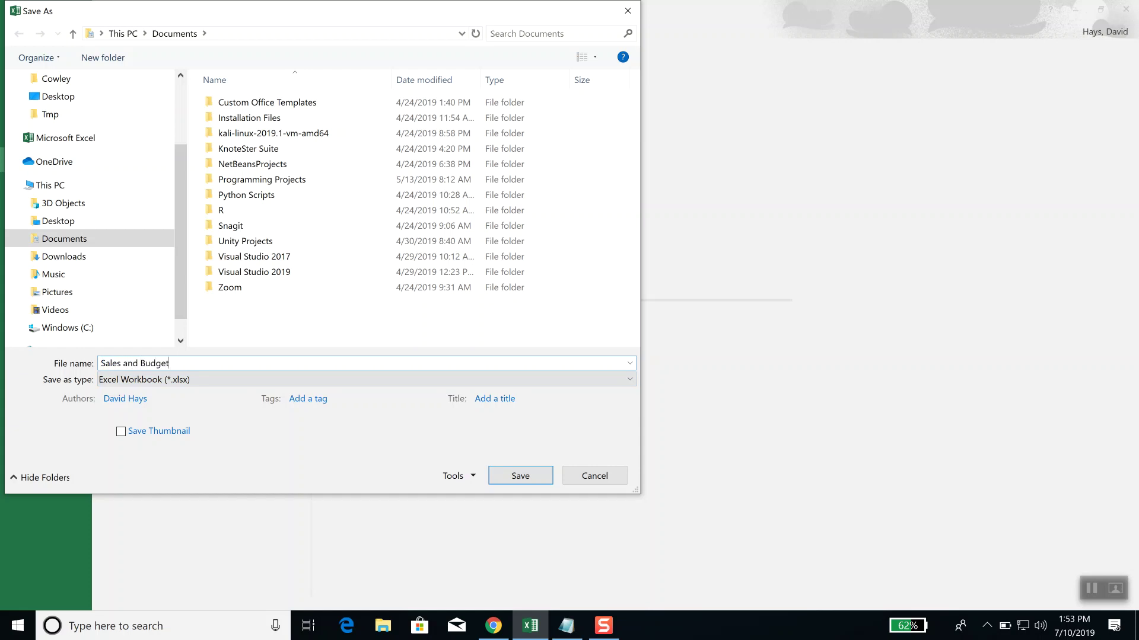
type(" for 2017")
left_click(520, 475)
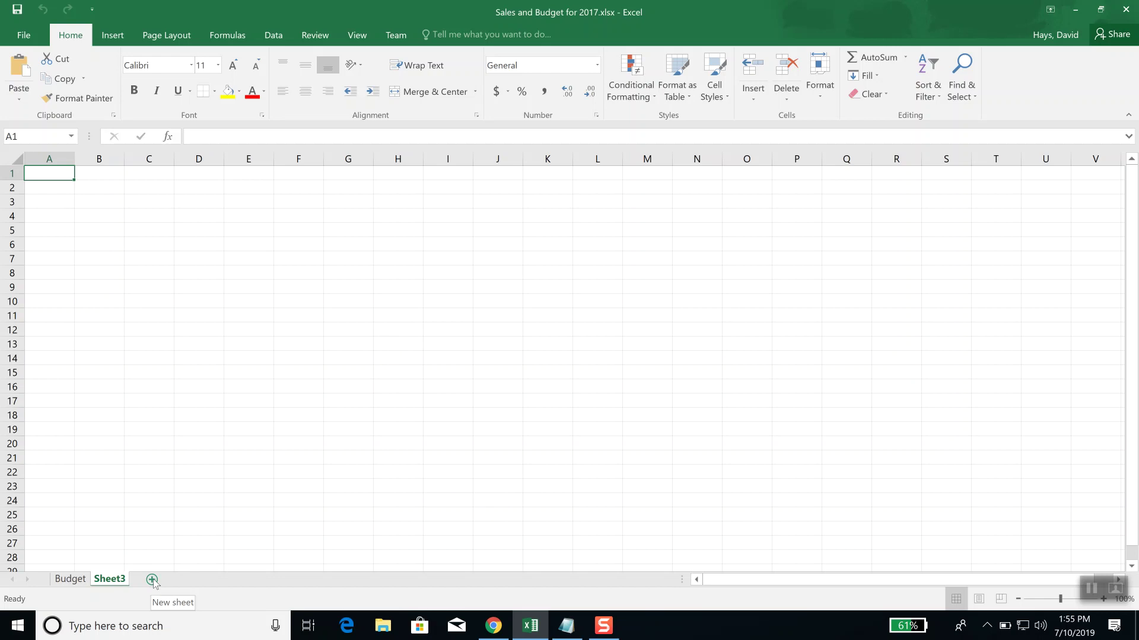
Step: Add Sheet4 and enter 'This is important information' in cell A1
left_click(153, 580)
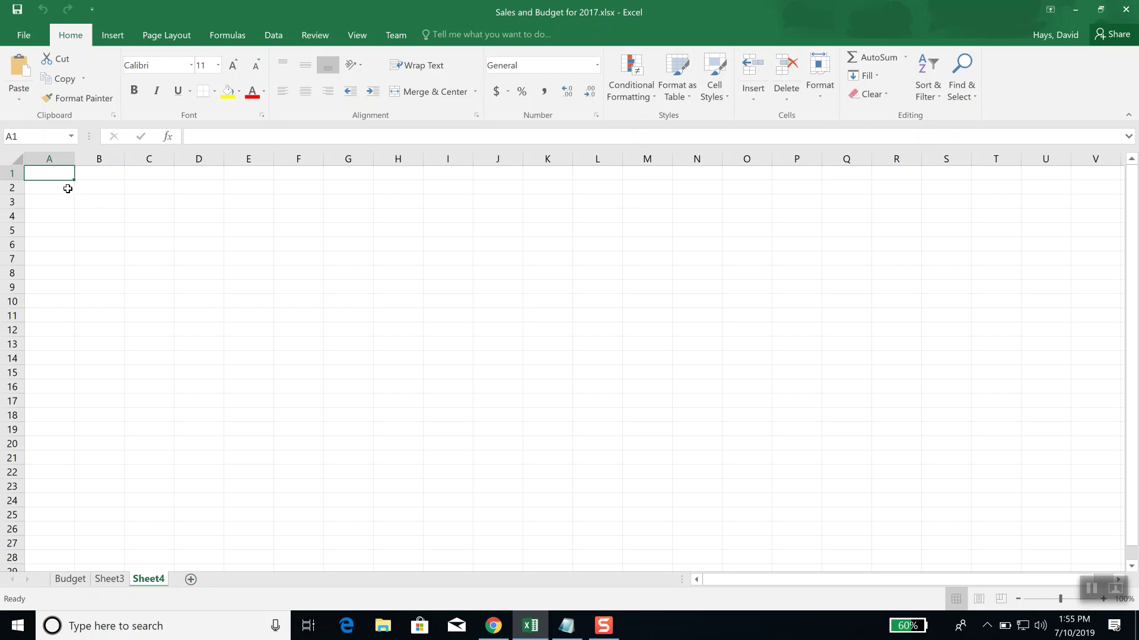
type("This is im")
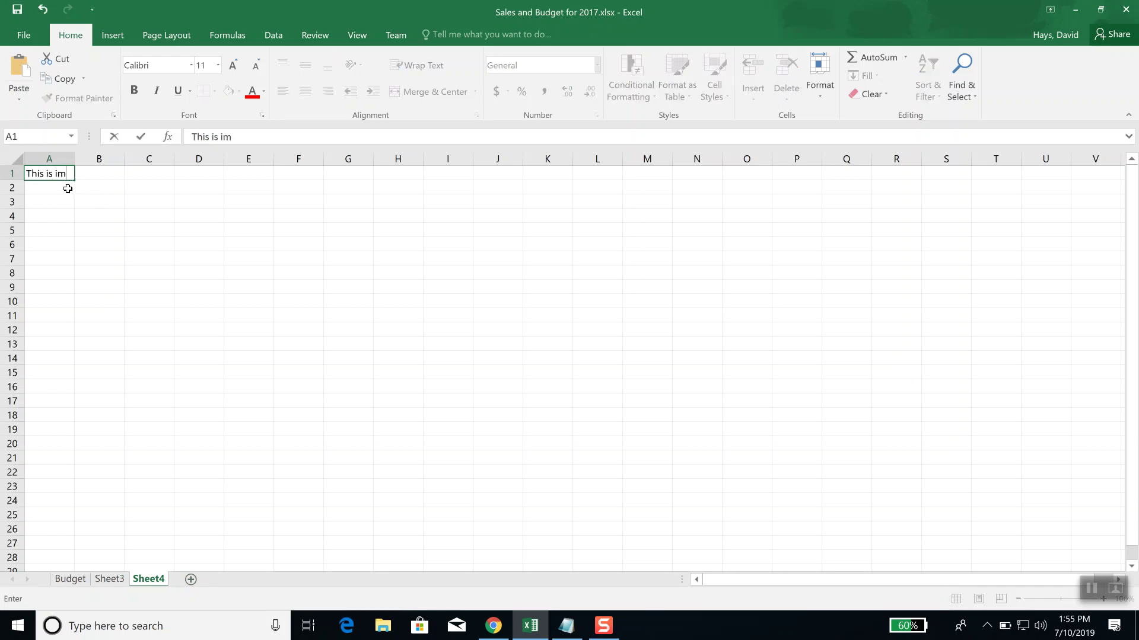
type("portant inform")
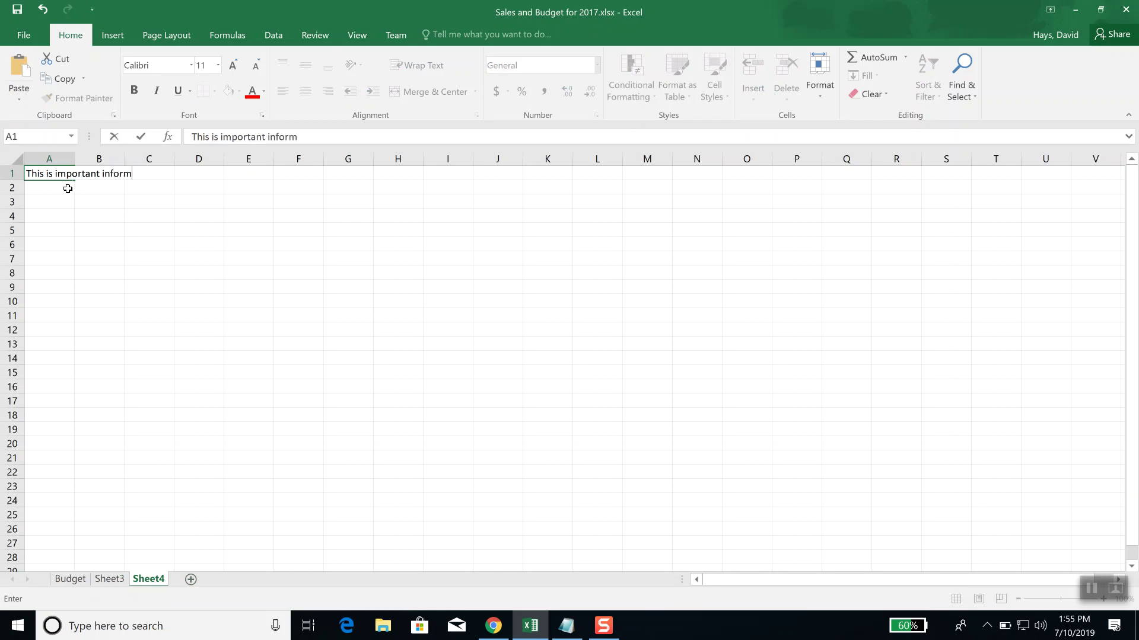
type("ation")
key("Return")
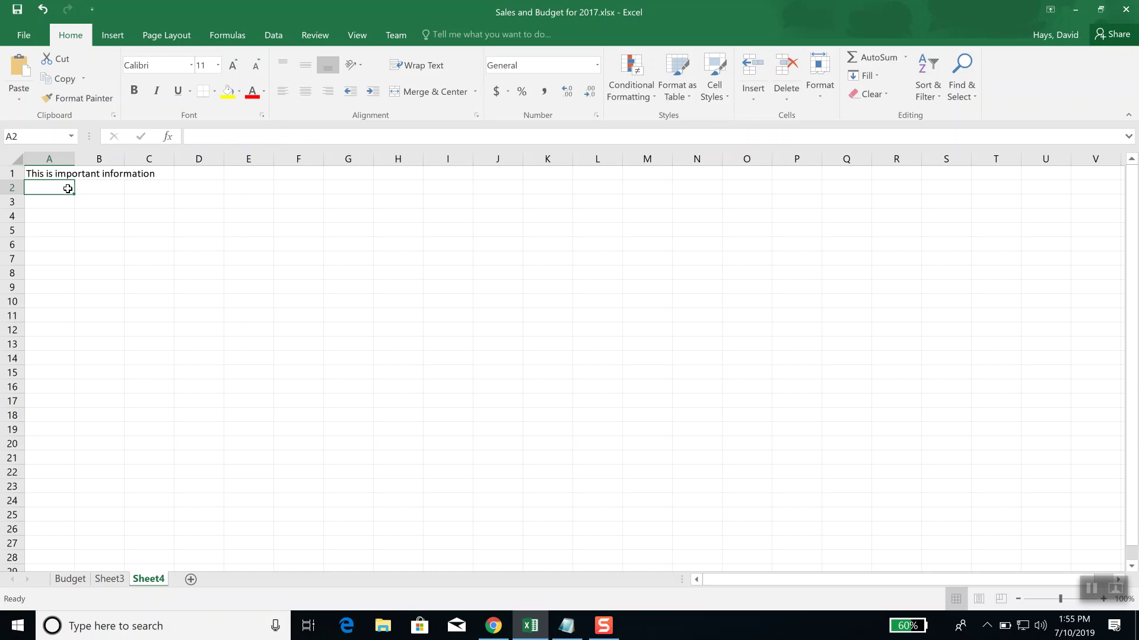
Step: Zoom Sheet4 in to 235% and select cell A1 holding the note
scroll(82, 221, "up", 7, "ctrl")
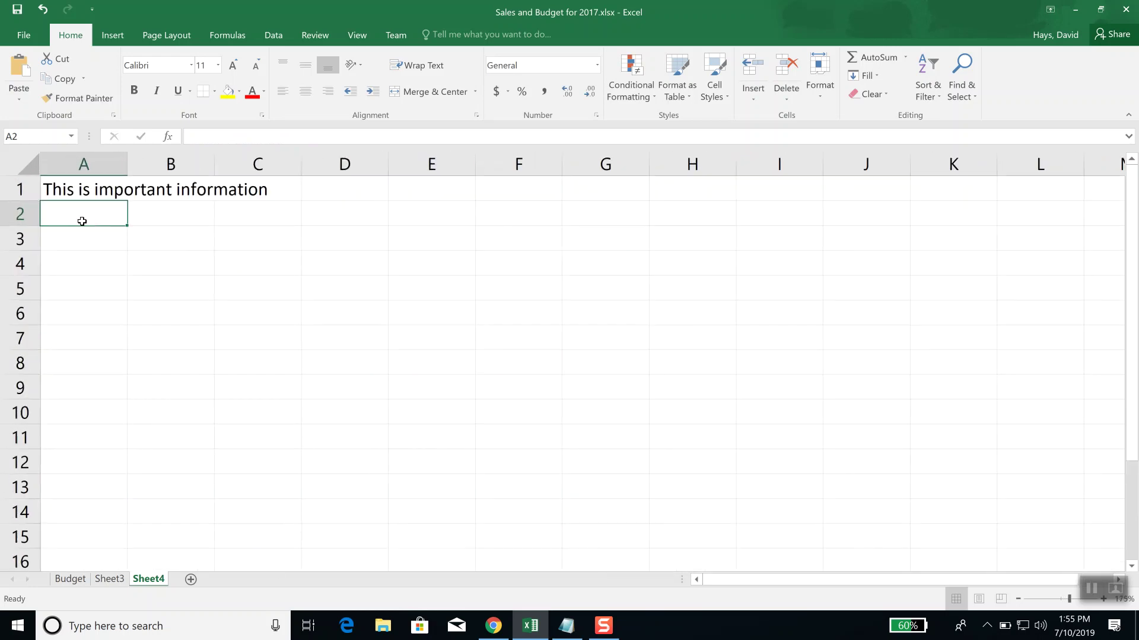
scroll(82, 221, "up", 3, "ctrl")
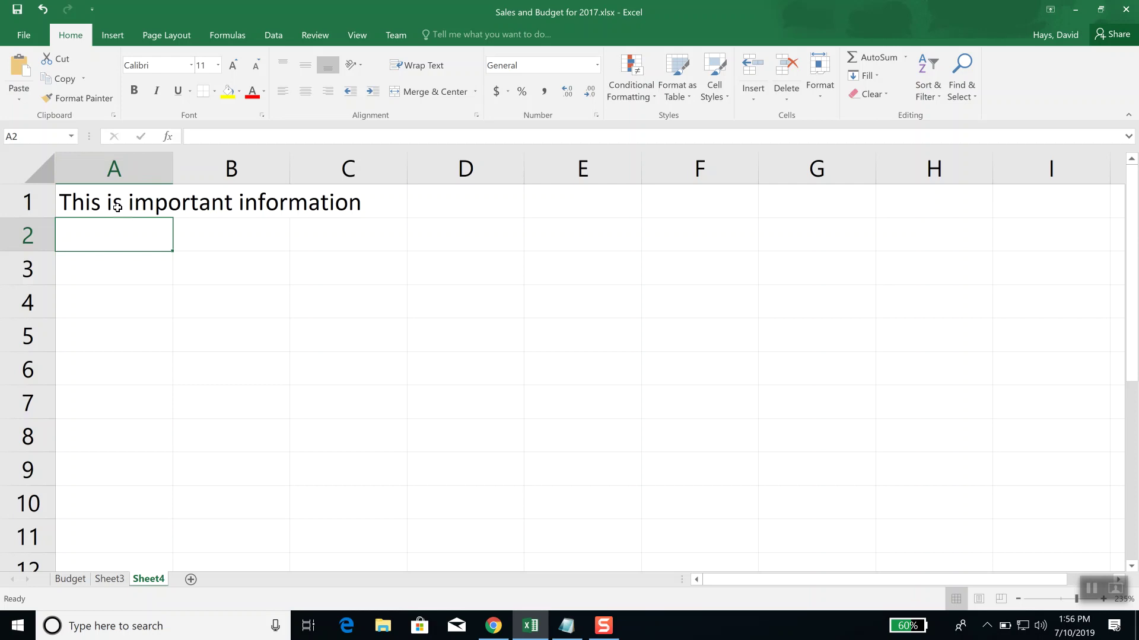
left_click(117, 206)
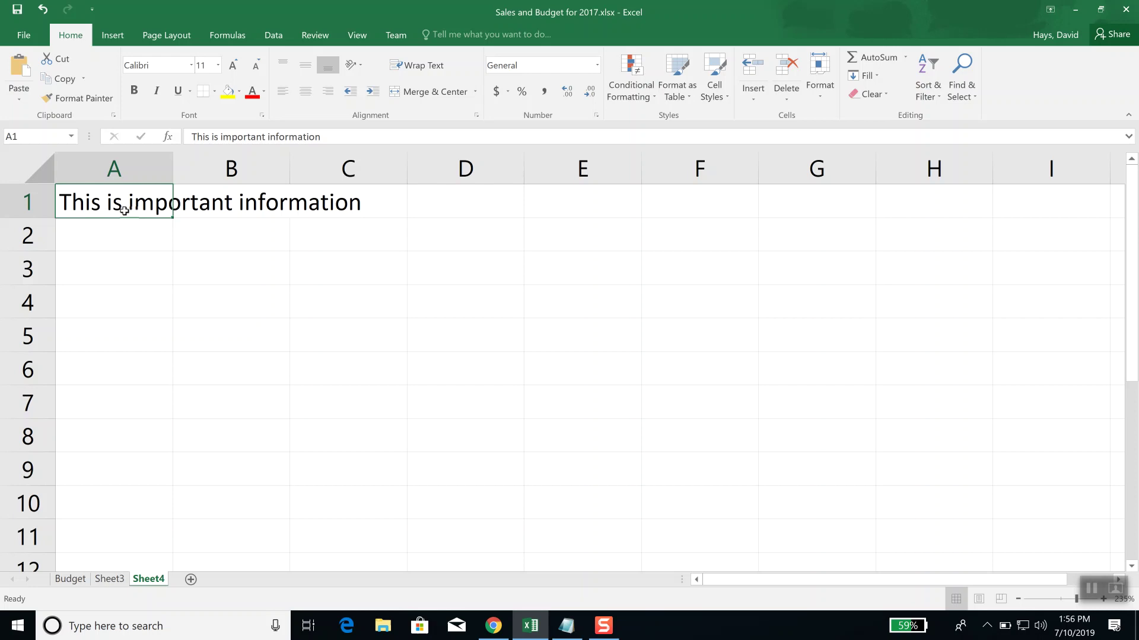
Step: Clear the 'This is important information' note from cell A1 with Delete
key("Delete")
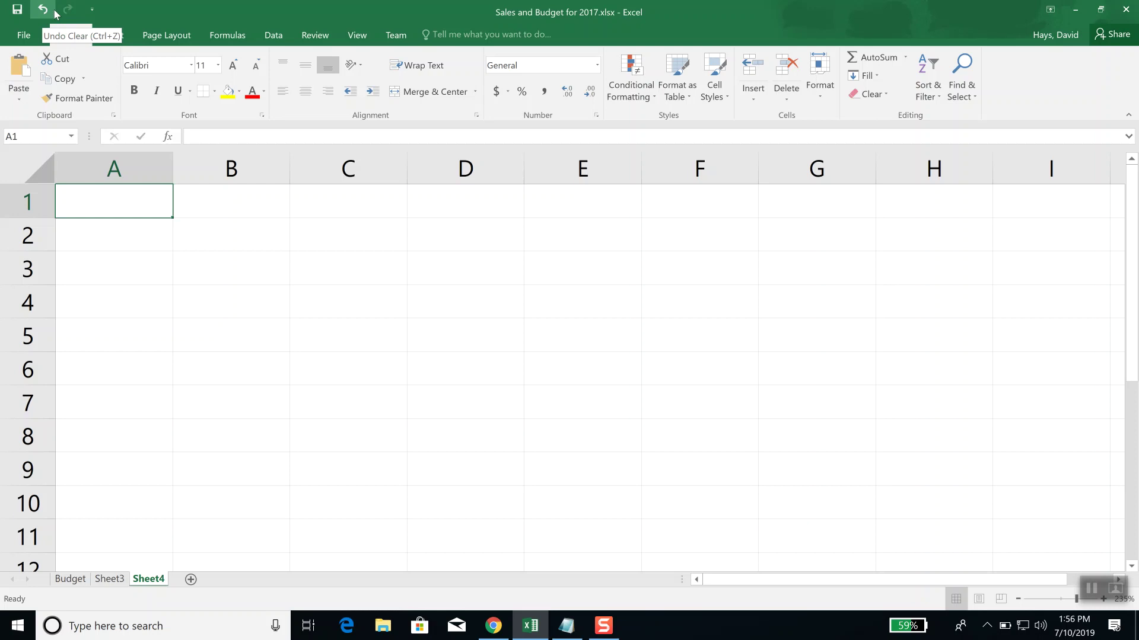
Step: Undo the deletion so A1 reads 'This is important information' again
left_click(43, 10)
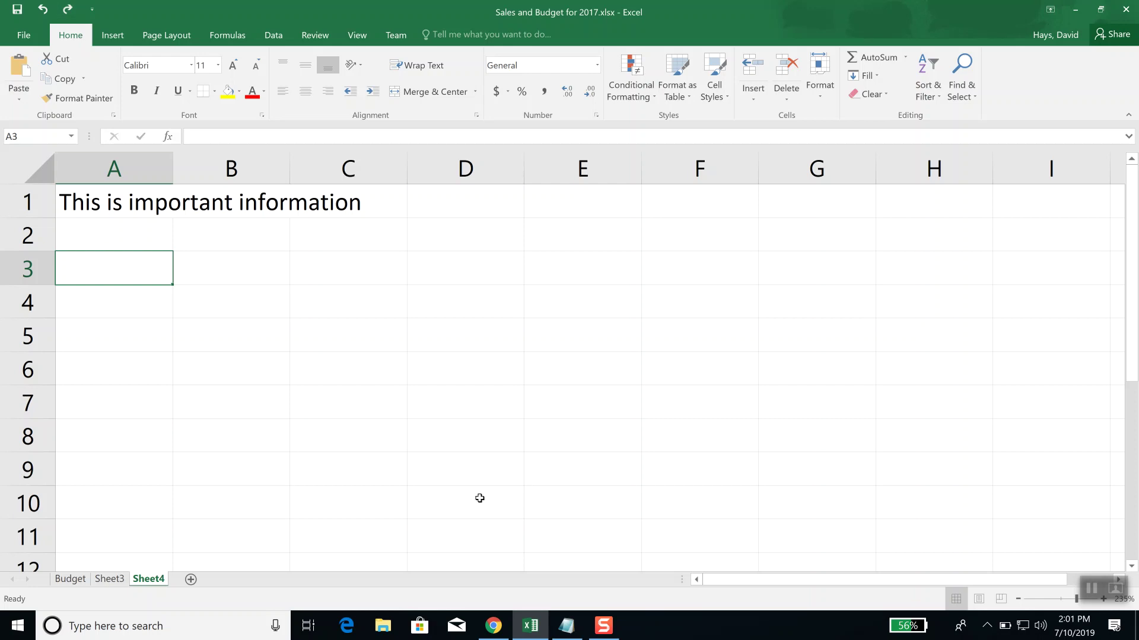
Step: Add a 'CTRL-Z' line under the Facebook address in the Golden Tigers Notepad notes
left_click(566, 625)
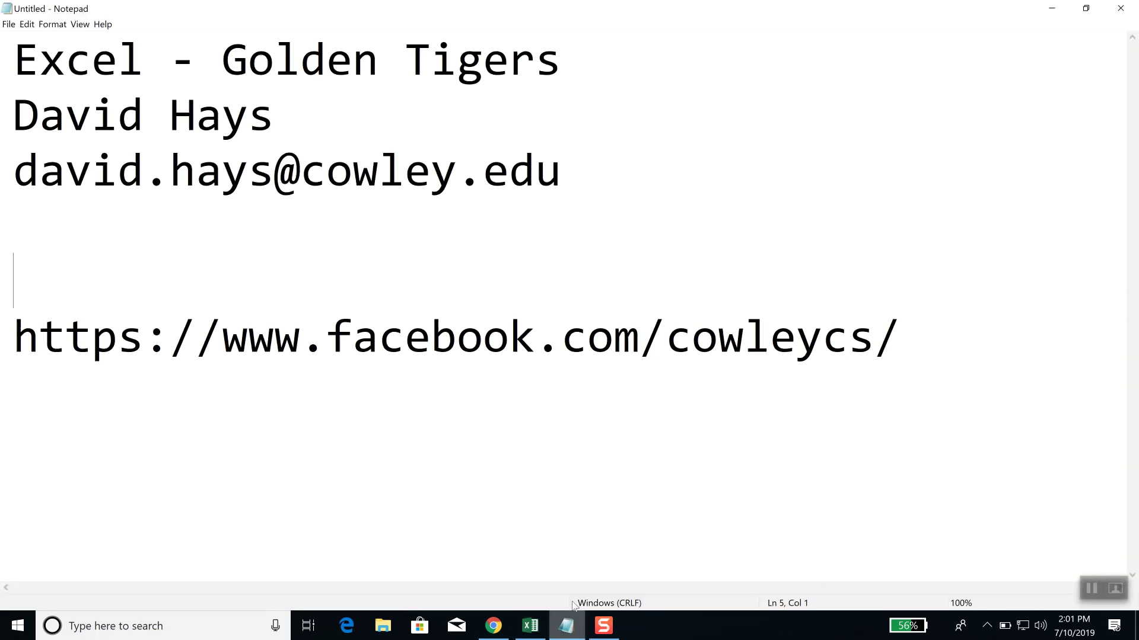
left_click(996, 353)
key("Return")
key("Return")
type("CTRL-Z")
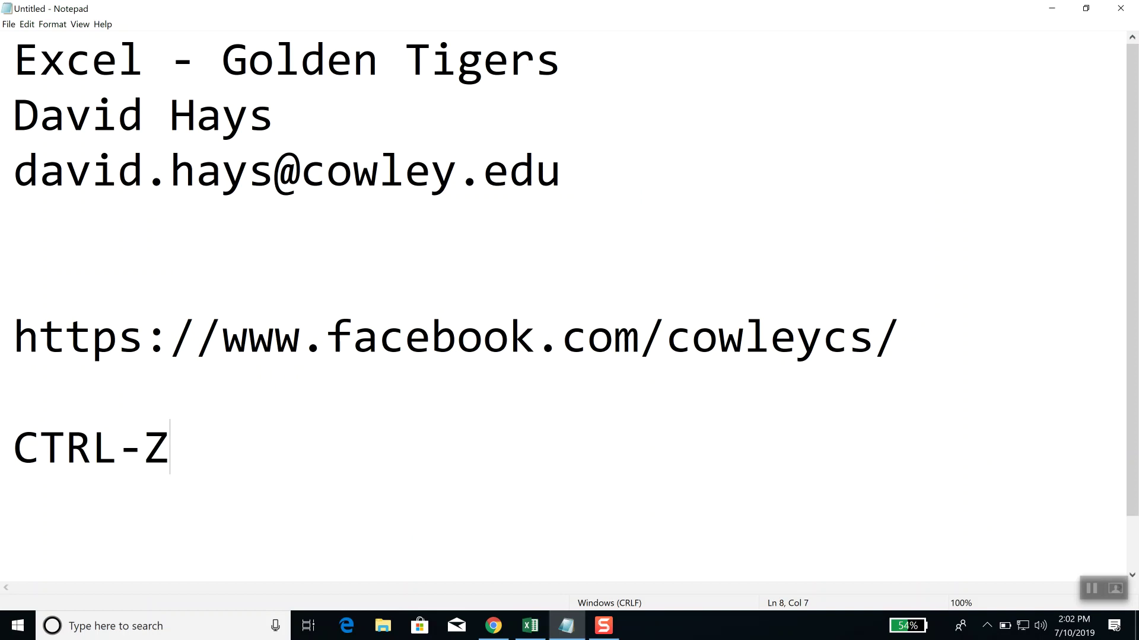
left_click(527, 634)
Step: Bring the Sales and Budget workbook forward and launch a new Chrome window from the taskbar
left_click(157, 271)
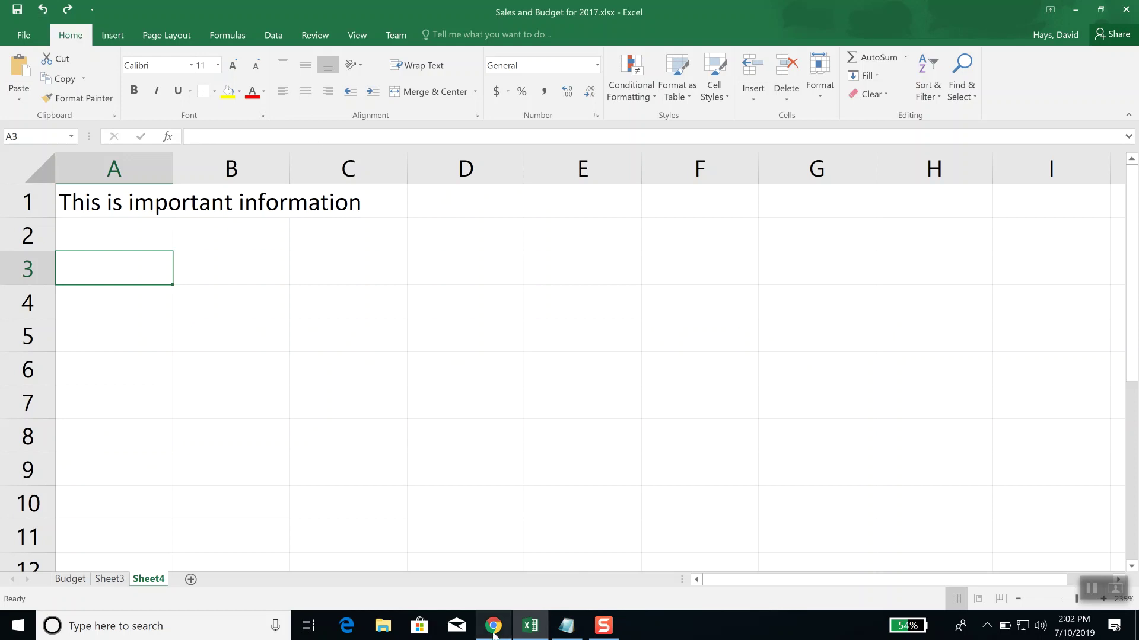
mouse_move(493, 632)
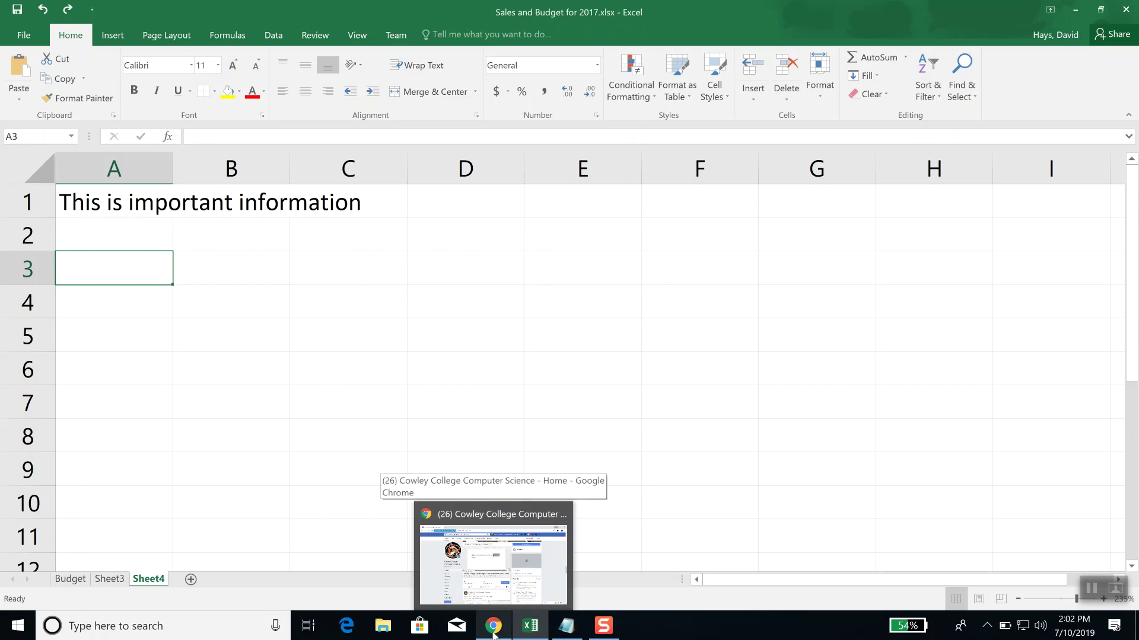
right_click(494, 632)
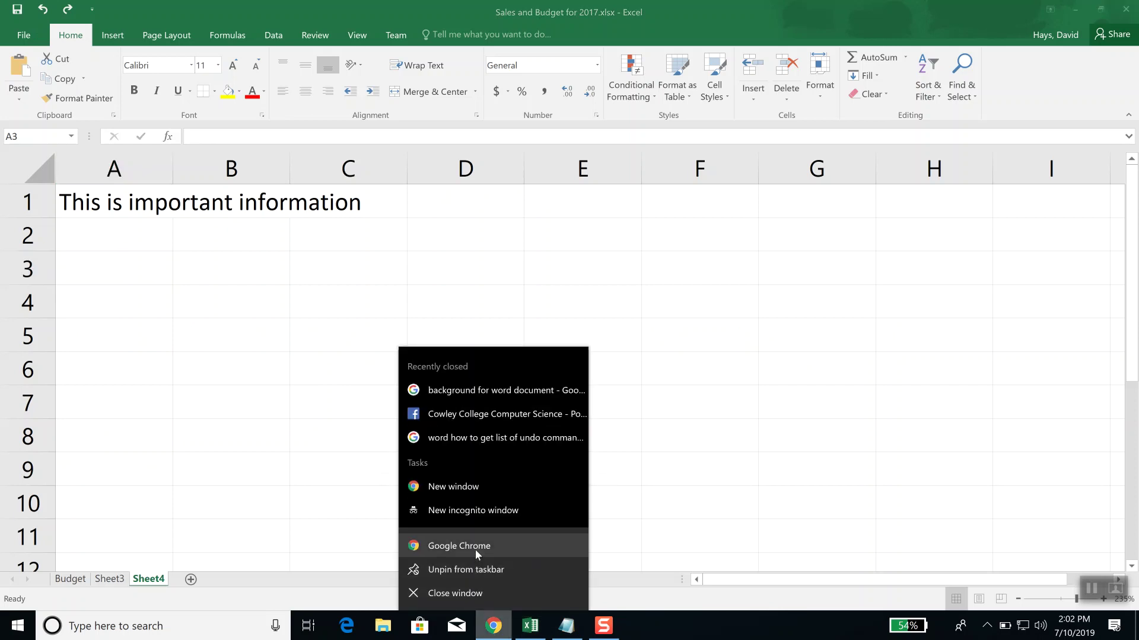
left_click(475, 550)
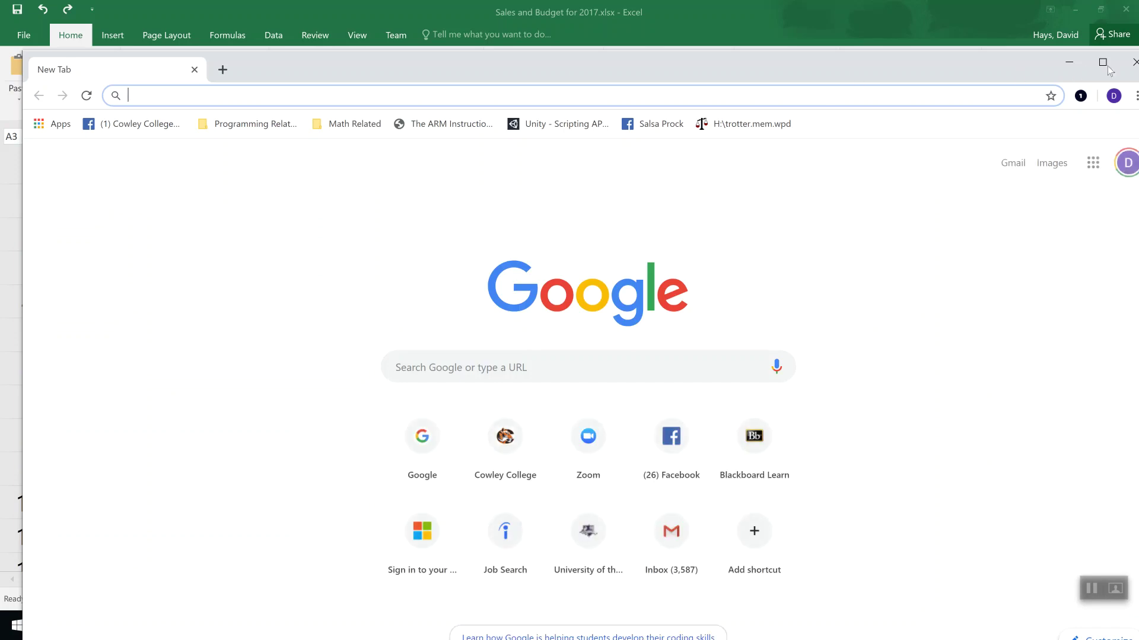
Step: Maximize Chrome and go from Cowley College's site through Admissions and Apply NOW to Start New Application
left_click(1103, 62)
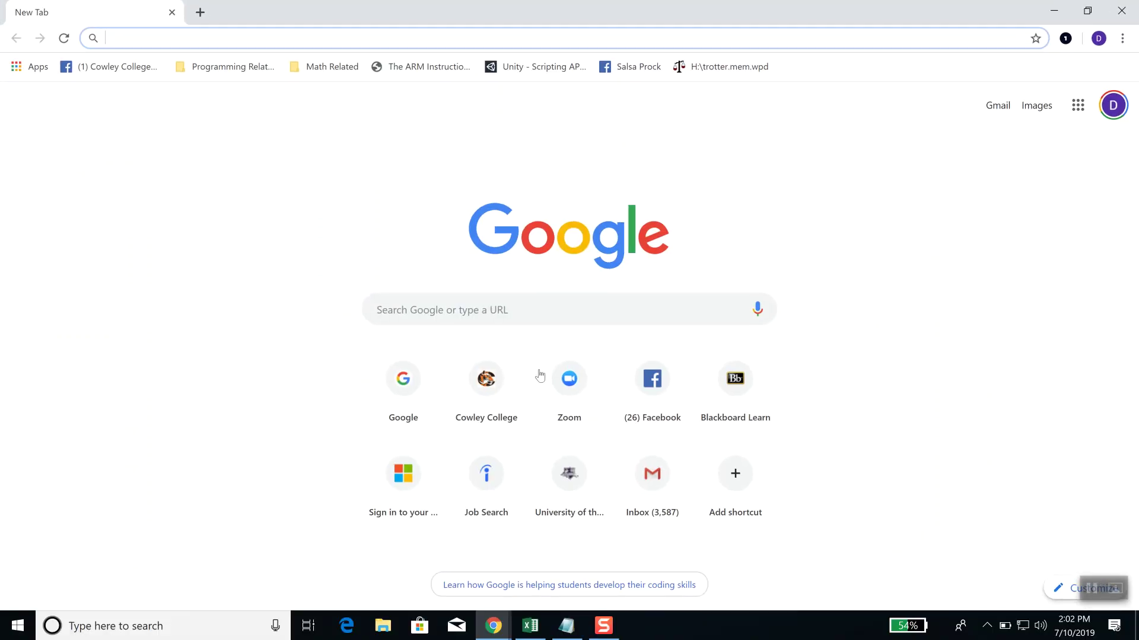
left_click(490, 393)
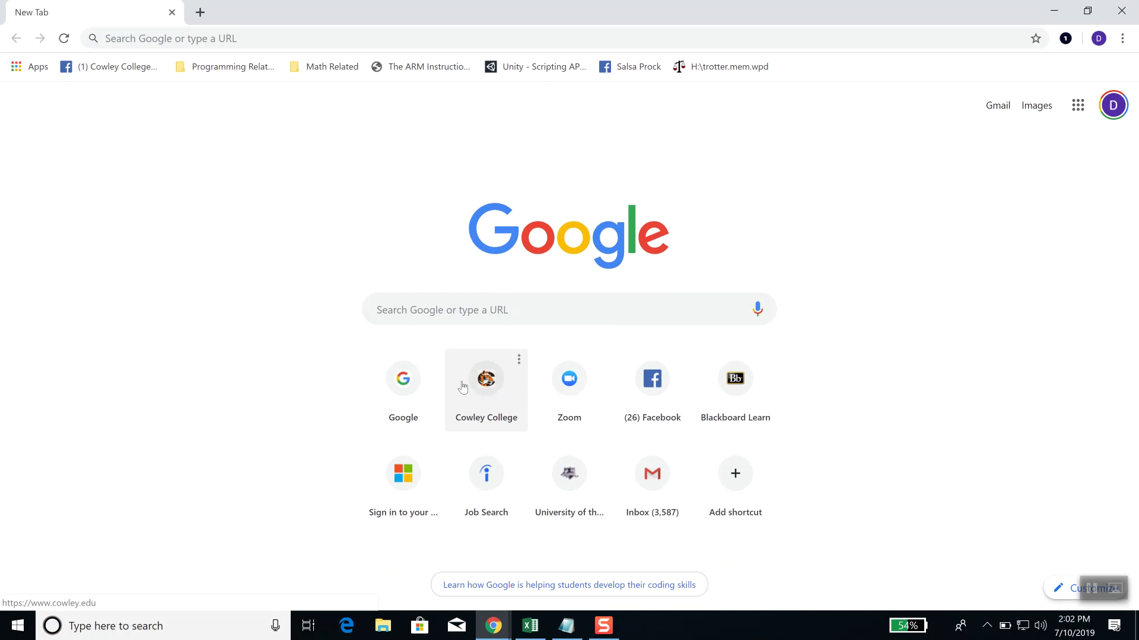
left_click(481, 393)
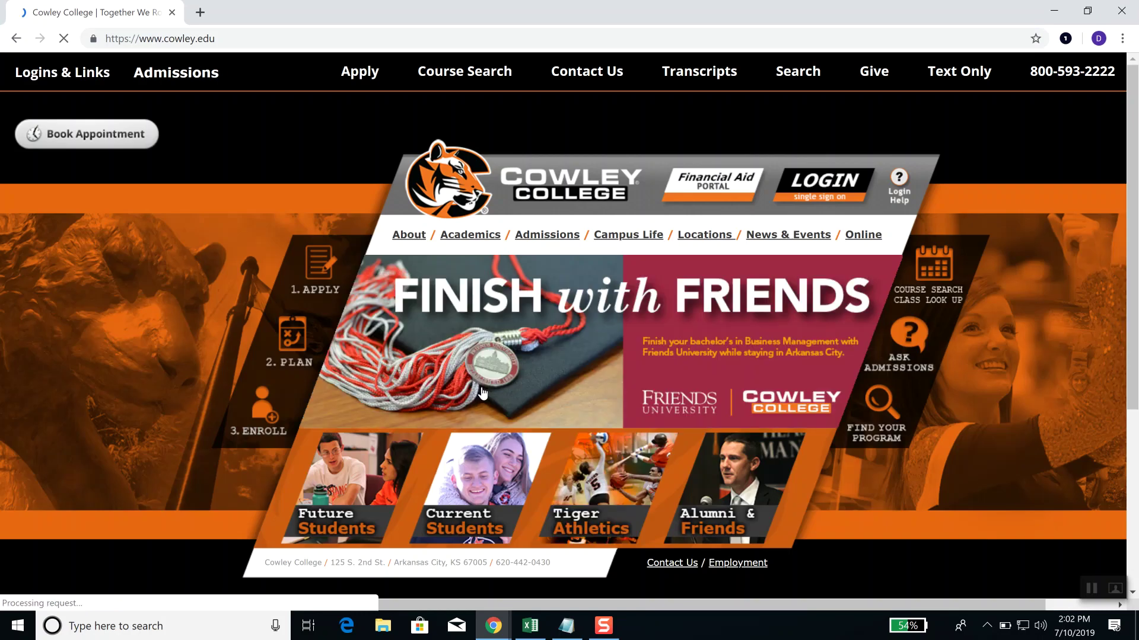
left_click(554, 235)
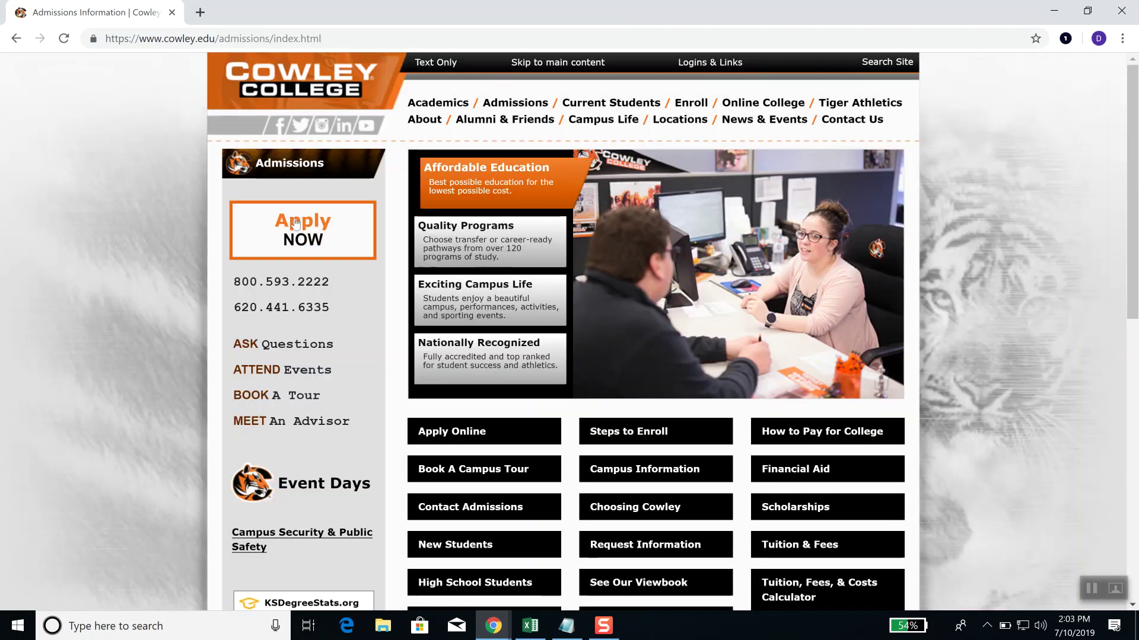
left_click(295, 222)
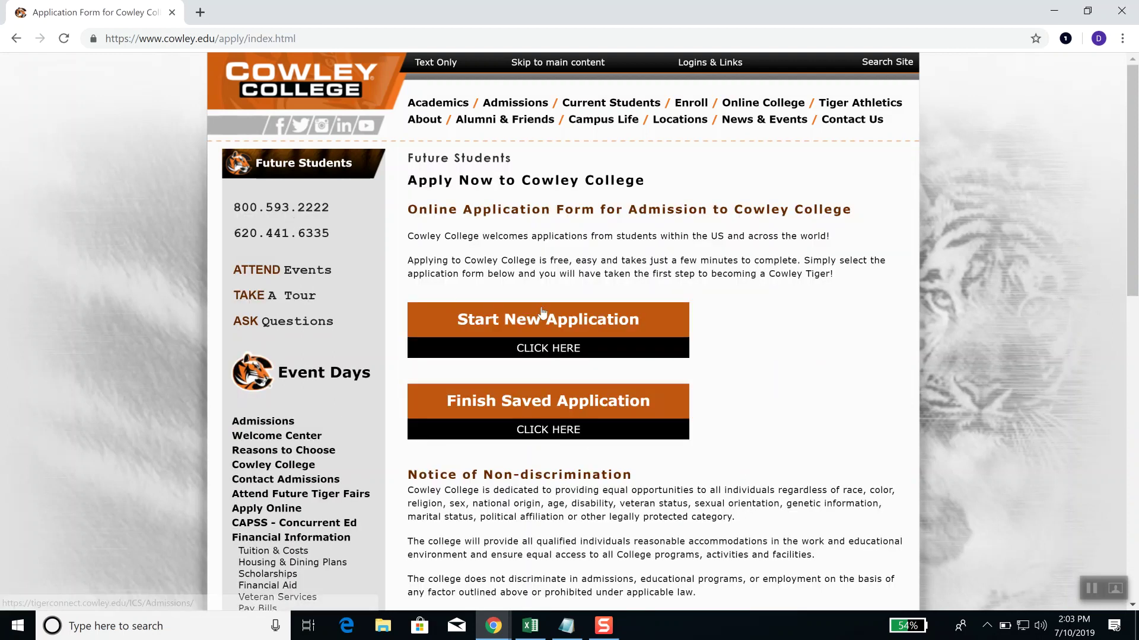
left_click(542, 325)
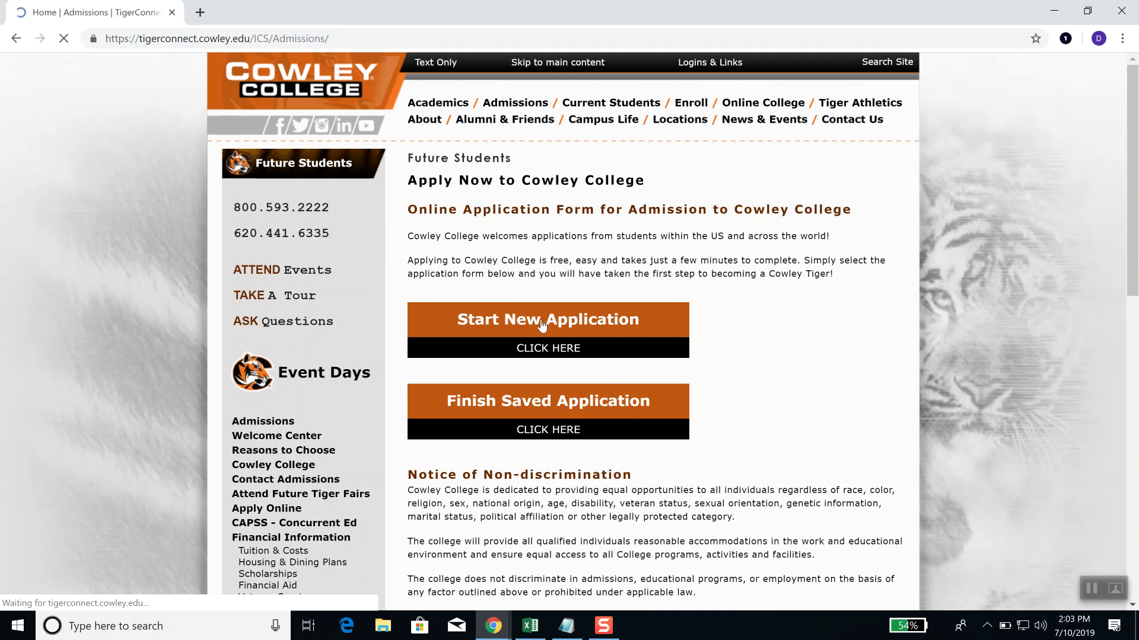
Step: Open TigerConnect's Admissions Application and start the form at Section 1: Candidate Information
scroll(557, 347, "down", 8)
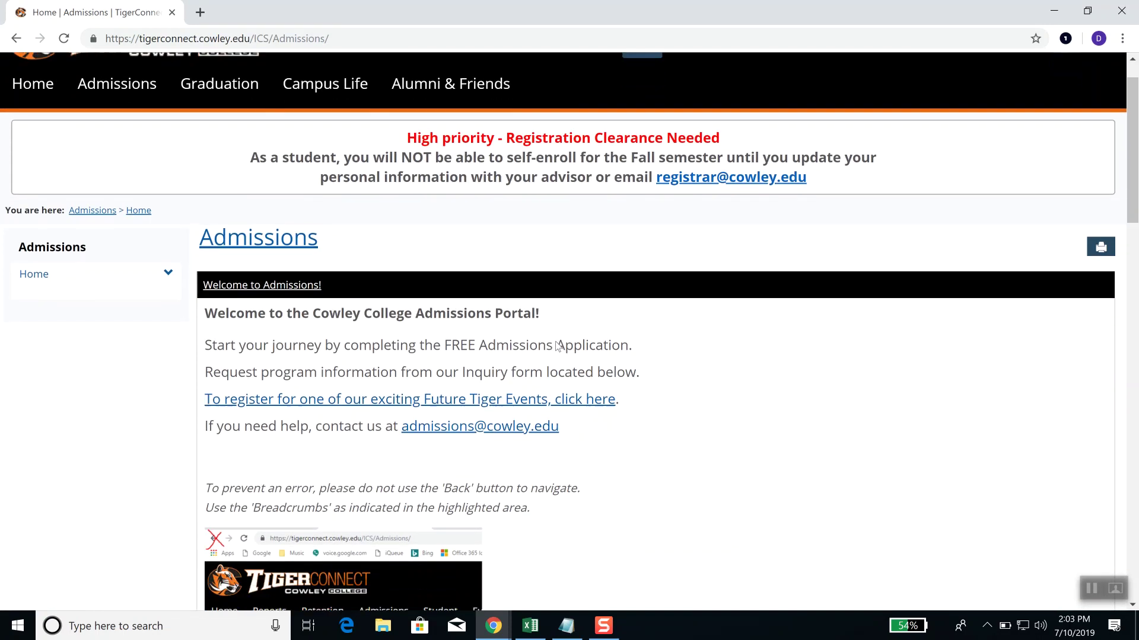
scroll(557, 347, "down", 3)
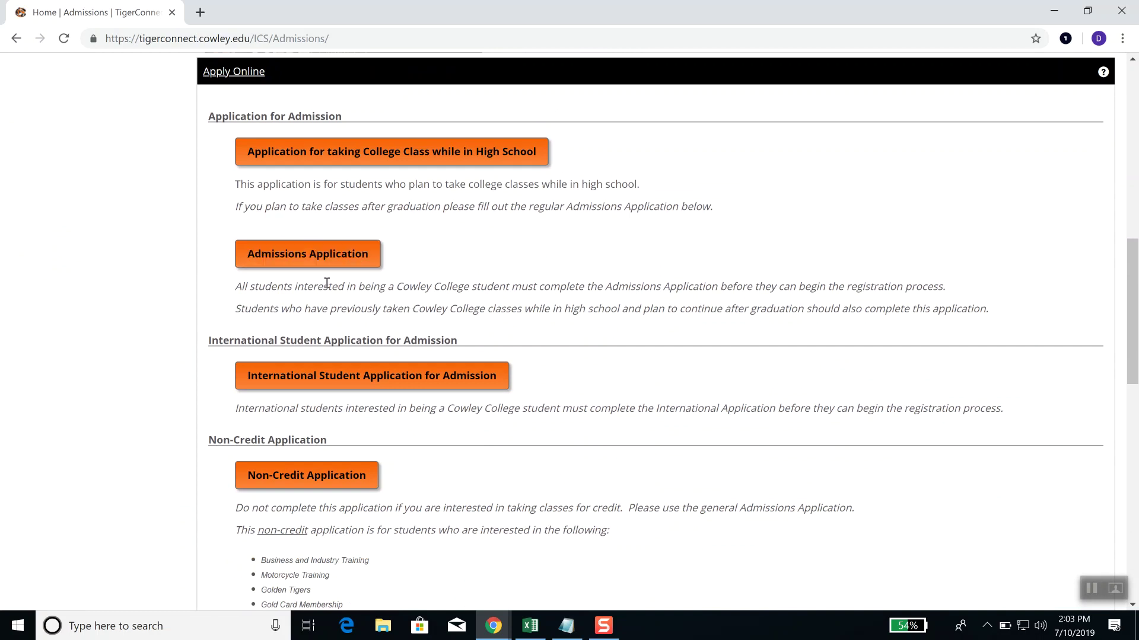
left_click(319, 254)
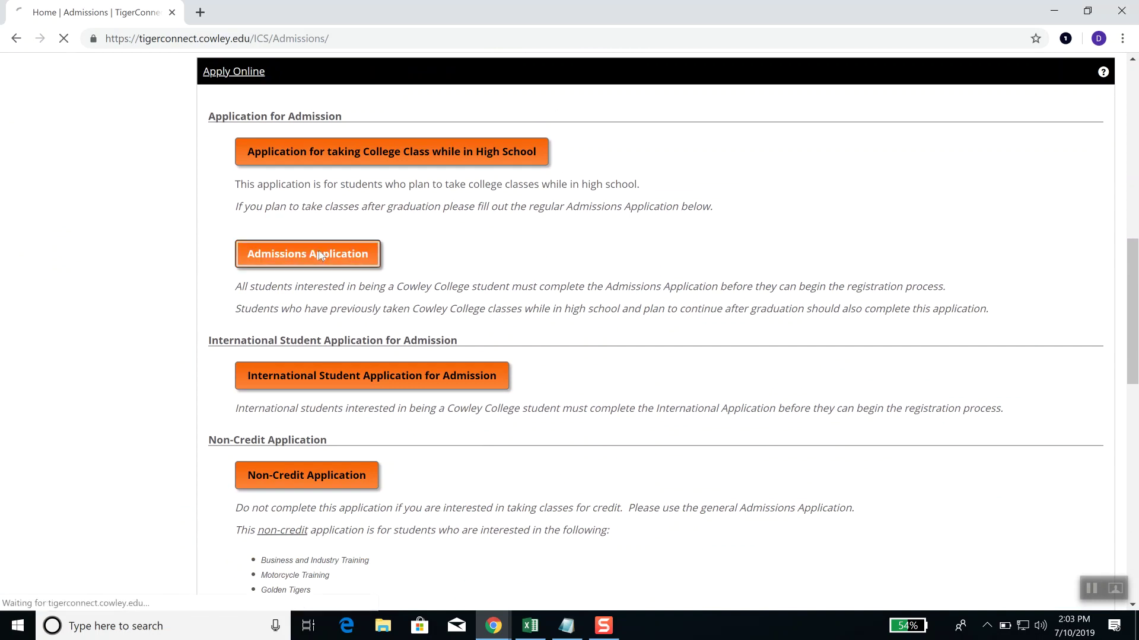
scroll(415, 255, "down", 2)
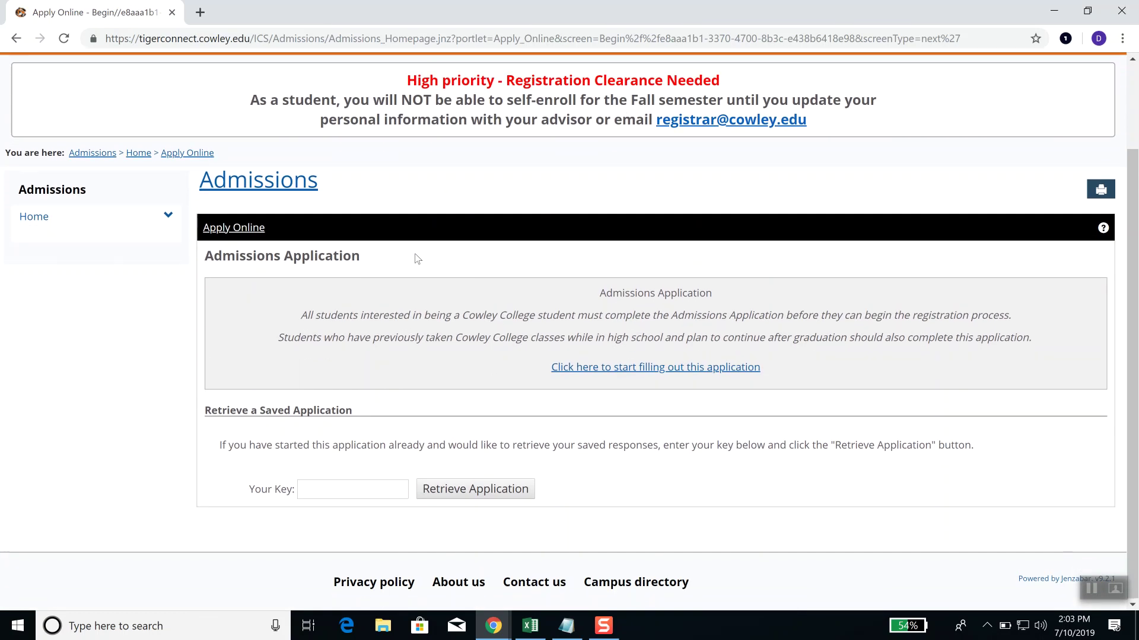
left_click(670, 367)
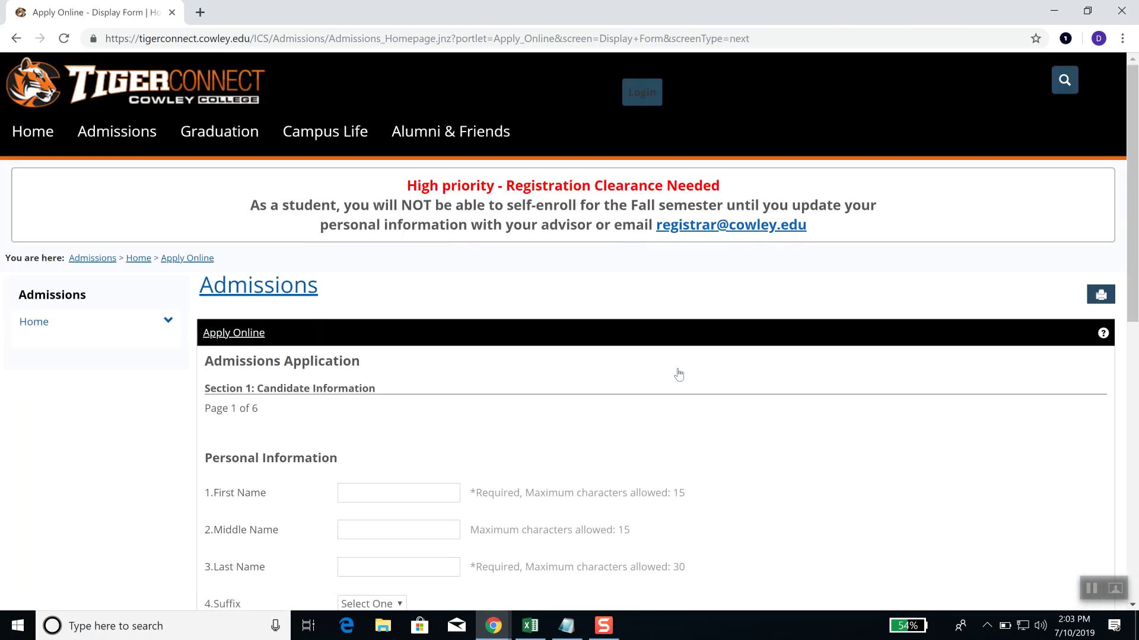
scroll(599, 397, "down", 3)
Step: Enter the applicant's first name, delete it, then restore it with Ctrl+Z
left_click(407, 275)
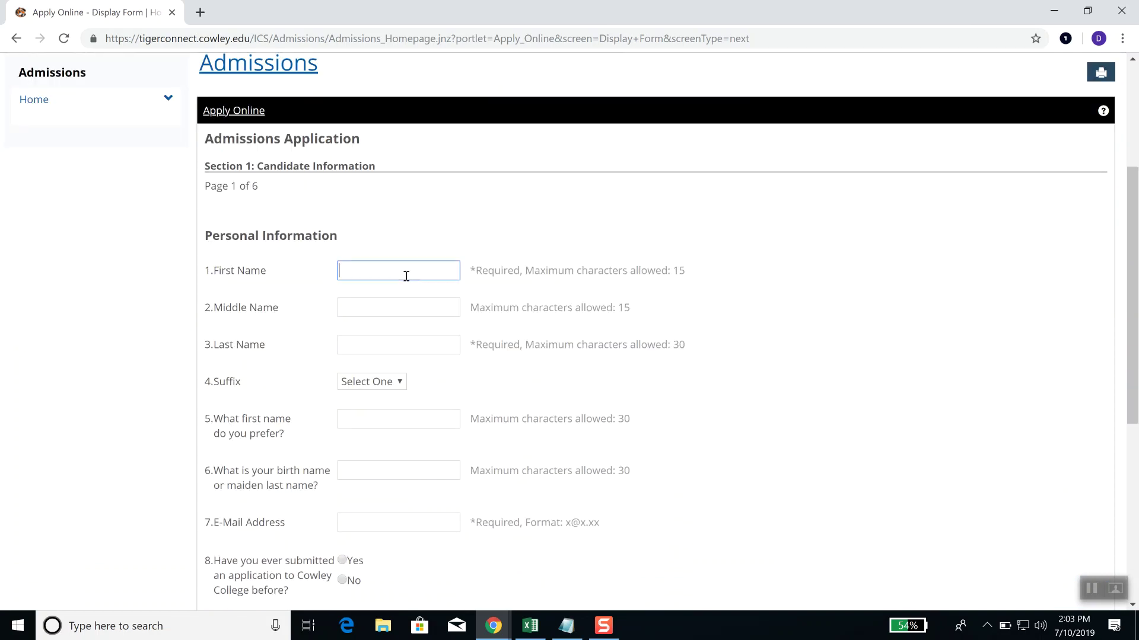
key("Tab")
left_click(406, 276)
left_click_drag(365, 270, 325, 284)
key("BackSpace")
key("ctrl+z")
scroll(413, 338, "down", 1)
scroll(391, 314, "up", 4)
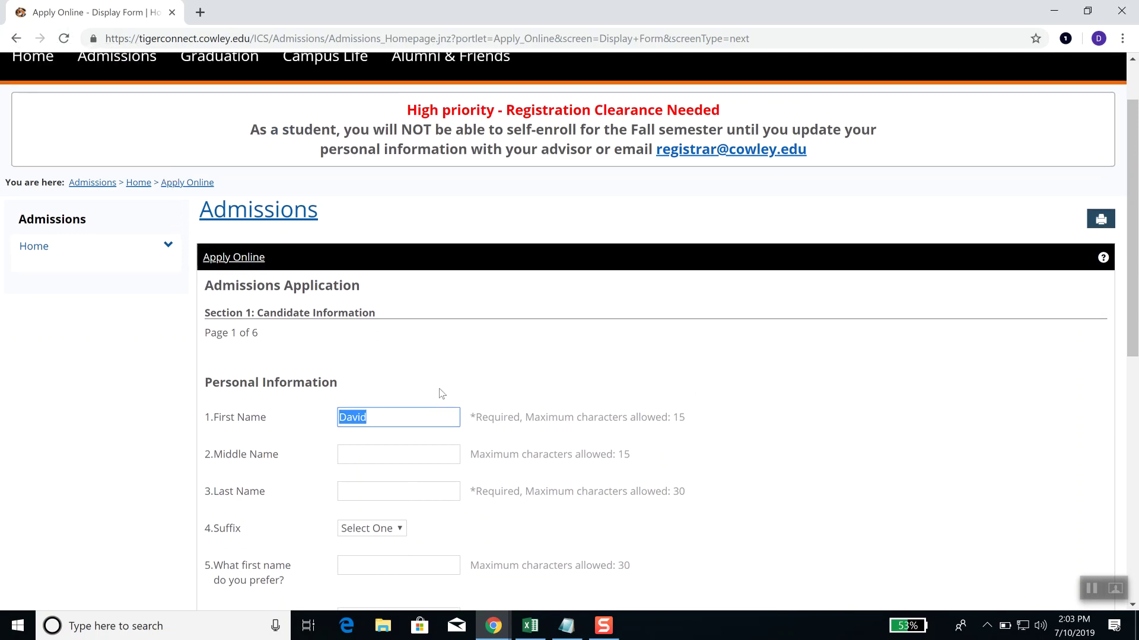
scroll(440, 394, "down", 9)
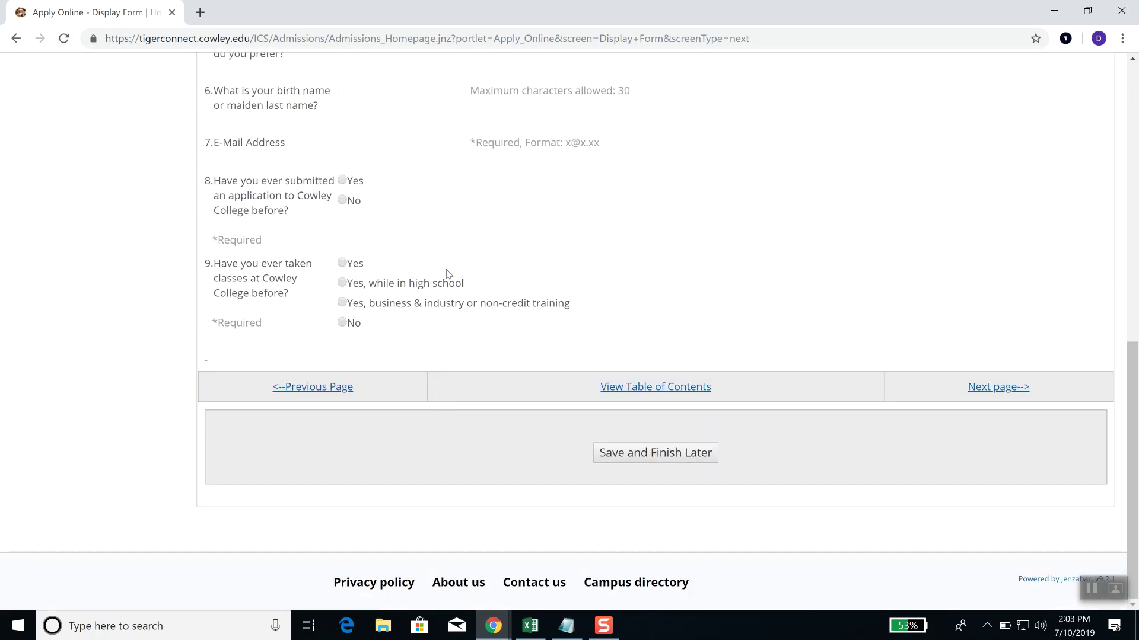
scroll(446, 269, "up", 4)
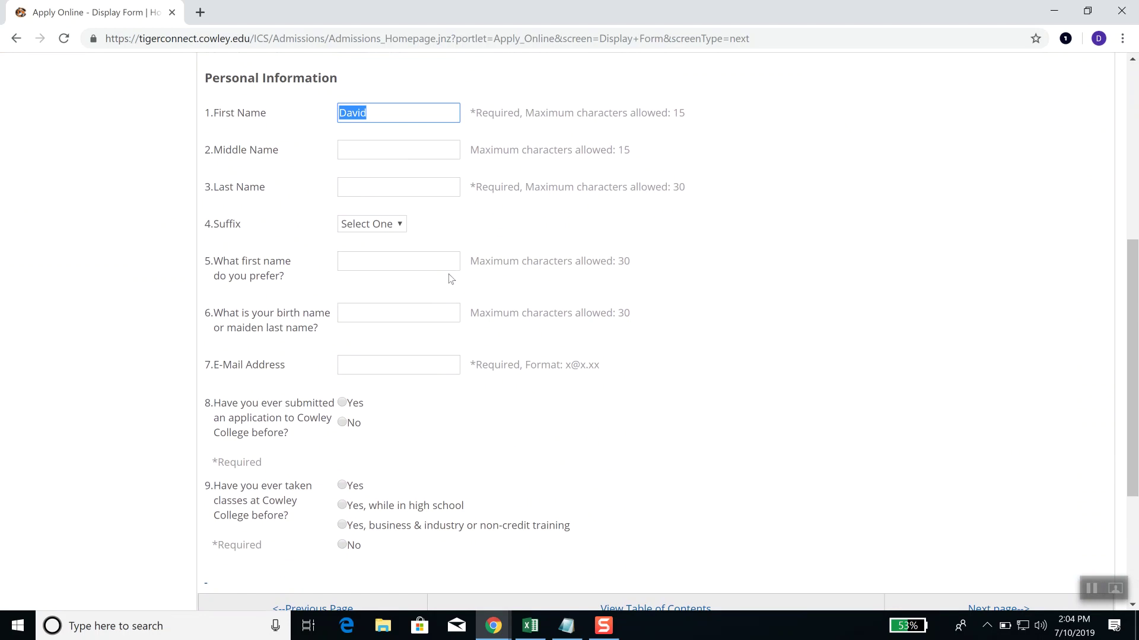
Step: Enter the applicant's middle name and last name in the Personal Information fields
left_click(365, 157)
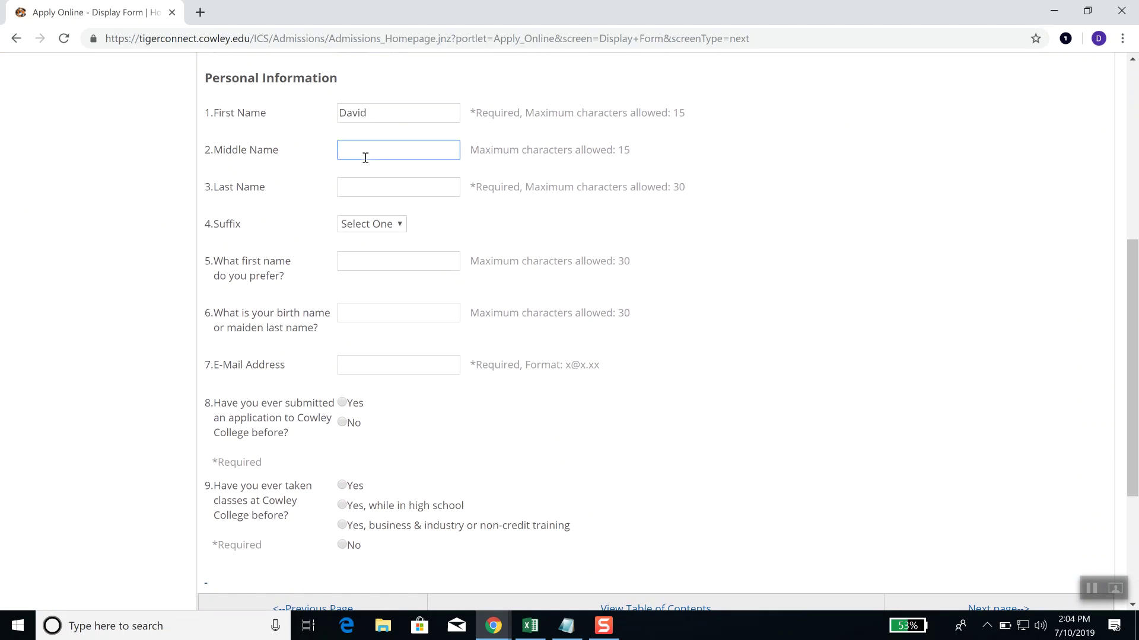
key("Tab")
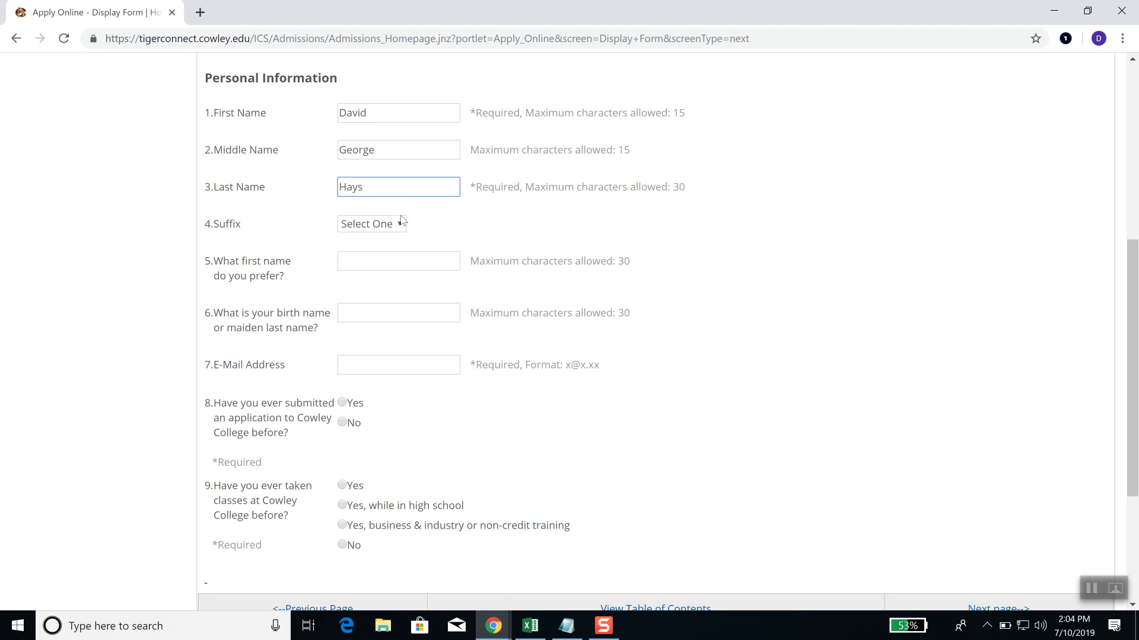
key("Tab")
Step: Delete the last, middle and first names, then restore each with Ctrl+Z
key("shift+Tab")
key("BackSpace")
key("shift+Tab")
key("BackSpace")
key("shift+Tab")
key("BackSpace")
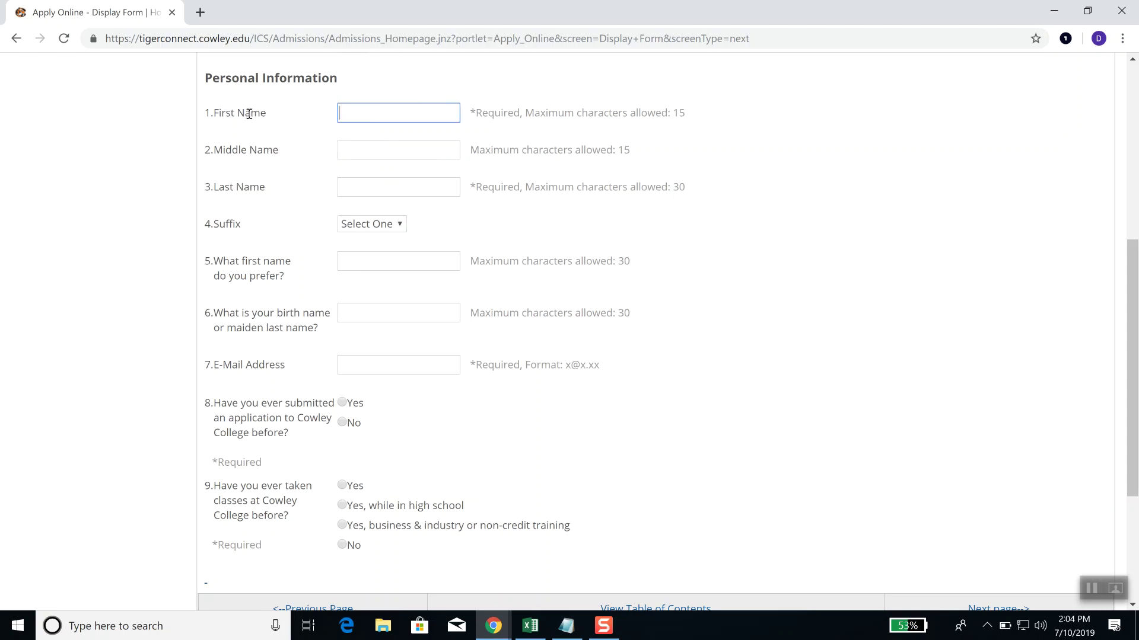
key("ctrl+z")
key("Tab")
key("ctrl+z")
key("Tab")
key("ctrl+z")
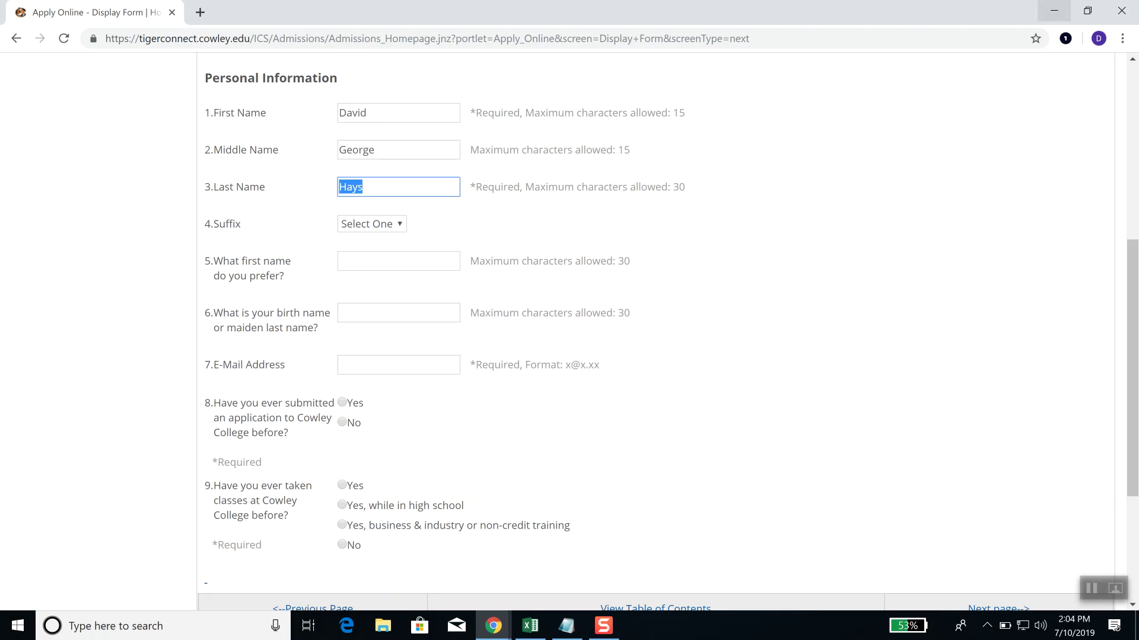
Step: Minimize Chrome and clear the note from Sheet4 cell A1 with Delete
left_click(1046, 12)
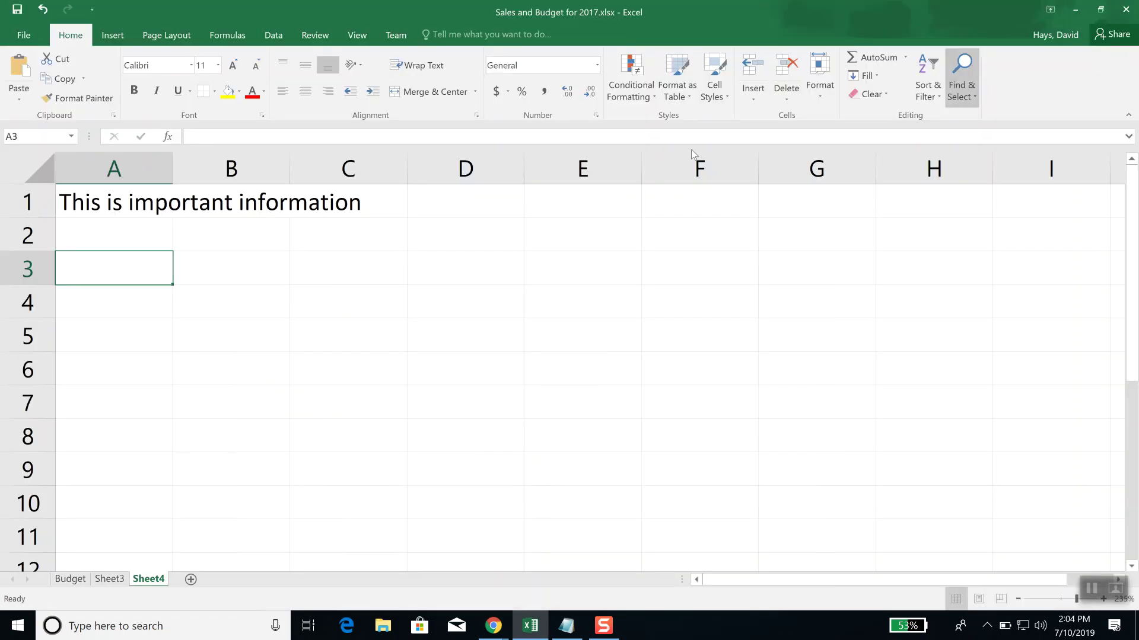
left_click(89, 206)
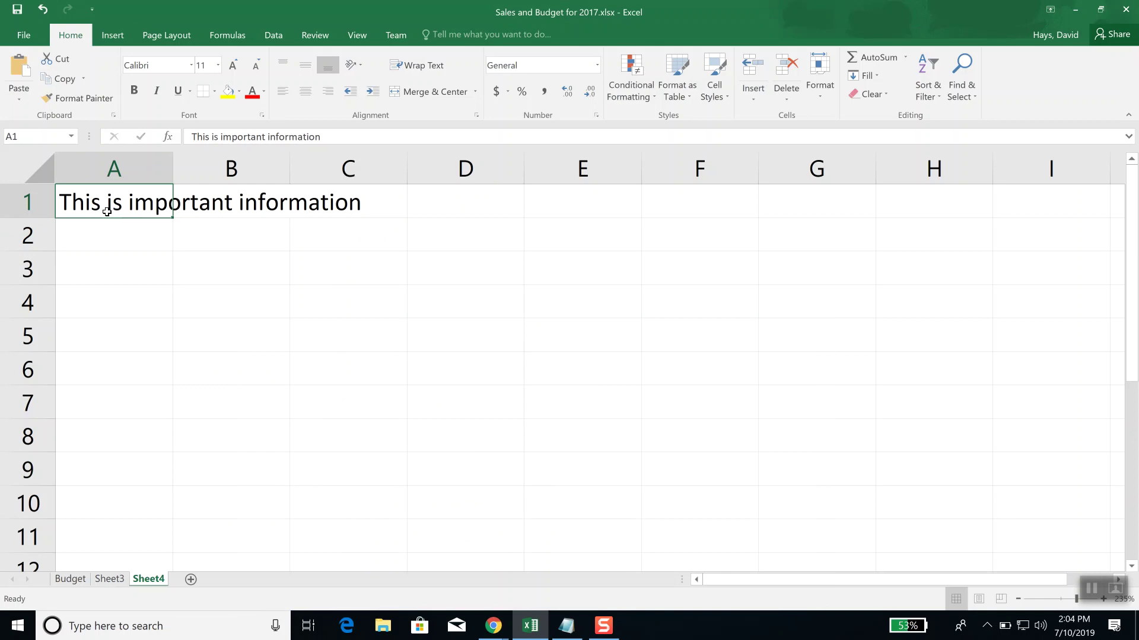
key("Delete")
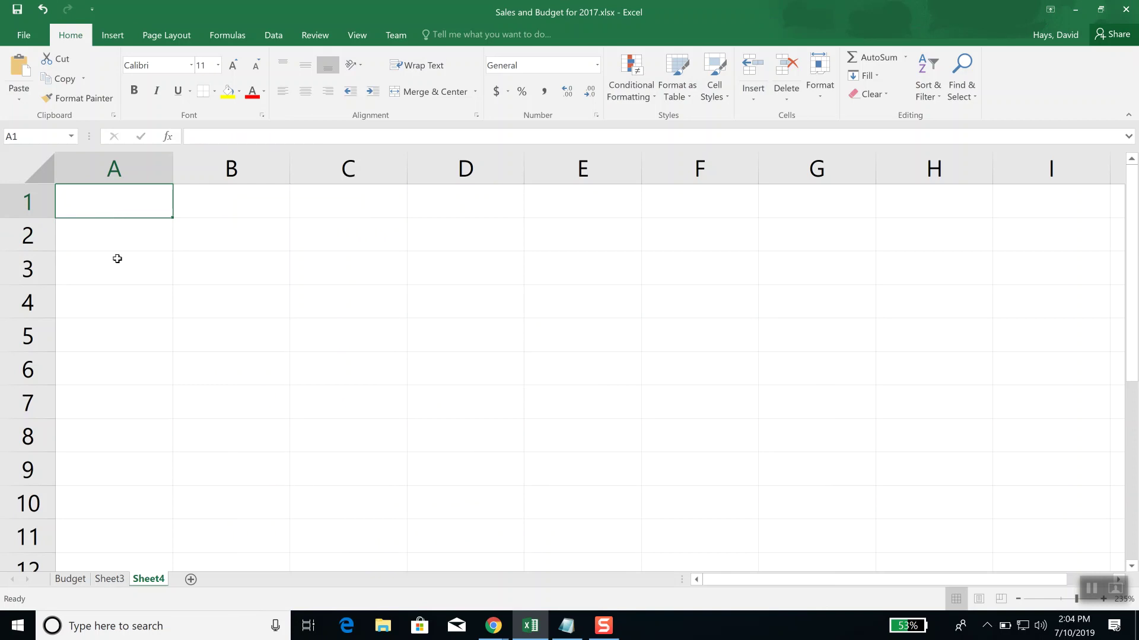
left_click(114, 240)
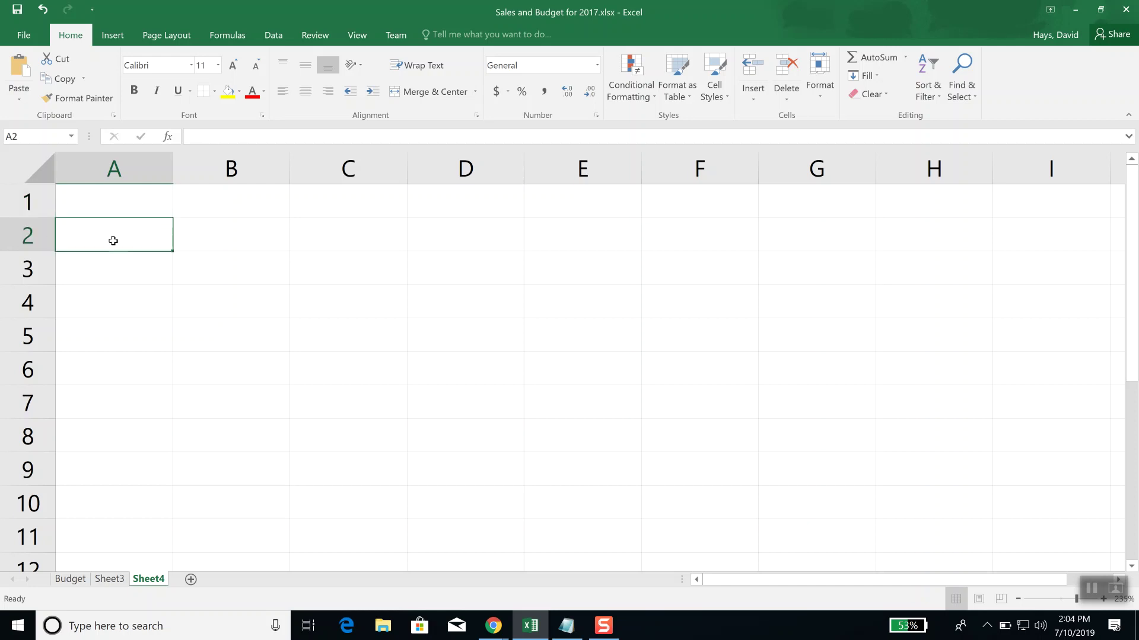
left_click(129, 204)
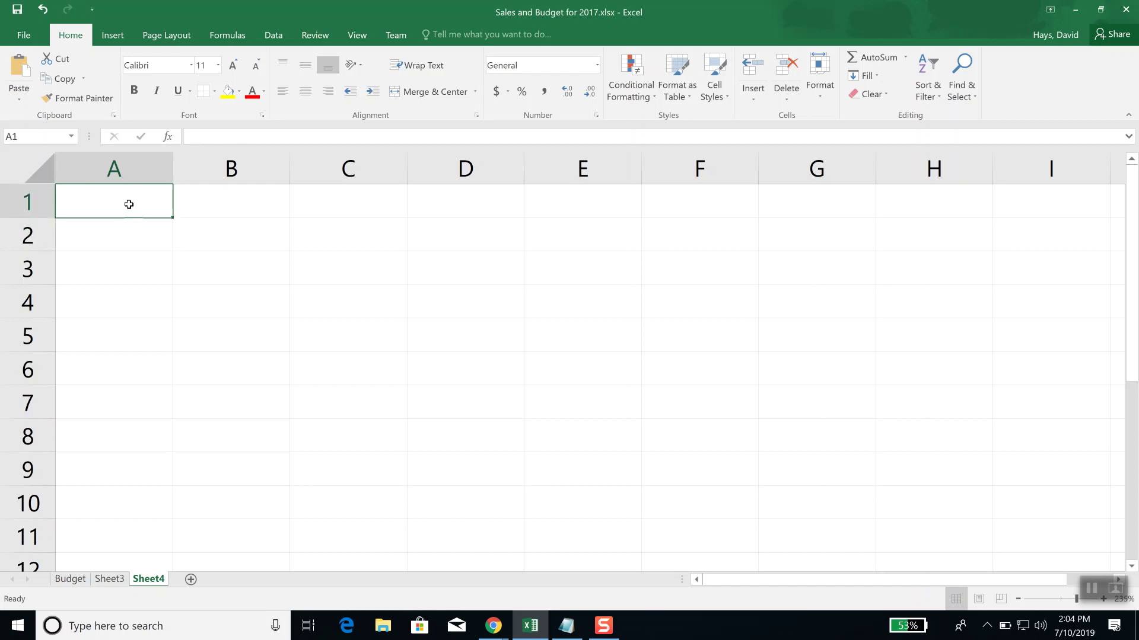
Step: Undo, redo and undo the A1 clear, then delete A1's note again
left_click(40, 13)
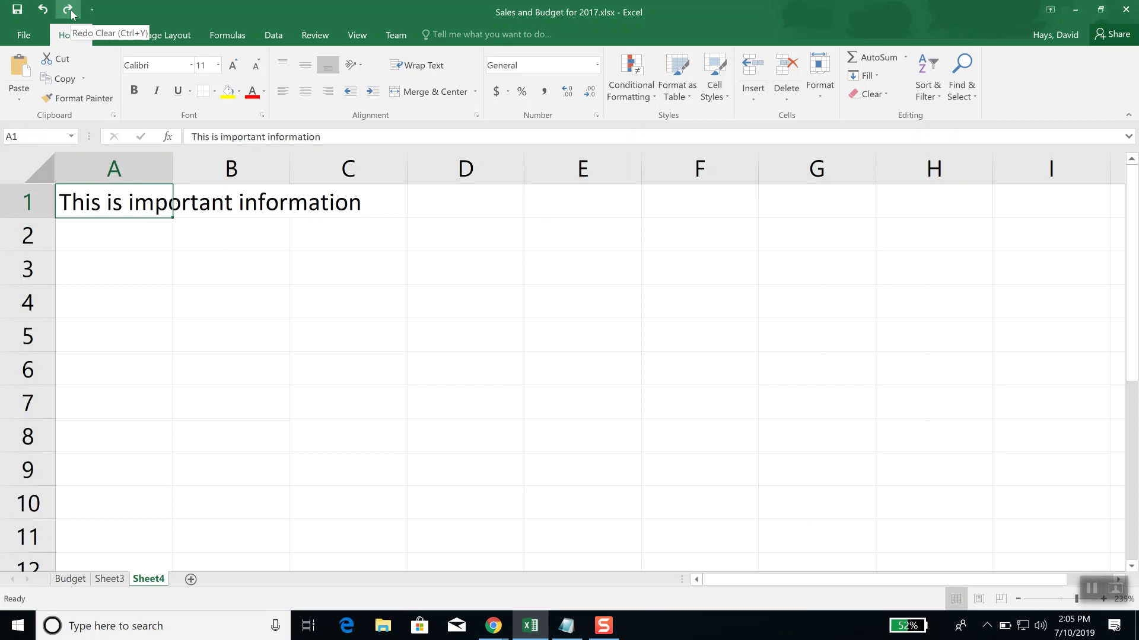
left_click(69, 12)
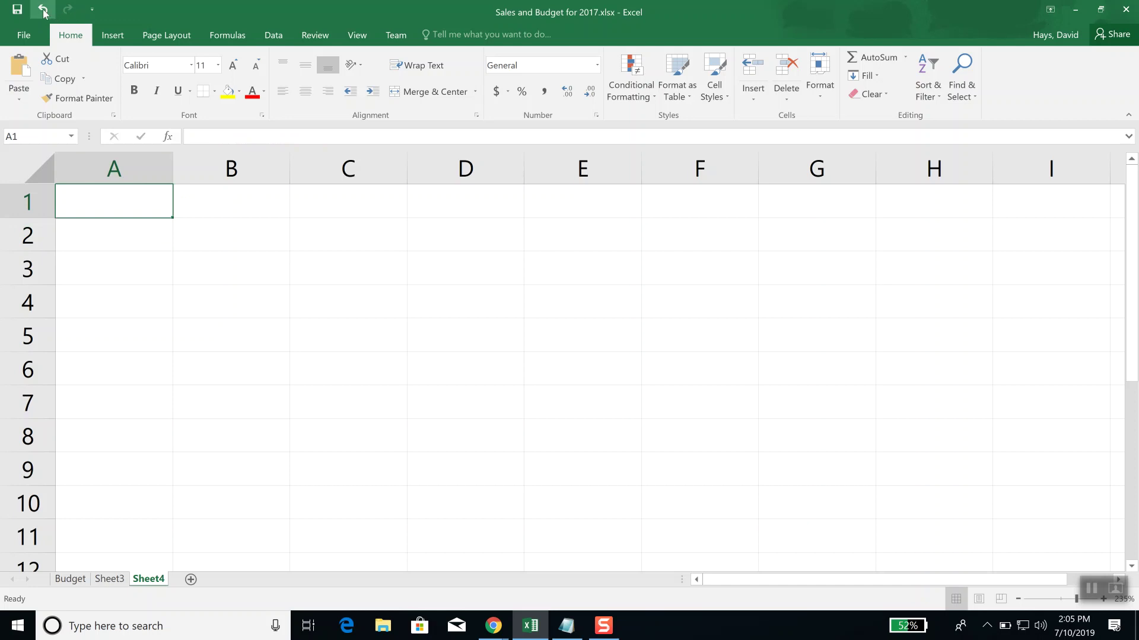
left_click(43, 9)
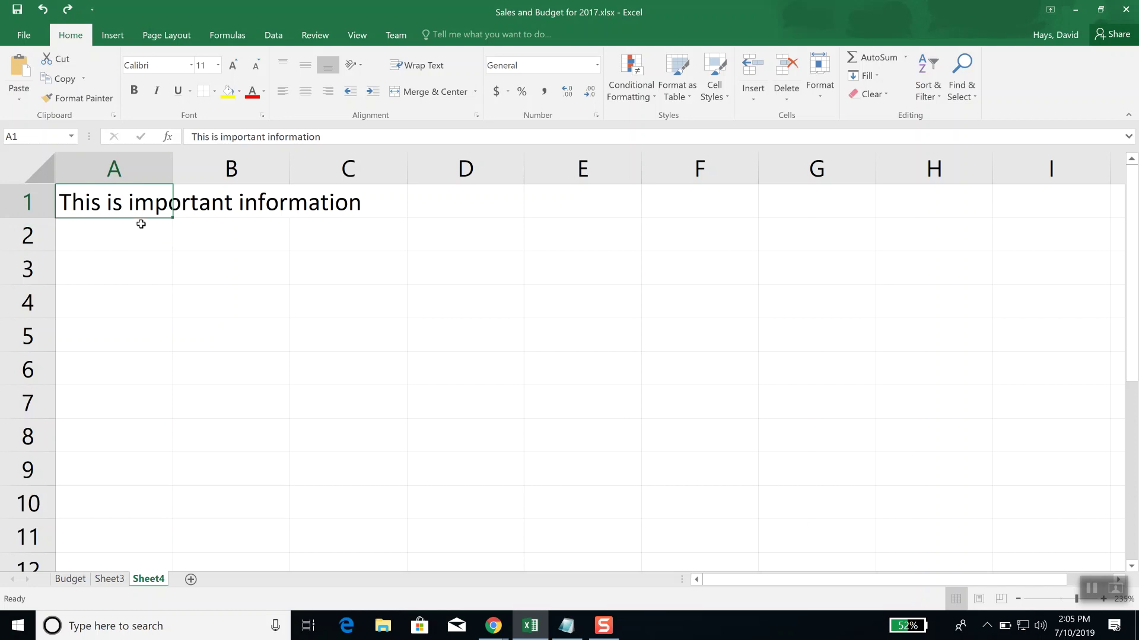
left_click(137, 272)
left_click(120, 205)
key("Delete")
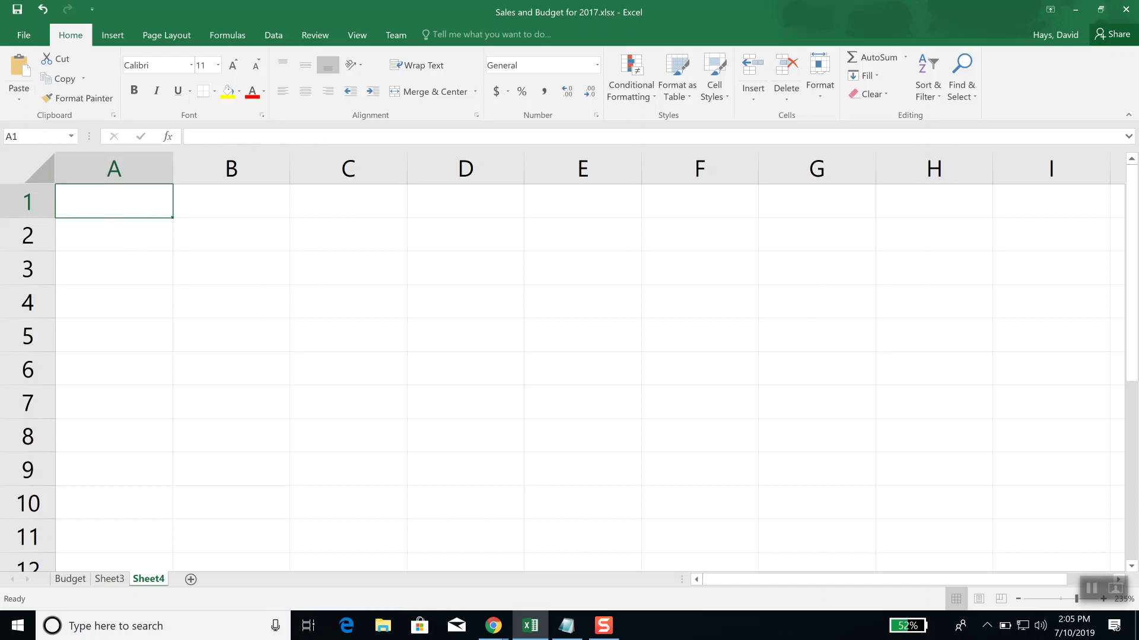
Step: Undo the clear so A1 reads 'This is important information', then open the File Info page
left_click(42, 12)
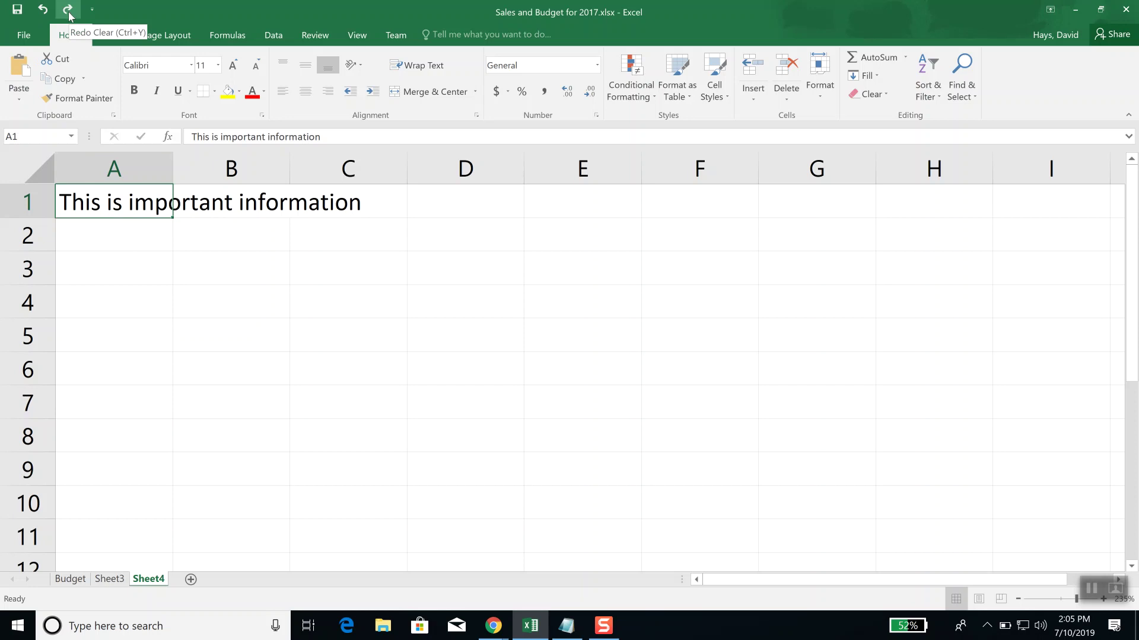
left_click(118, 238)
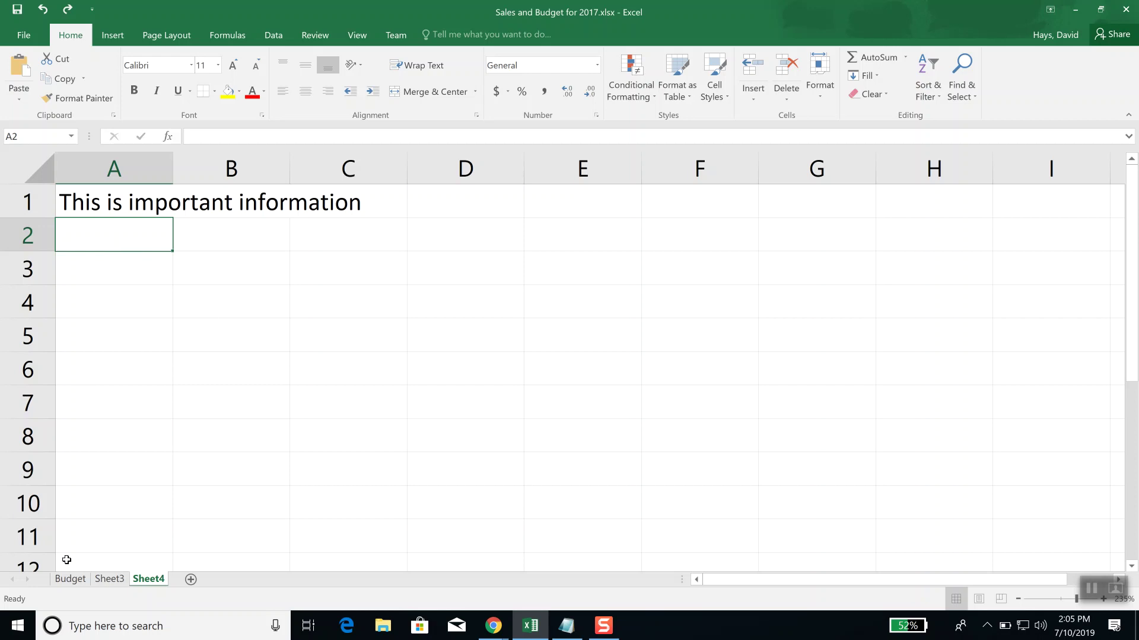
left_click(145, 317)
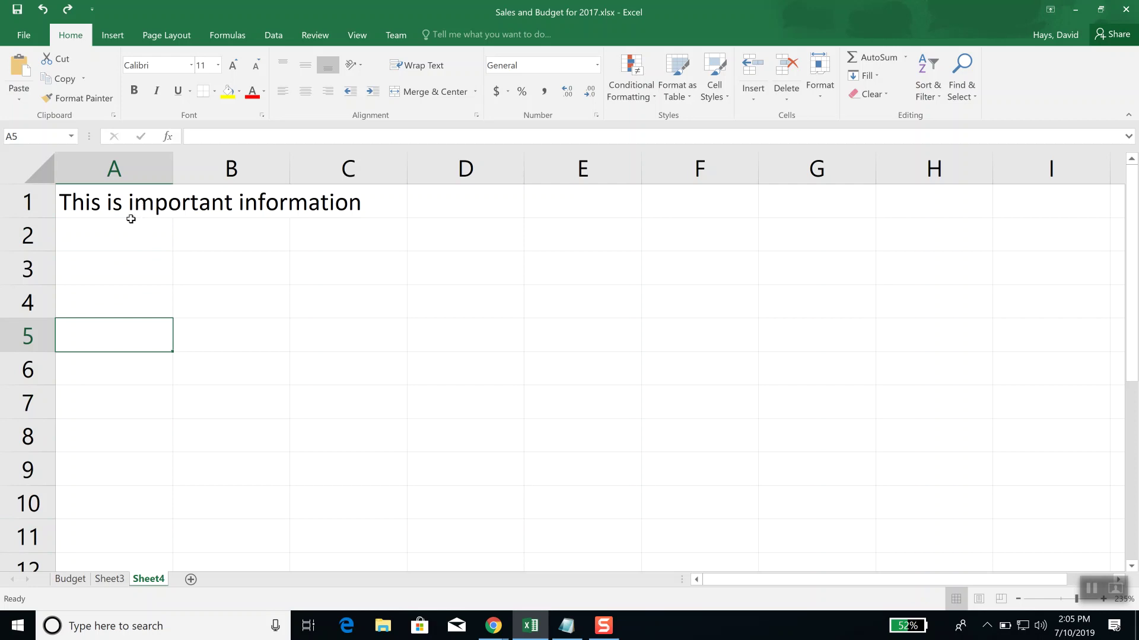
left_click(119, 233)
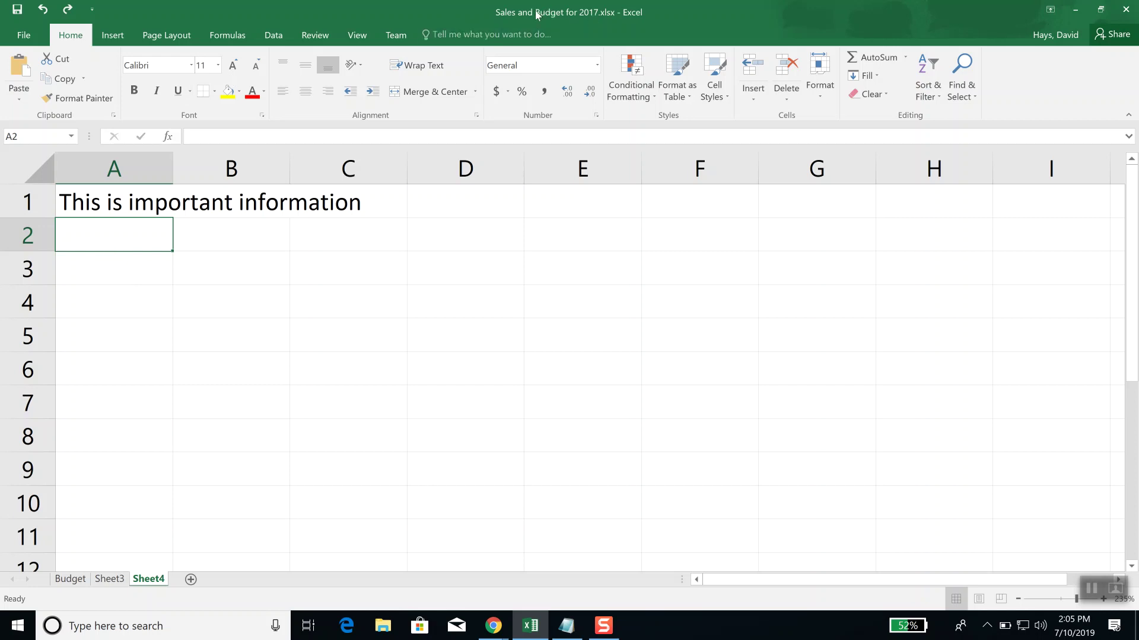
left_click(24, 37)
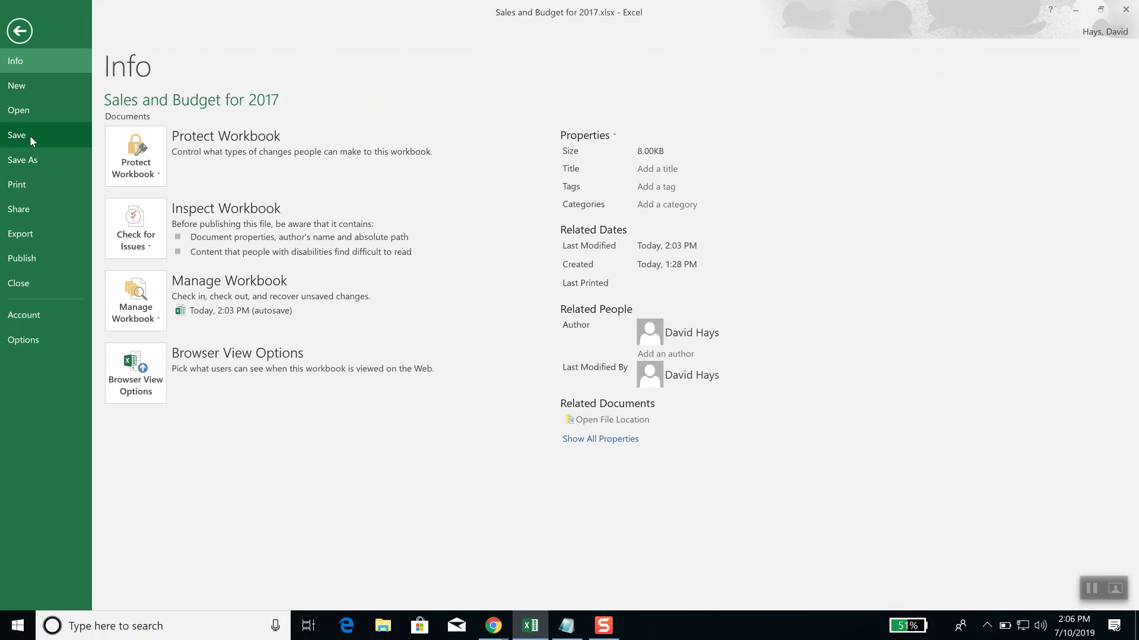
Step: Return to the workbook and permanently delete Sheet4
left_click(20, 33)
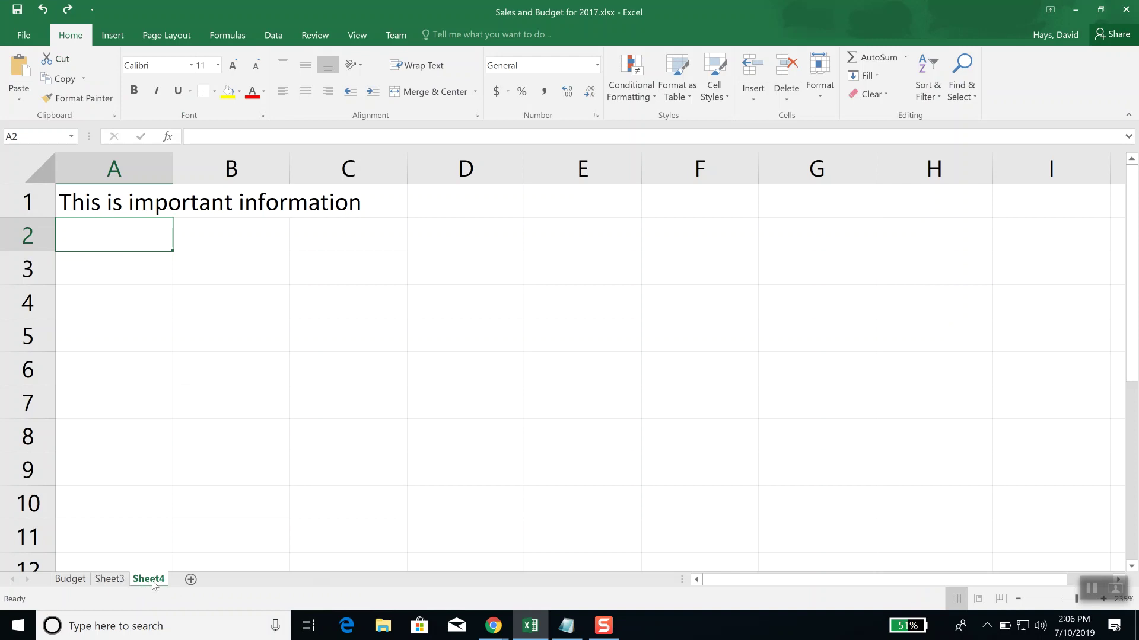
right_click(153, 584)
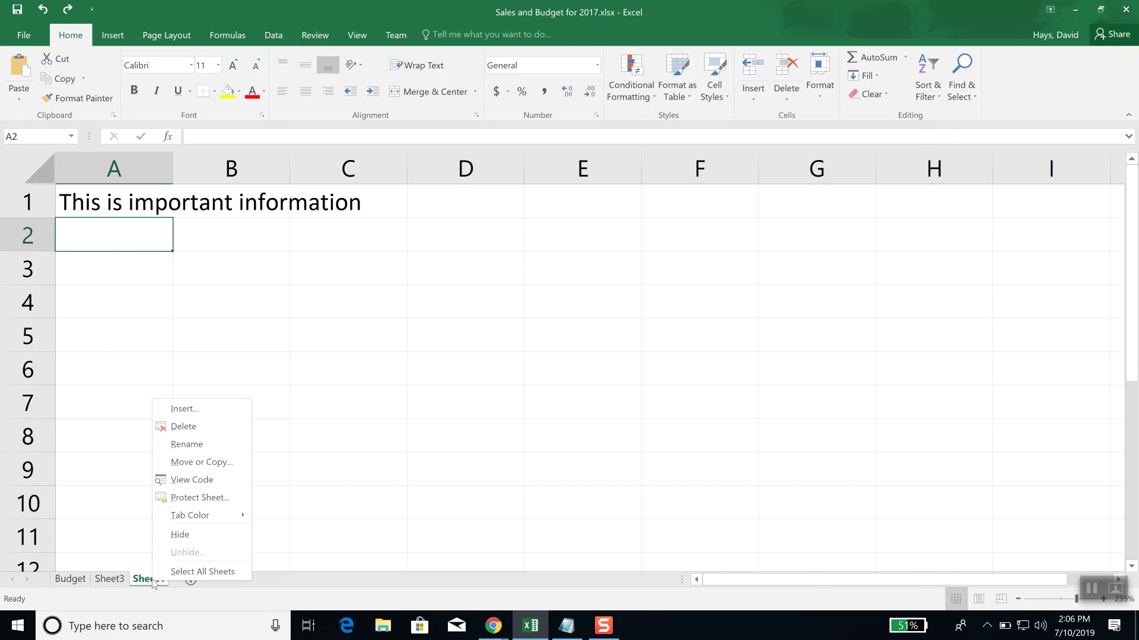
left_click(182, 426)
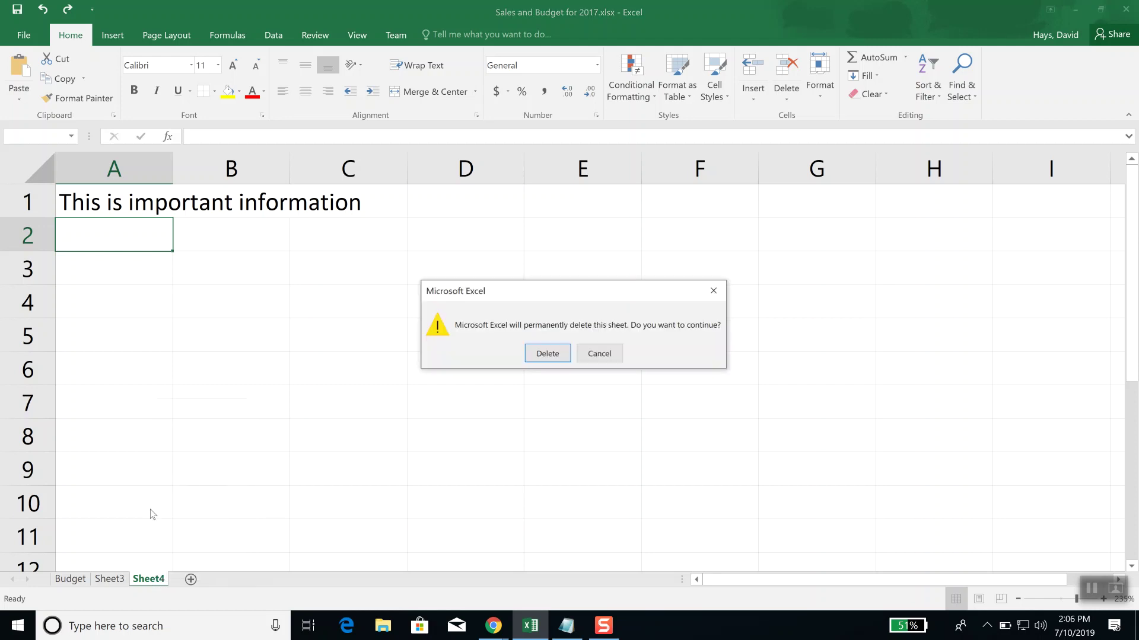
left_click(551, 354)
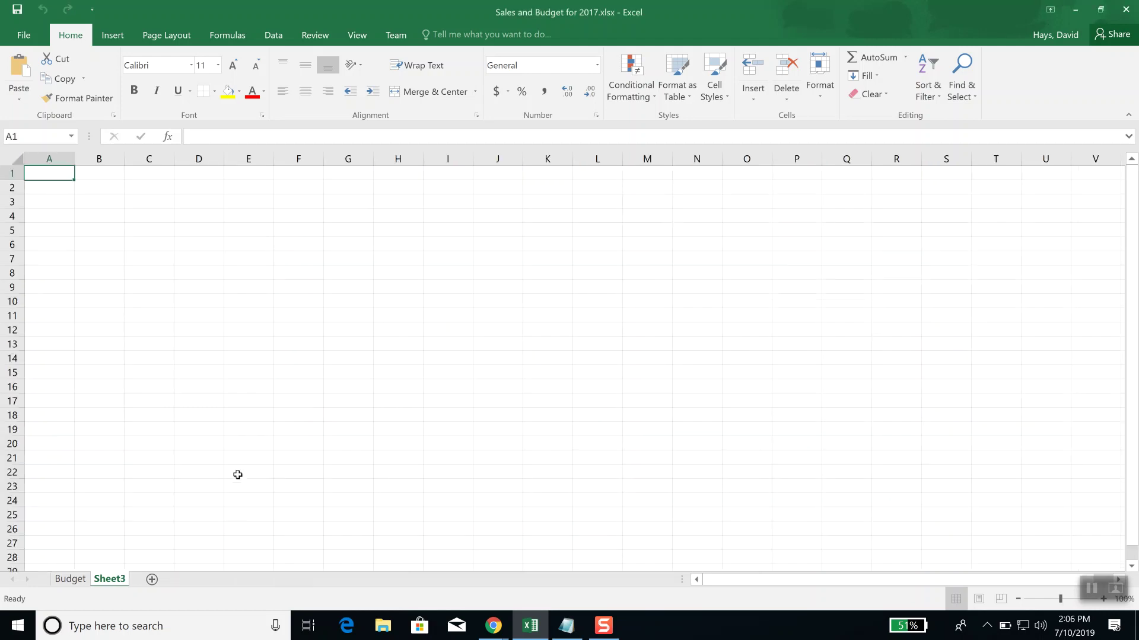
Step: Delete Sheet3, then try deleting Budget and dismiss the one-visible-sheet warning
right_click(113, 580)
left_click(172, 423)
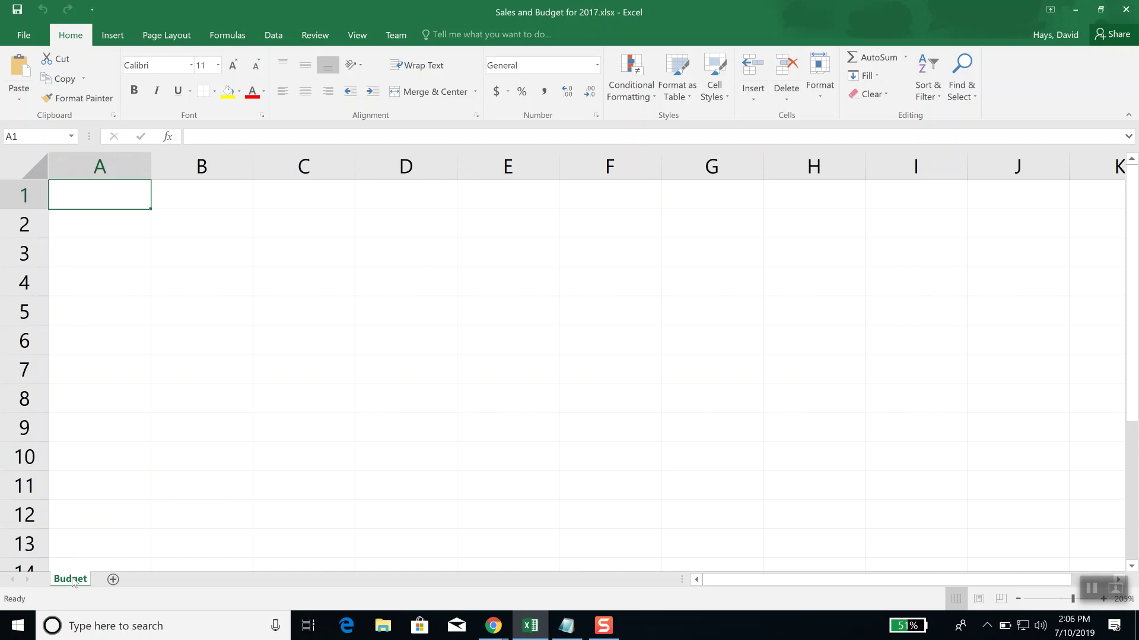
right_click(74, 580)
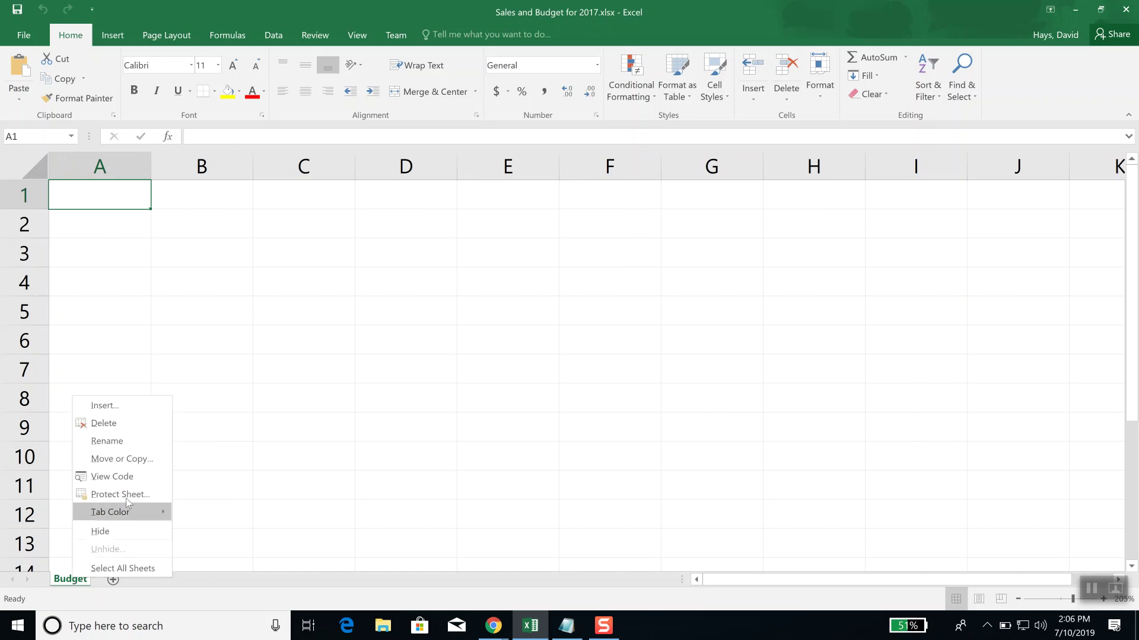
left_click(128, 425)
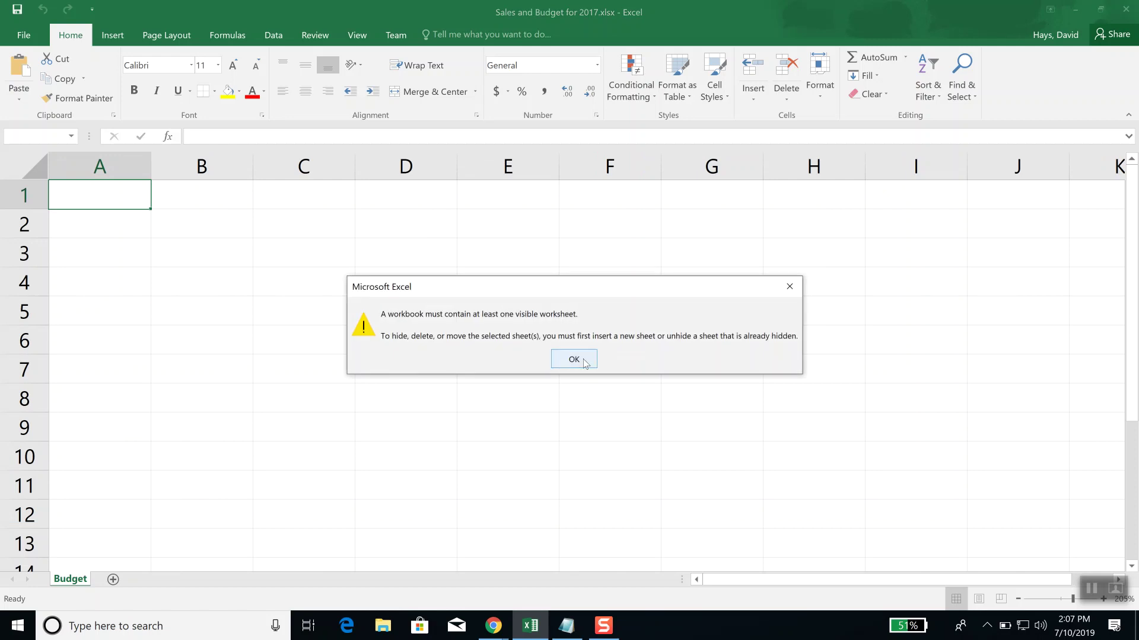
left_click(574, 360)
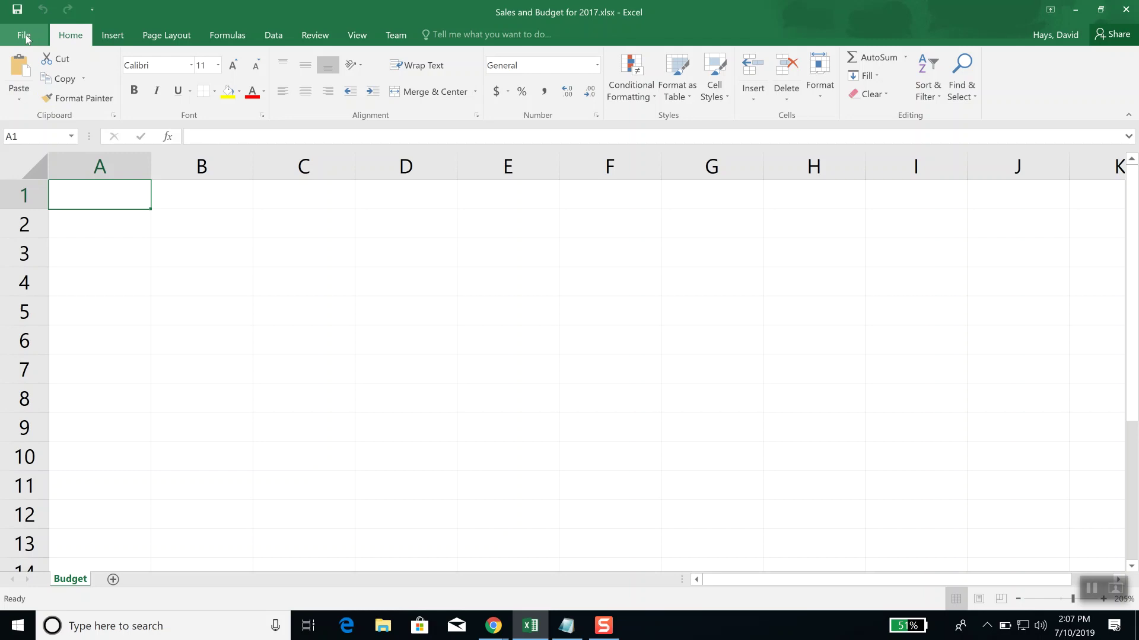
Step: Close the workbook without saving the deletions and reopen Sales and Budget for 2017.xlsx from Recent
left_click(24, 34)
left_click(24, 34)
left_click(23, 42)
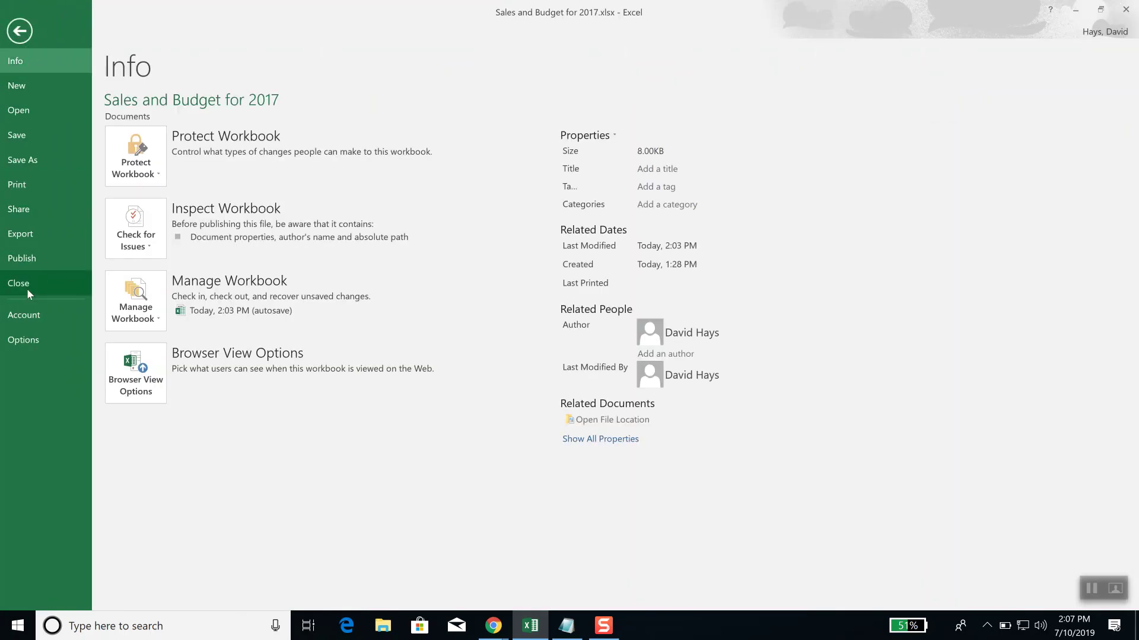
left_click(27, 289)
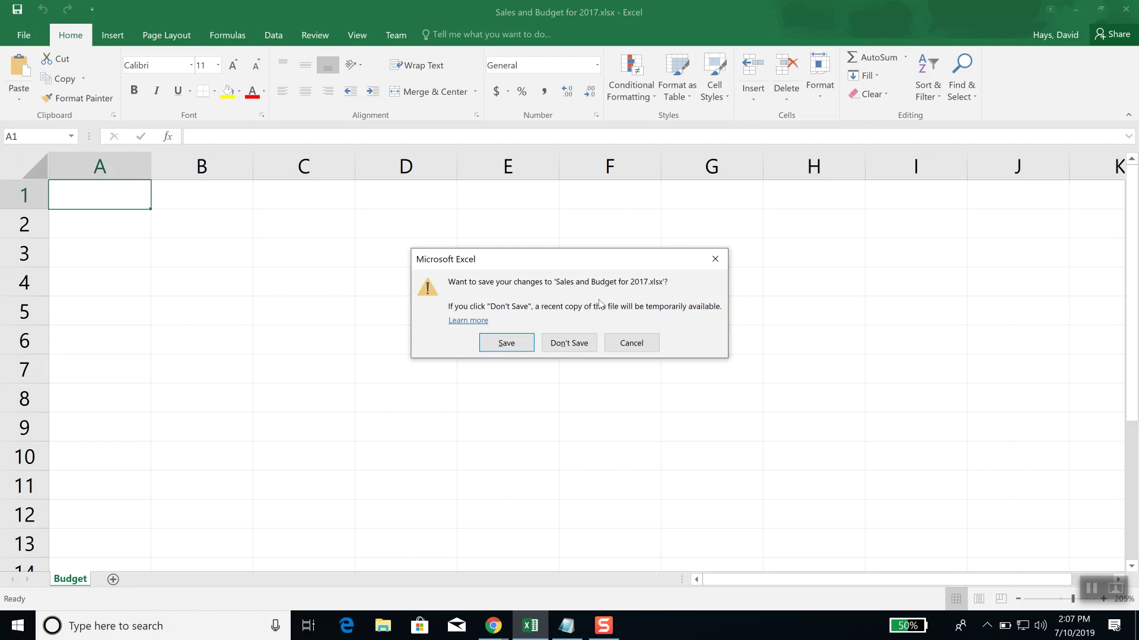
left_click(576, 349)
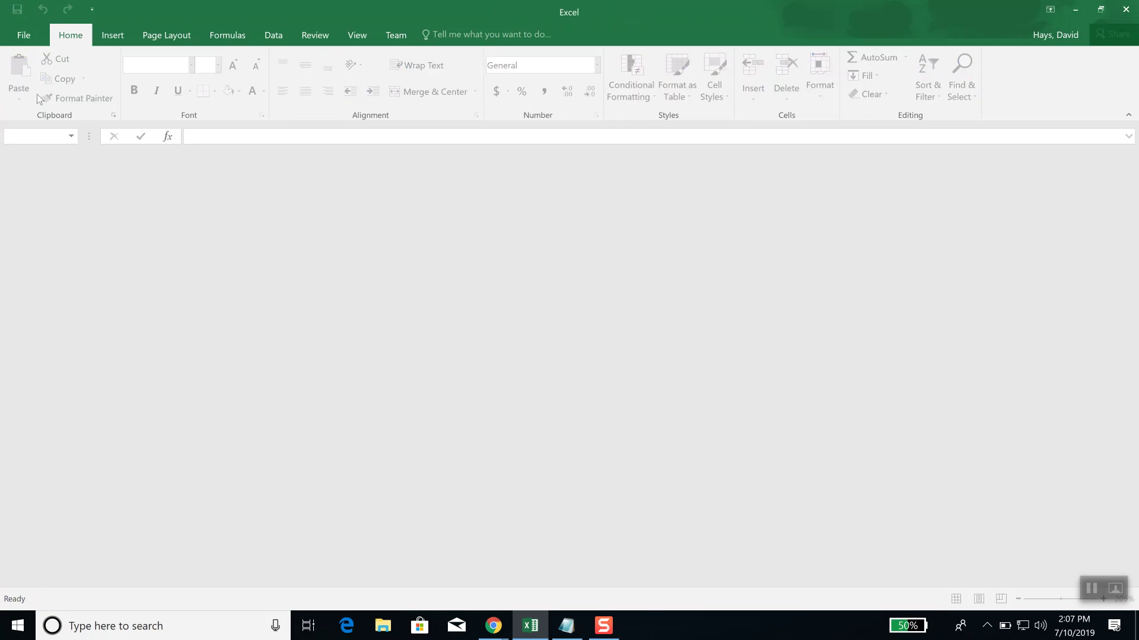
left_click(22, 37)
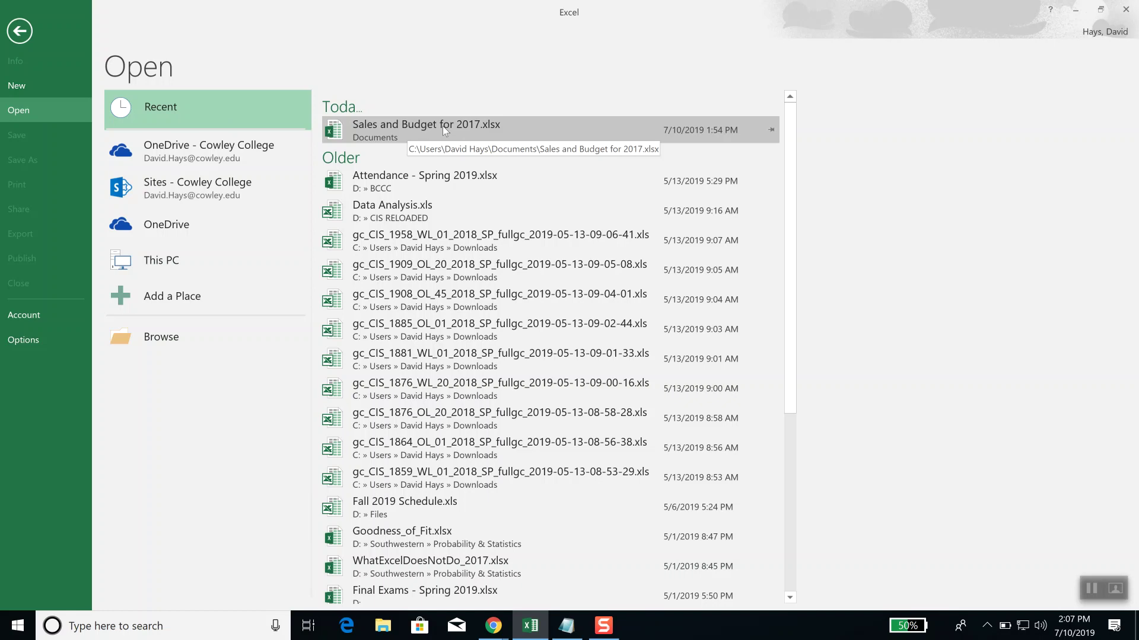
left_click(443, 126)
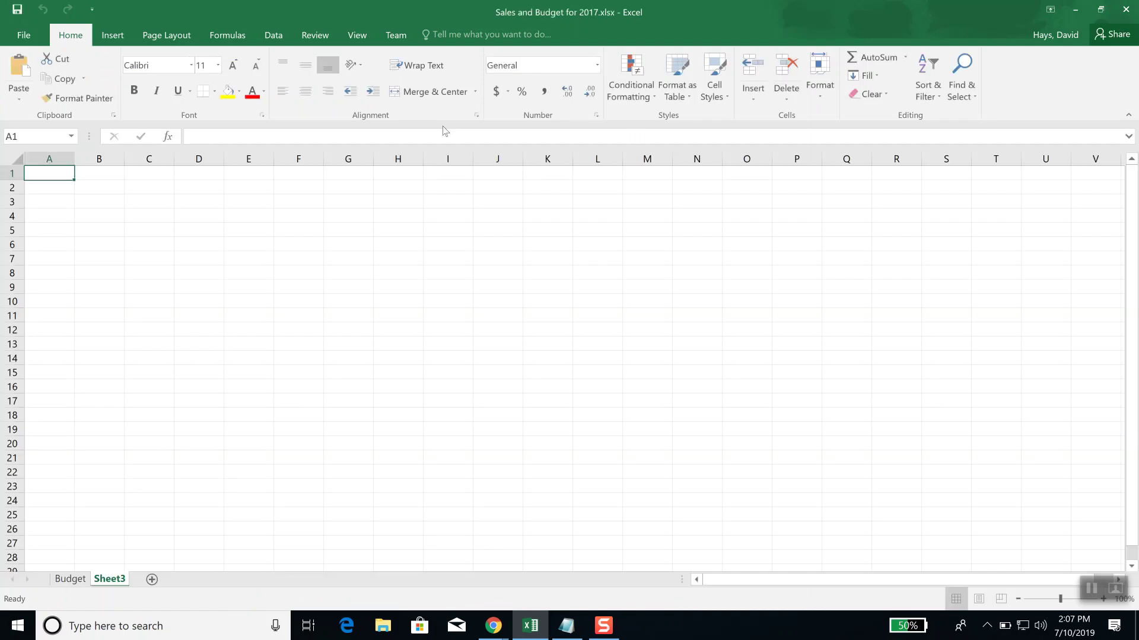
Step: Switch to Sheet3 and Ctrl+scroll to zoom the empty grid to about 190%
left_click(70, 579)
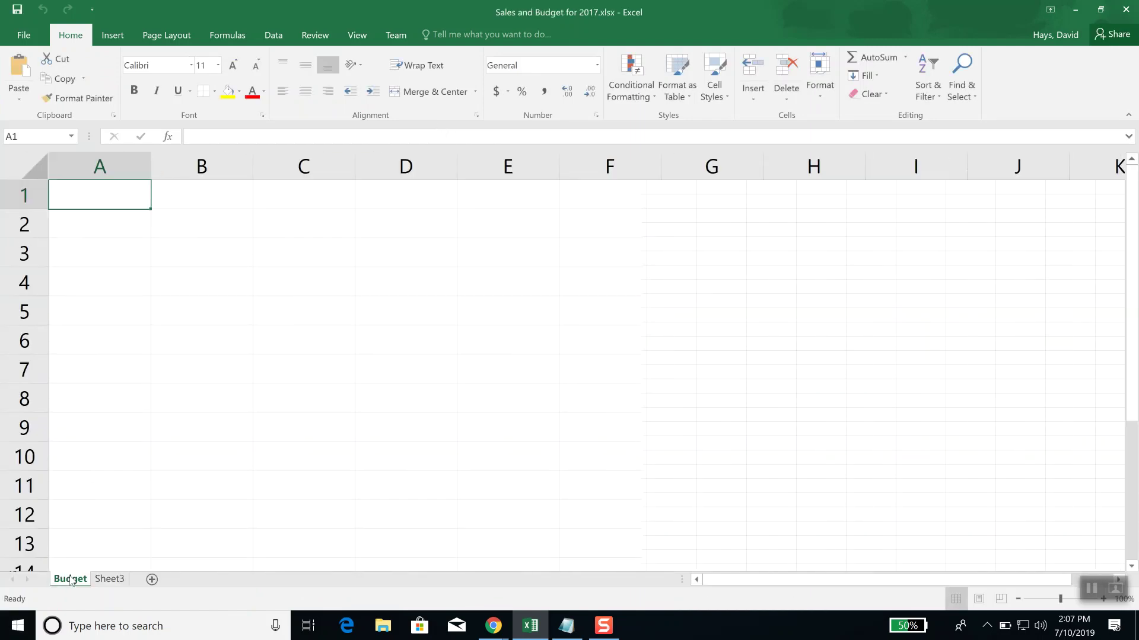
left_click(108, 580)
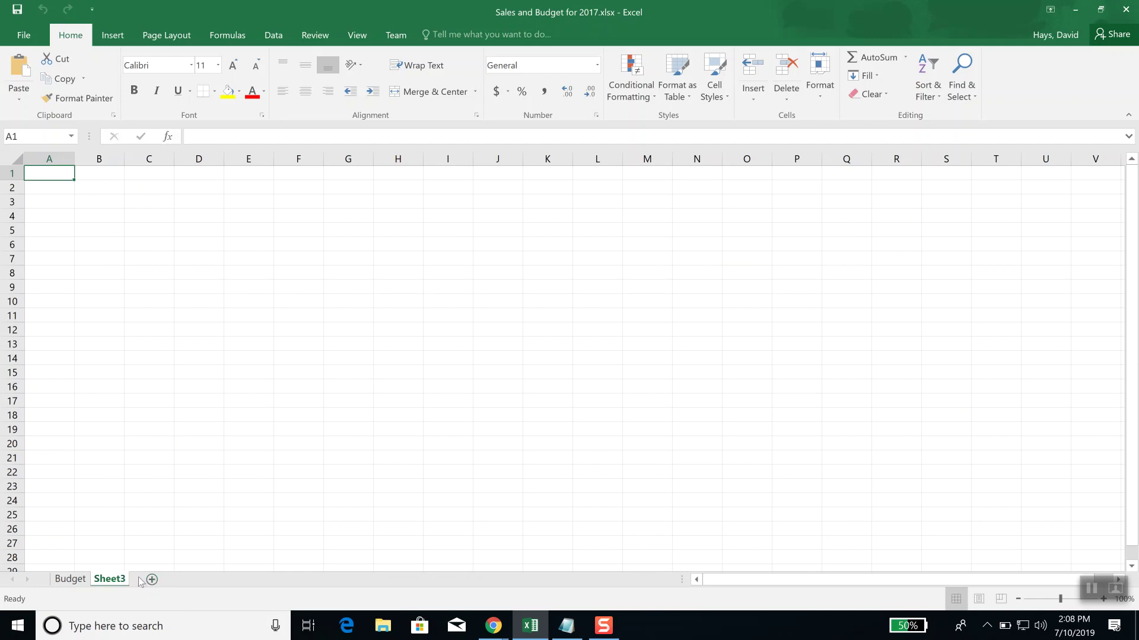
scroll(273, 439, "up", 5)
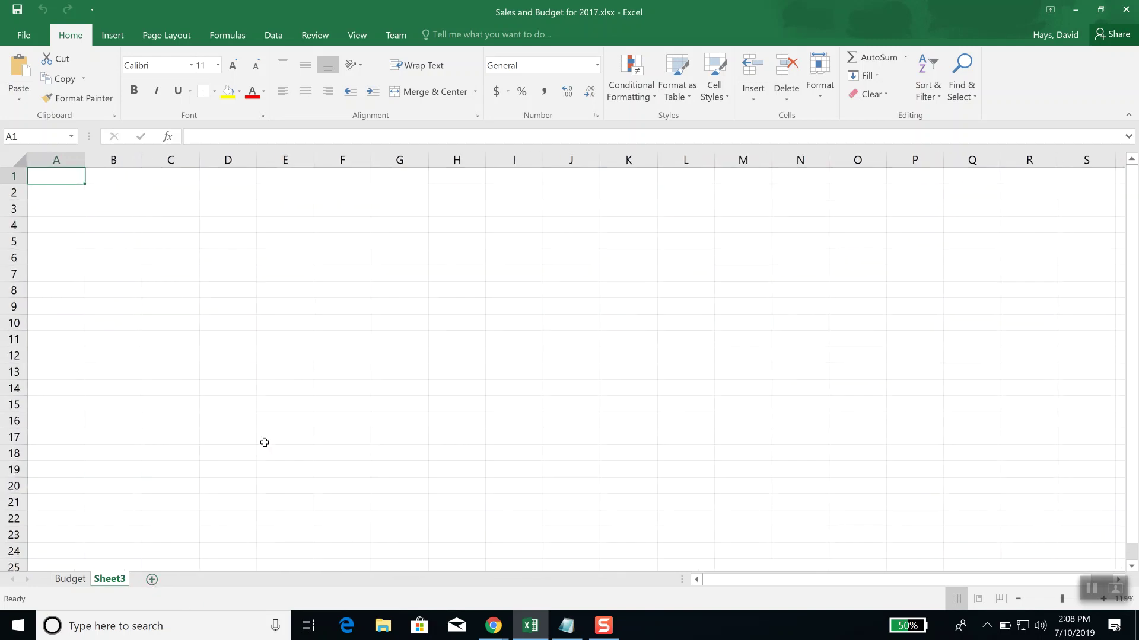
scroll(264, 446, "up", 1)
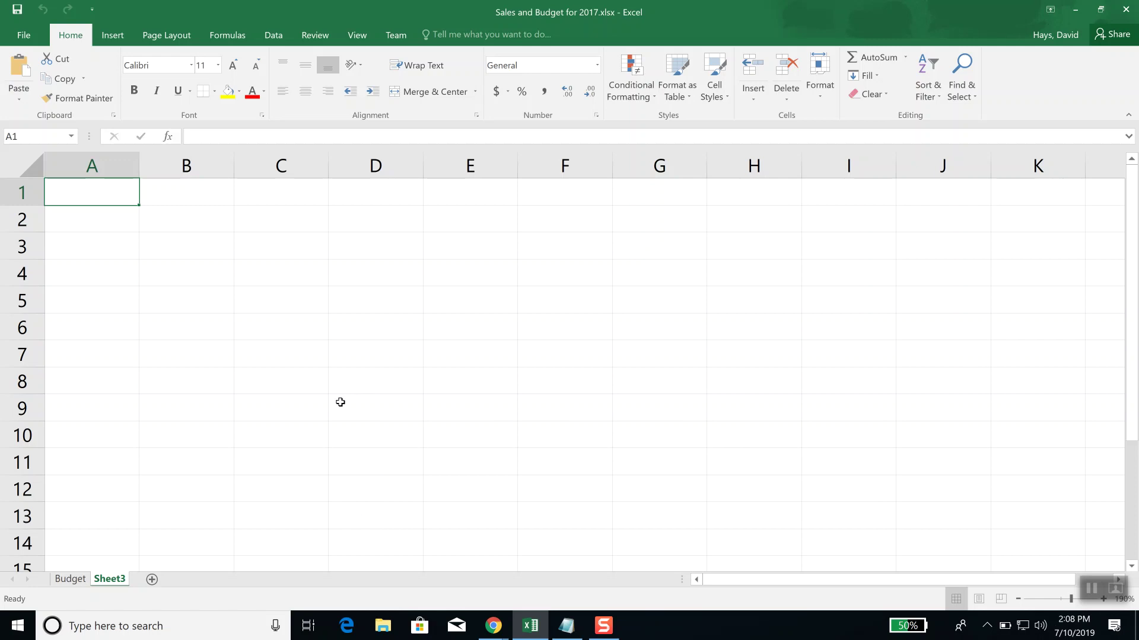
scroll(340, 403, "down", 2)
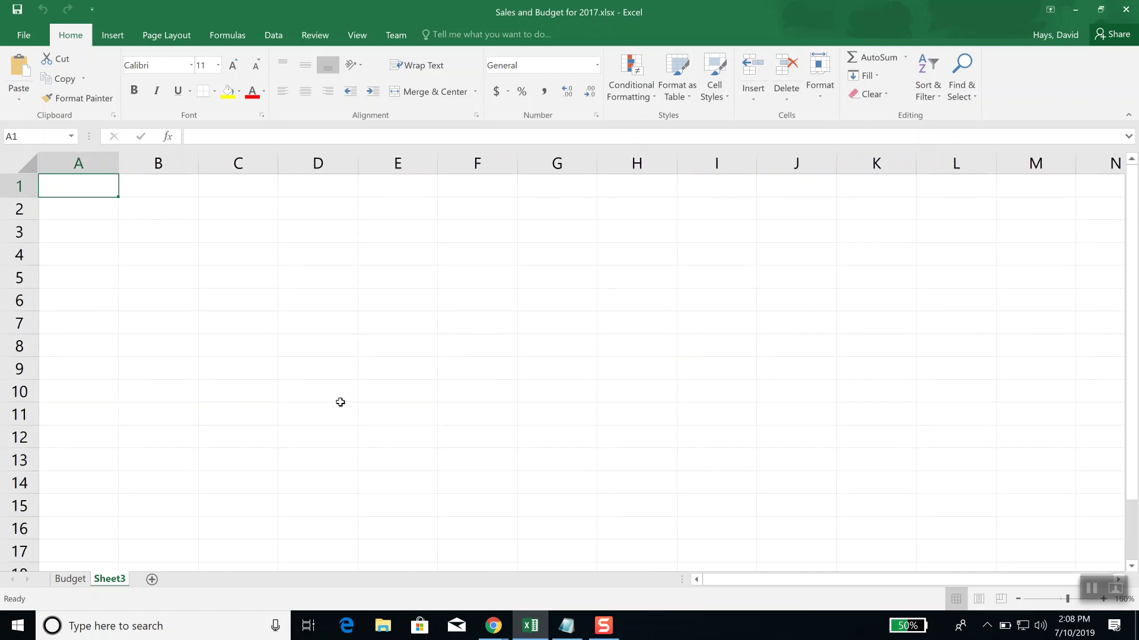
scroll(341, 402, "up", 1)
scroll(340, 402, "up", 1)
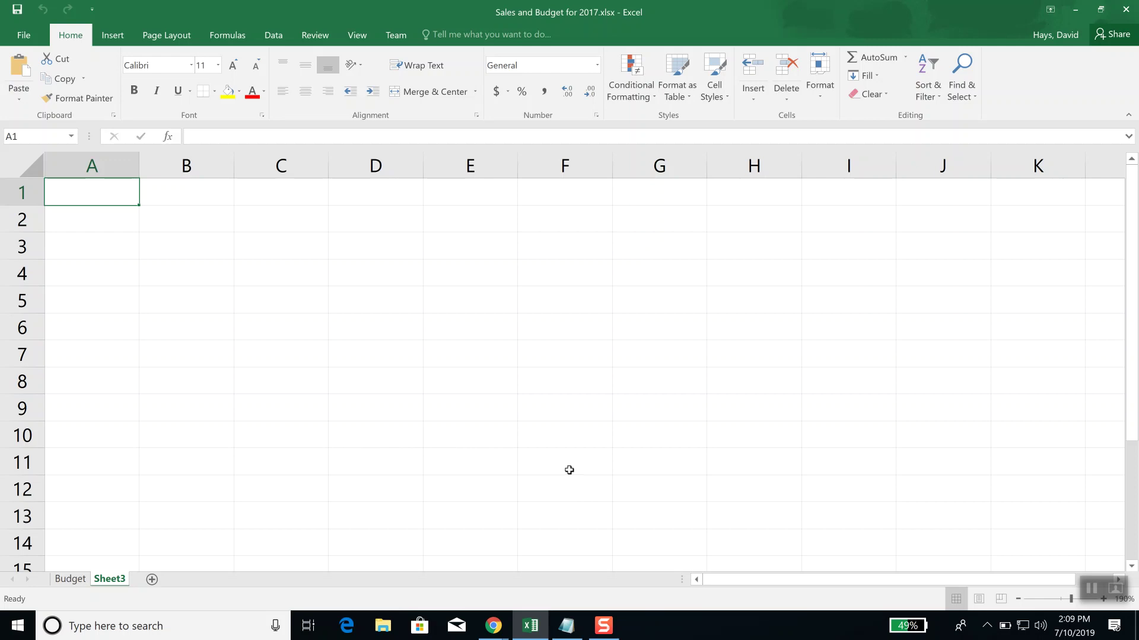
Step: Set Sheet3's zoom to 200% in the View tab's Zoom dialog
left_click(358, 36)
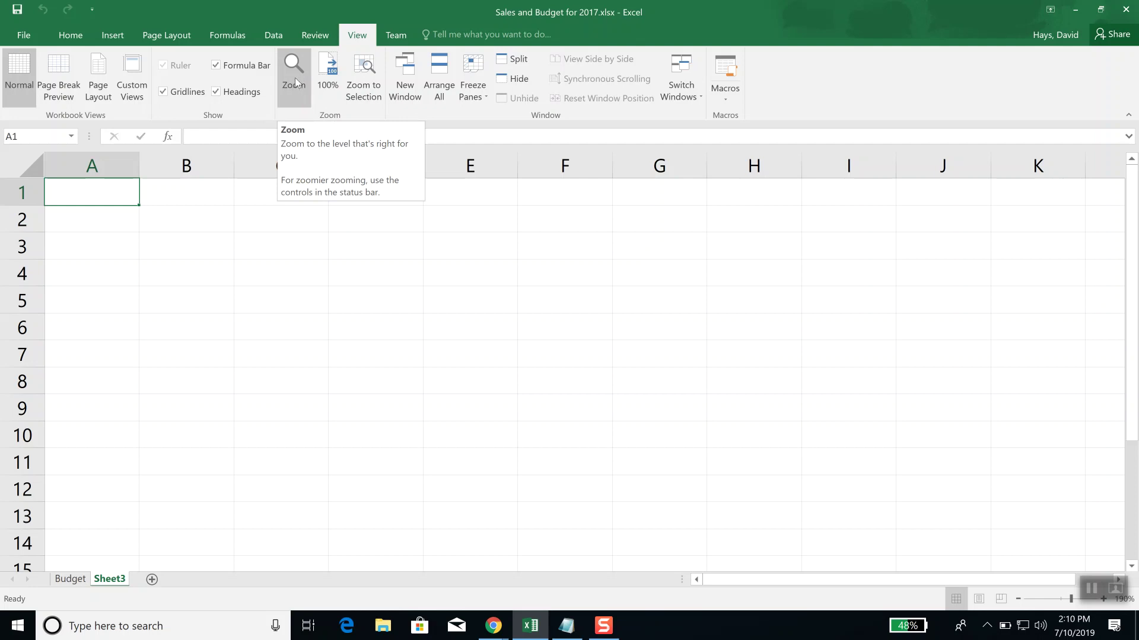
left_click(295, 77)
left_click_drag(38, 11, 615, 126)
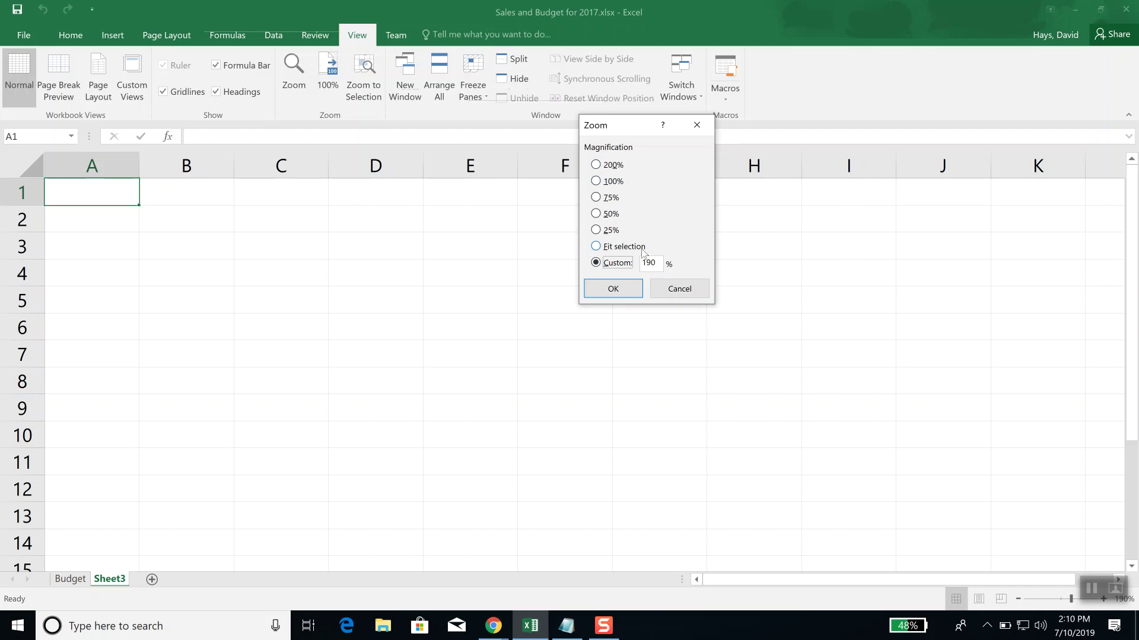
left_click(609, 166)
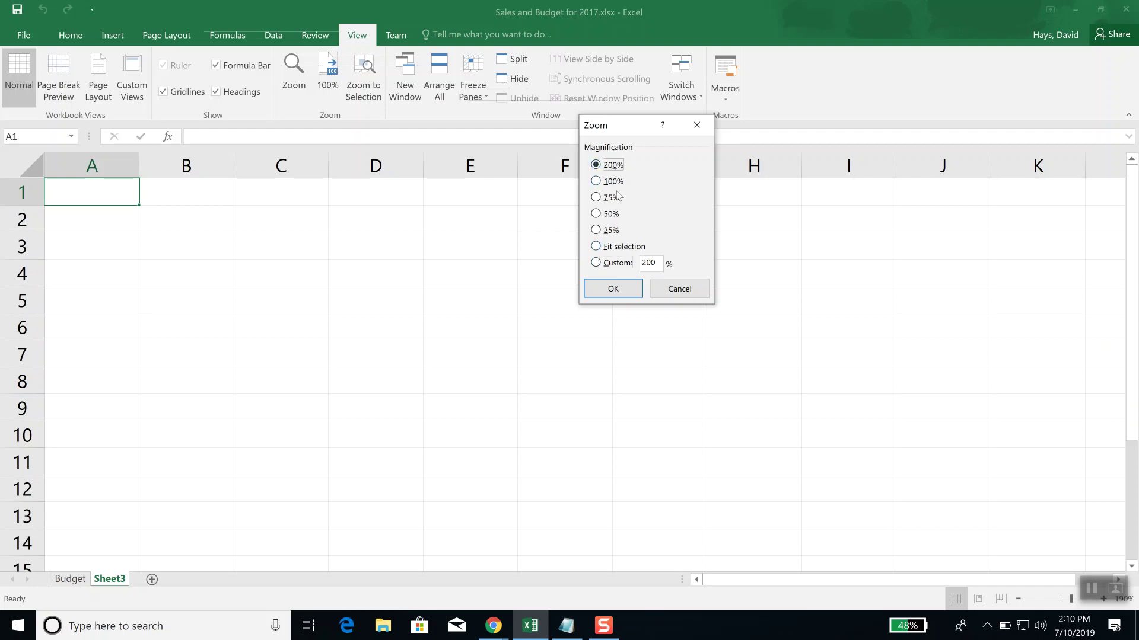
left_click(621, 289)
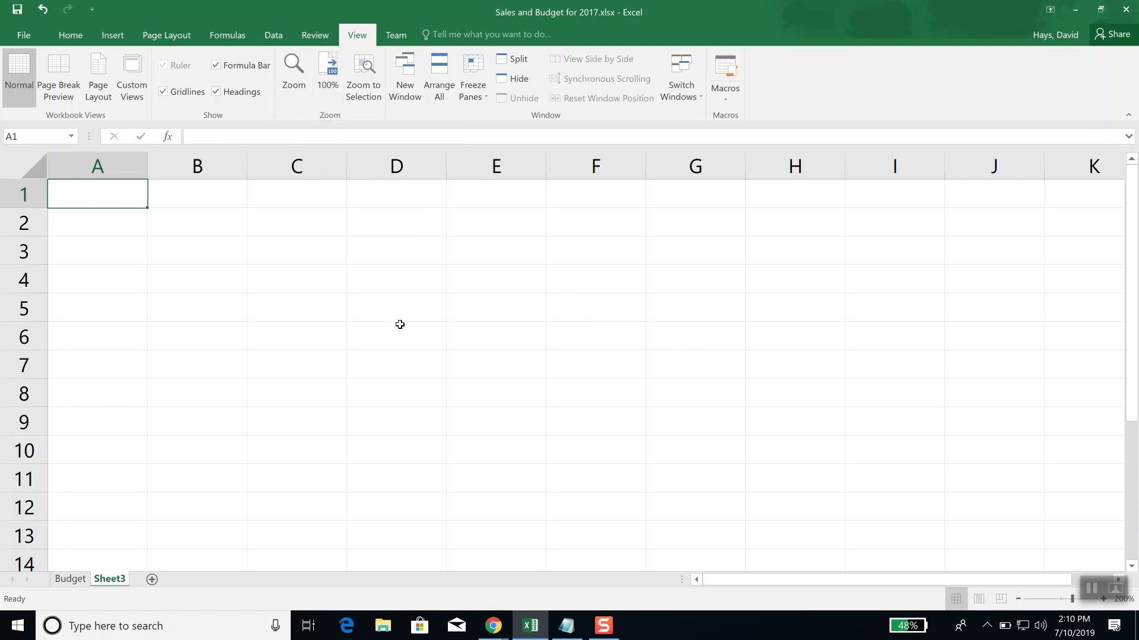
key("ctrl+shift+equal")
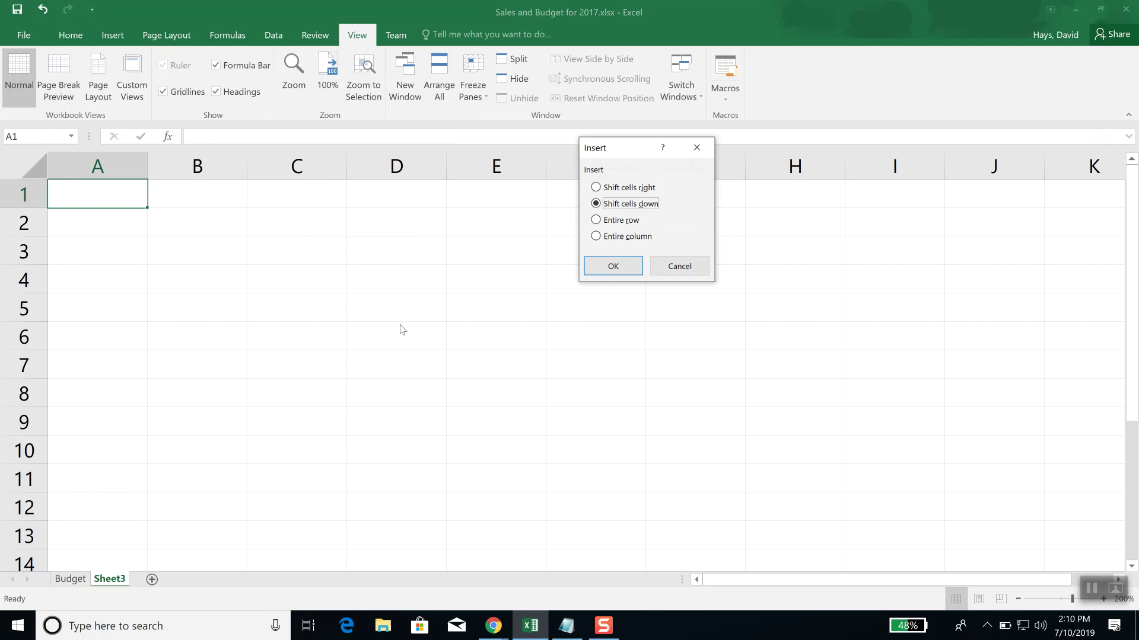
left_click(689, 265)
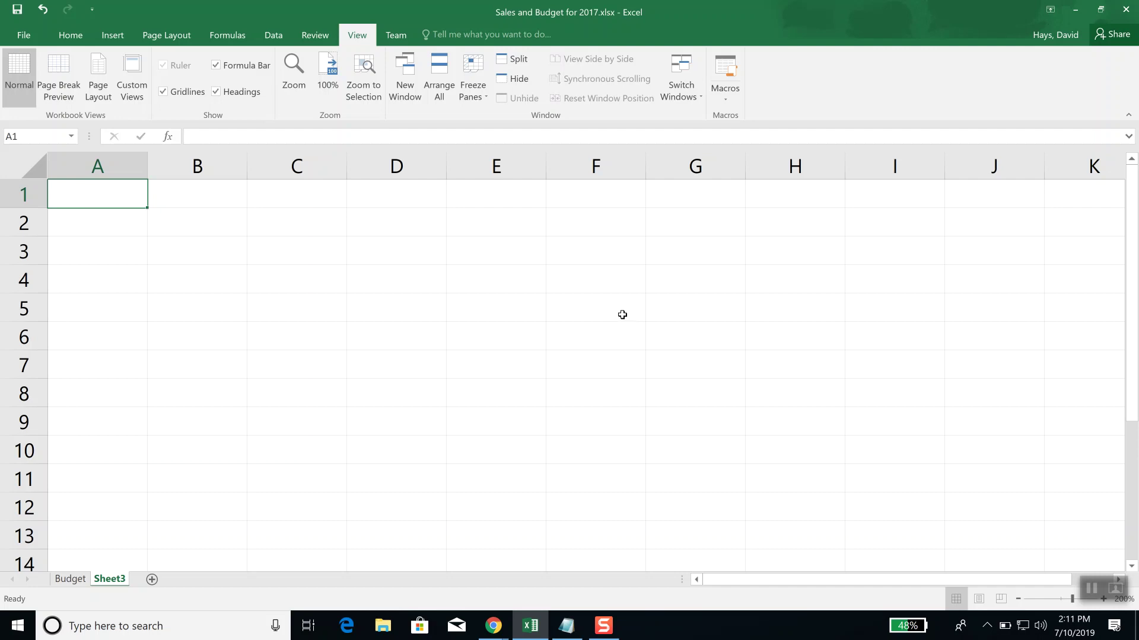
key("ctrl+shift+equal")
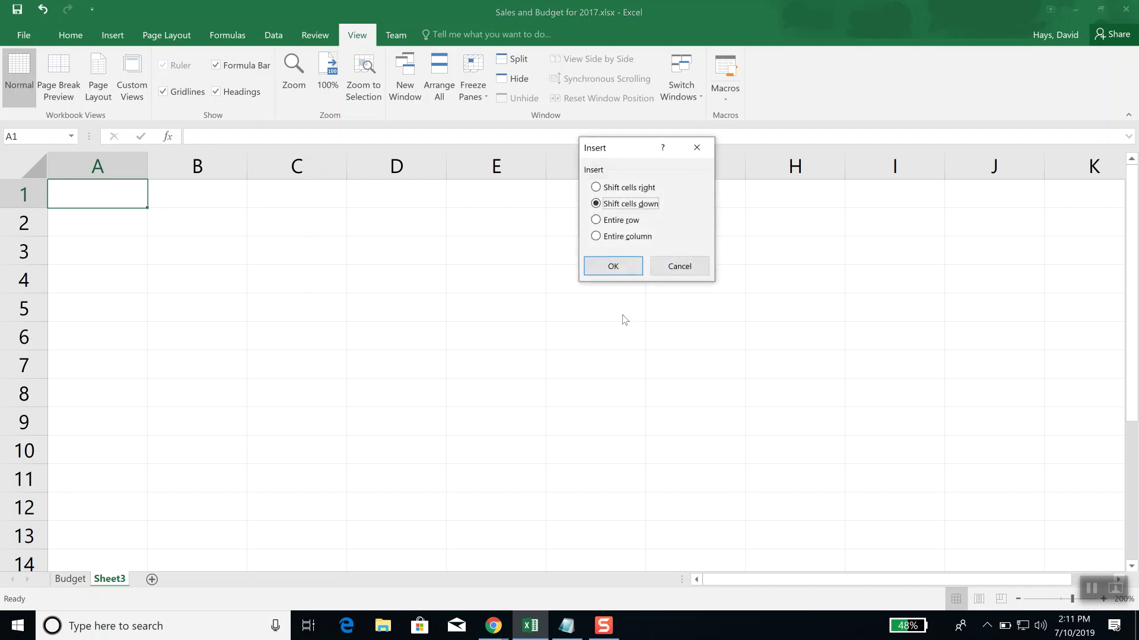
left_click(679, 266)
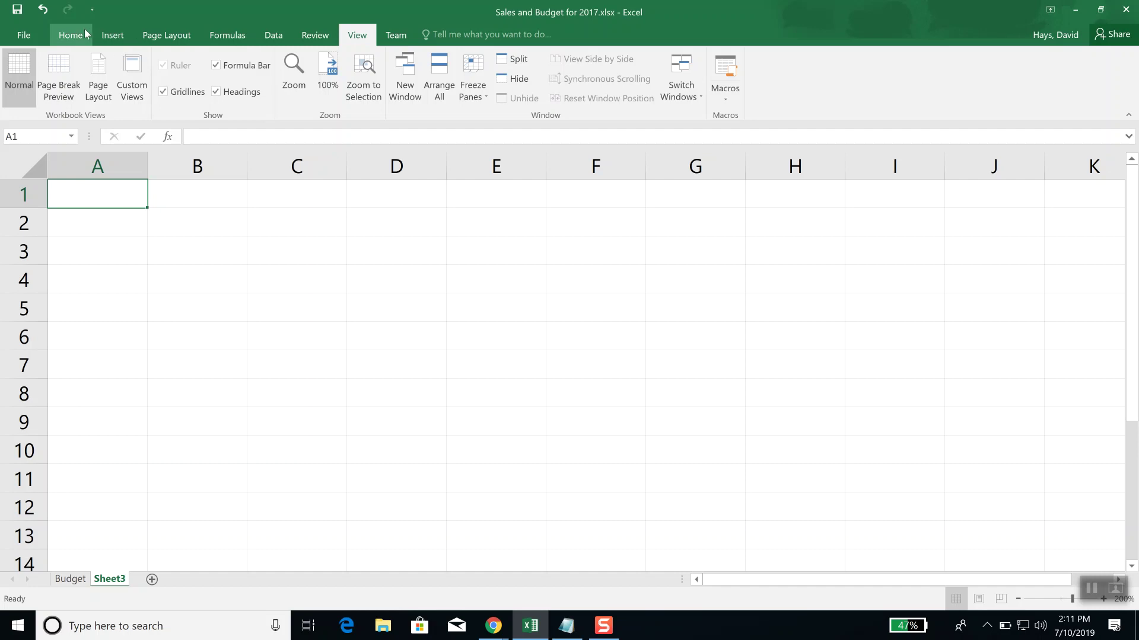
left_click(70, 34)
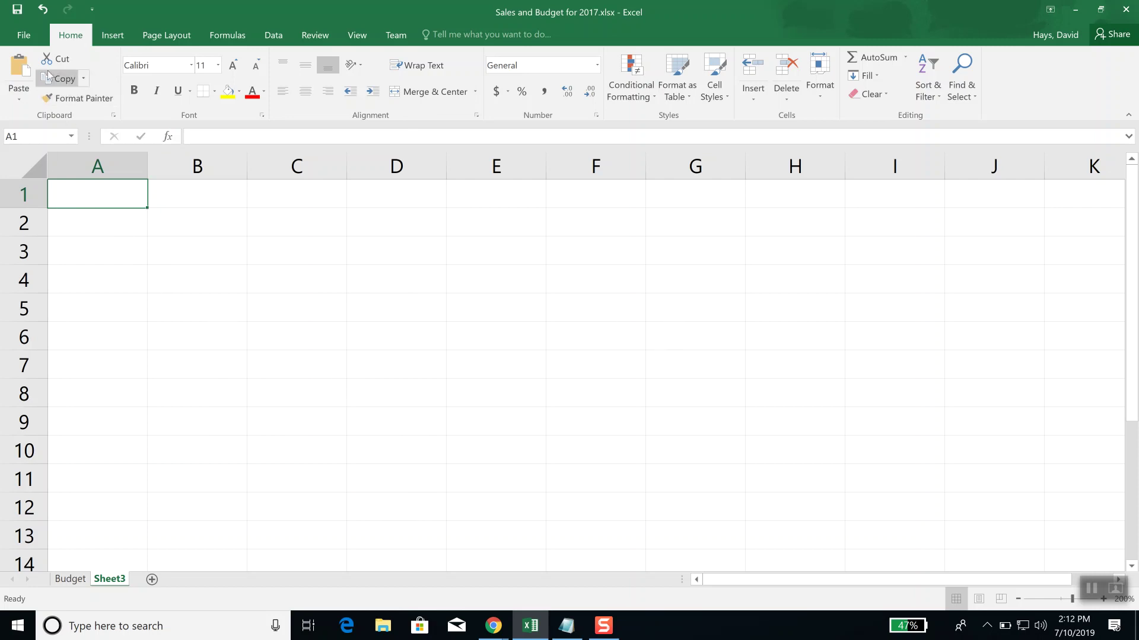
left_click(24, 37)
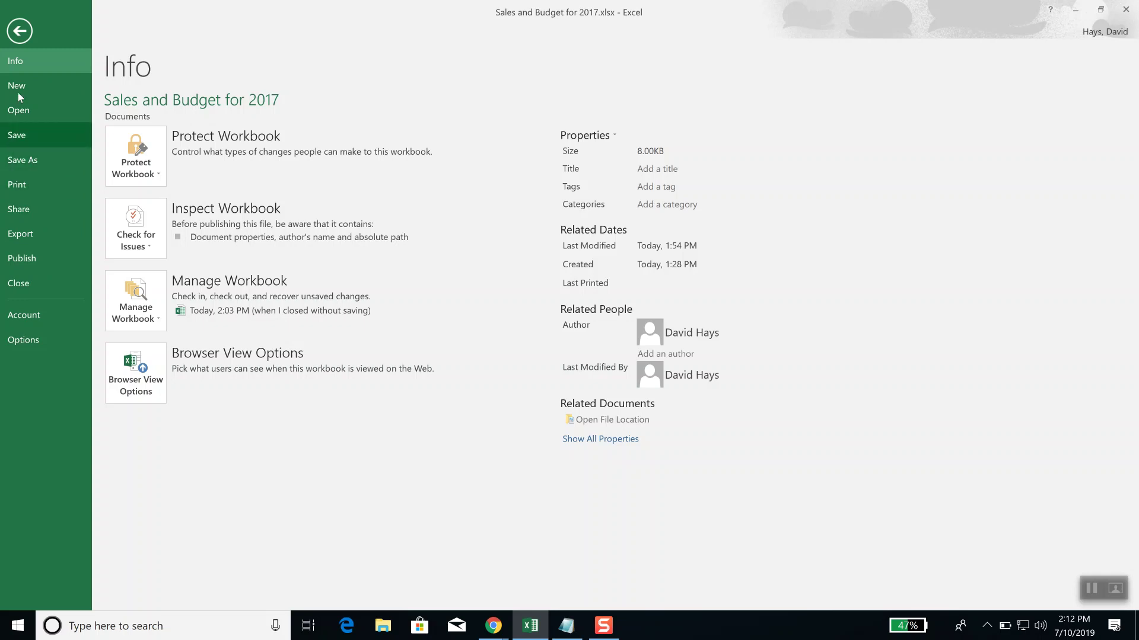
left_click(24, 34)
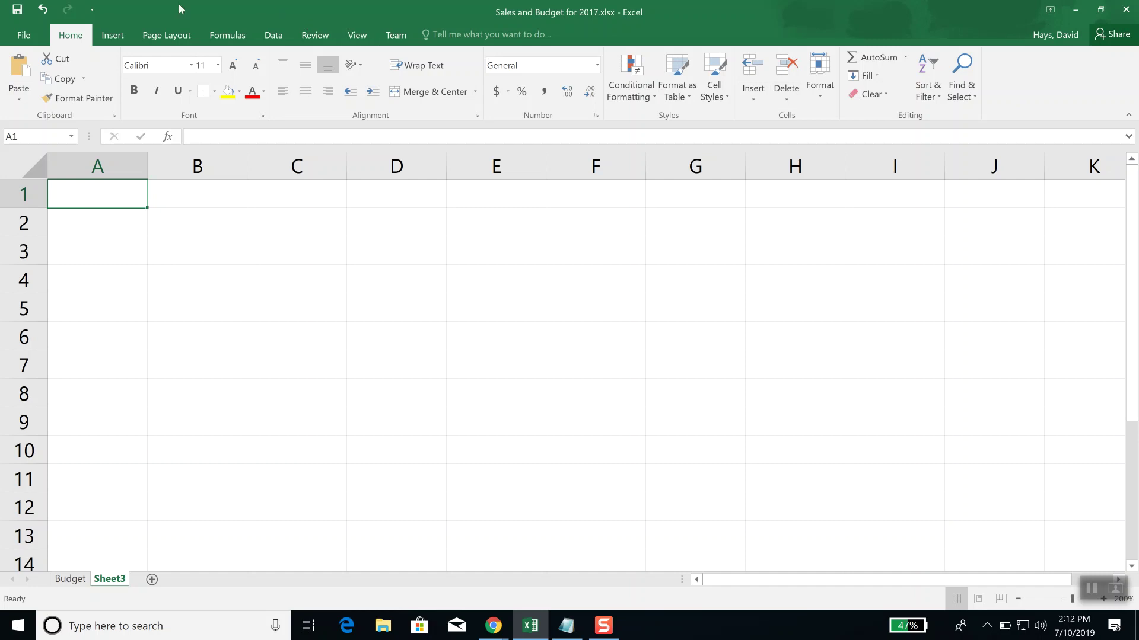
left_click(121, 41)
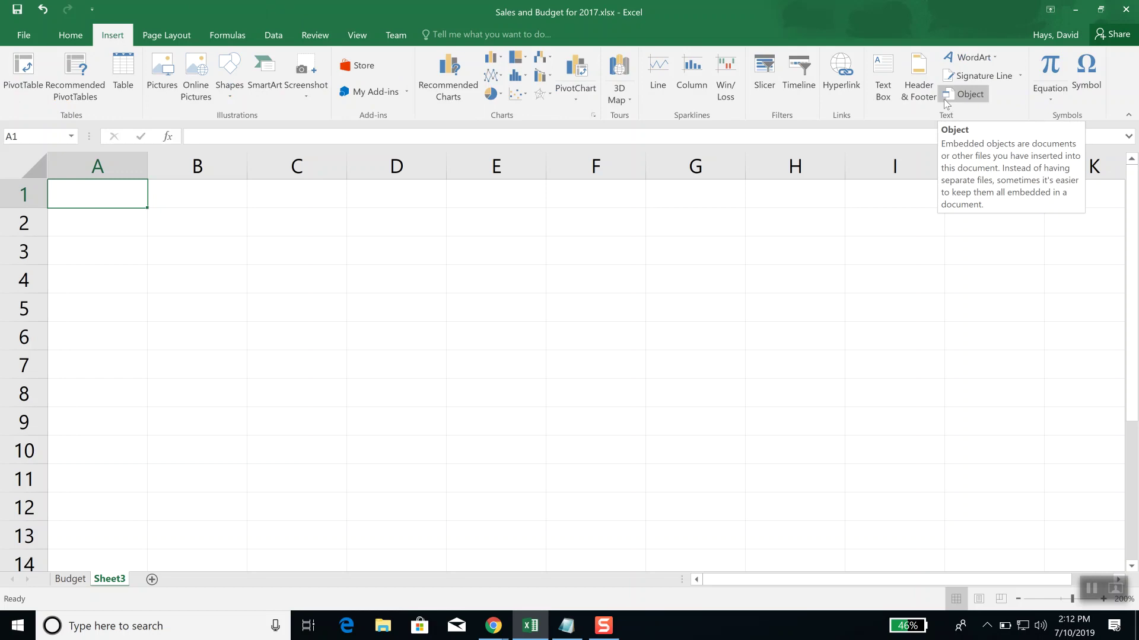
left_click(167, 41)
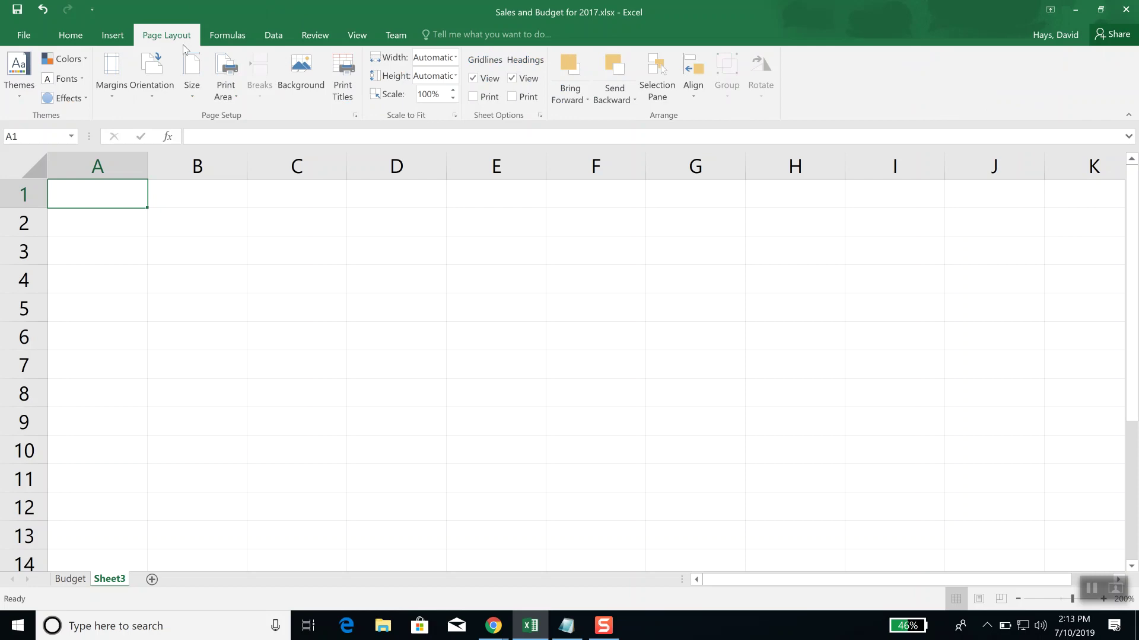
left_click(243, 37)
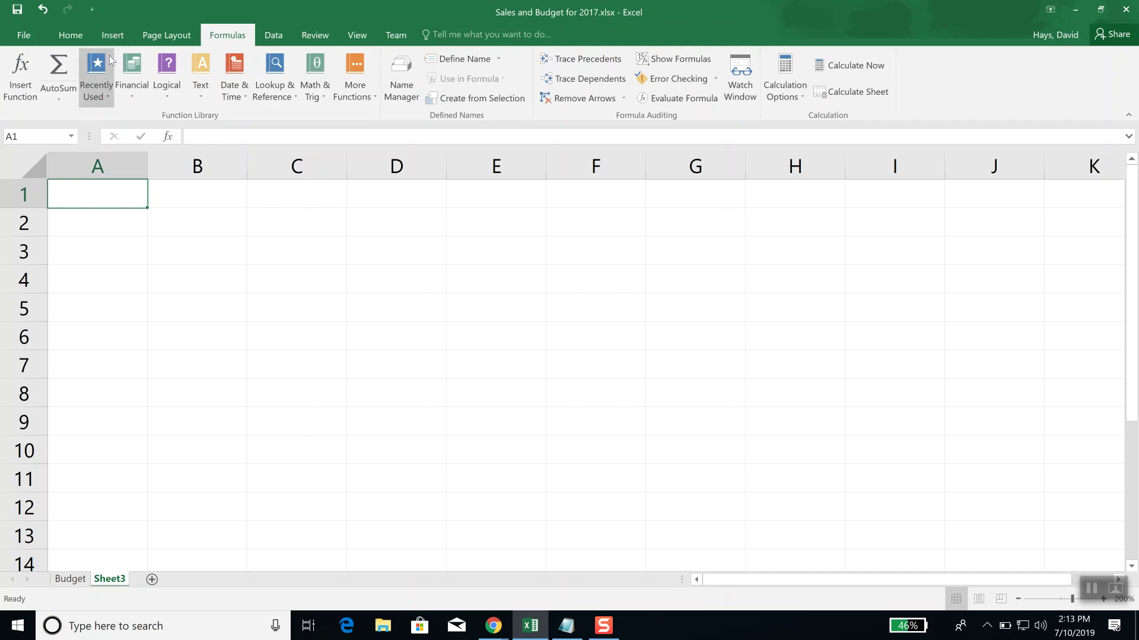
left_click(80, 40)
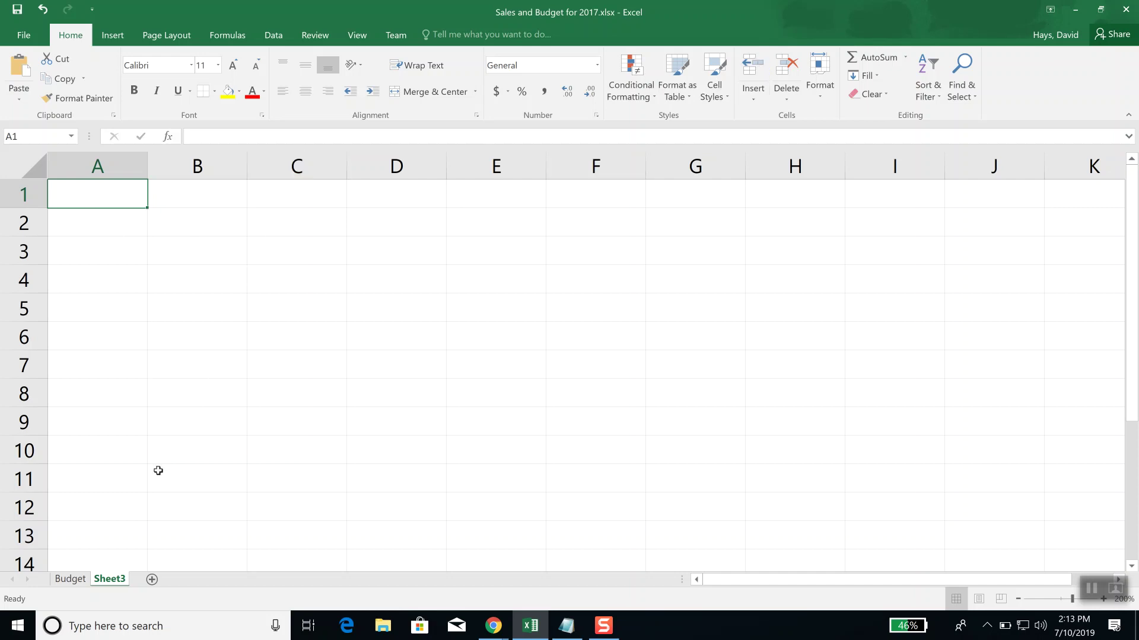
Step: Rename the Sheet3 tab to Sales
left_click(240, 281)
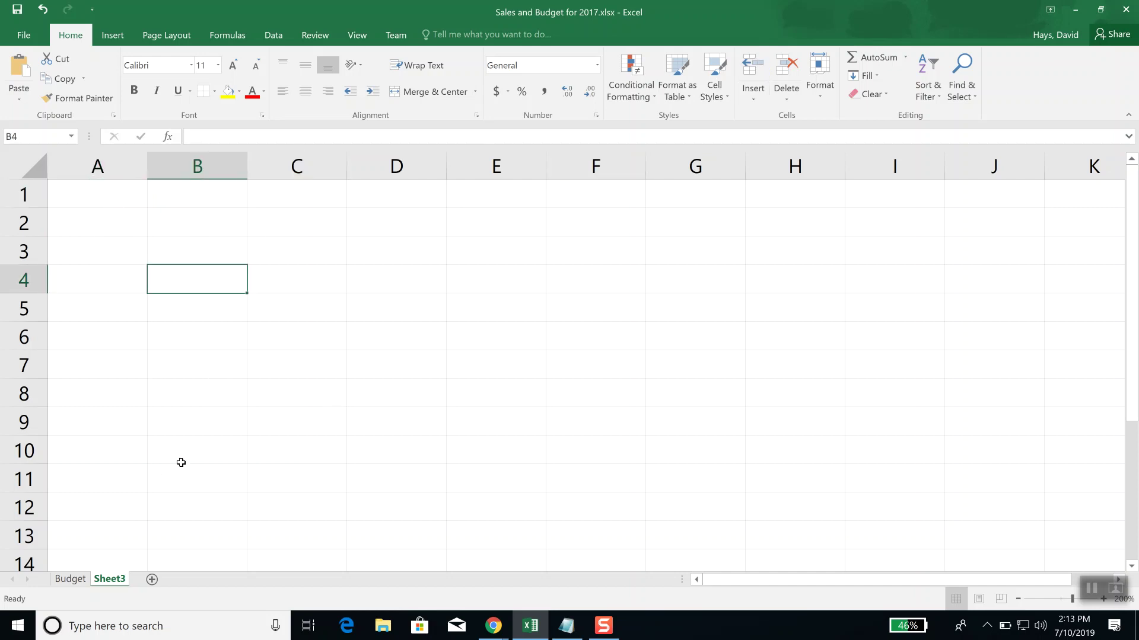
double_click(111, 579)
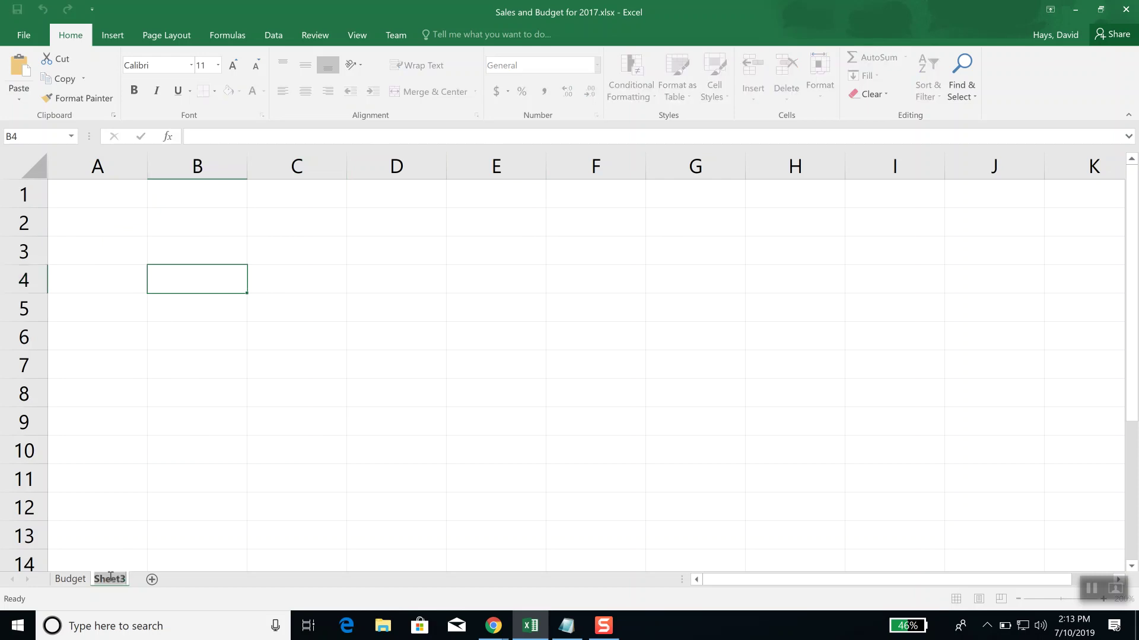
type("Sales")
key("Return")
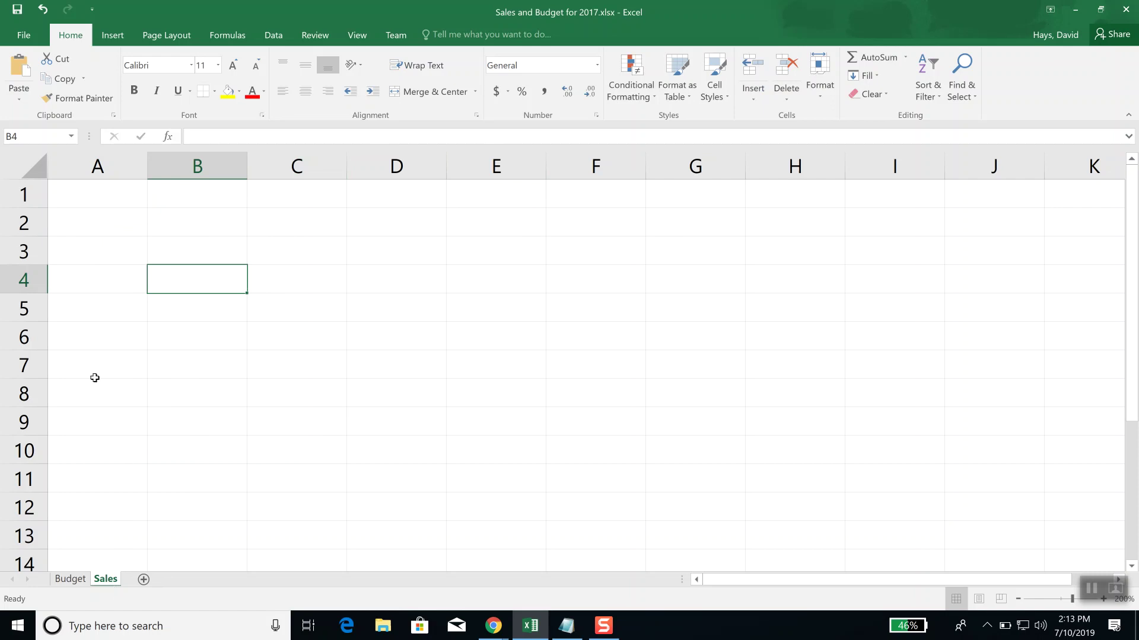
Step: Enter the heading January in cell A1
left_click(104, 202)
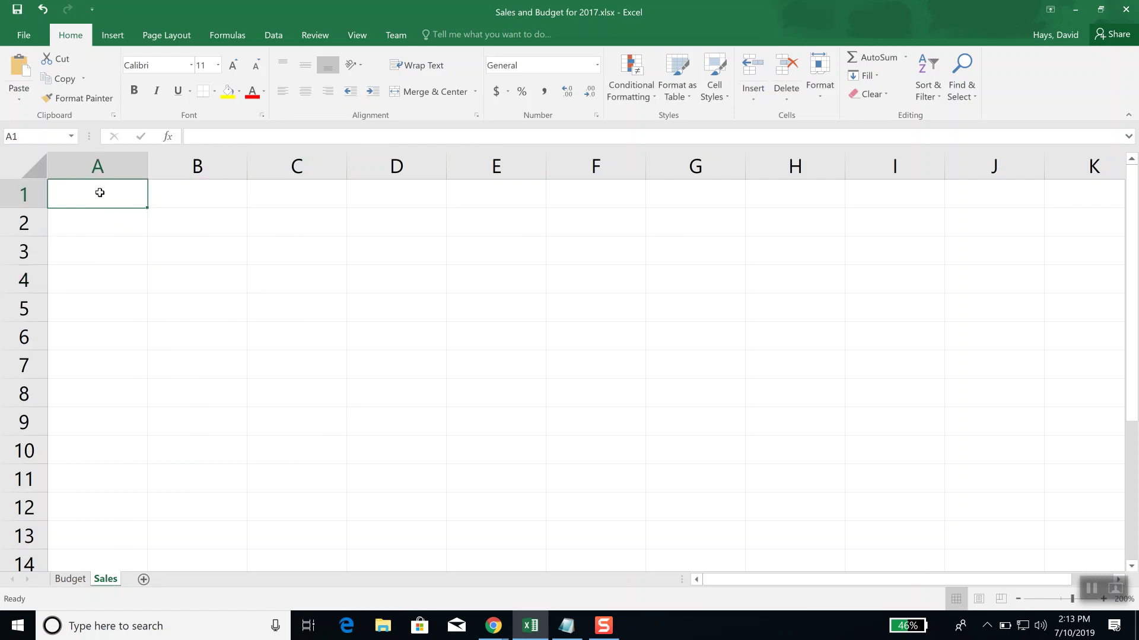
type("January")
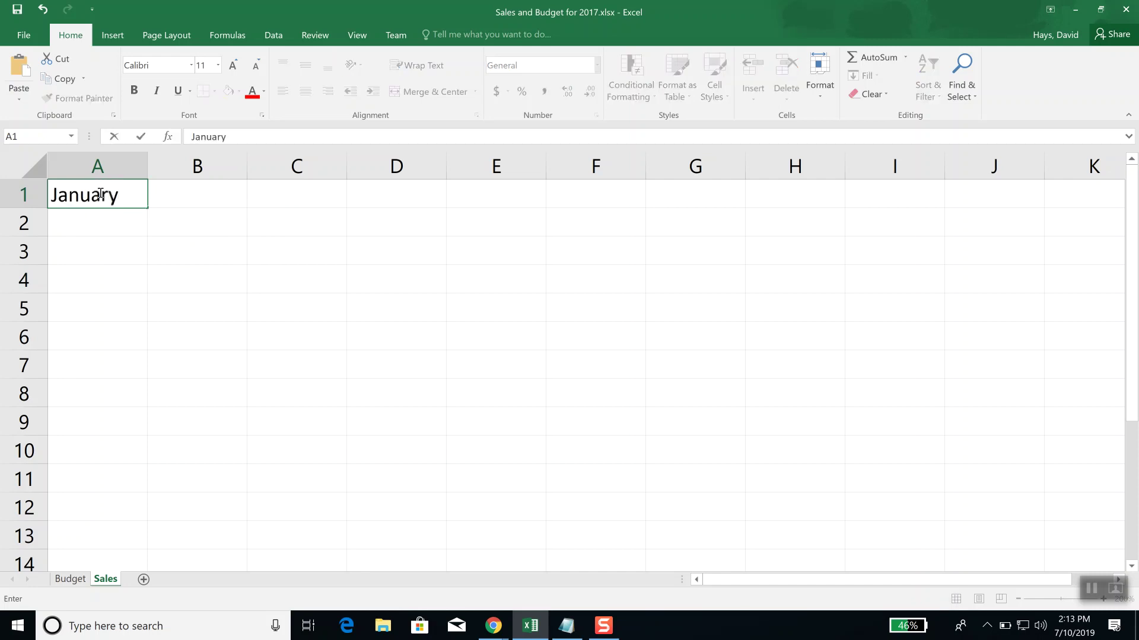
key("Return")
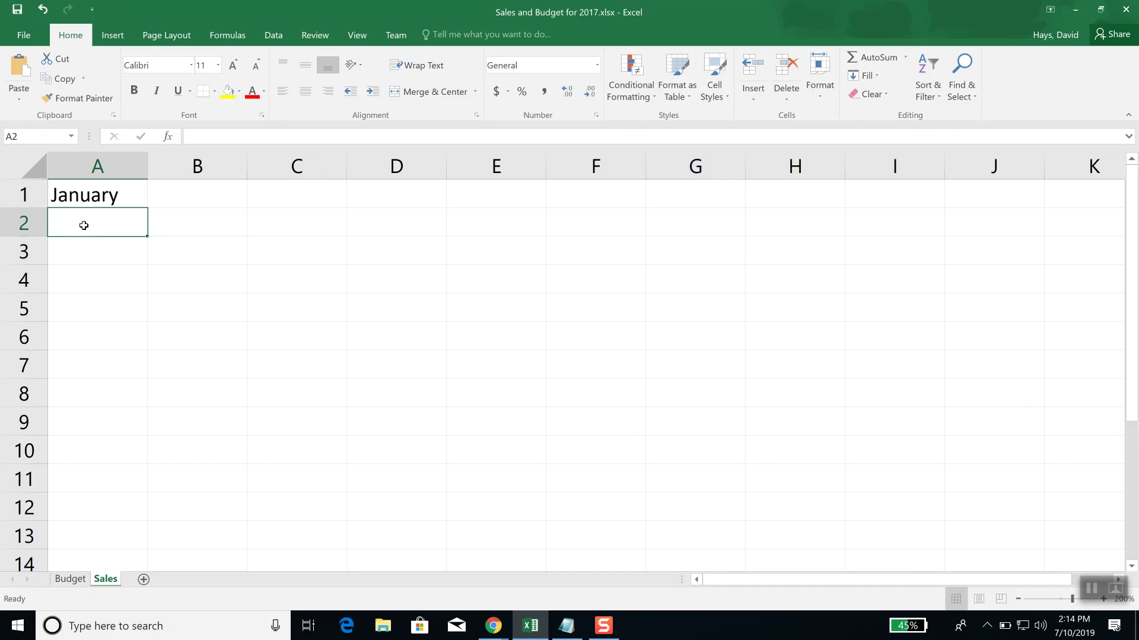
Step: Change the font of the January heading in A1 to Algerian
left_click(102, 197)
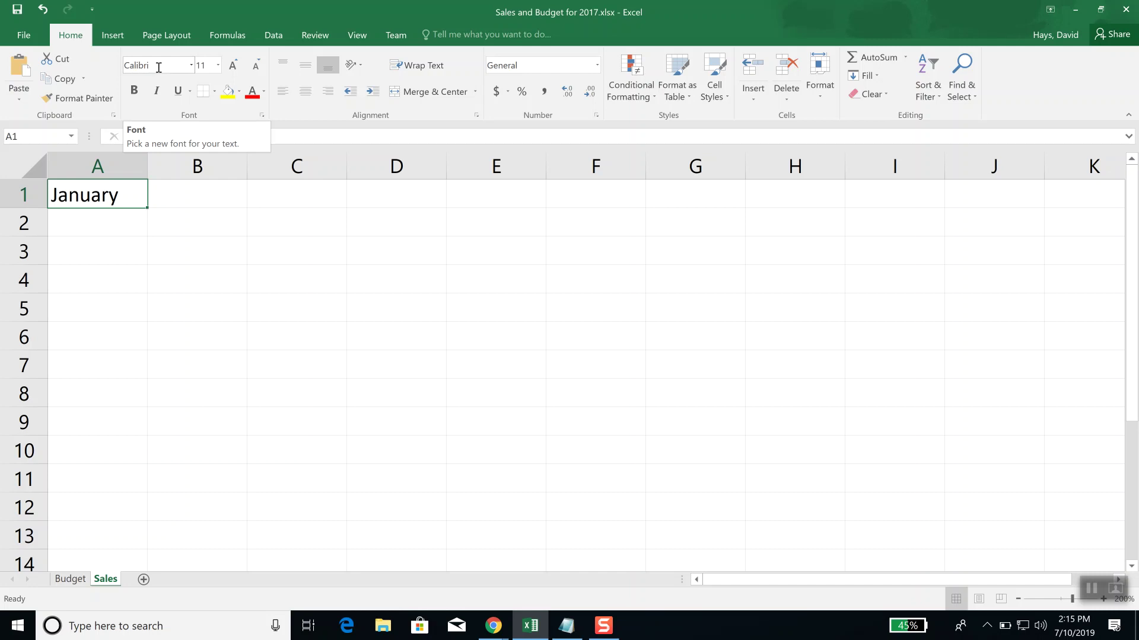
left_click(192, 65)
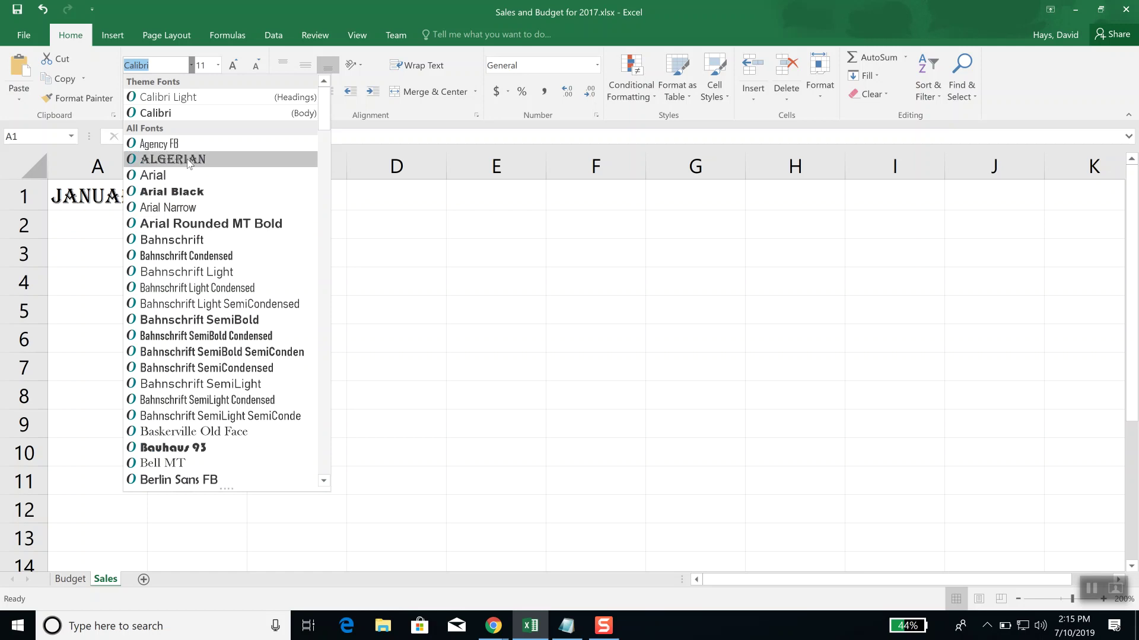
left_click(188, 160)
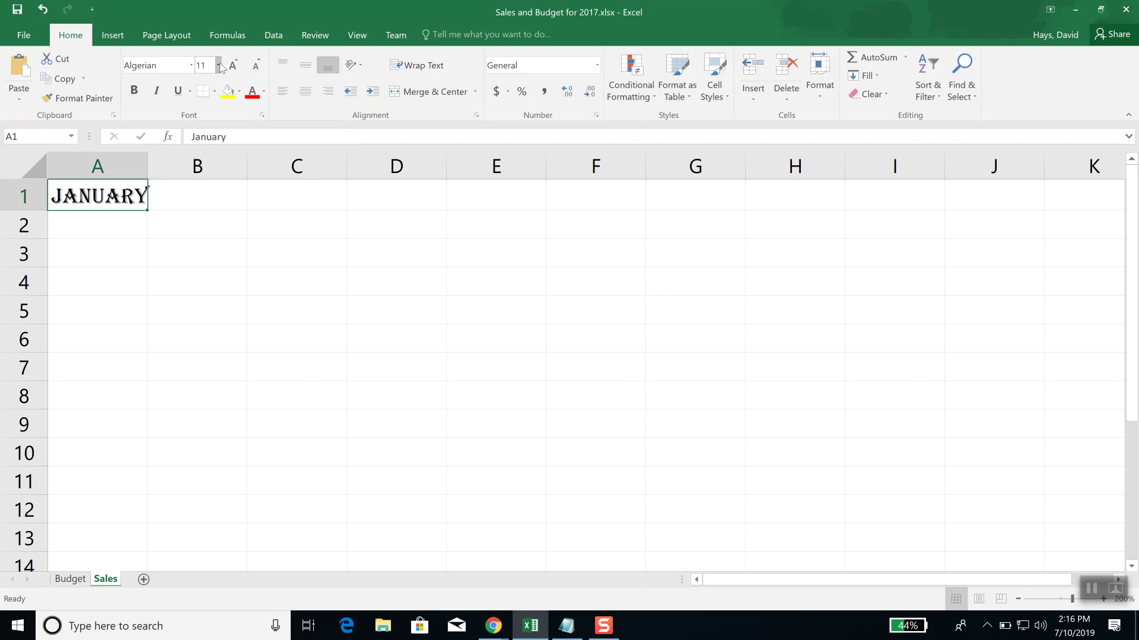
Step: Set A1's heading to 18 pt, then grow it step by step to 72 pt
left_click(219, 65)
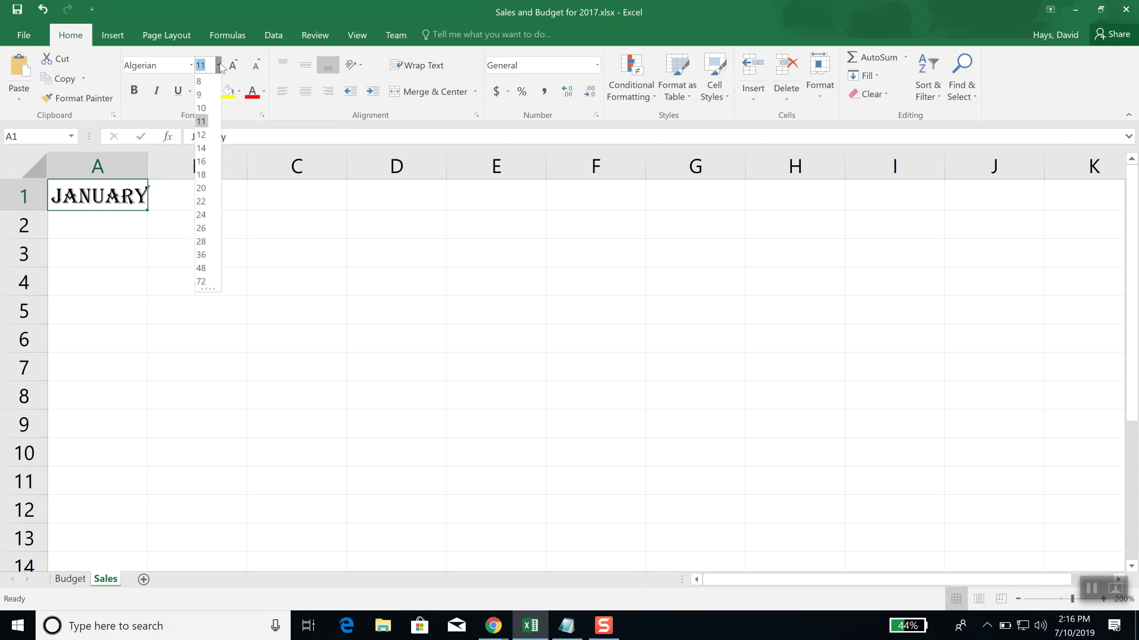
left_click(209, 175)
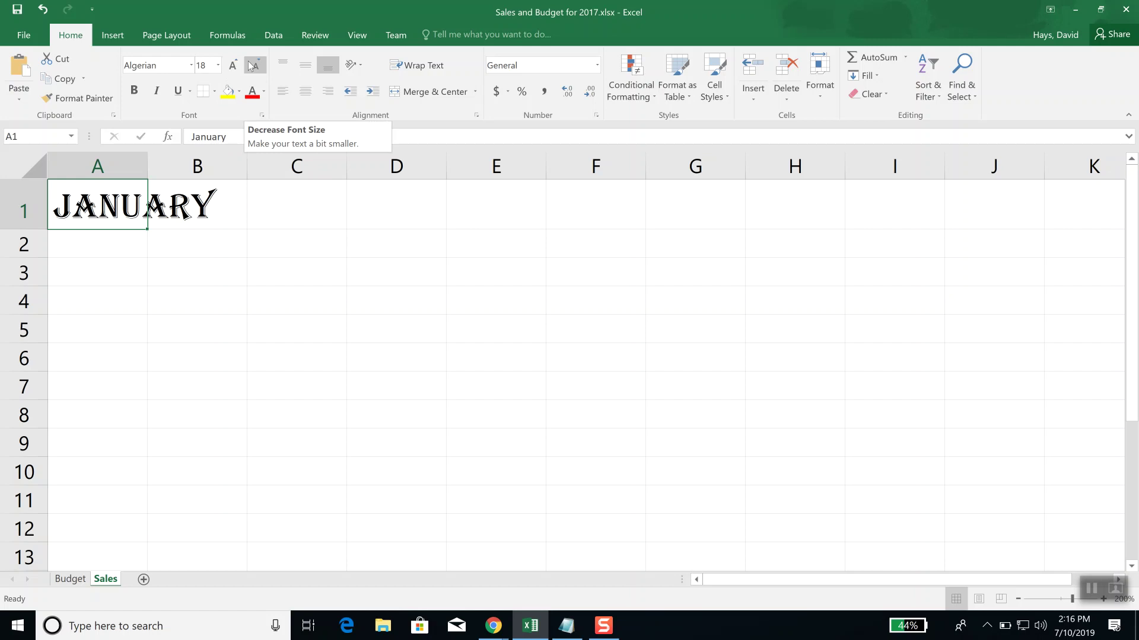
left_click(234, 66)
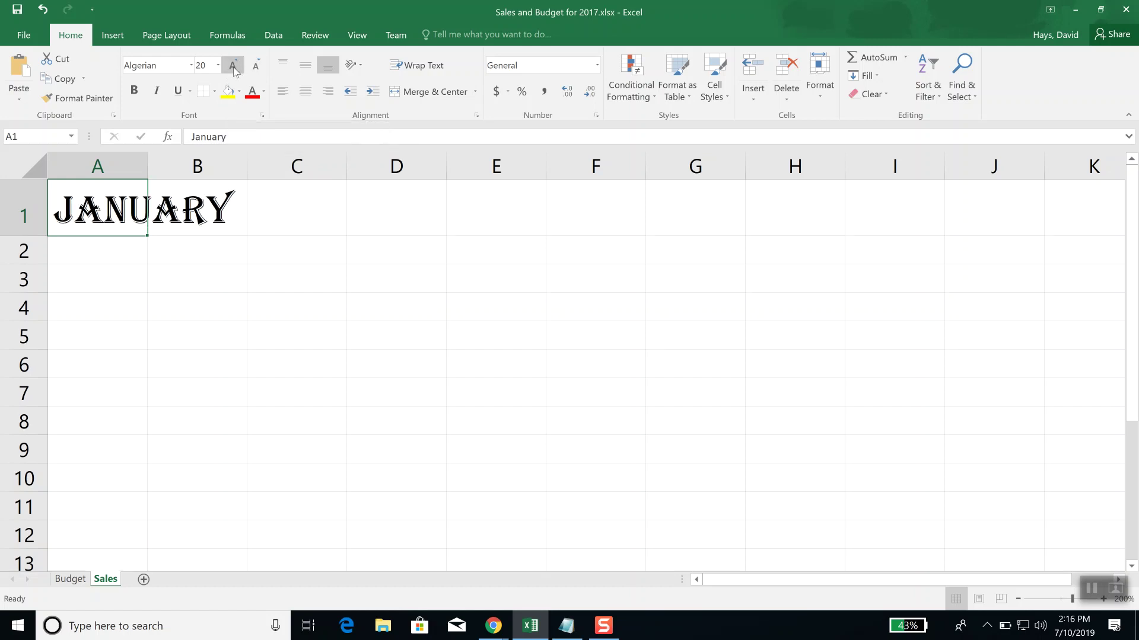
left_click(234, 66)
left_click(234, 67)
left_click(234, 66)
left_click(234, 66)
left_click(235, 67)
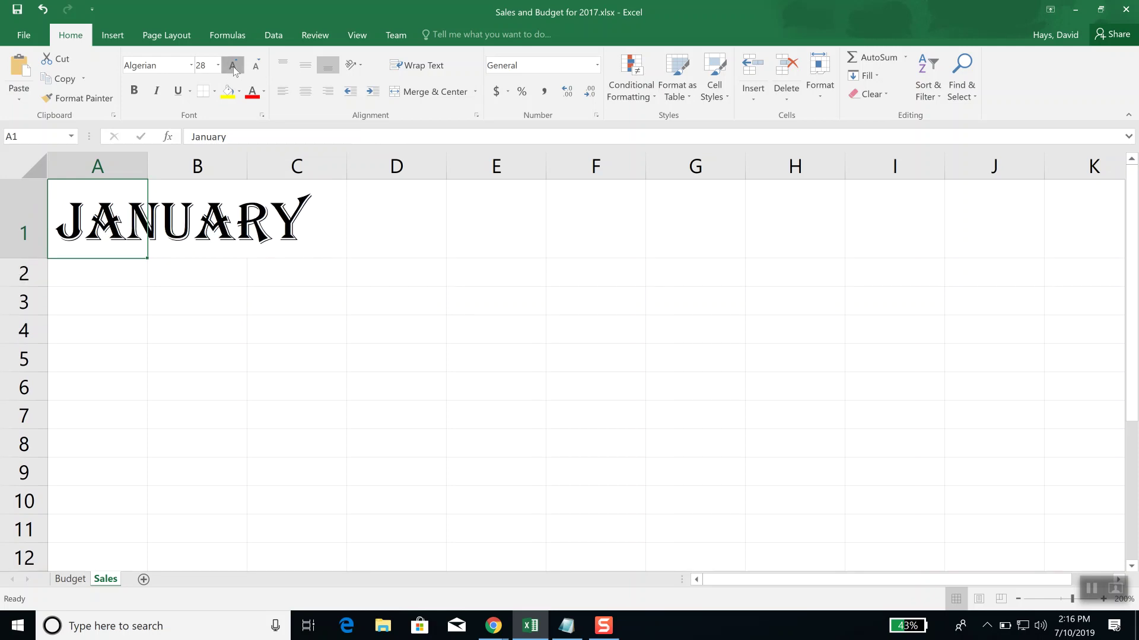
left_click(234, 66)
left_click(234, 66)
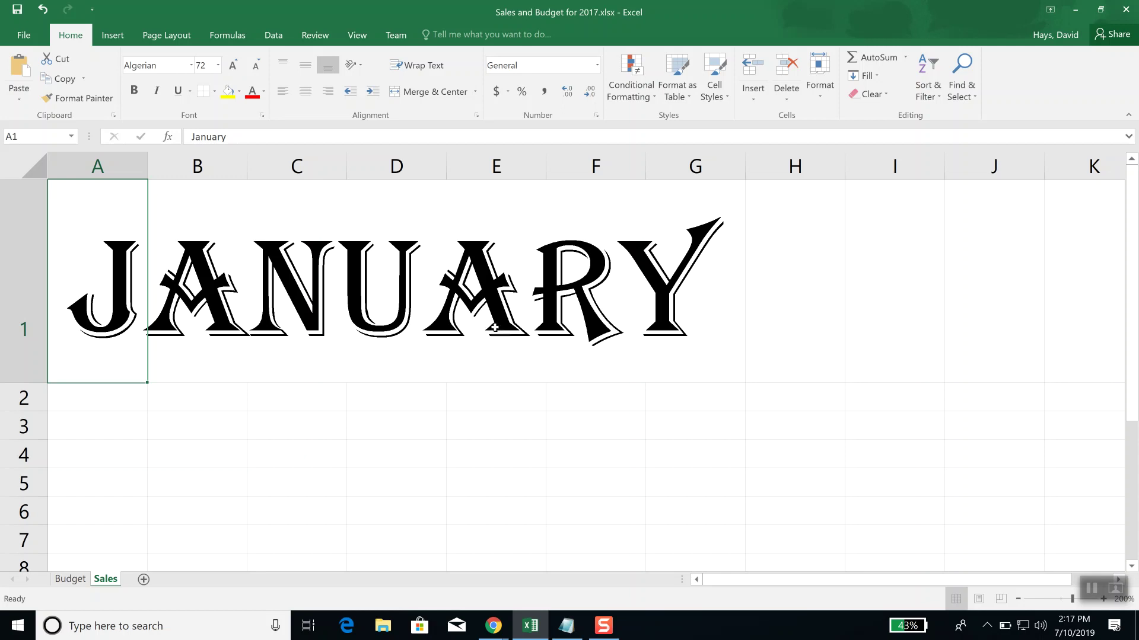
Step: Shrink the heading step by step from 72 pt down to 8 pt
left_click(256, 67)
left_click(257, 67)
left_click(257, 67)
left_click(257, 67)
left_click(257, 67)
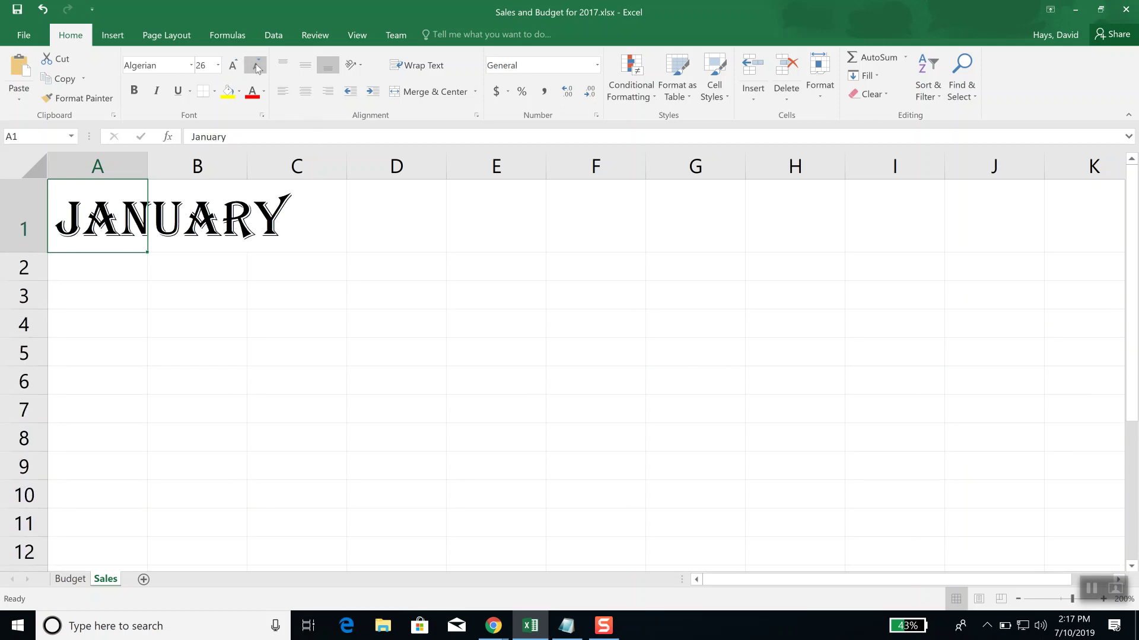
left_click(257, 67)
left_click(256, 67)
left_click(256, 67)
left_click(257, 67)
left_click(257, 67)
left_click(257, 67)
left_click(257, 67)
left_click(257, 67)
left_click(256, 67)
left_click(257, 67)
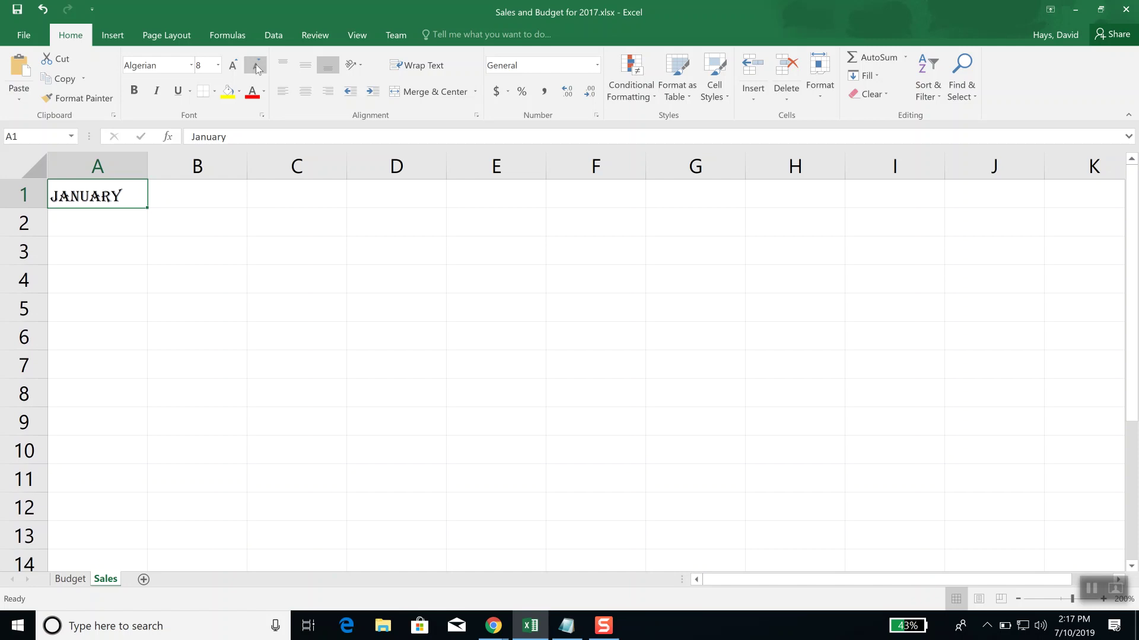
Step: Grow the heading back up to 18 pt
left_click(233, 67)
left_click(233, 67)
left_click(233, 67)
left_click(233, 67)
left_click(233, 67)
left_click(233, 67)
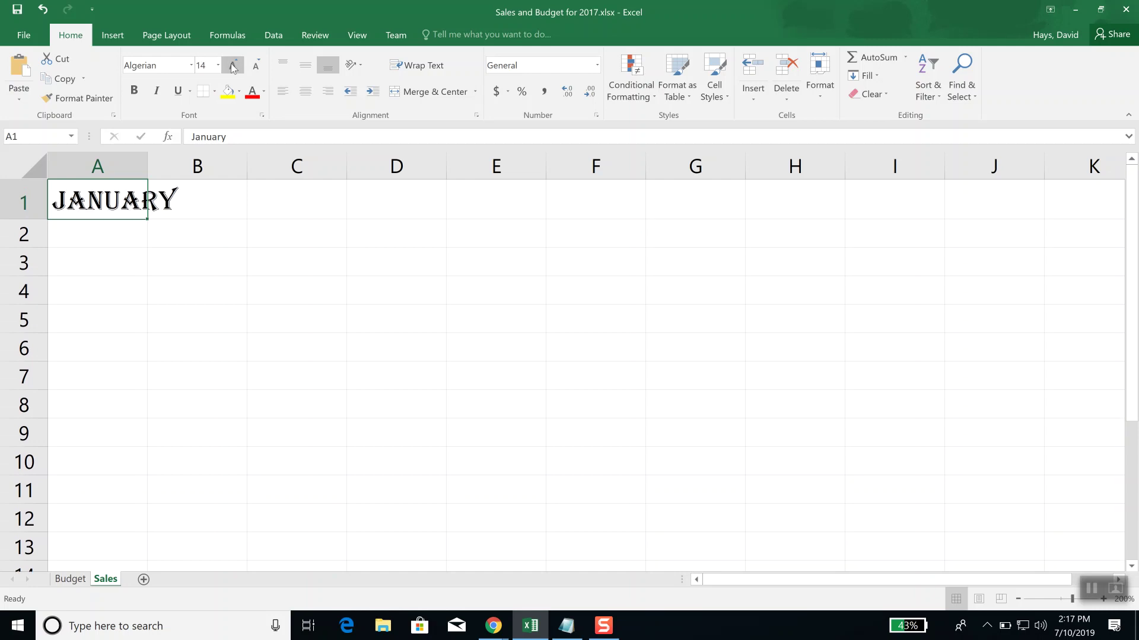
left_click(233, 67)
left_click(233, 67)
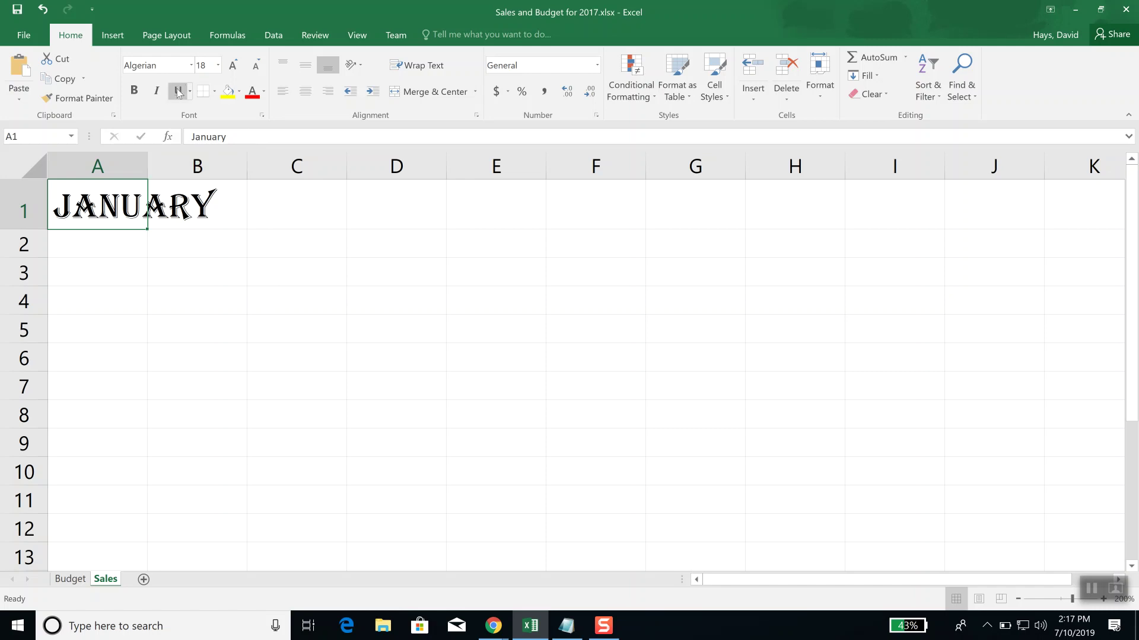
Step: Toggle bold and italic on JANUARY in A1, leaving both turned off
left_click(136, 95)
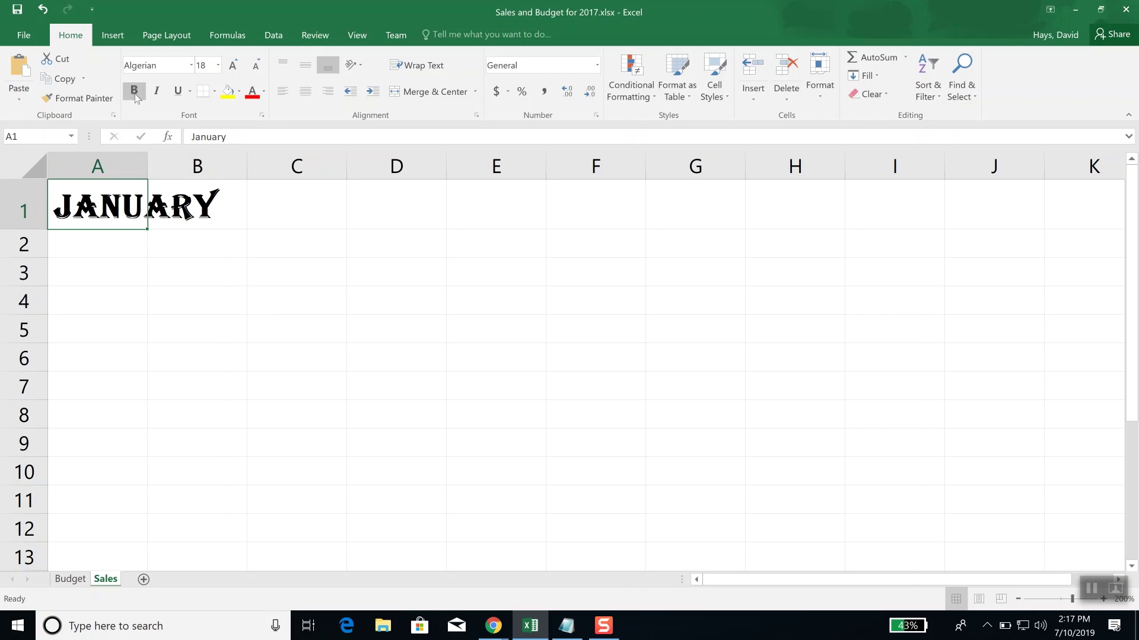
left_click(135, 95)
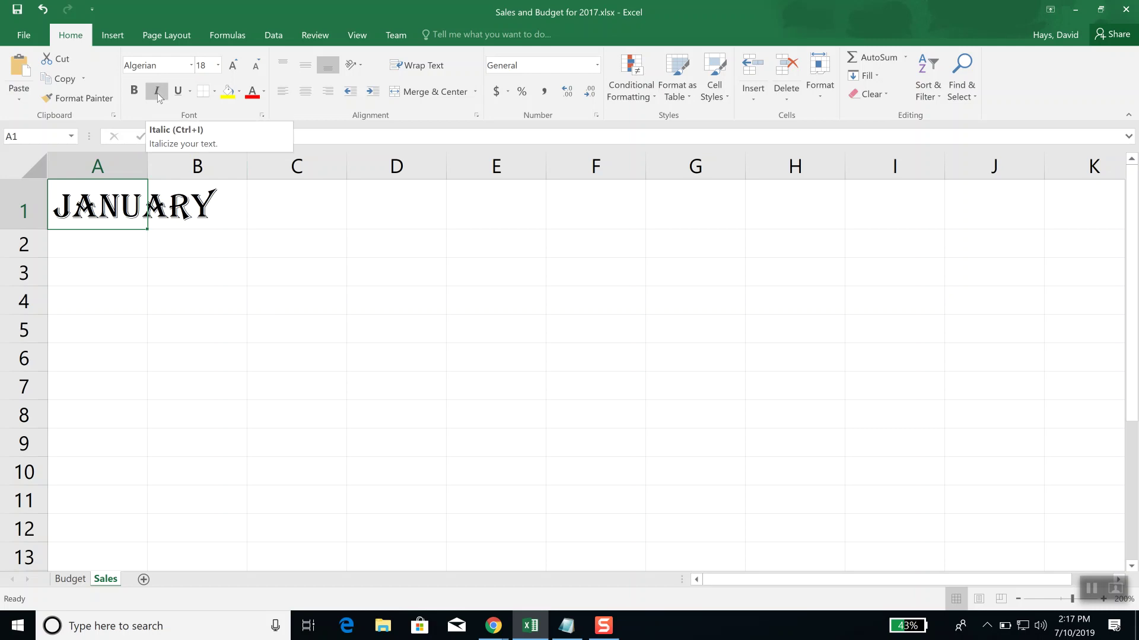
left_click(159, 95)
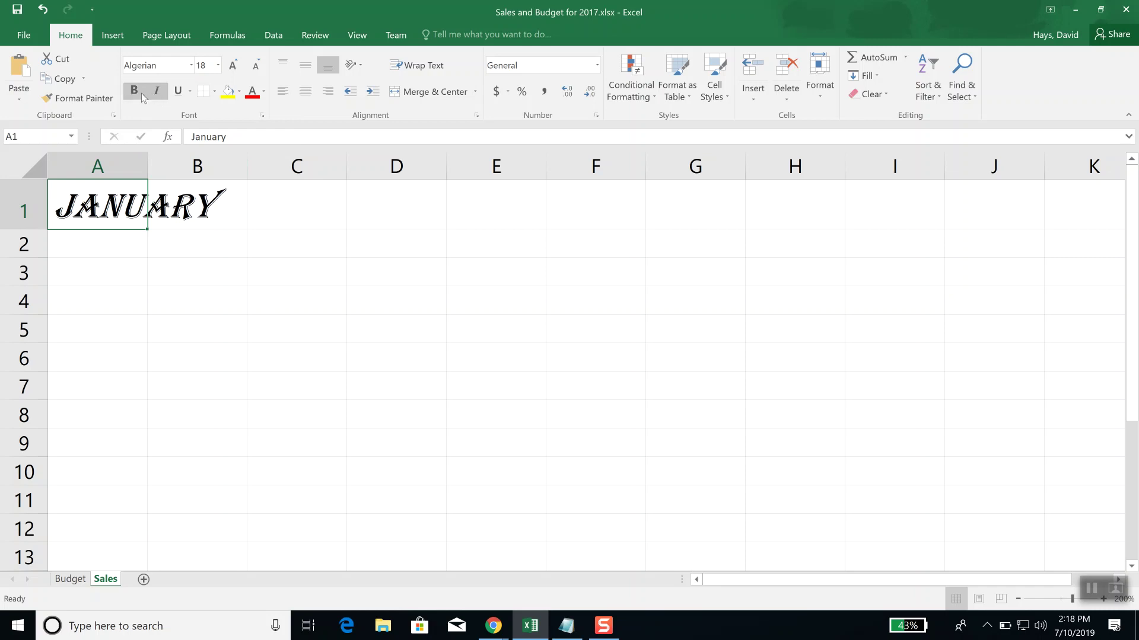
left_click(135, 93)
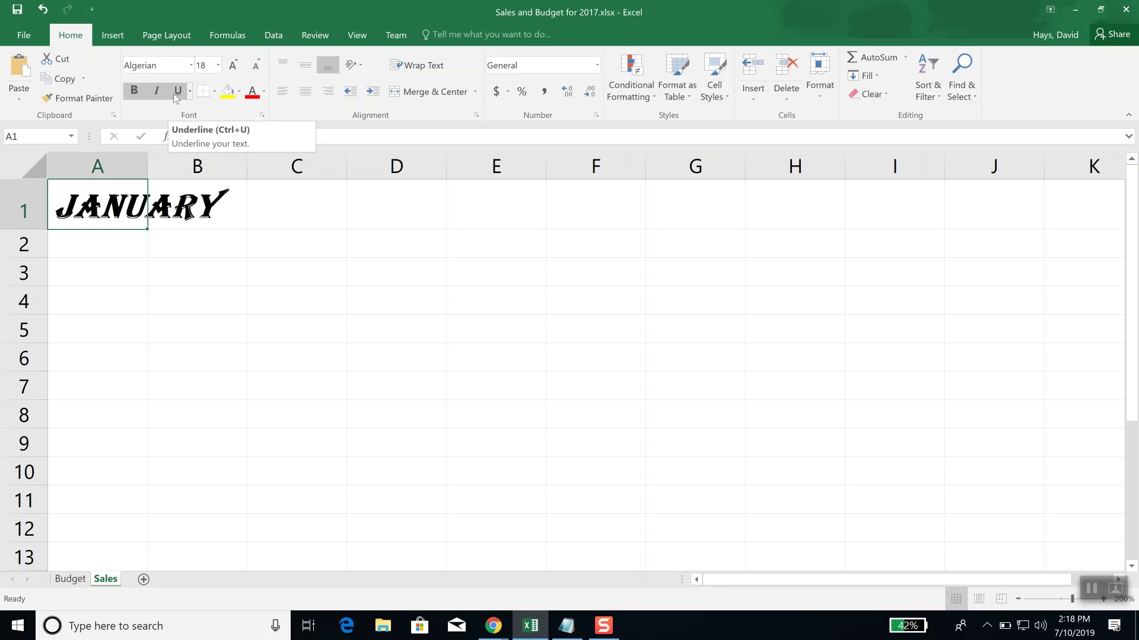
left_click(159, 94)
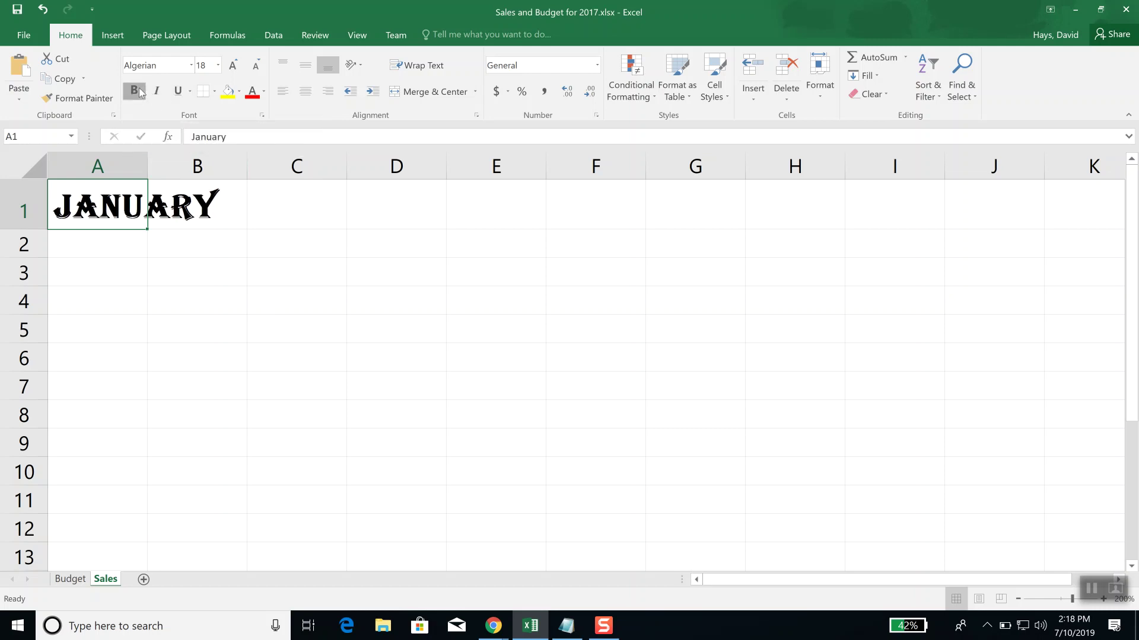
left_click(140, 93)
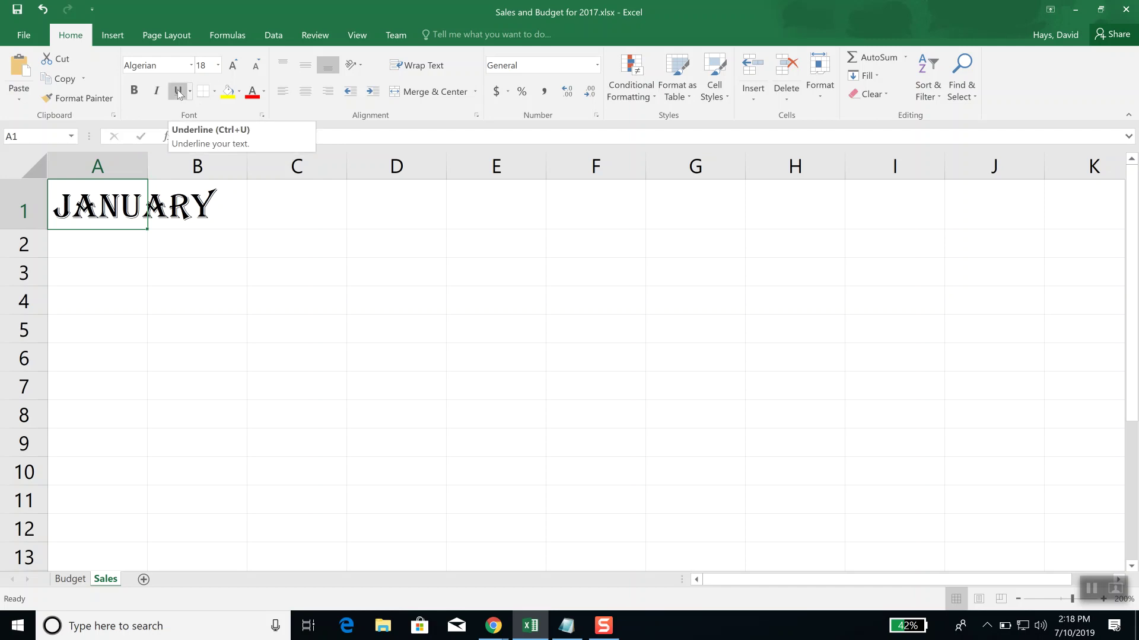
Step: Underline JANUARY, then remove the underline again
left_click(178, 92)
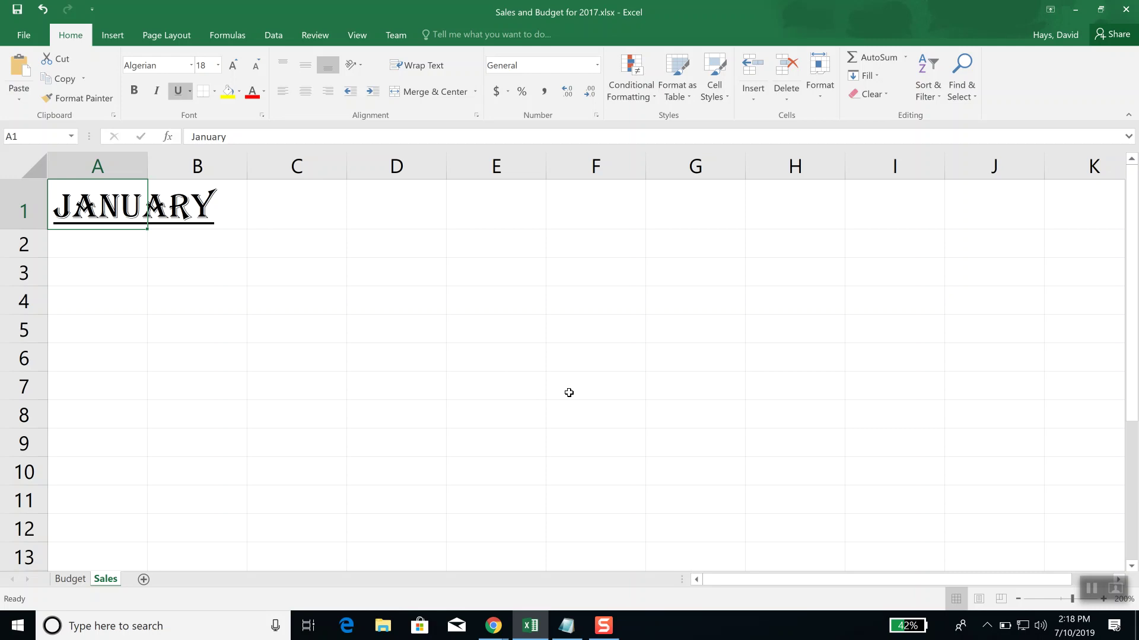
left_click(204, 92)
left_click(178, 94)
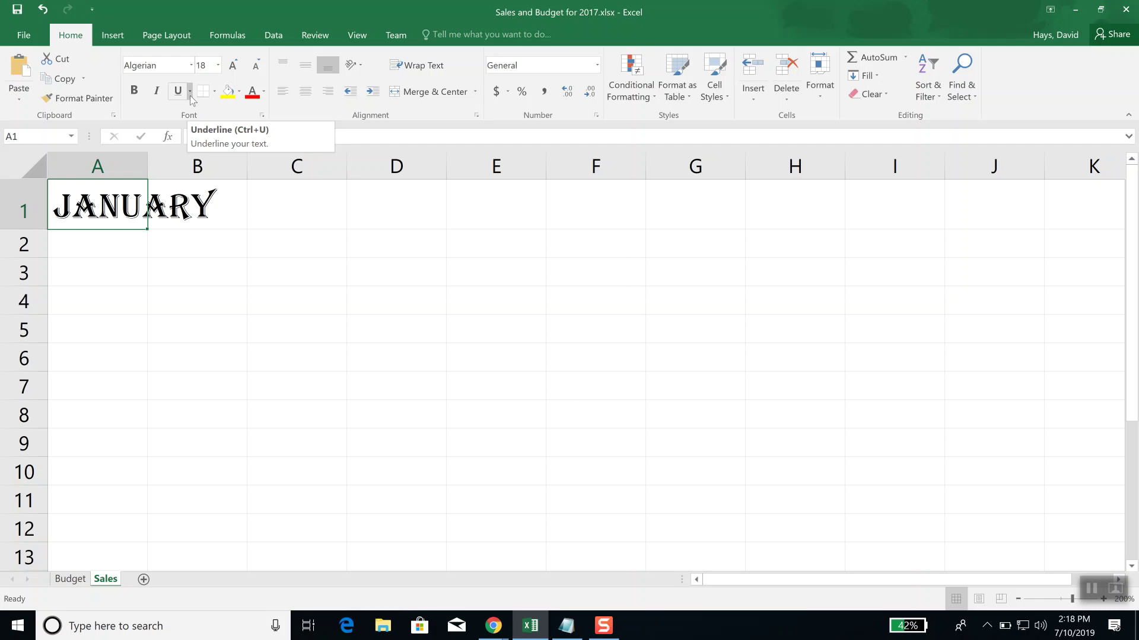
left_click(189, 92)
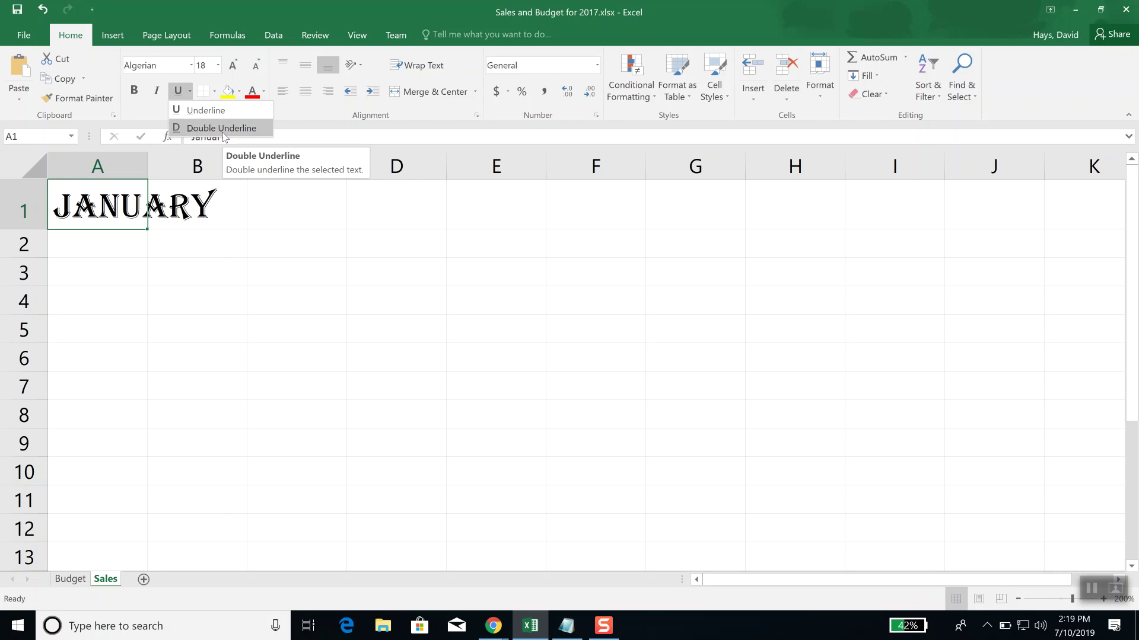
left_click(223, 132)
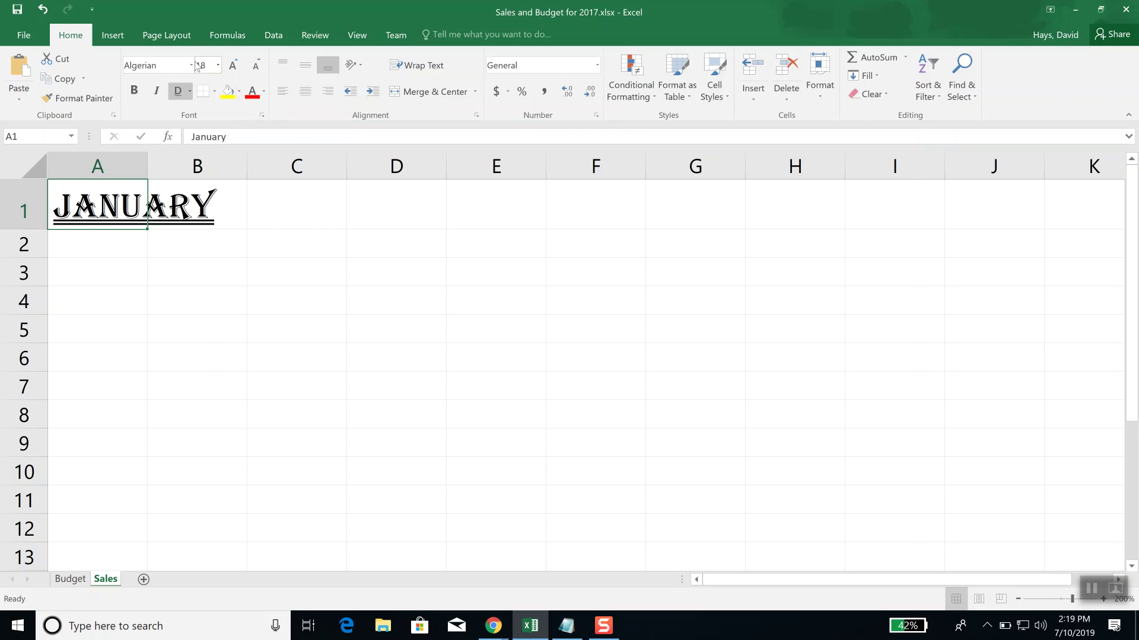
left_click(202, 93)
left_click(178, 91)
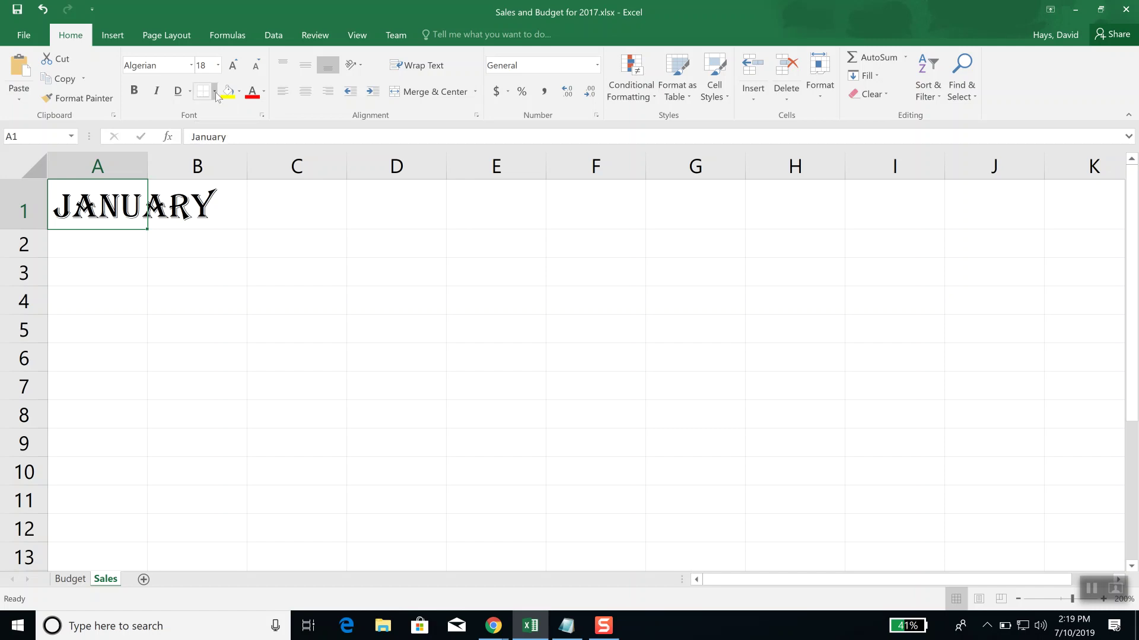
Step: Add a plain bottom border to cell A1 and check it
left_click(215, 92)
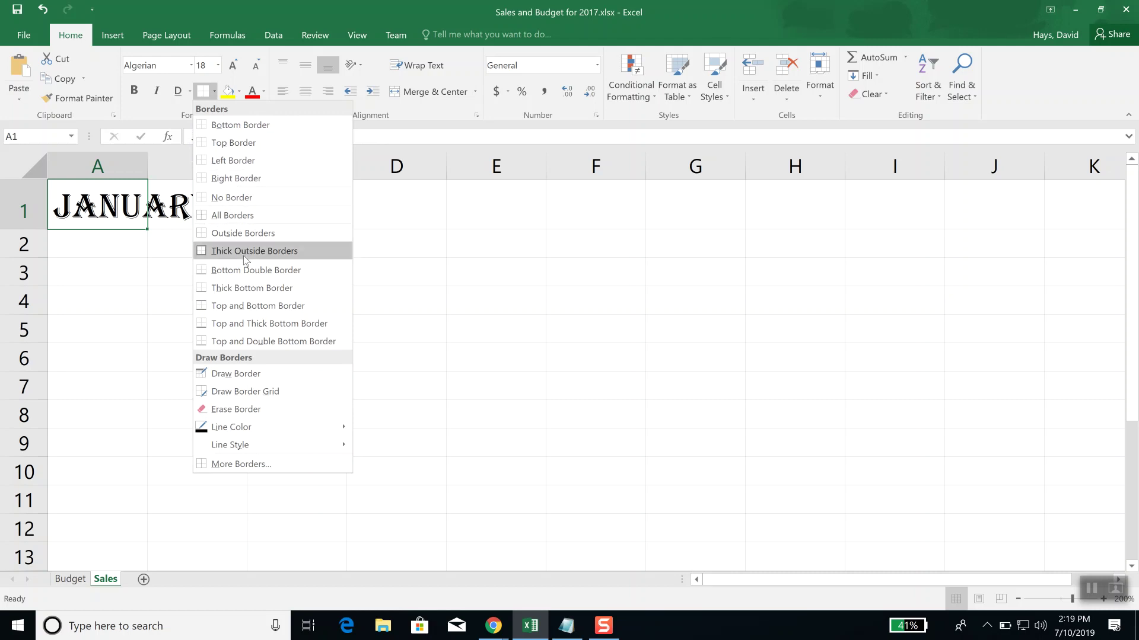
left_click(261, 130)
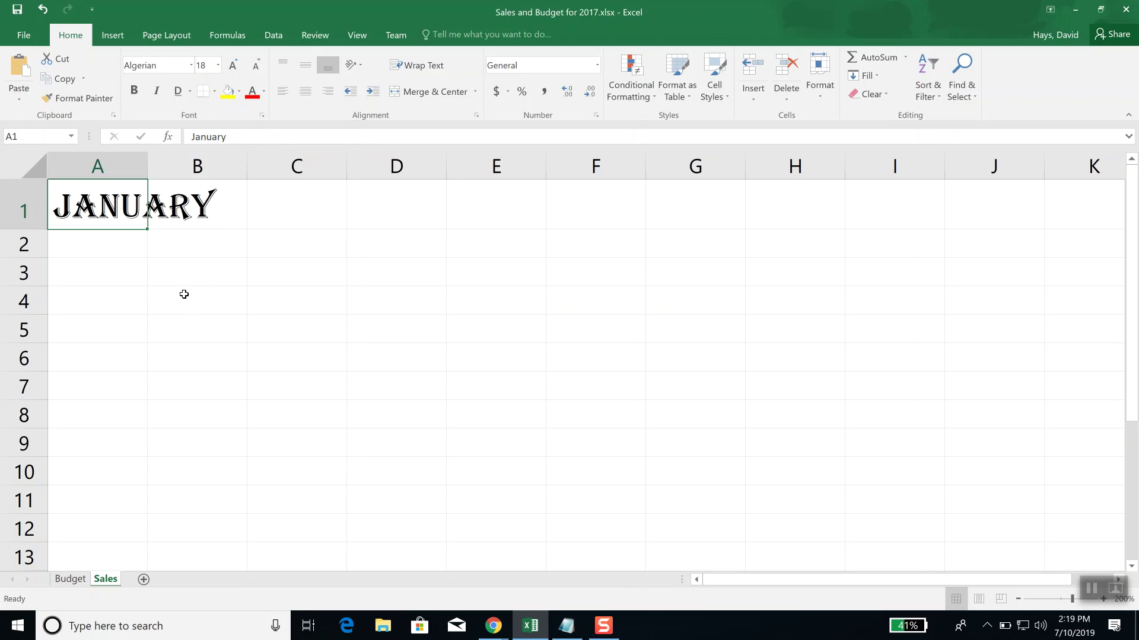
left_click(184, 294)
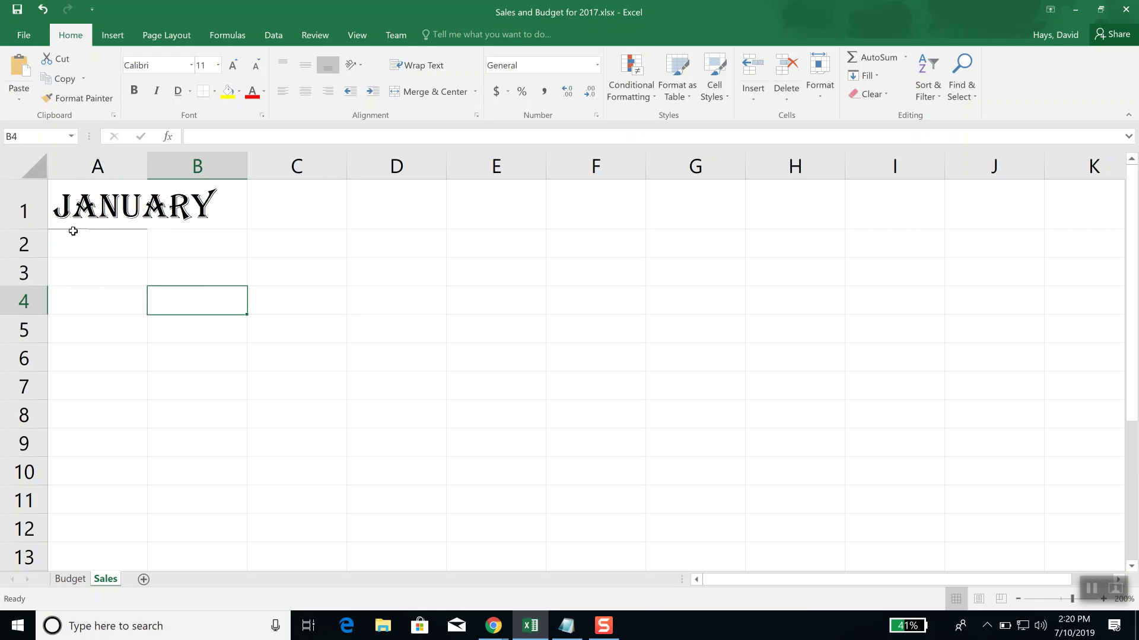
left_click(94, 287)
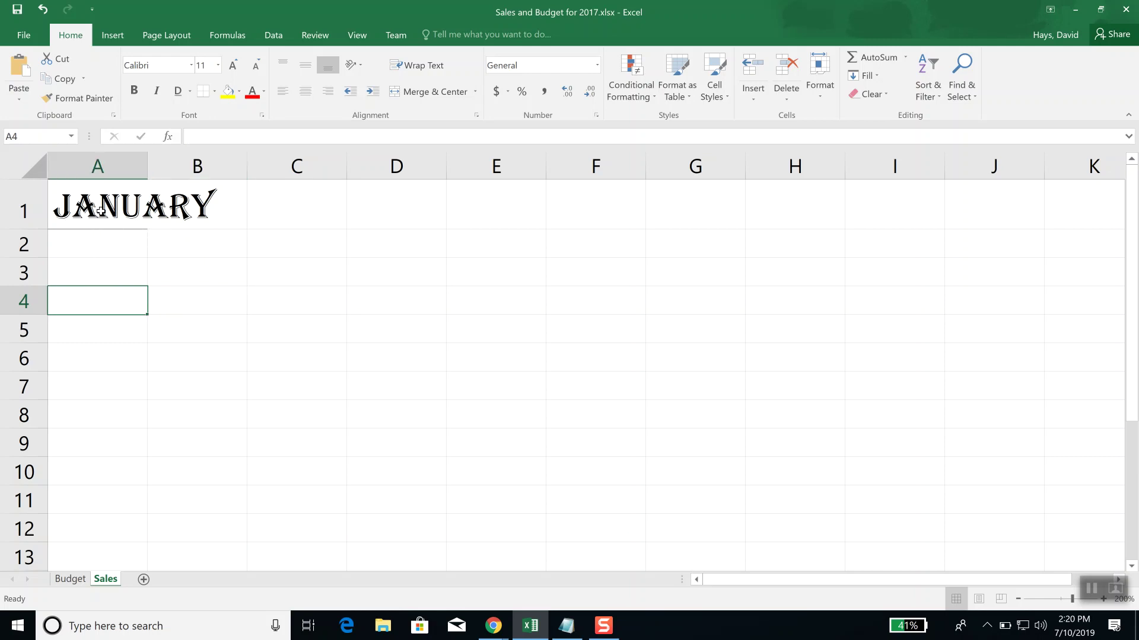
left_click(113, 210)
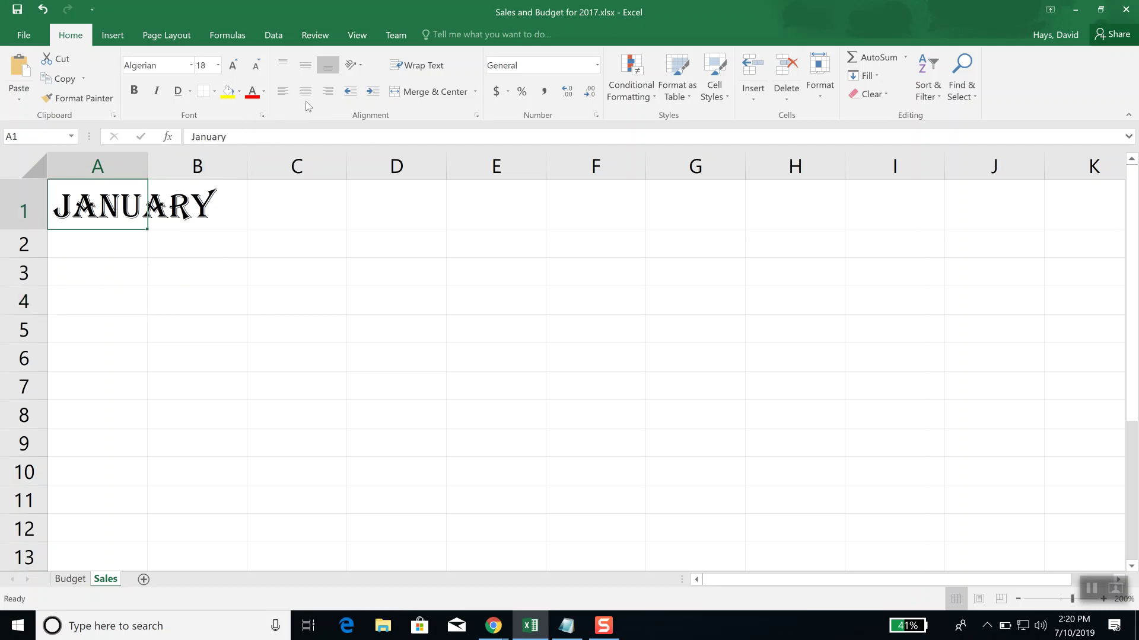
Step: Replace A1's border with a Thick Bottom Border
left_click(214, 91)
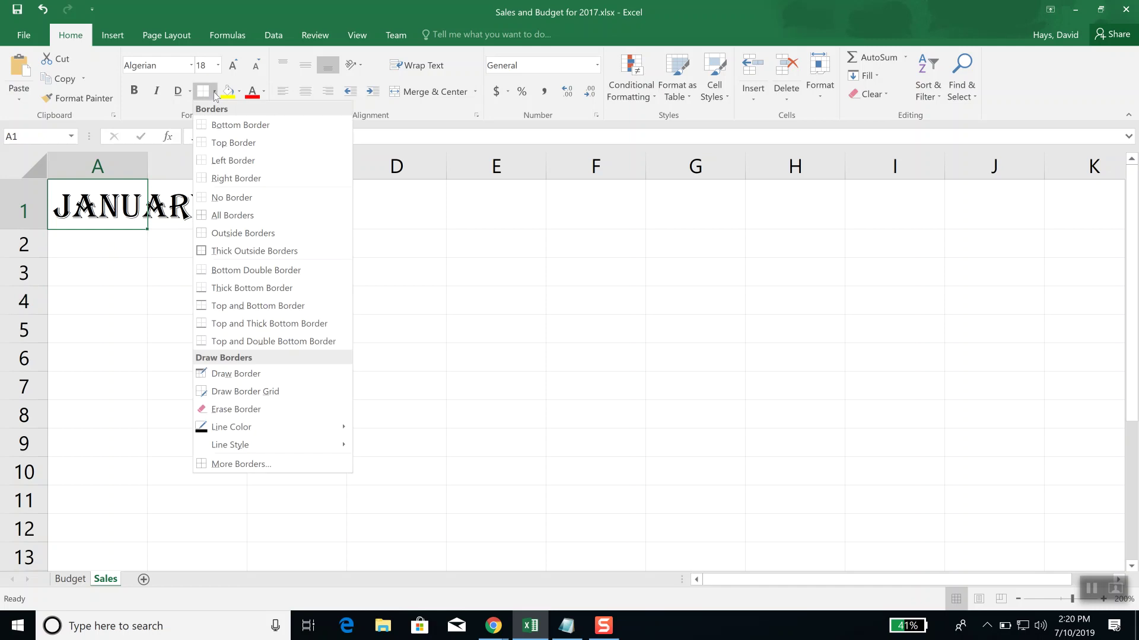
left_click(247, 290)
left_click(221, 296)
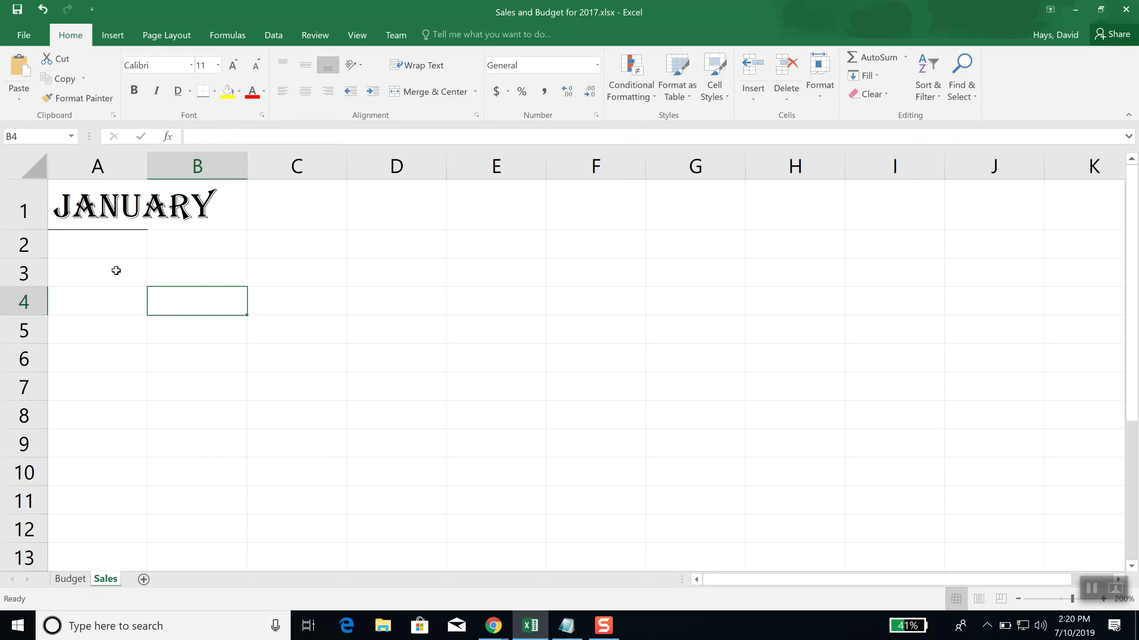
left_click(119, 212)
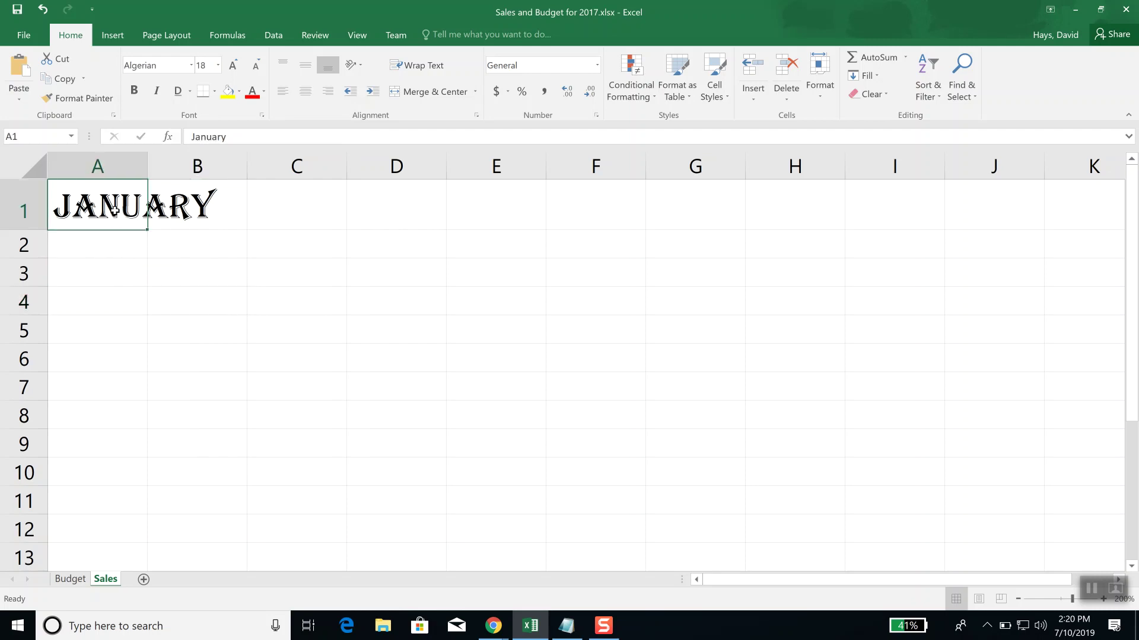
Step: Pick a thick line style for drawing borders, then cancel border drawing
left_click(214, 91)
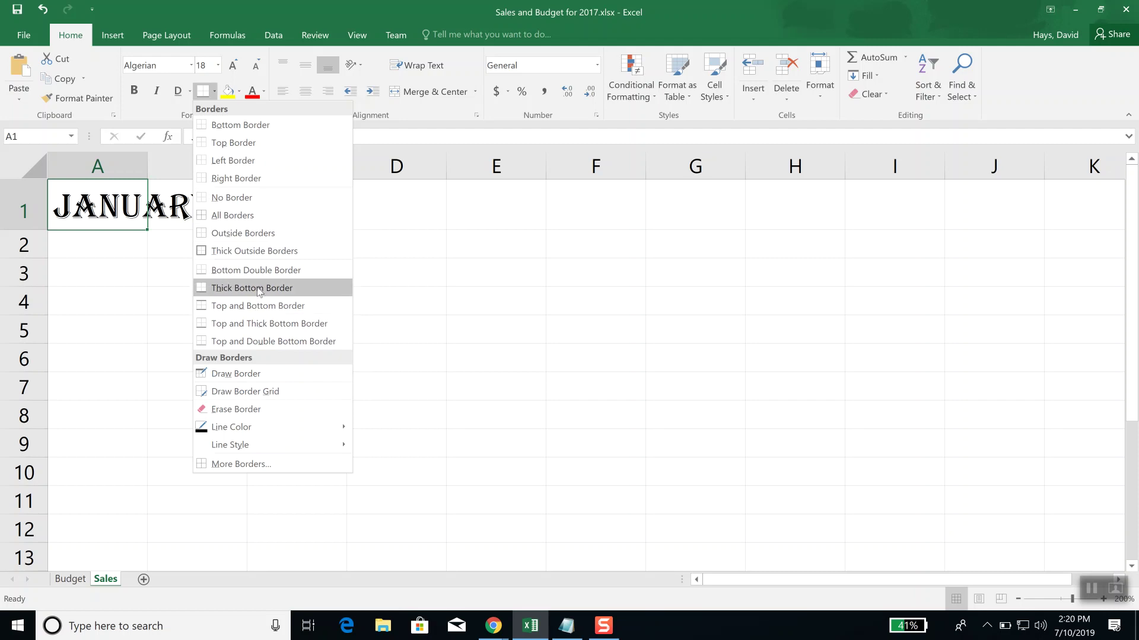
mouse_move(276, 425)
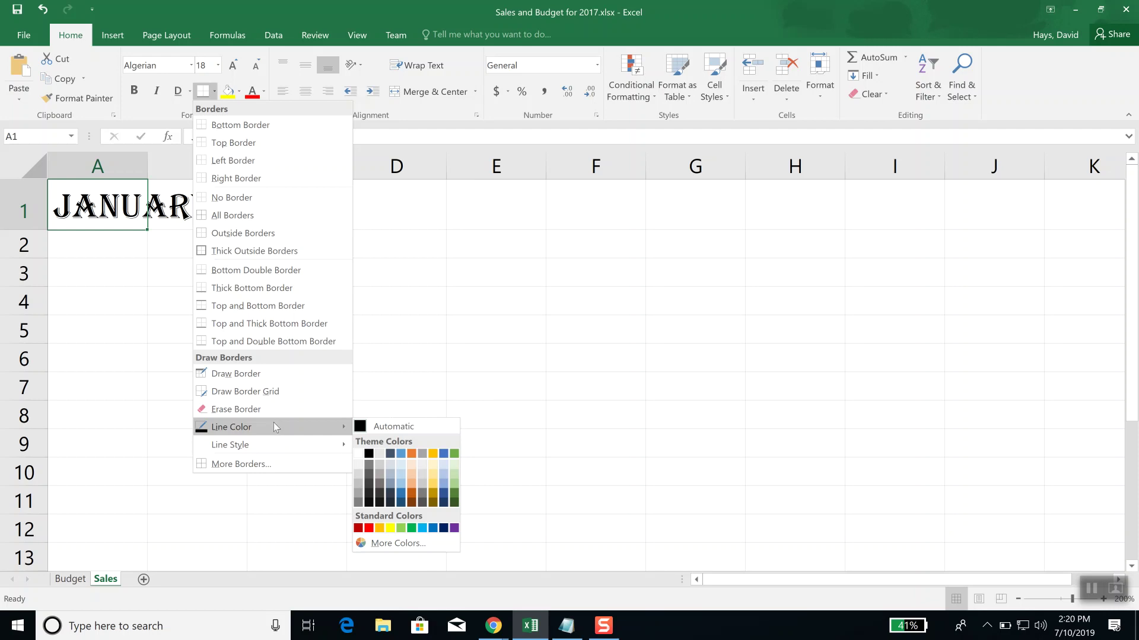
mouse_move(247, 449)
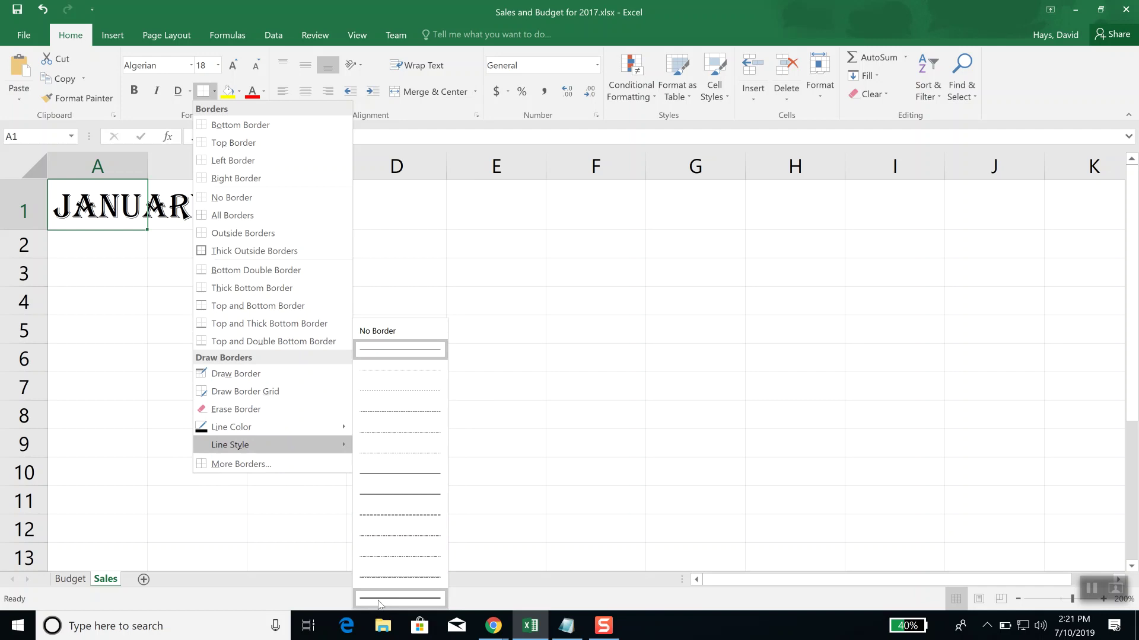
left_click(380, 600)
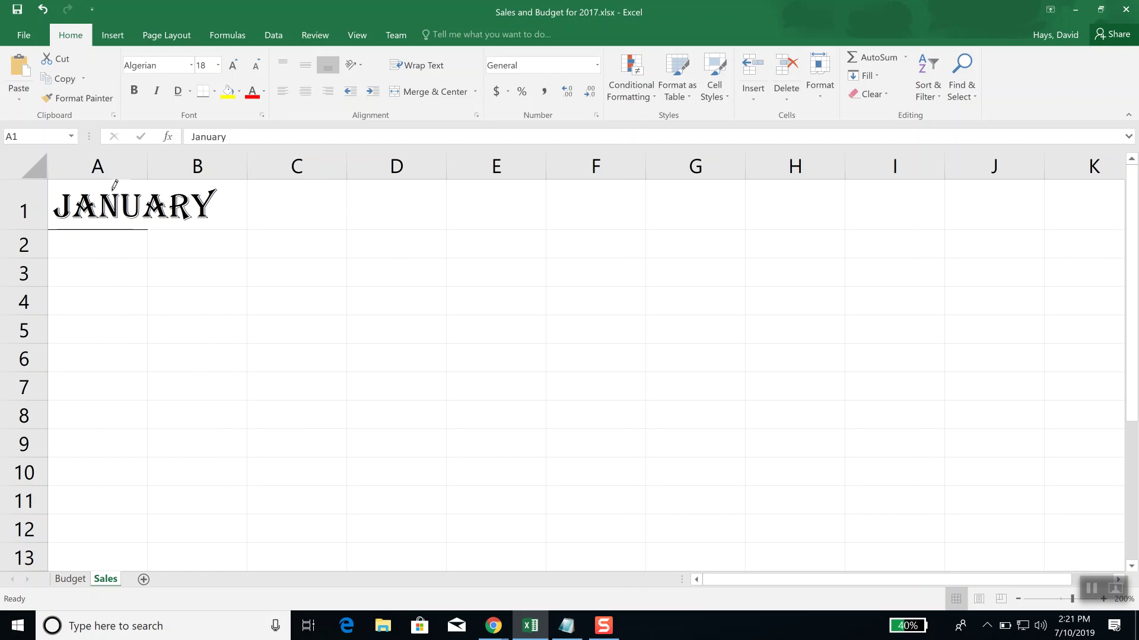
key("Escape")
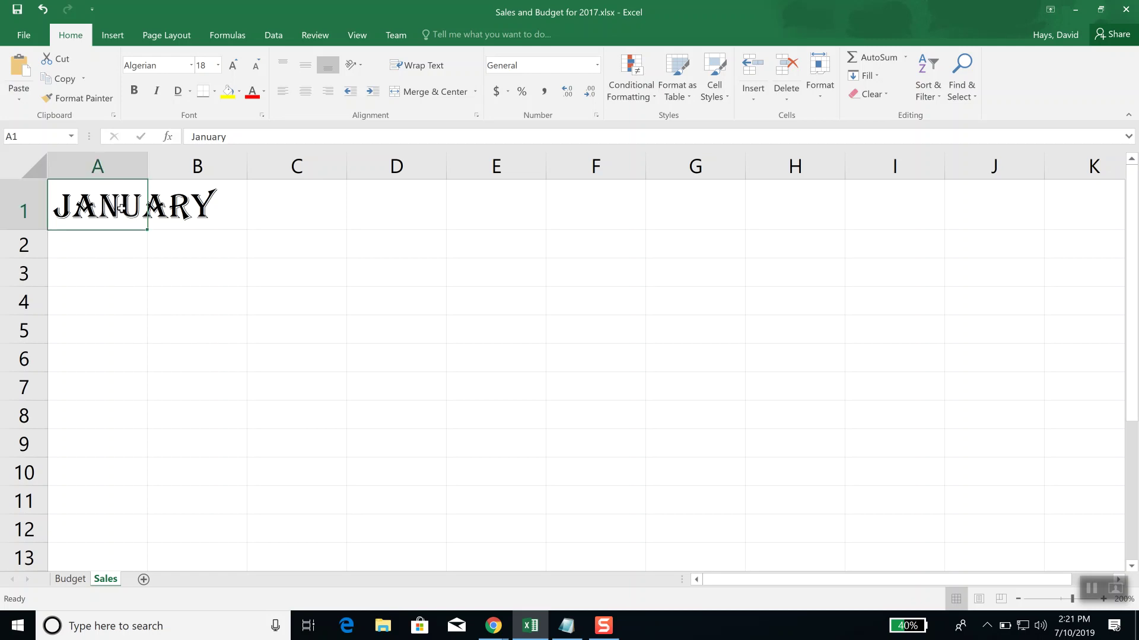
Step: Show the Line Color choices in the Borders menu
left_click(214, 91)
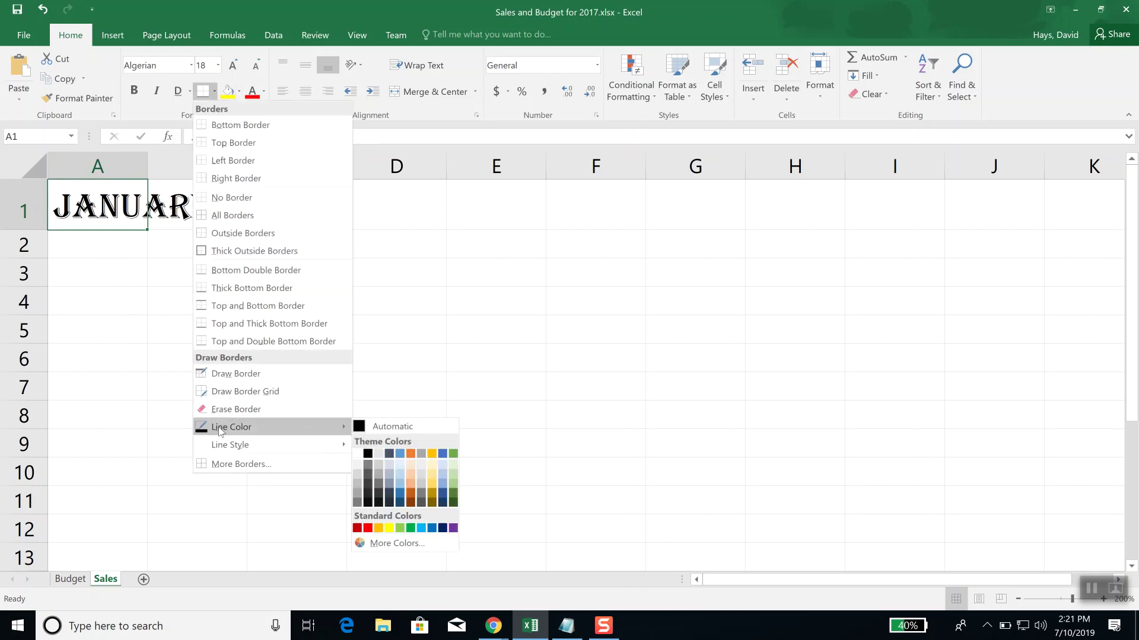
mouse_move(227, 451)
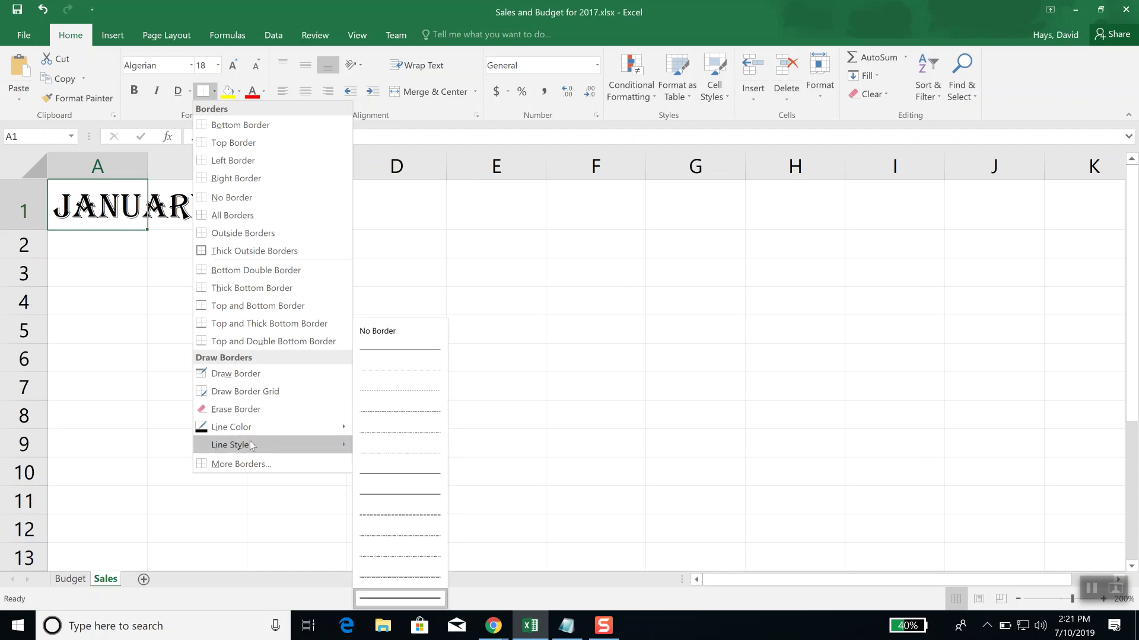
mouse_move(258, 432)
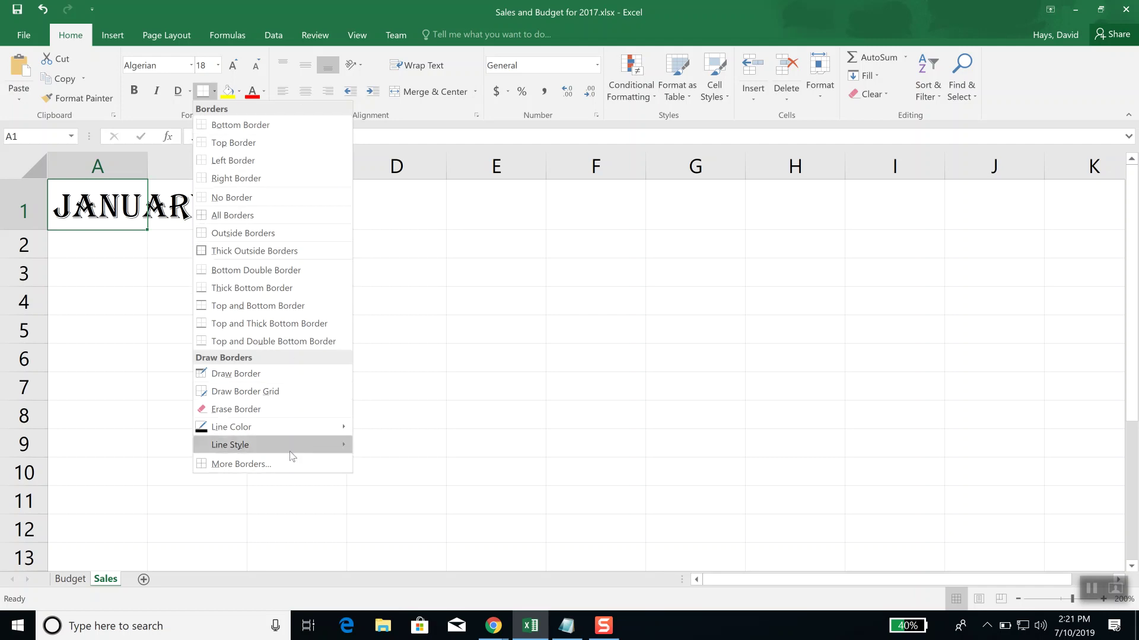
mouse_move(290, 448)
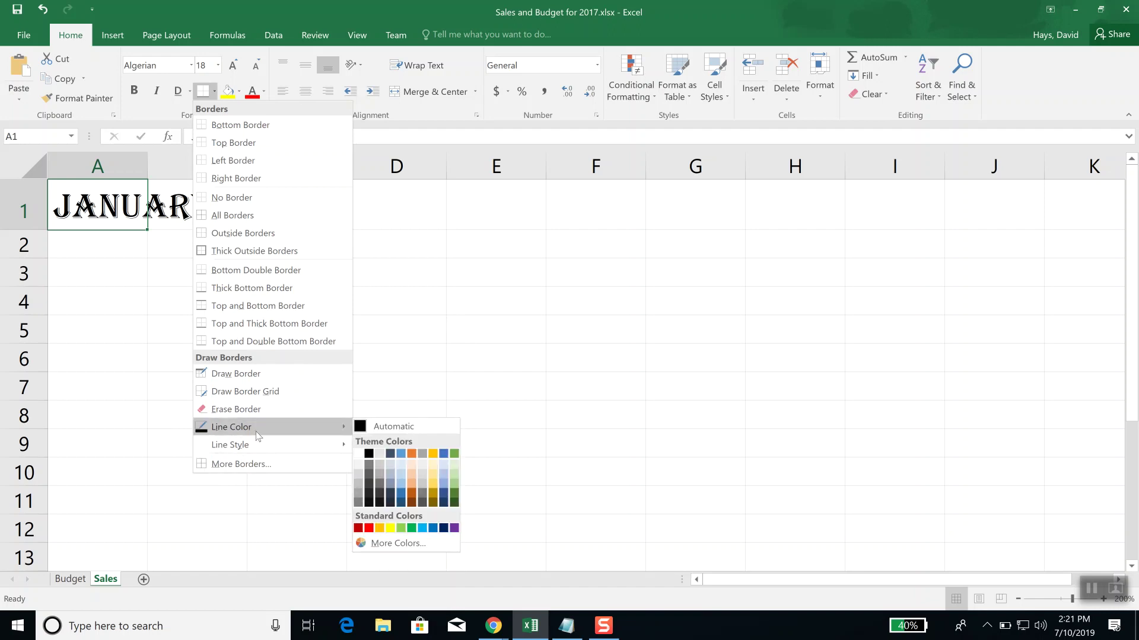
Step: With automatic colour, draw borders on D4's top and right, E4's bottom and E5:E7's right side
left_click(364, 427)
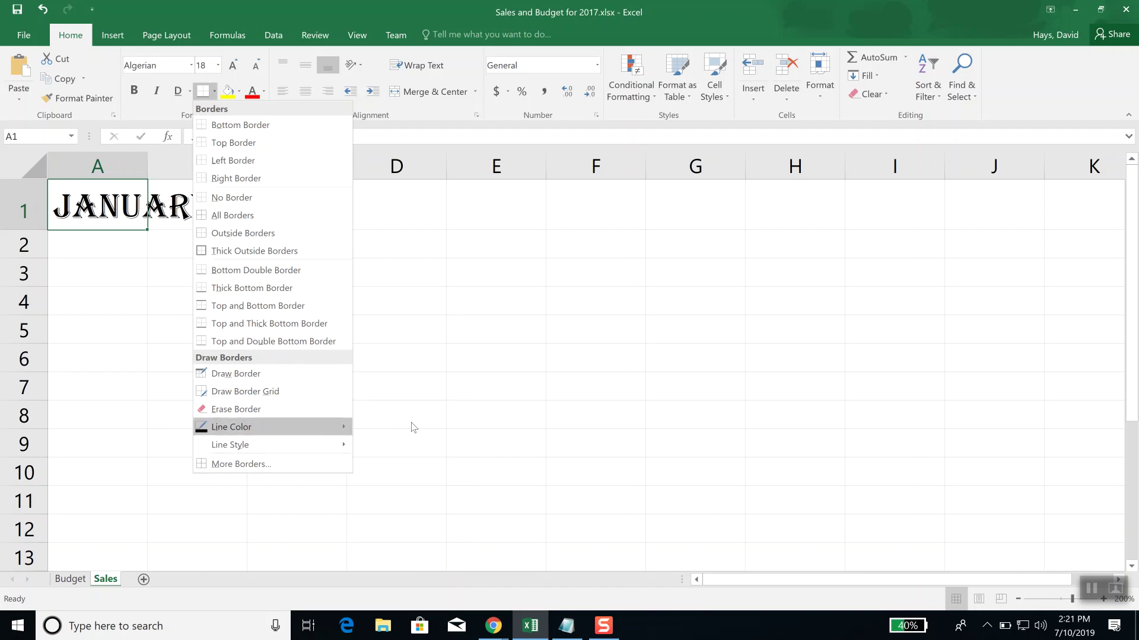
left_click(369, 287)
left_click(448, 302)
left_click(463, 316)
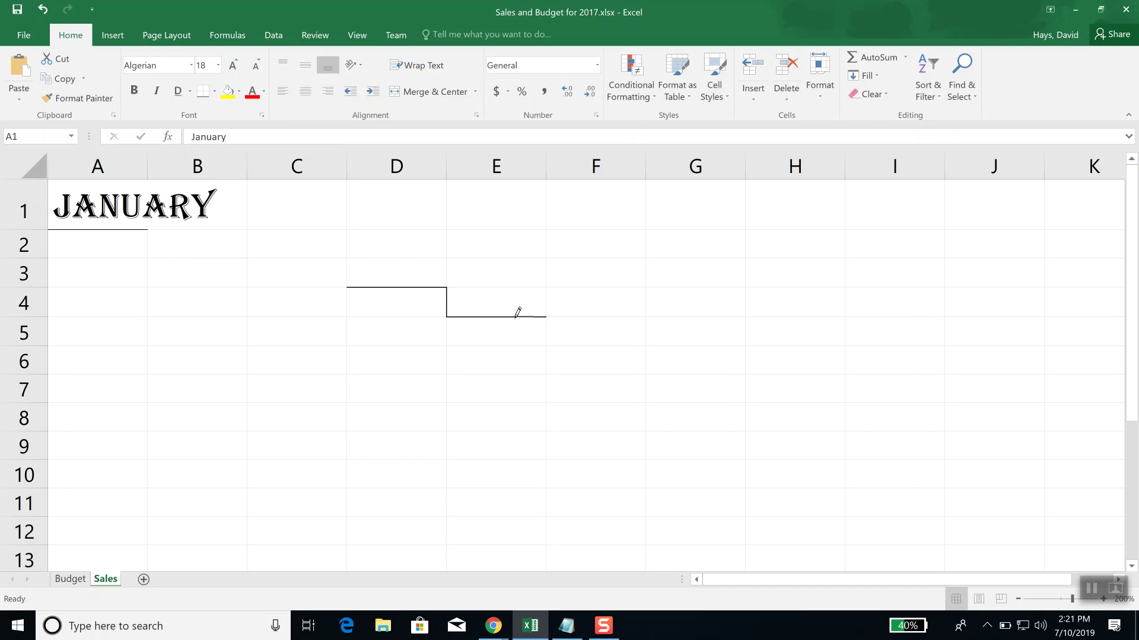
left_click(546, 333)
left_click(543, 362)
left_click(519, 375)
left_click(447, 390)
Step: Draw the remaining edges along D7, C6, C5 and D4 to close the cross, then open the Borders list
left_click(383, 404)
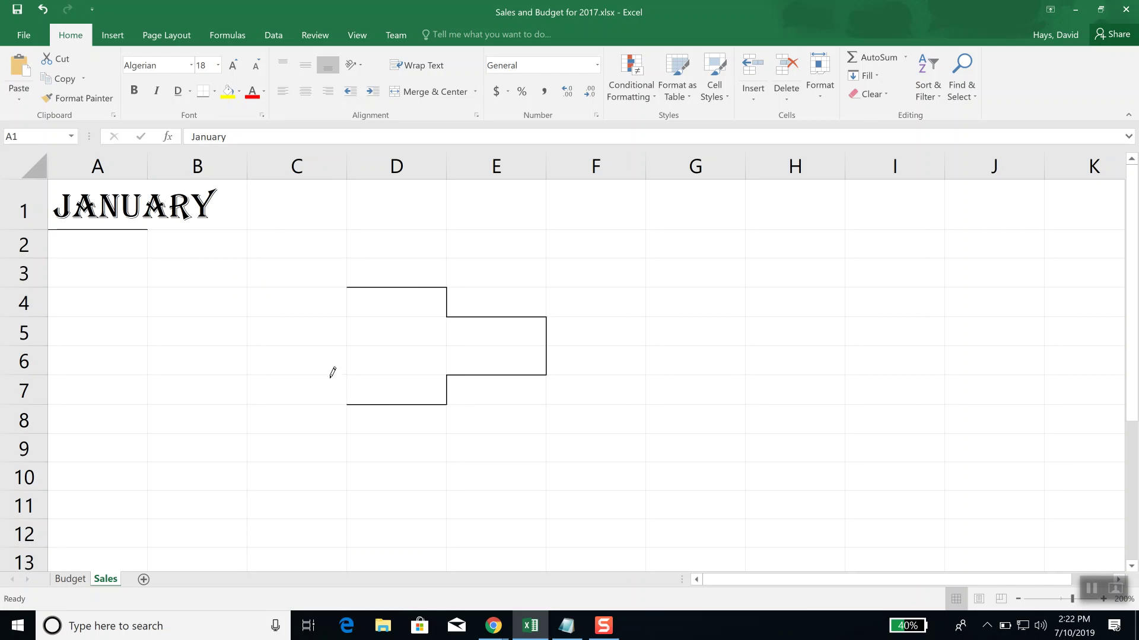
left_click(348, 386)
left_click(328, 373)
left_click(249, 356)
left_click(248, 326)
left_click(324, 316)
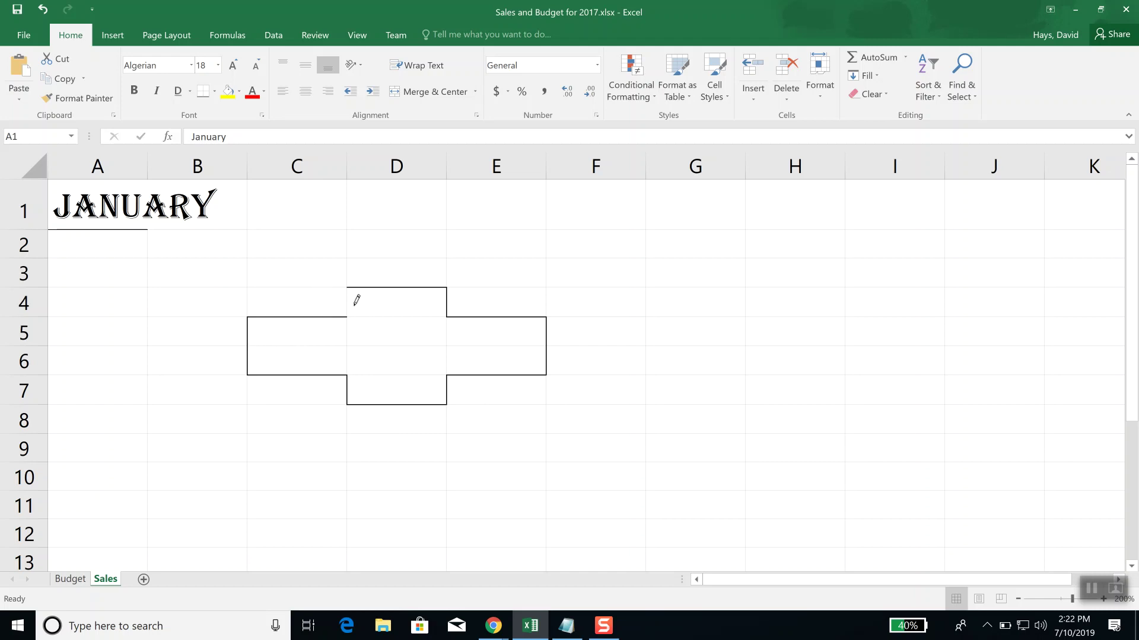
left_click(347, 302)
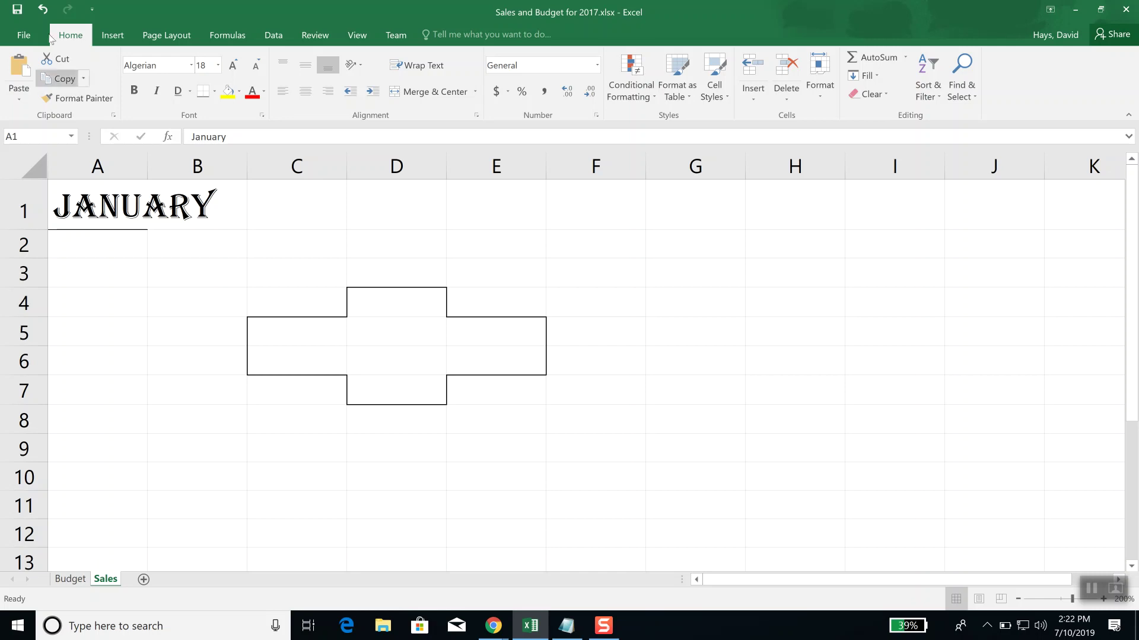
left_click(215, 92)
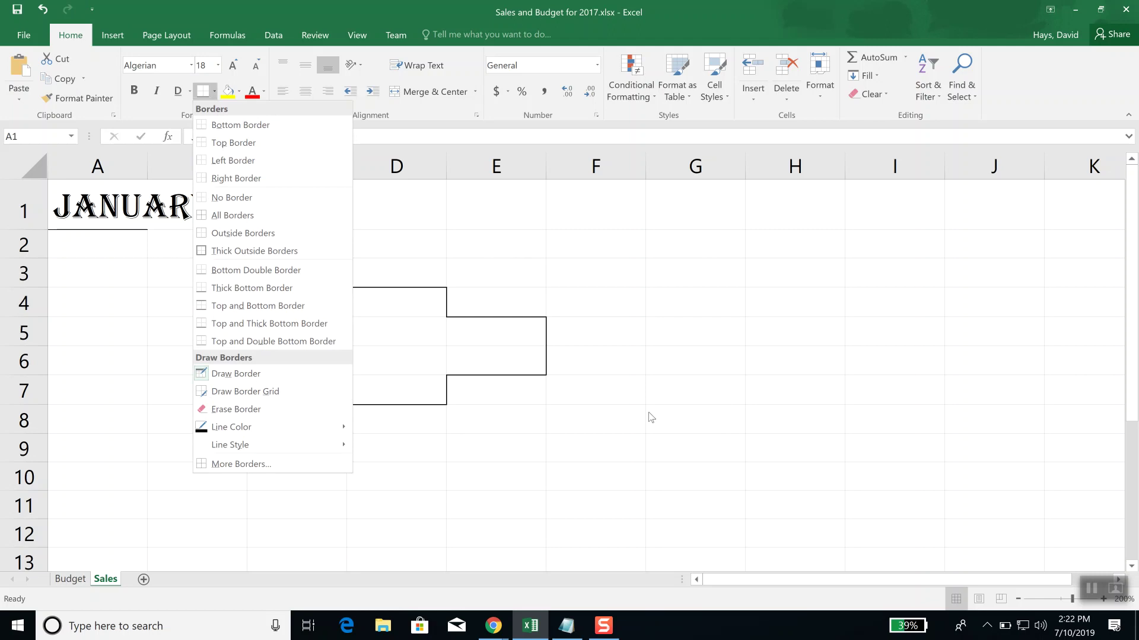
Step: Erase the cross's top and bottom lines on E6, E5, D4, C5, C6, D7, plus E6's right edge
left_click(278, 412)
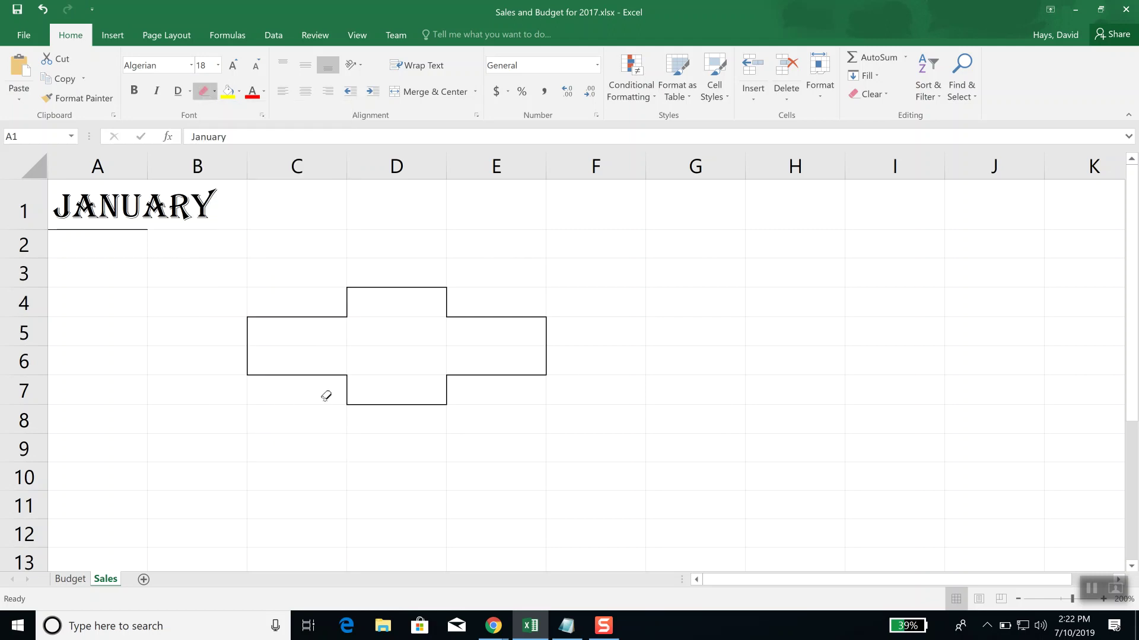
left_click(465, 375)
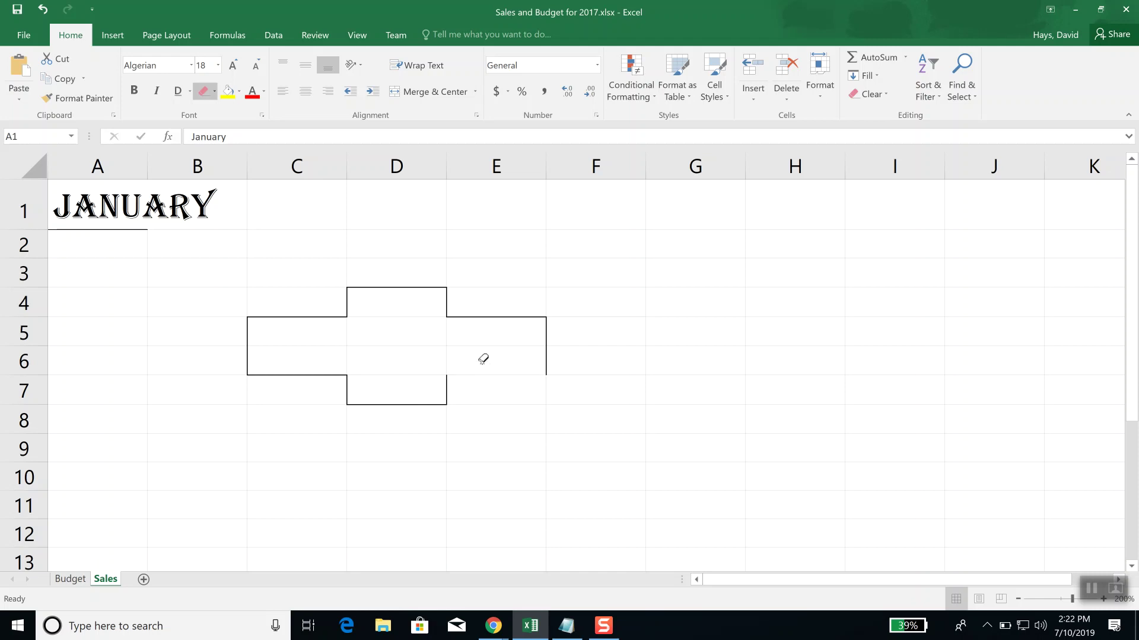
left_click(480, 317)
left_click(386, 287)
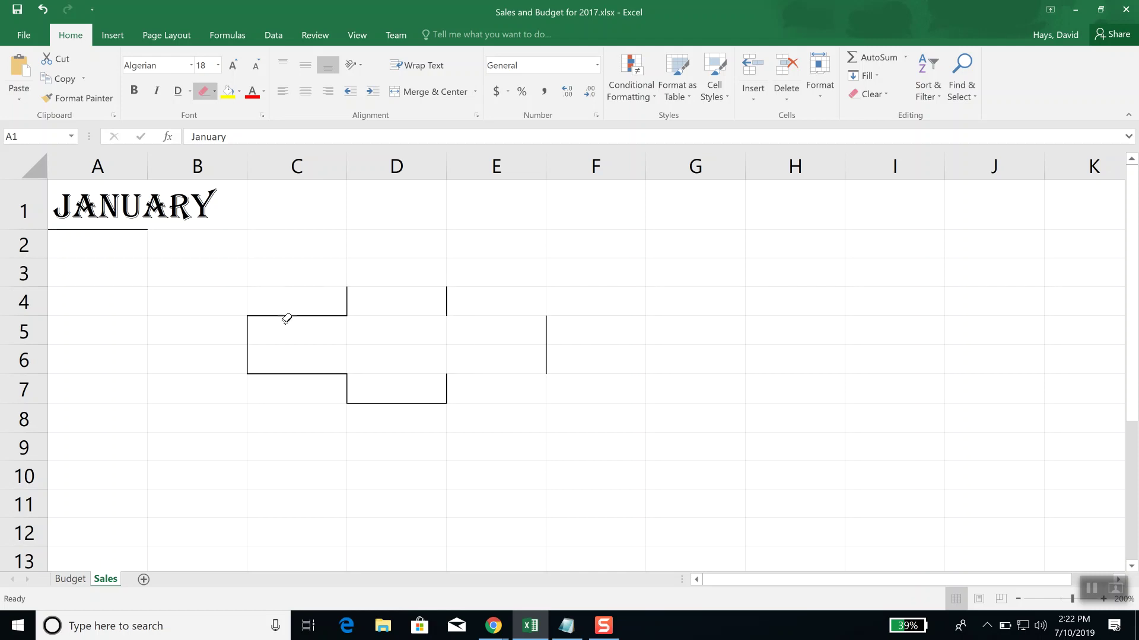
left_click(287, 315)
left_click(305, 373)
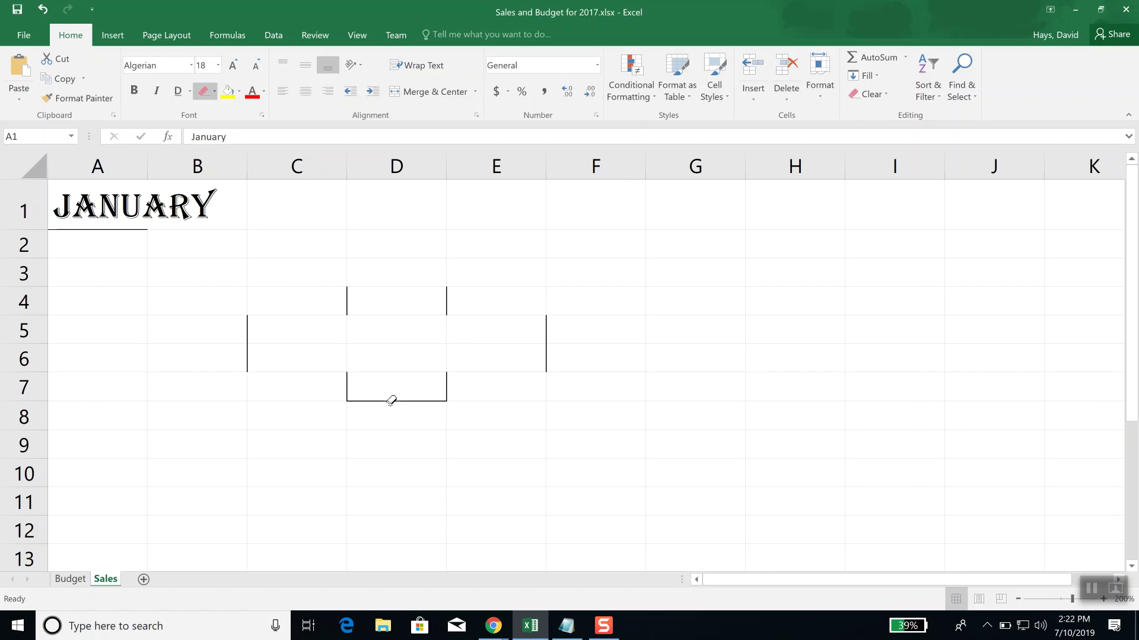
left_click(398, 401)
left_click(546, 358)
Step: Erase the remaining side borders, wiping leftovers from D7 to B5 and the C4/D4 line
left_click(447, 301)
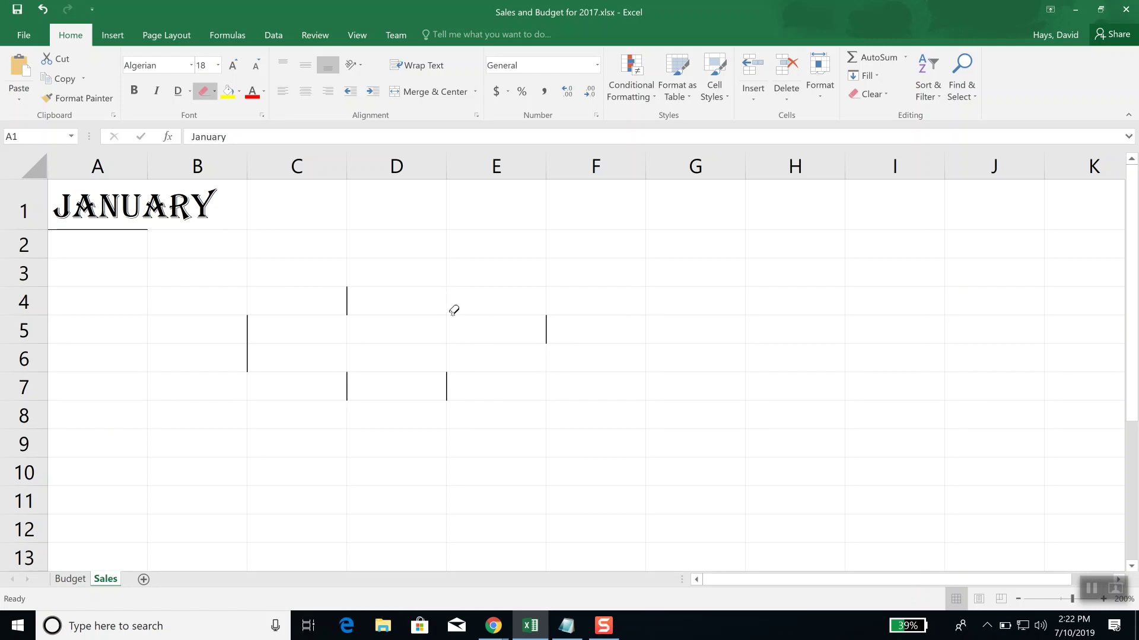
left_click(546, 330)
left_click(420, 382)
left_click(290, 364)
left_click(248, 335)
left_click(337, 300)
mouse_move(365, 396)
left_mouse_down()
mouse_move(295, 355)
mouse_move(225, 338)
left_mouse_up()
left_click(346, 303)
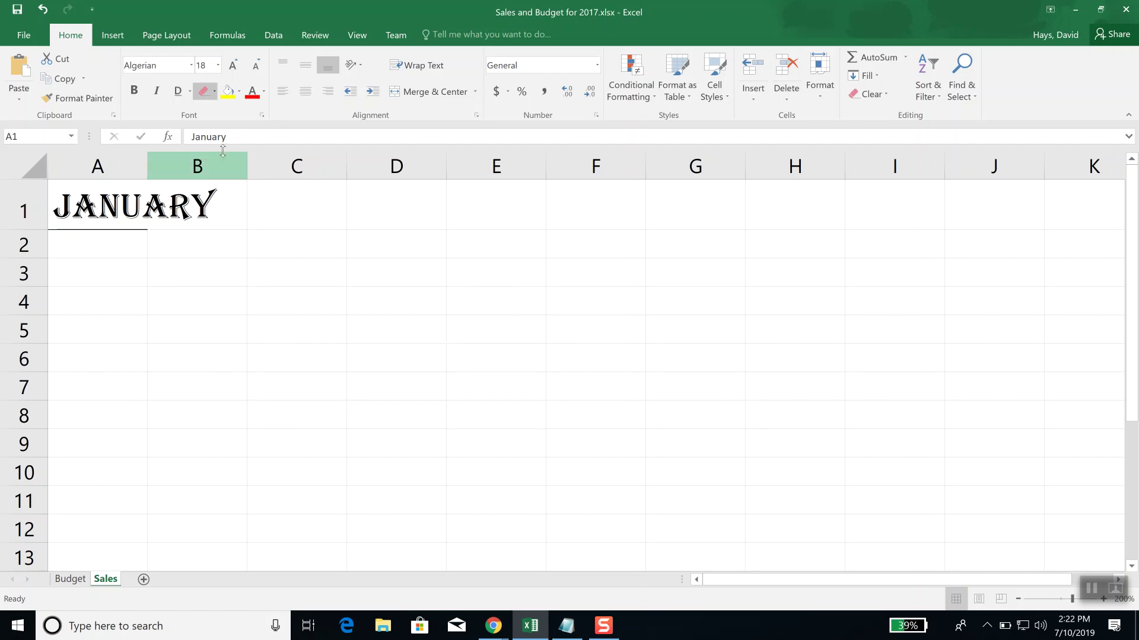
Step: Fill cell A1 with Green, Accent 6, Lighter 80%
key("Escape")
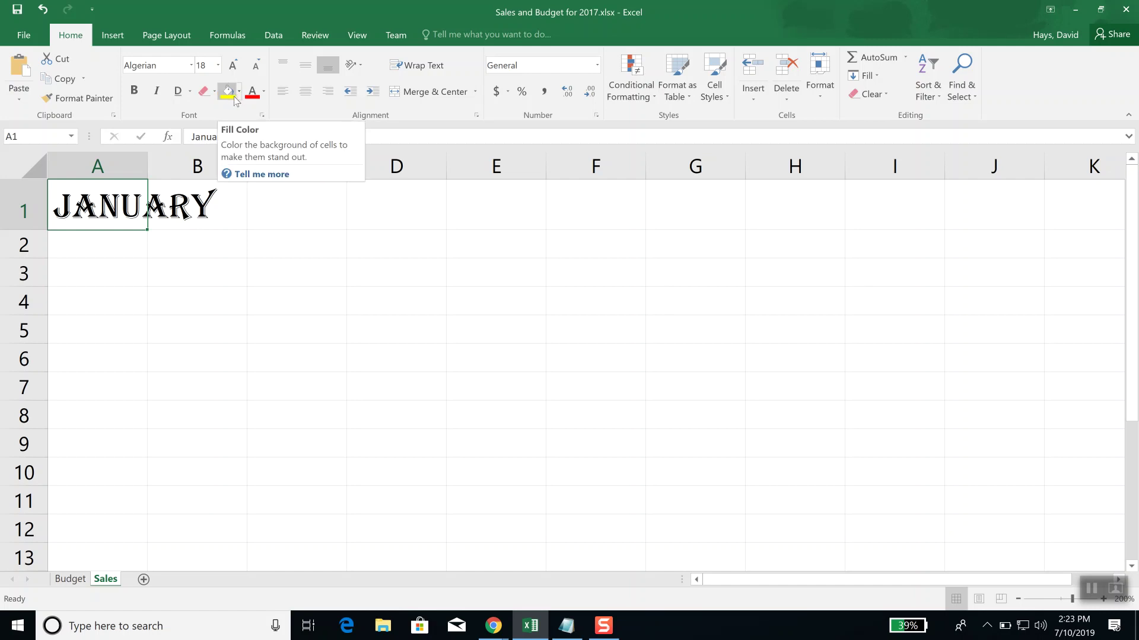
left_click(231, 95)
left_click(240, 93)
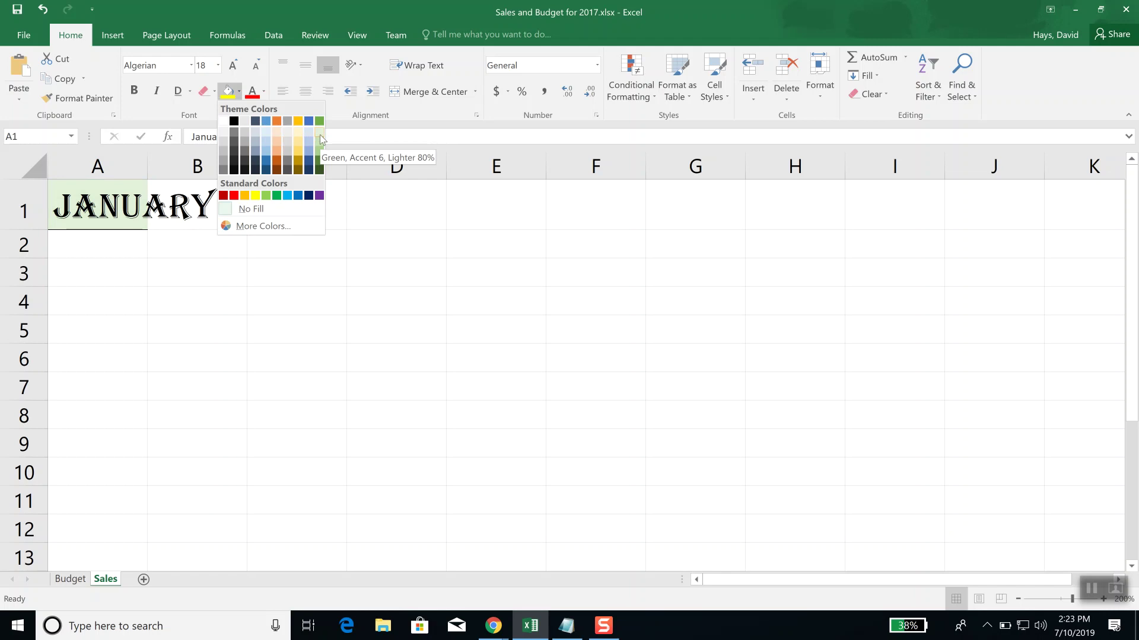
left_click(320, 137)
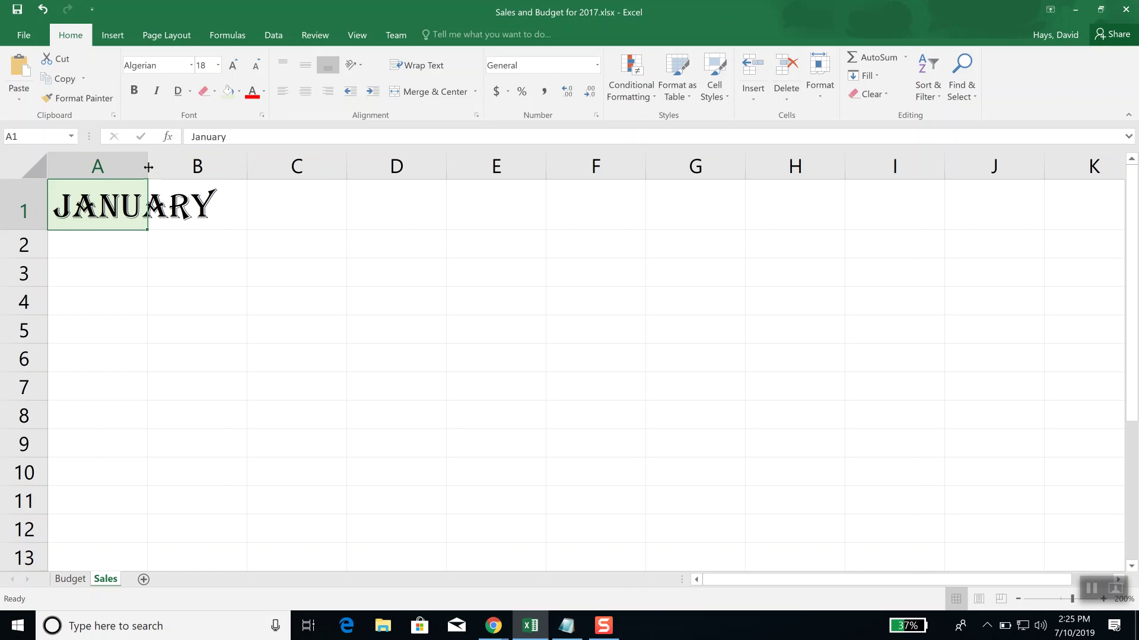
Step: Widen column A by dragging its edge, then AutoFit it to the JANUARY text
left_click_drag(148, 168, 242, 174)
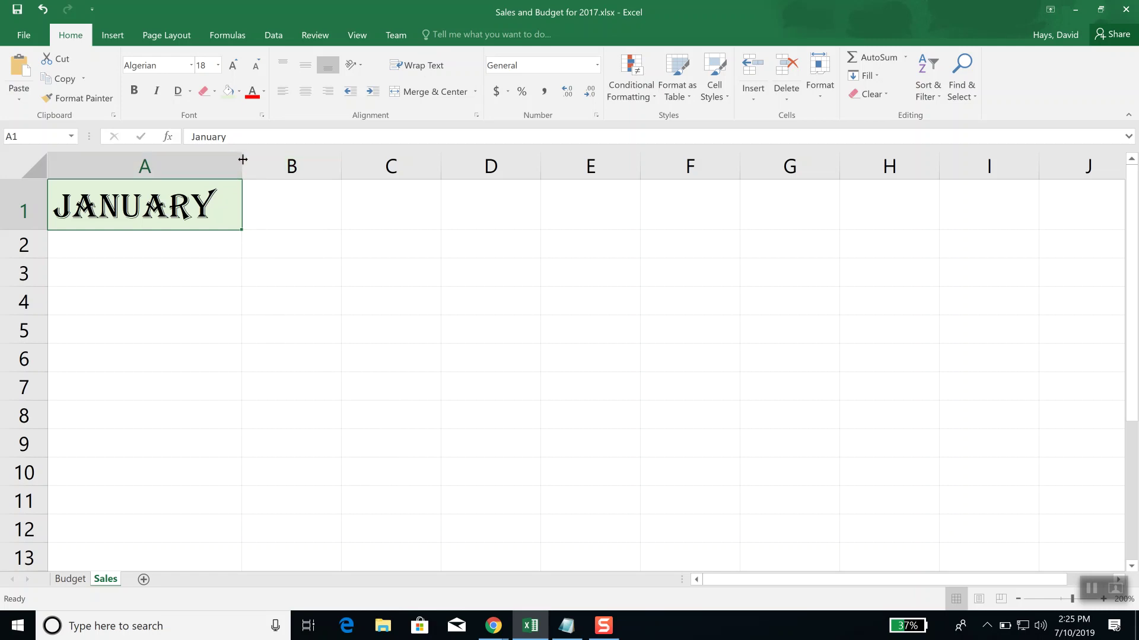
left_click(238, 159)
double_click(242, 164)
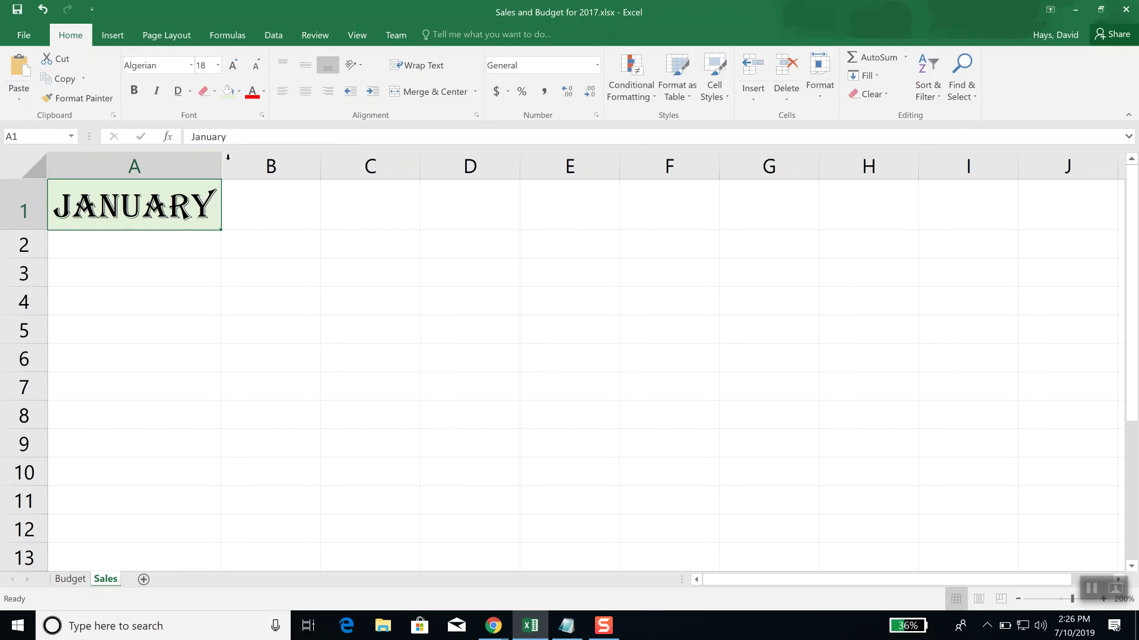
Step: Enter 'The dog ran fast today and yesterday and tomorrow' in cell A2
left_click(114, 248)
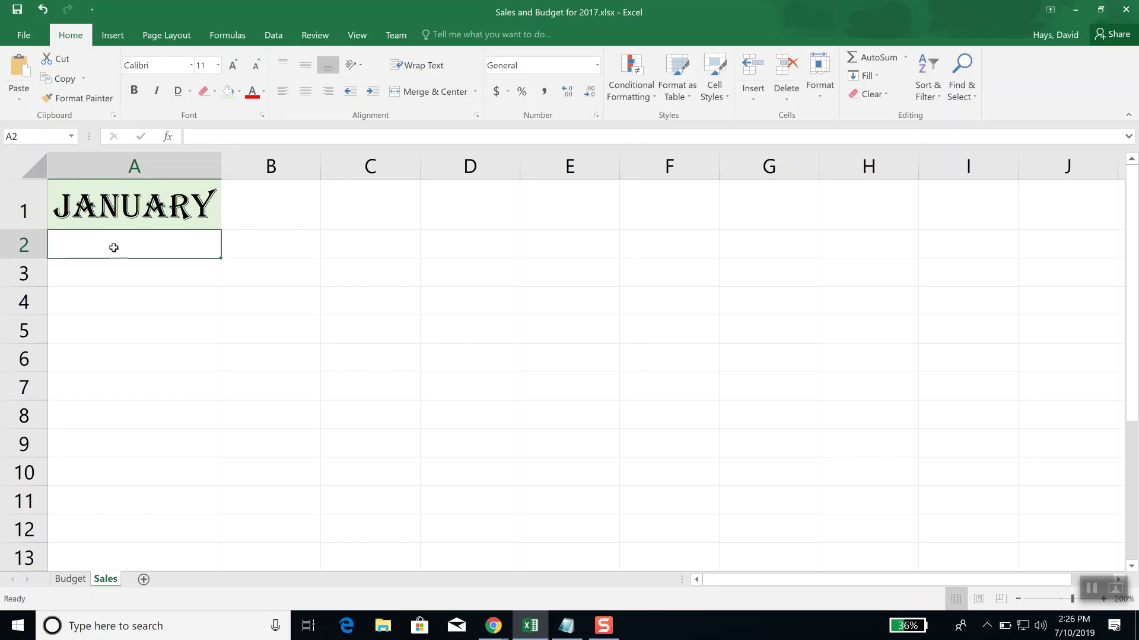
type("The dog ra")
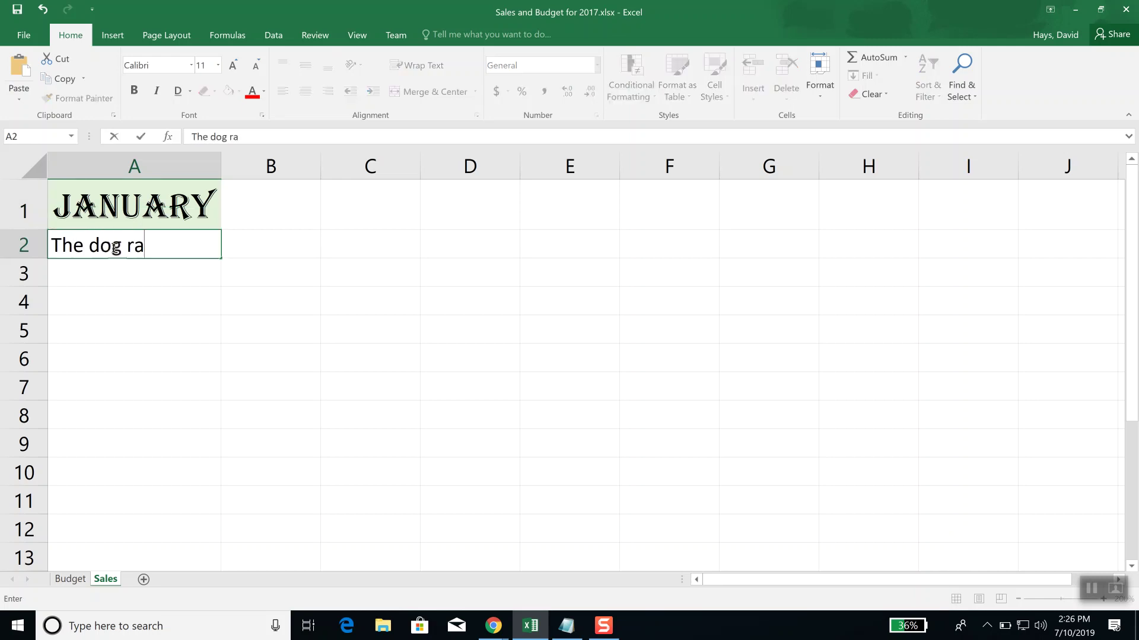
type("n fast today")
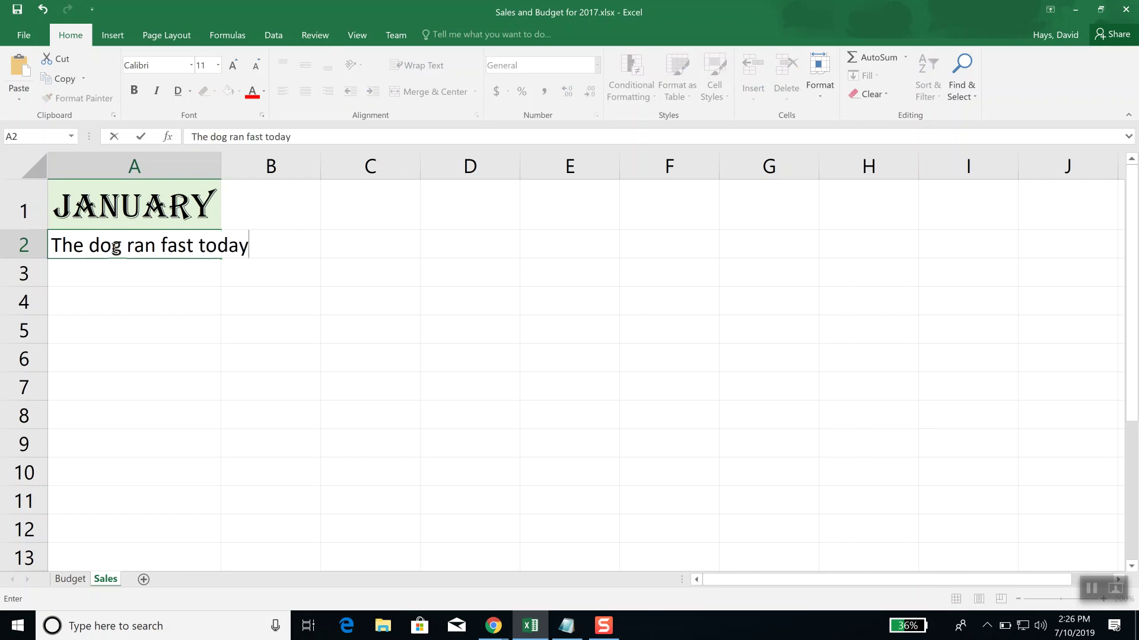
type(" and yeste")
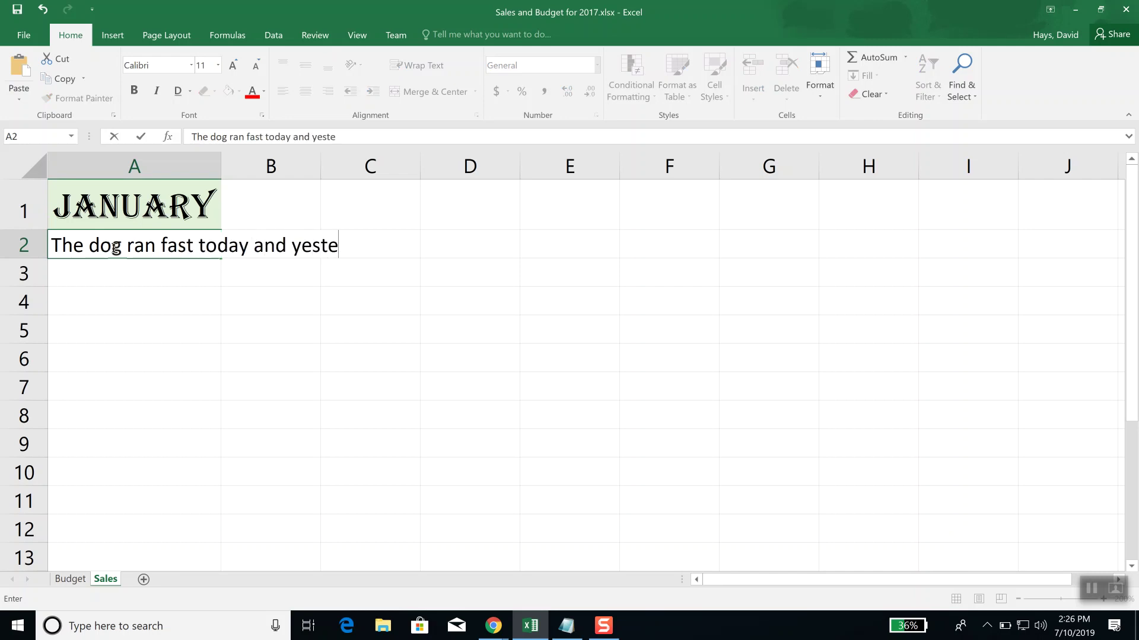
type("rday and to")
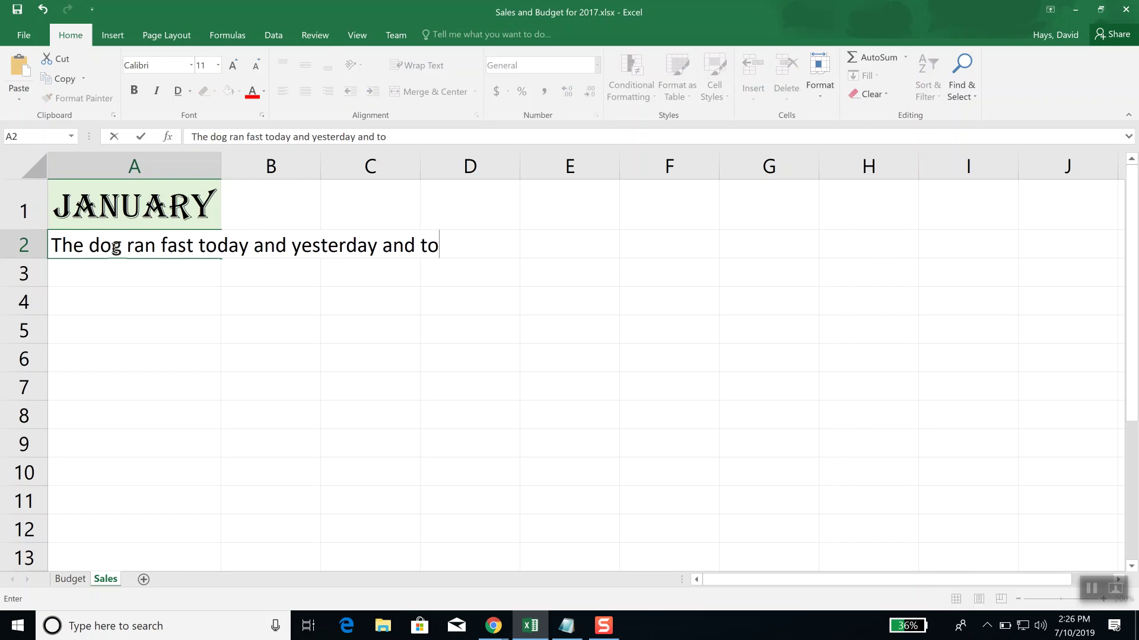
type("morrow")
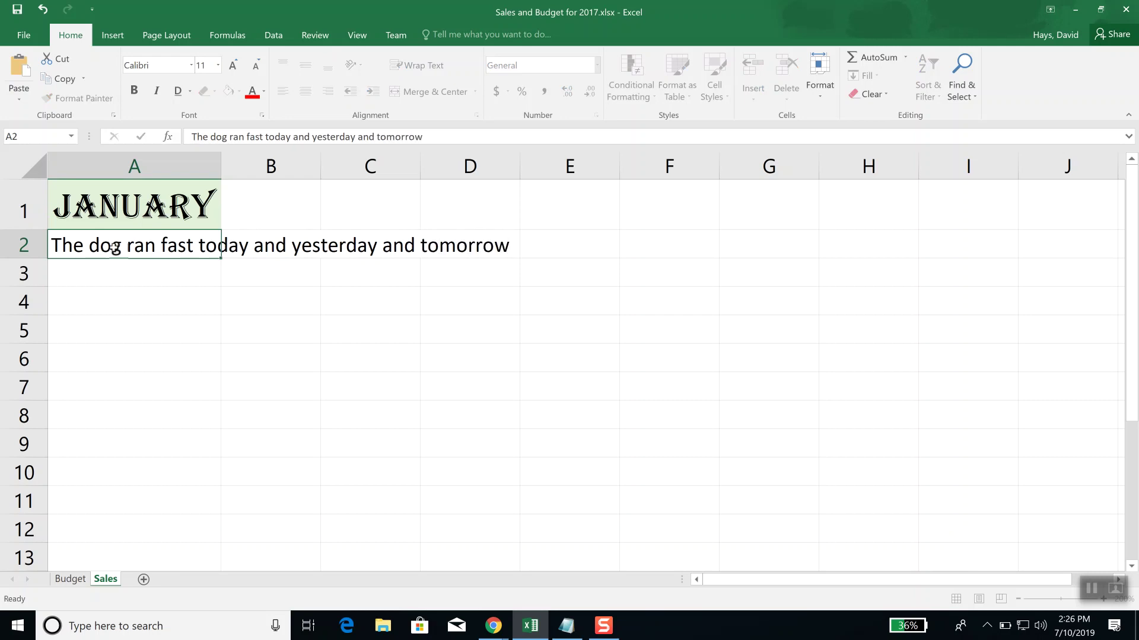
key("Return")
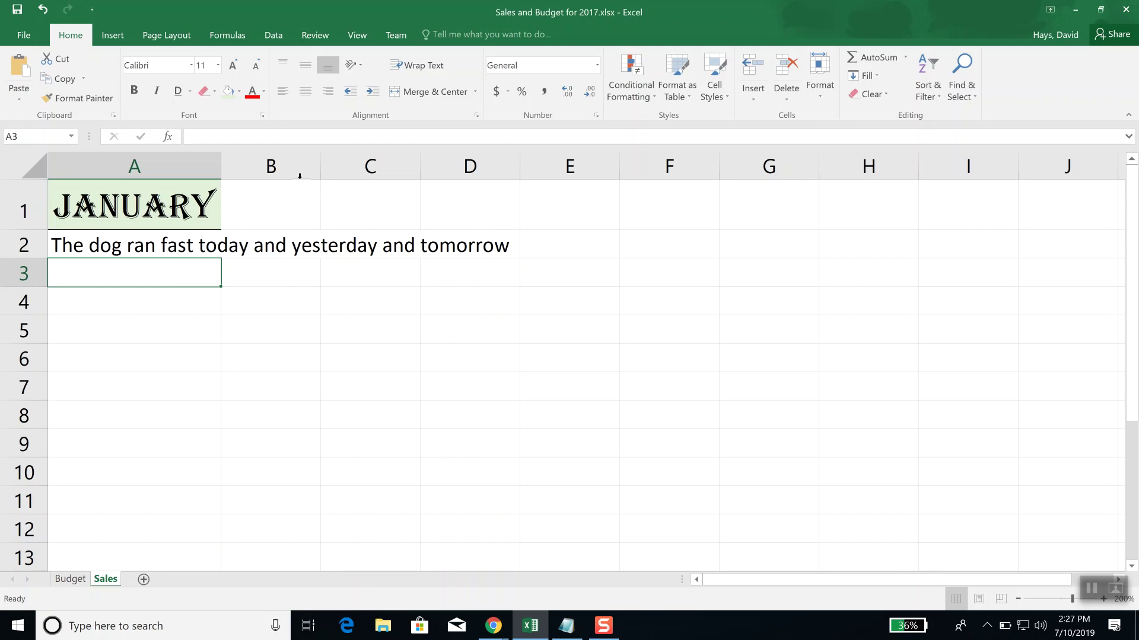
Step: AutoFit column A to the A2 sentence, then drag it back to its JANUARY-fitting width
double_click(222, 170)
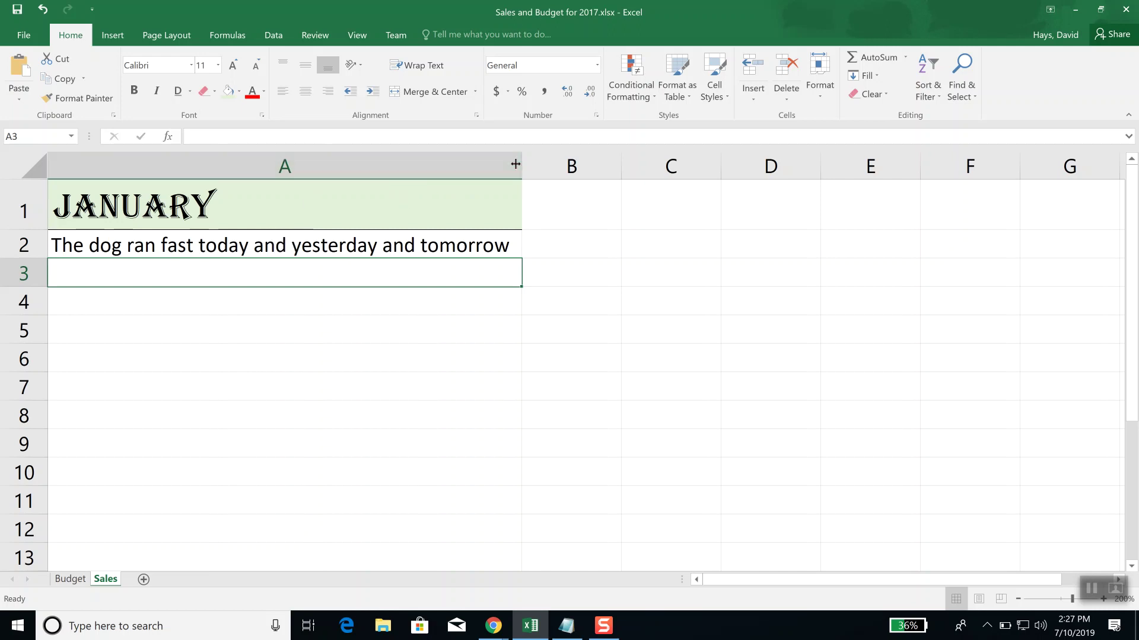
left_click_drag(520, 164, 219, 181)
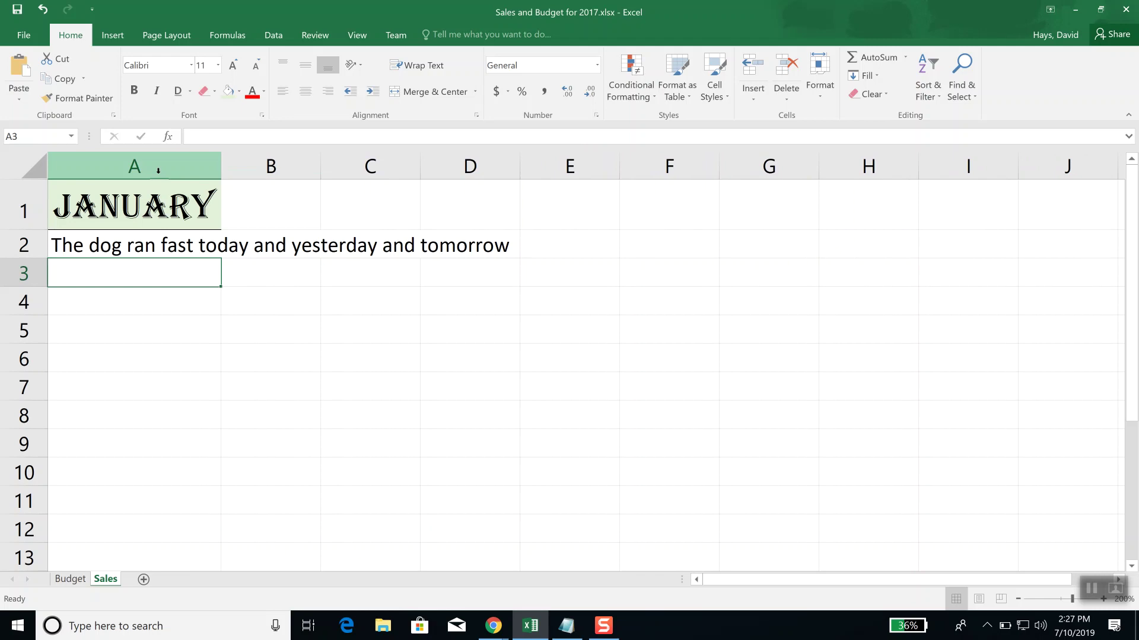
Step: Open column A's header context menu and choose Column Width
right_click(152, 172)
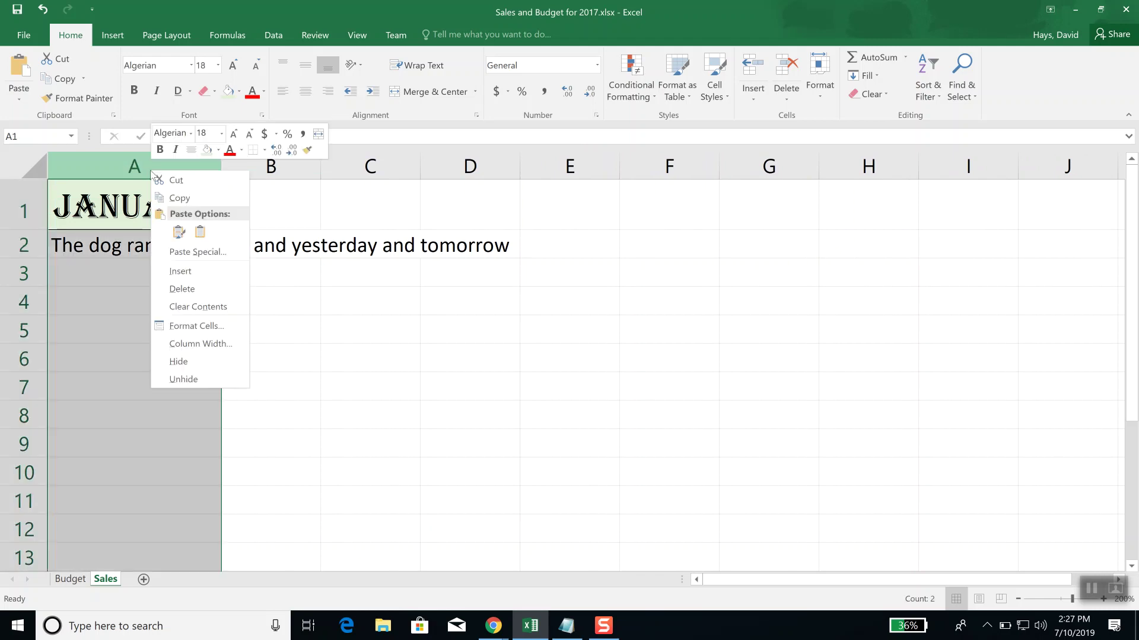
key("Escape")
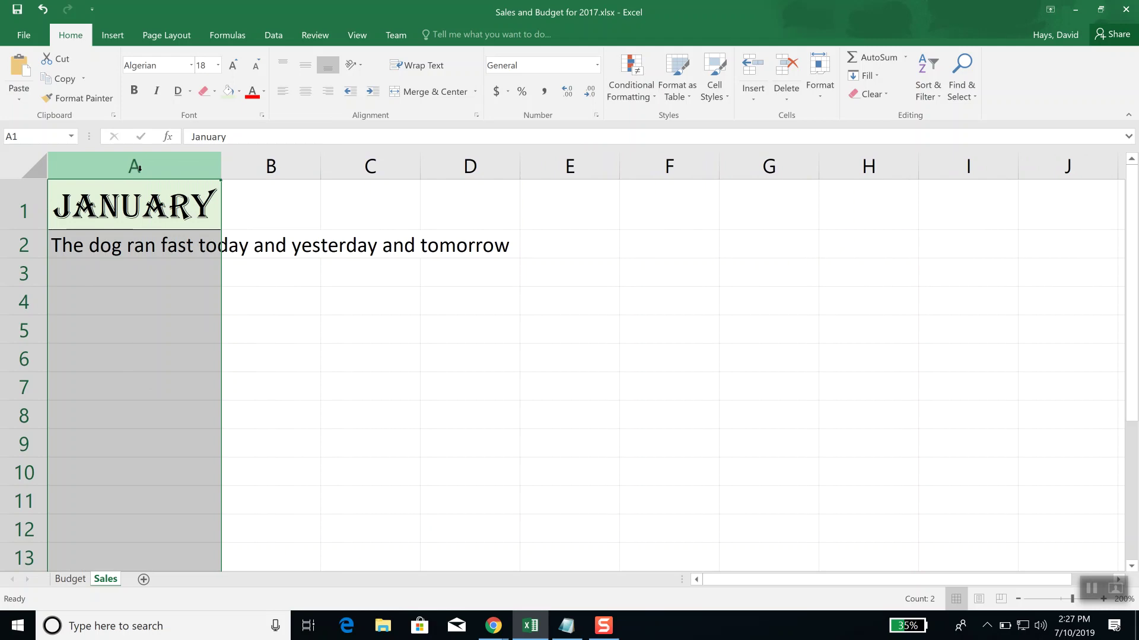
right_click(134, 169)
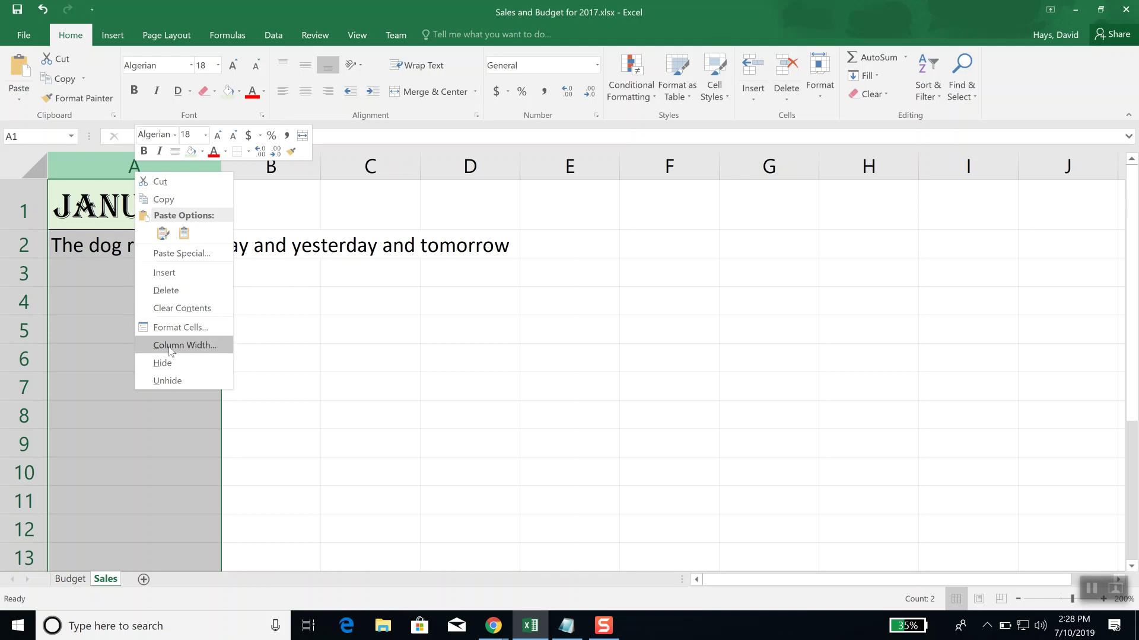
left_click(169, 346)
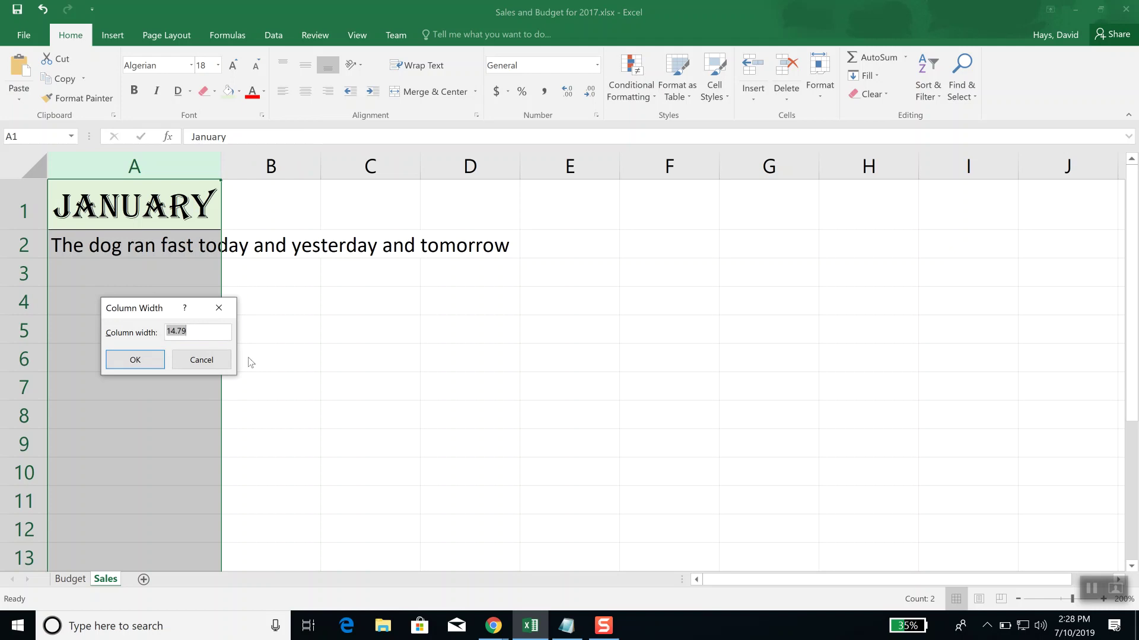
Step: Enter 15.12 as column A's width and confirm
type("15.12")
left_click(135, 361)
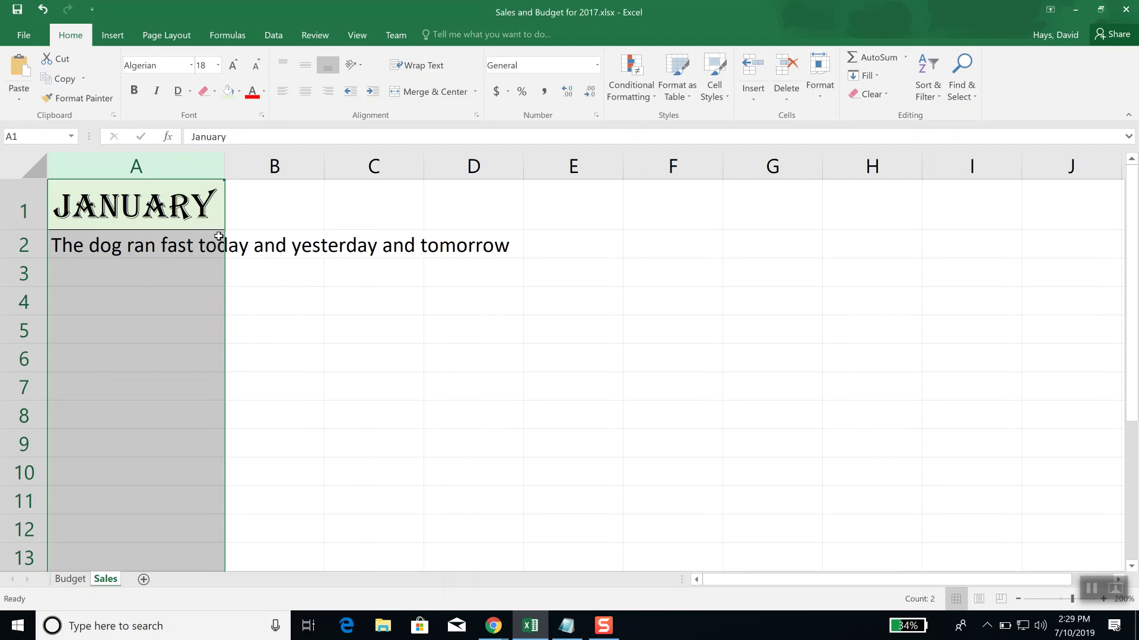
Step: Move to A3, then AutoFit column A so the whole A2 sentence fits inside it
left_click(142, 273)
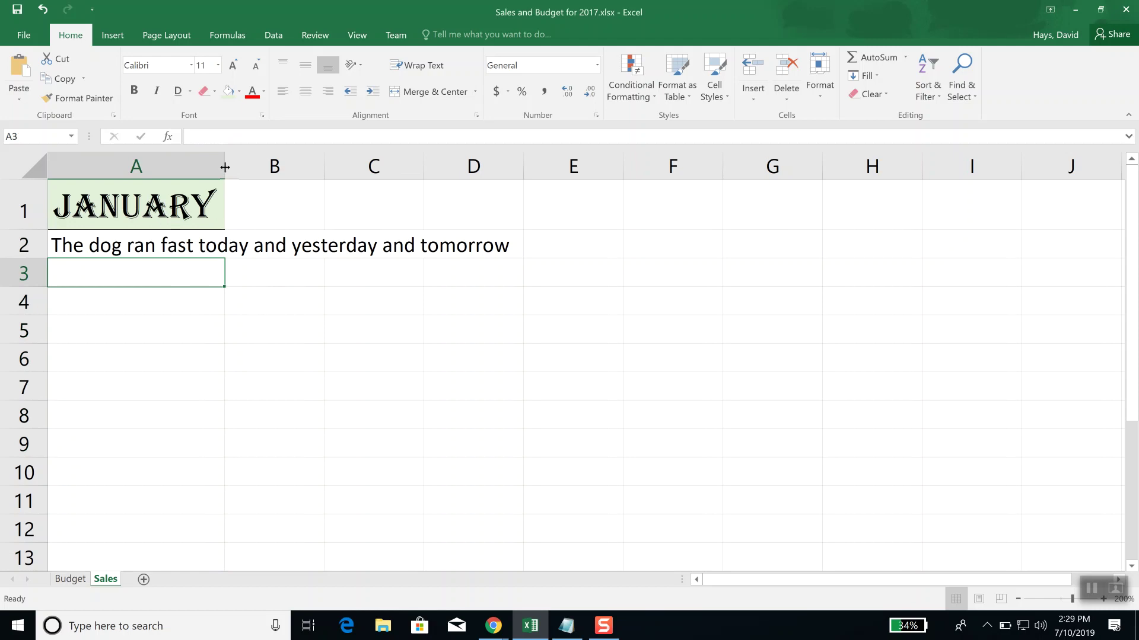
left_click_drag(224, 167, 194, 170)
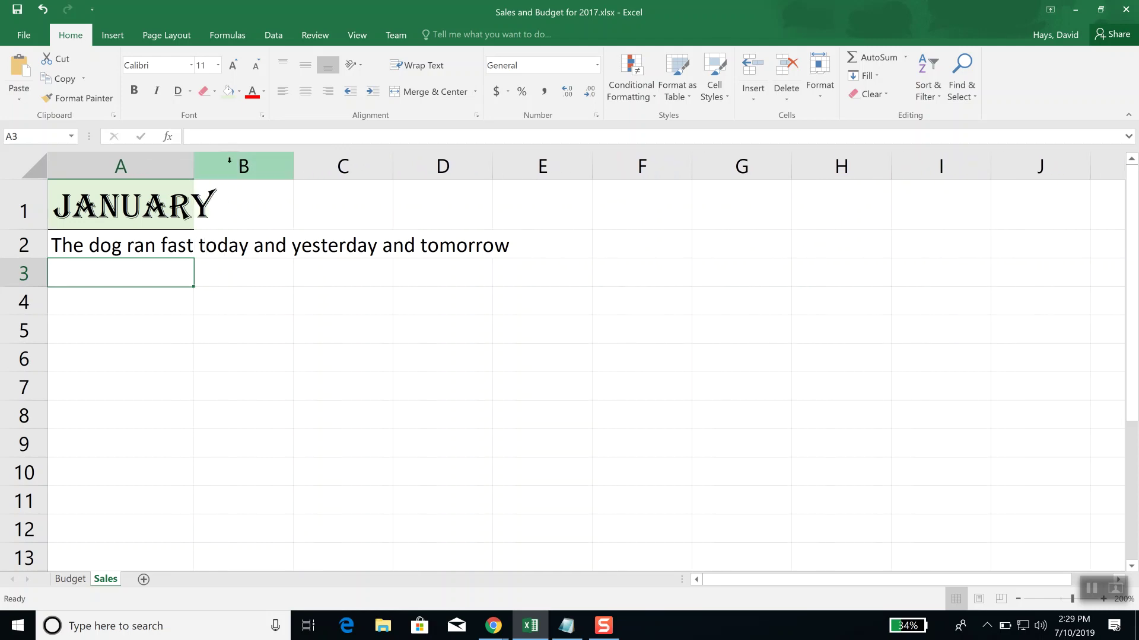
double_click(193, 164)
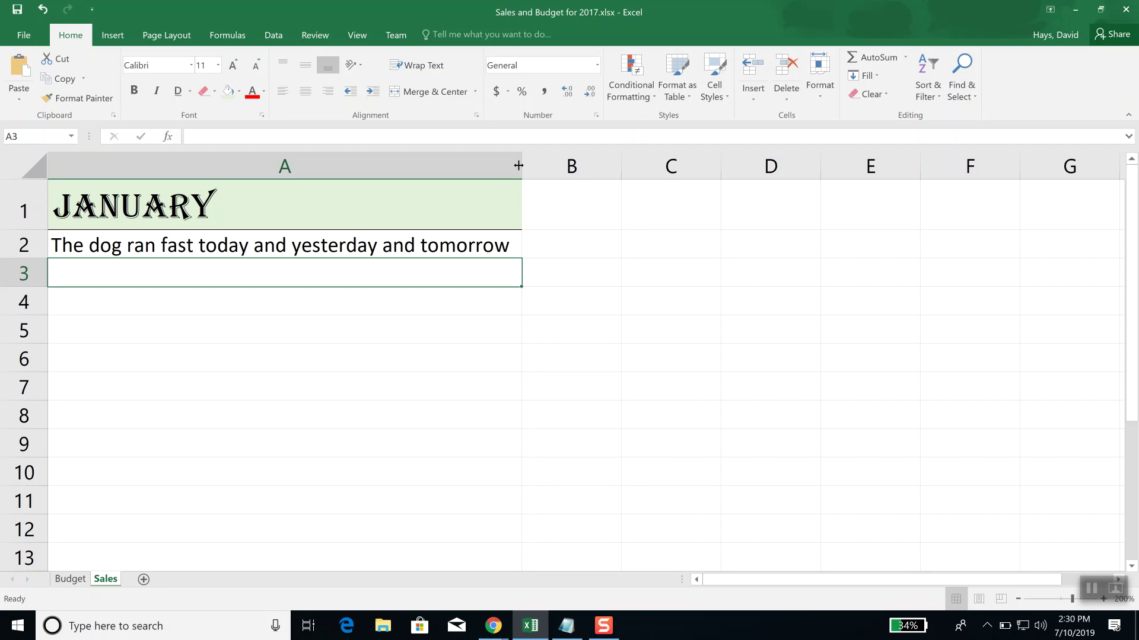
Step: Narrow column A back to width 15.12 through its Column Width option
right_click(334, 166)
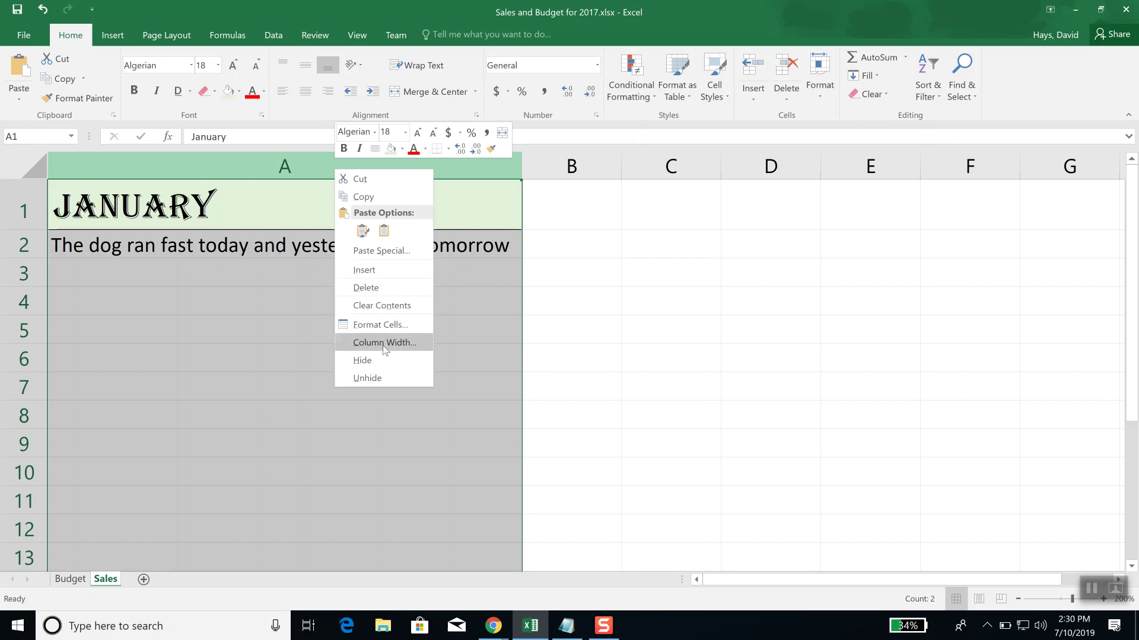
left_click(384, 344)
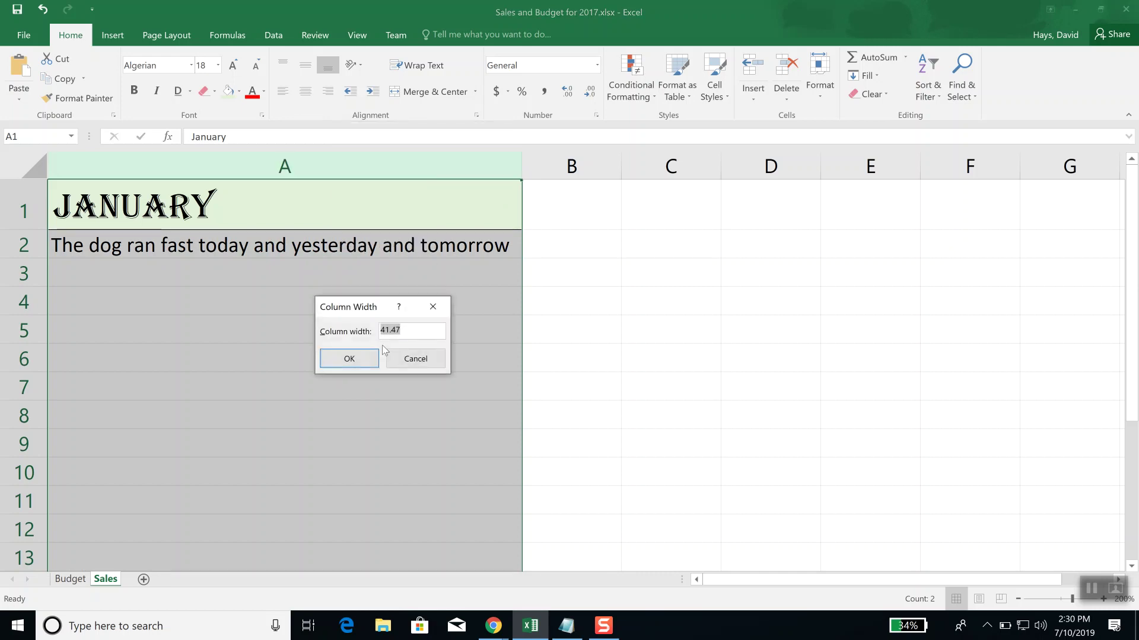
type("15.12")
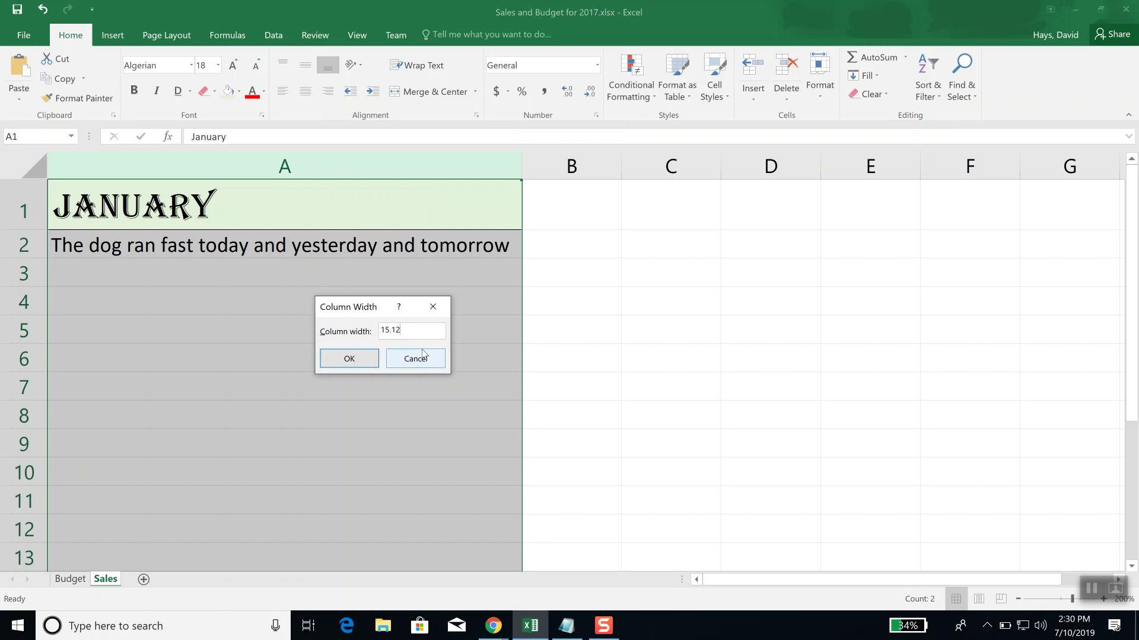
left_click(343, 359)
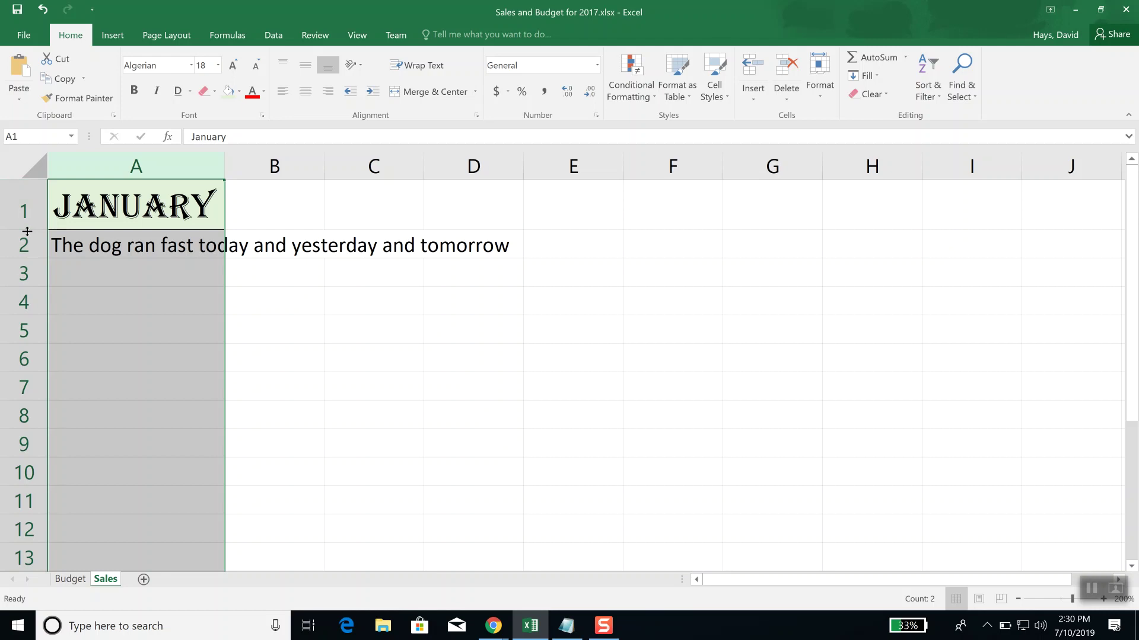
left_click_drag(27, 231, 31, 270)
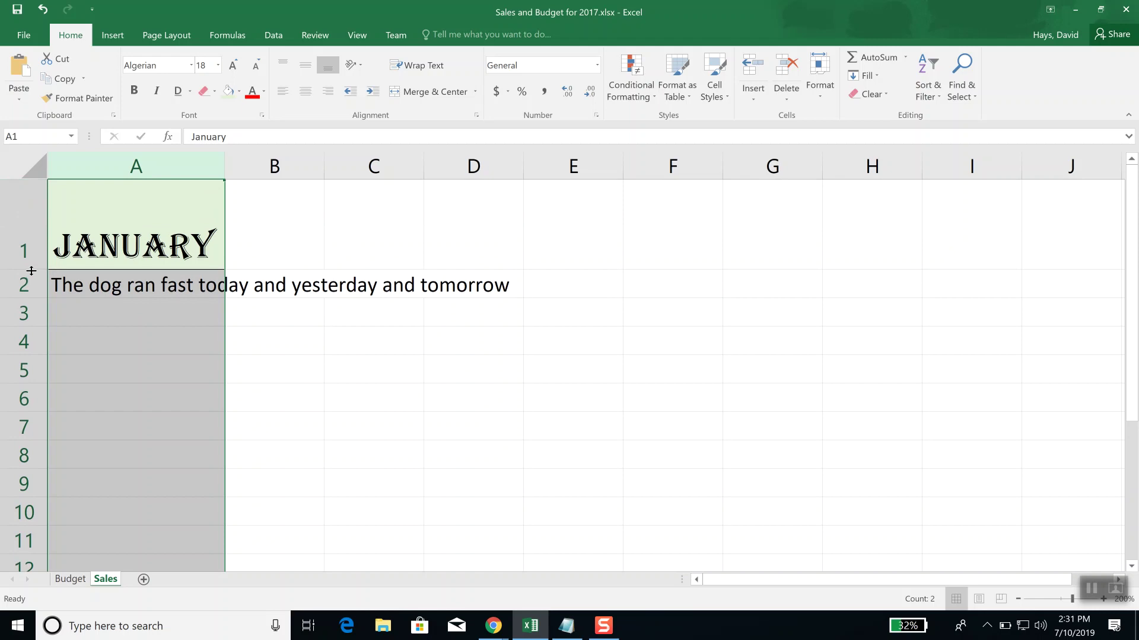
left_click(43, 14)
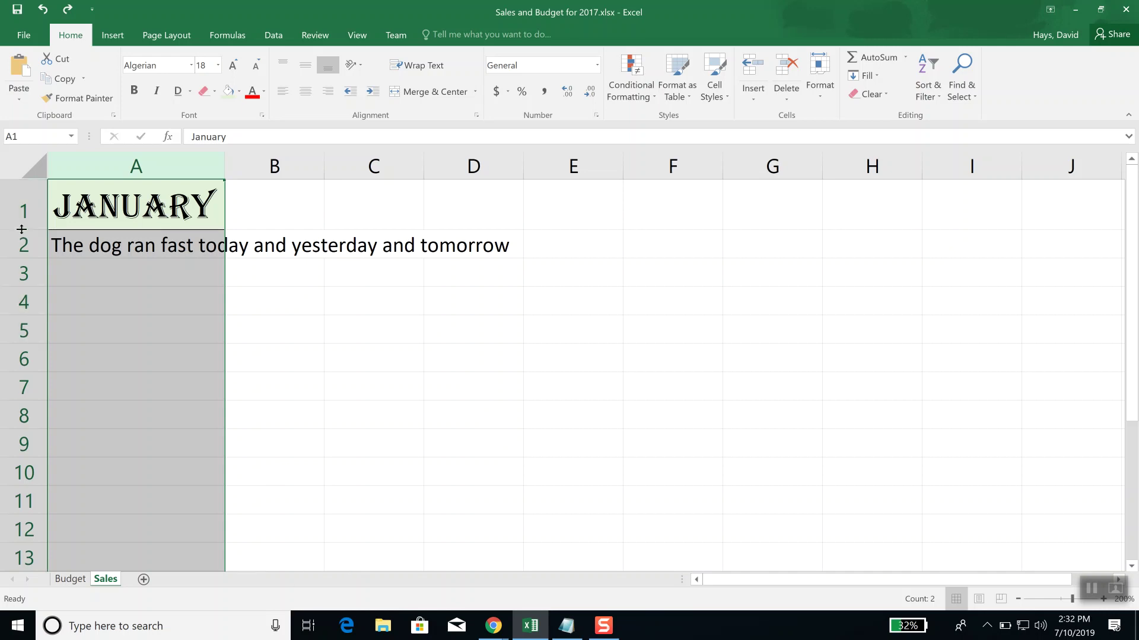
left_click_drag(22, 229, 34, 319)
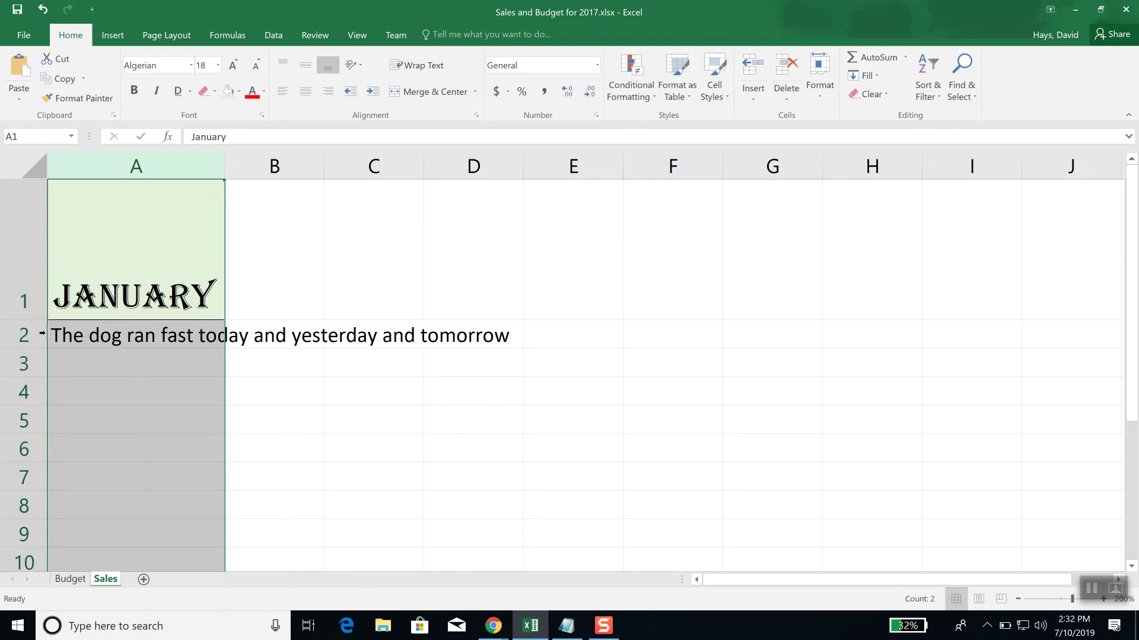
double_click(29, 320)
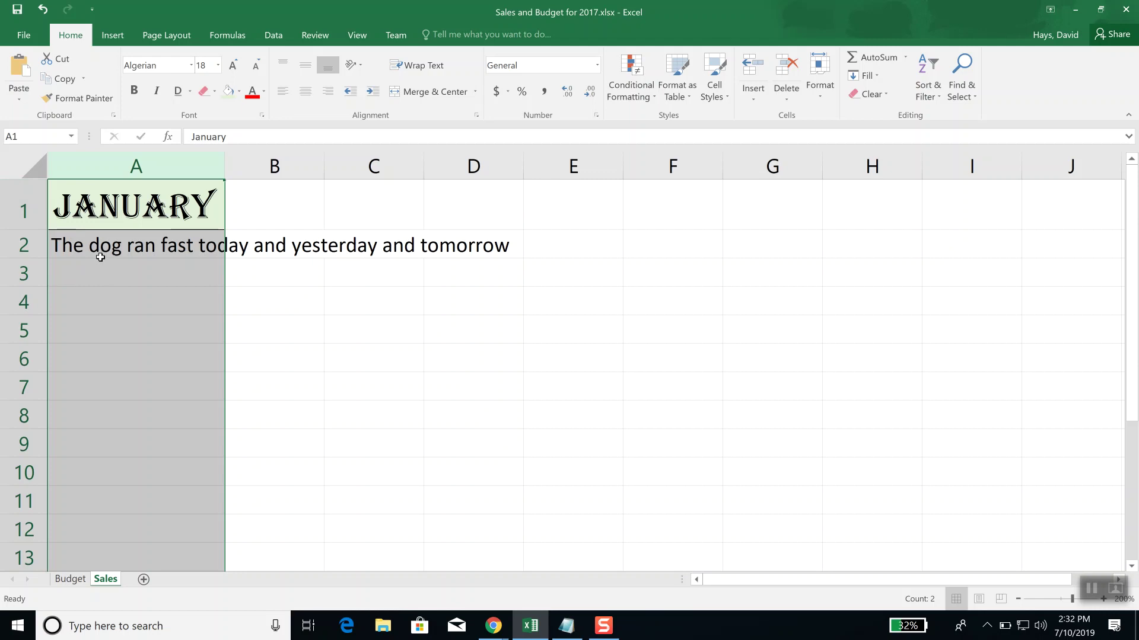
Step: Give row 1 a height of 27.13 through Row Height, leaving cell A3 selected
left_click(28, 206)
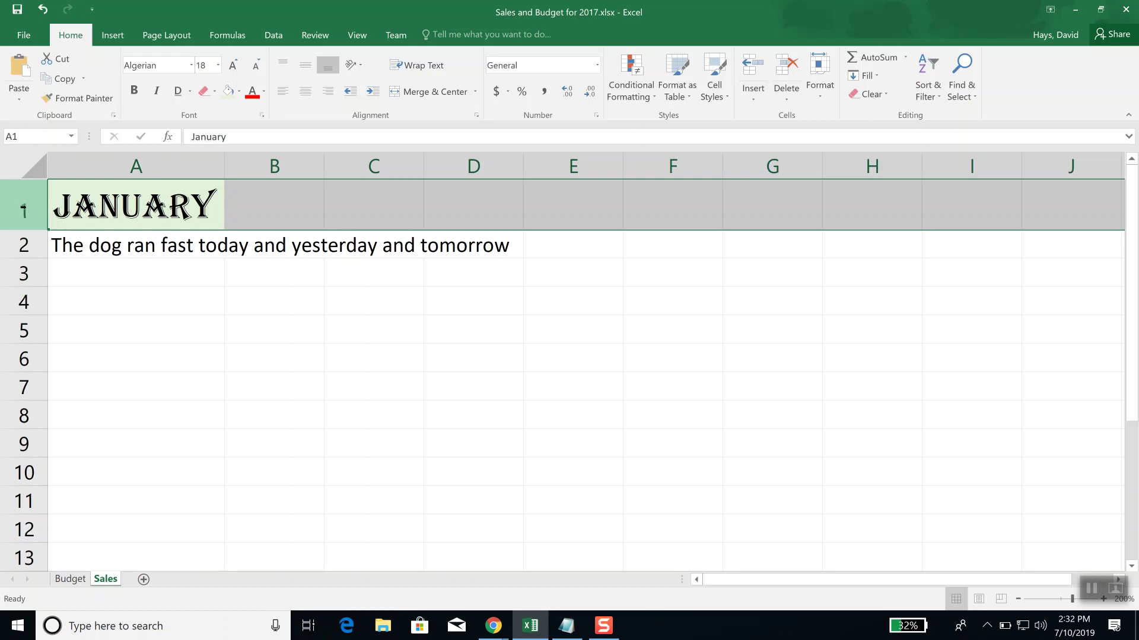
right_click(25, 207)
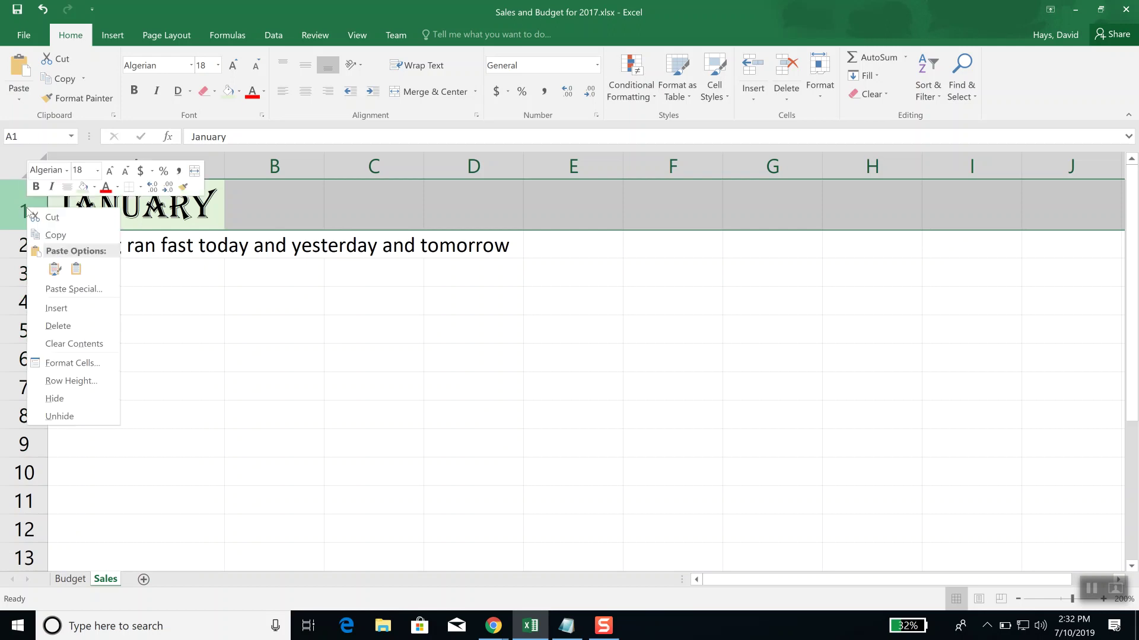
left_click(71, 381)
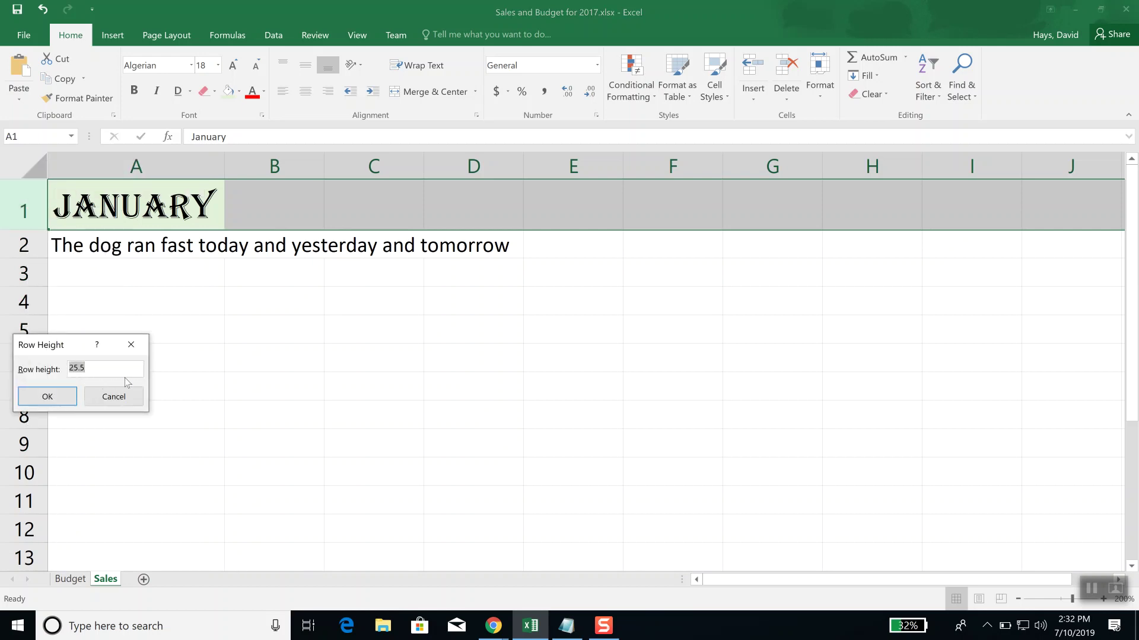
type("27.13")
key("Return")
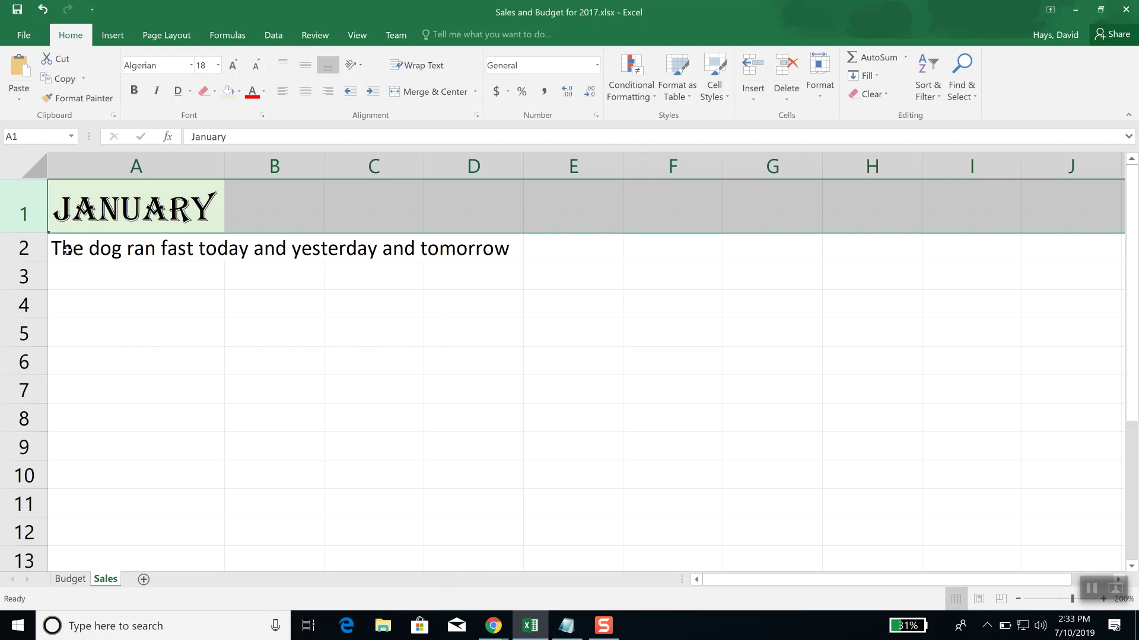
left_click(84, 271)
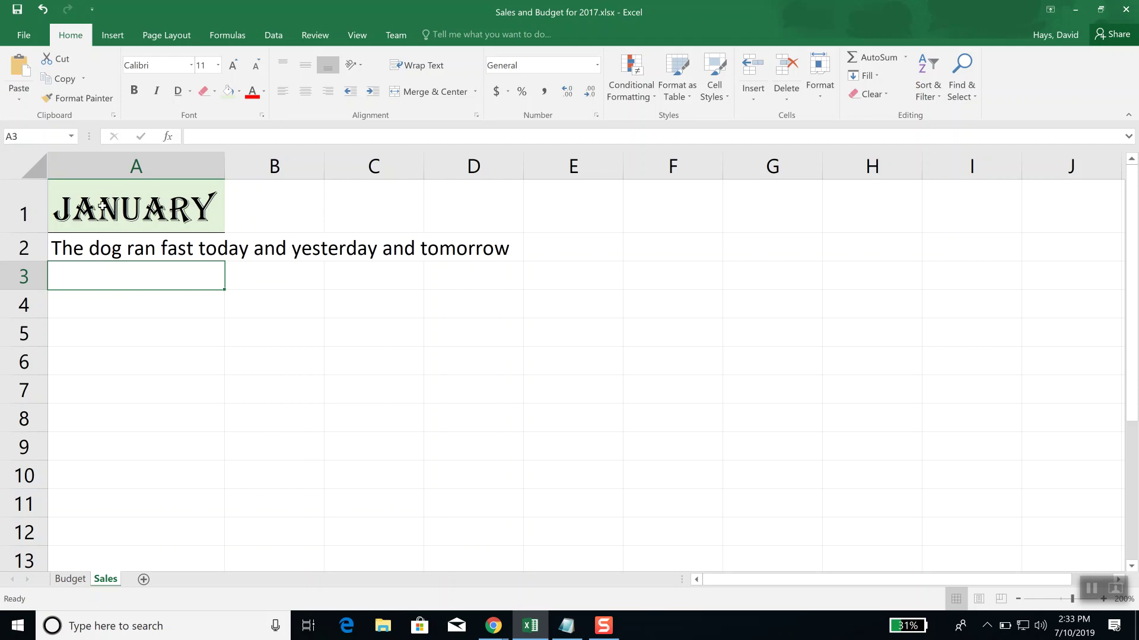
Step: Change row 1's height to 30.1 in the Row Height dialog, after one cancelled attempt
right_click(23, 213)
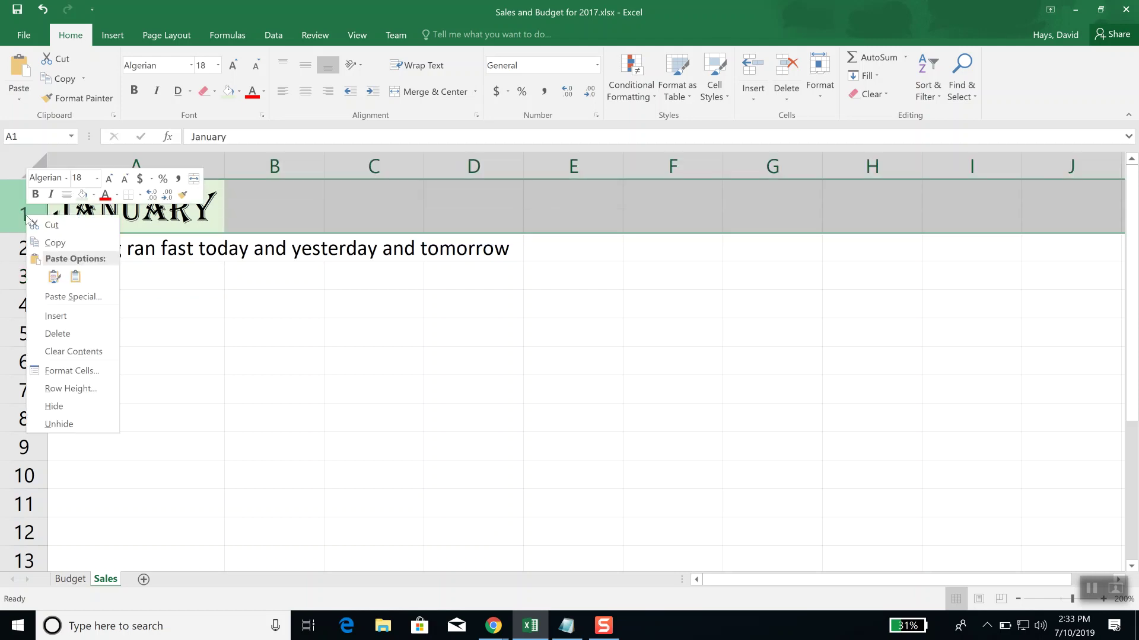
left_click(88, 389)
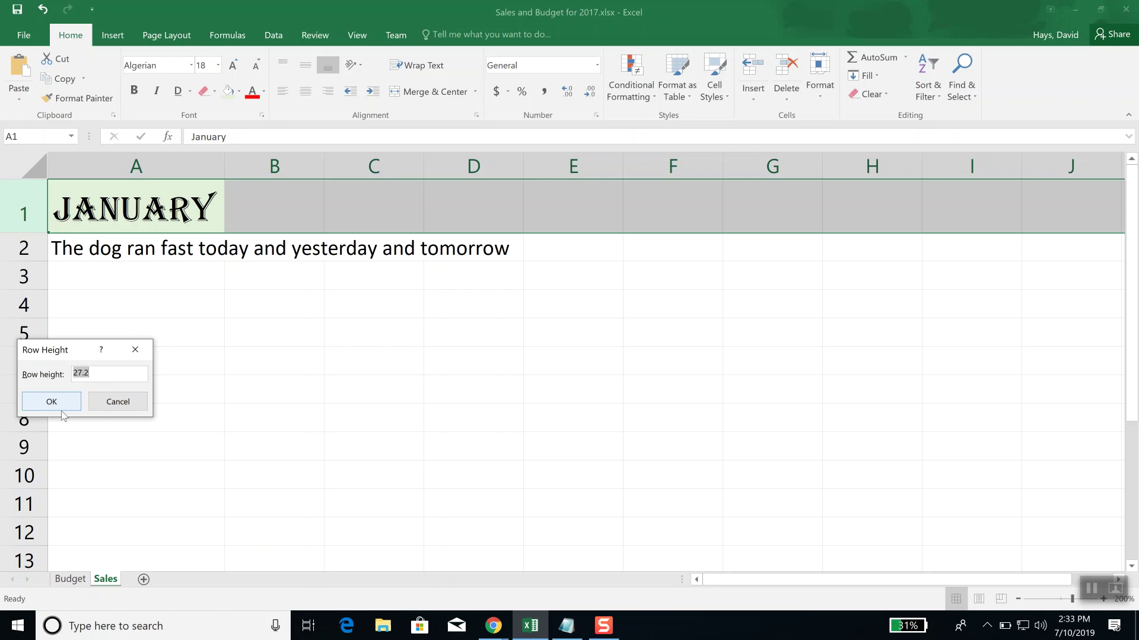
left_click(121, 400)
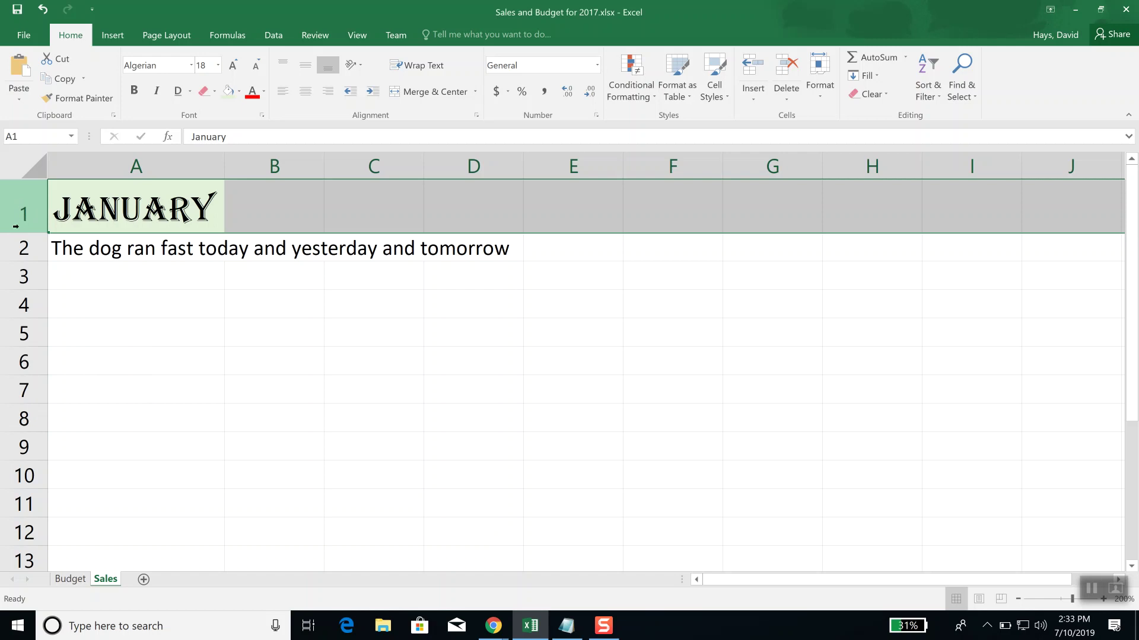
right_click(24, 215)
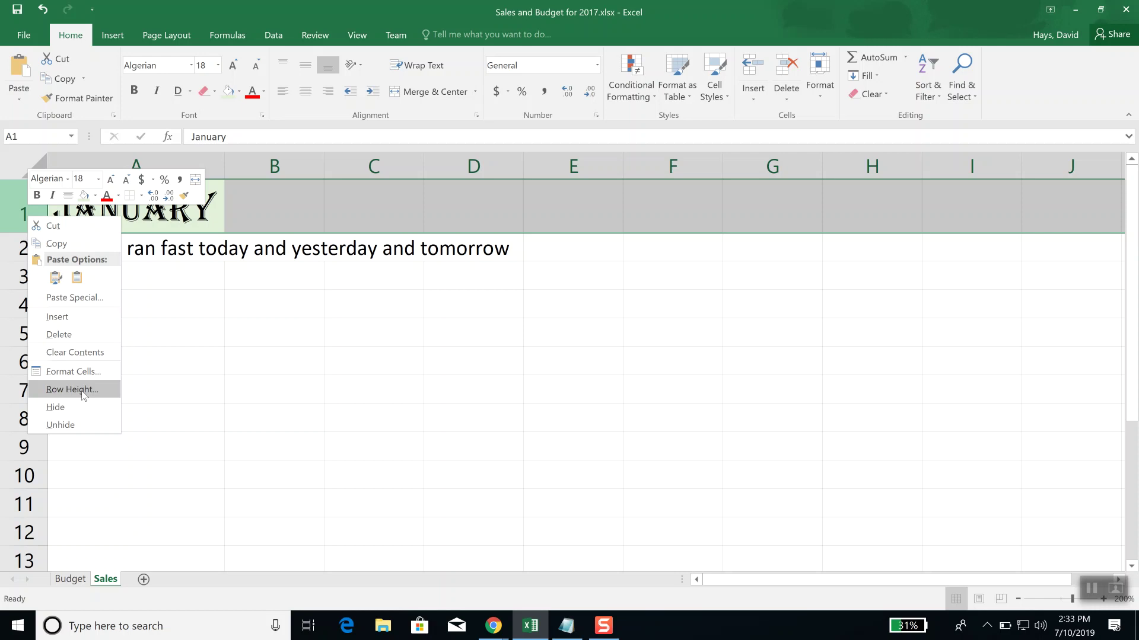
left_click(83, 389)
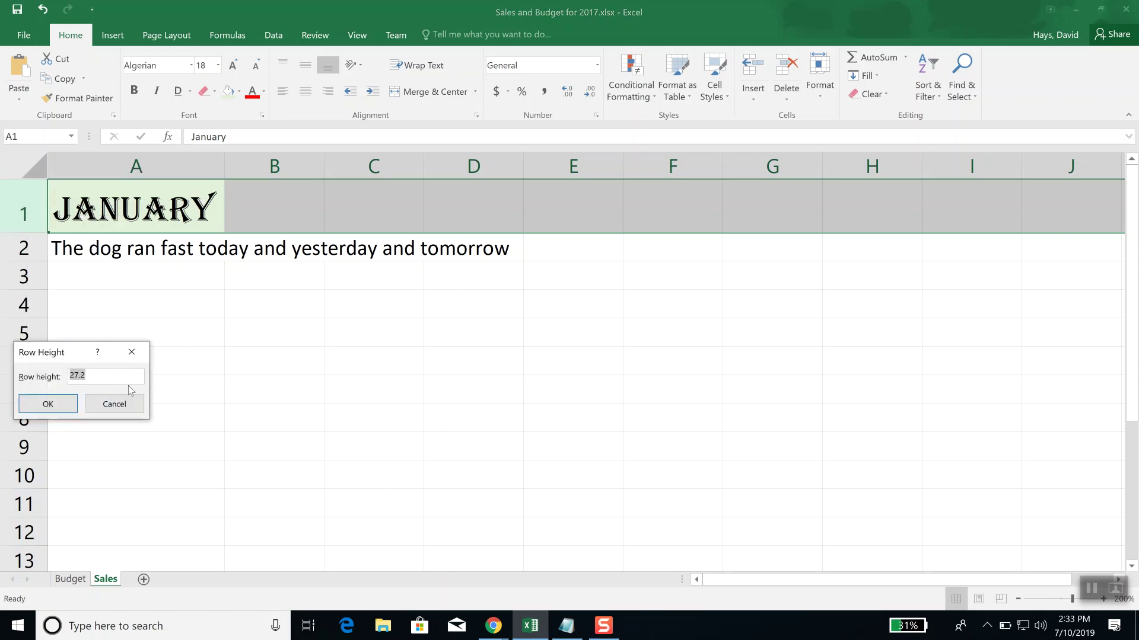
type("30.1")
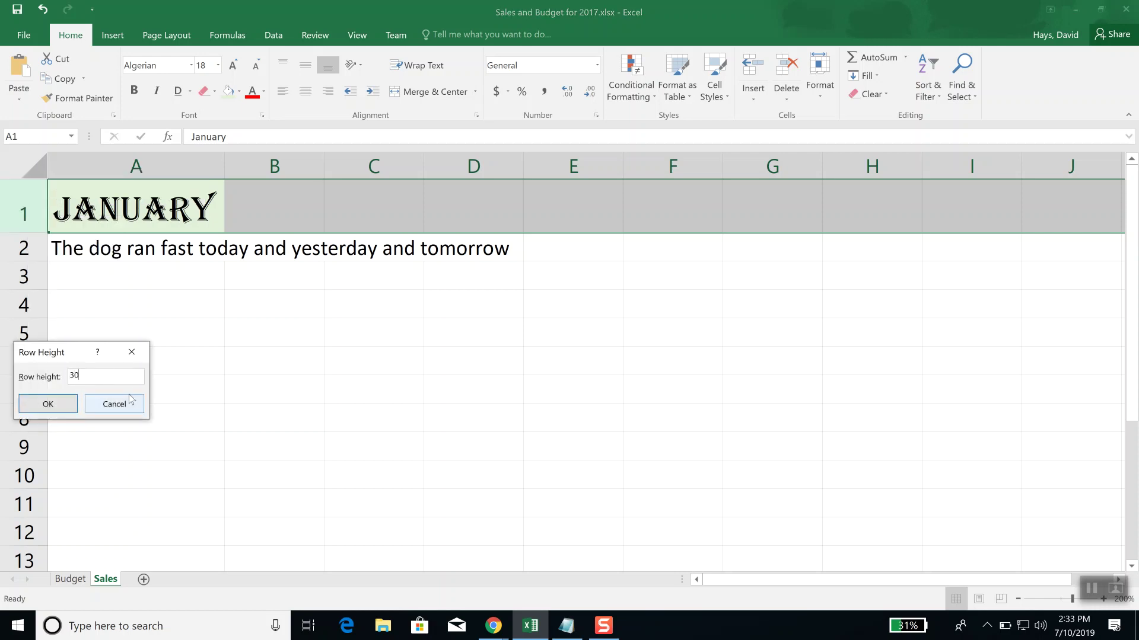
left_click(56, 405)
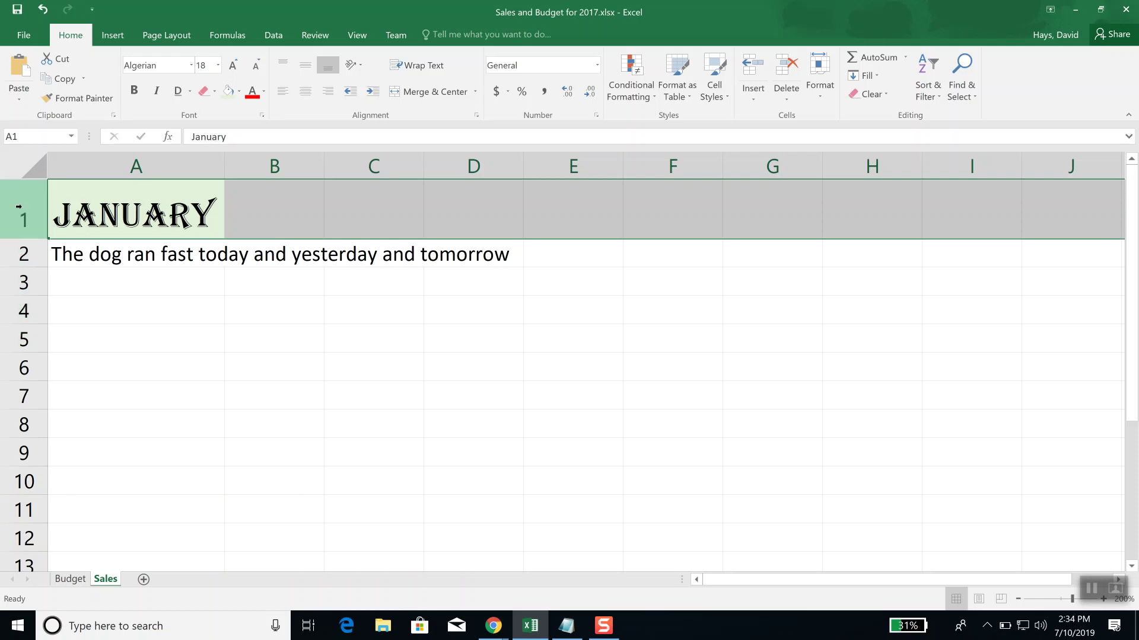
Step: Select rows 1 through 7 and drag a row boundary down to give them one taller height
left_click(66, 285)
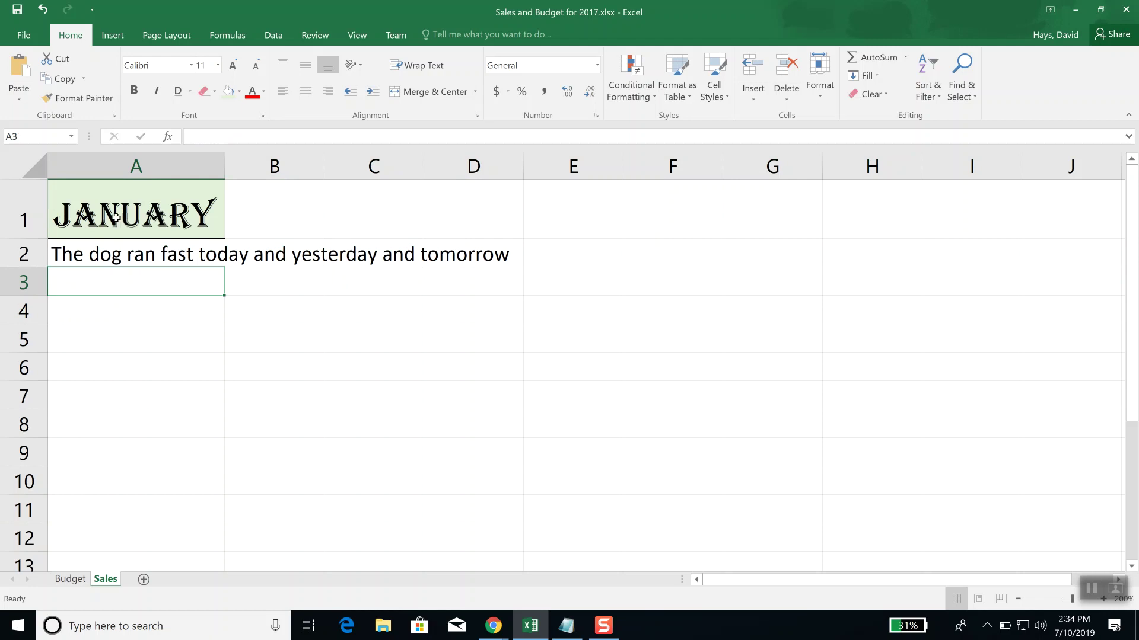
left_click(29, 219)
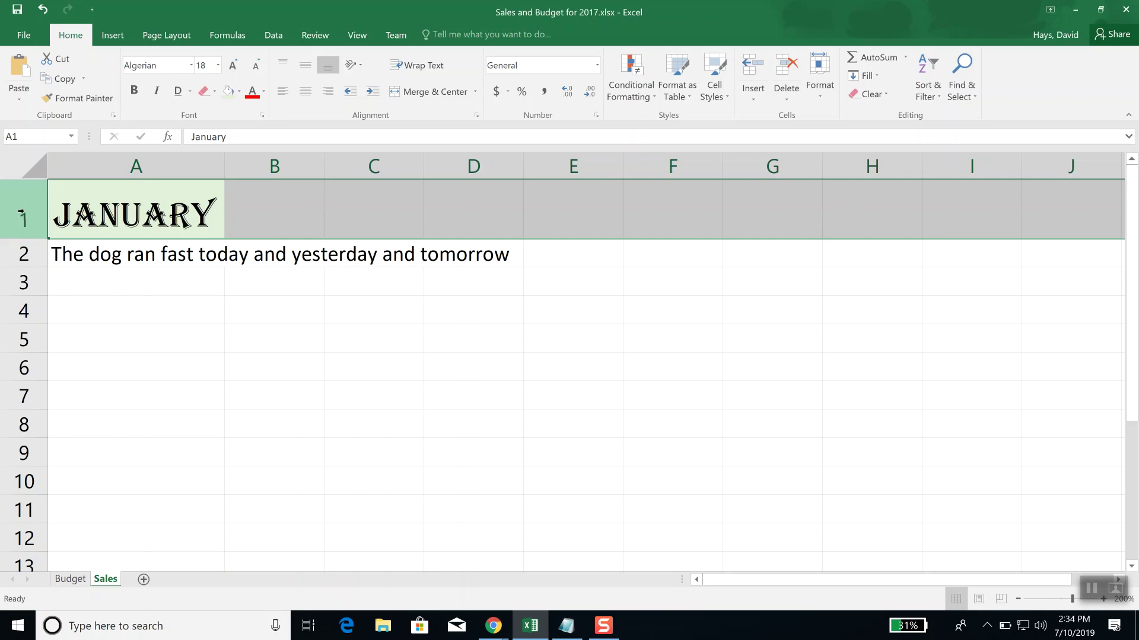
left_click_drag(19, 212, 18, 416)
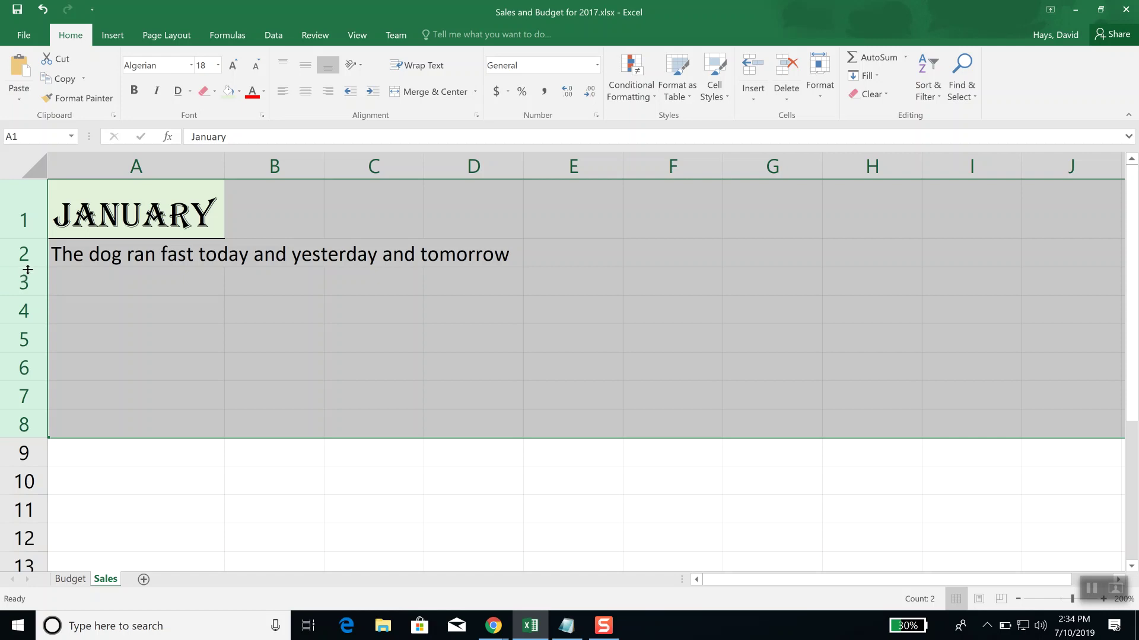
left_click_drag(28, 269, 32, 302)
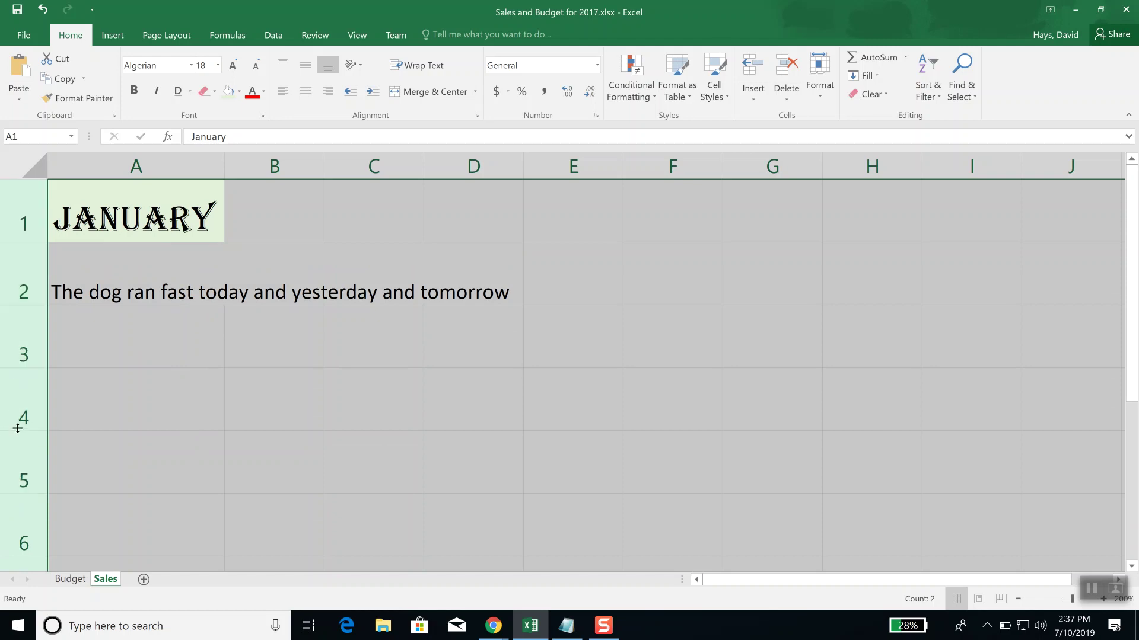
Step: Give the selected rows 1–8 a row height of 15.6 through the Row Height dialog
right_click(23, 276)
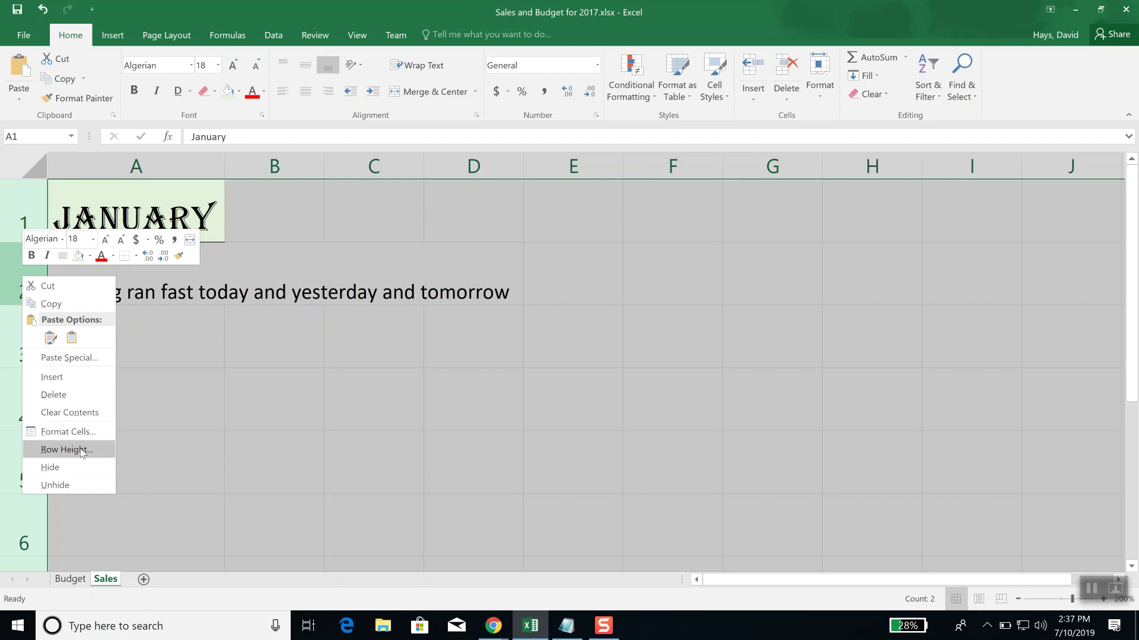
left_click(59, 450)
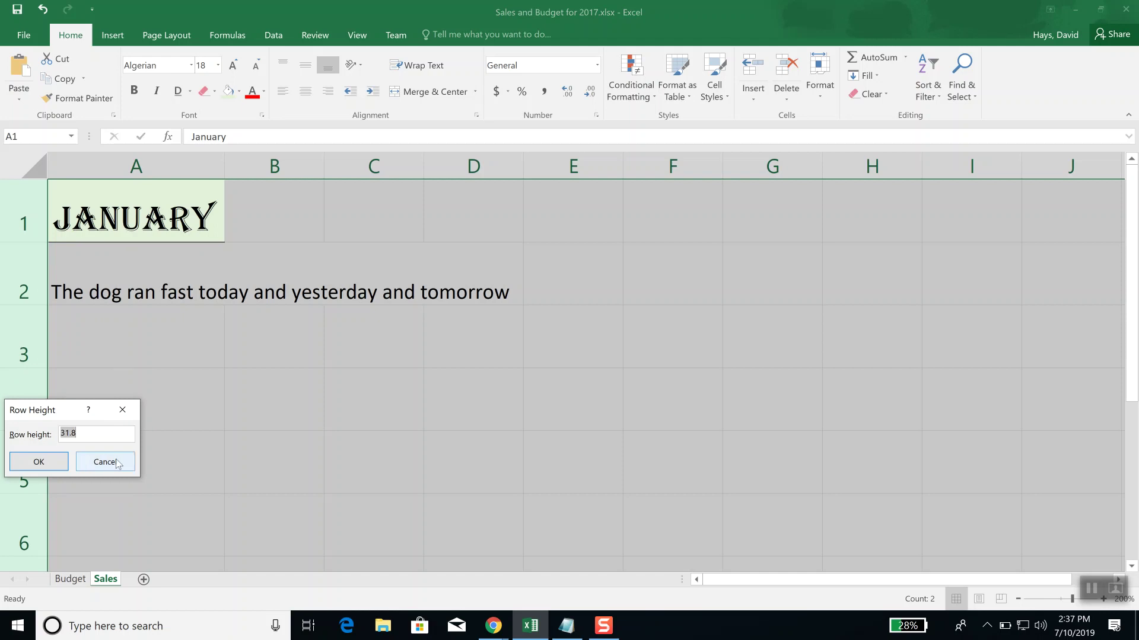
type("15.6")
left_click(47, 468)
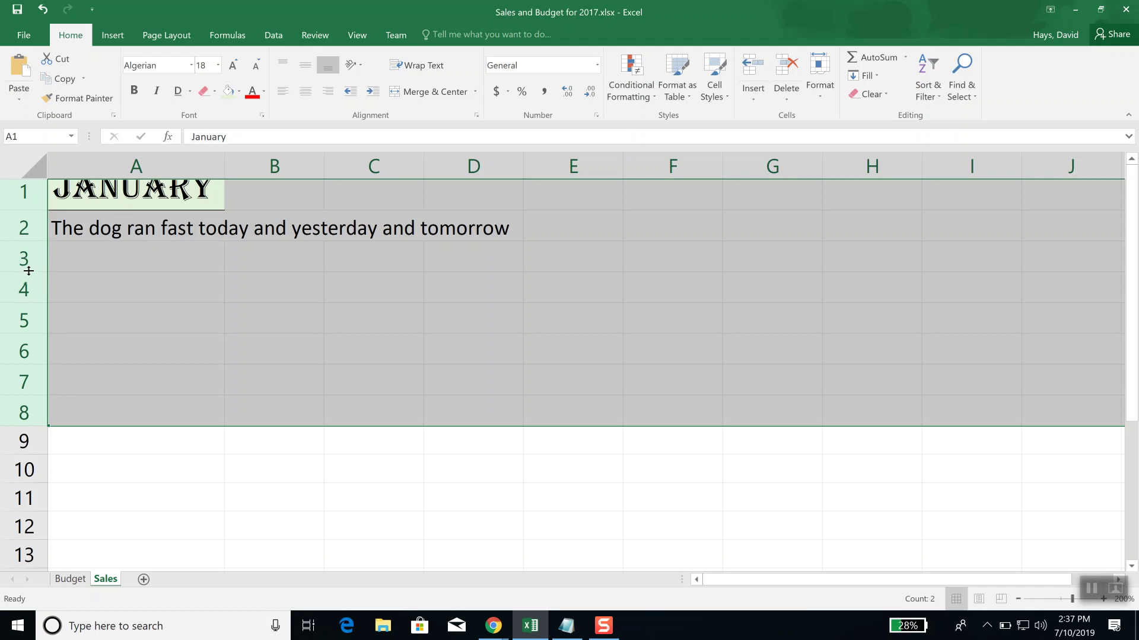
Step: AutoFit rows 1–8 so JANUARY shows in full, then deselect by clicking A2
double_click(29, 271)
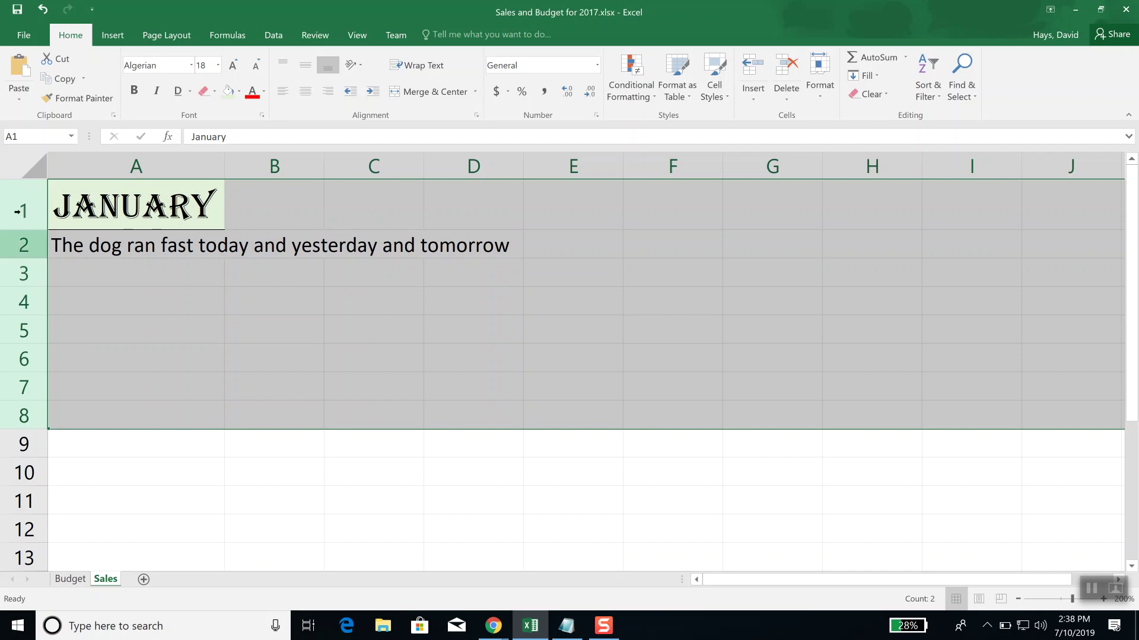
left_click(74, 249)
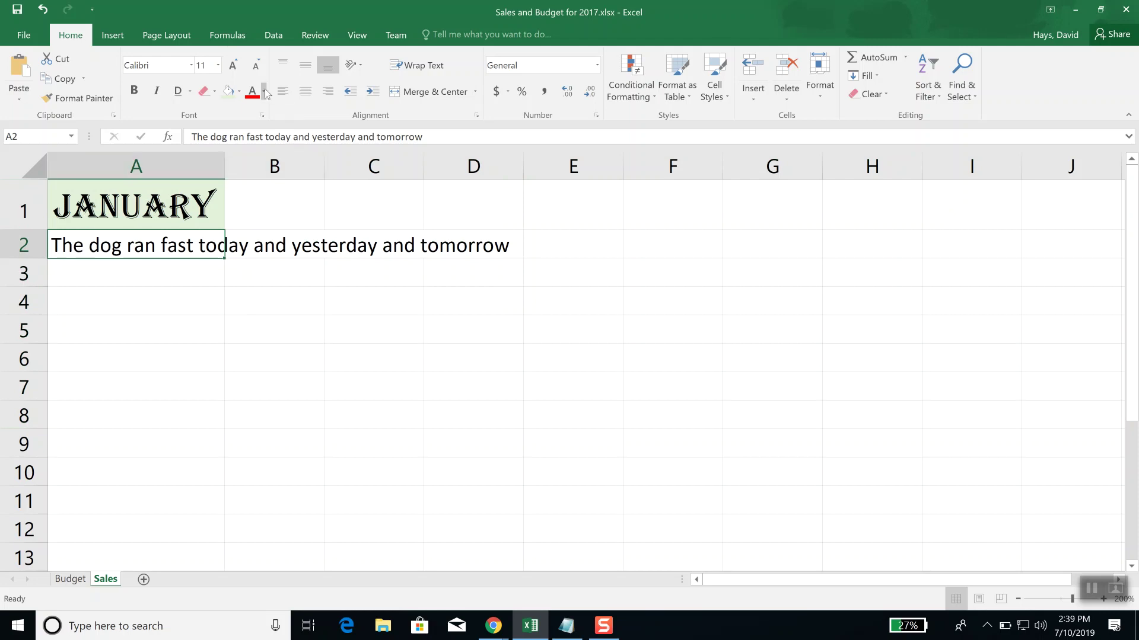
Step: Select the JANUARY cell A1 and show the Fill Color palette
left_click(112, 205)
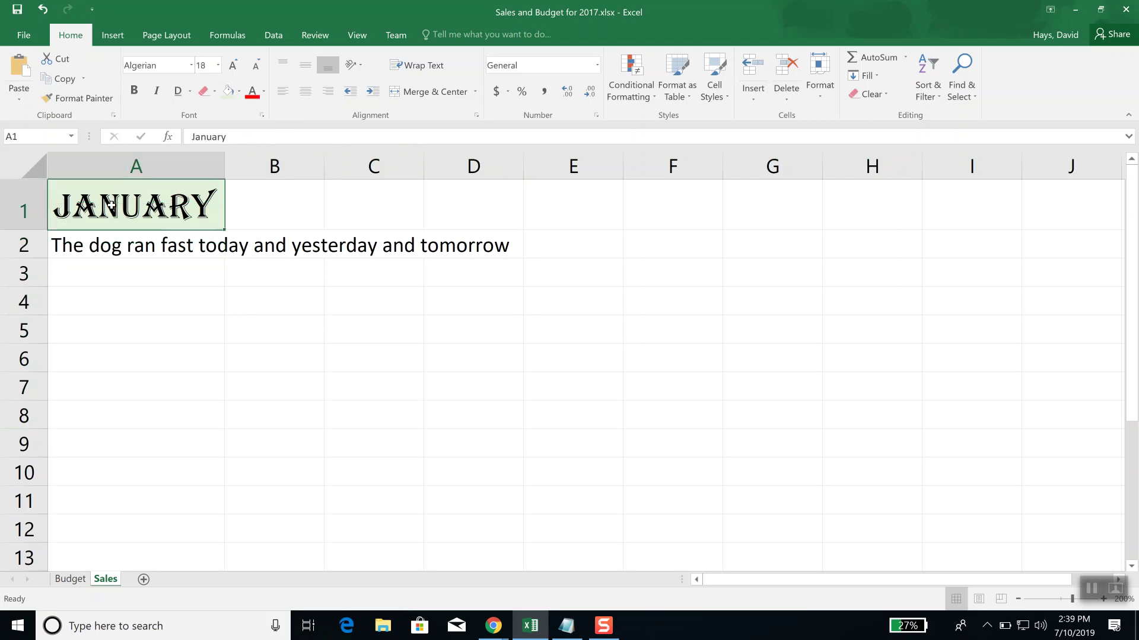
left_click(241, 92)
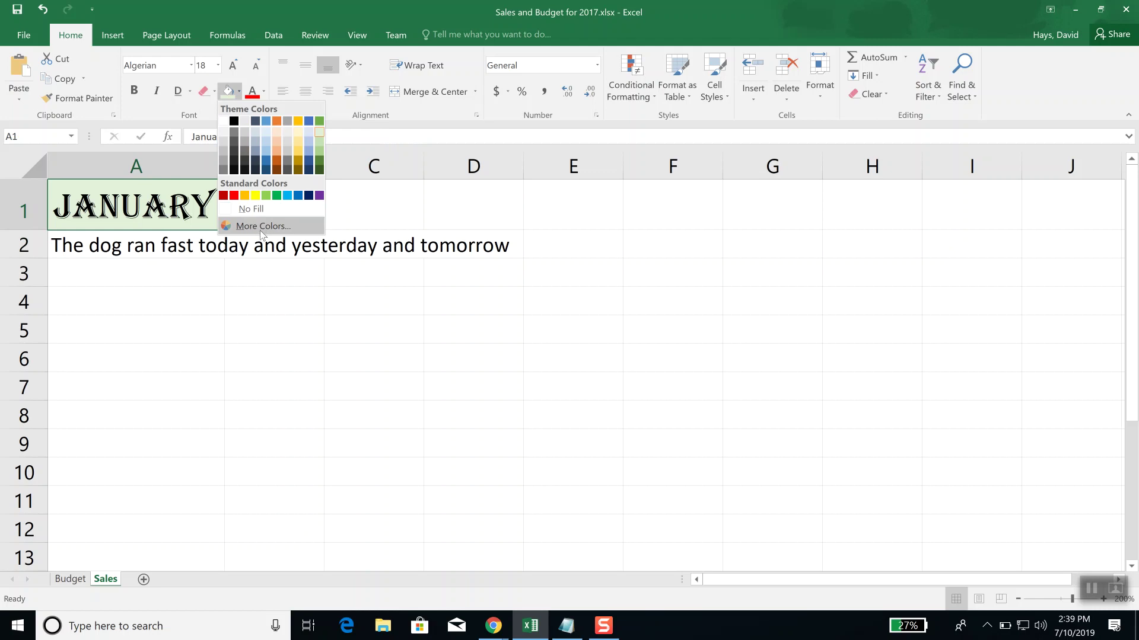
Step: Open More Colors, enlarge and raise the Colors dialog, and compare the Standard and Custom tabs
left_click(260, 226)
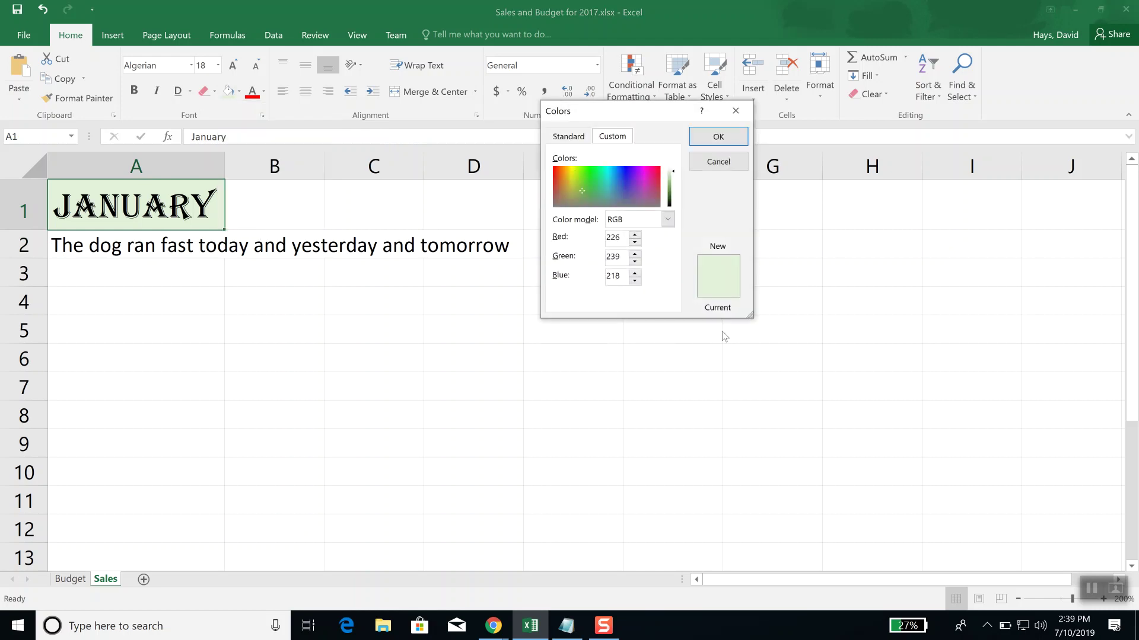
left_click_drag(750, 316, 989, 559)
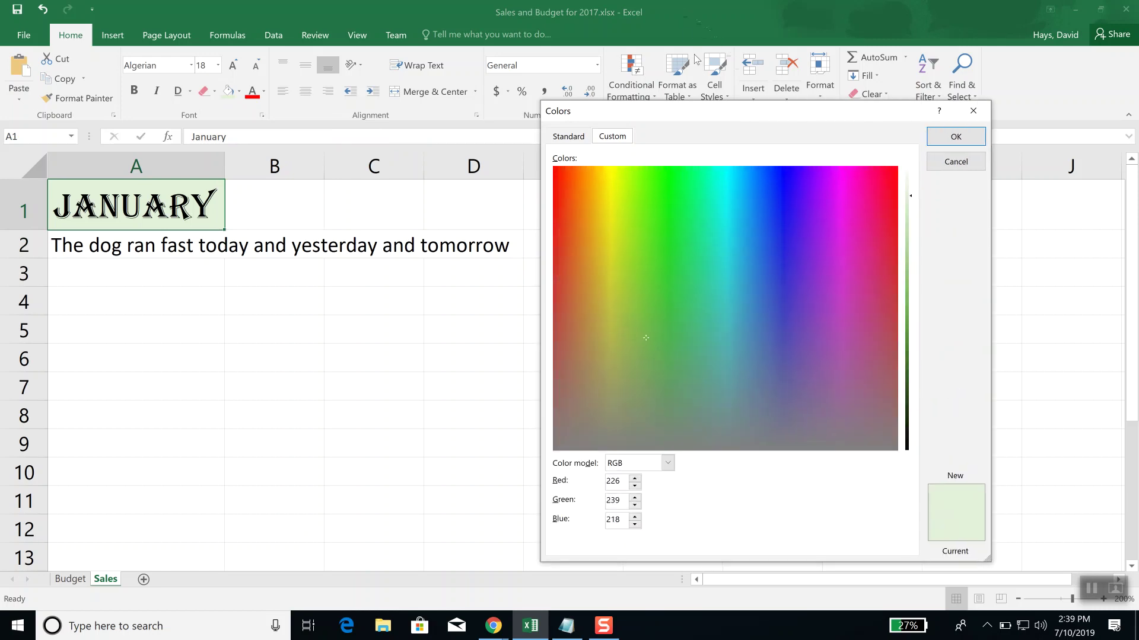
left_click_drag(721, 111, 668, 67)
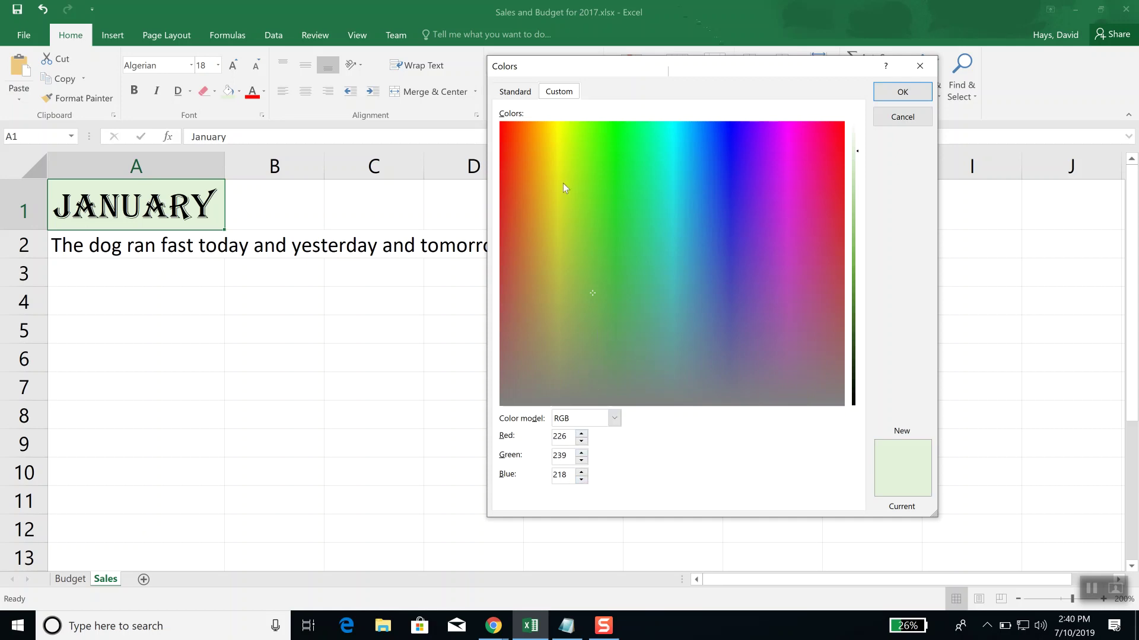
left_click(524, 94)
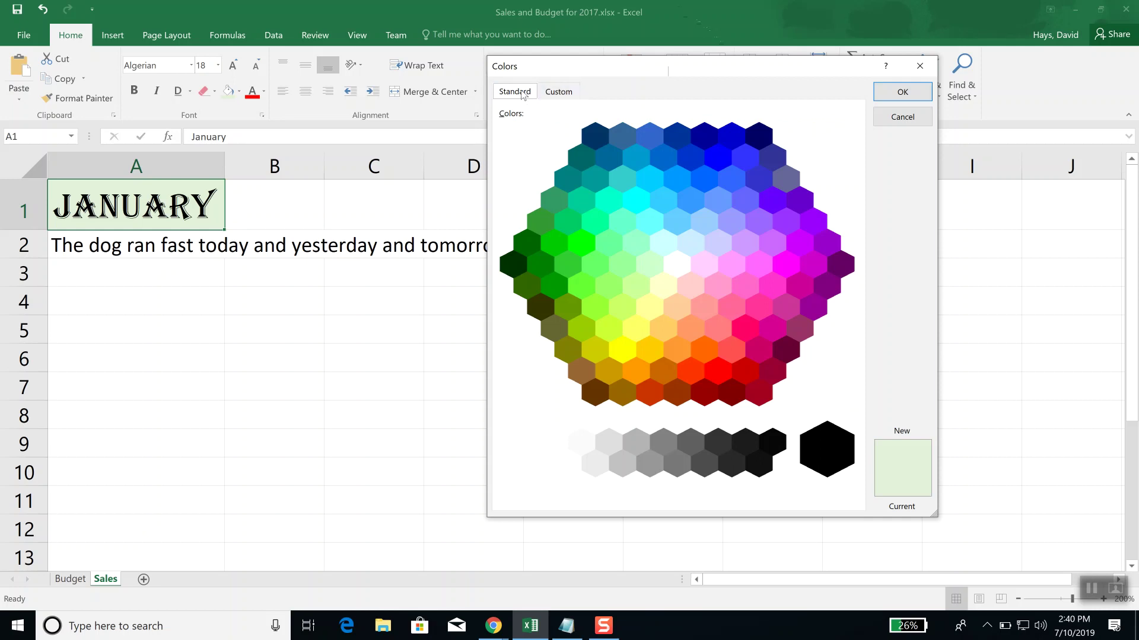
left_click(558, 92)
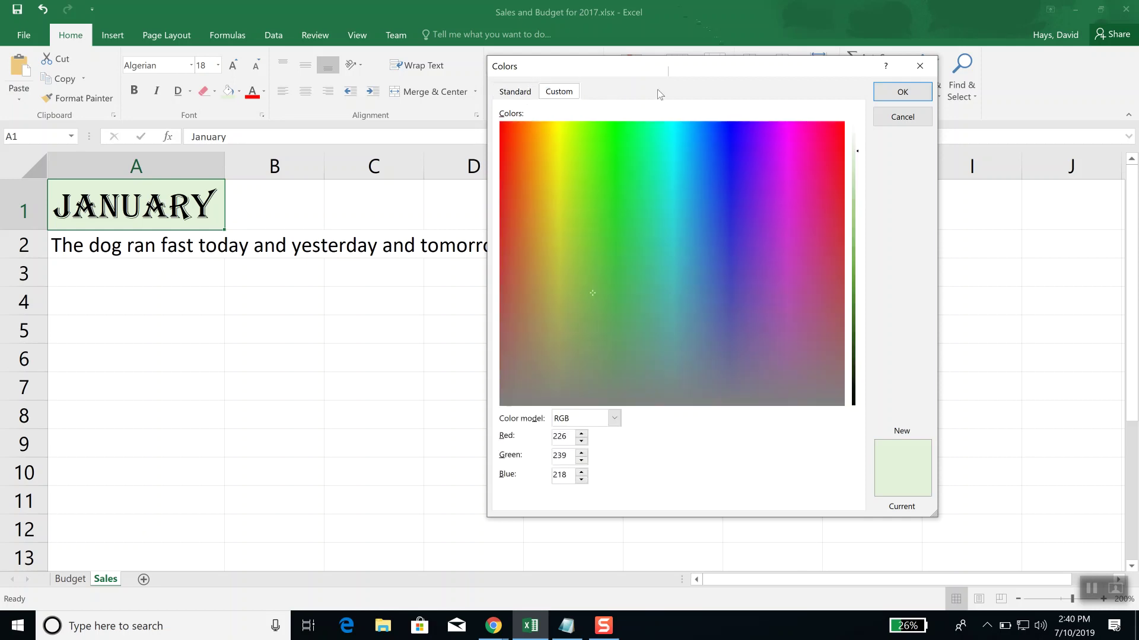
left_click(515, 94)
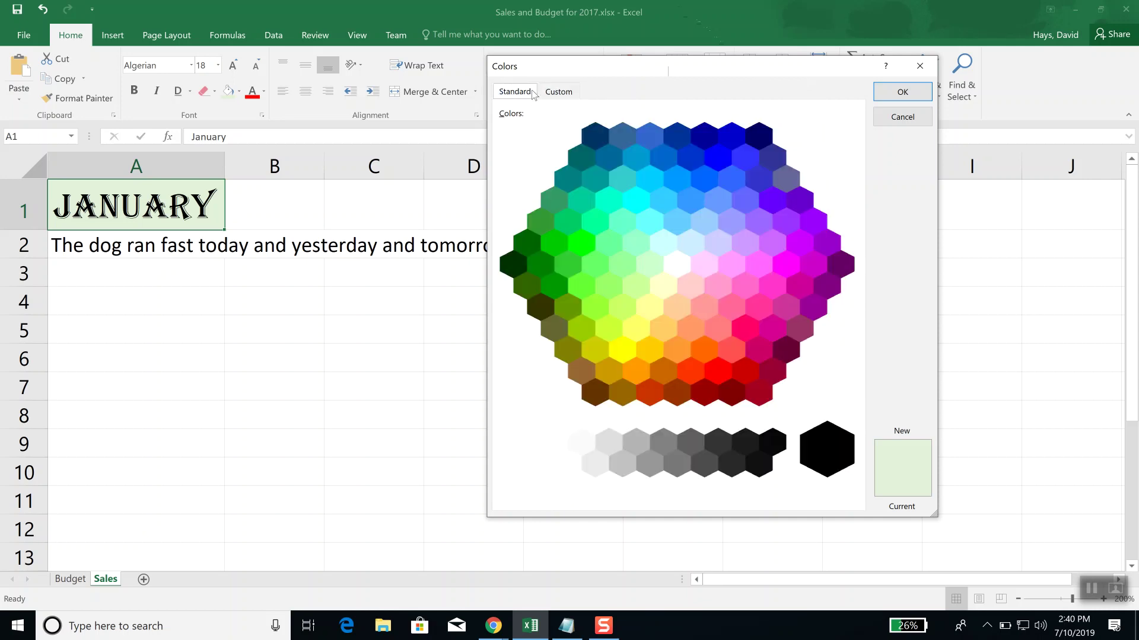
left_click(567, 92)
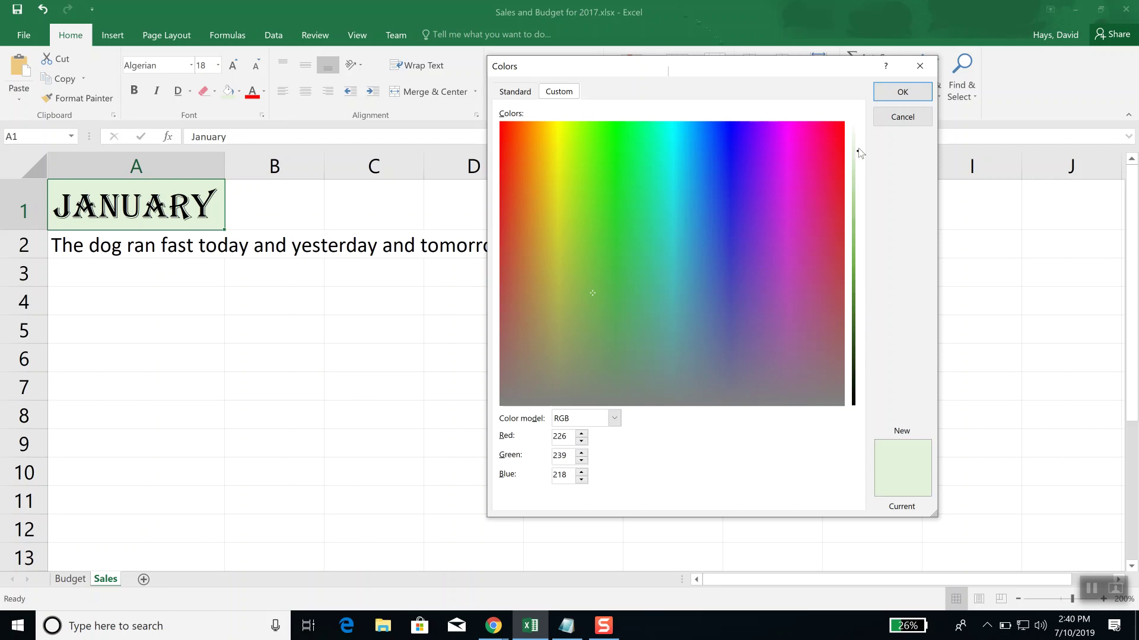
Step: Darken the custom colour to a very dark green, then cancel, keeping A1 light green
left_click(855, 270)
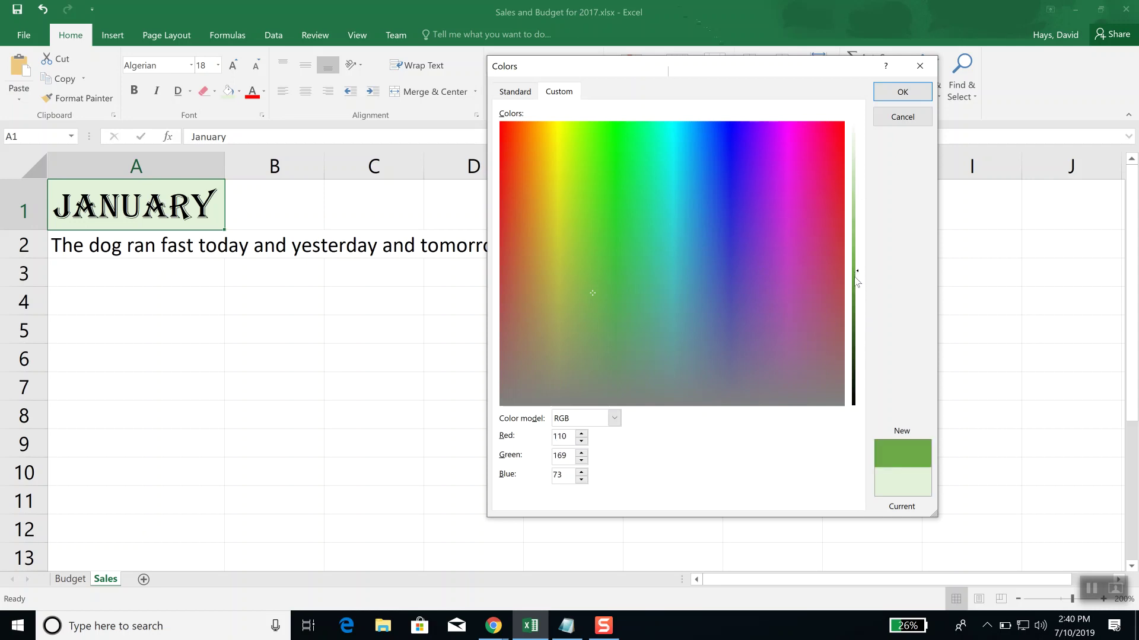
left_click(854, 307)
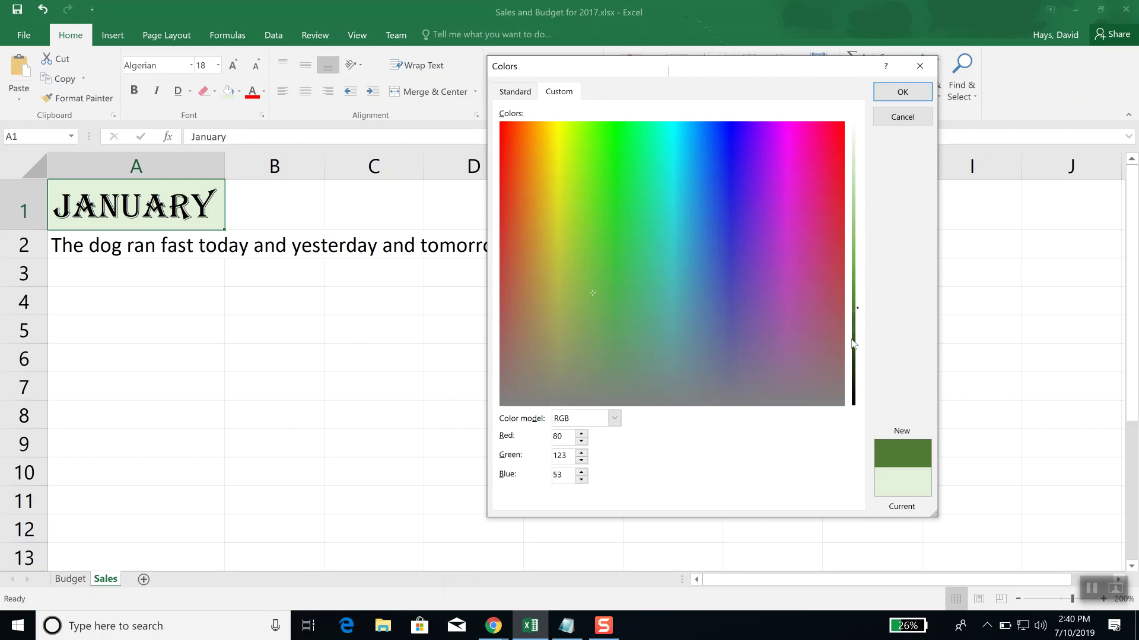
left_click(856, 364)
left_click(855, 383)
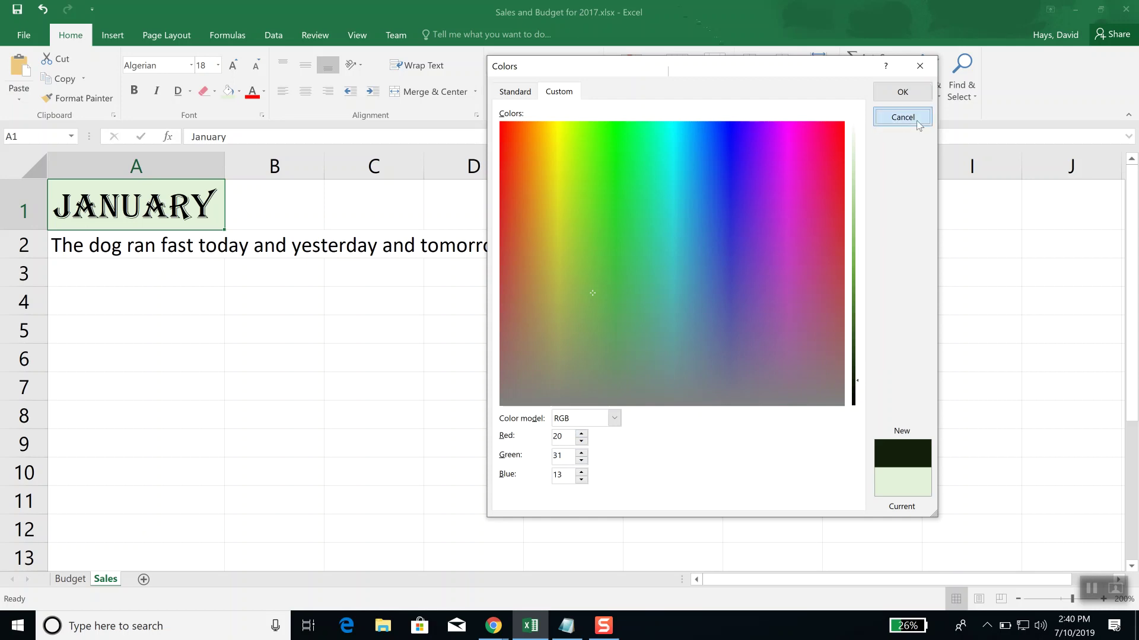
left_click(919, 126)
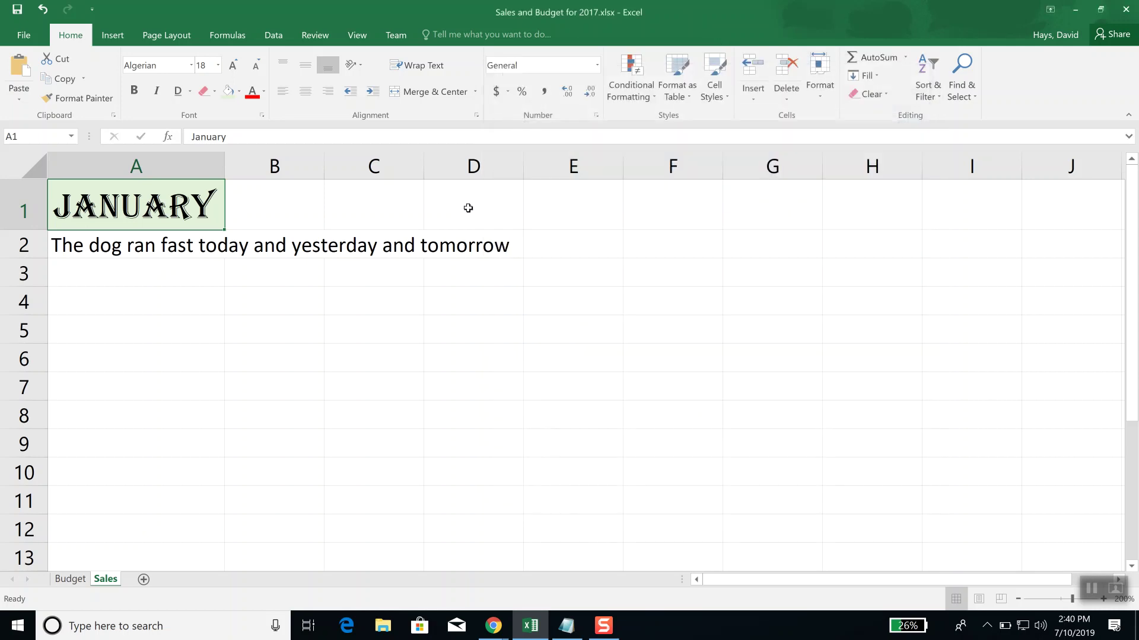
left_click(239, 92)
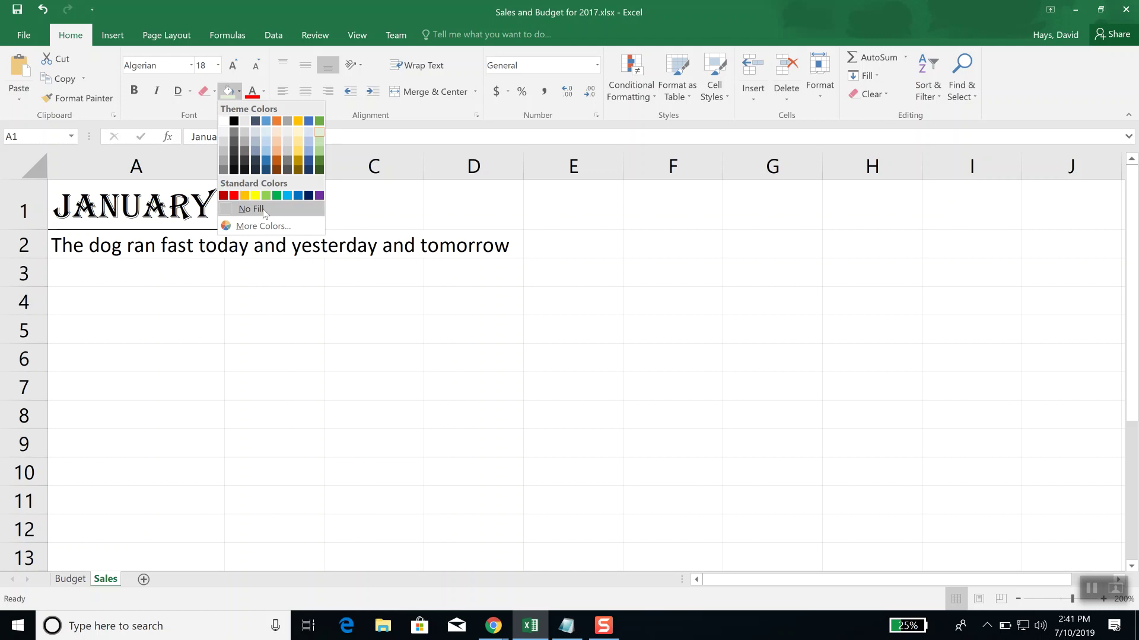
left_click(422, 242)
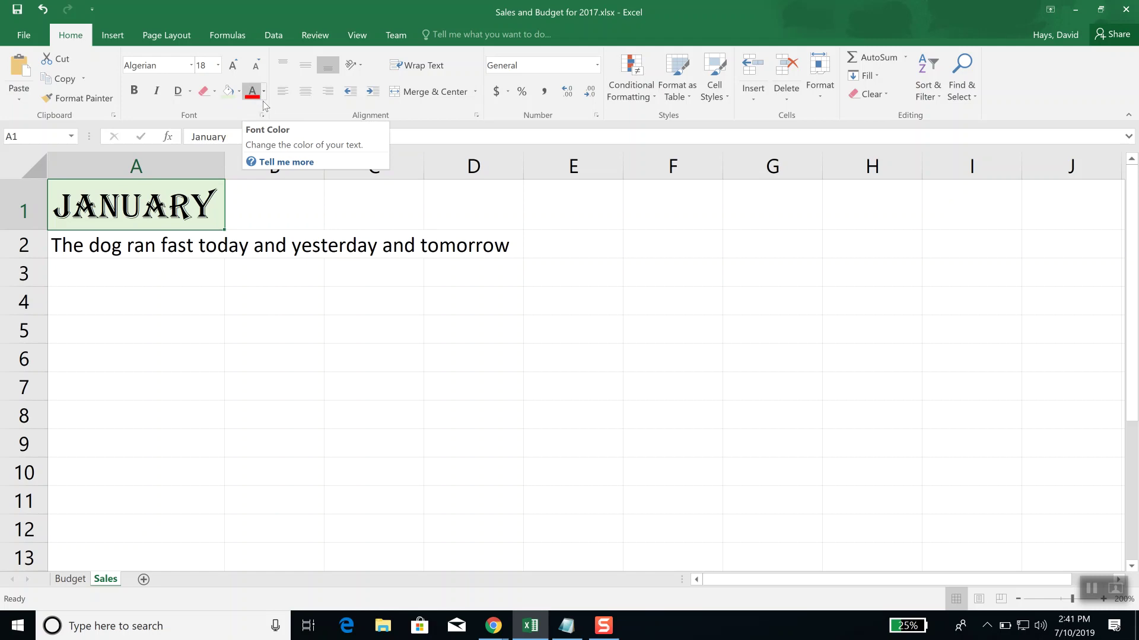
left_click(264, 95)
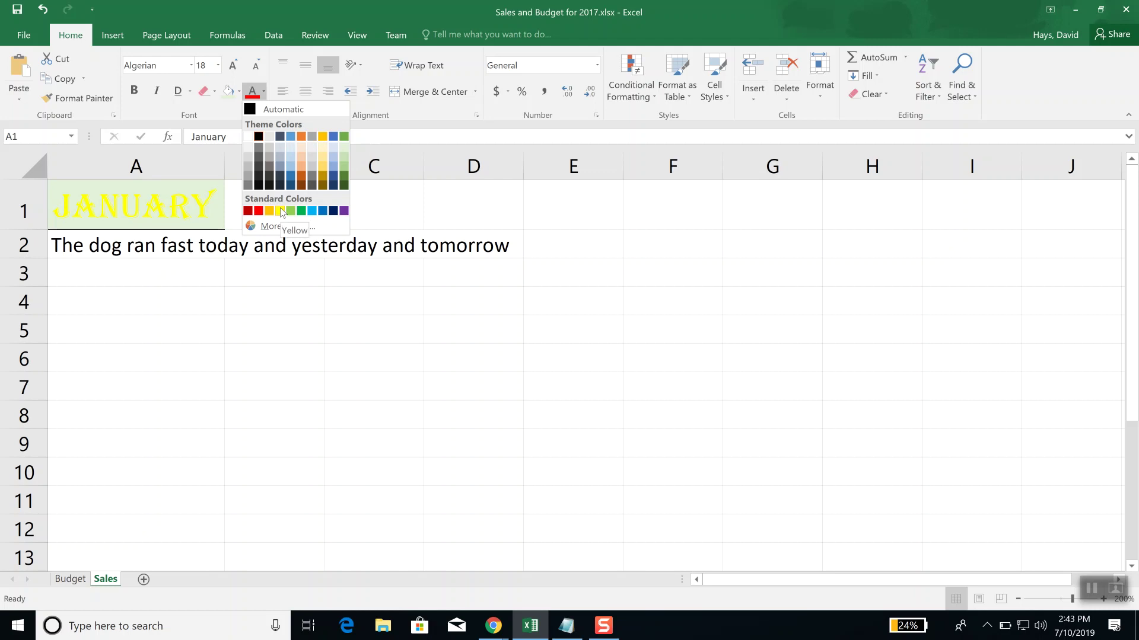
left_click(293, 142)
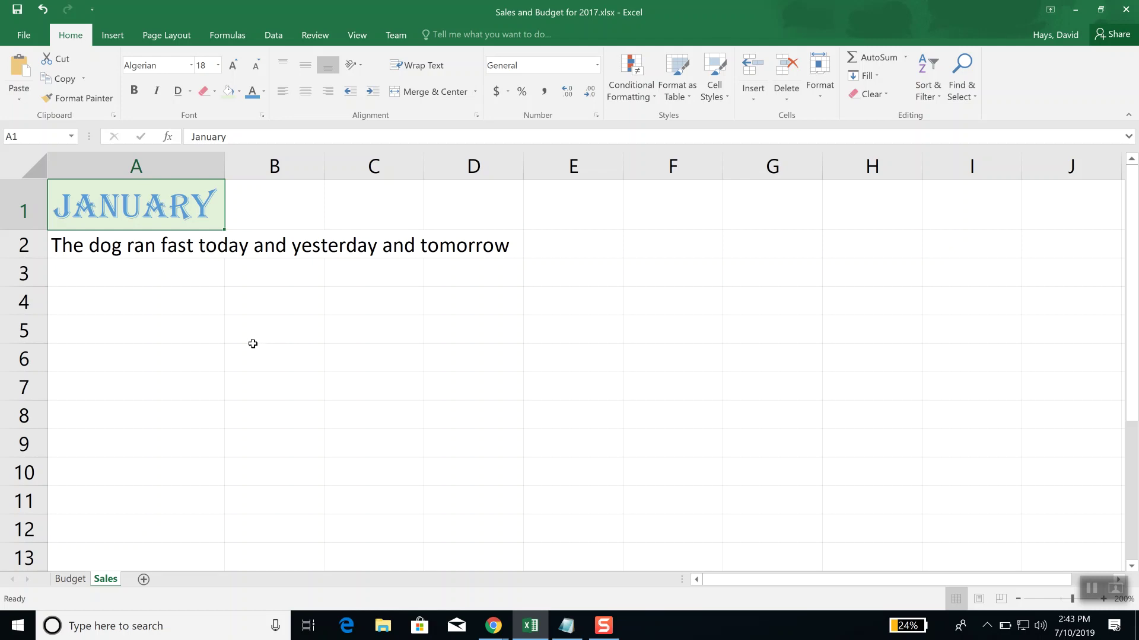
left_click(254, 318)
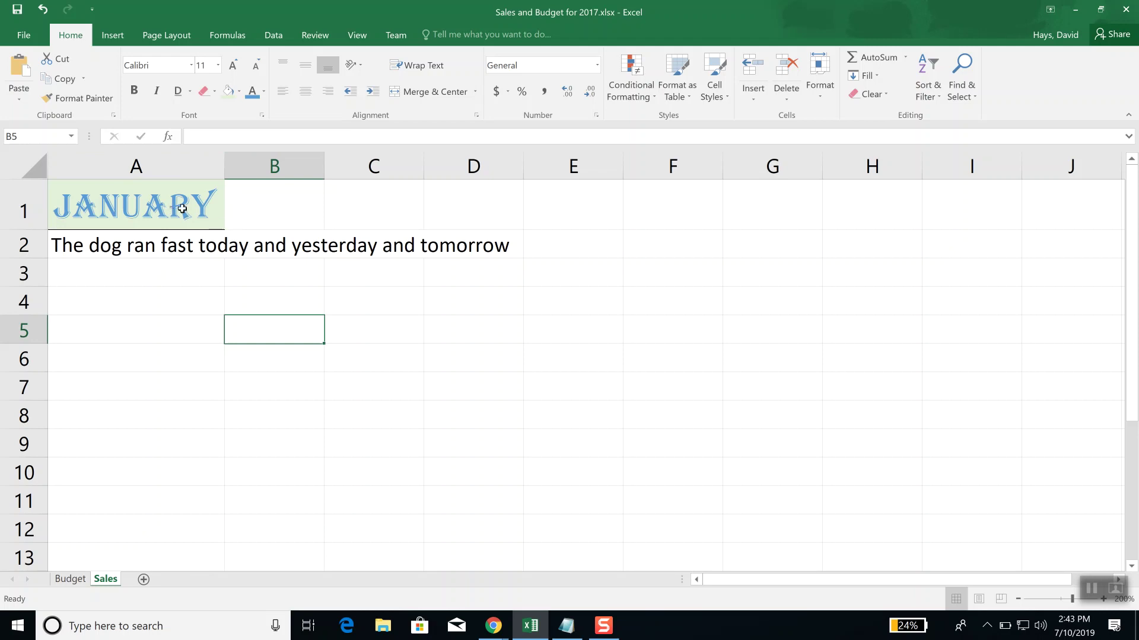
left_click(263, 215)
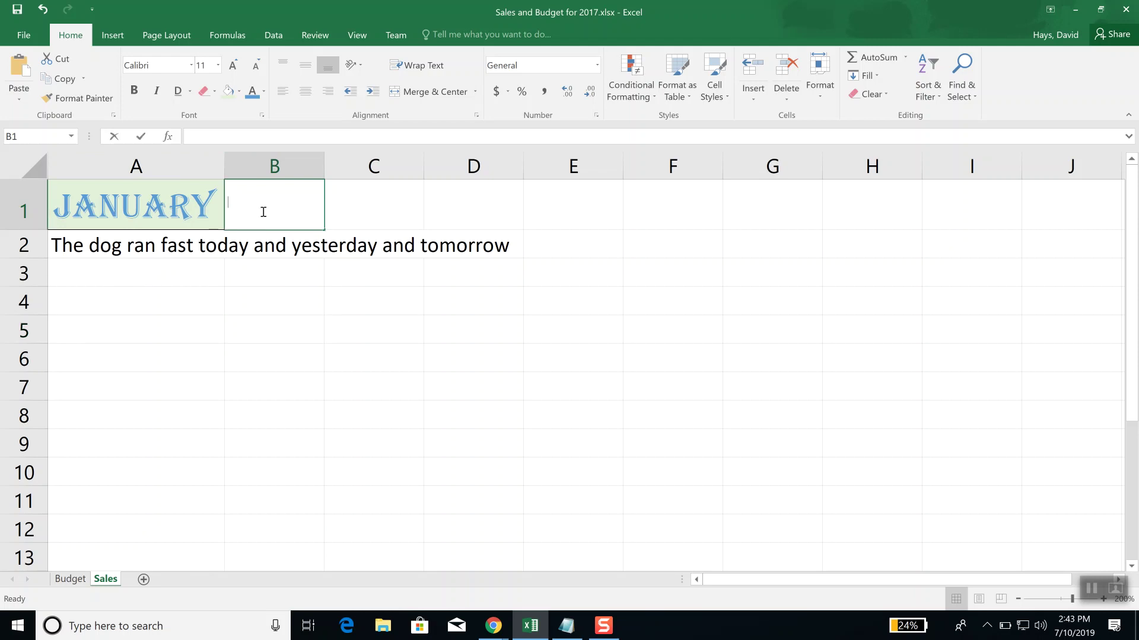
Step: Enter February as the month header in B1
type("February")
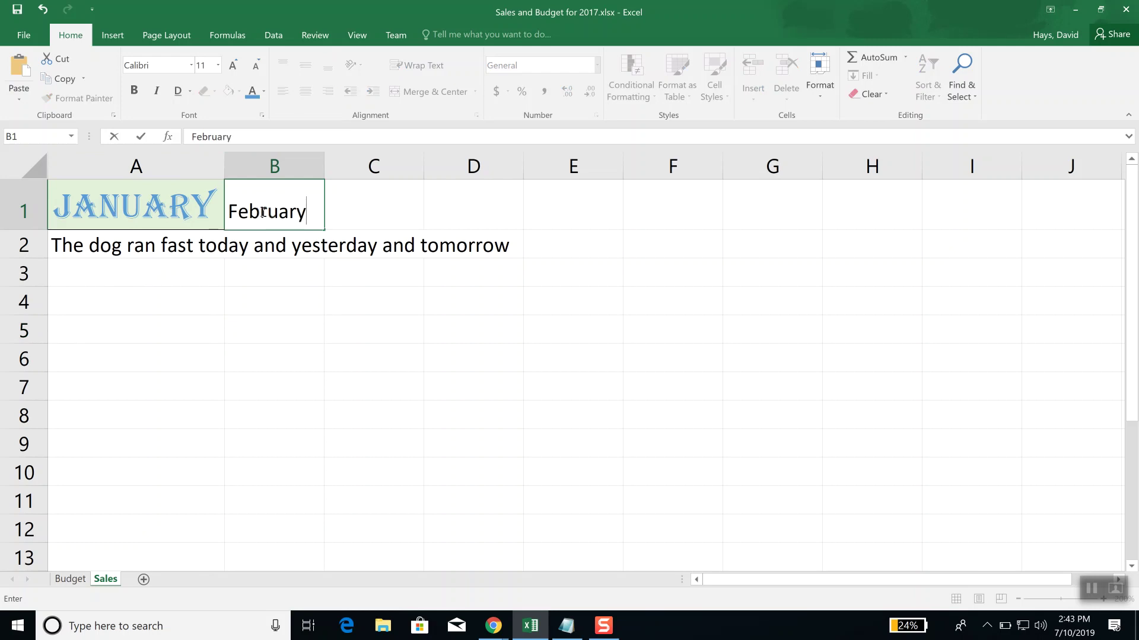
key("Tab")
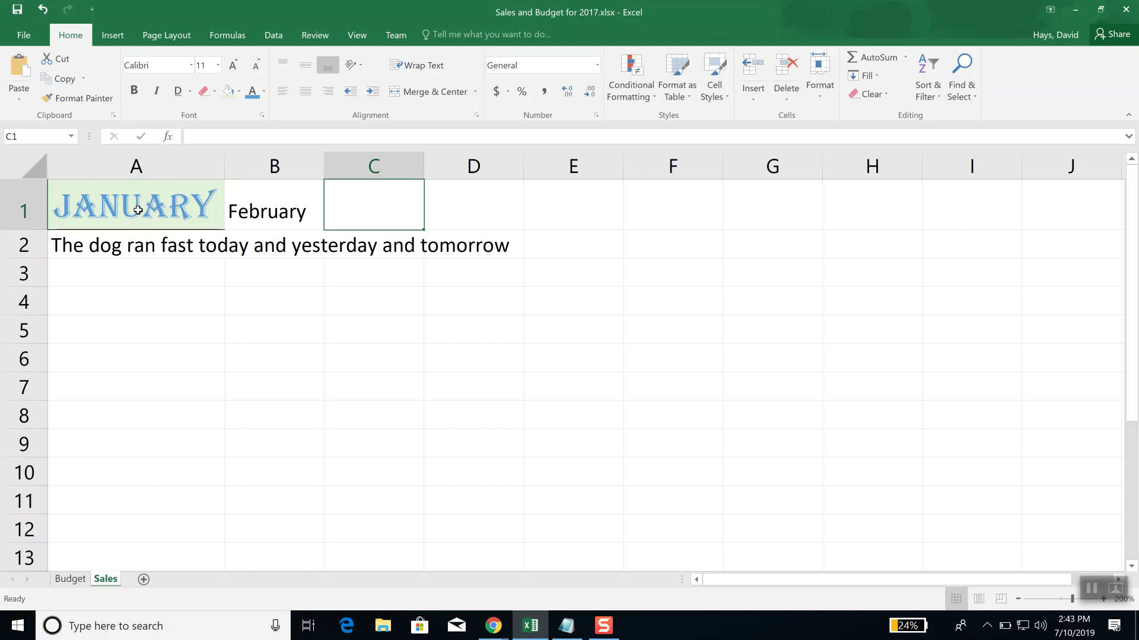
Step: Copy A1's blue Algerian styling onto the February header in B1 with Format Painter
left_click(130, 206)
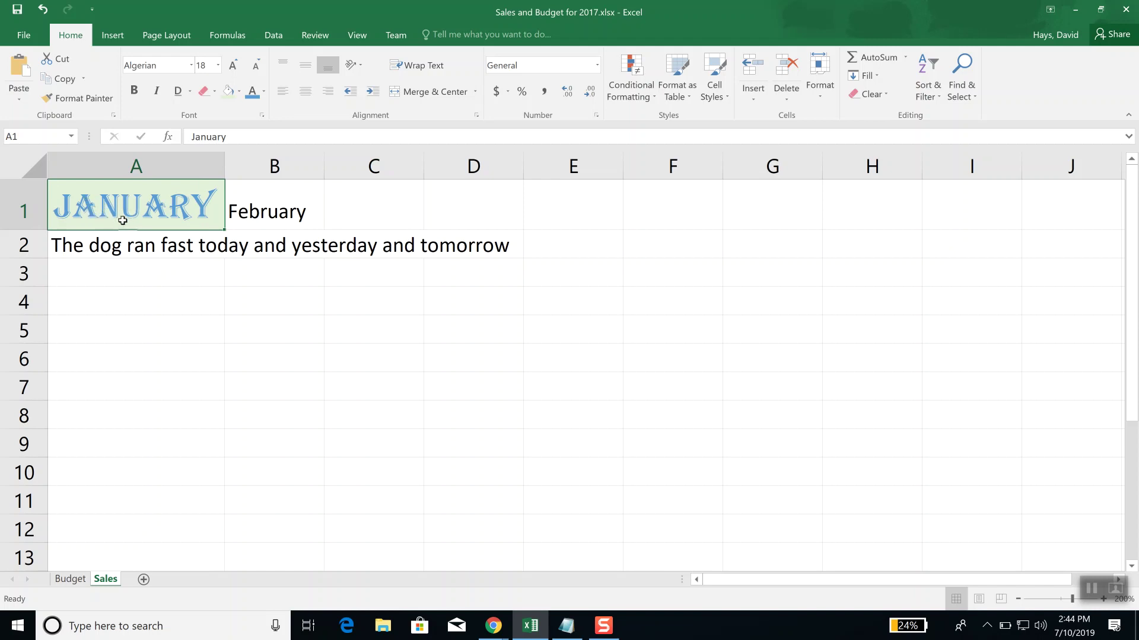
left_click(77, 99)
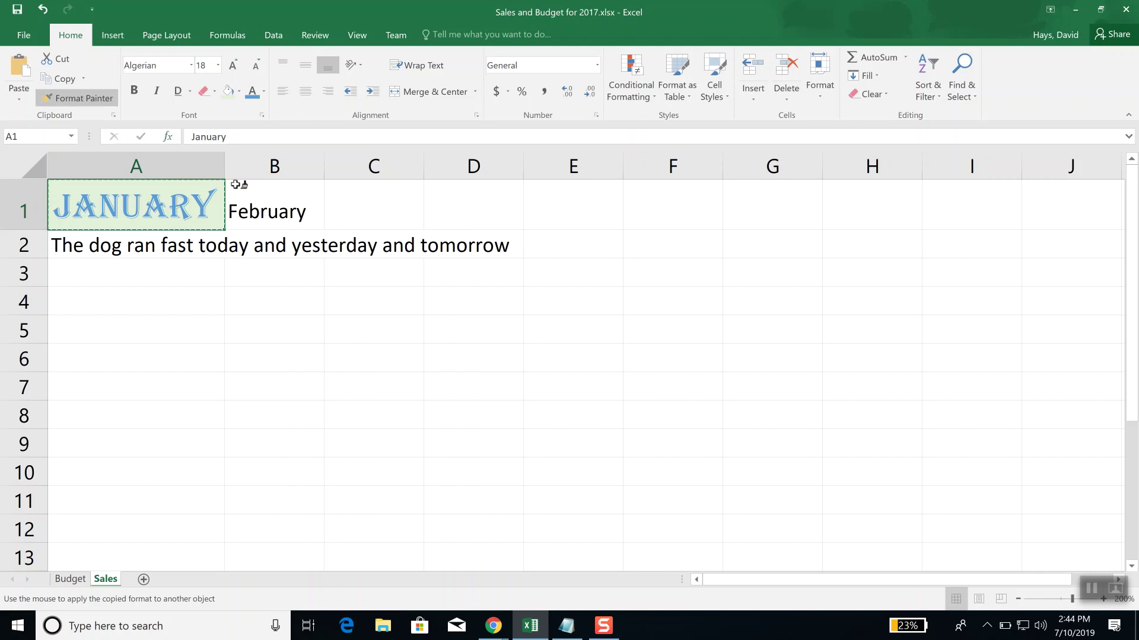
left_click(278, 212)
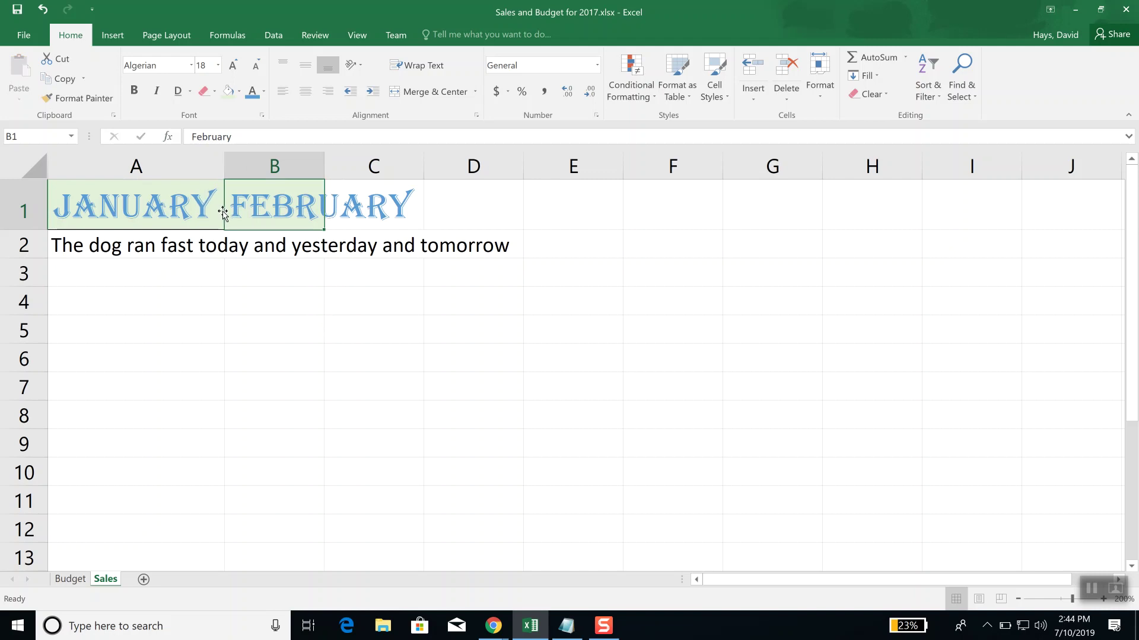
key("ctrl+z")
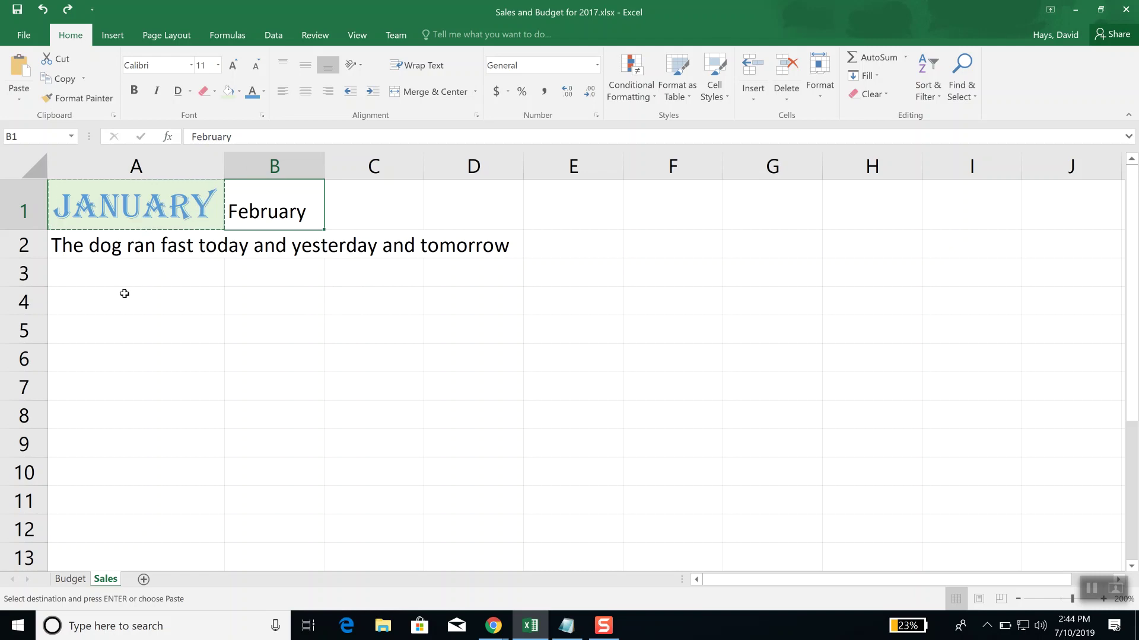
key("Escape")
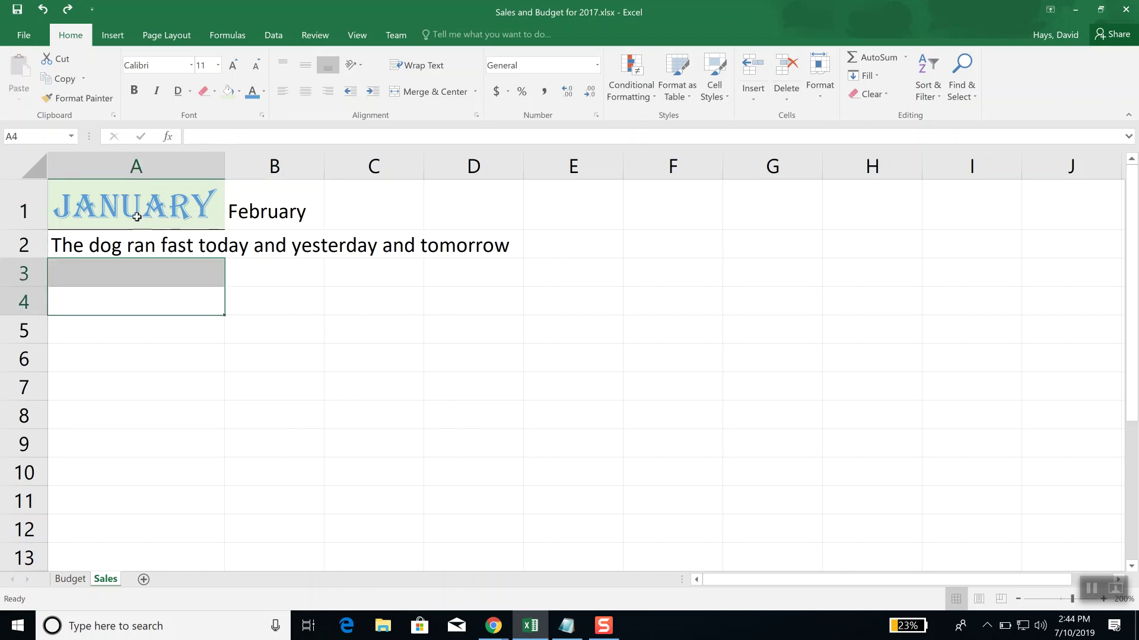
left_click(135, 207)
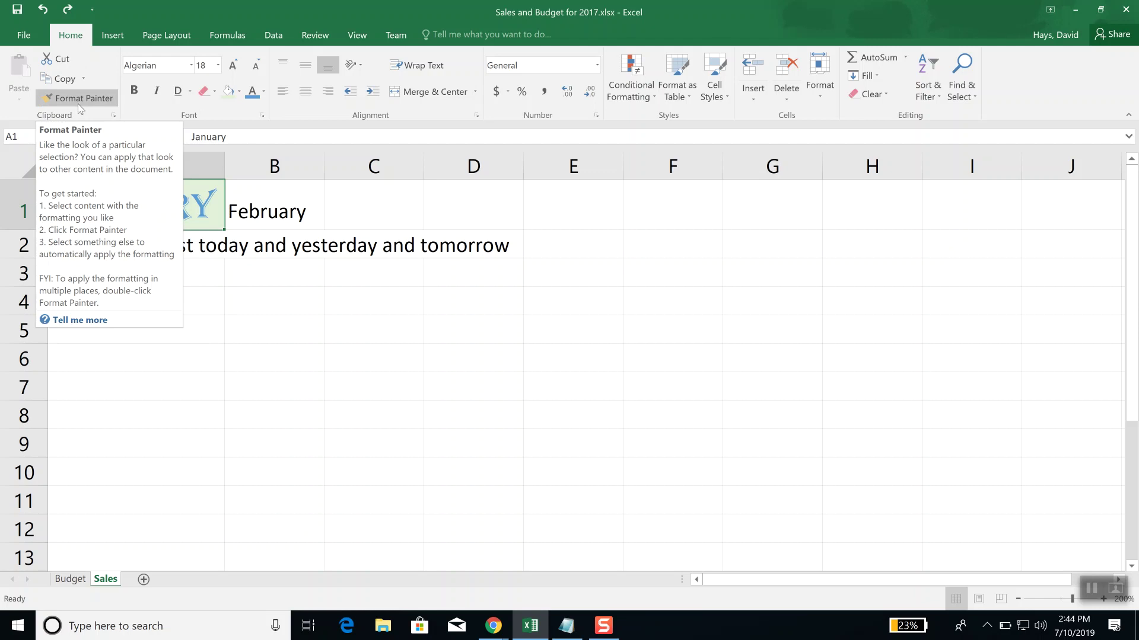
left_click(77, 98)
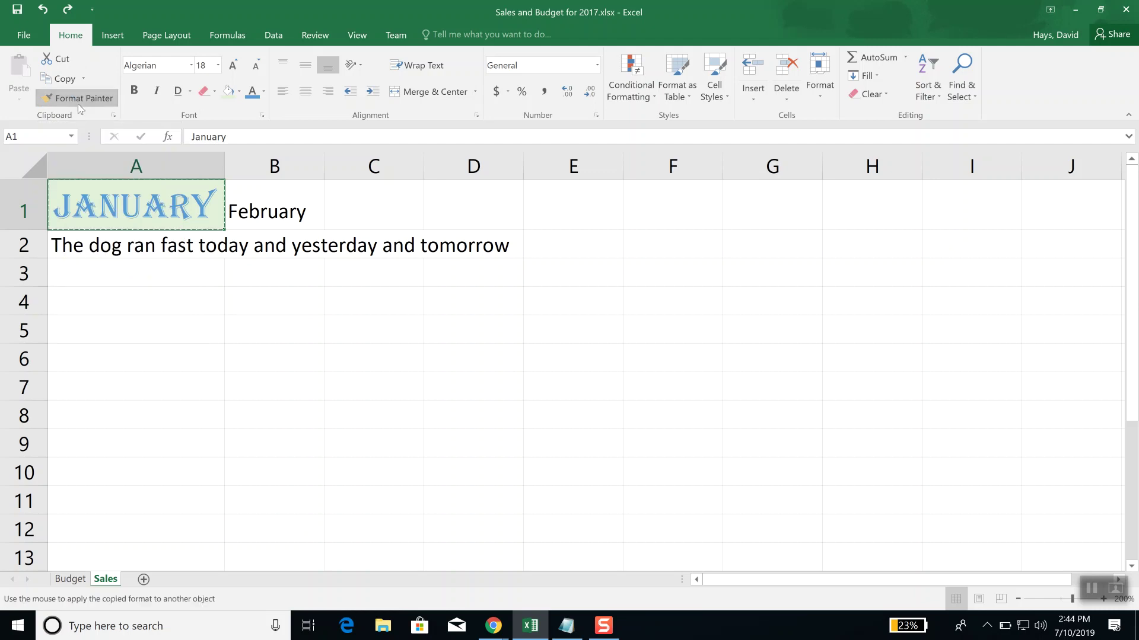
left_click(293, 212)
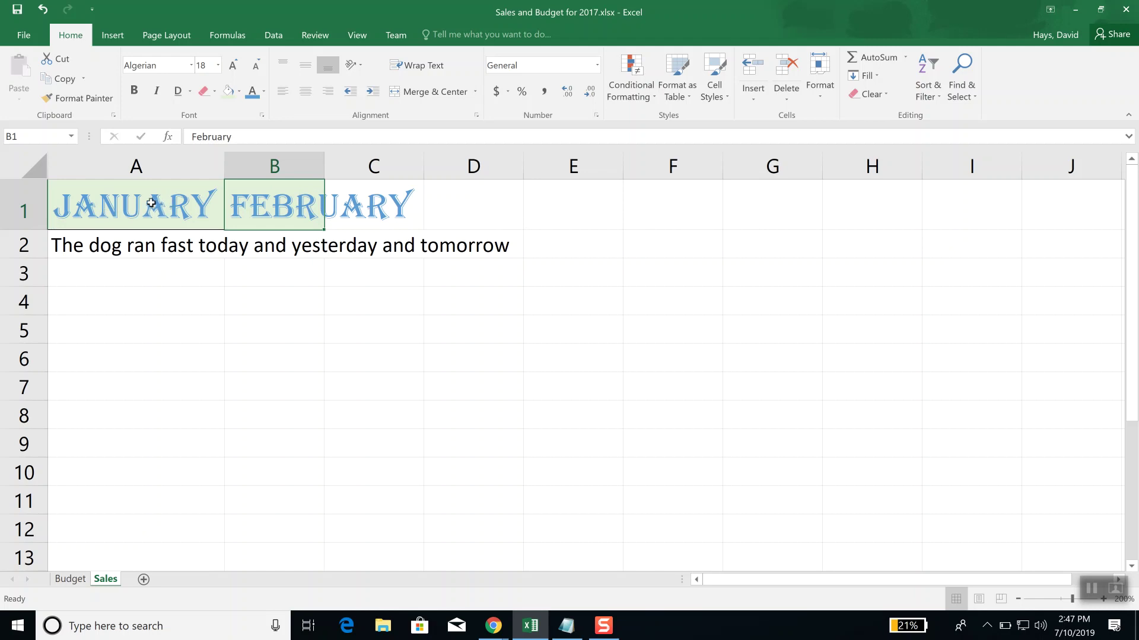
Step: Extend JANUARY and FEBRUARY into a month series along row 1, then select the month columns
left_click(124, 201)
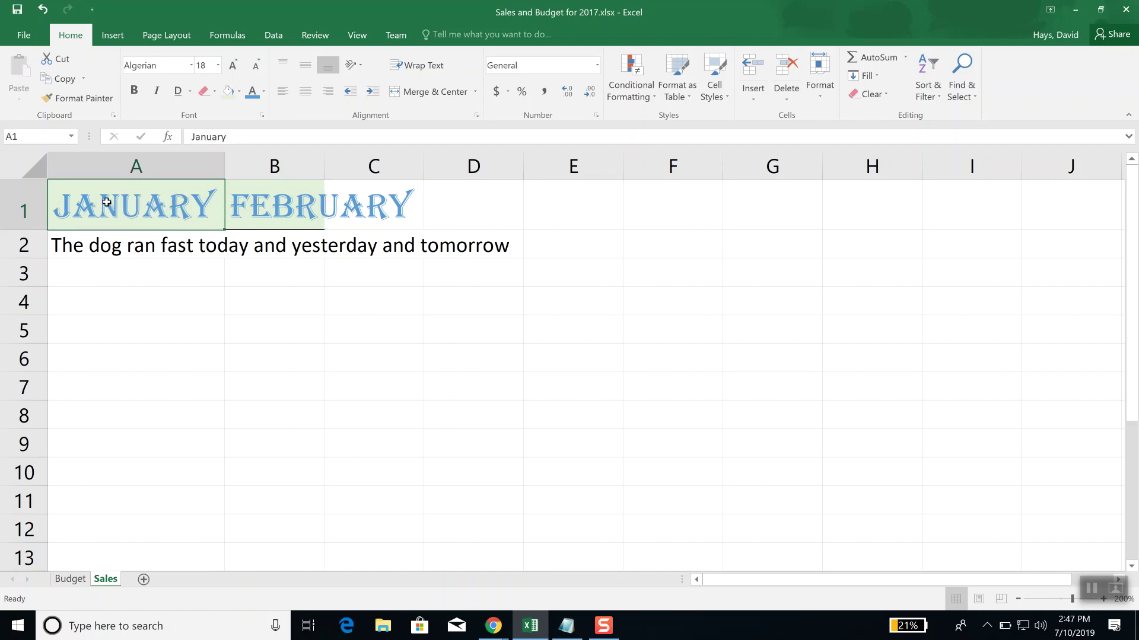
left_click_drag(105, 202, 265, 196)
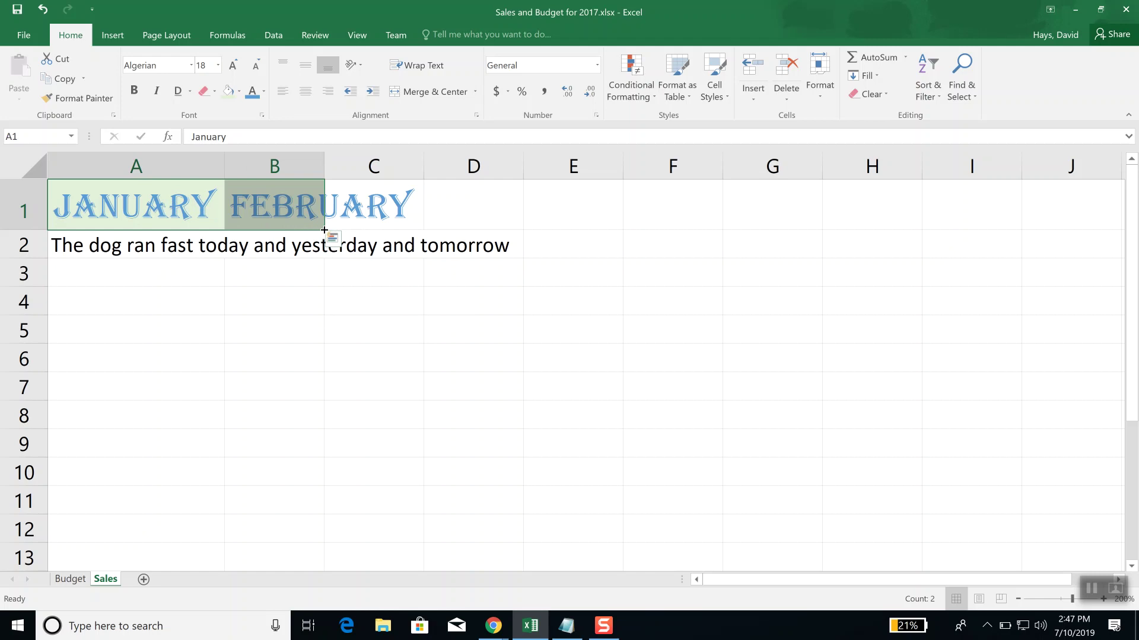
left_click_drag(324, 230, 979, 229)
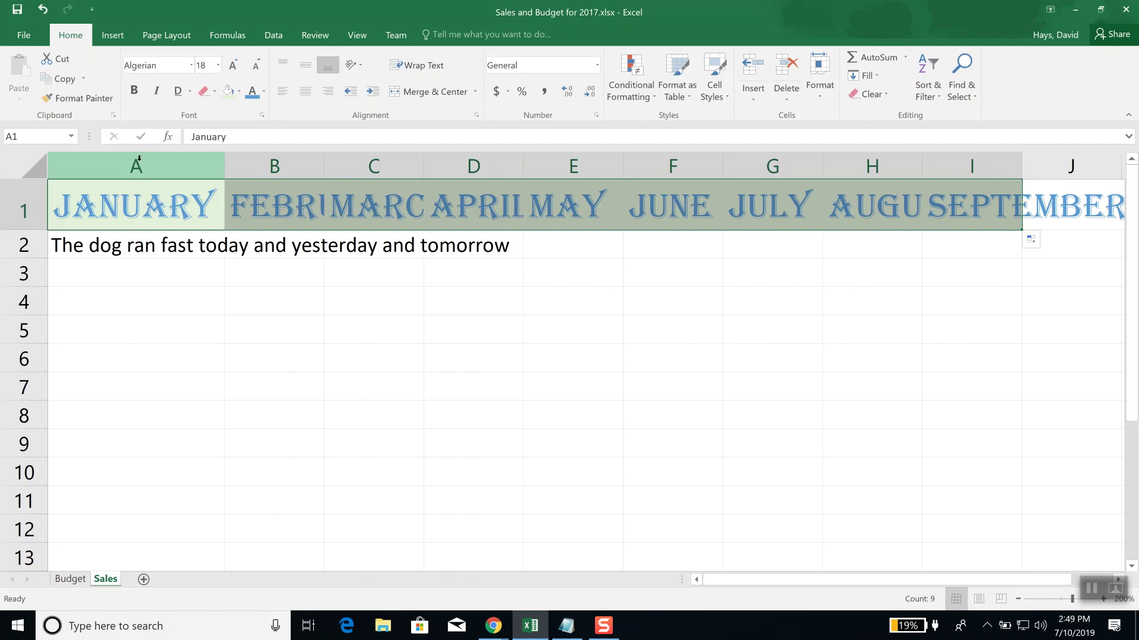
left_click_drag(139, 157, 1058, 167)
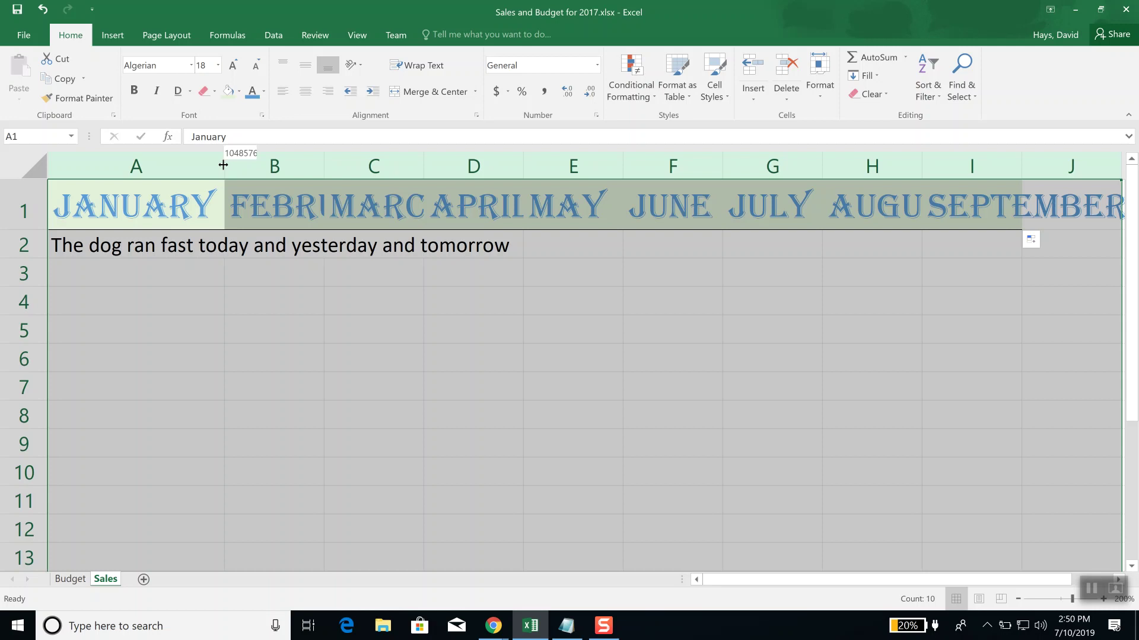
Step: AutoFit the month columns, then narrow column A and widen column B by dragging borders
double_click(223, 164)
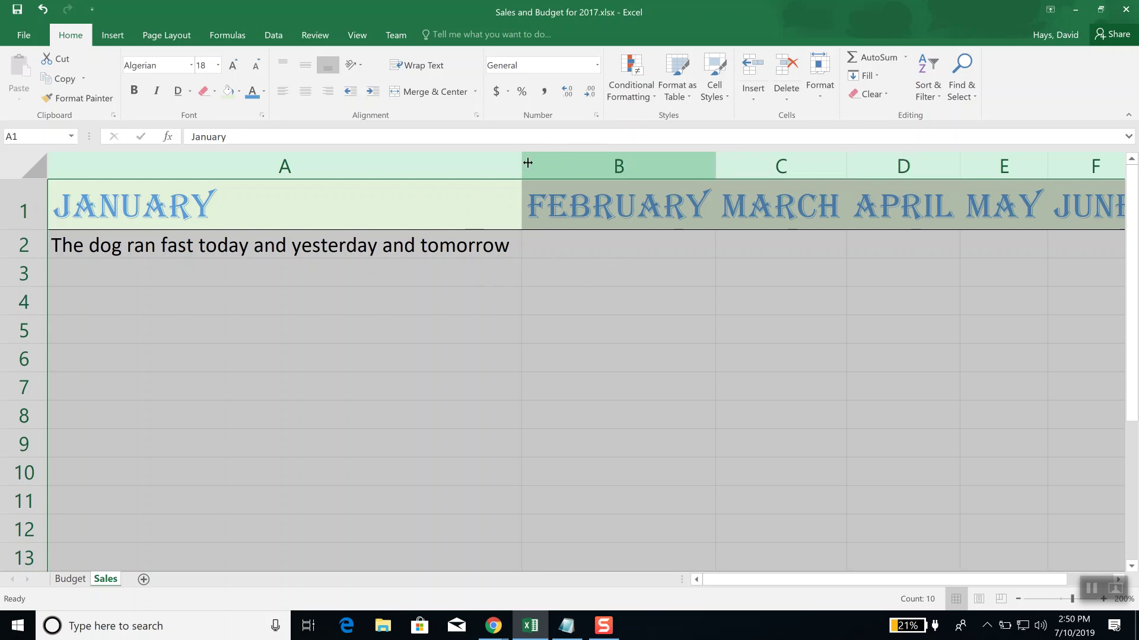
left_click_drag(523, 163, 224, 175)
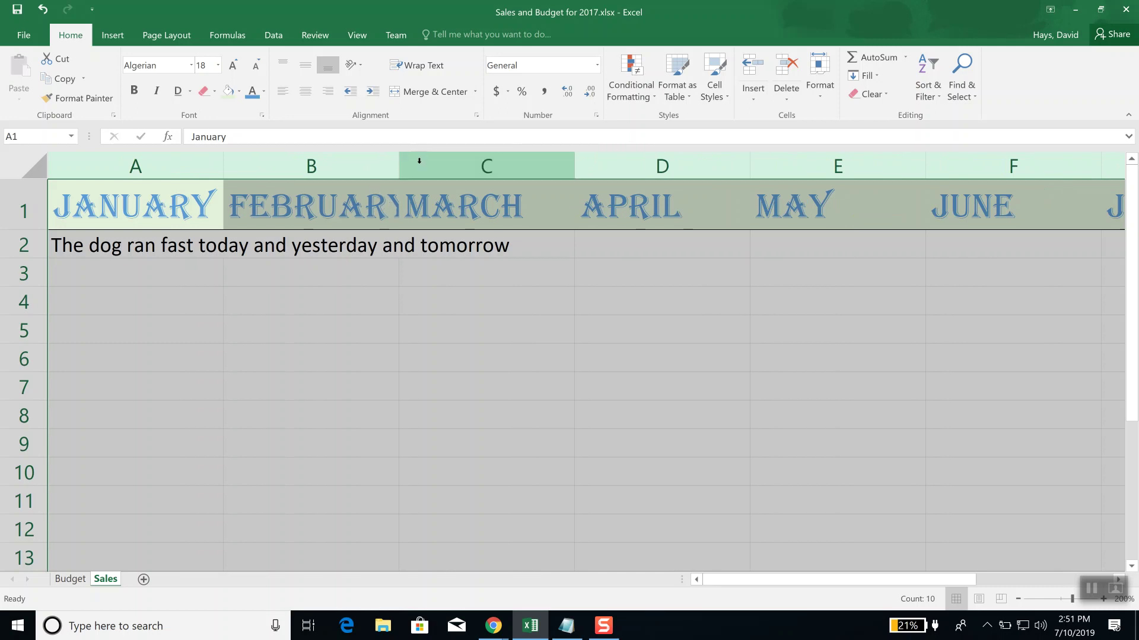
left_click_drag(399, 167, 414, 169)
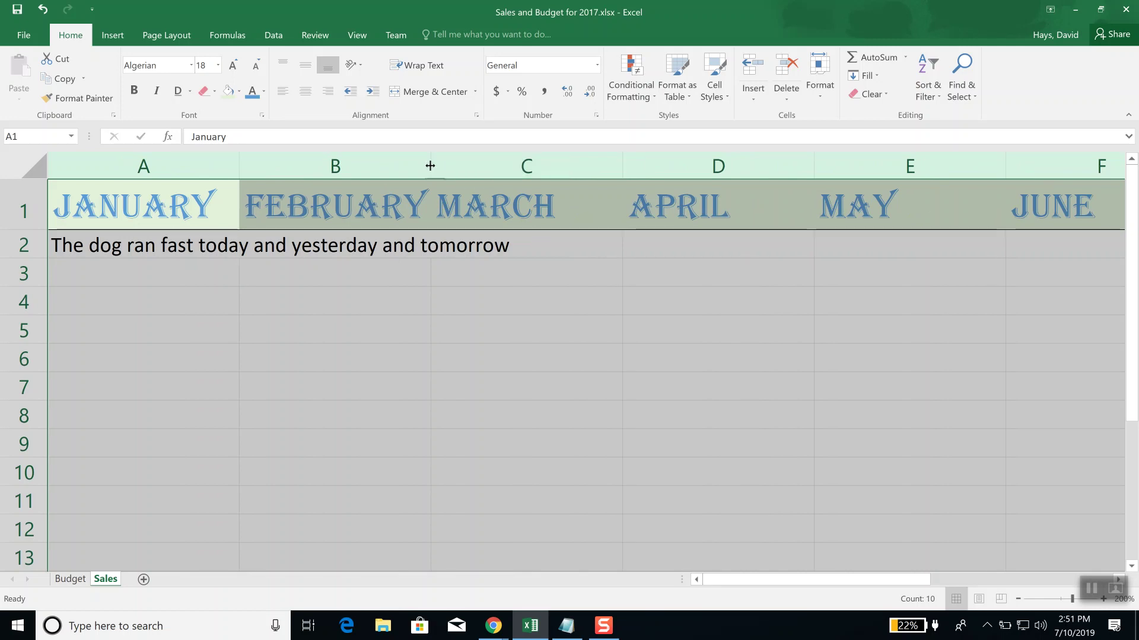
left_click_drag(430, 166, 457, 166)
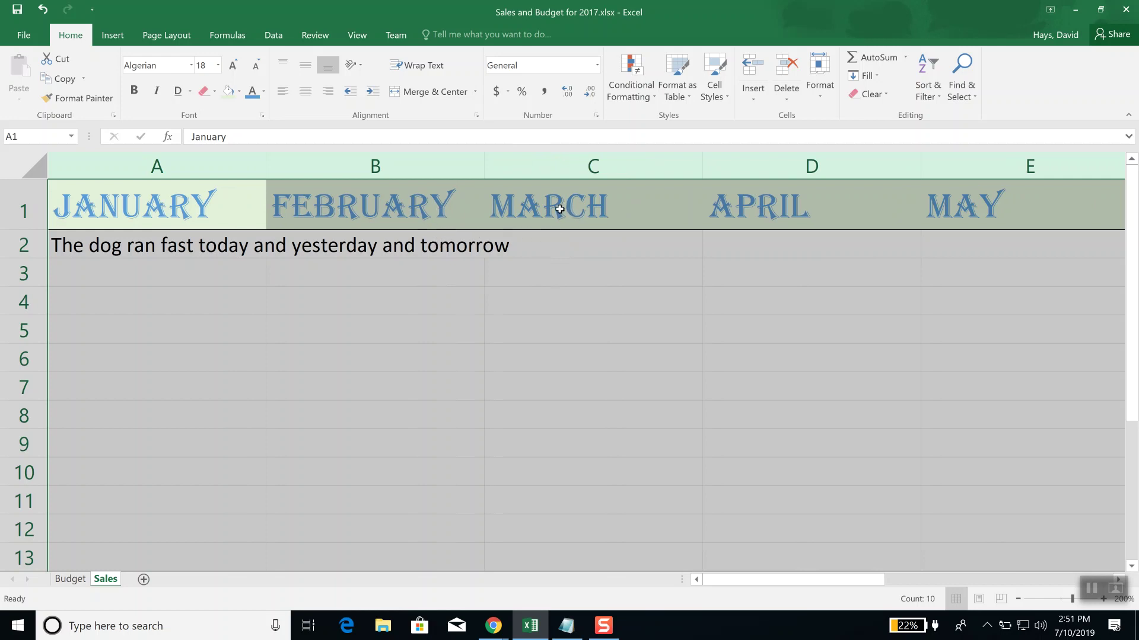
Step: Set the selected month columns to an exact width of 17.75
right_click(545, 160)
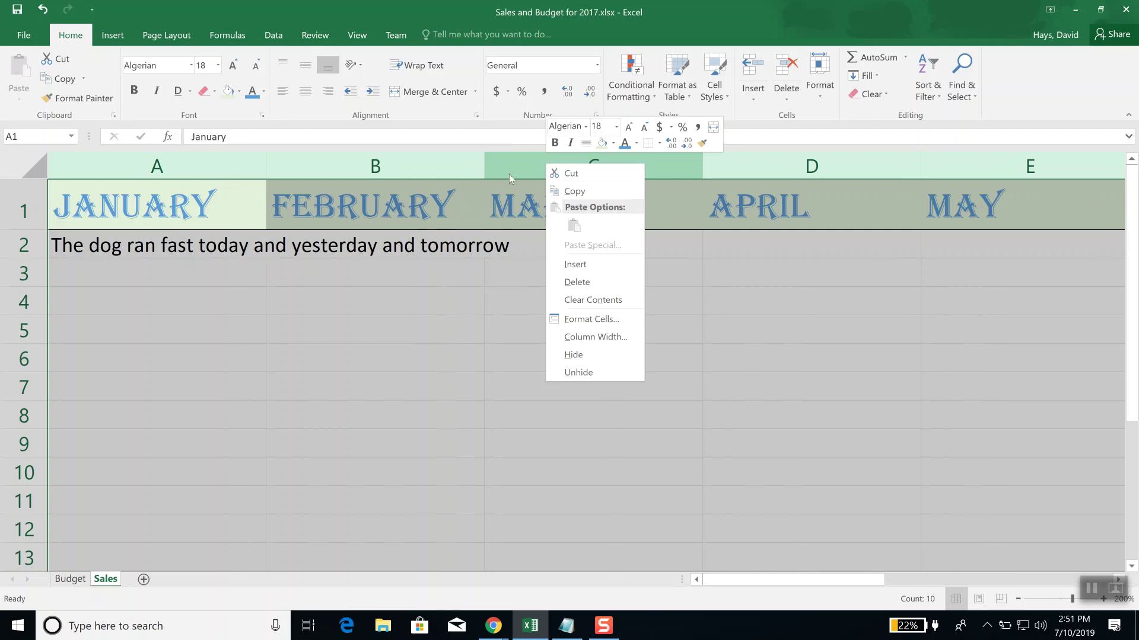
left_click(583, 337)
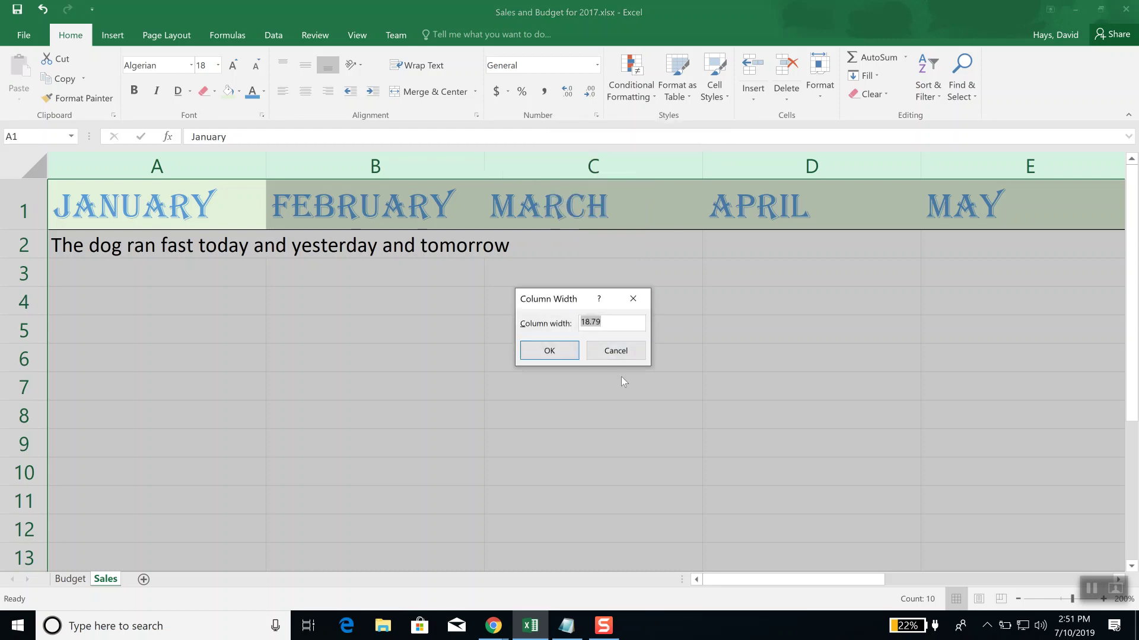
type("17.75")
left_click(549, 350)
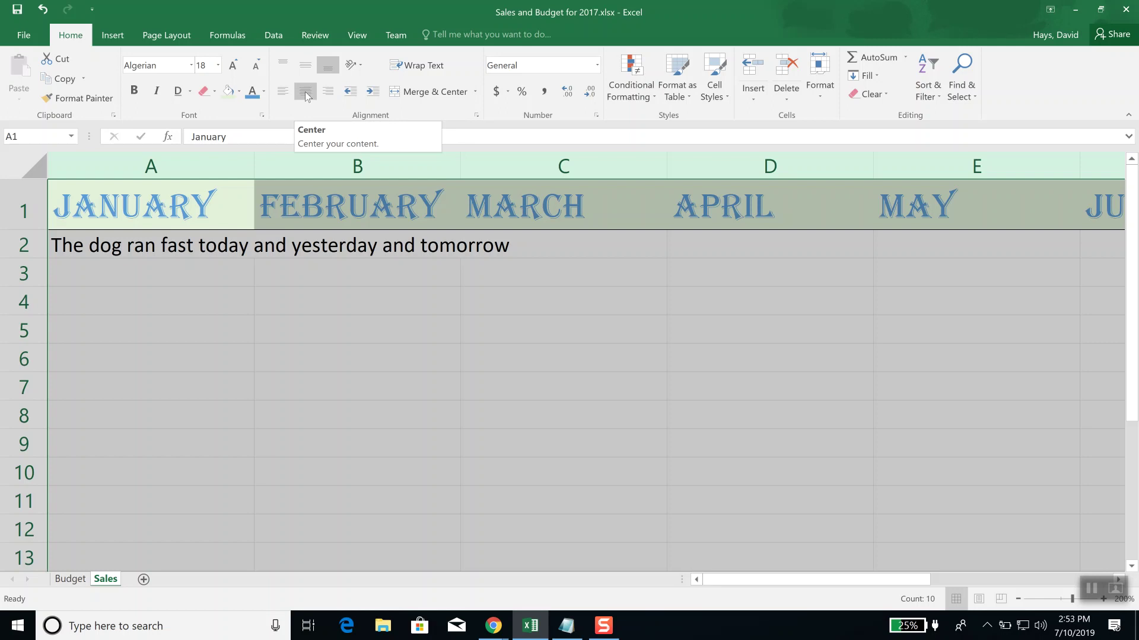
Step: Center the month headers and the row 2 sentence, after trying left and right alignment
left_click(306, 93)
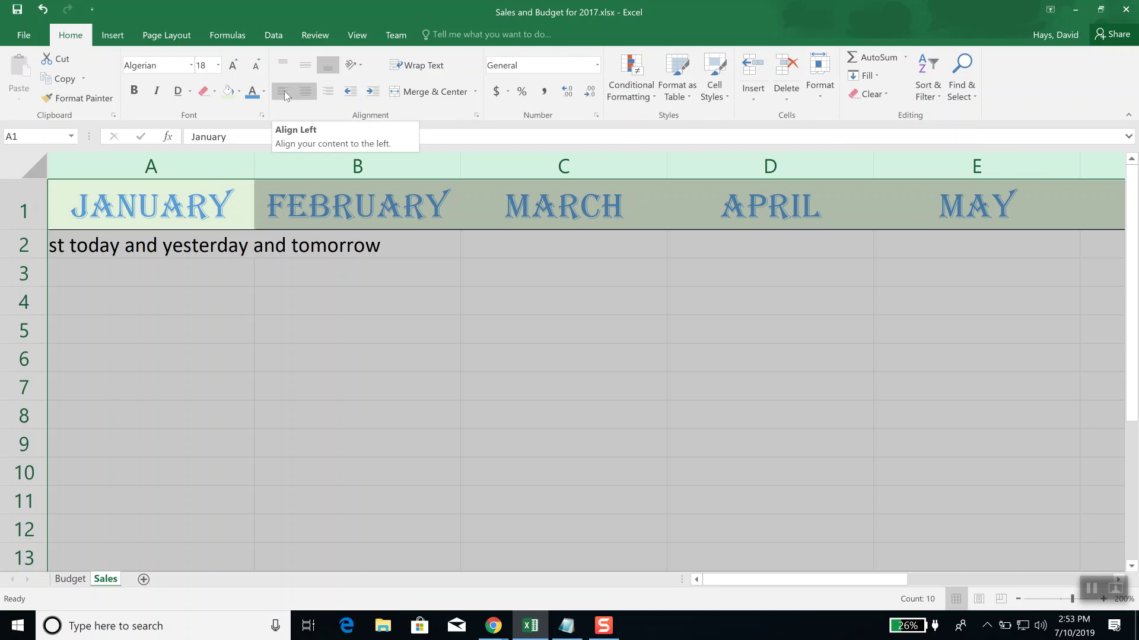
left_click(284, 92)
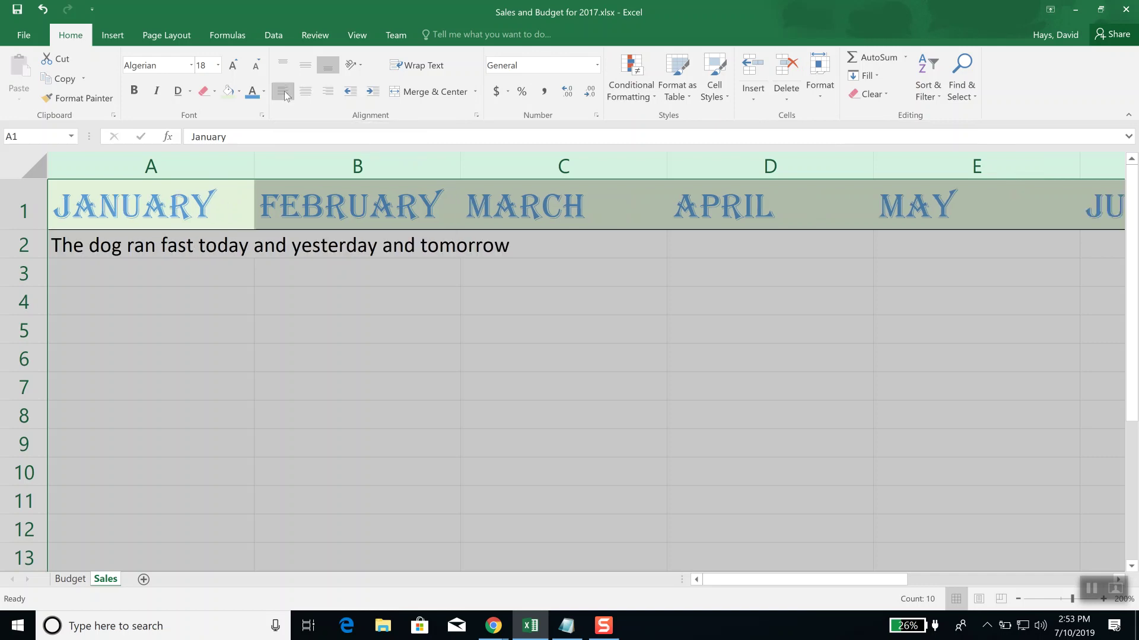
left_click(327, 91)
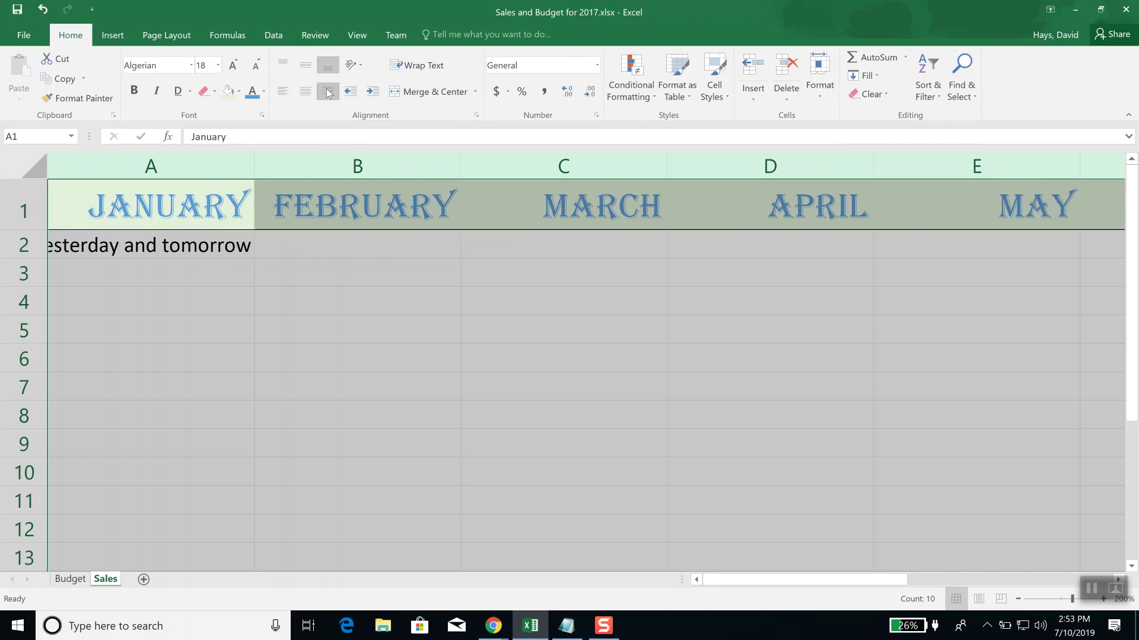
left_click(307, 93)
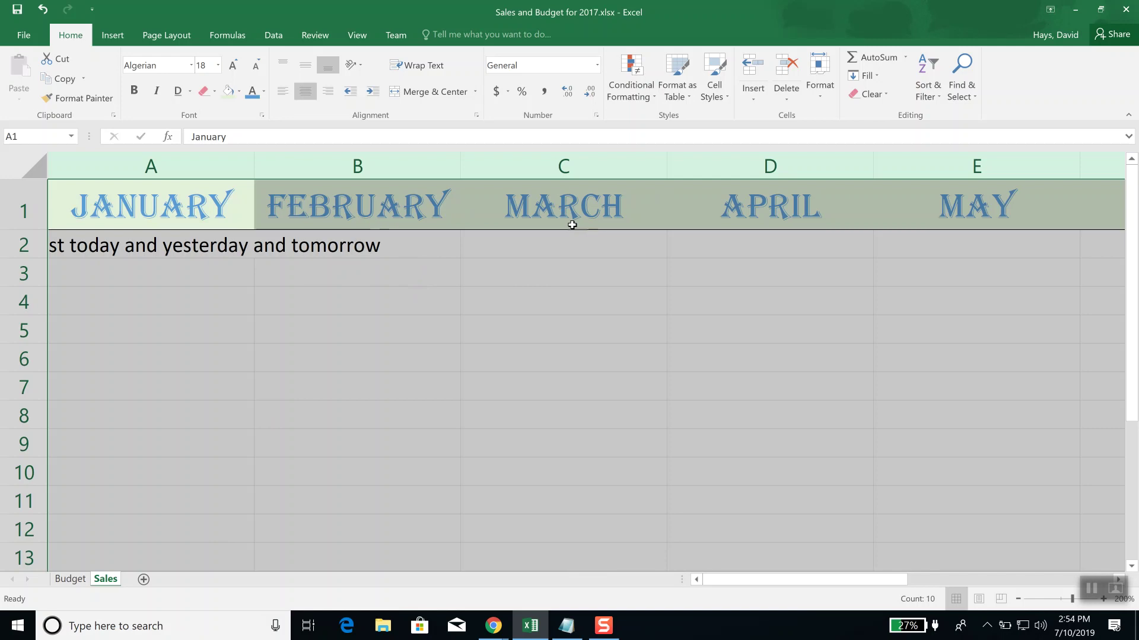
left_click(214, 92)
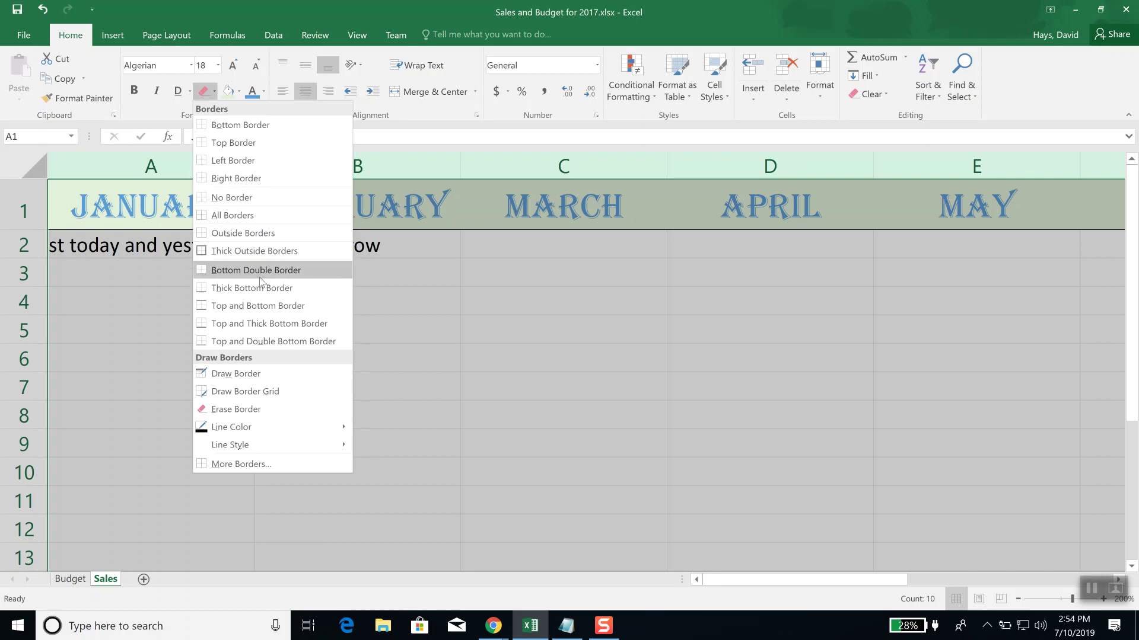
Step: Give A1 a bottom double border, then select the month headers across row 1
left_click(259, 275)
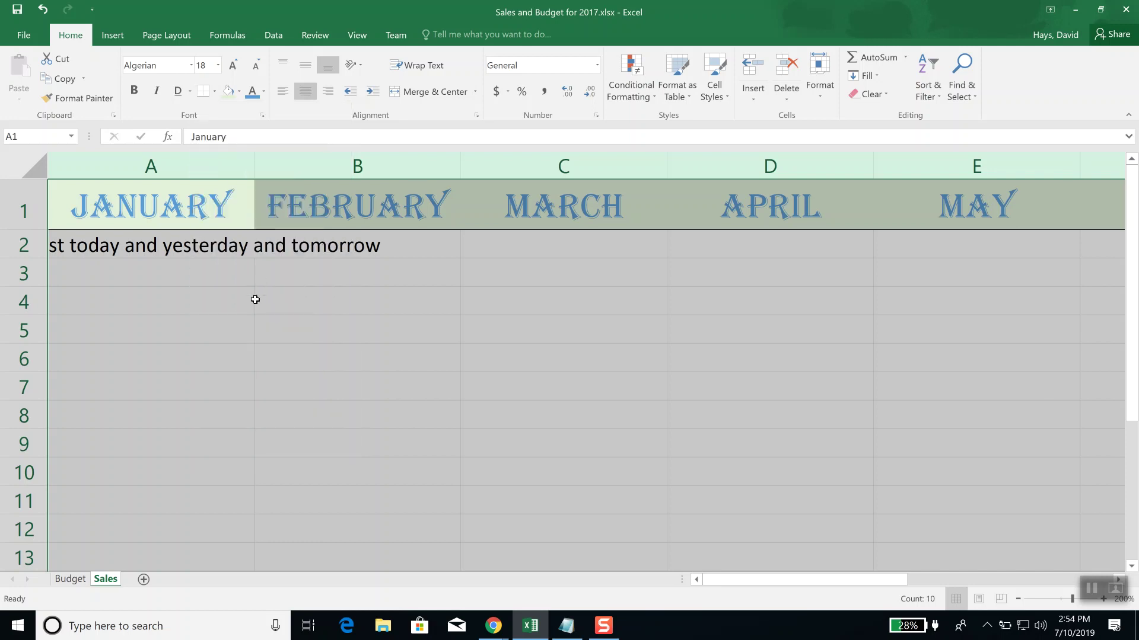
left_click(255, 300)
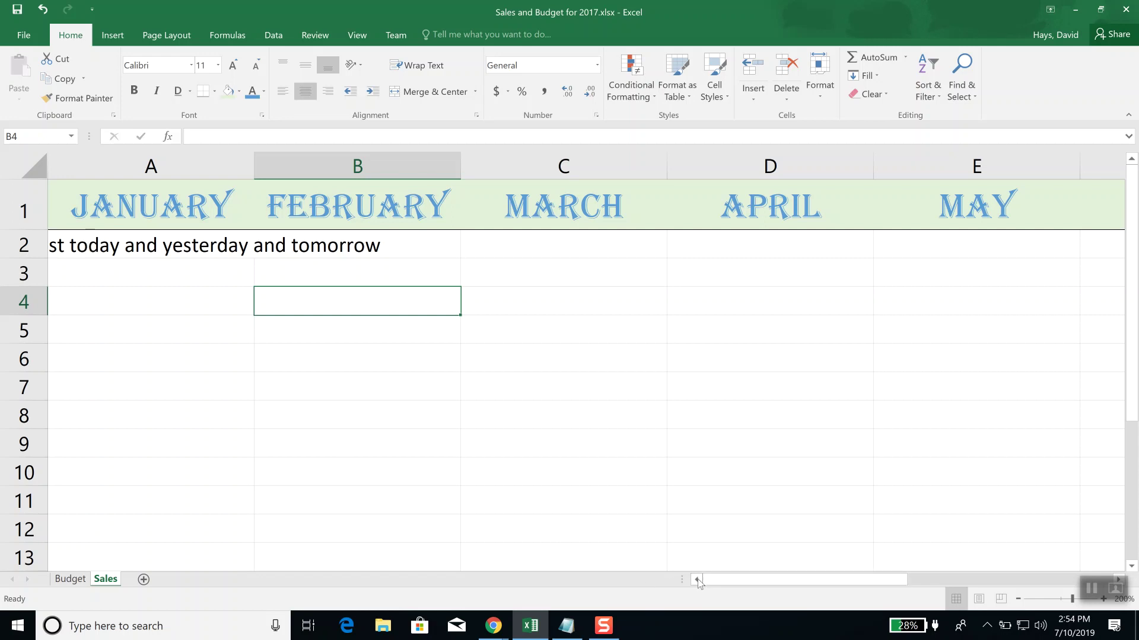
left_click_drag(168, 208, 824, 226)
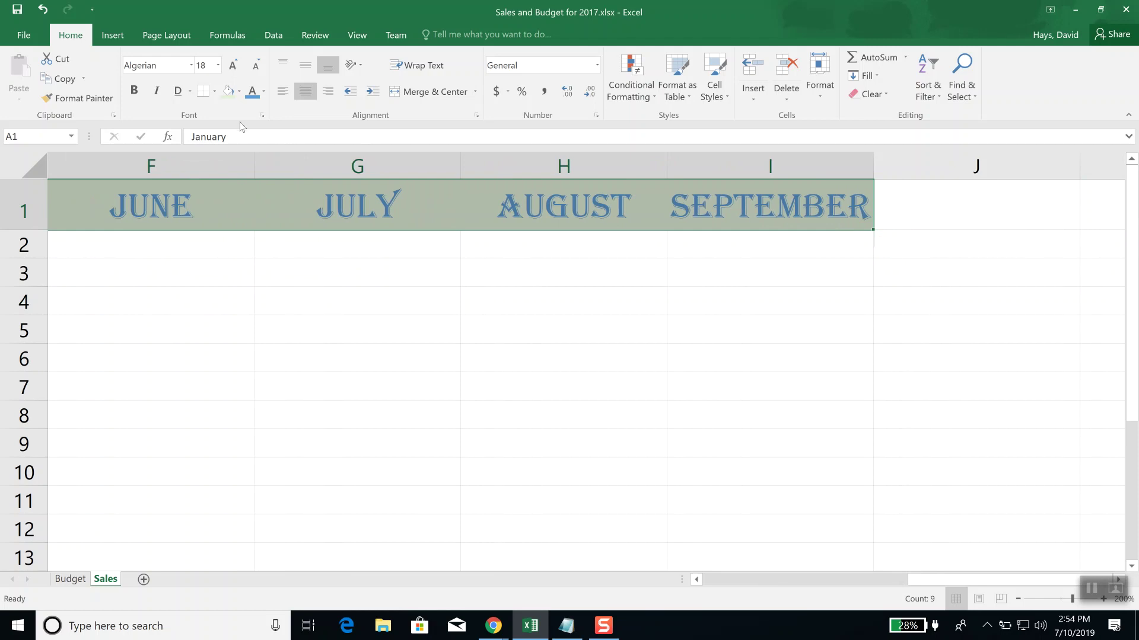
left_click(215, 92)
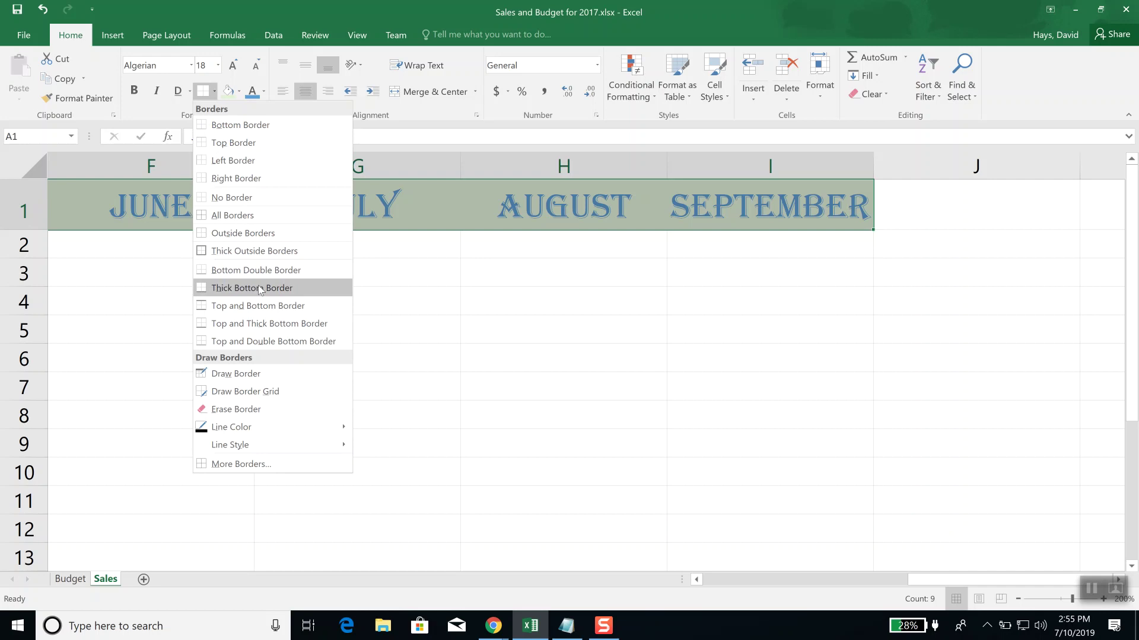
Step: Put a thick bottom border under the row 1 month headers, then reselect JANUARY through SEPTEMBER
left_click(259, 288)
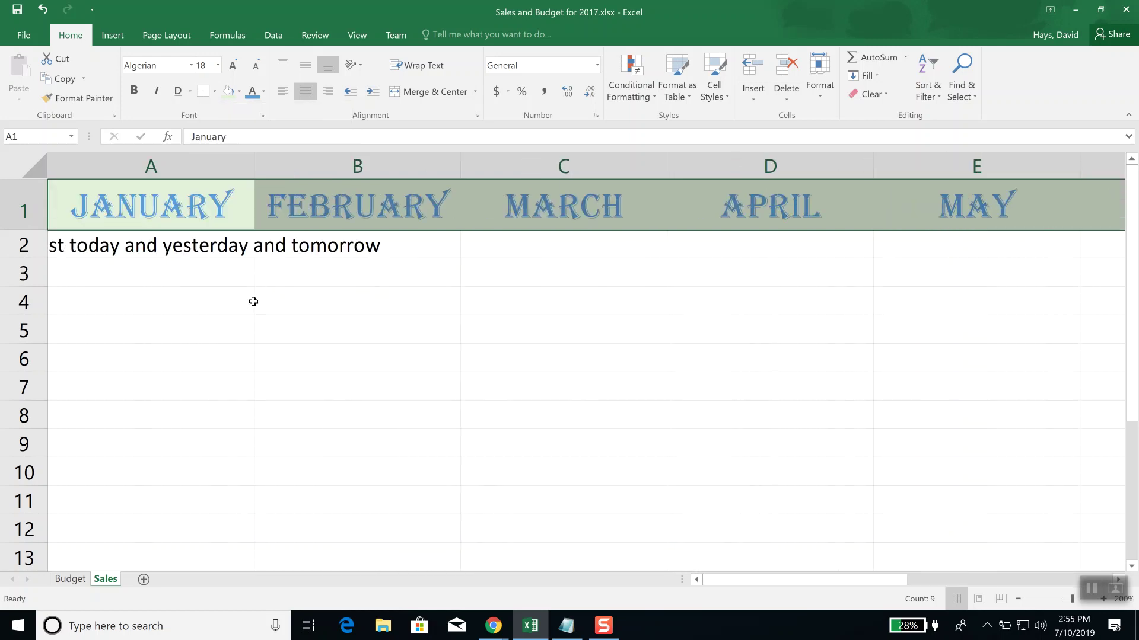
left_click(246, 313)
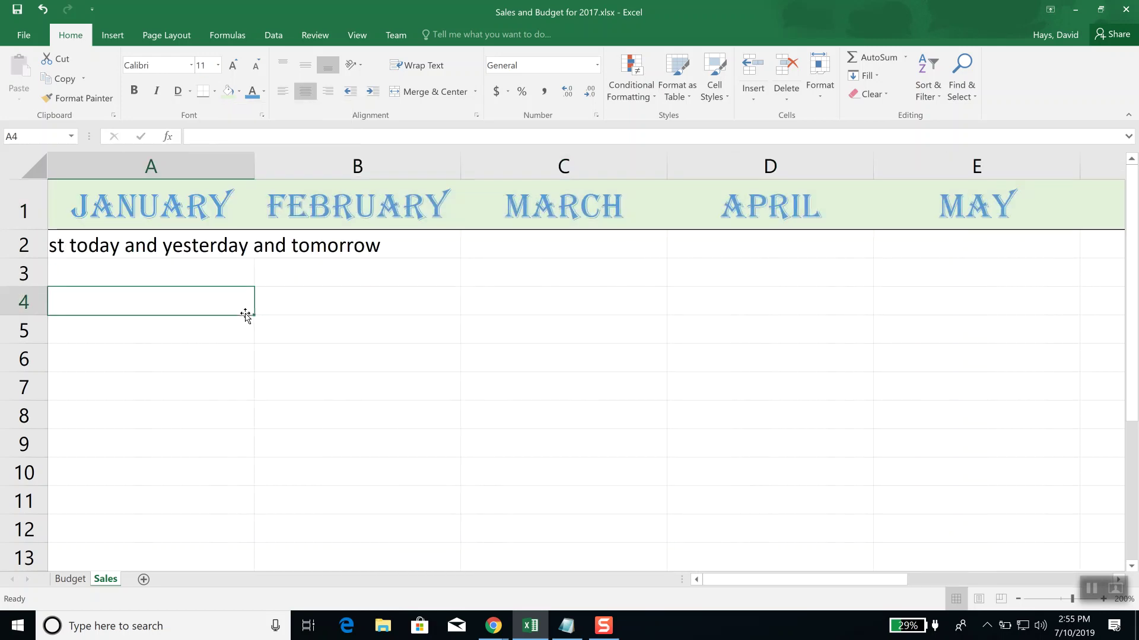
left_click_drag(150, 205, 760, 214)
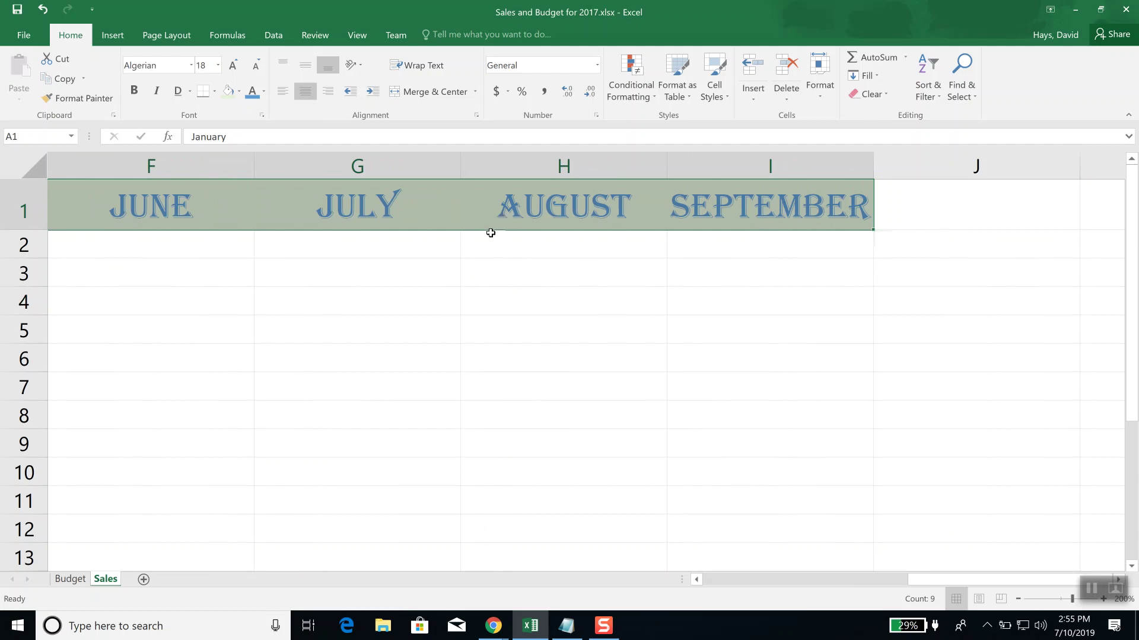
left_click(714, 584)
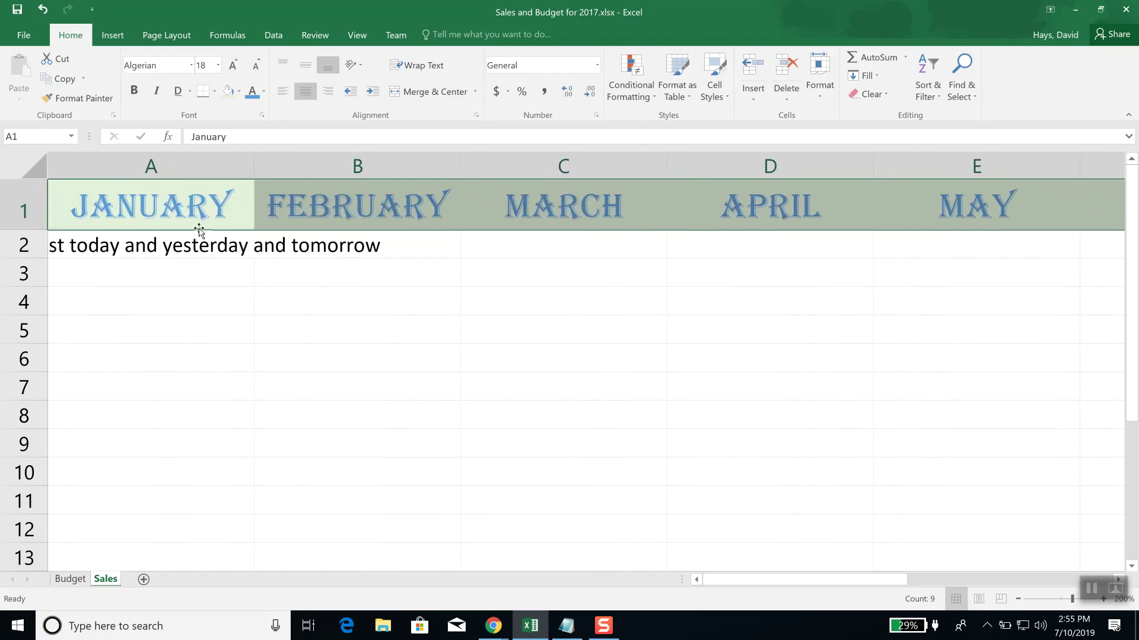
left_click(20, 208)
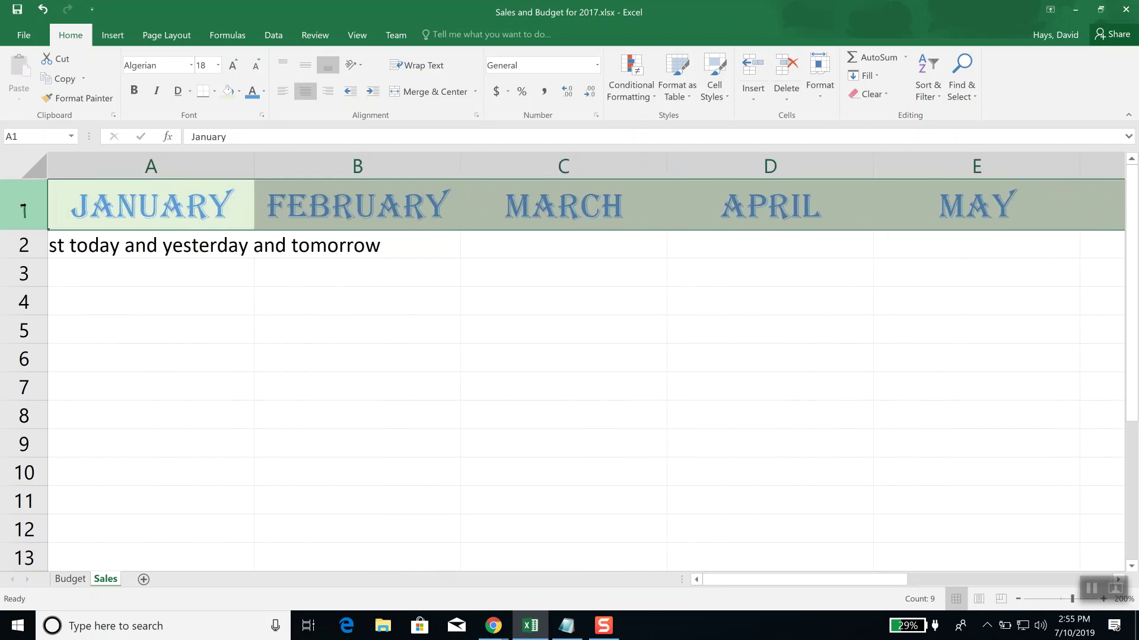
left_click(325, 351)
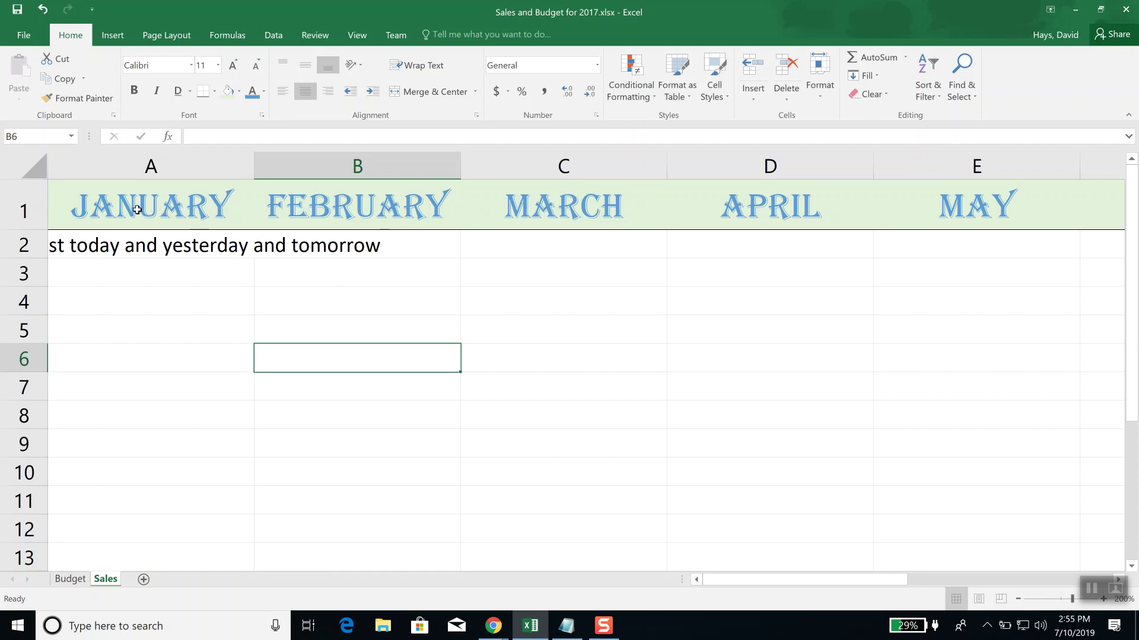
left_click_drag(134, 210, 1064, 205)
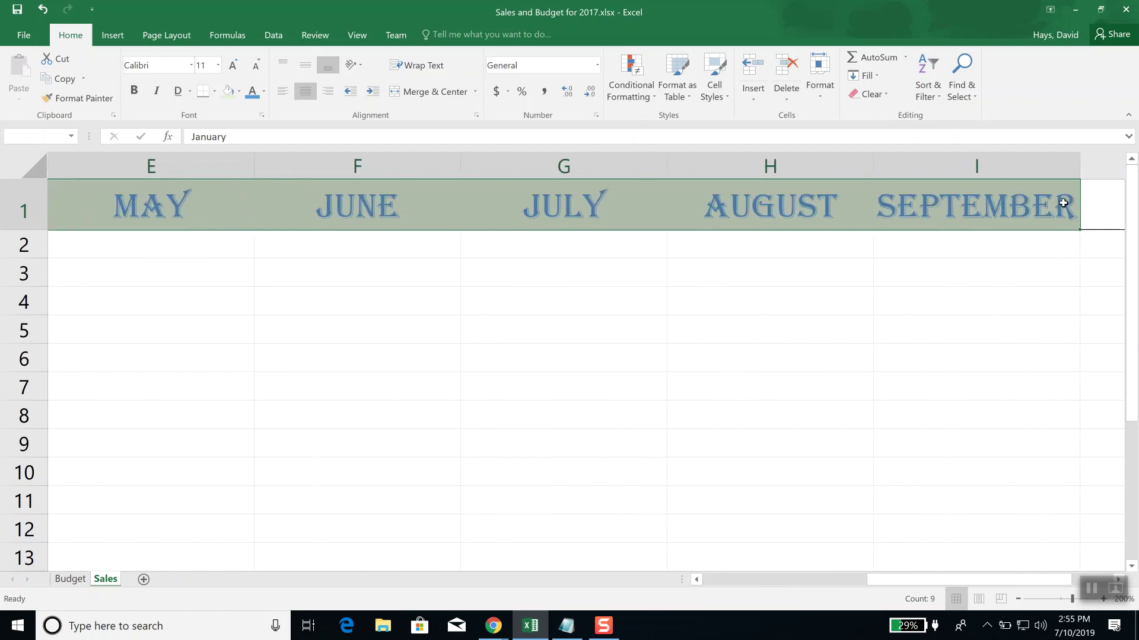
Step: Apply a medium solid bottom border in Automatic colour to the row 1 month headers via Format Cells
right_click(767, 211)
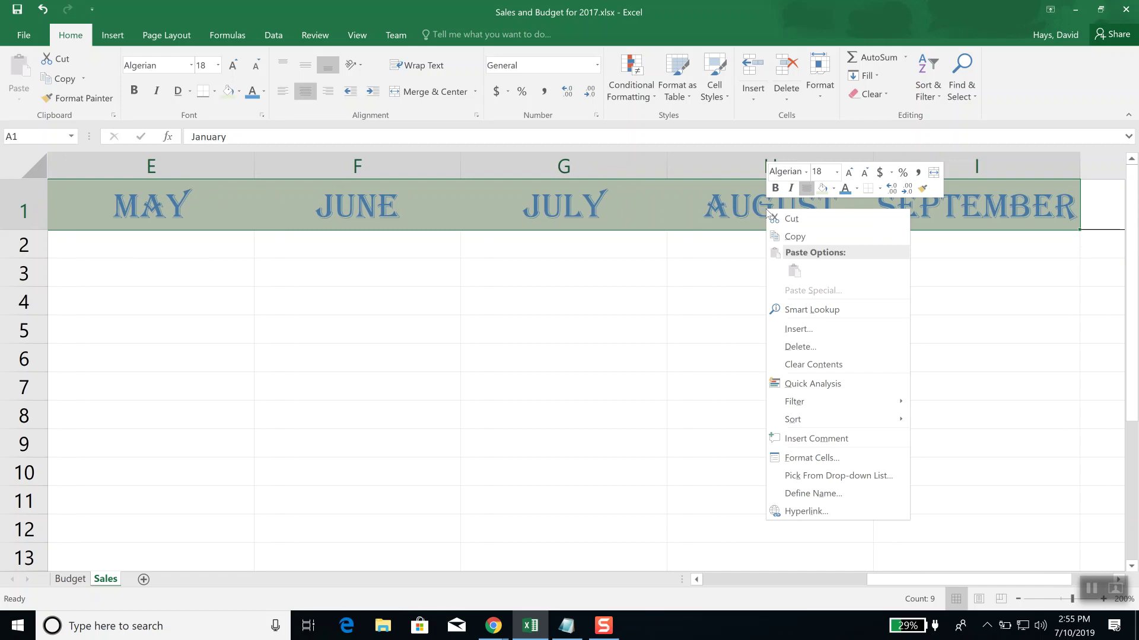
left_click(831, 463)
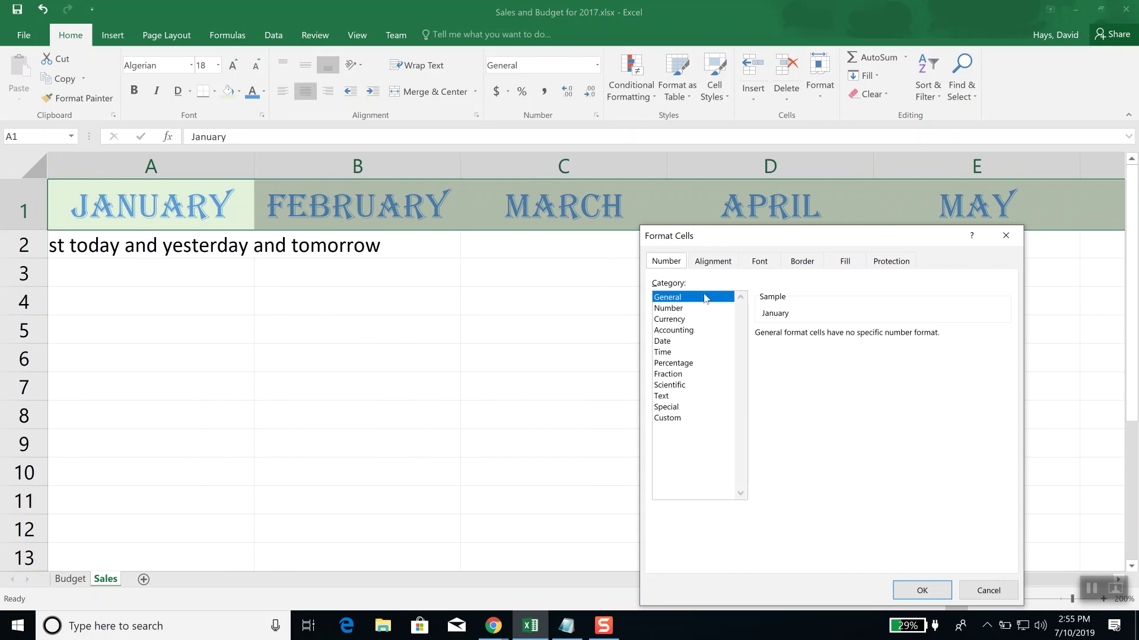
left_click(812, 260)
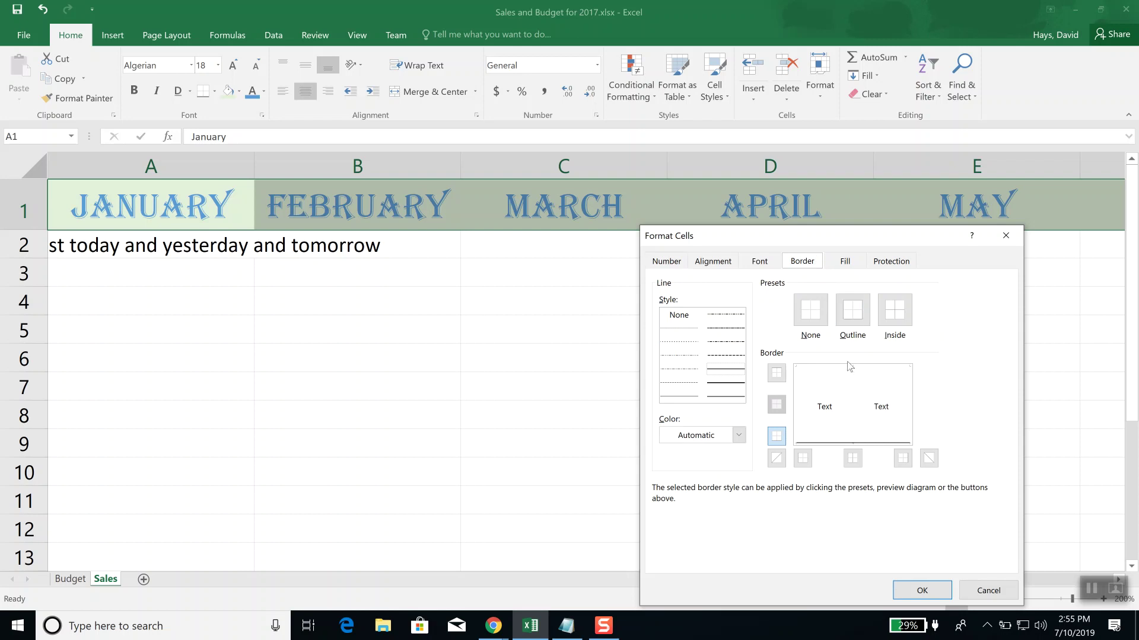
left_click(731, 389)
left_click(838, 444)
left_click(738, 437)
left_click(738, 436)
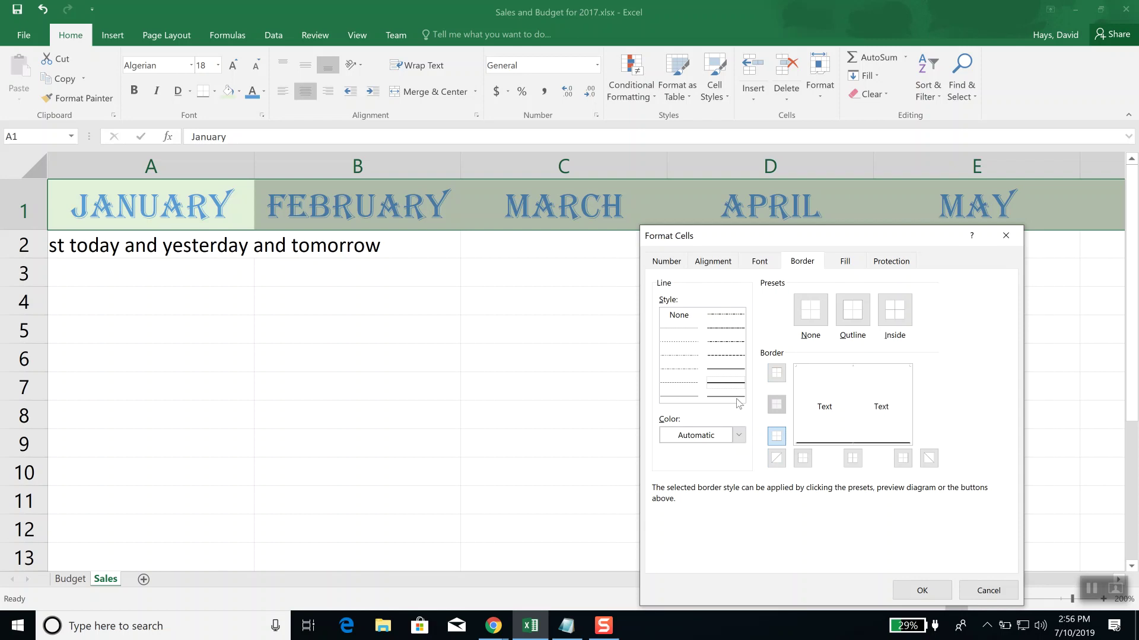
left_click(922, 590)
left_click(685, 432)
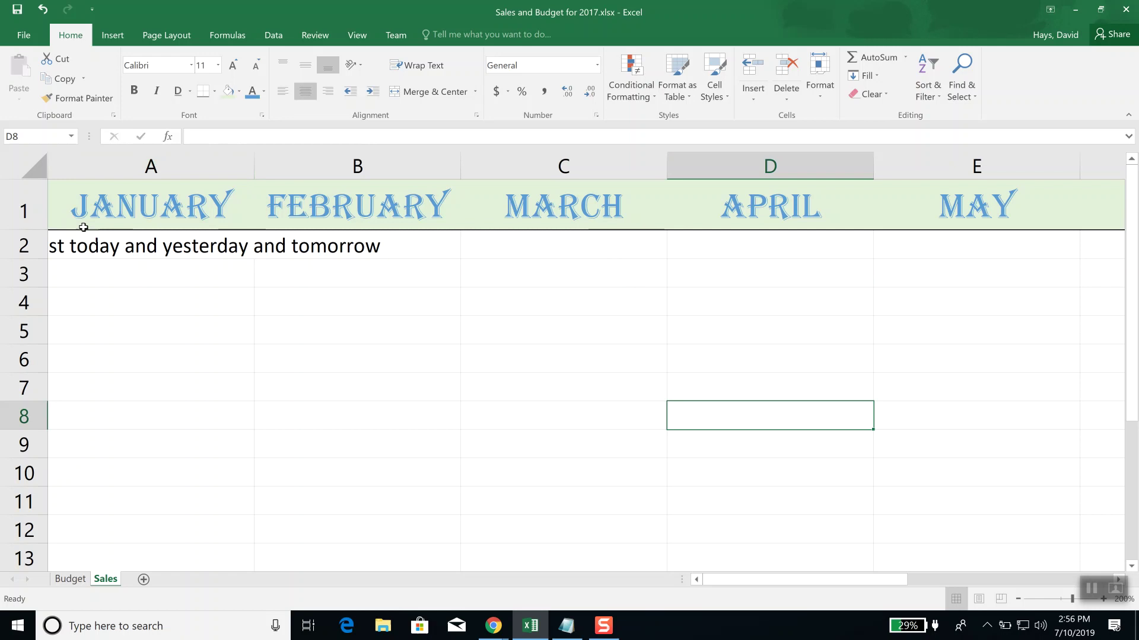
left_click_drag(84, 208, 830, 217)
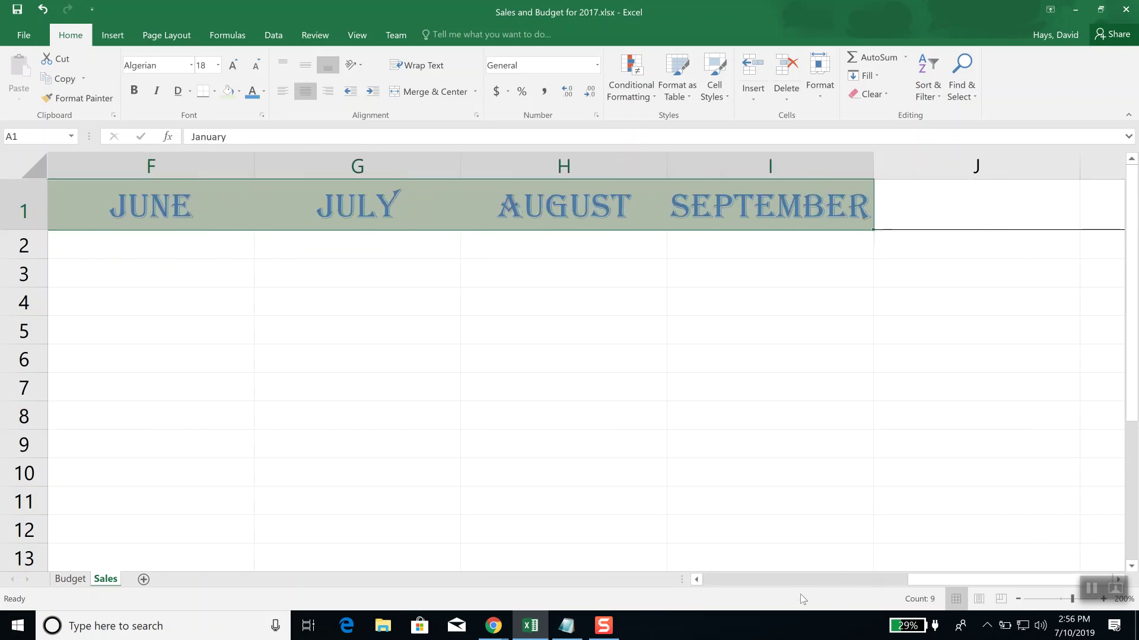
left_click(705, 578)
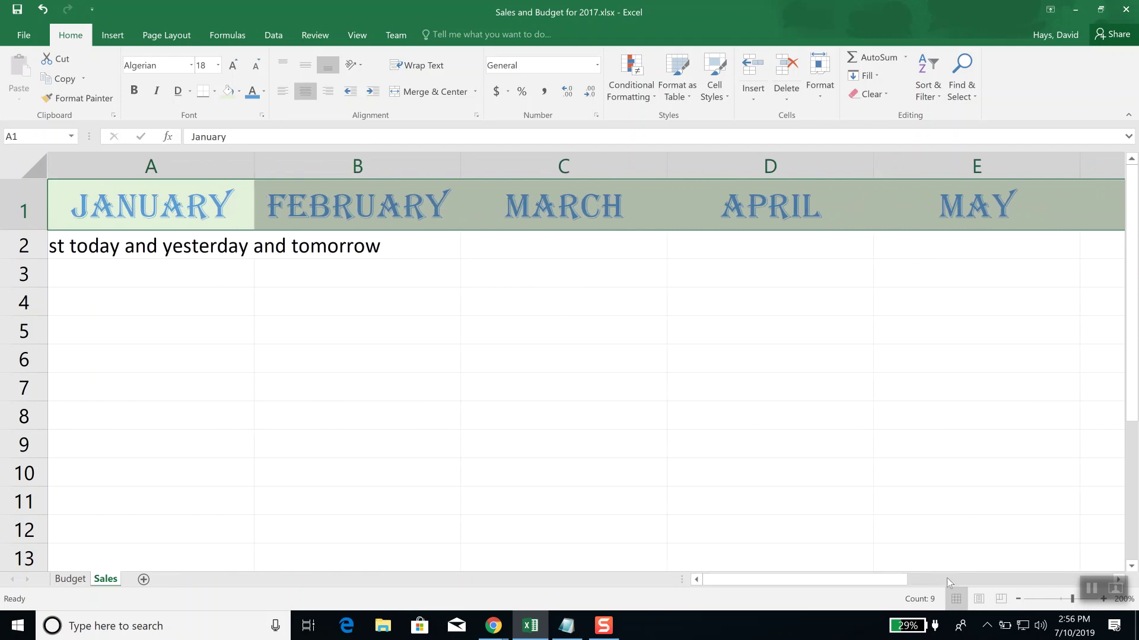
left_click(1016, 569)
left_click(1016, 582)
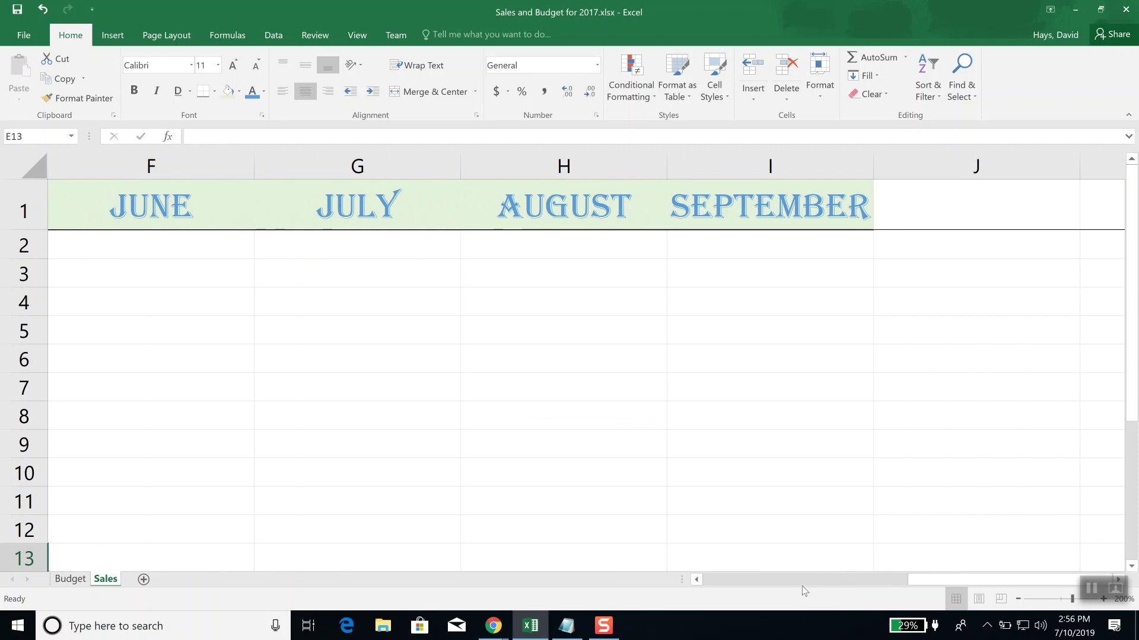
left_click_drag(697, 581, 697, 580)
left_click(731, 581)
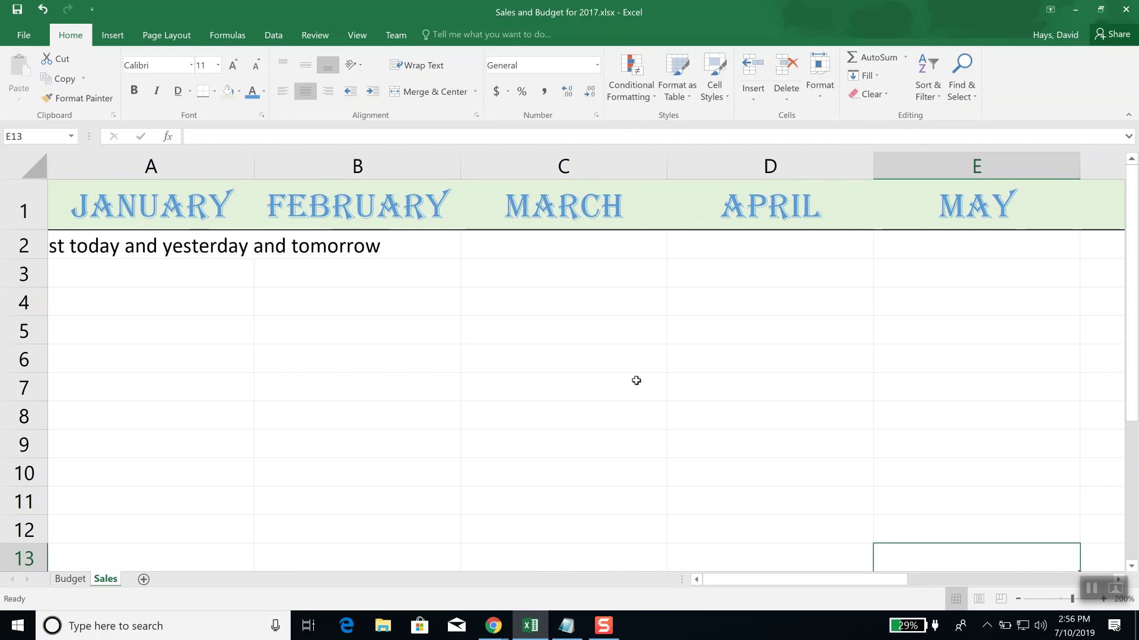
left_click(96, 339)
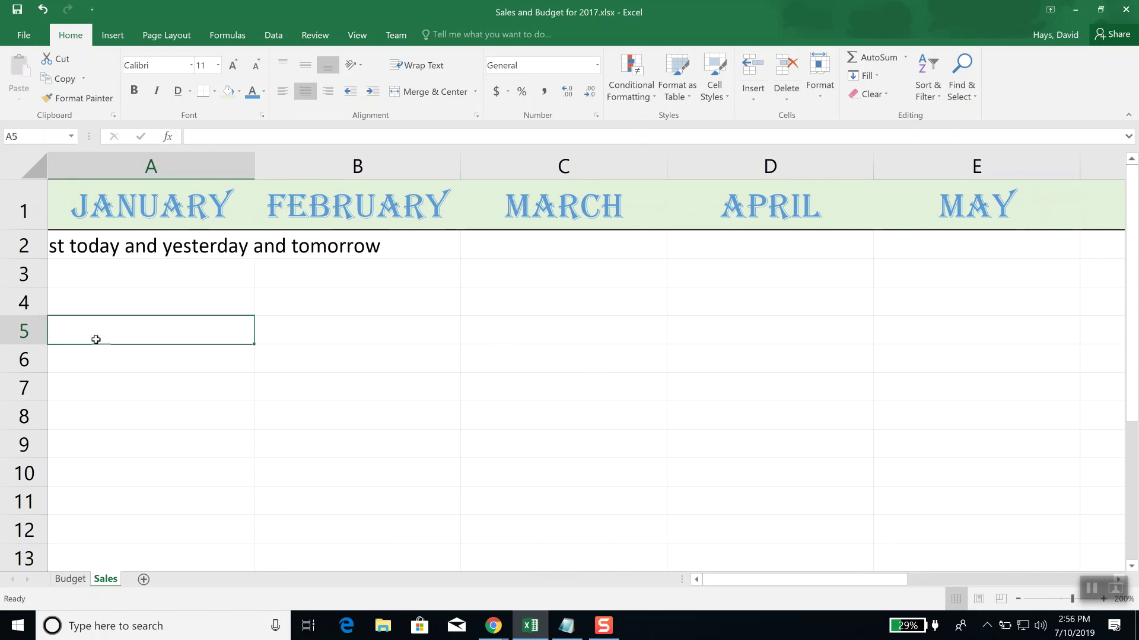
left_click_drag(96, 340, 1079, 430)
left_click(226, 353)
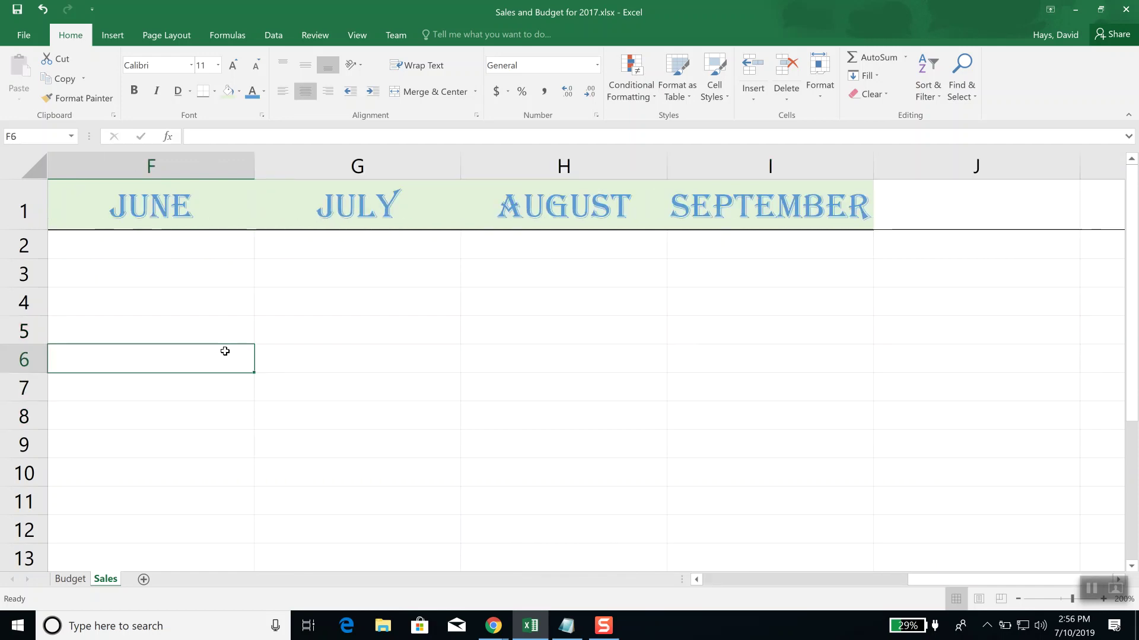
key("Home")
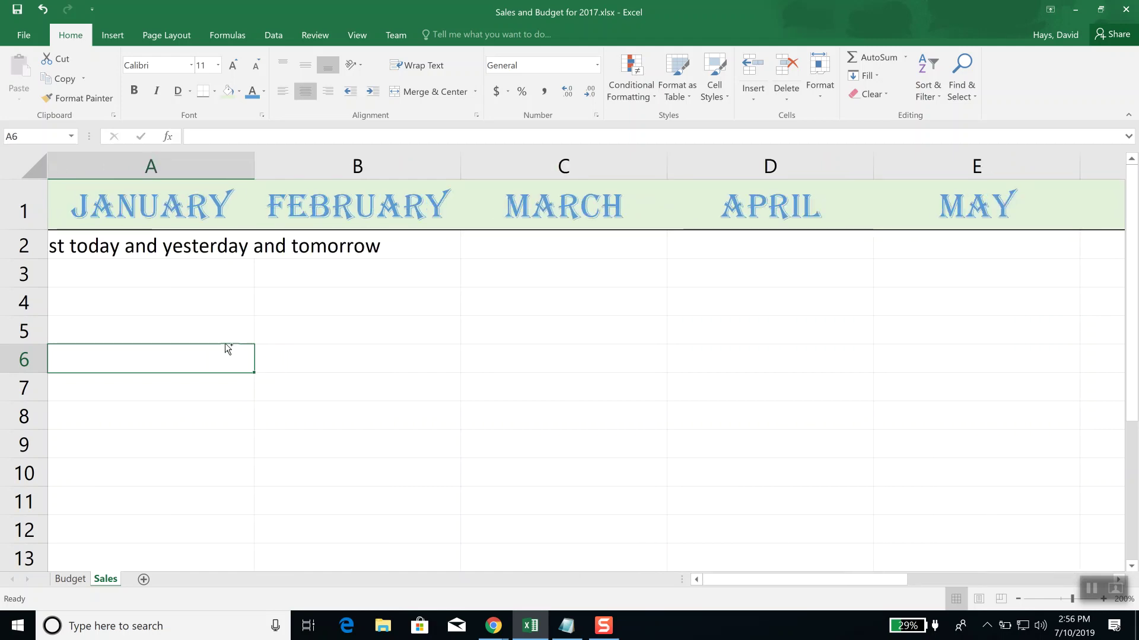
key("ctrl+End")
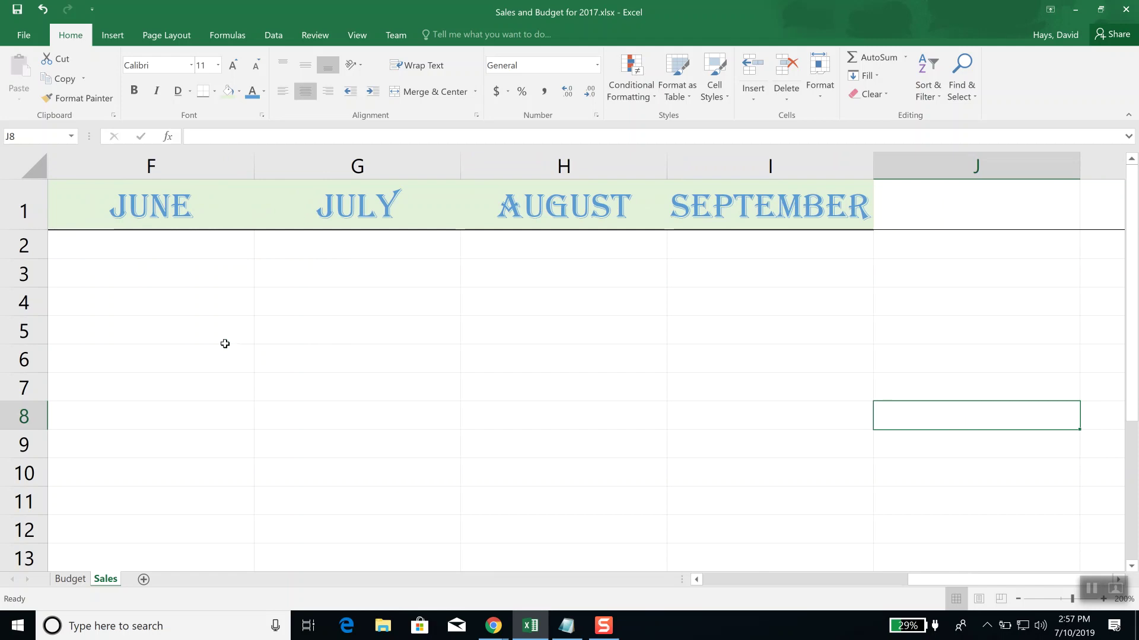
key("Down")
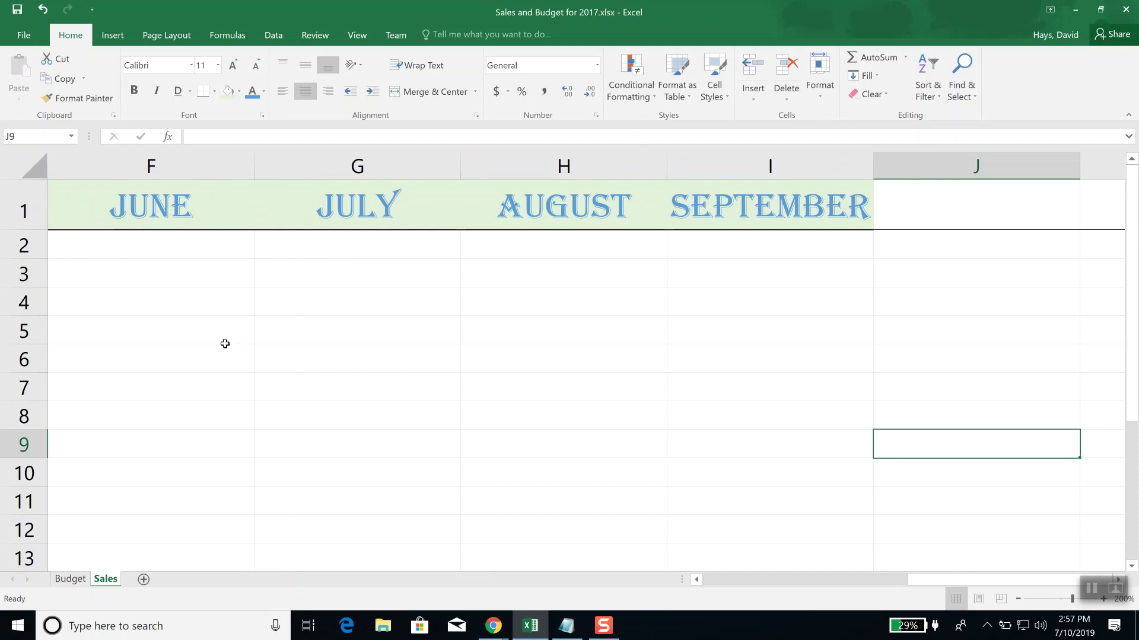
key("Down")
key("Down")
key("Down")
key("Down")
key("Down")
key("Down")
key("Down")
key("Down")
key("Down")
key("Down")
key("Down")
key("Down")
key("Down")
key("Down")
key("Down")
key("Down")
key("Down")
key("Down")
key("Down")
key("Down")
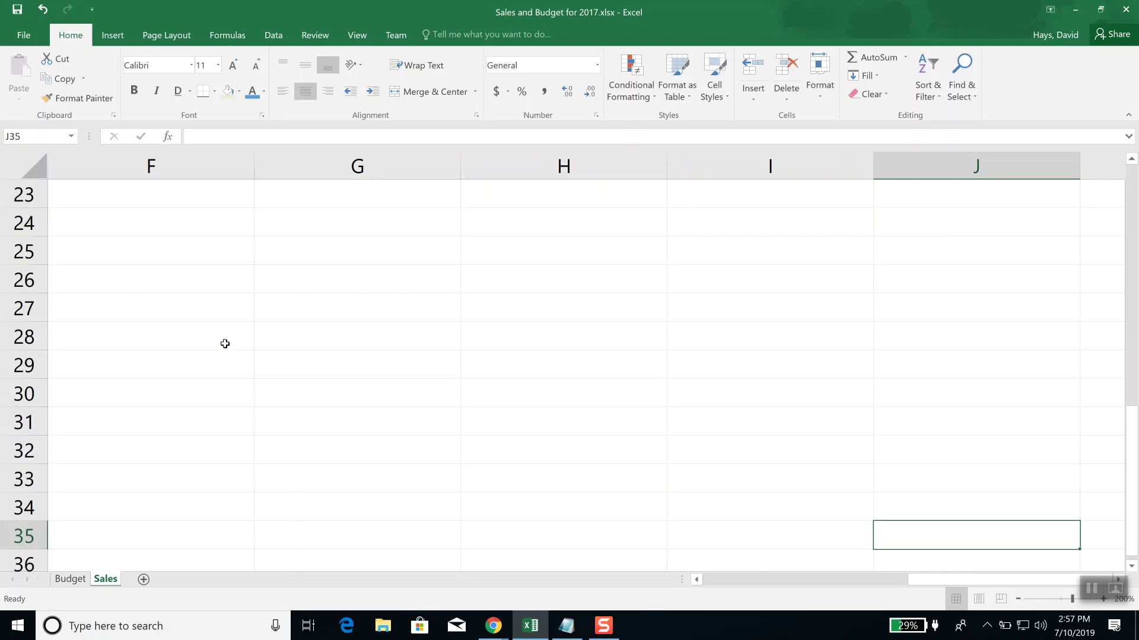
Step: Jump down column J and enter 'f' in cell J89
key("Down")
key("Down")
key("Down")
key("Down")
key("Down")
key("Down")
key("Down")
key("Down")
key("Down")
key("Down")
key("Down")
key("Down")
key("Down")
key("Down")
key("Down")
key("Down")
key("Down")
key("Down")
key("Down")
key("Down")
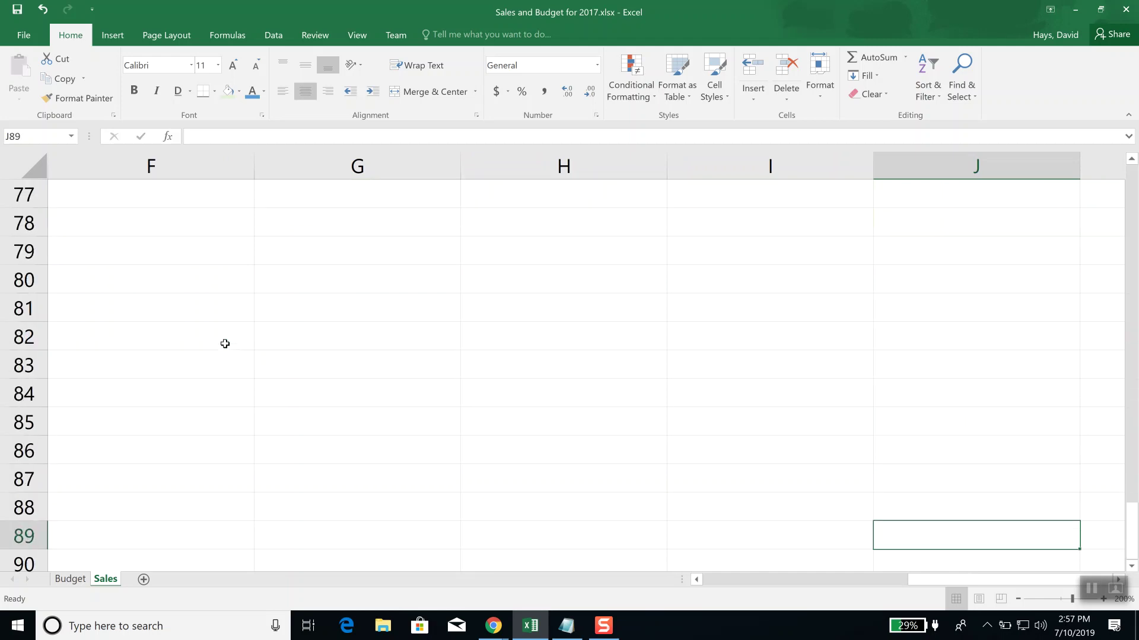
type("f")
key("Return")
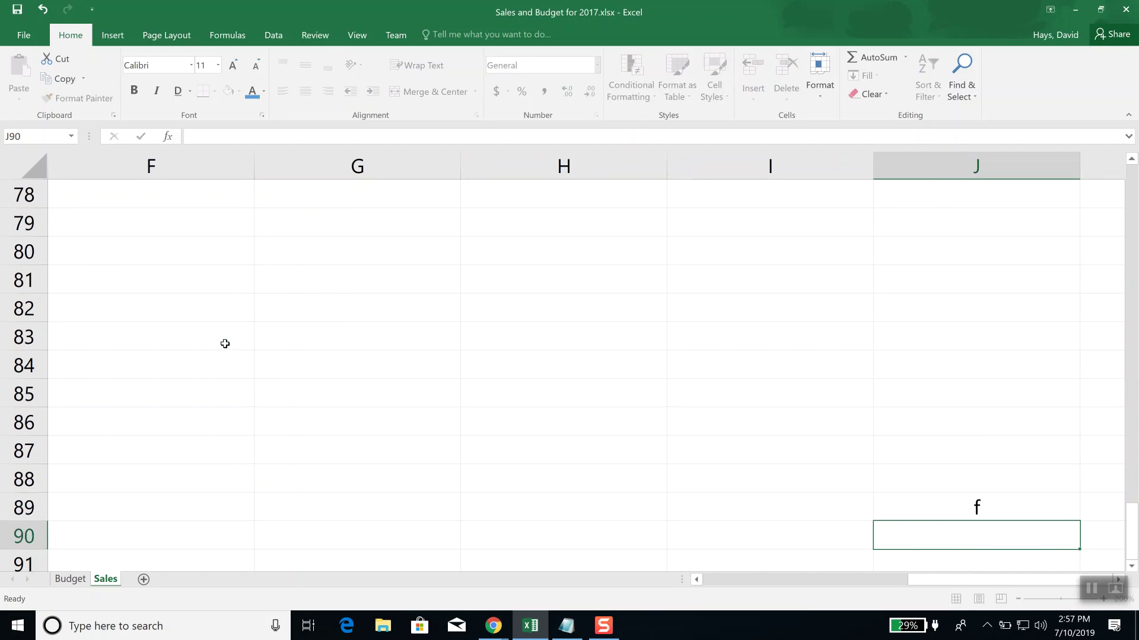
key("Up")
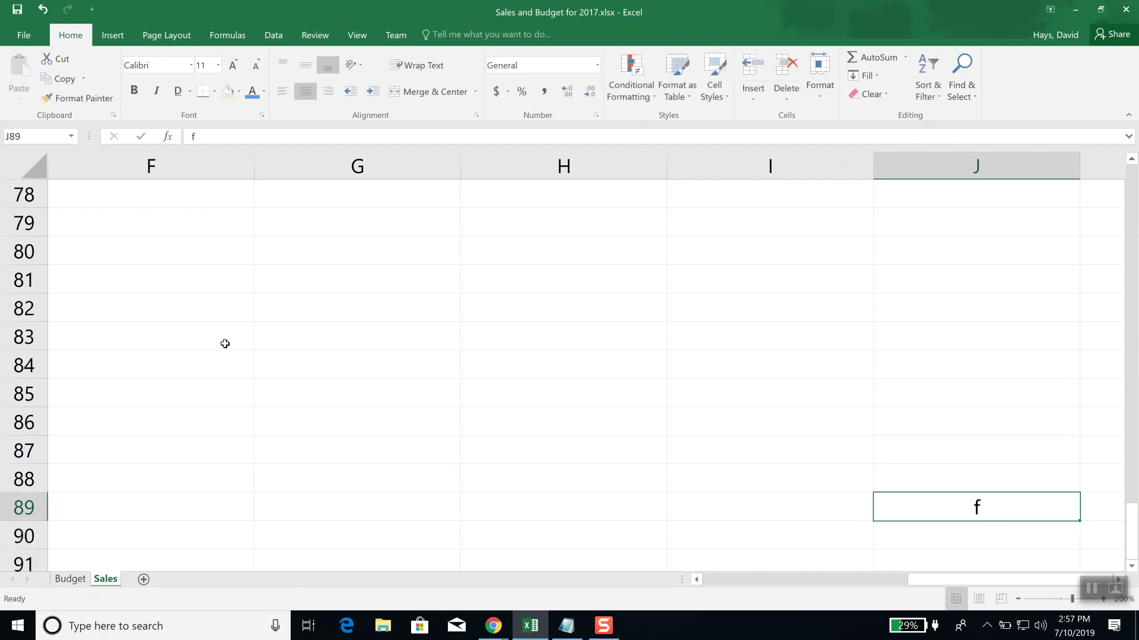
Step: Test the Ctrl+Home and Ctrl+End jumps, then bring the Notepad notes to the front
key("ctrl+Home")
key("ctrl+End")
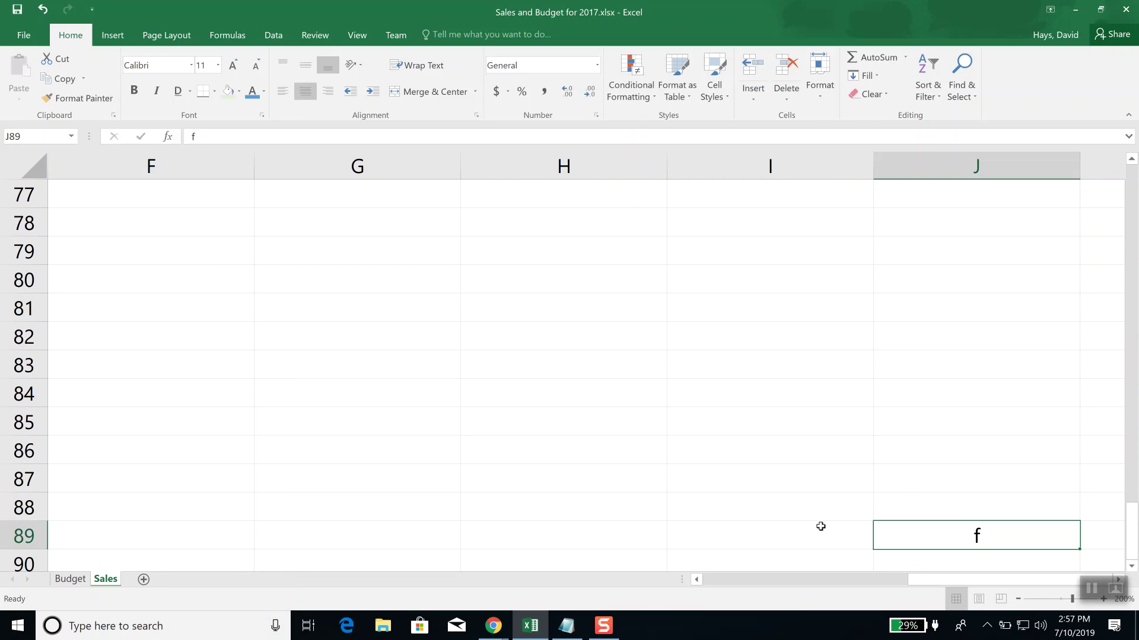
left_click(567, 627)
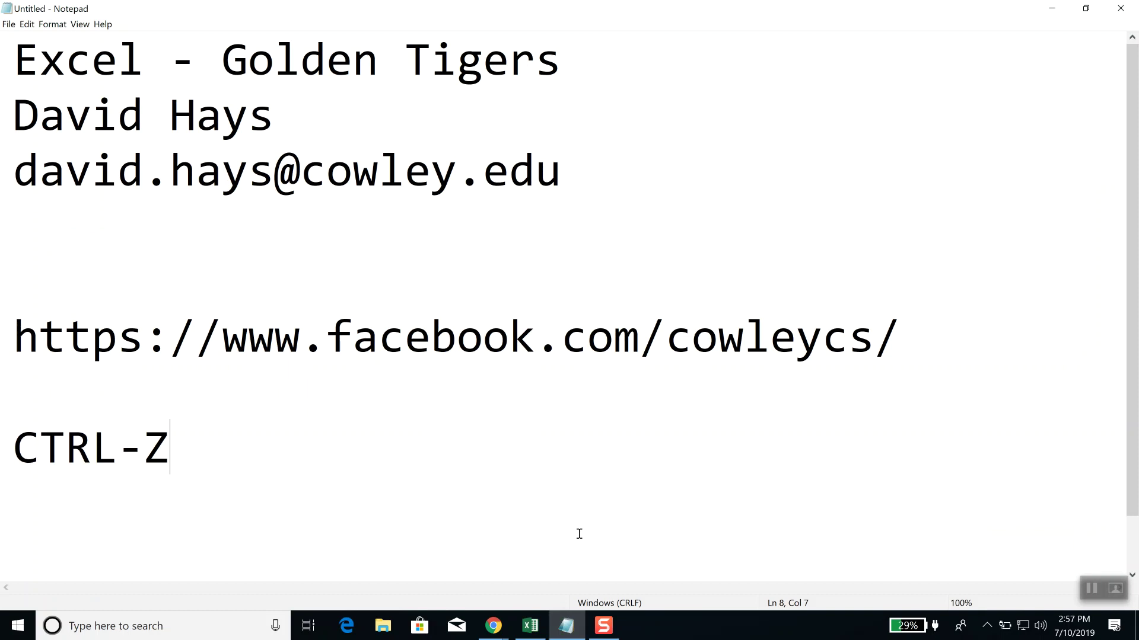
Step: Add the note 'CTRL-END will go to the bottom right corner' in Notepad
type("CT")
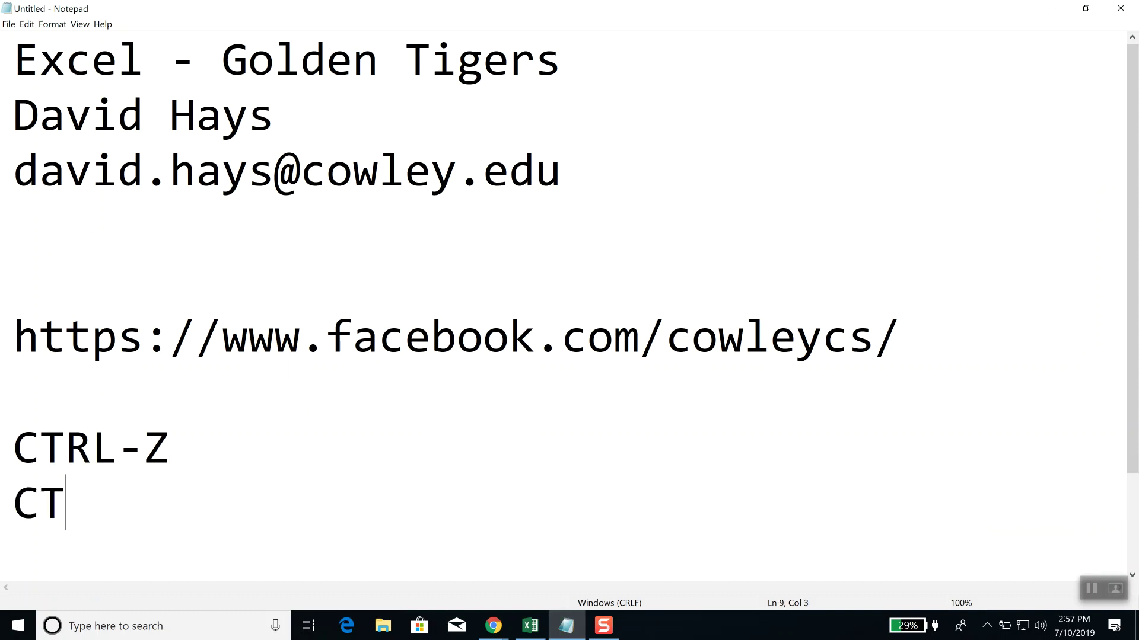
type("RL-EN")
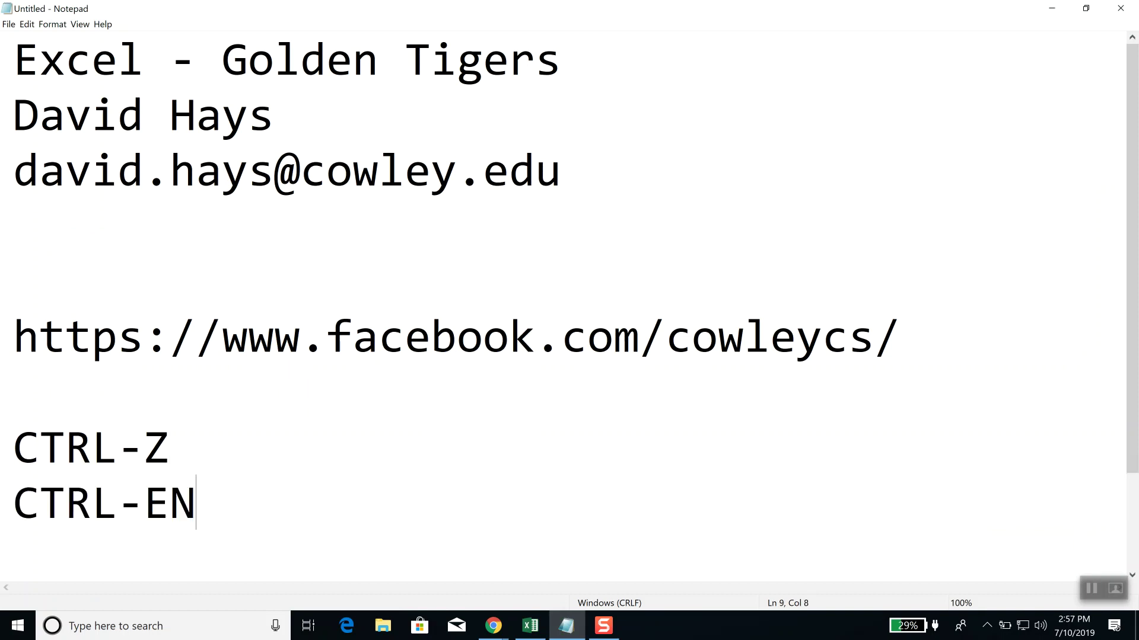
type("D will go t the")
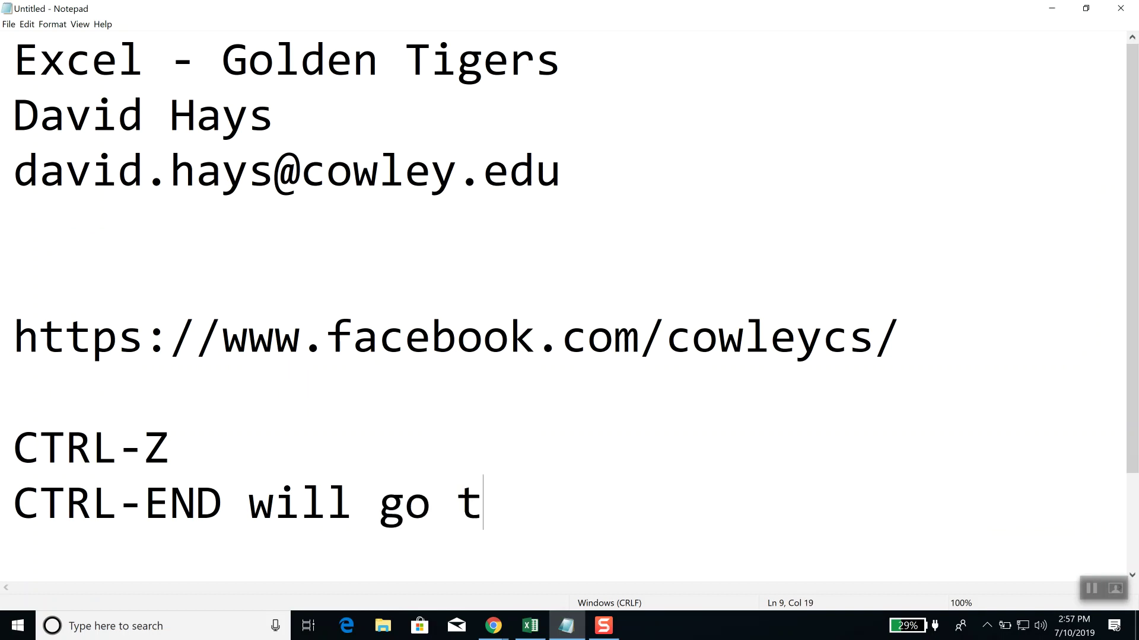
key("BackSpace")
key("BackSpace")
key("BackSpace")
key("BackSpace")
type("o the b")
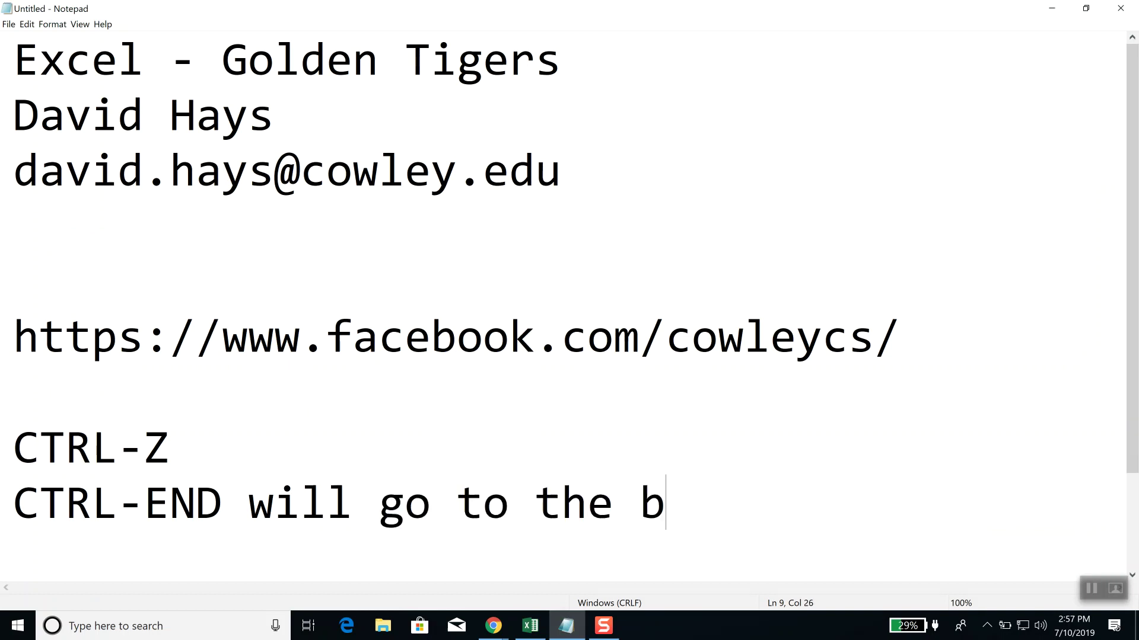
type("ottom right")
key("Return")
type("corner")
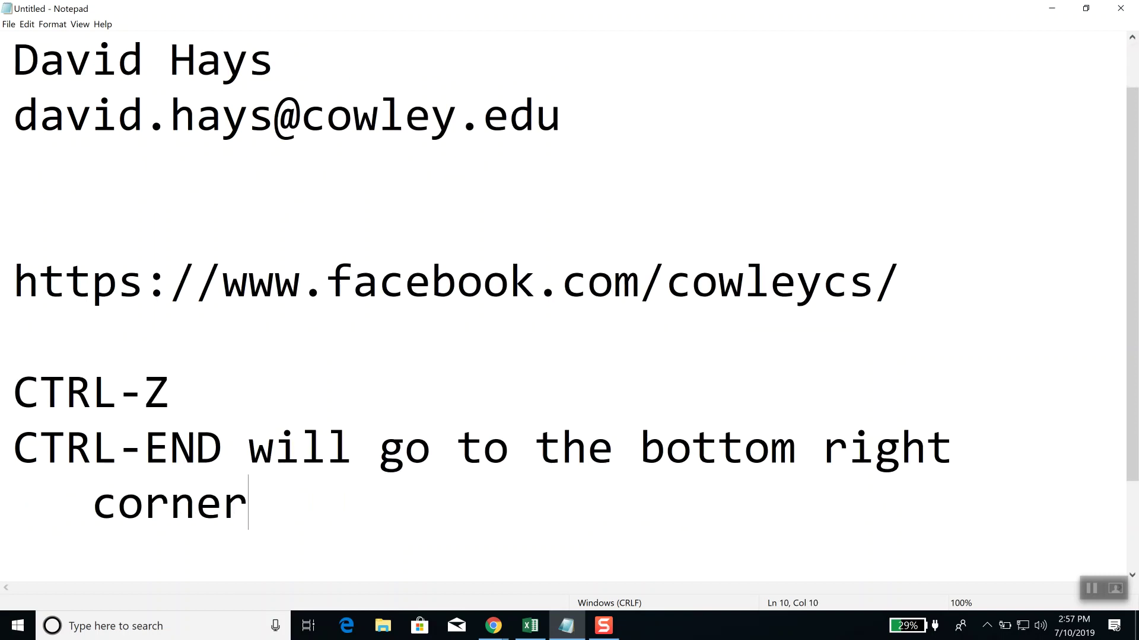
key("Return")
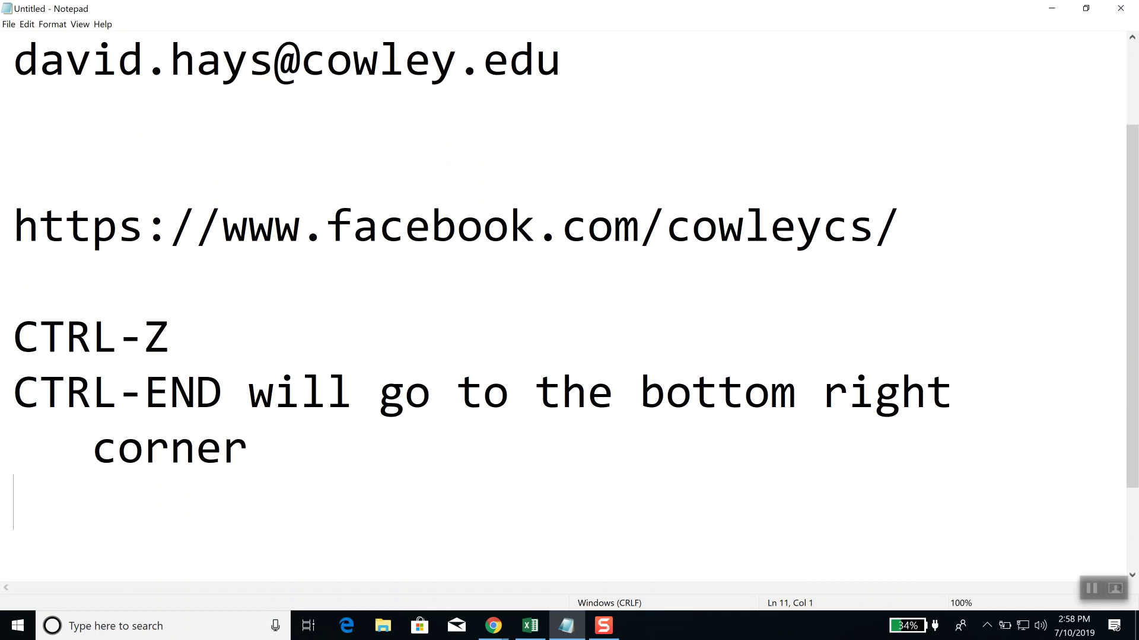
Step: Add the note 'CTRL-HOME will go to the top left' and switch back to Excel
type("CTRL")
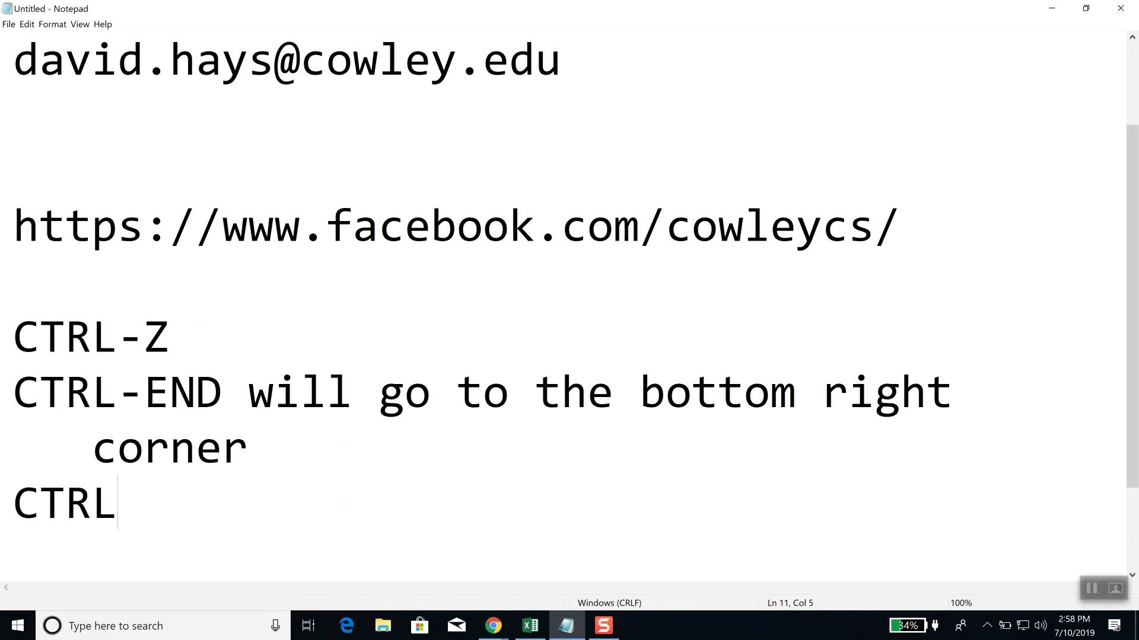
type("-HOME will ")
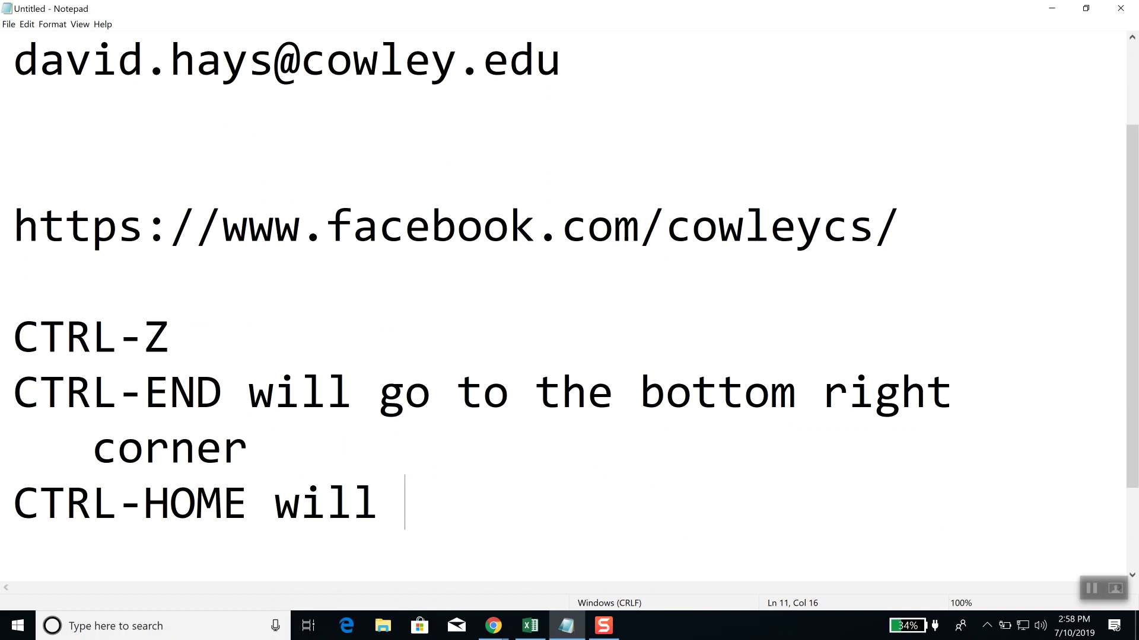
type("go to the rop")
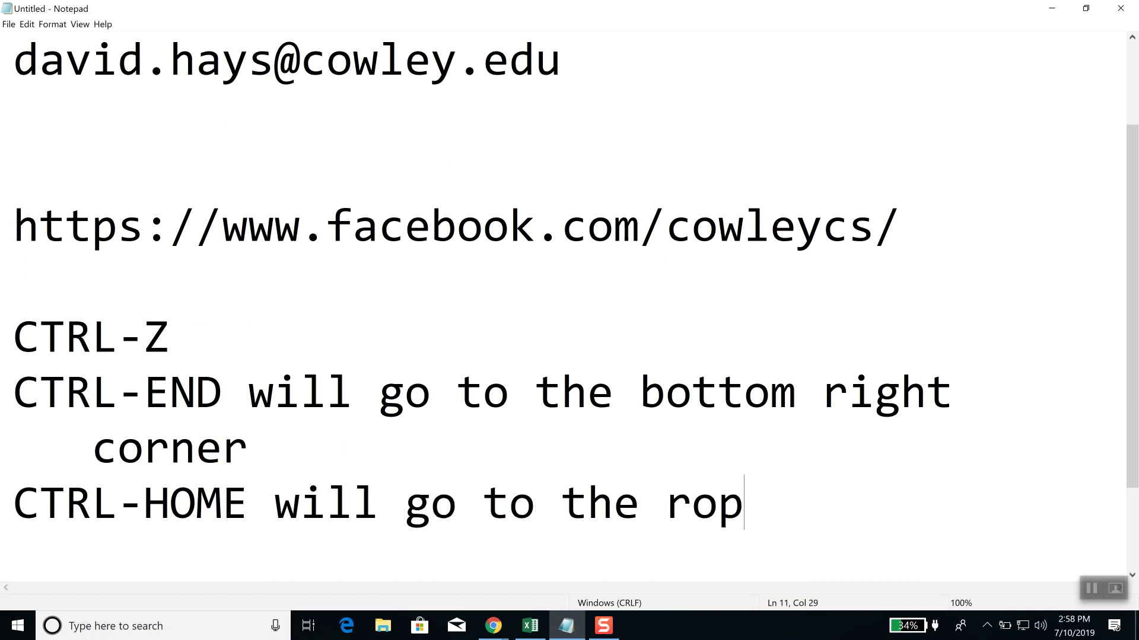
key("BackSpace")
key("BackSpace")
key("BackSpace")
type("top left")
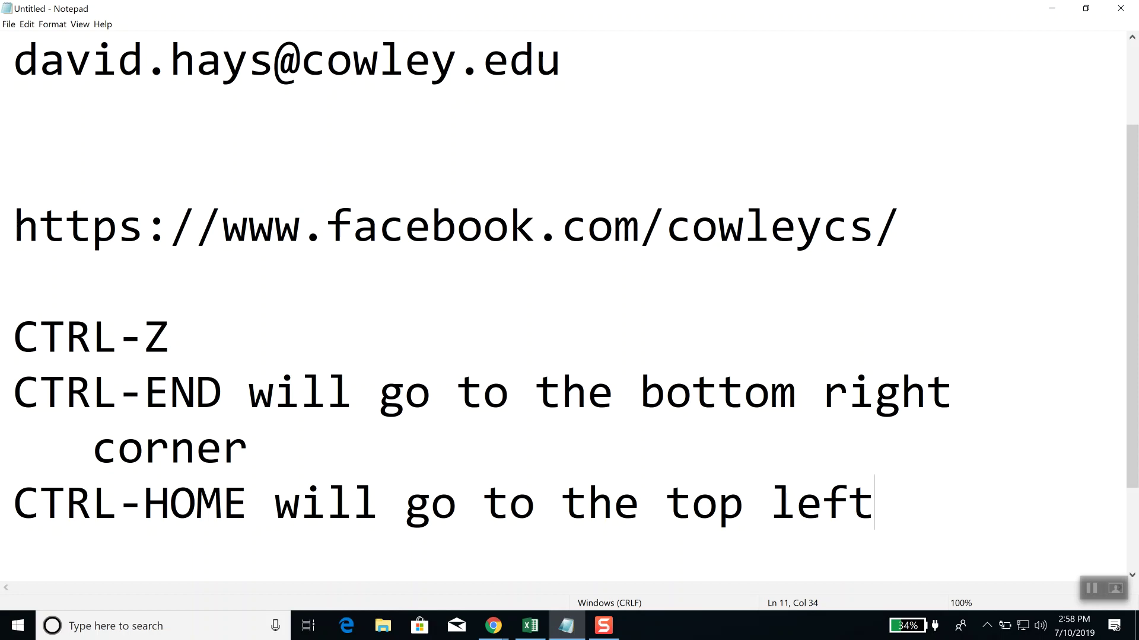
key("Return")
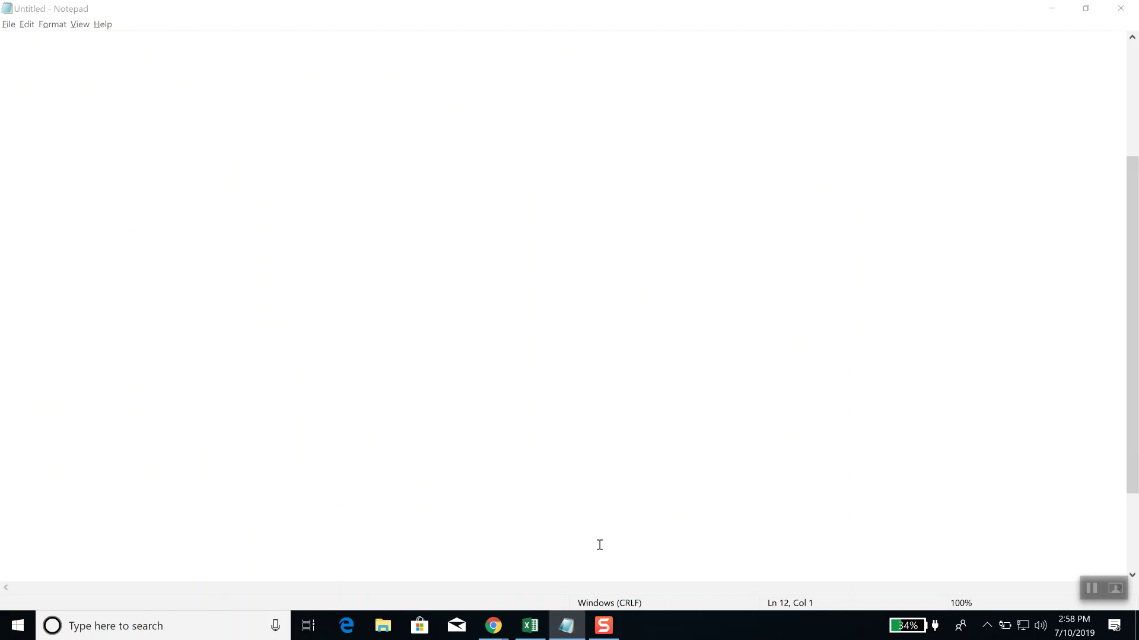
key("alt+Tab")
Step: Scroll down the Sales sheet, then jump back to cell A1 with Ctrl+Home
scroll(659, 545, "down", 12)
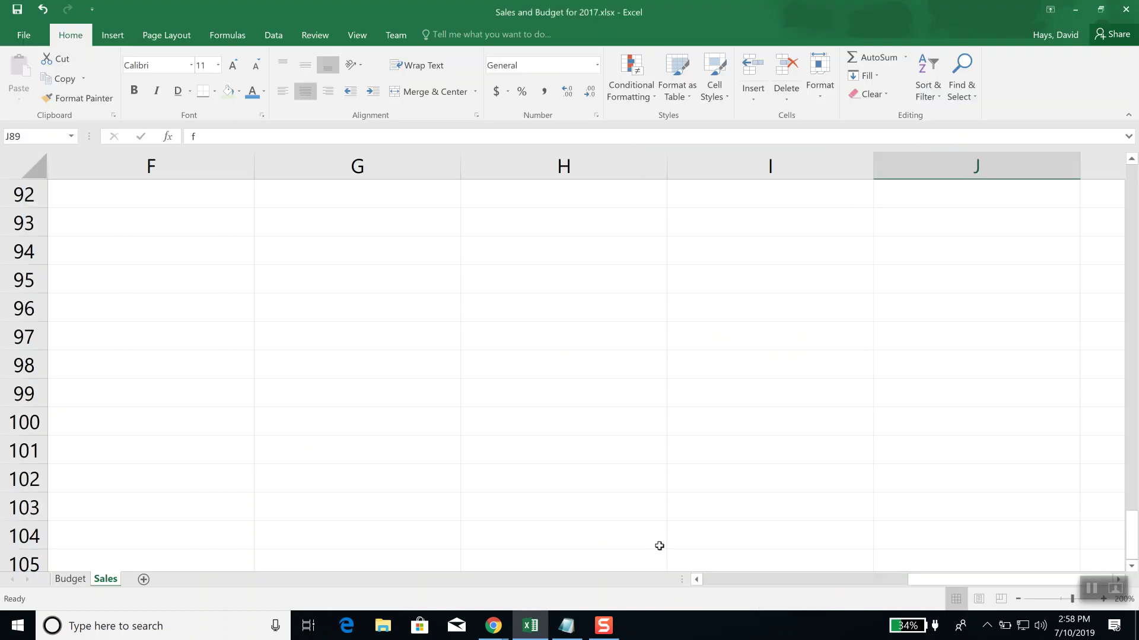
scroll(658, 545, "down", 15)
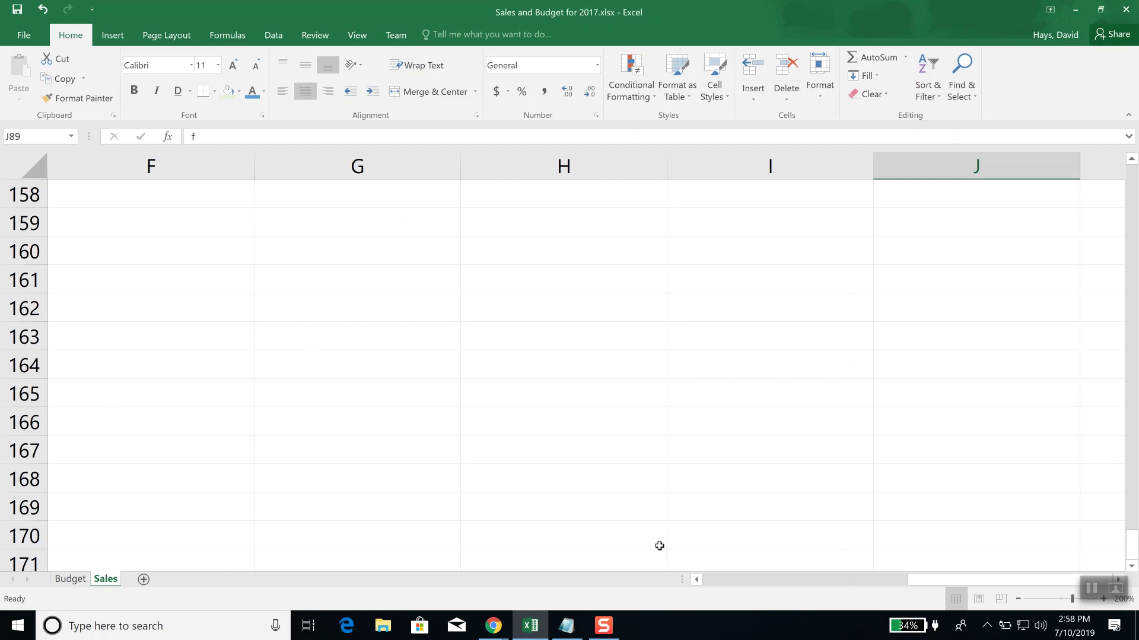
key("ctrl+Home")
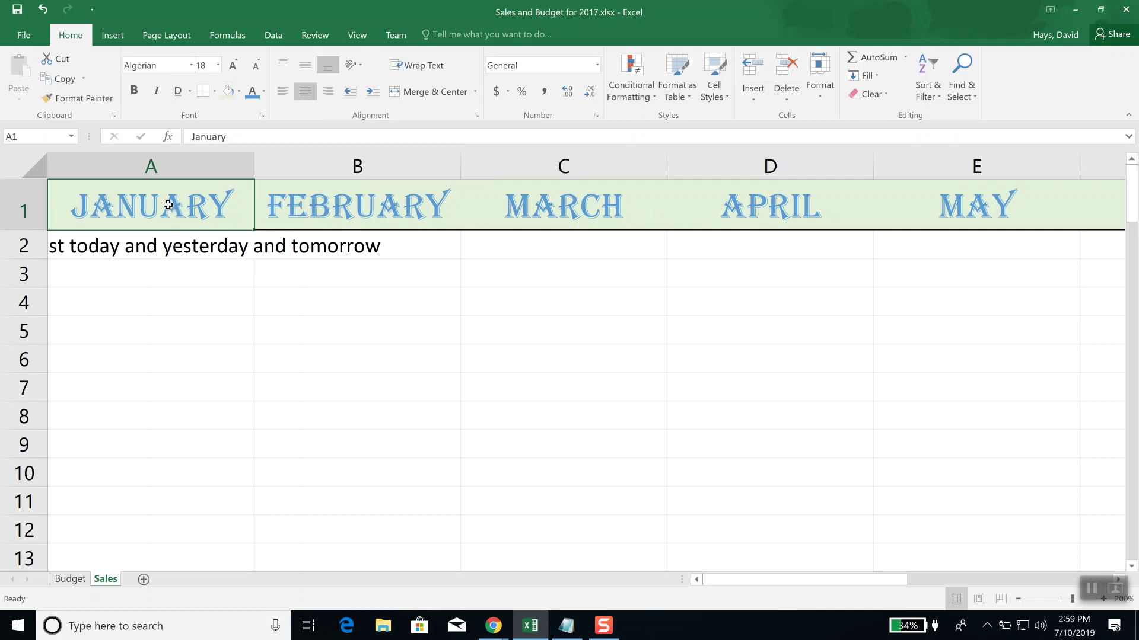
Step: Drag-select A1:I1, the JANUARY through SEPTEMBER headers, and scroll back left
left_click_drag(145, 205, 861, 207)
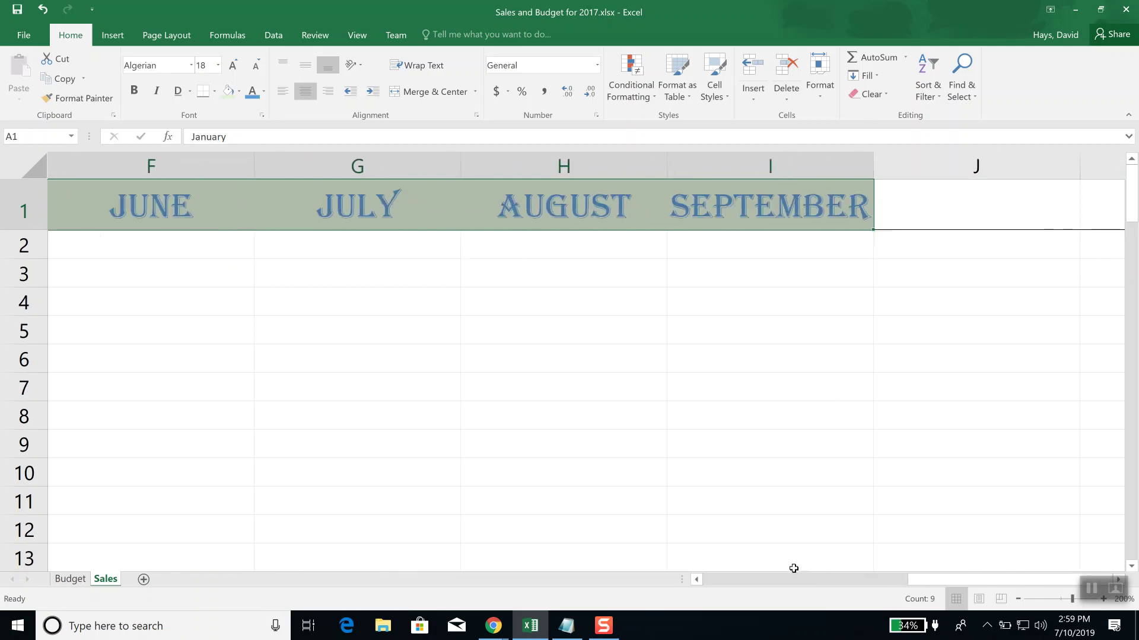
scroll(721, 581, "left", 5)
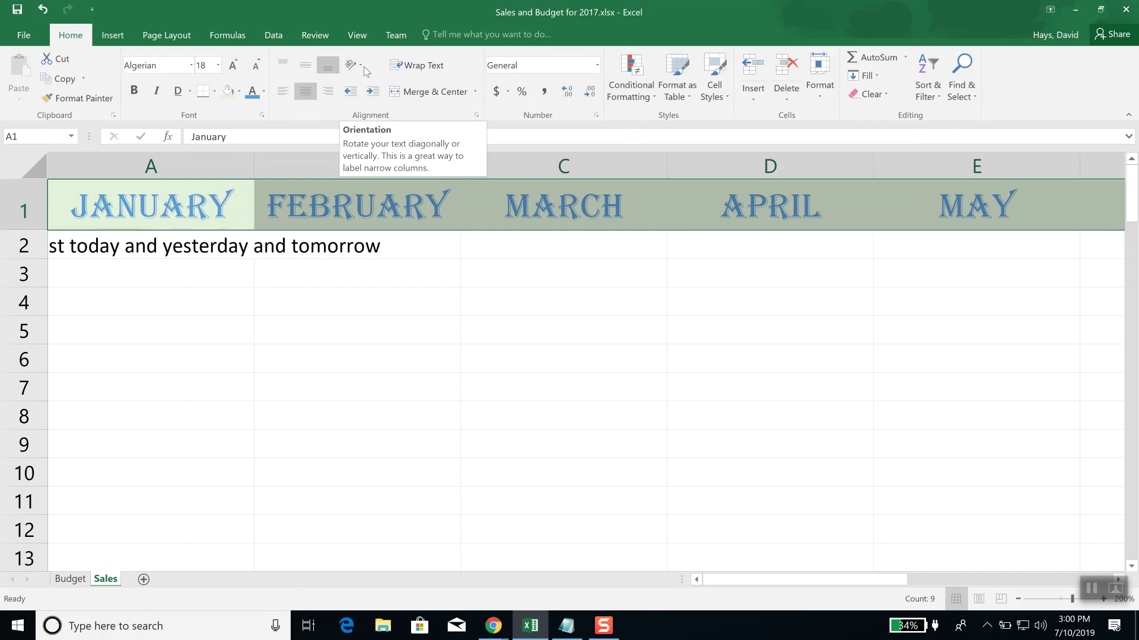
left_click(360, 69)
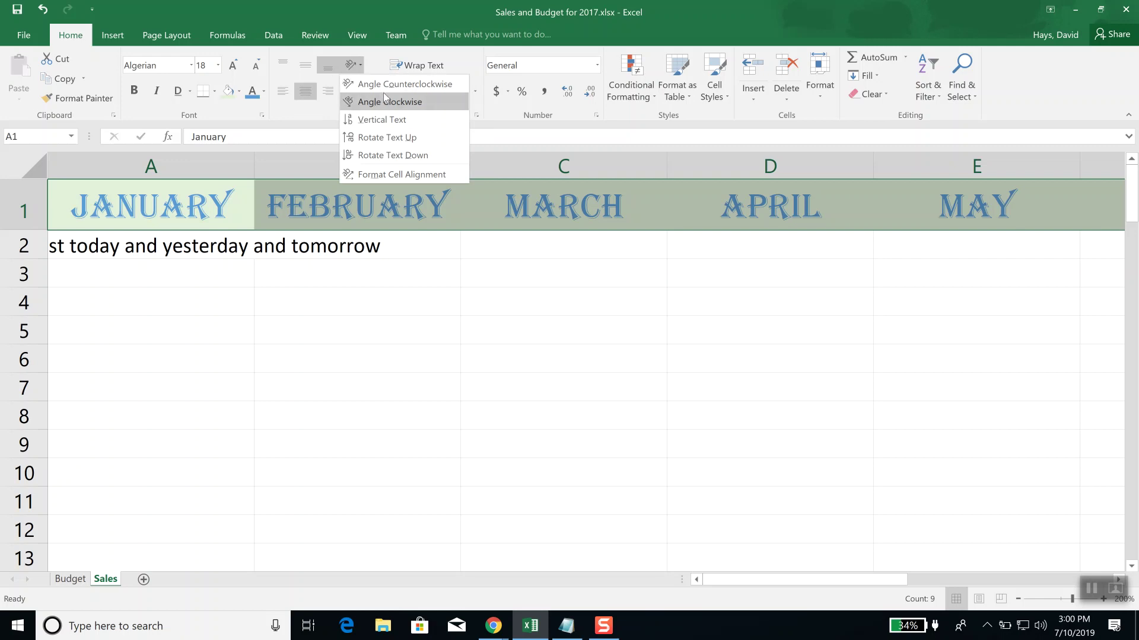
left_click(402, 121)
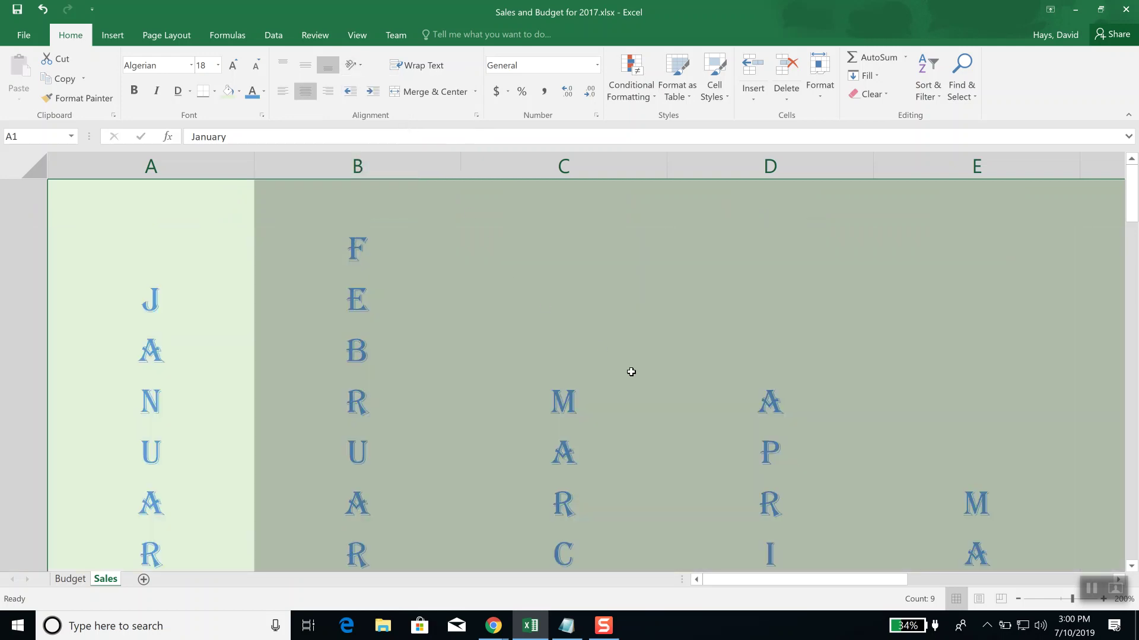
scroll(631, 371, "down", 2)
scroll(631, 371, "up", 2)
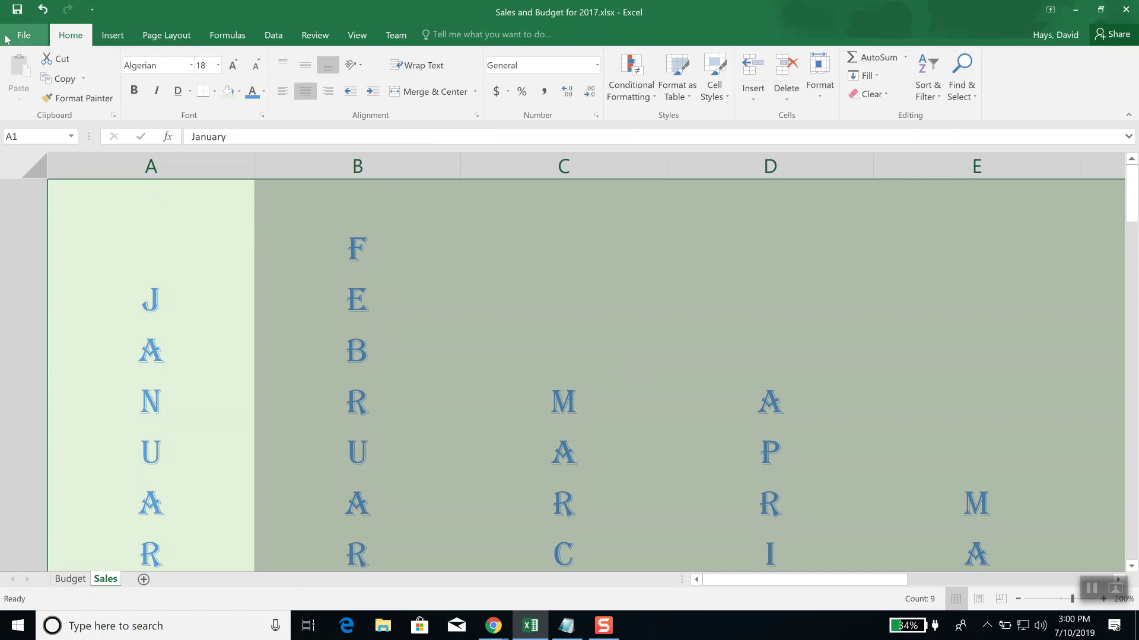
left_click(42, 10)
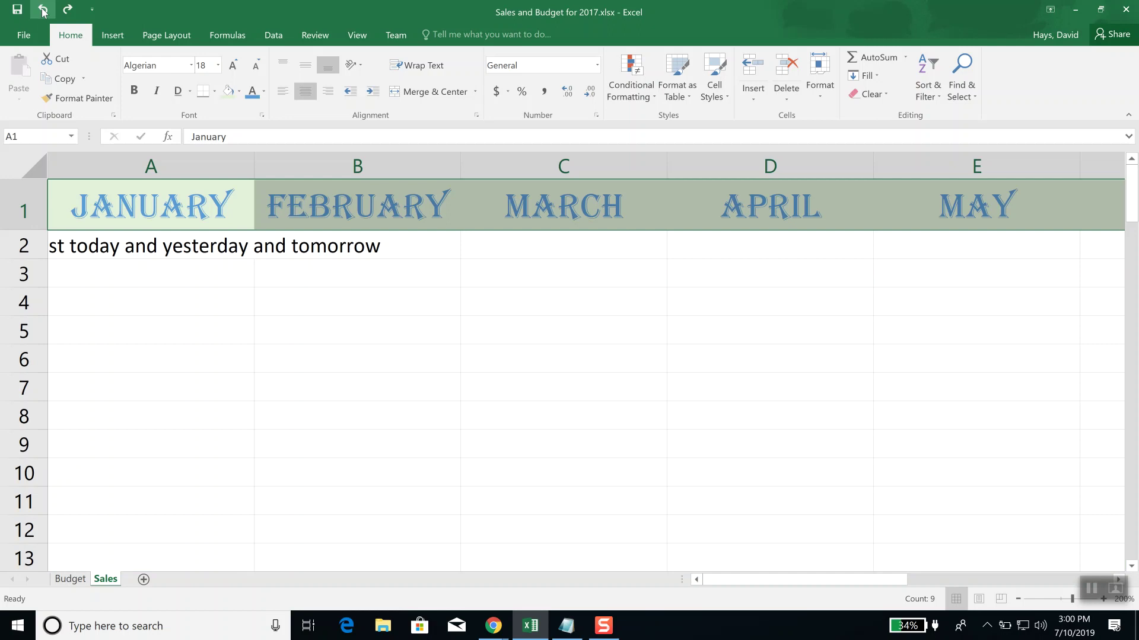
Step: Angle the row 1 month headers clockwise and autofit column B to its contents
left_click(359, 66)
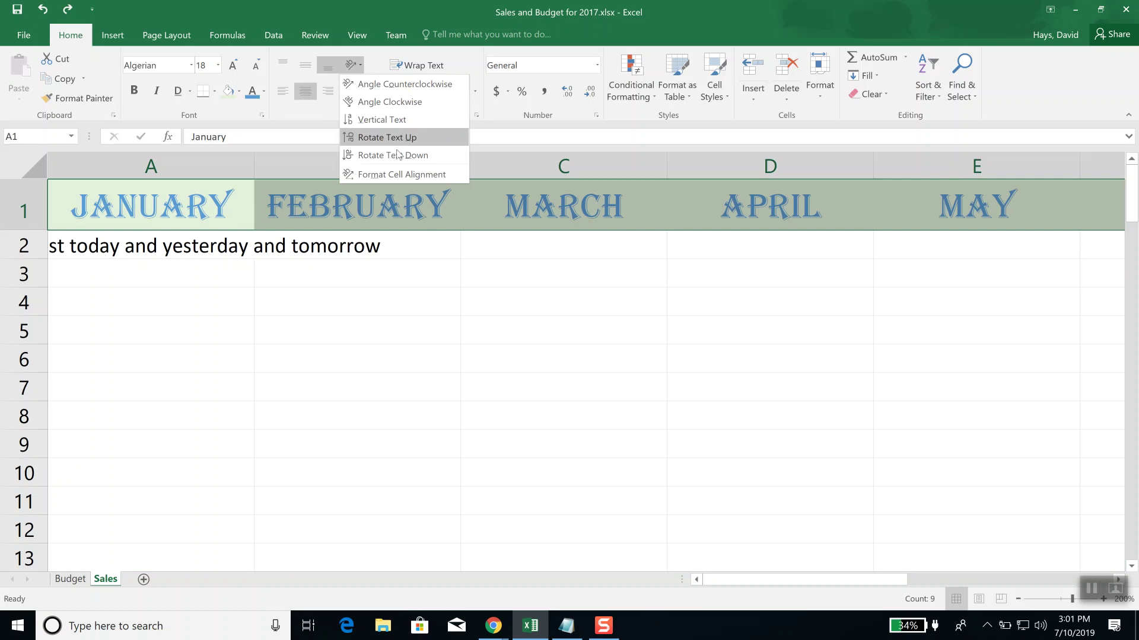
left_click(403, 107)
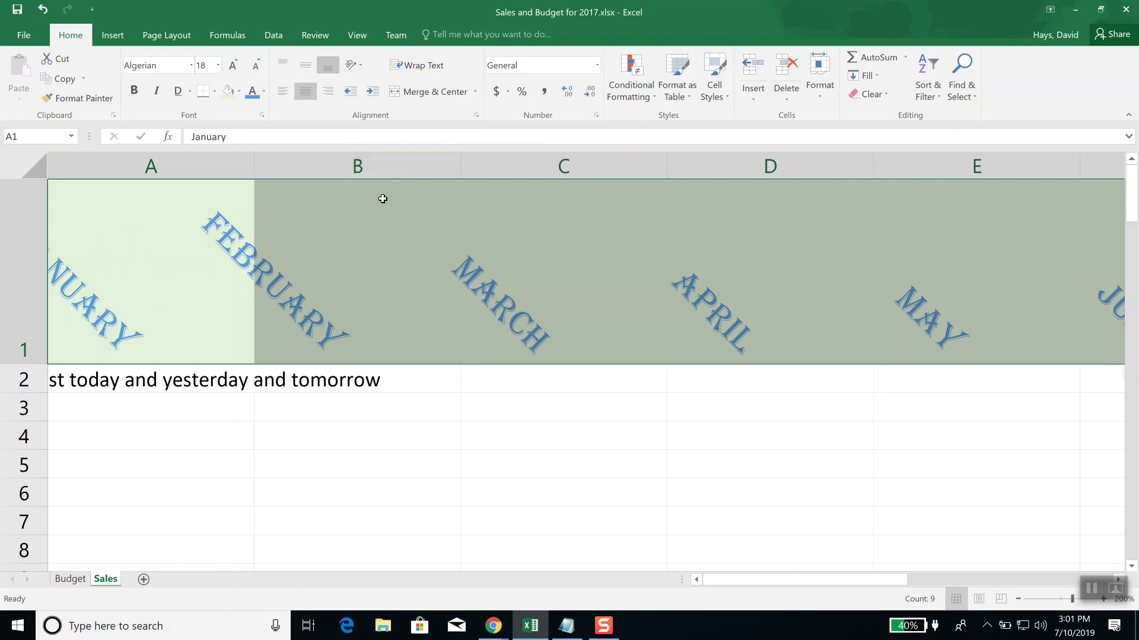
double_click(460, 169)
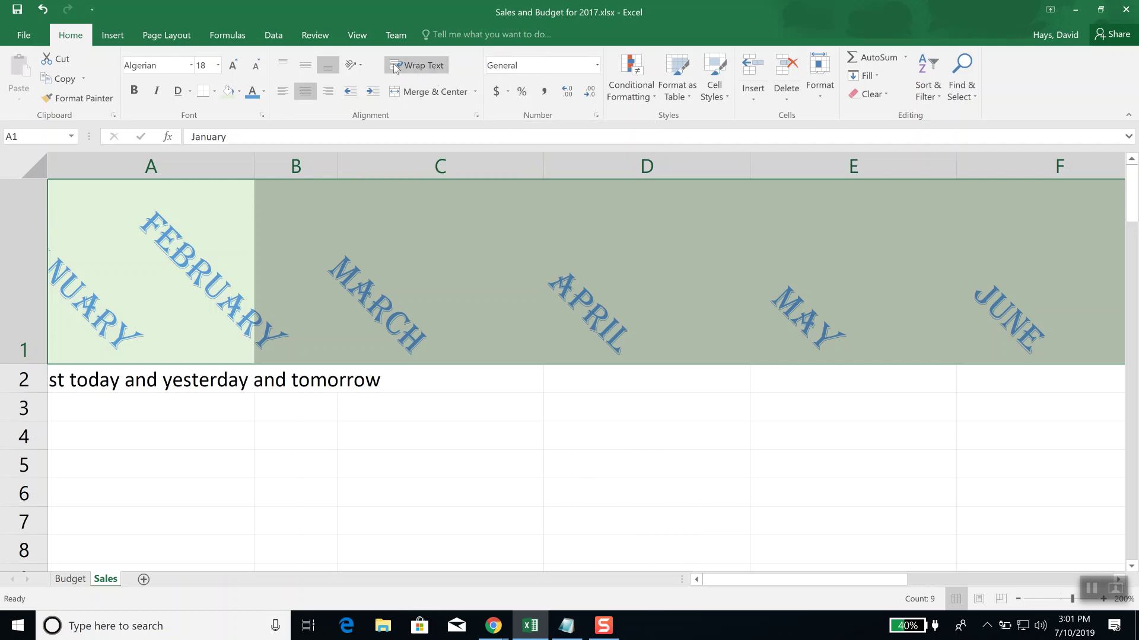
left_click(361, 65)
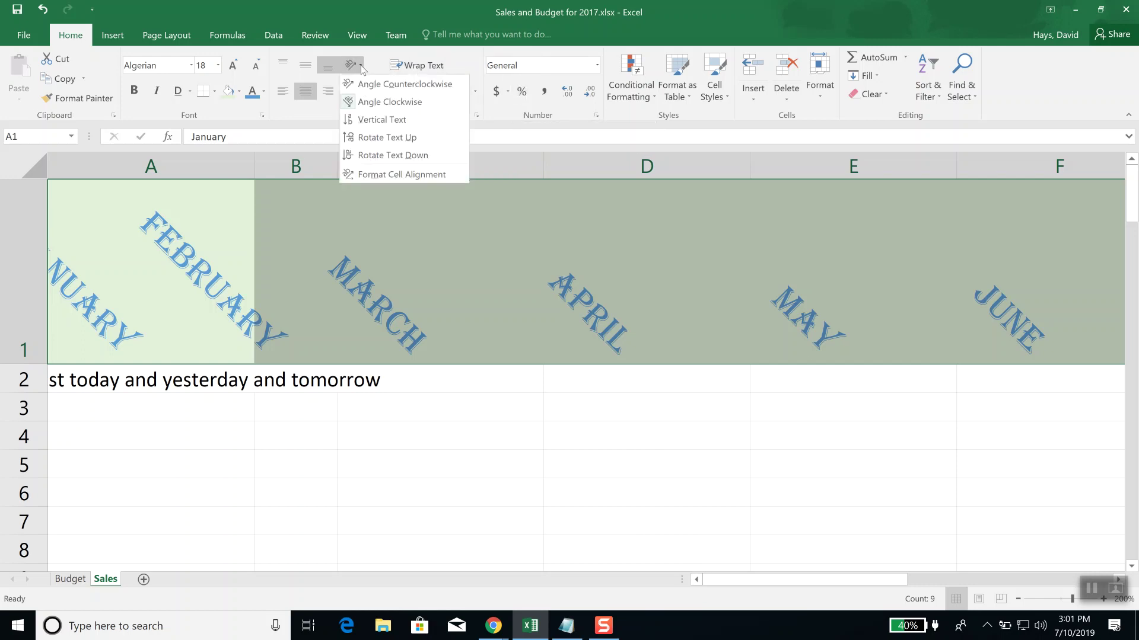
Step: Switch the month headers to Angle Counterclockwise and drag column C narrower
left_click(396, 84)
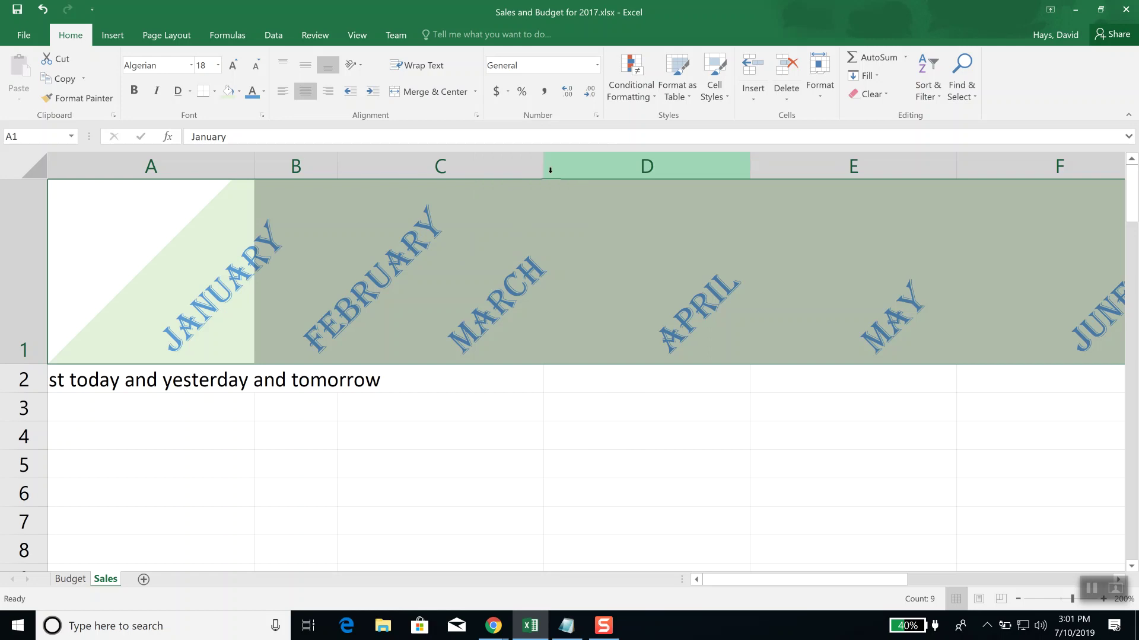
left_click_drag(546, 169, 420, 169)
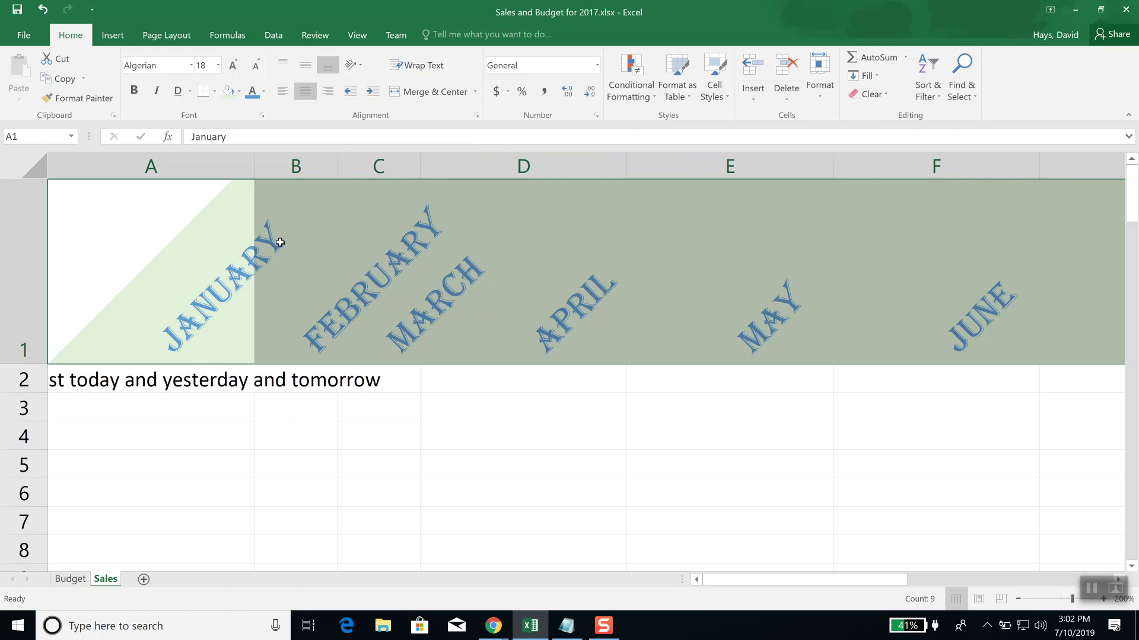
Step: Select columns A through F holding the month headers, leaving the Format and Insert menus unused
right_click(488, 170)
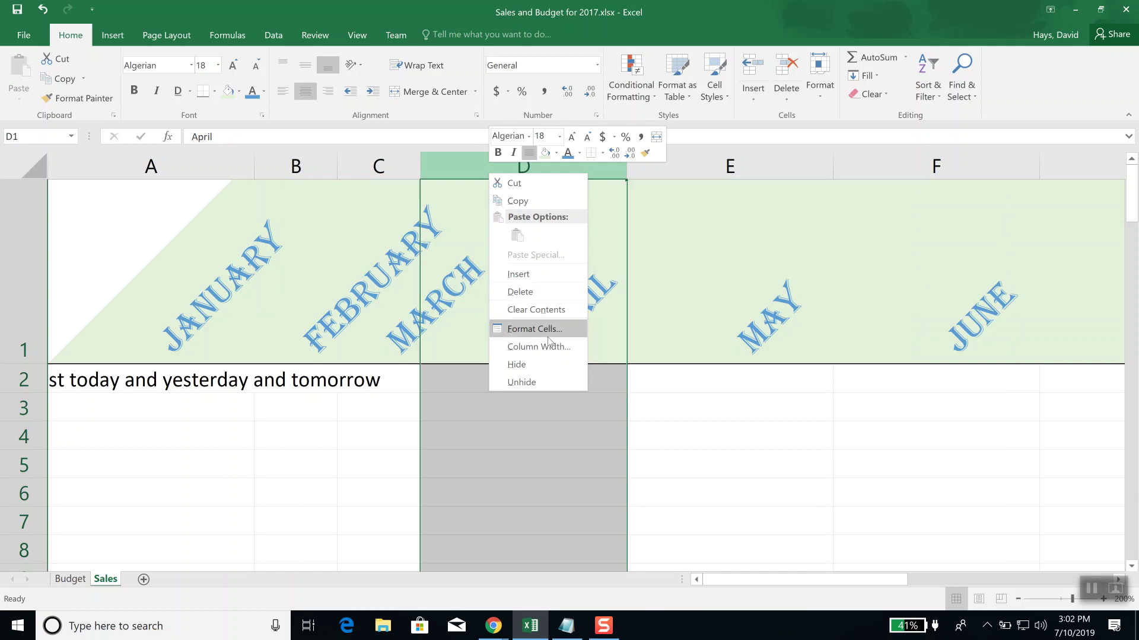
key("Escape")
left_click_drag(124, 152, 1047, 178)
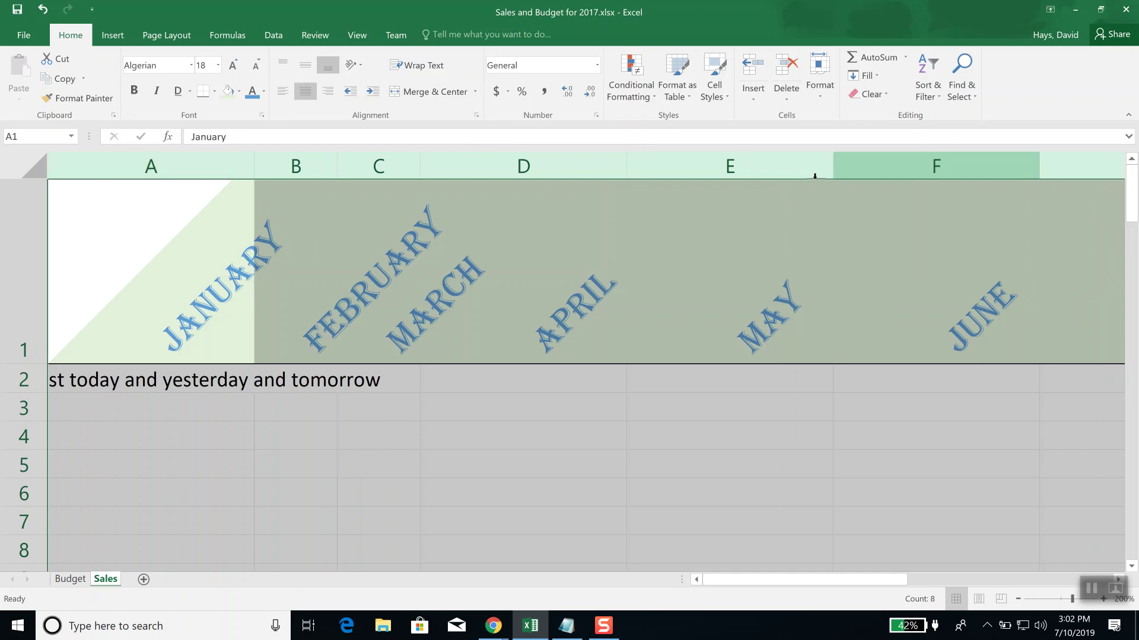
left_click_drag(815, 176, 680, 176)
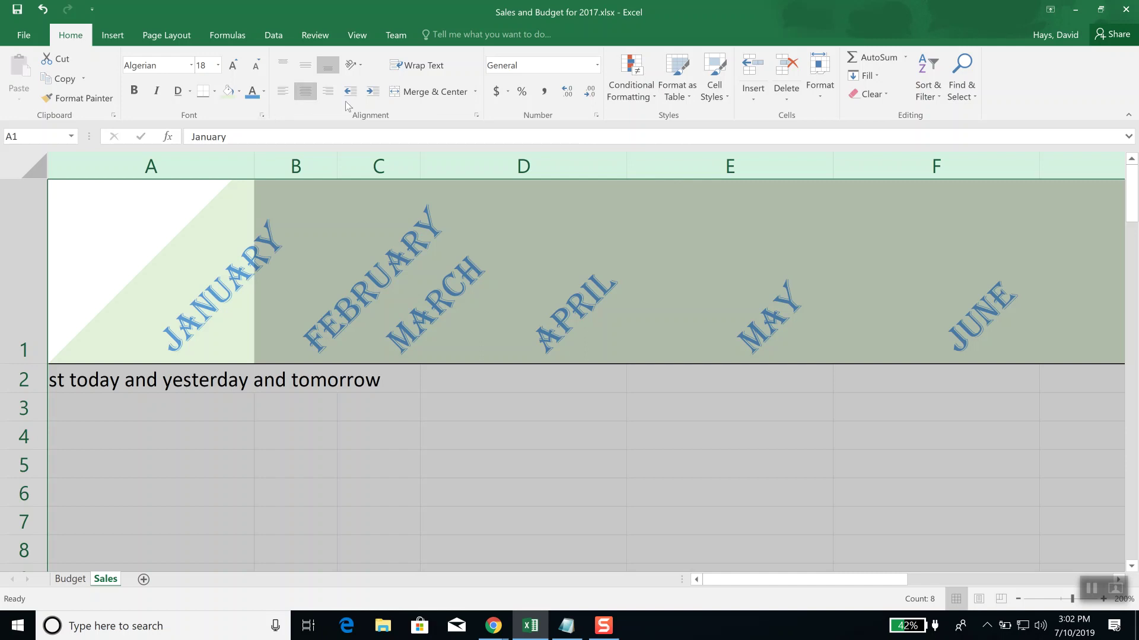
left_click(819, 99)
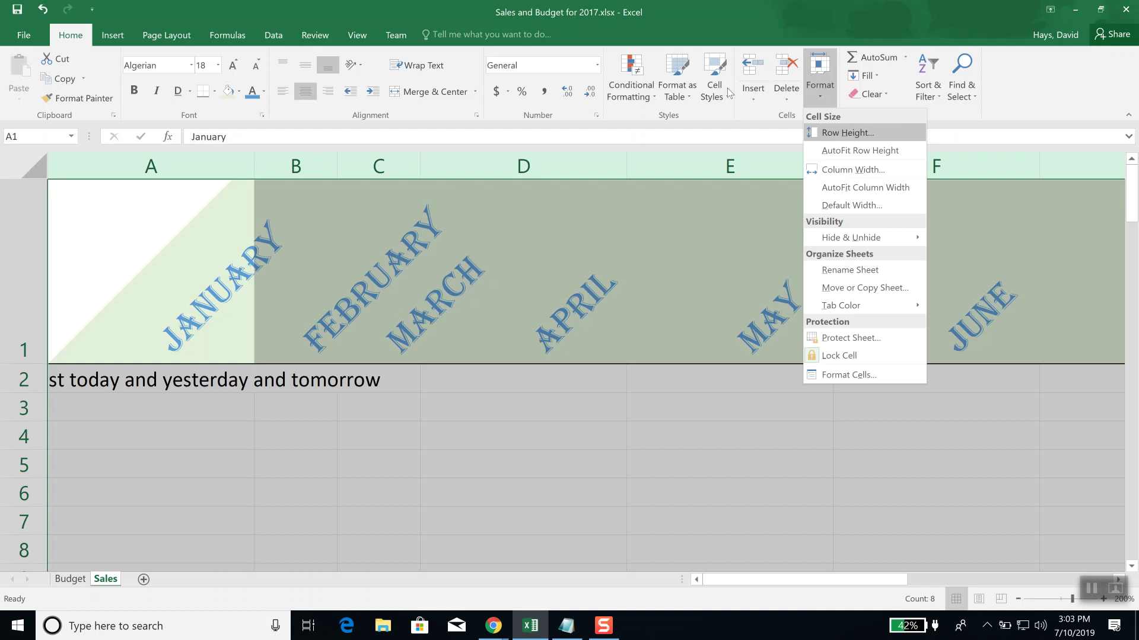
left_click(757, 98)
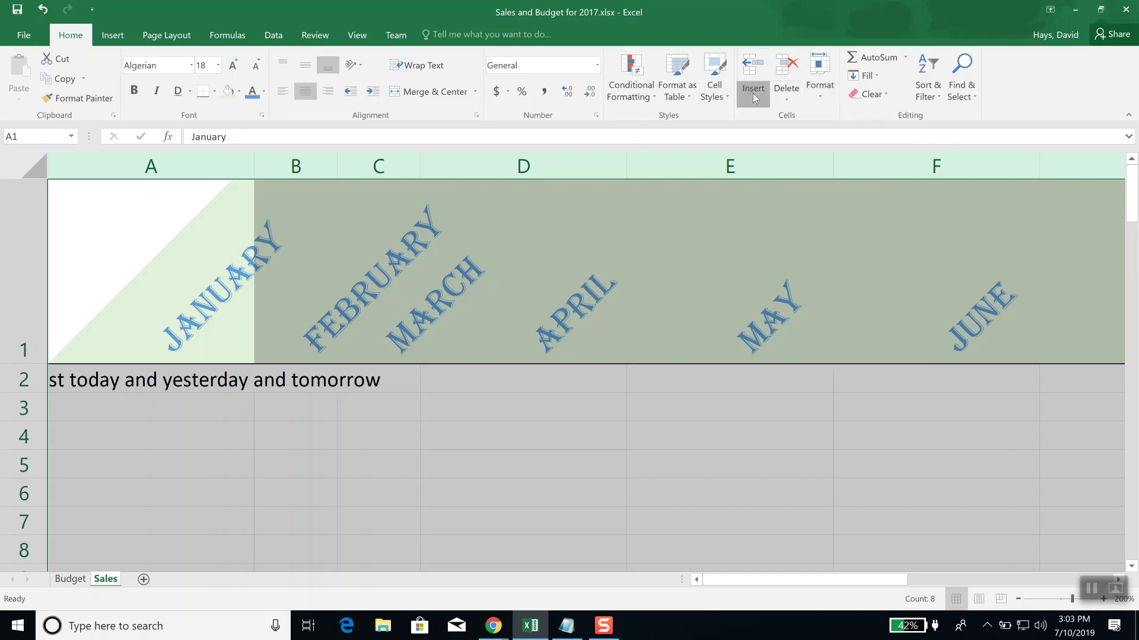
left_click(755, 98)
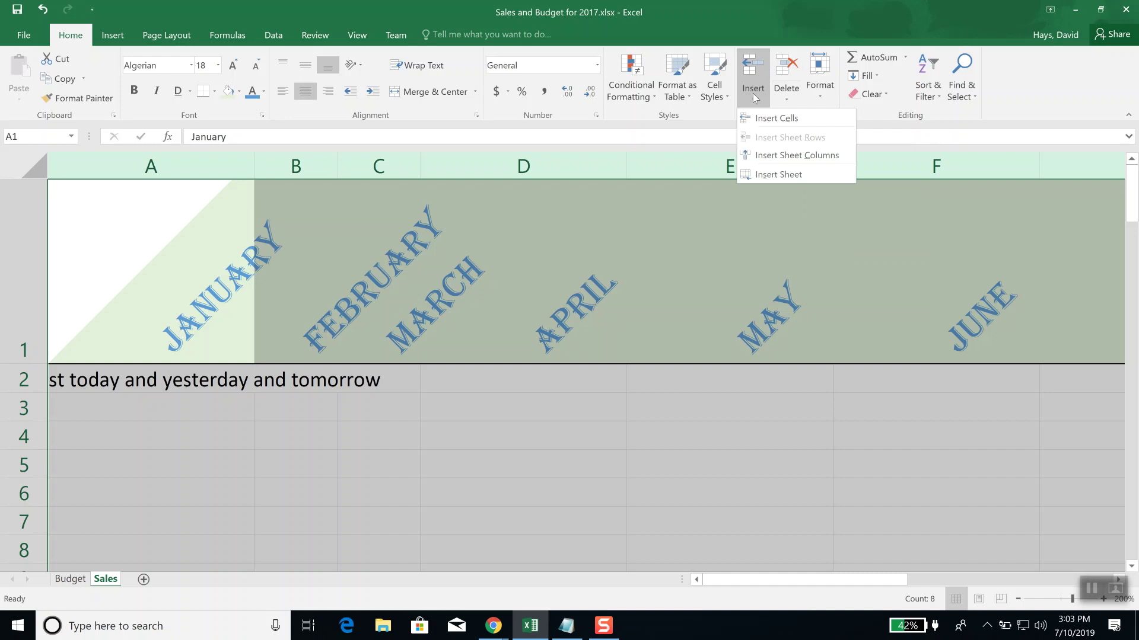
left_click(771, 25)
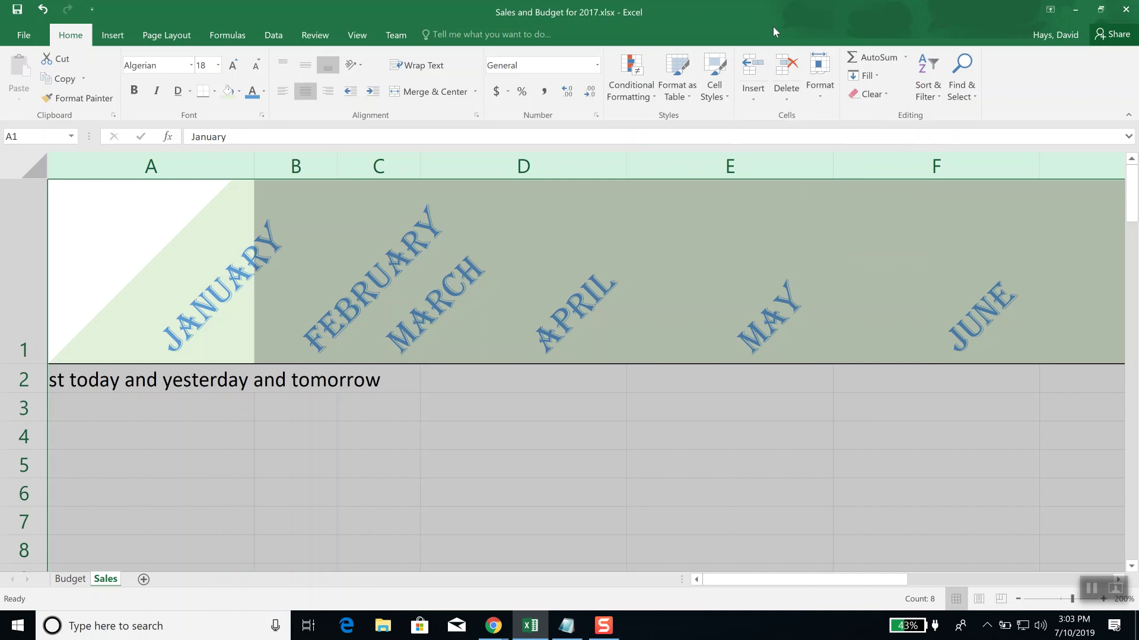
Step: Autofit the selected month columns, then set them all to a column width of 20
double_click(419, 166)
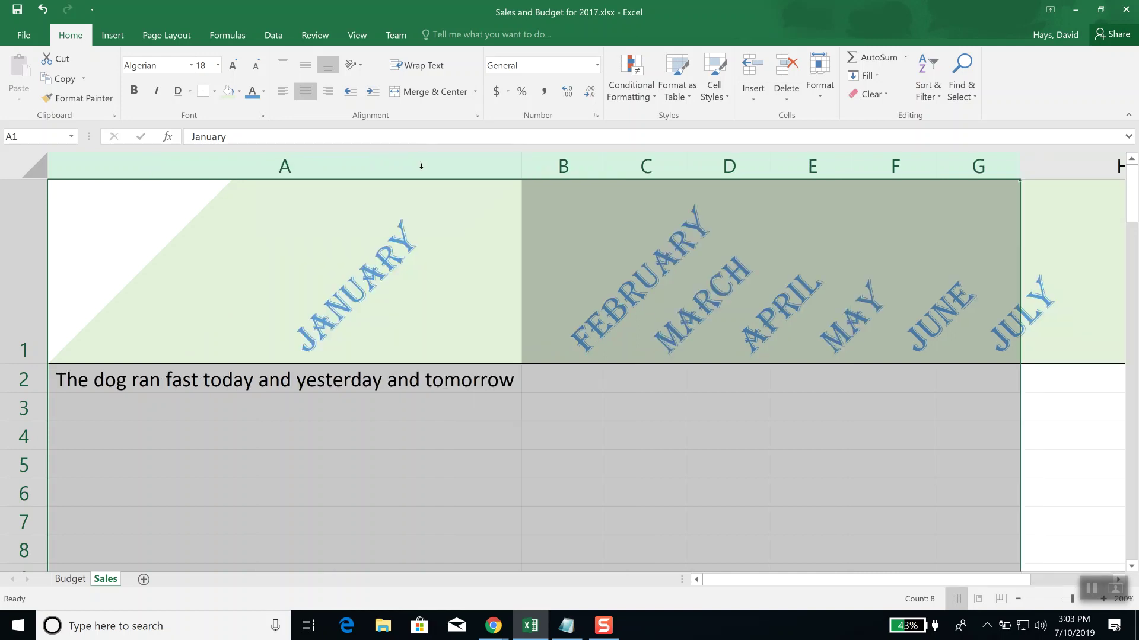
right_click(546, 173)
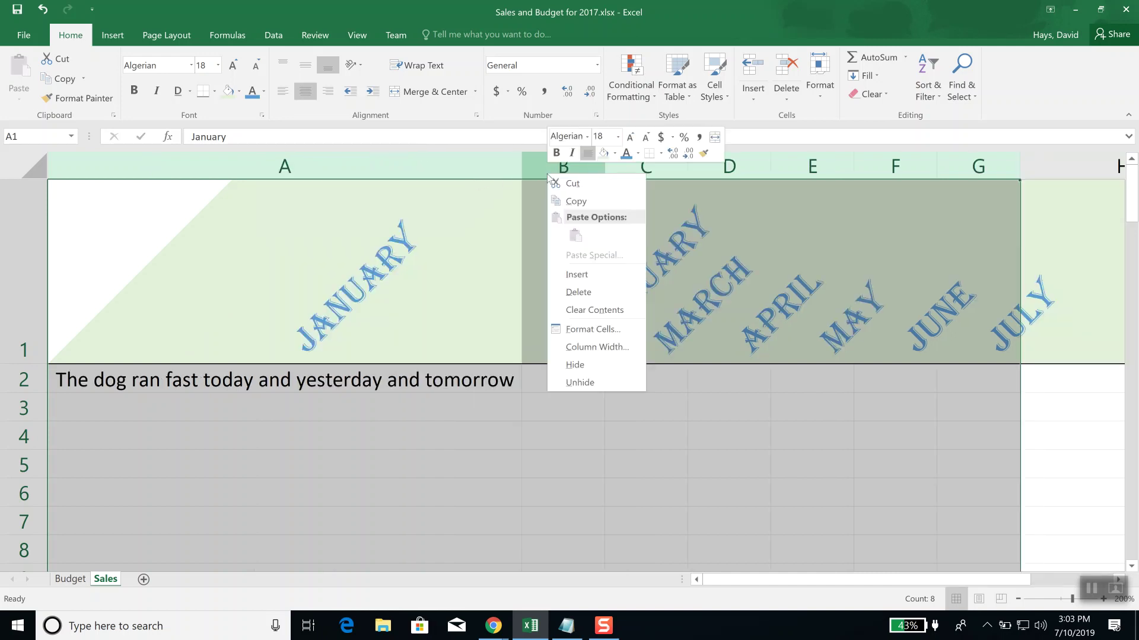
left_click(587, 329)
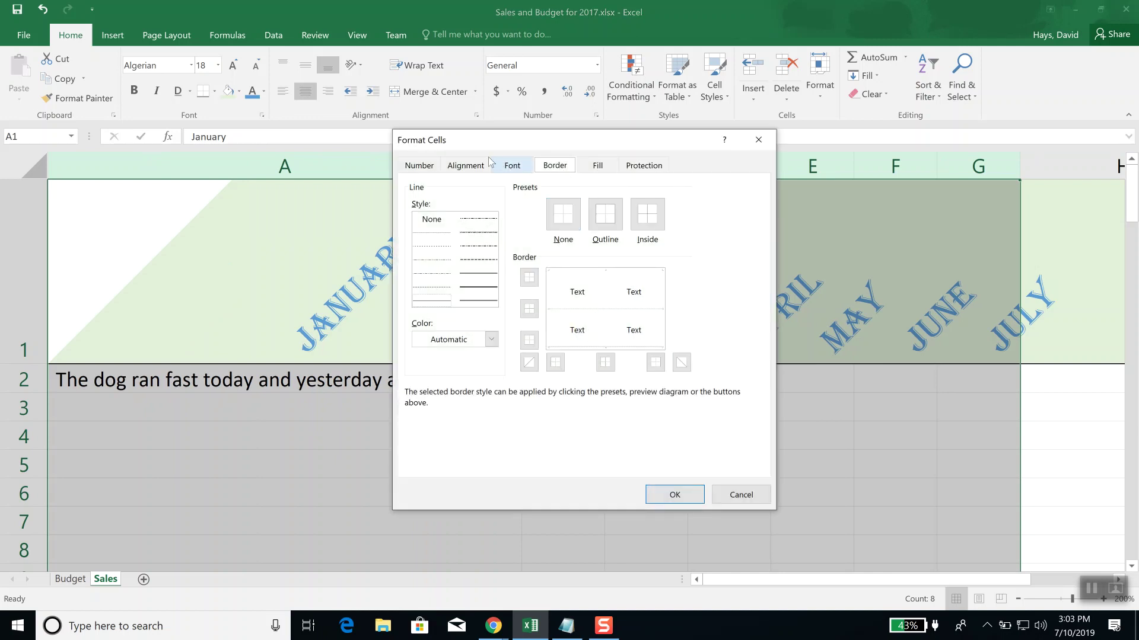
left_click(758, 139)
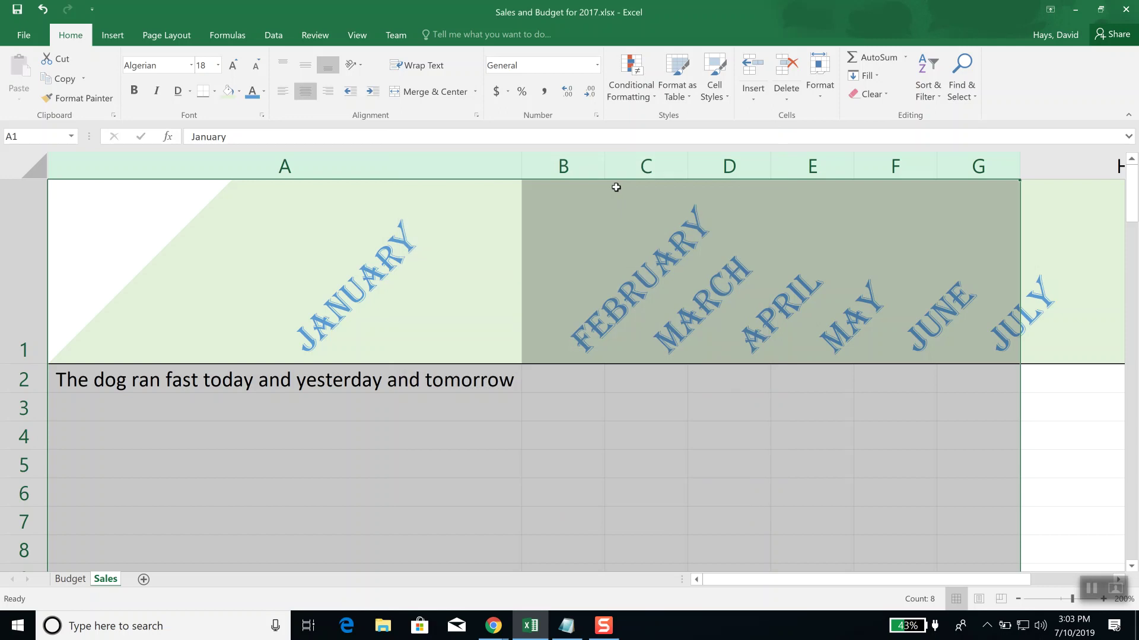
right_click(564, 169)
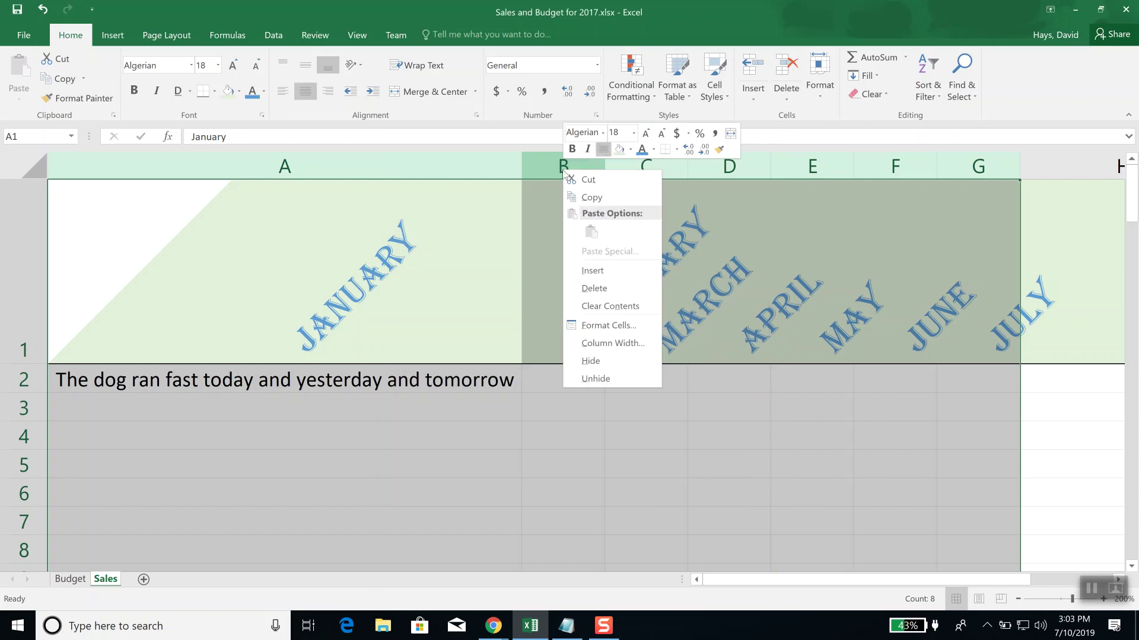
left_click(610, 342)
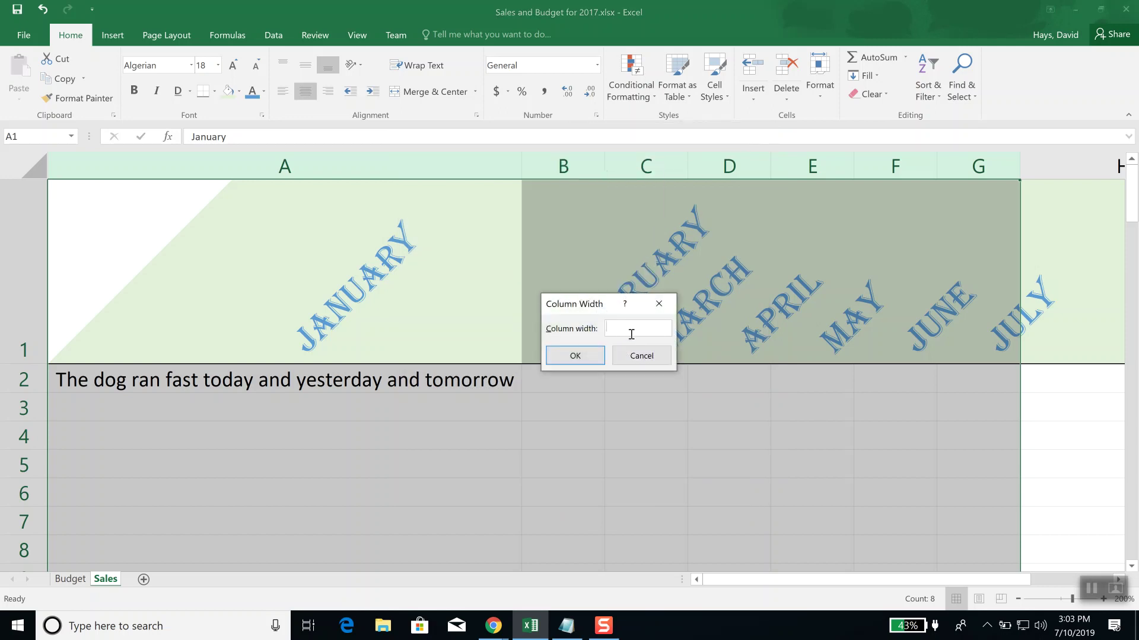
type("20")
key("Return")
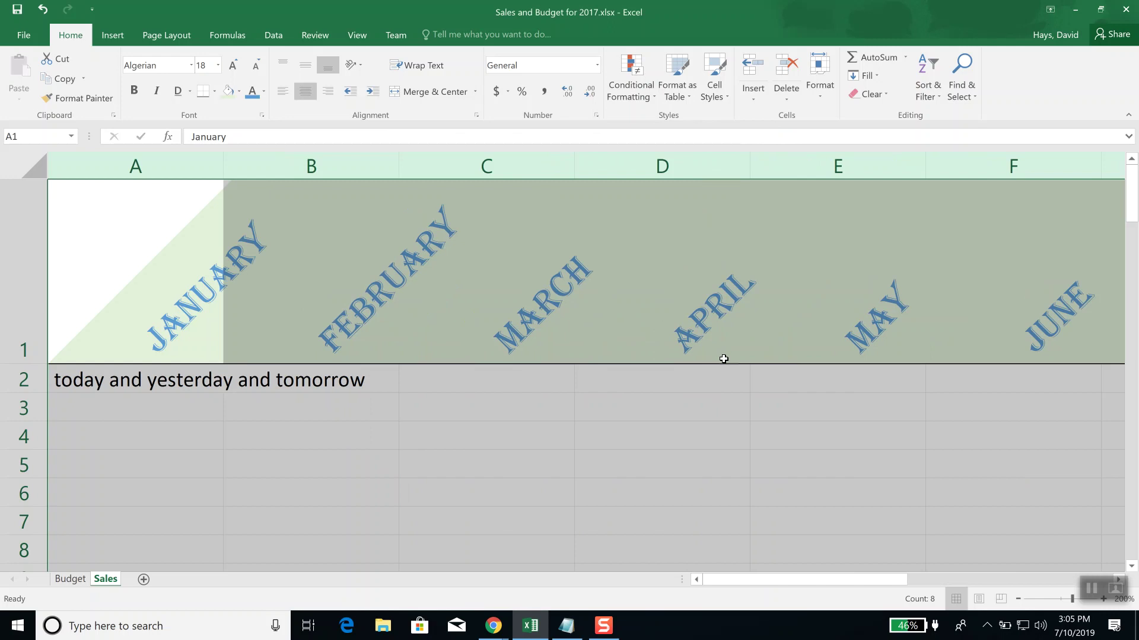
Step: Stack the month header letters vertically and autofit the month columns to them
left_click(353, 64)
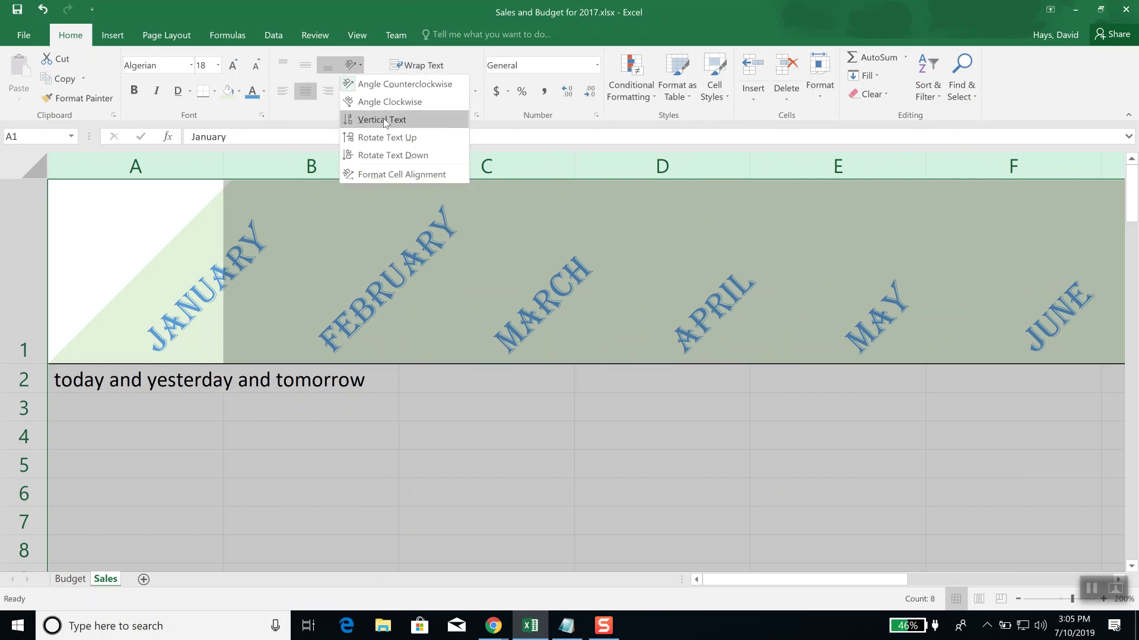
left_click(385, 121)
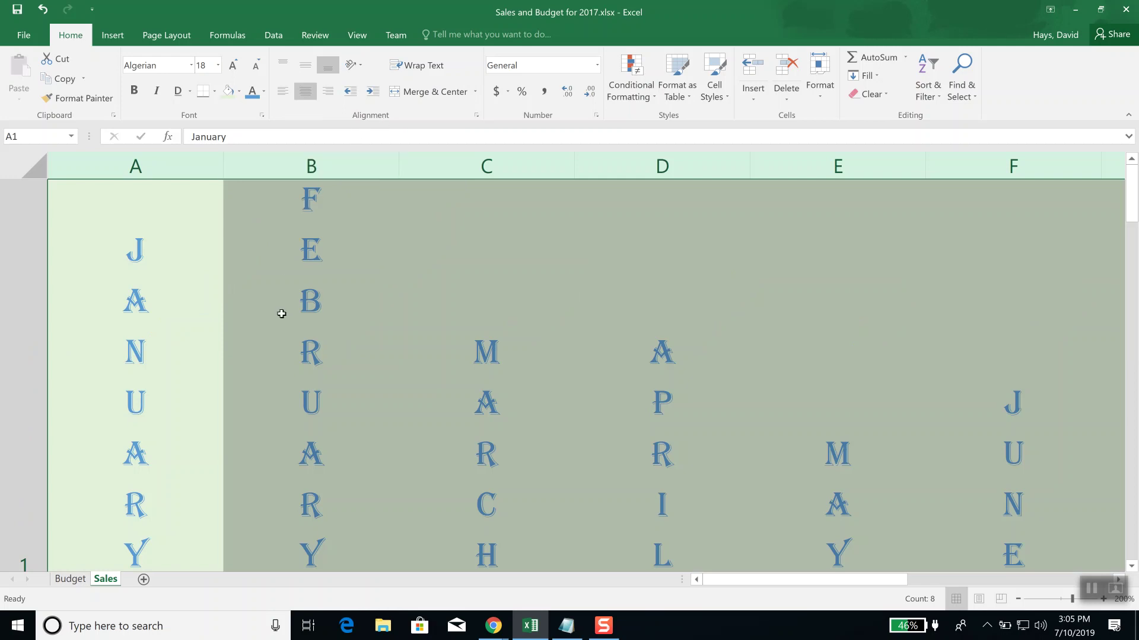
double_click(224, 160)
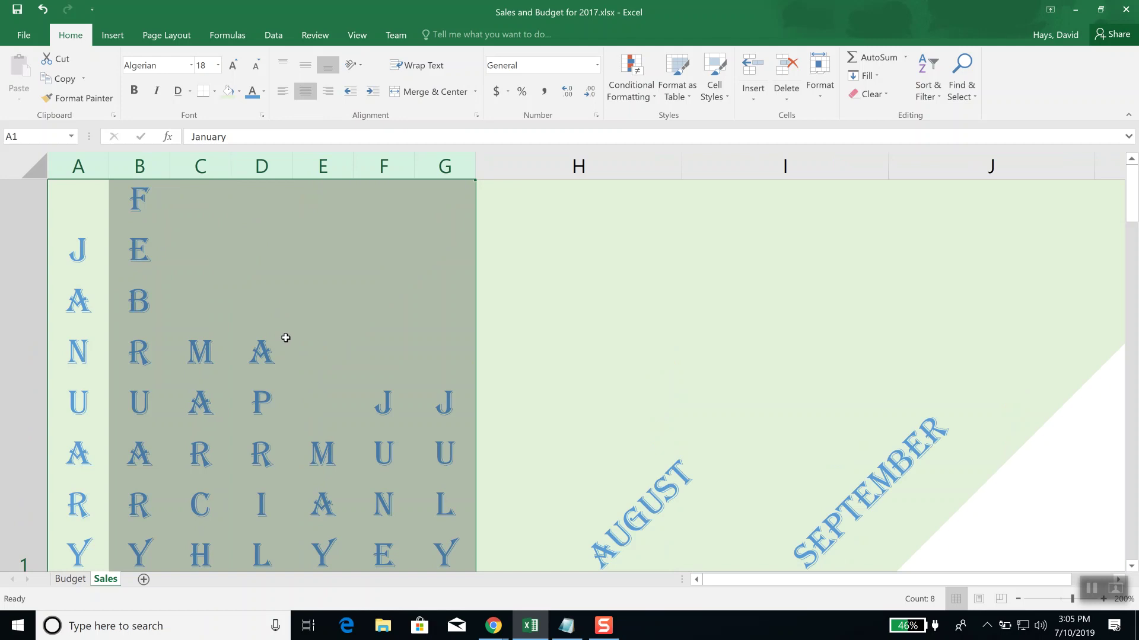
Step: Copy July's header formatting onto August and September, then autofit columns H and I
mouse_move(78, 205)
left_mouse_down()
mouse_move(782, 198)
mouse_move(786, 211)
left_mouse_up()
scroll(788, 275, "down", 3)
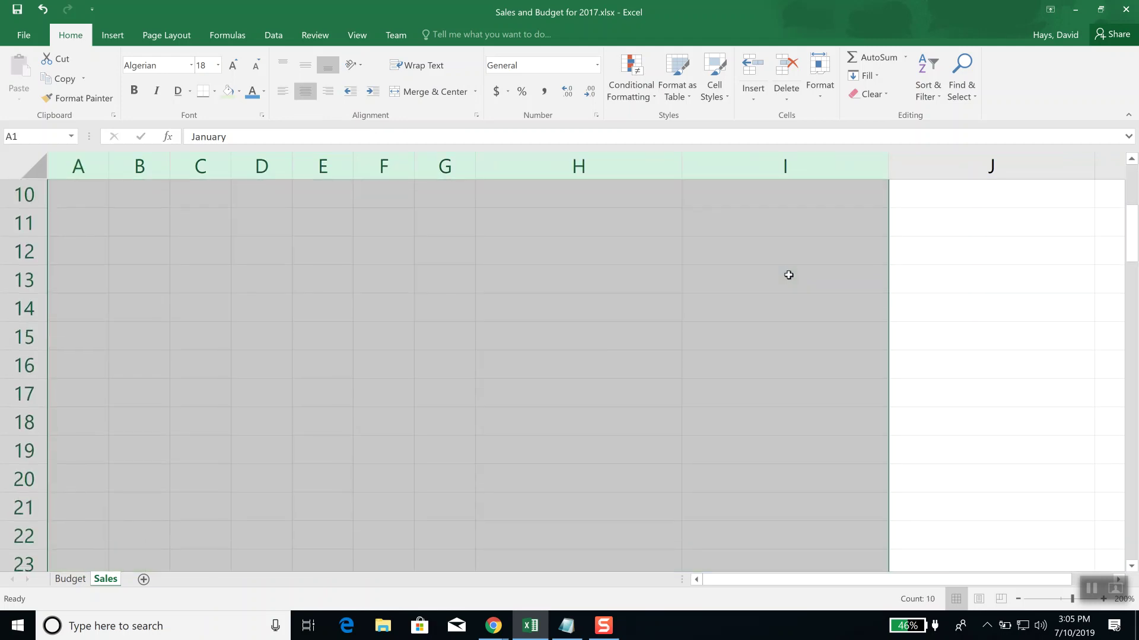
scroll(788, 275, "up", 3)
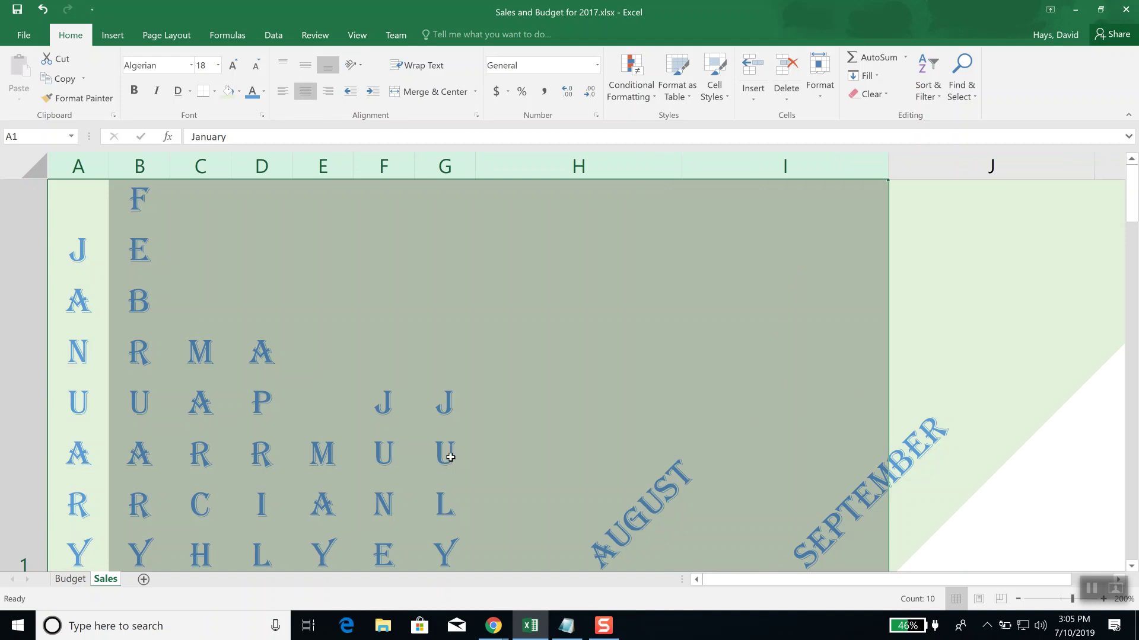
left_click(450, 457)
left_click(77, 98)
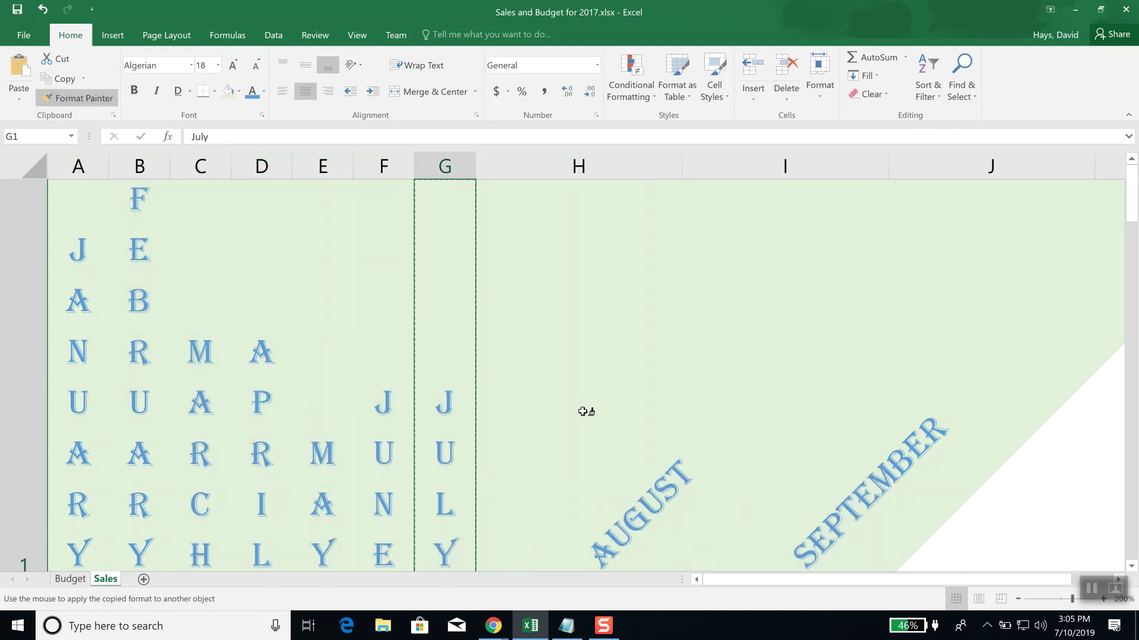
left_click_drag(602, 433, 819, 430)
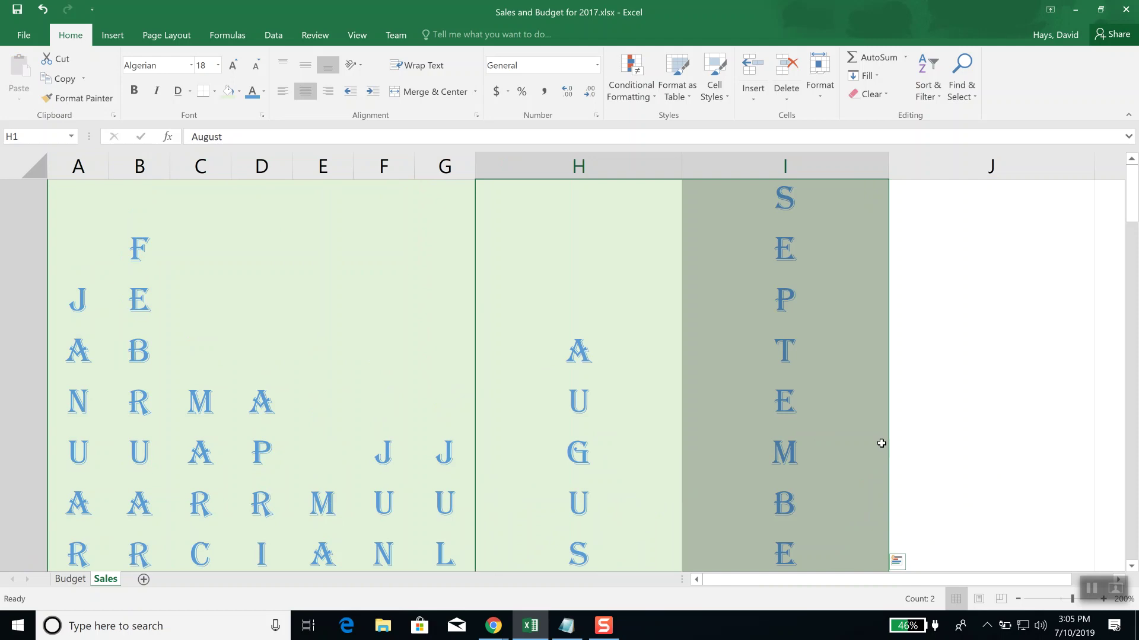
double_click(682, 166)
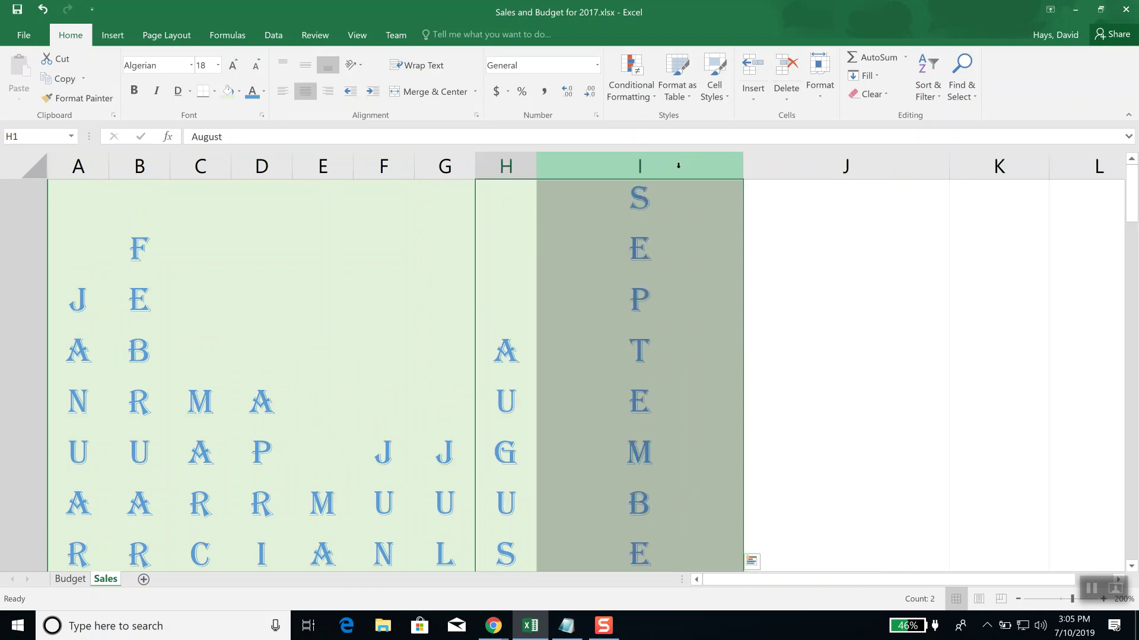
double_click(743, 167)
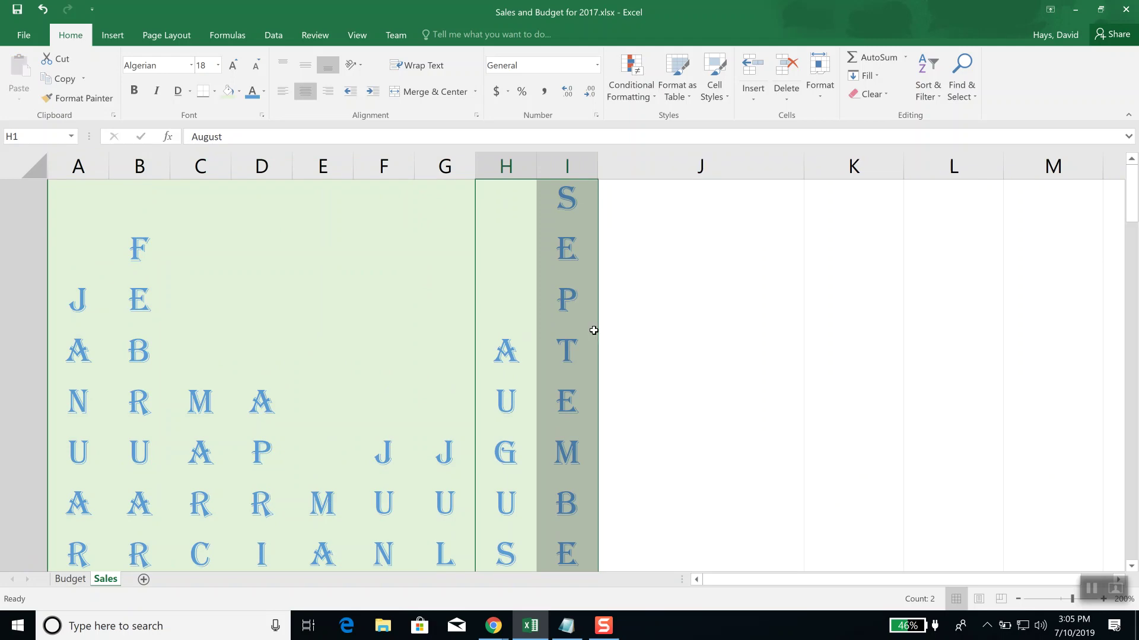
Step: Undo the width, copied-format and column-narrowing changes, then deselect the header row
left_click(328, 292)
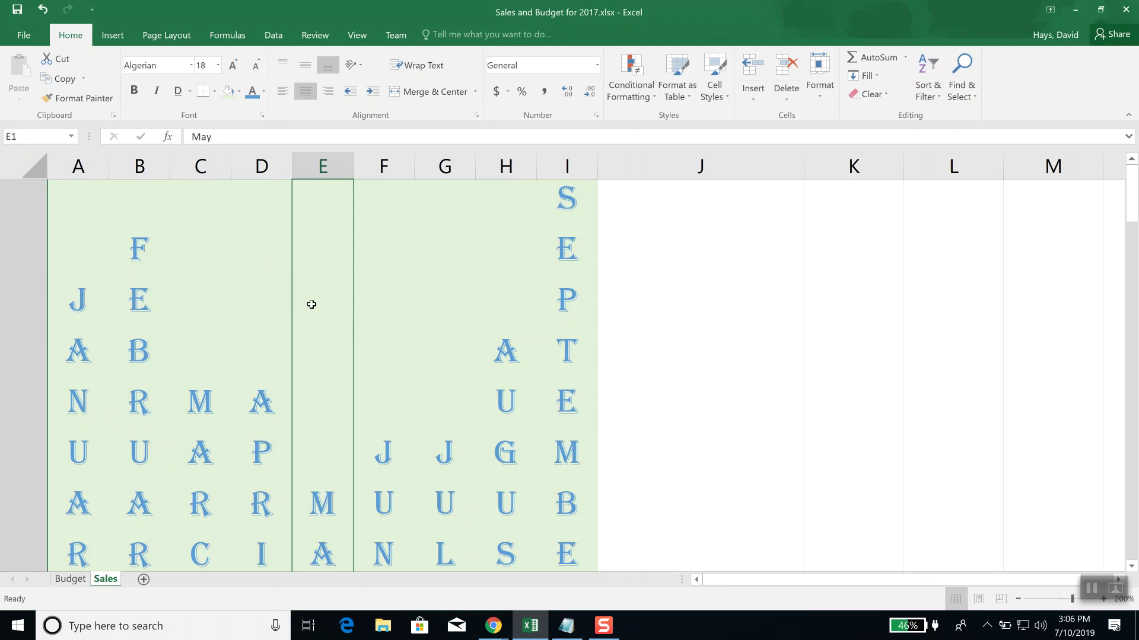
key("ctrl+z")
key("ctrl+z")
key("ctrl+z")
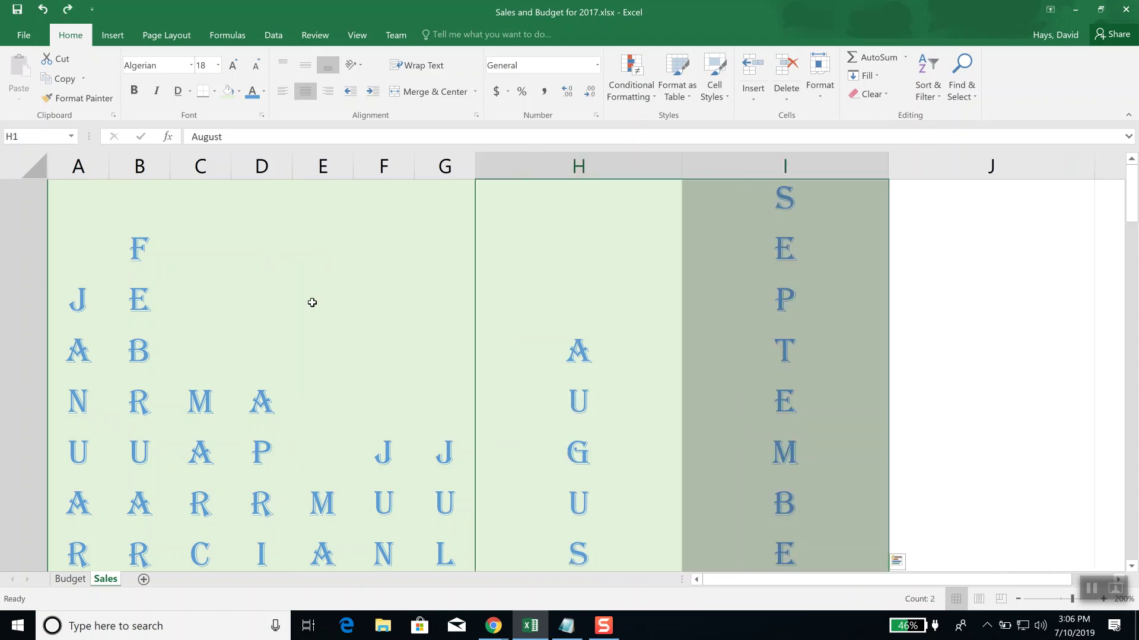
key("ctrl+z")
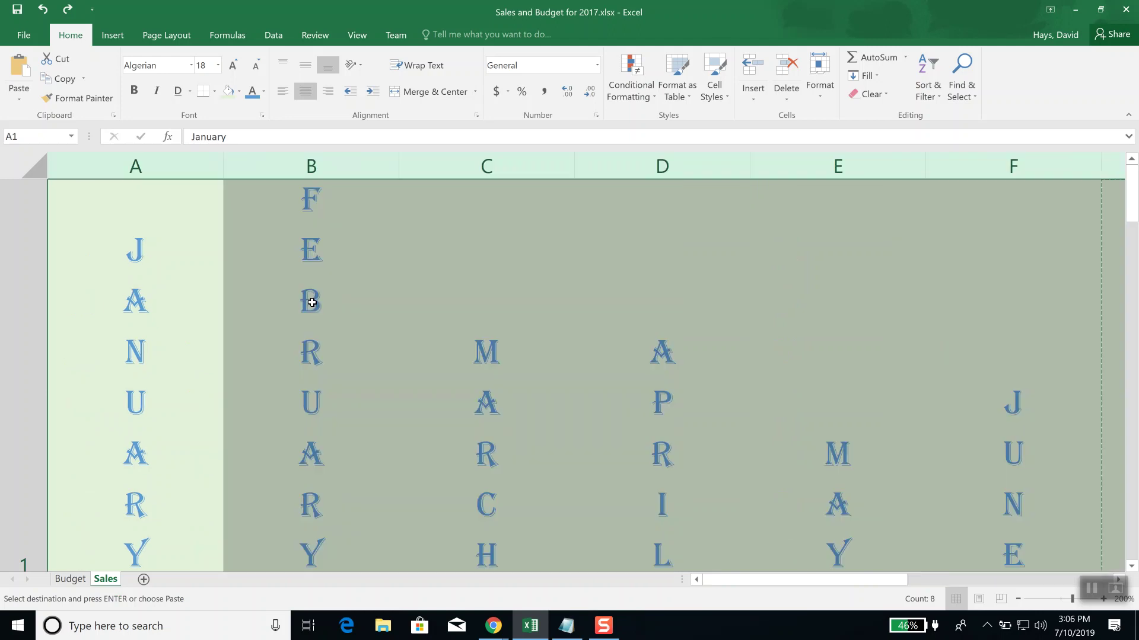
key("ctrl+z")
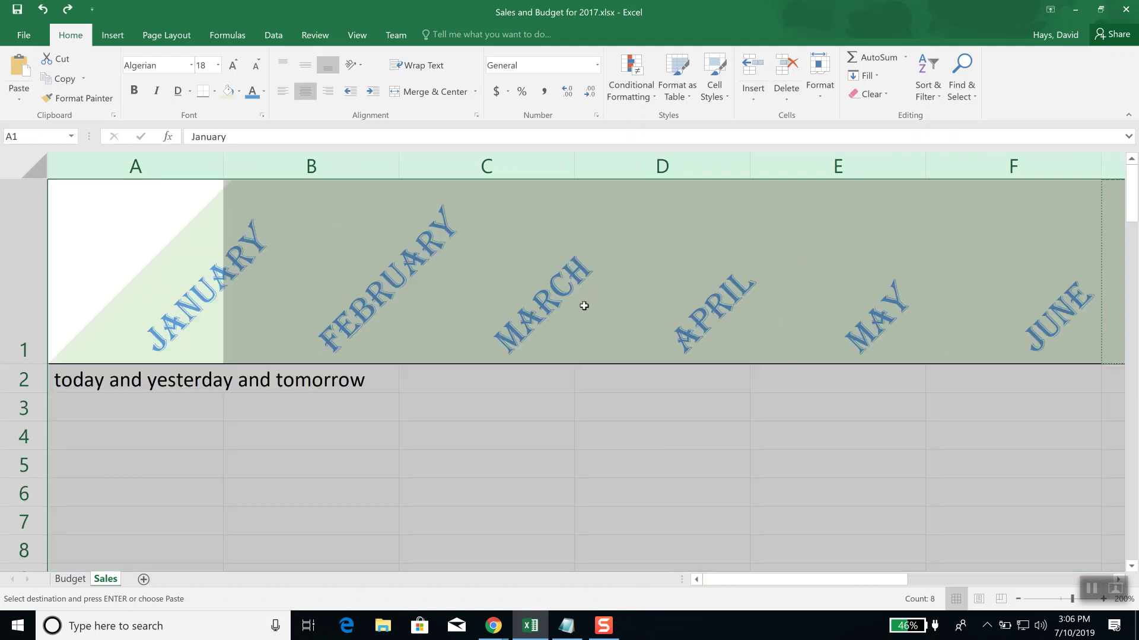
left_click(450, 401)
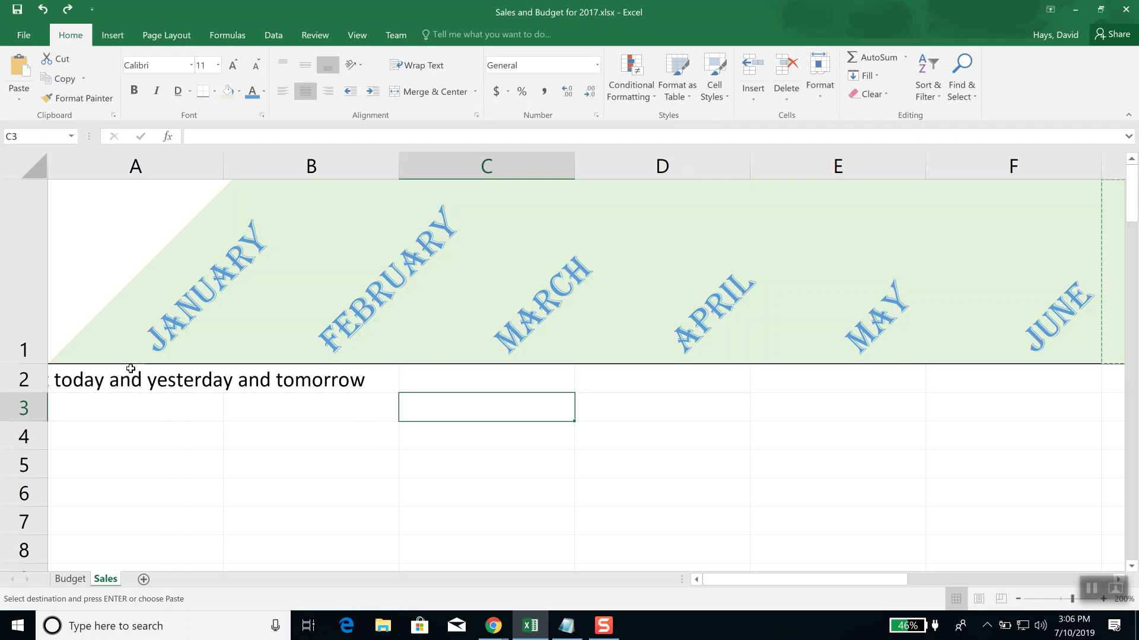
Step: Enter 13.15, 15.17, 3.13 and 4.53 down cells A2 through A5
left_click(99, 383)
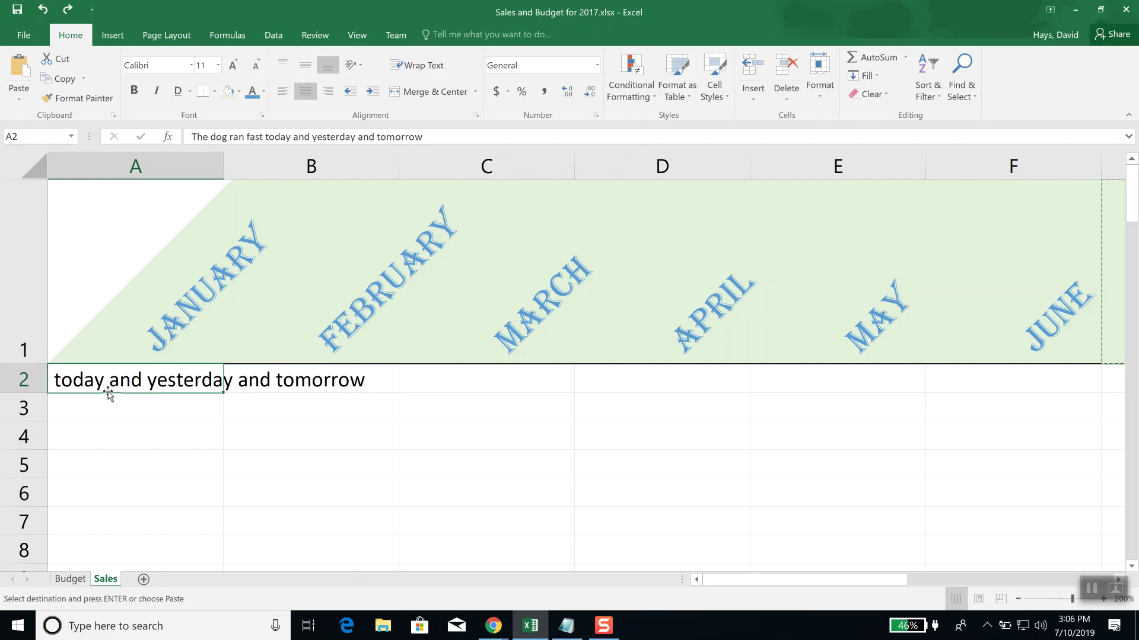
type("13.")
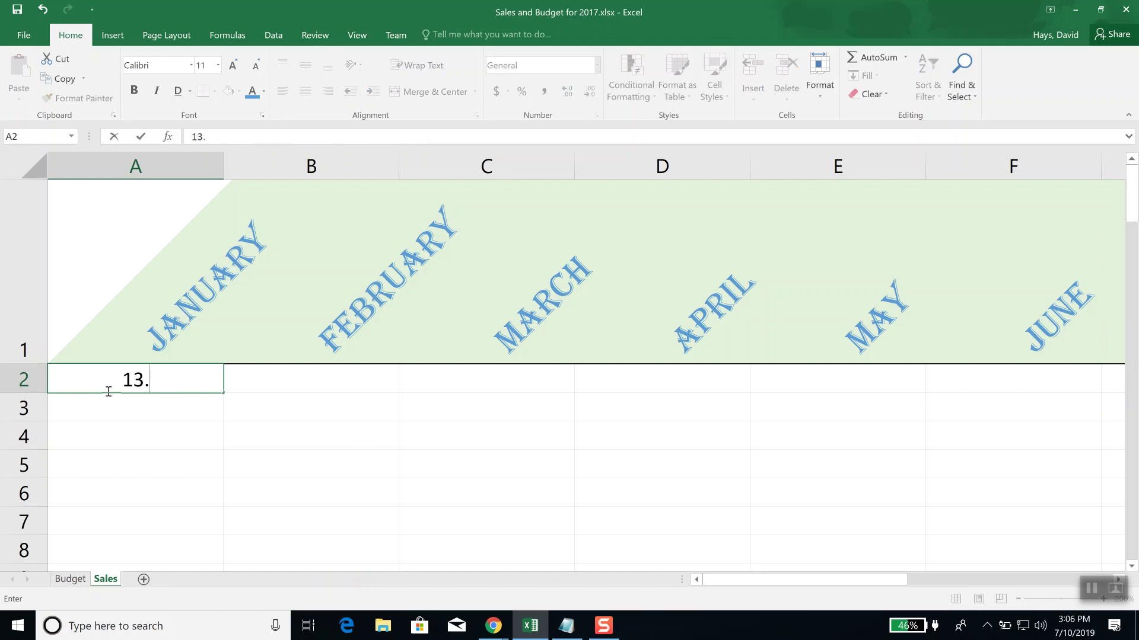
type("15")
key("Return")
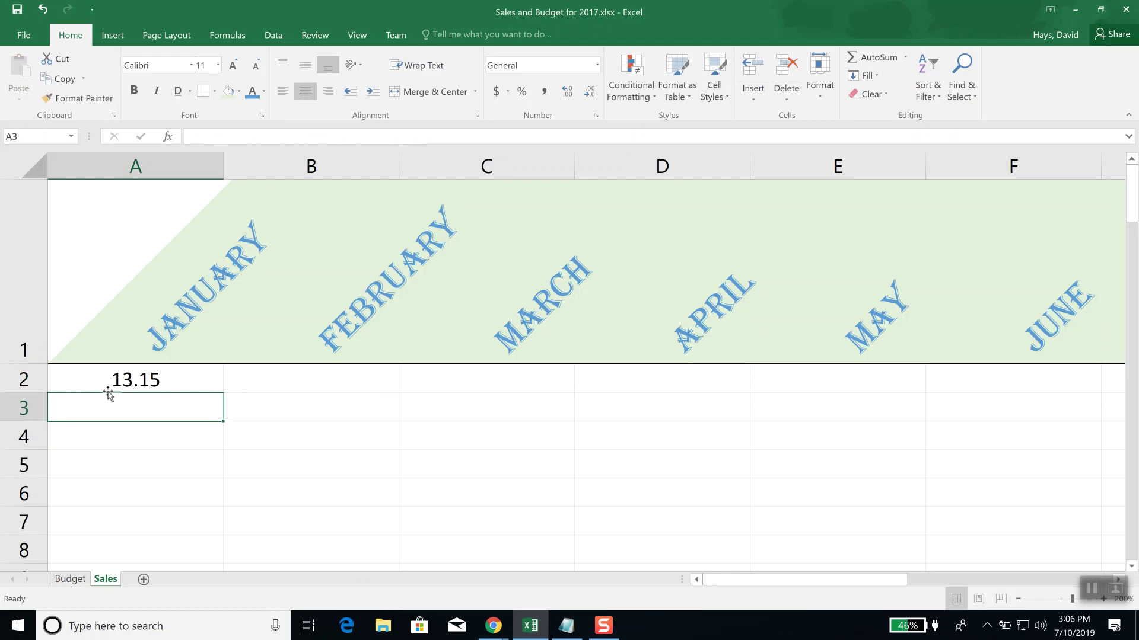
type("15.17")
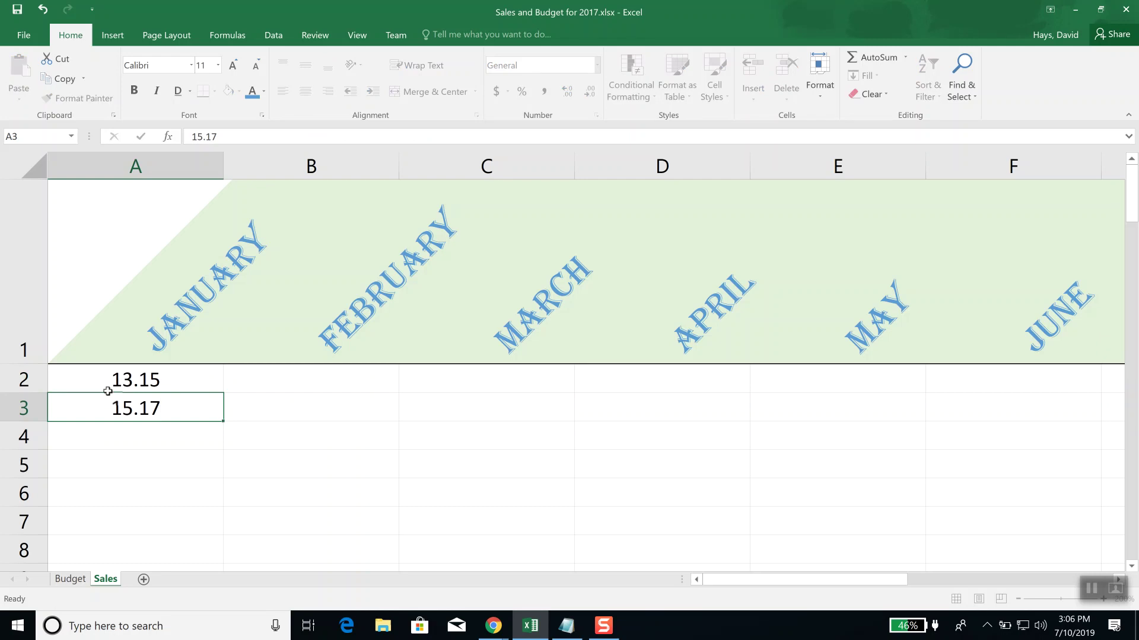
key("Return")
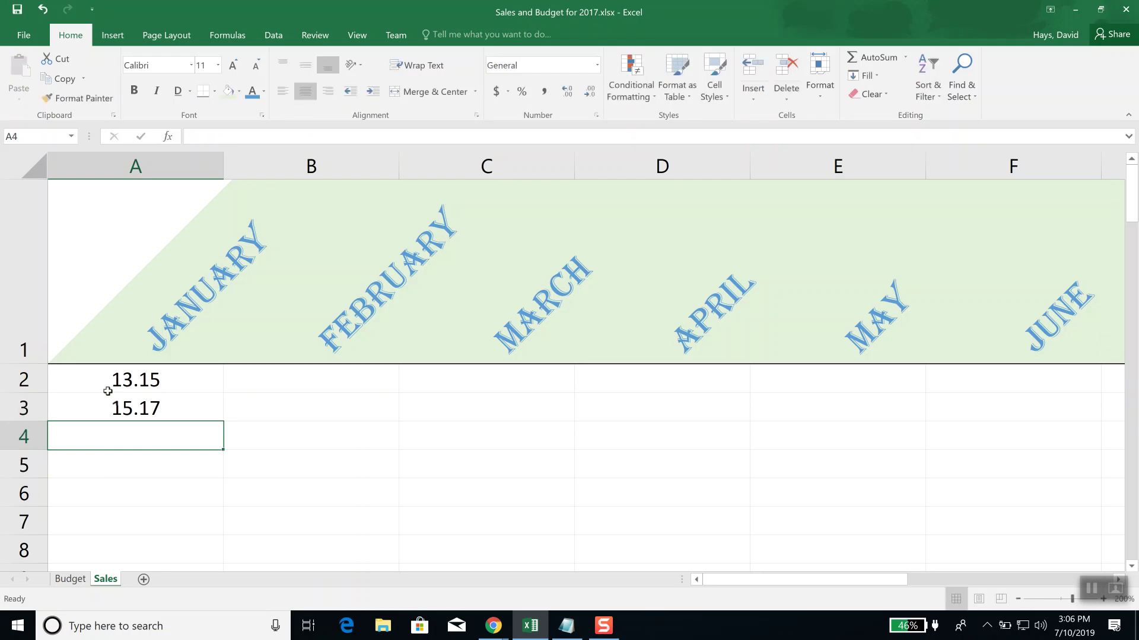
type("3.13")
key("Return")
type("4.53")
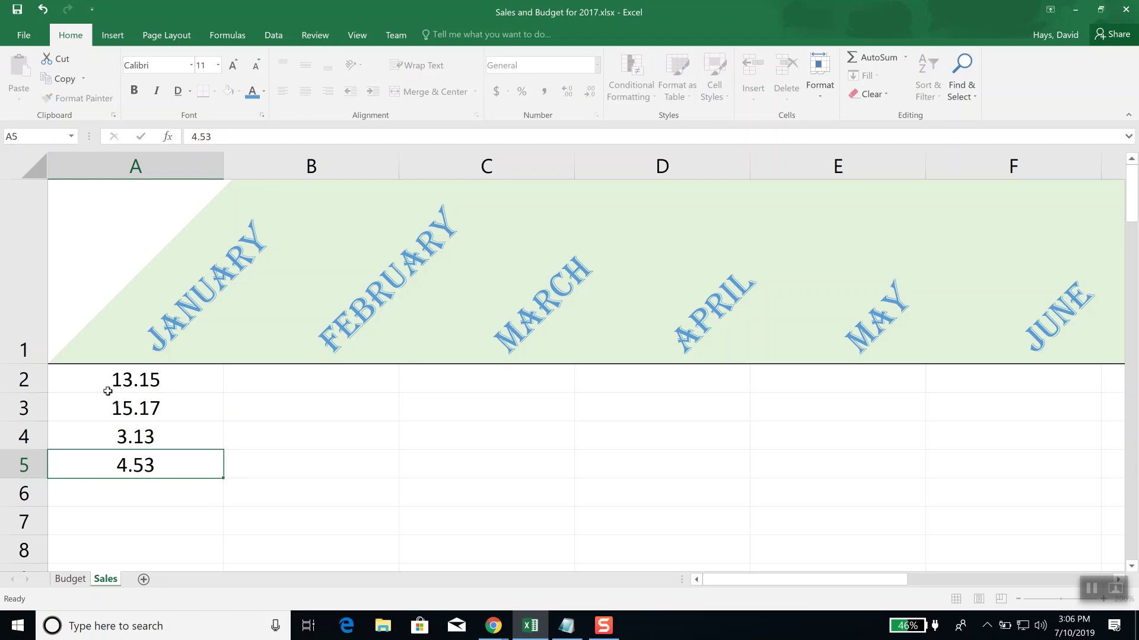
key("Return")
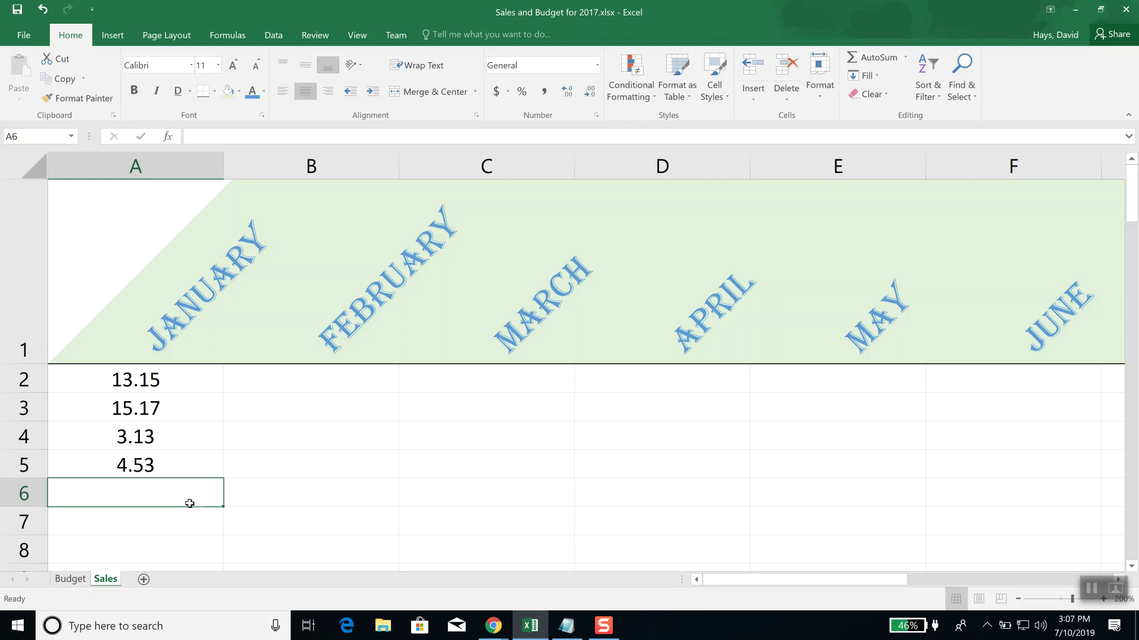
Step: With A2 (13.15) selected, bring up the Clear menu, dismiss it, and reopen it
left_click(148, 379)
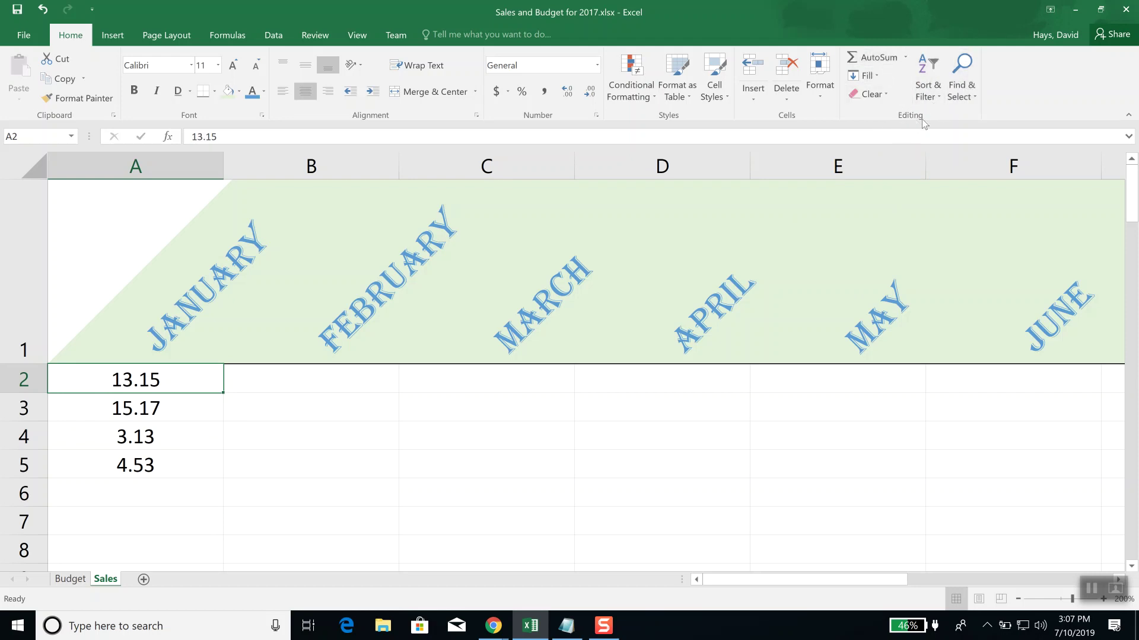
left_click(887, 94)
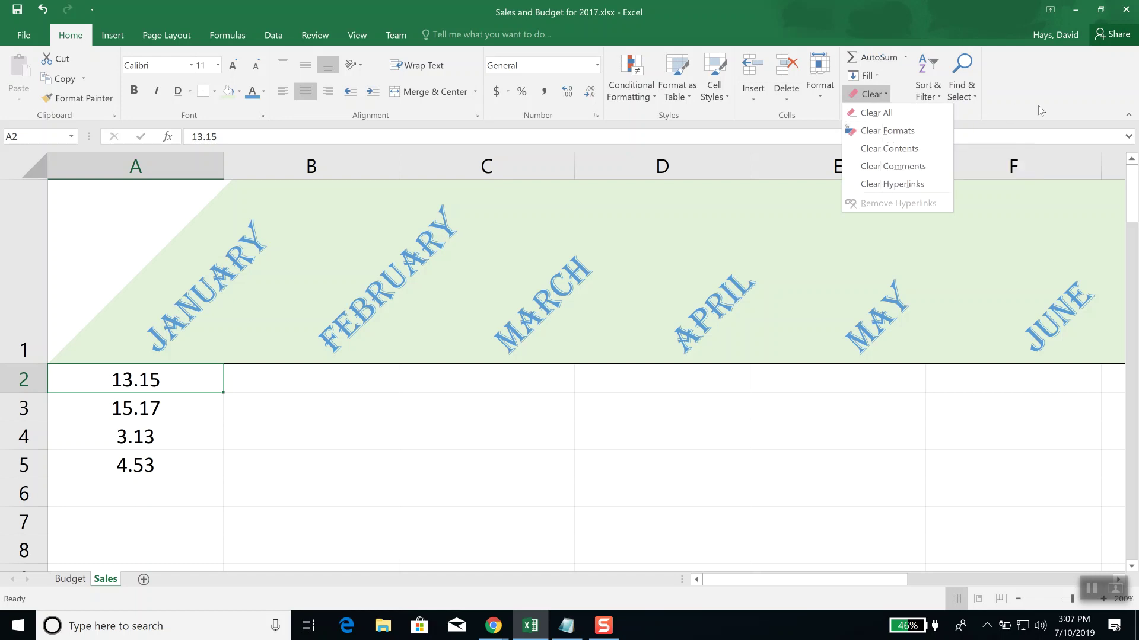
left_click(1006, 103)
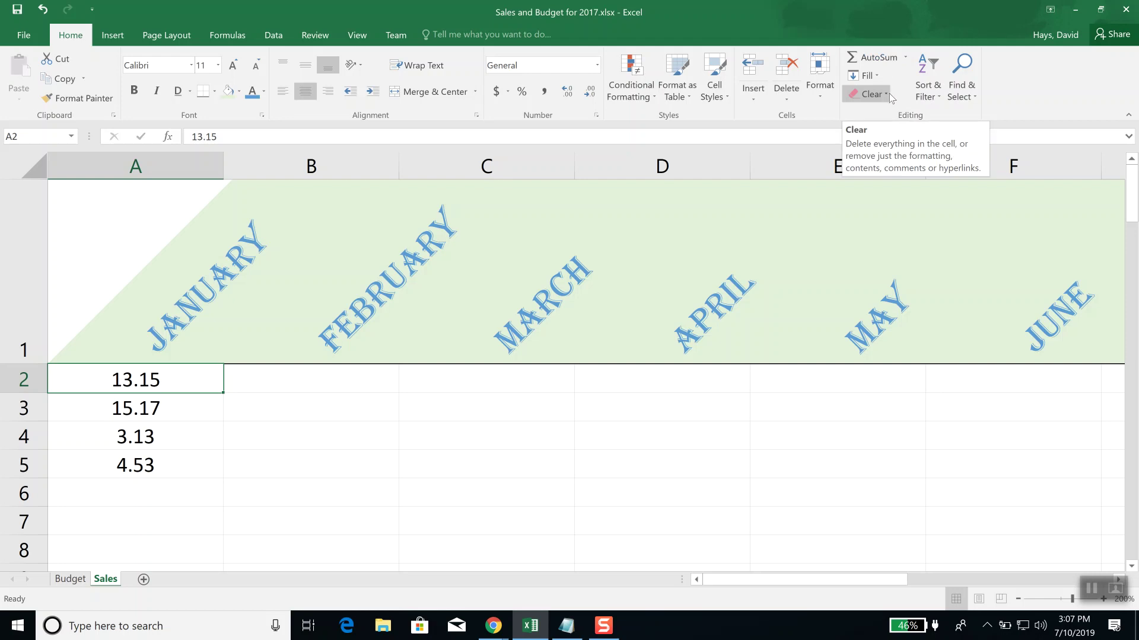
left_click(888, 94)
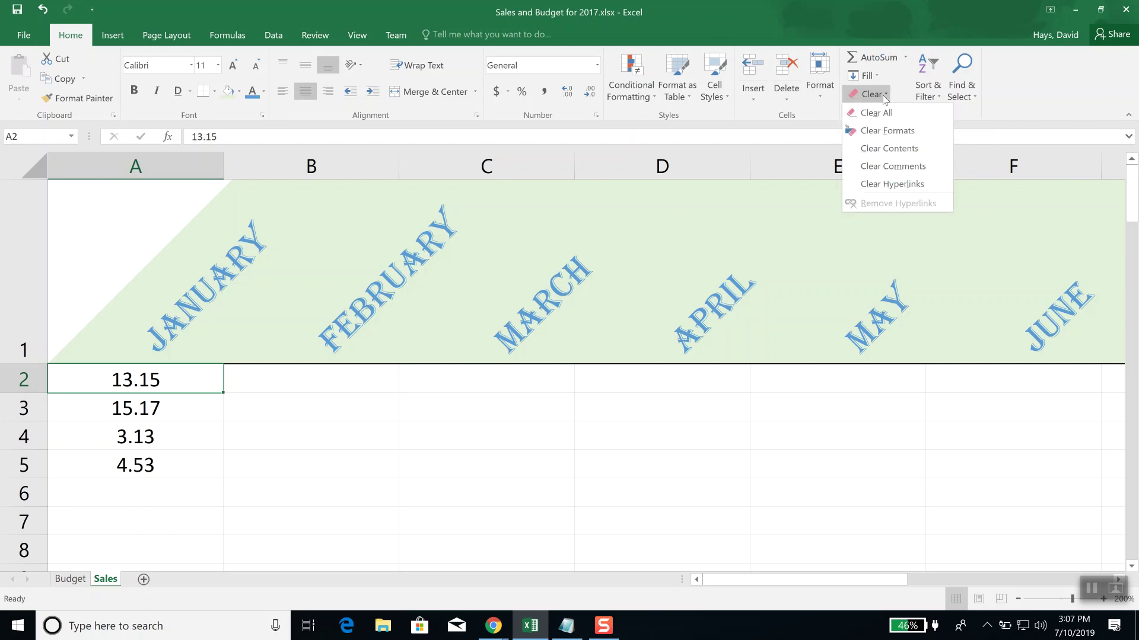
Step: Clear only the formats from A2, then center its 13.15 value again
left_click(885, 136)
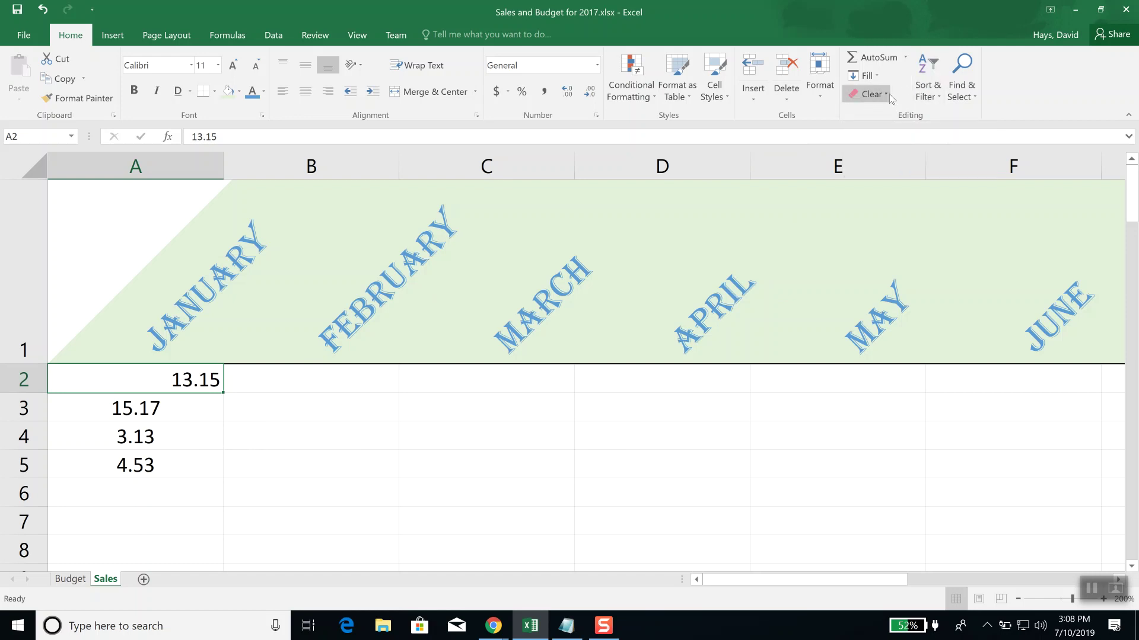
left_click(888, 94)
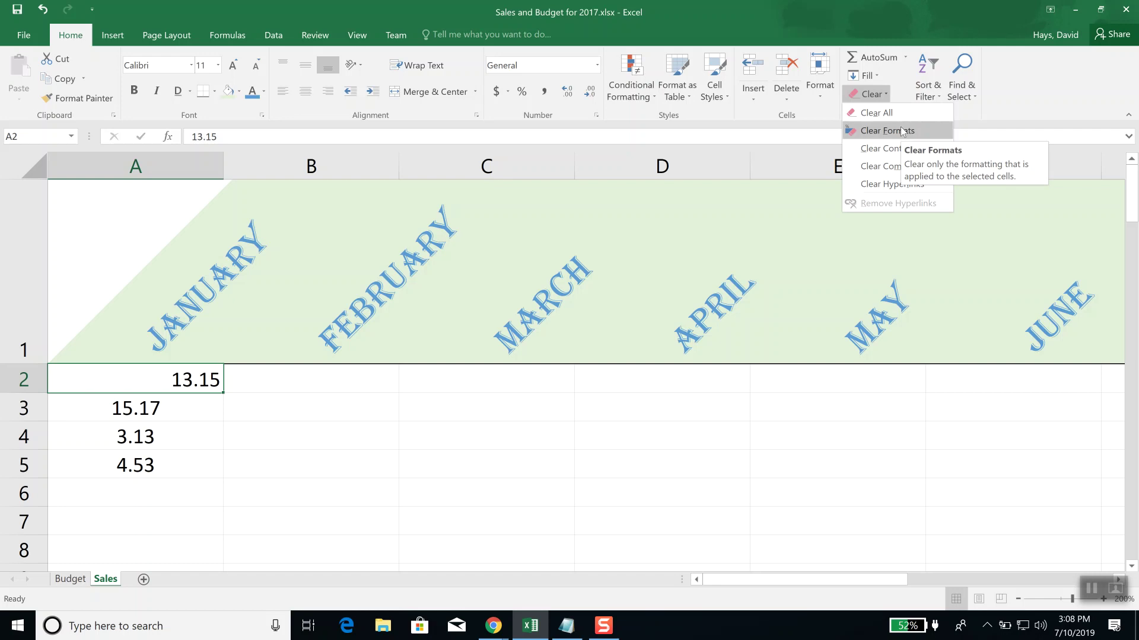
key("Escape")
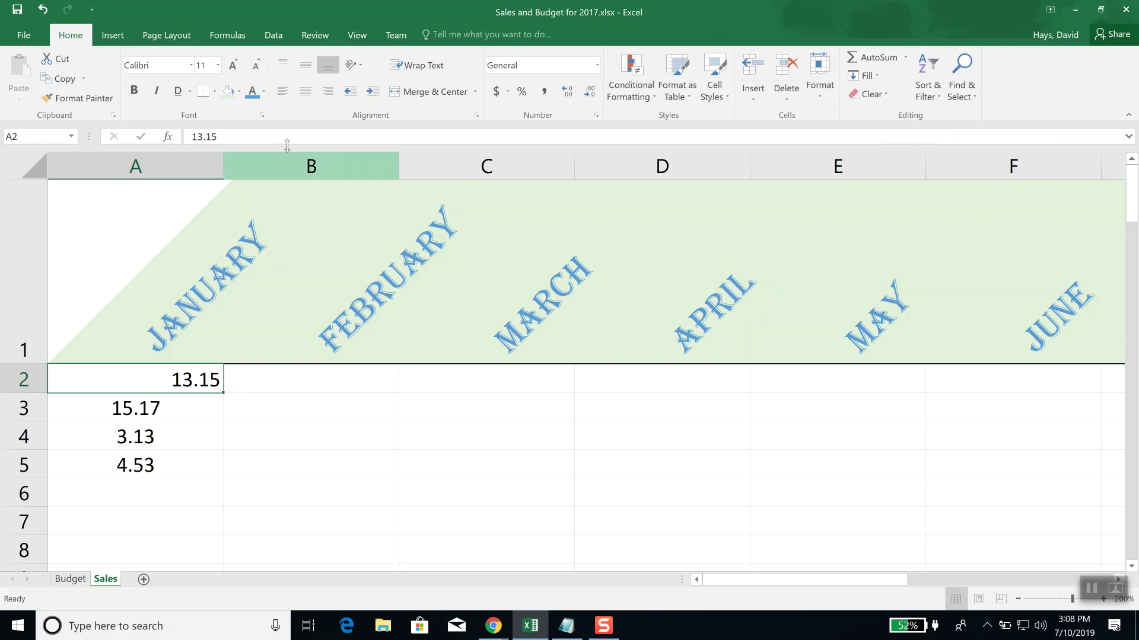
left_click(303, 94)
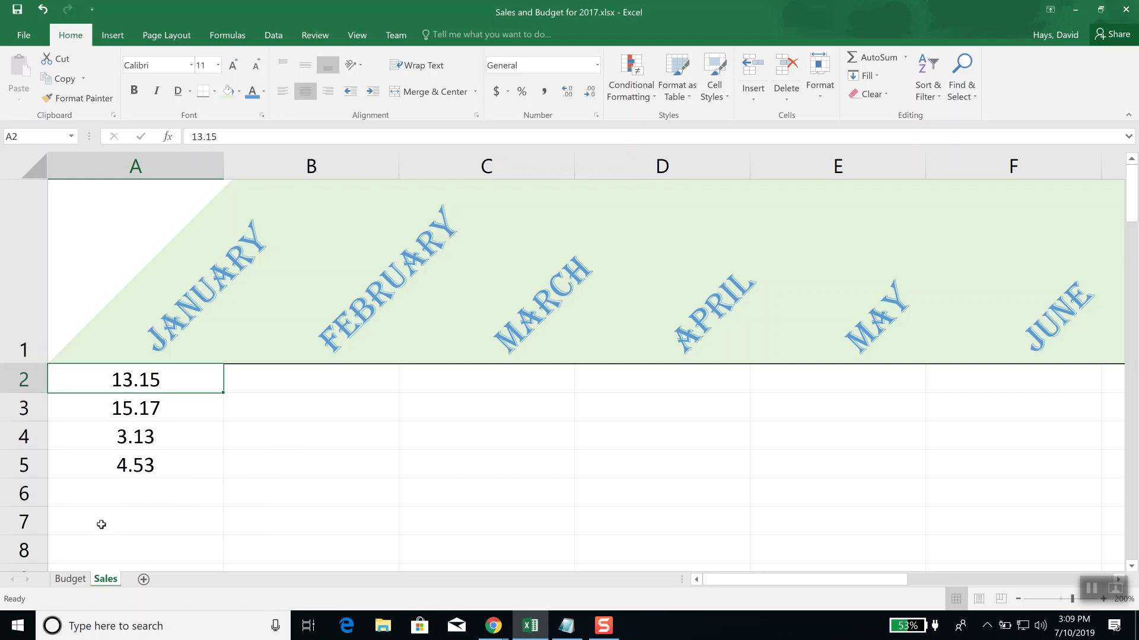
Step: AutoSum the January values into A7 as =SUM(A2:A6), giving 35.98
left_click(102, 525)
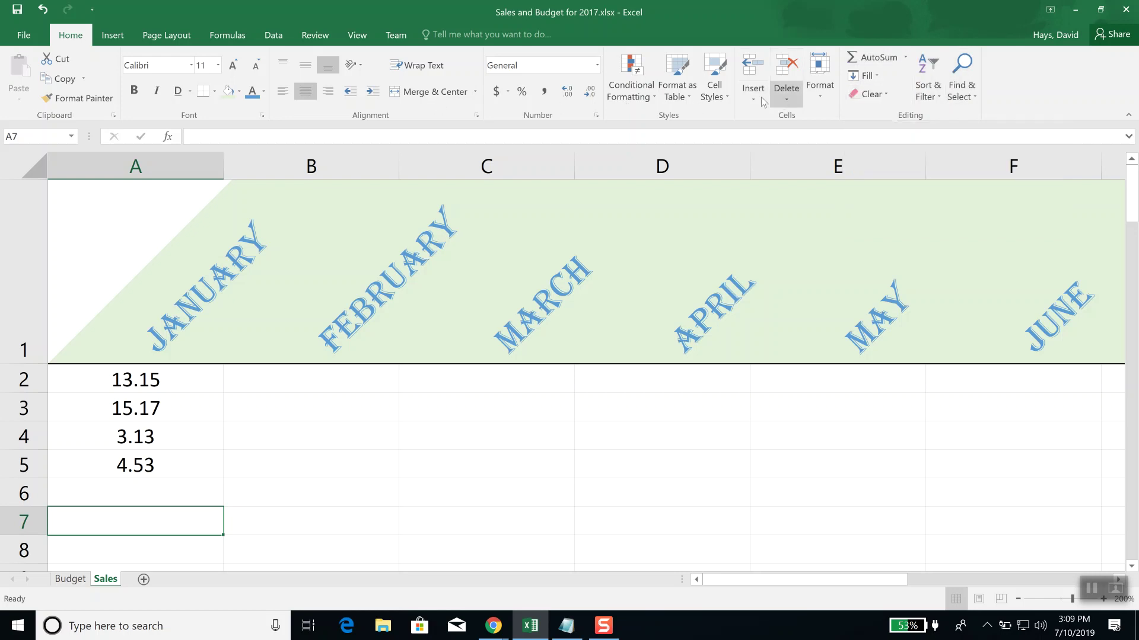
left_click(878, 58)
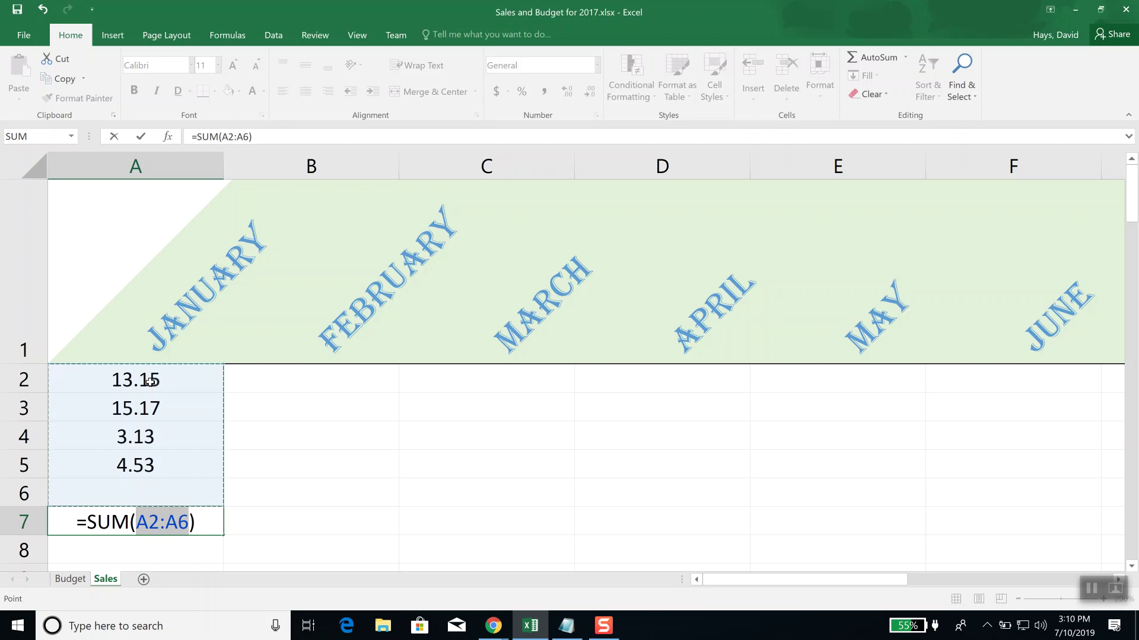
key("Return")
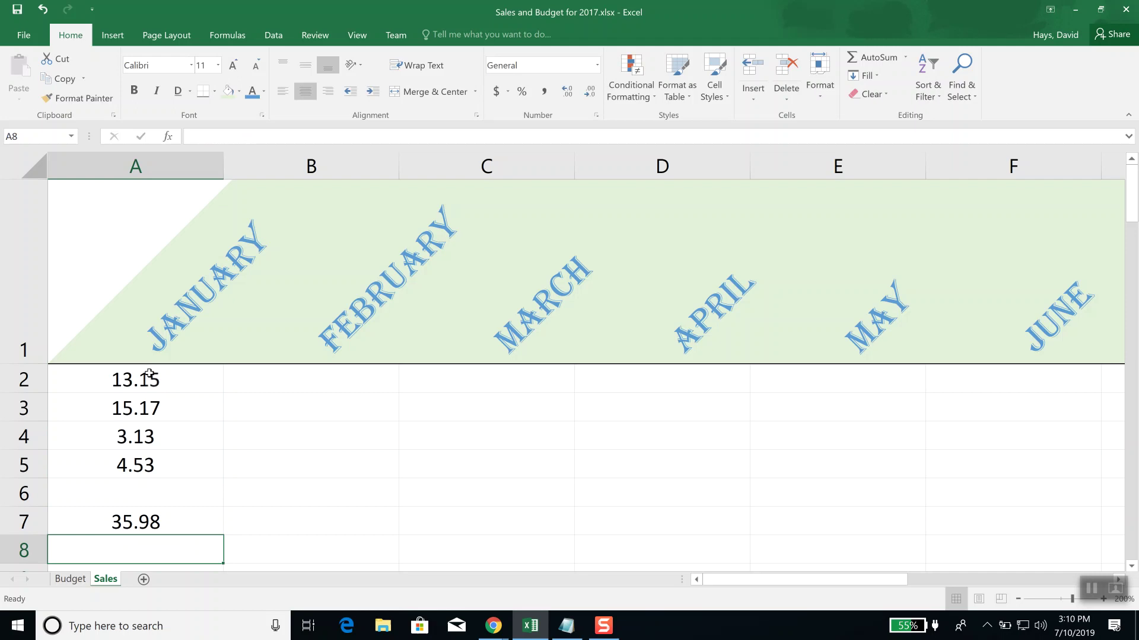
Step: Replace the 13.15 in A2 with 17.53
left_click(129, 381)
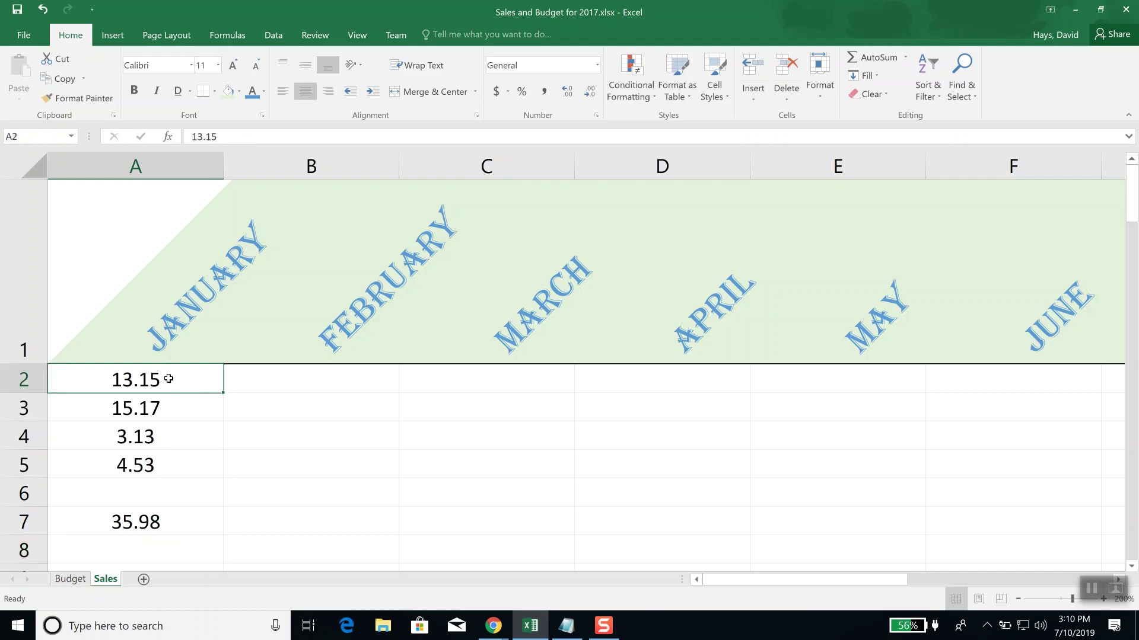
type("17.53")
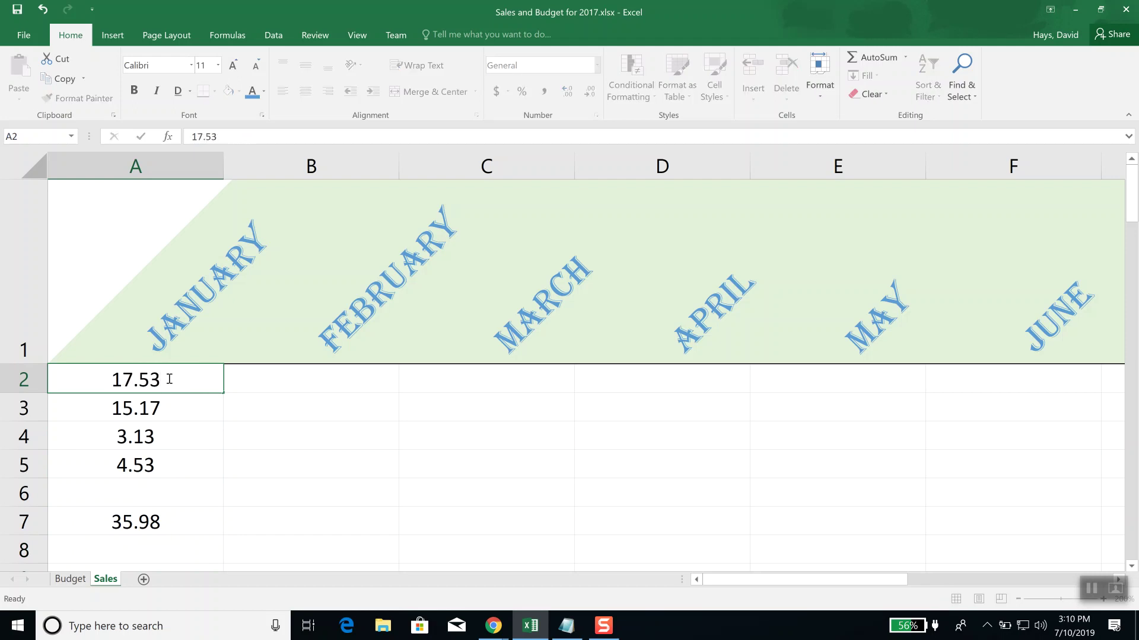
key("Return")
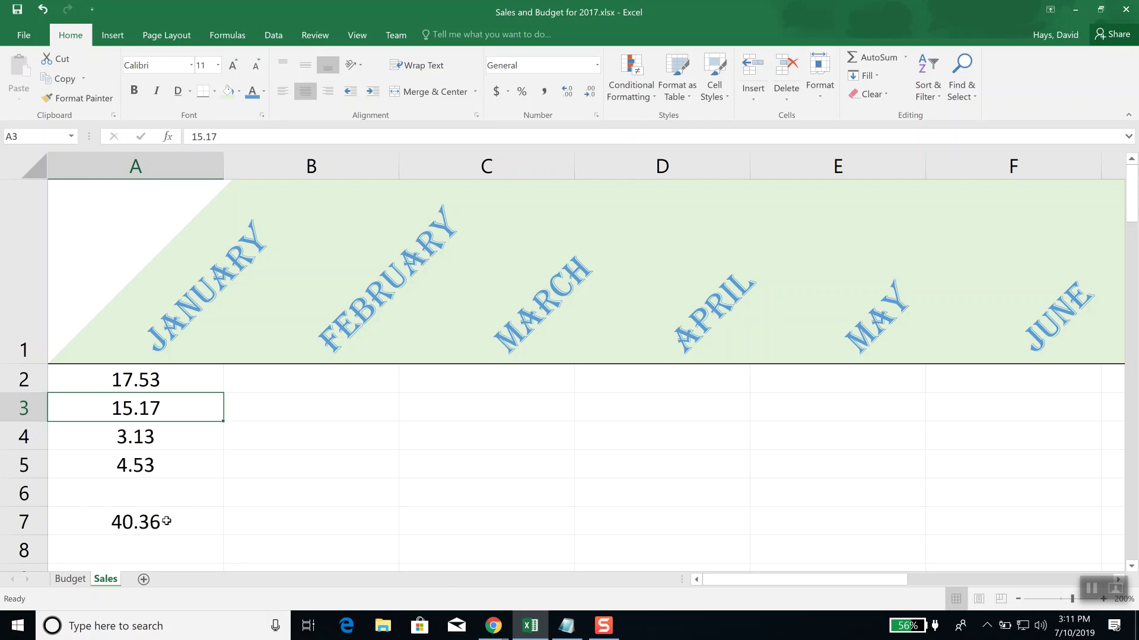
Step: Select the January total in A7 and bring up the Fill Color palette
left_click(137, 523)
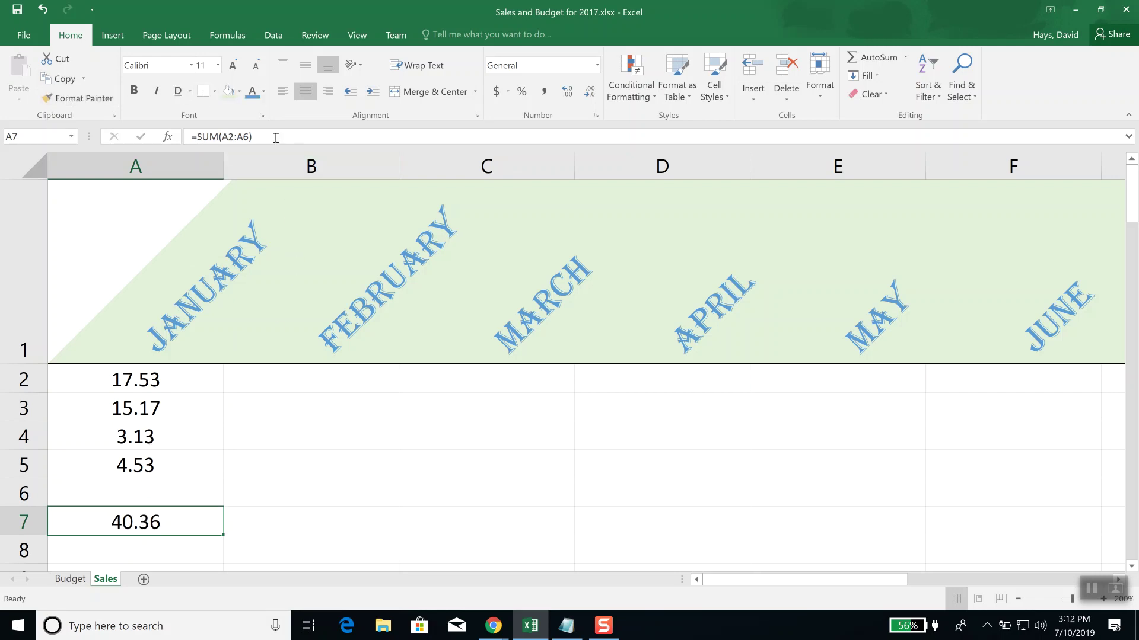
left_click(239, 93)
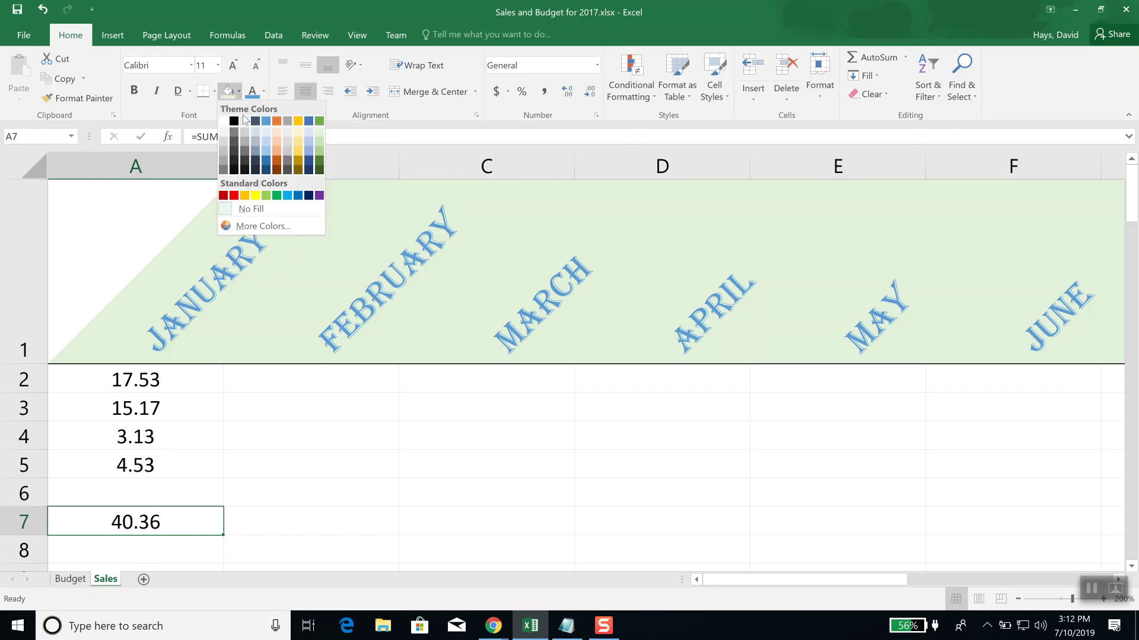
Step: Give A7 a yellow fill, then switch over to File Explorer
left_click(255, 196)
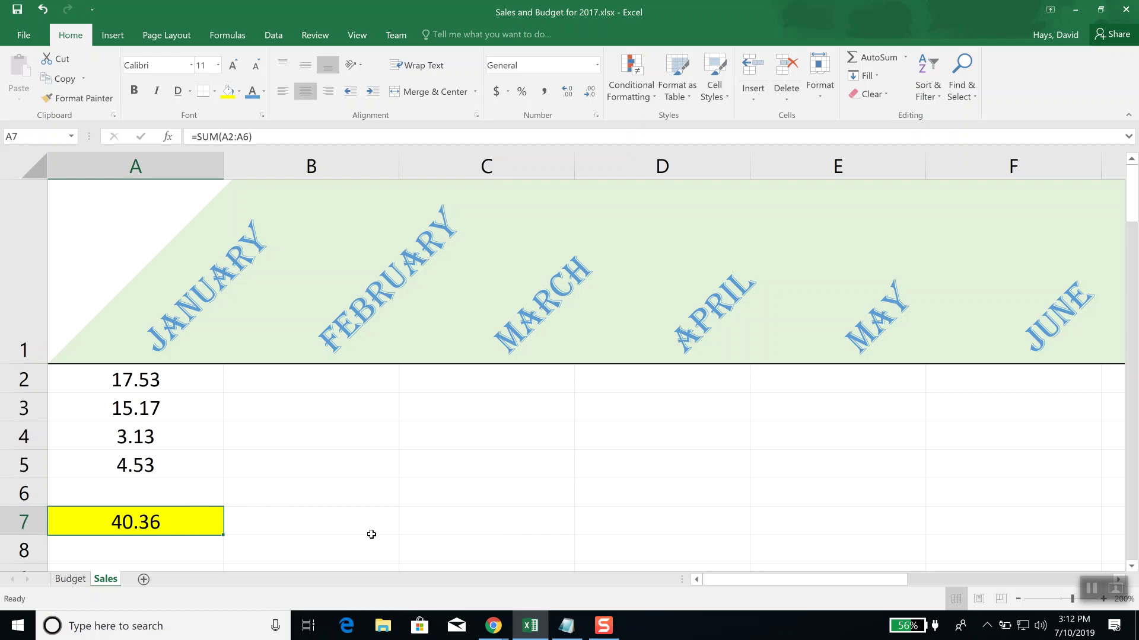
left_click(385, 630)
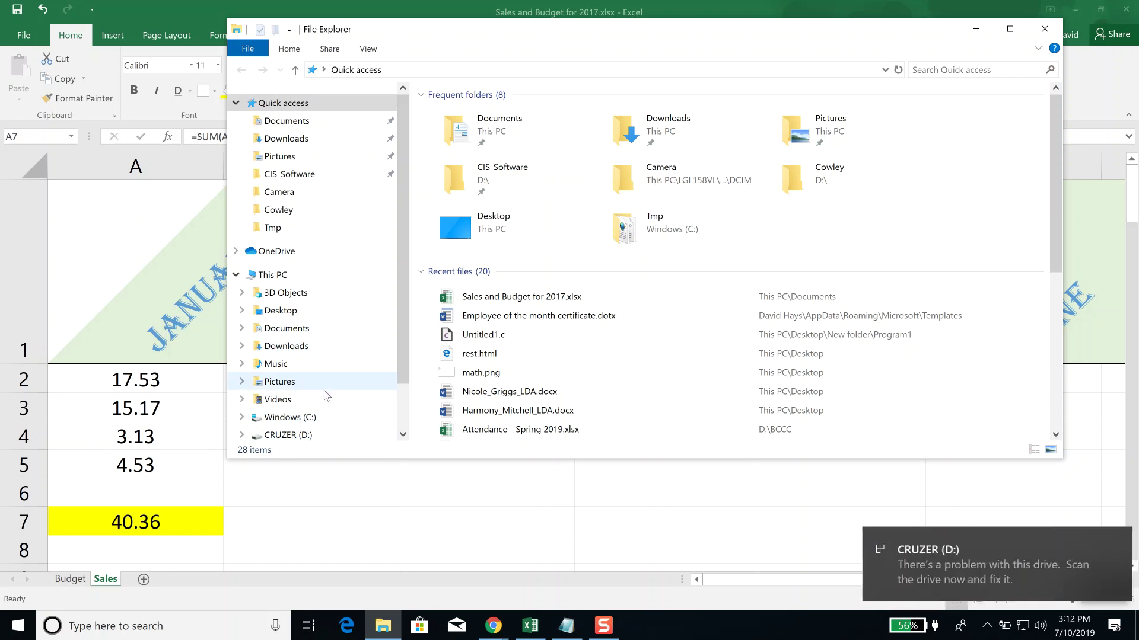
Step: Open Sign_Test_for_Matched_Pairs.xlsx from CRUZER (D:) > Southwestern > Probability & Statistics
left_click(289, 436)
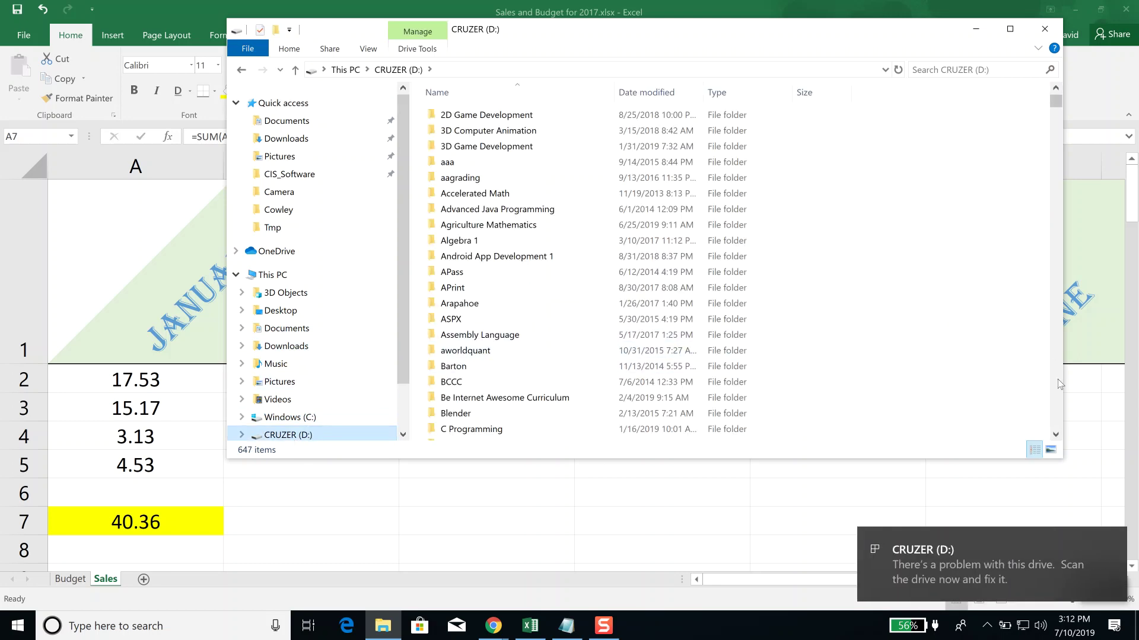
scroll(1059, 403, "down", 20)
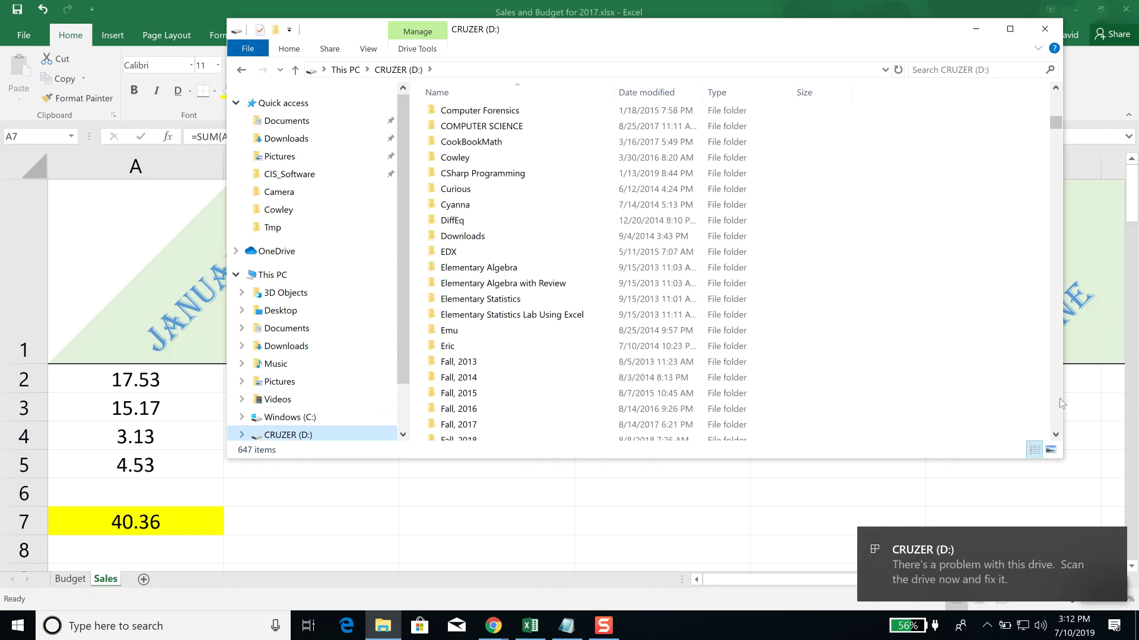
scroll(1059, 398, "down", 7)
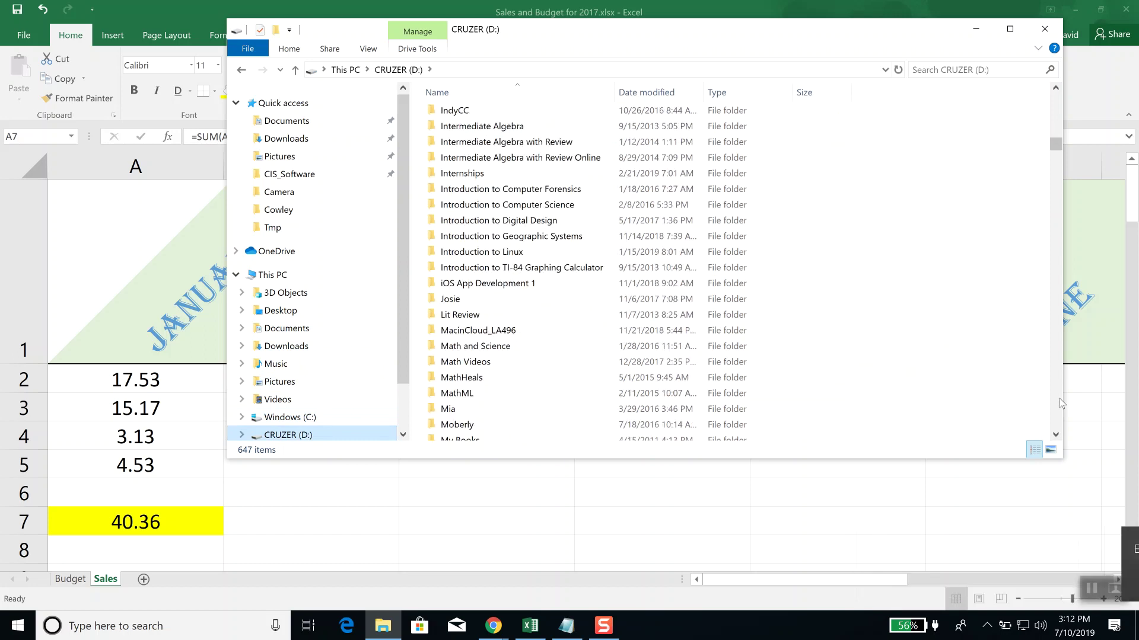
scroll(1059, 399, "down", 7)
scroll(1059, 399, "down", 7)
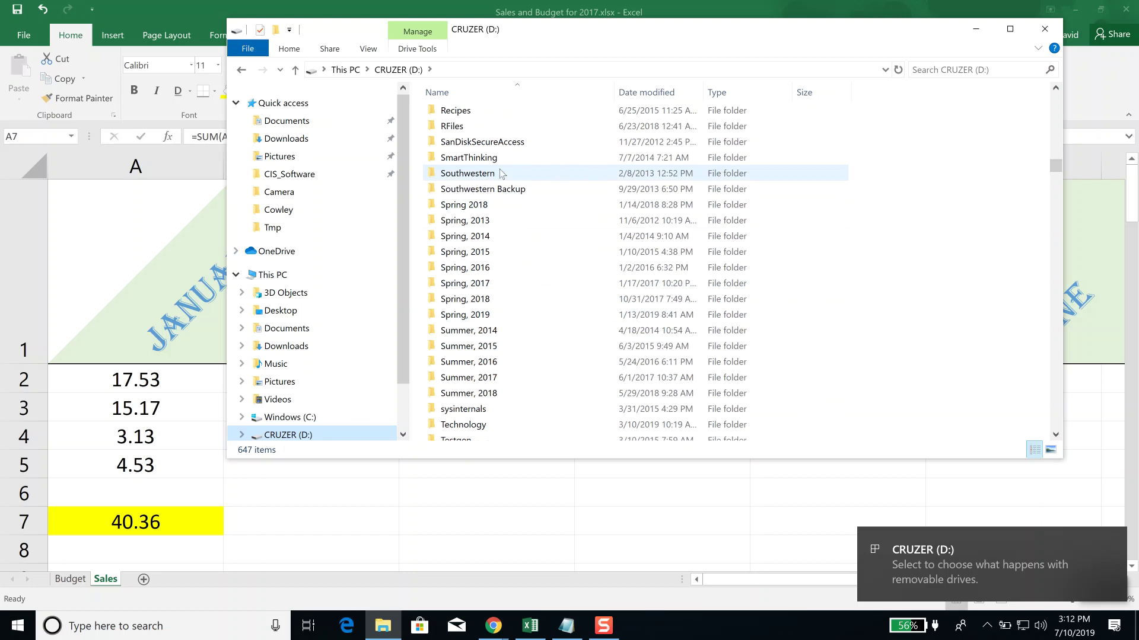
left_click(486, 175)
double_click(485, 175)
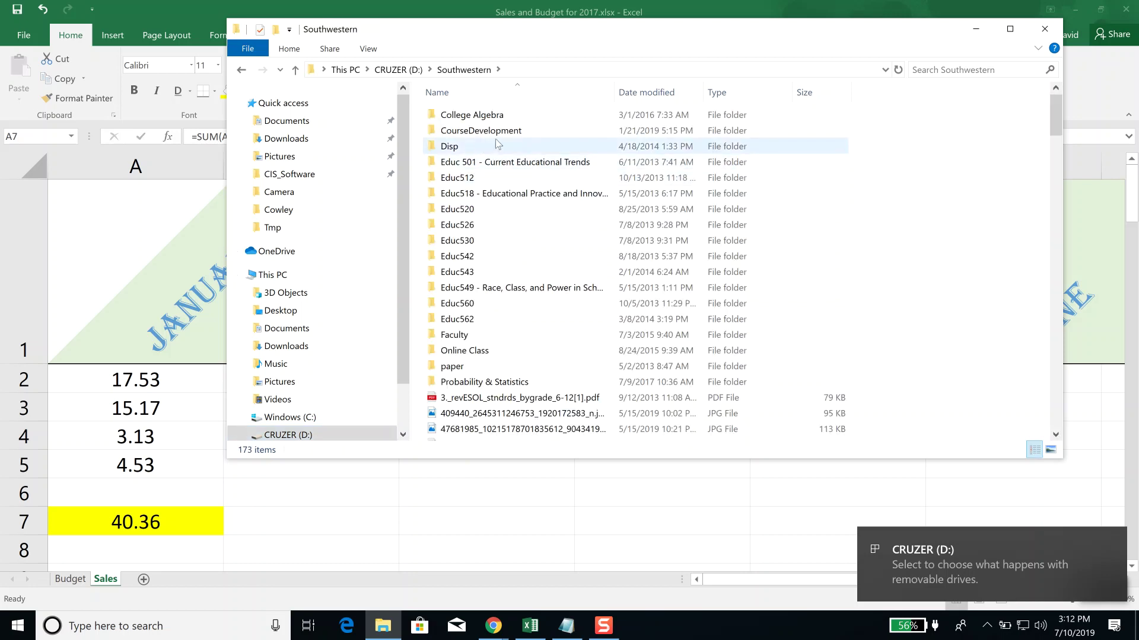
double_click(487, 381)
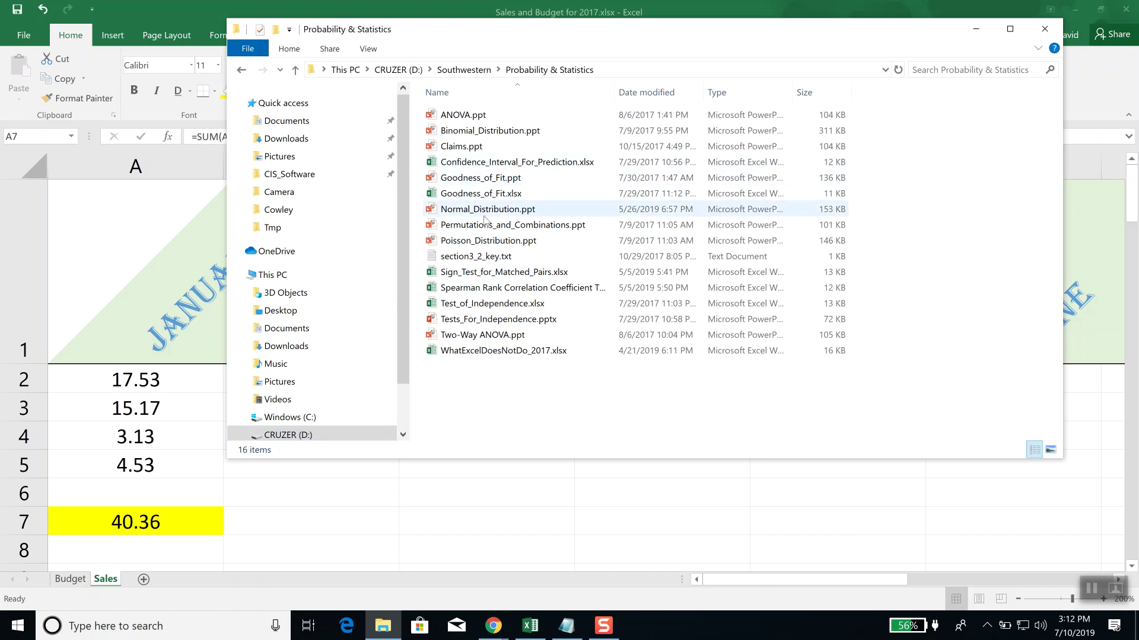
double_click(481, 274)
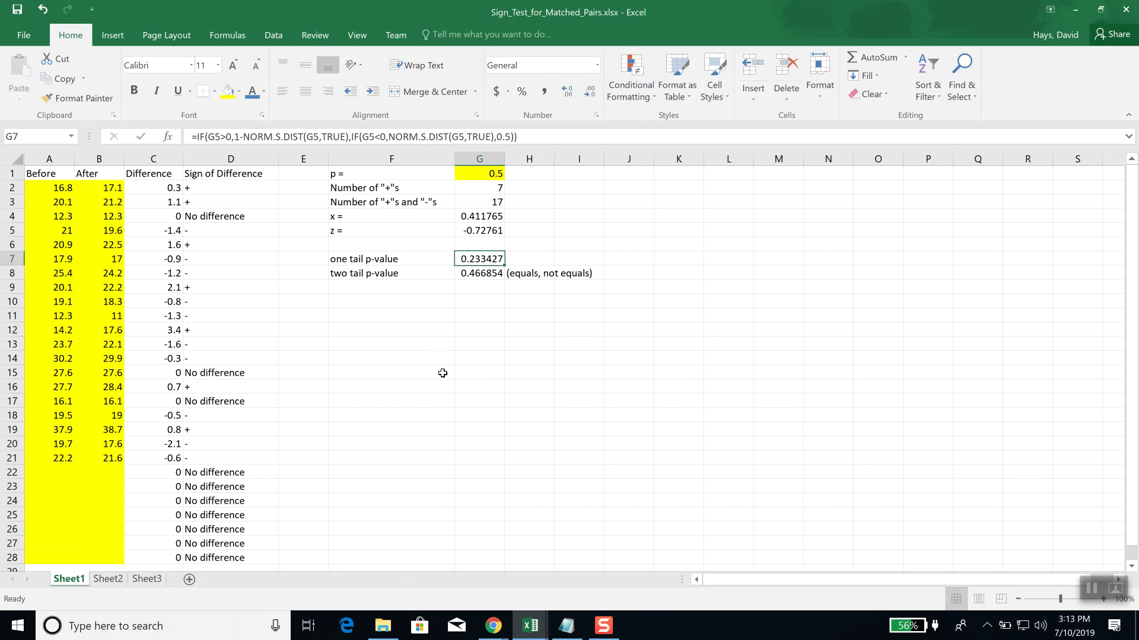
Step: Try 16.5 and then 18.2 as the first Before value, then close without saving
scroll(451, 380, "up", 3)
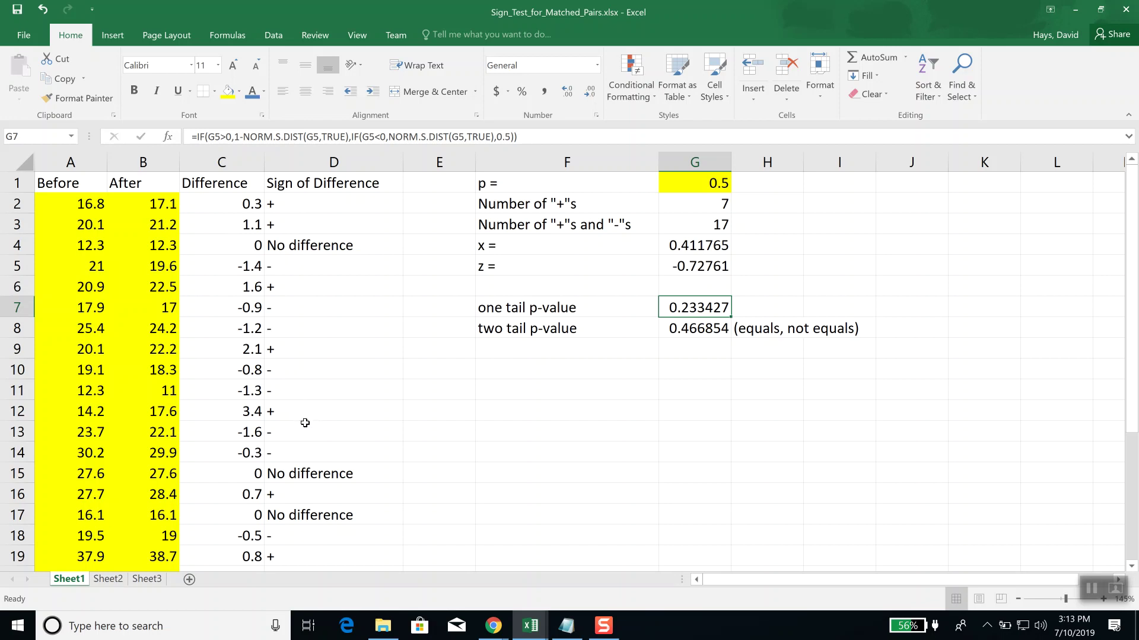
left_click(75, 208)
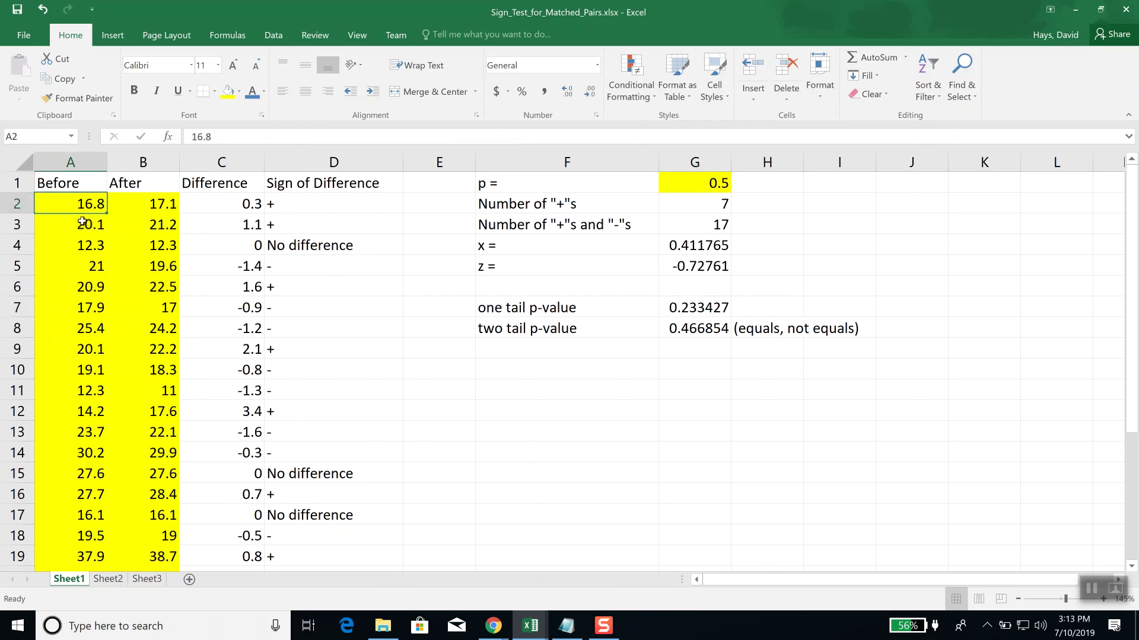
type("16.5")
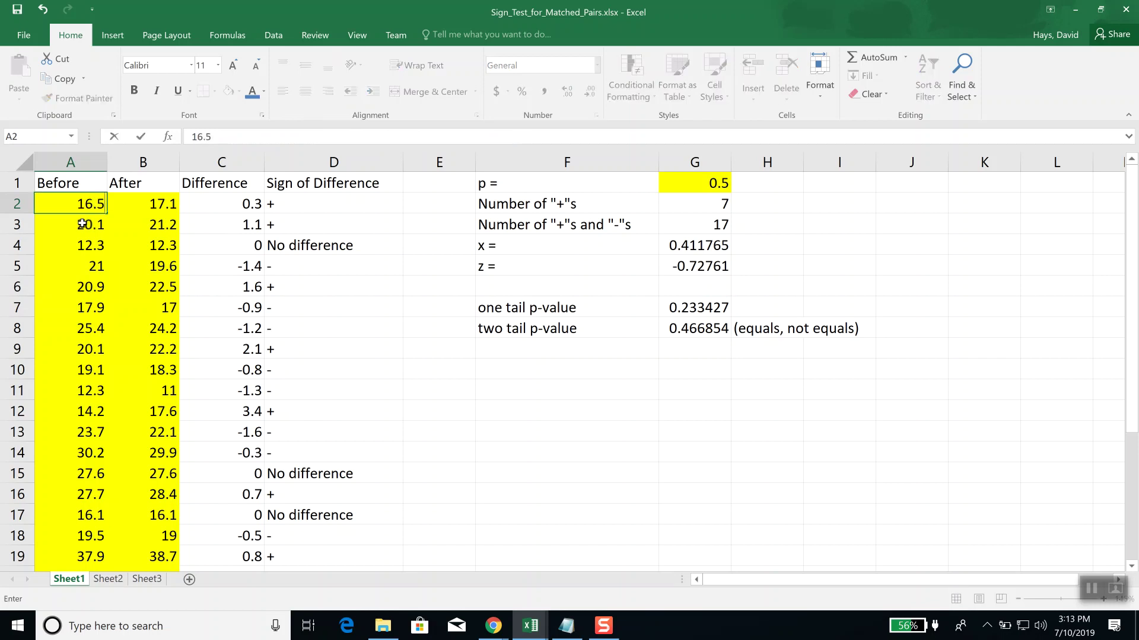
key("Tab")
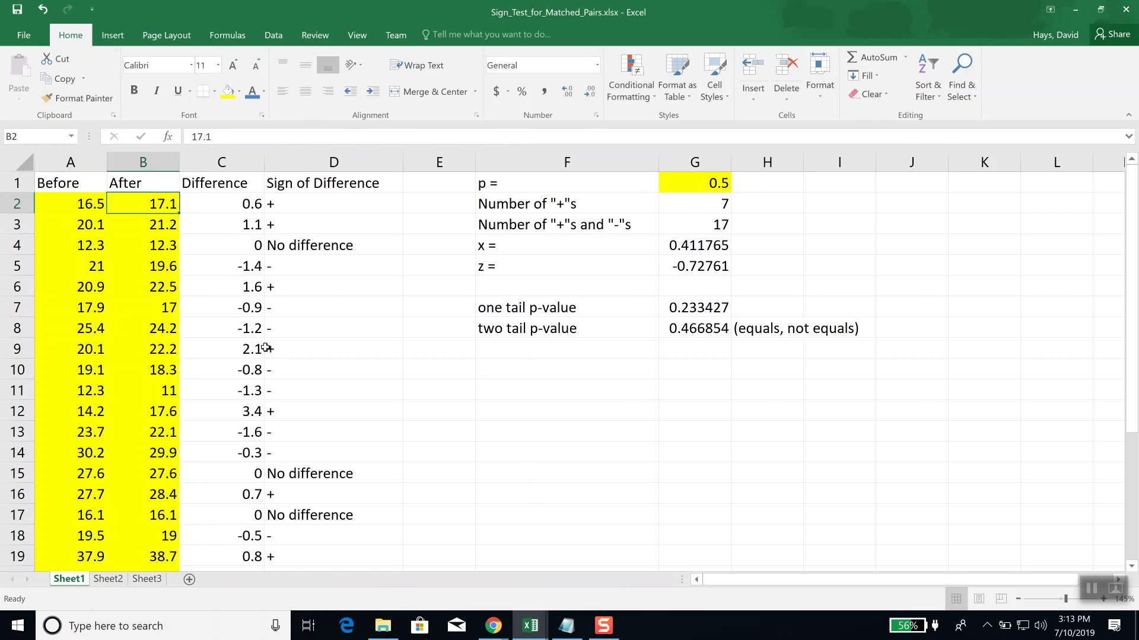
left_click(94, 205)
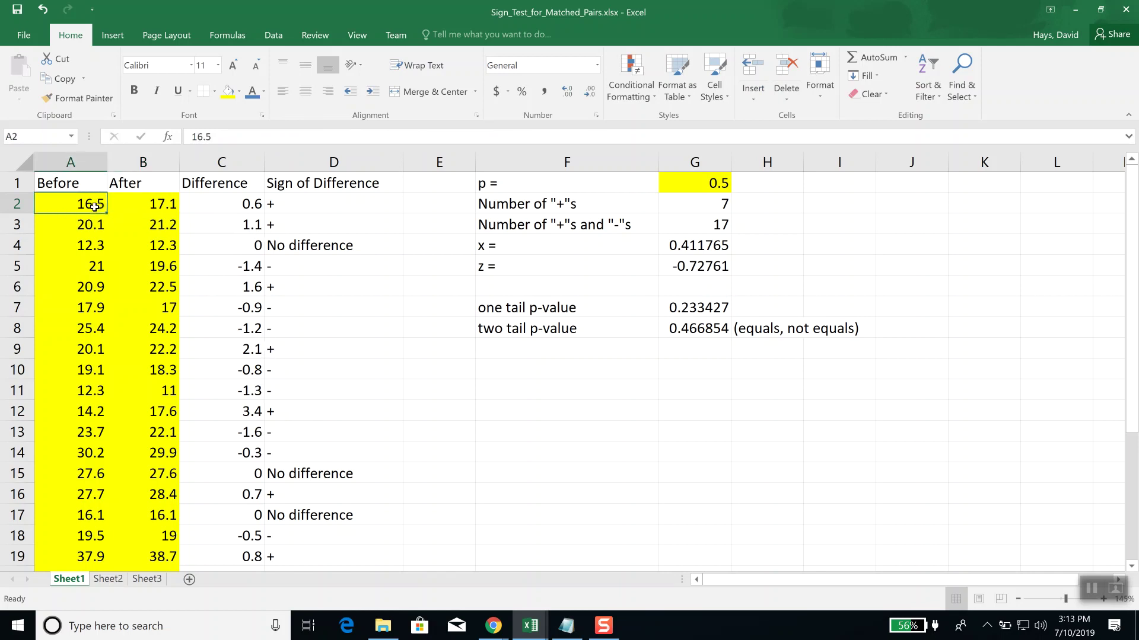
type("18.2")
key("Tab")
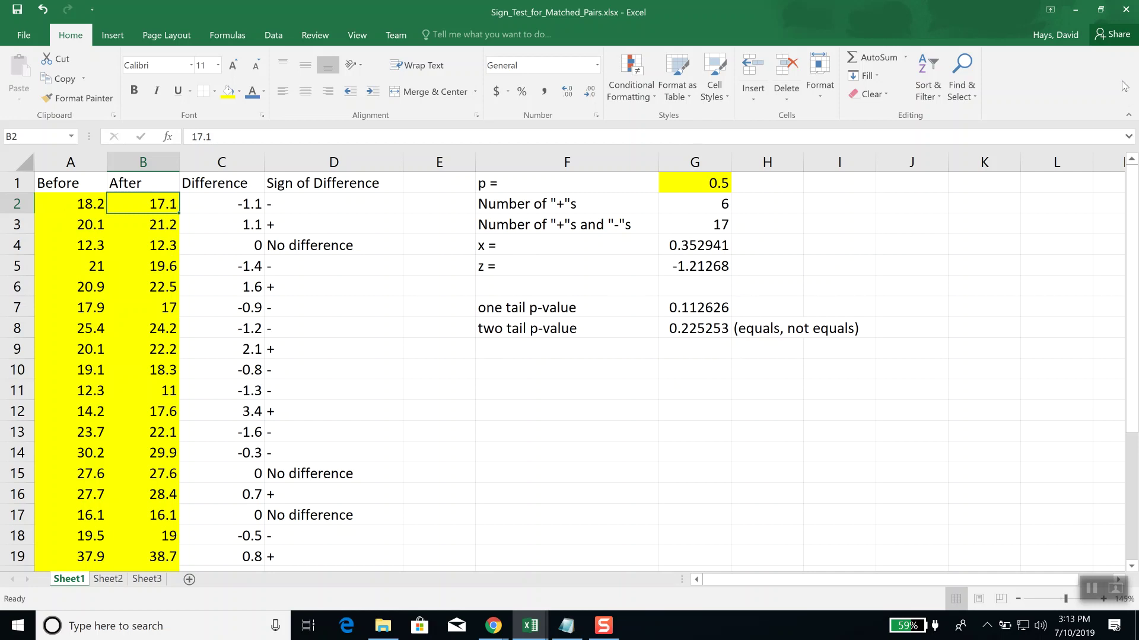
left_click(1125, 9)
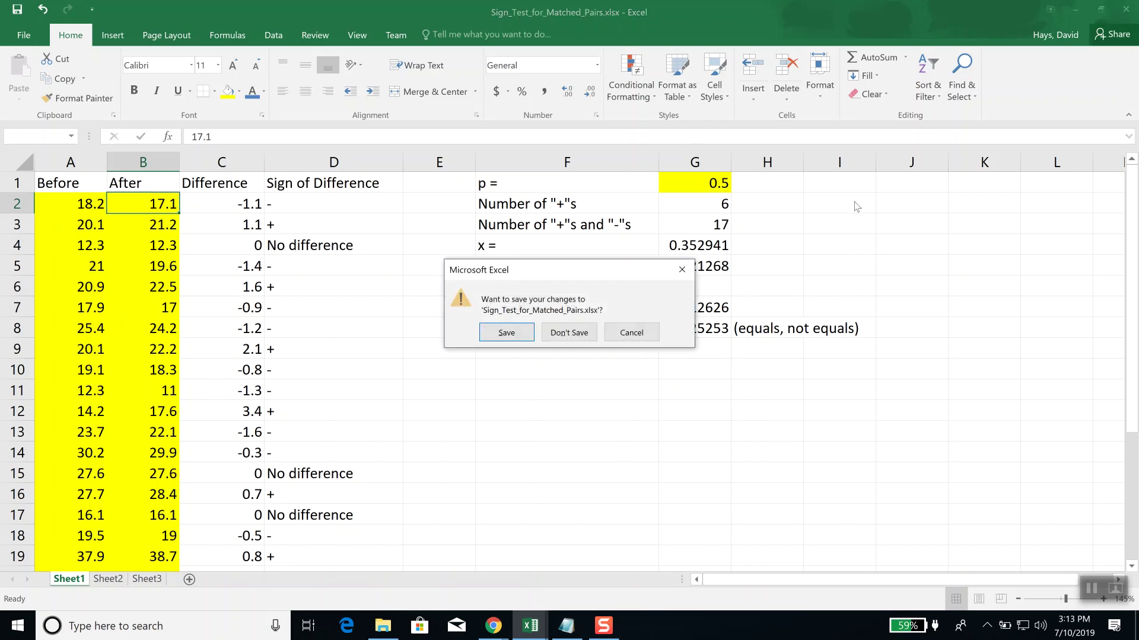
left_click(564, 336)
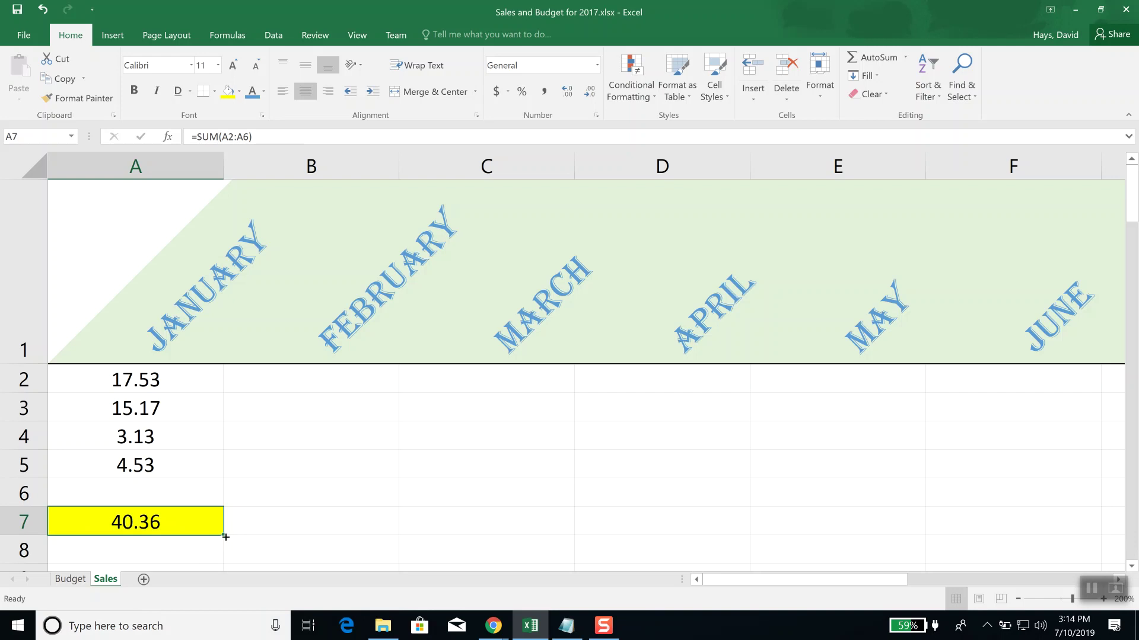
Step: Fill A7's yellow total formula across to I7 and return to column A
left_click_drag(226, 537, 784, 538)
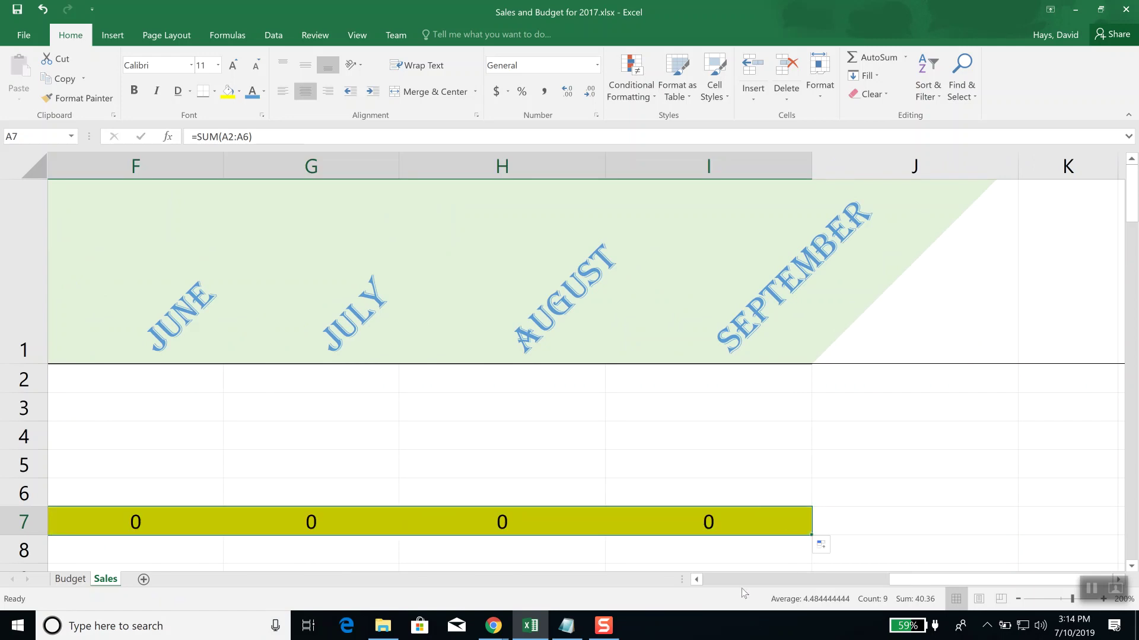
left_click(716, 582)
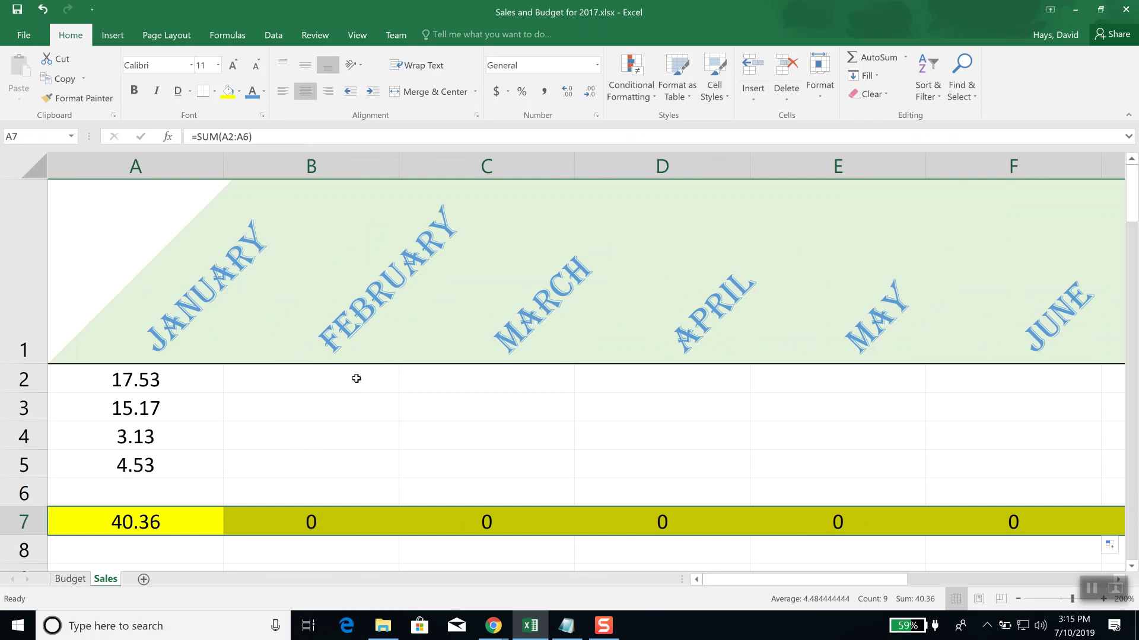
left_click(307, 376)
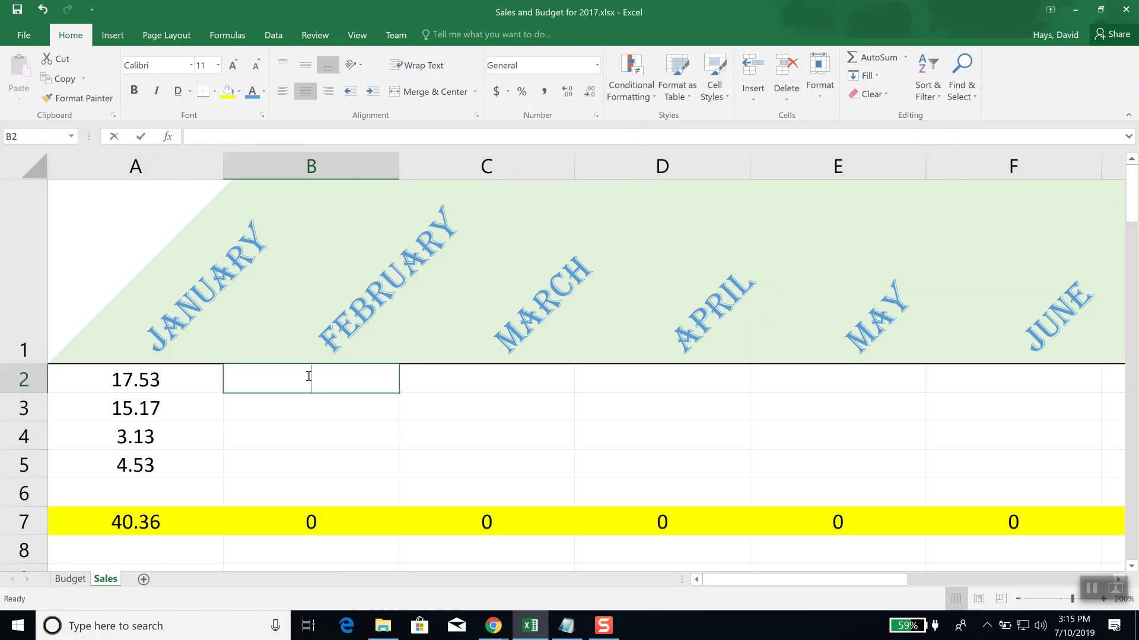
Step: Enter February values 8.23, 1.17 and 3.53 in B2:B4, then check the 12.93 total in B7
type("8.23")
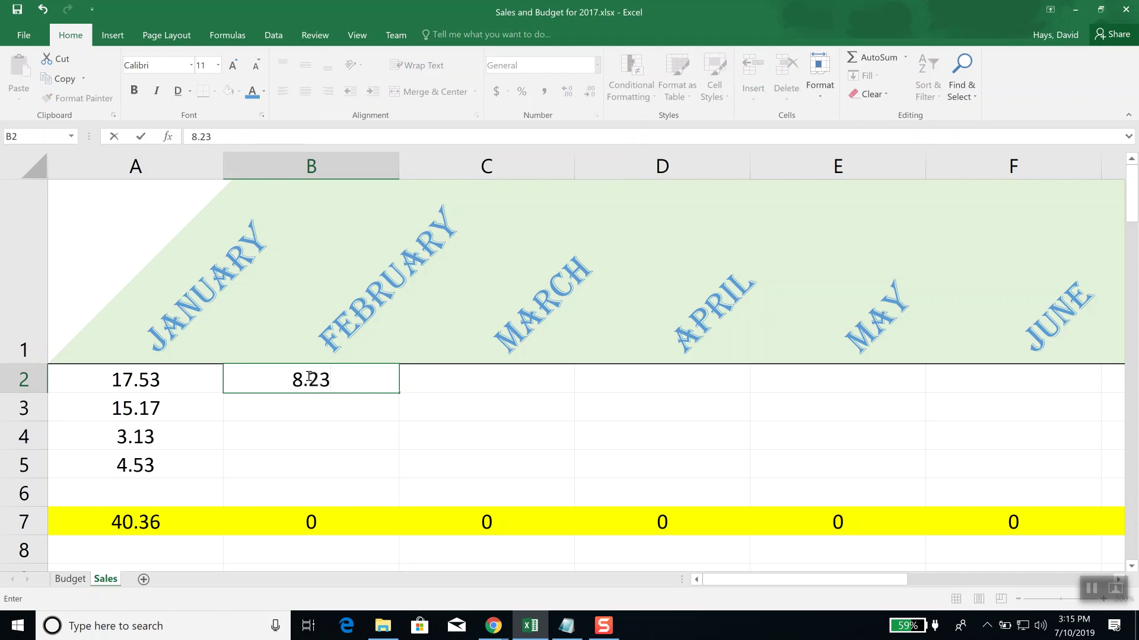
key("Return")
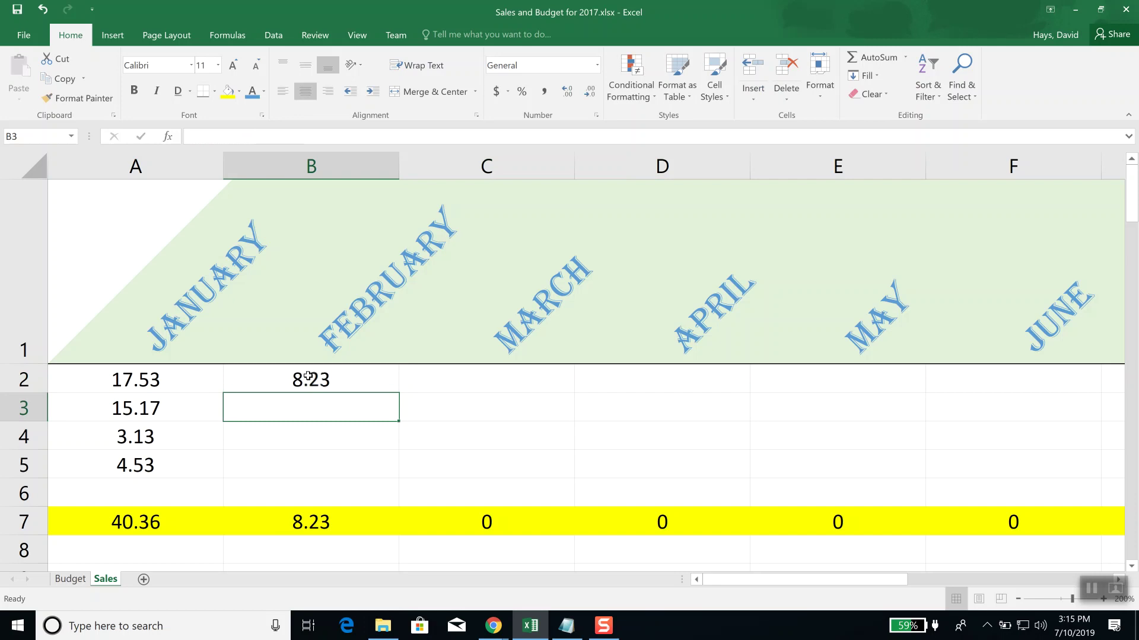
type("1.17")
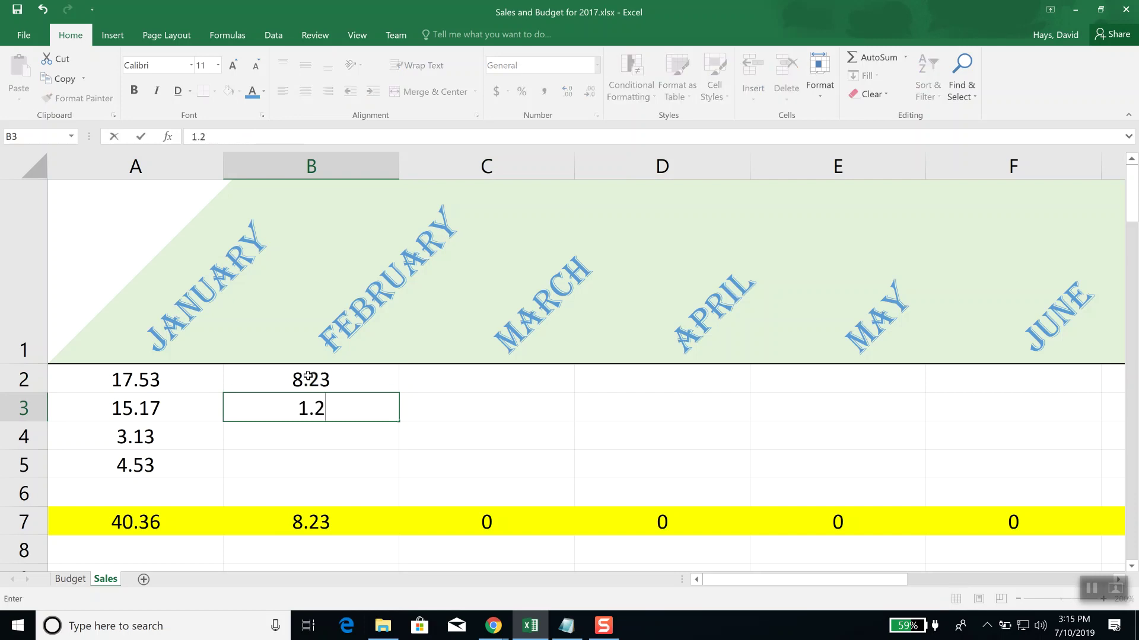
key("Return")
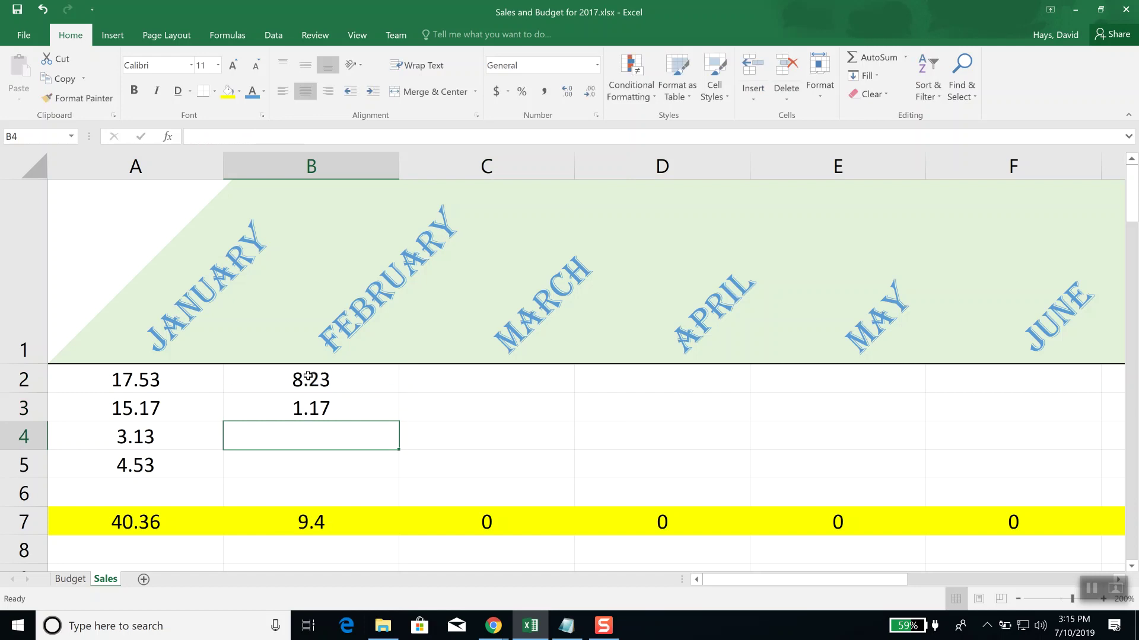
type("3.53")
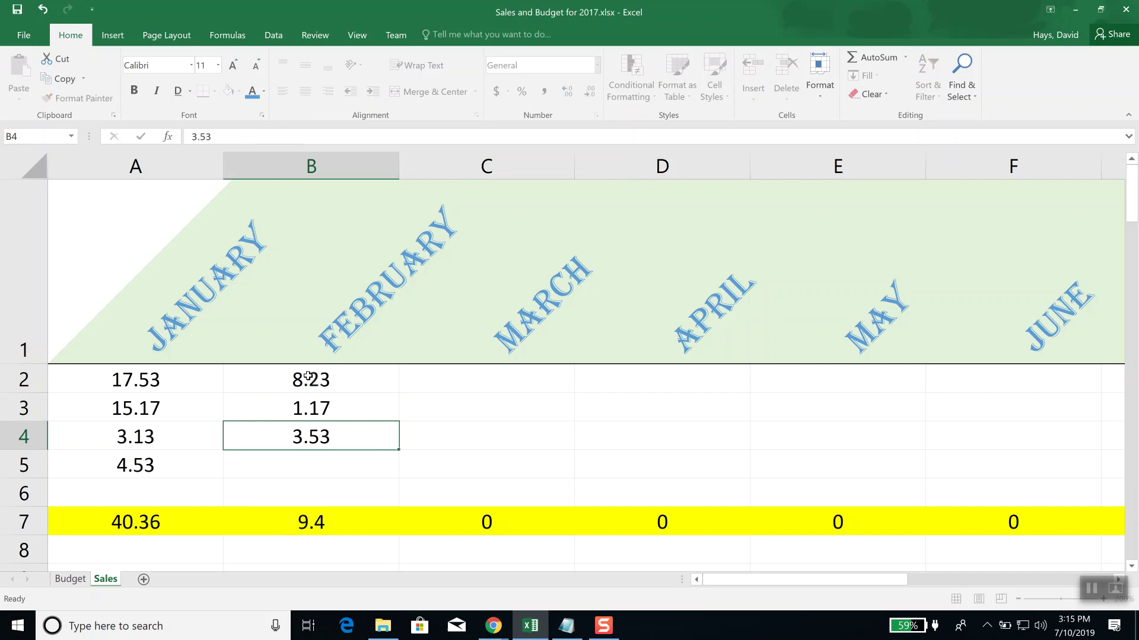
key("Return")
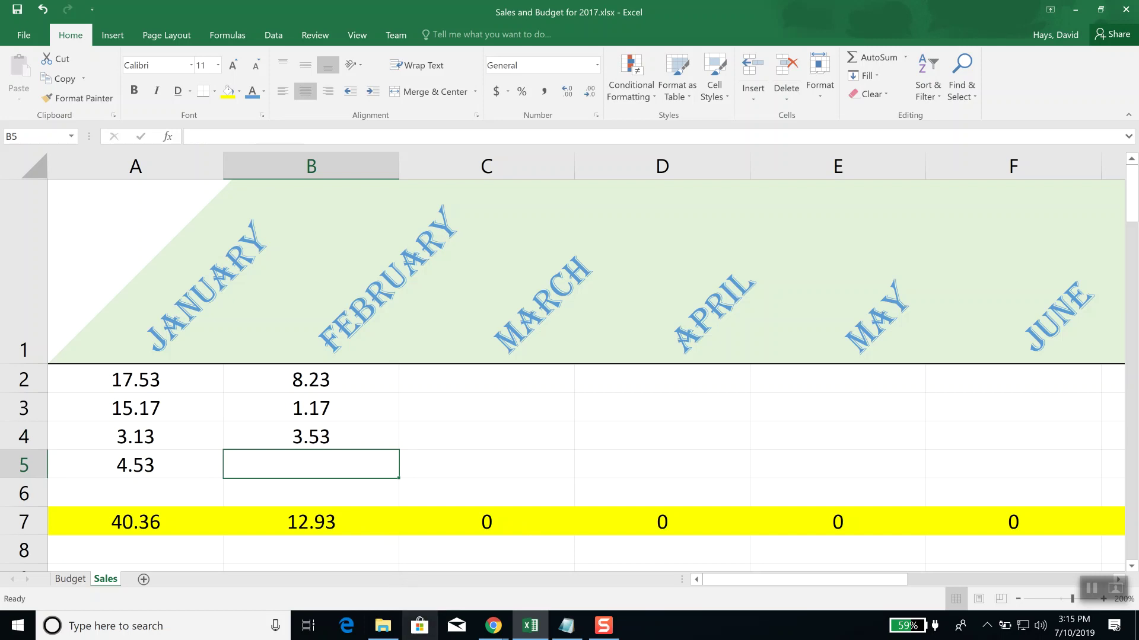
left_click(326, 523)
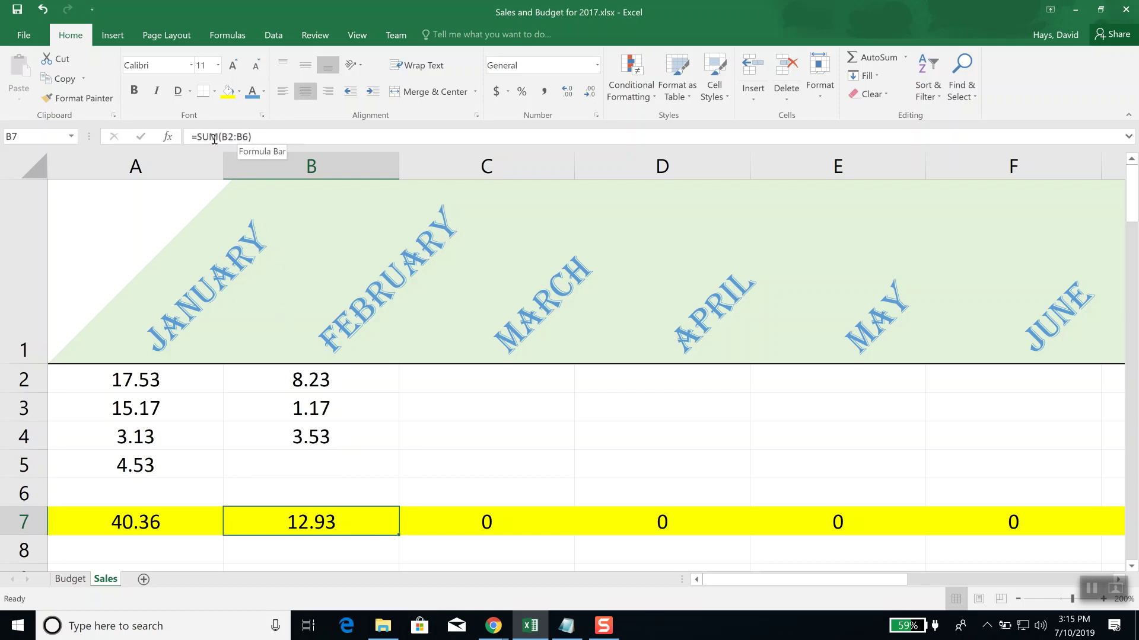
left_click(270, 135)
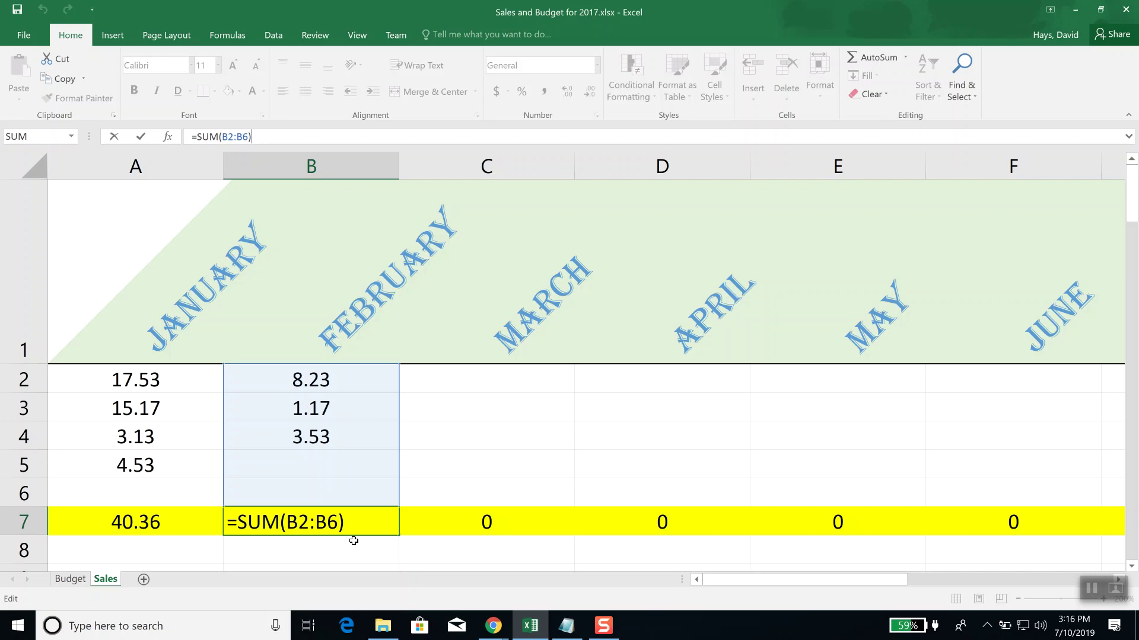
key("ctrl+Return")
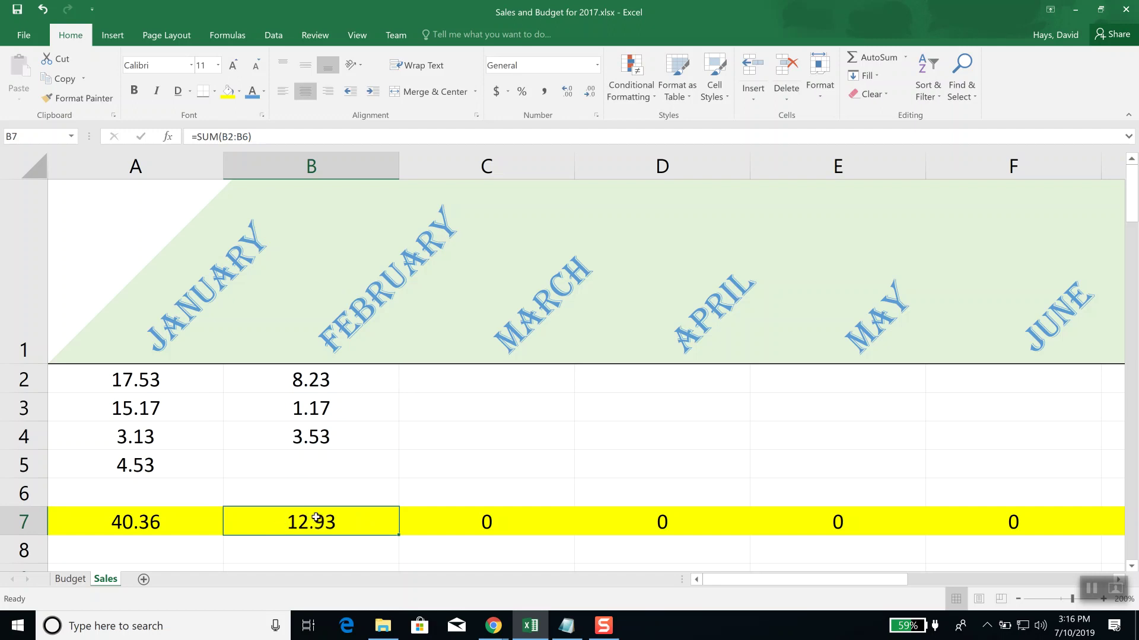
left_click(260, 137)
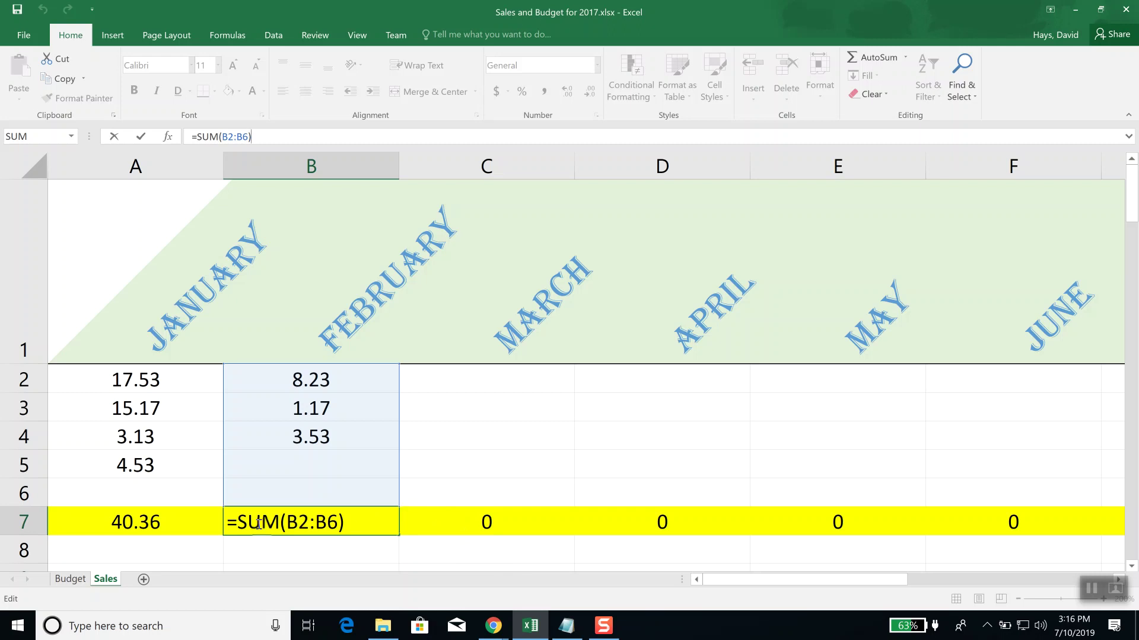
key("ctrl+Return")
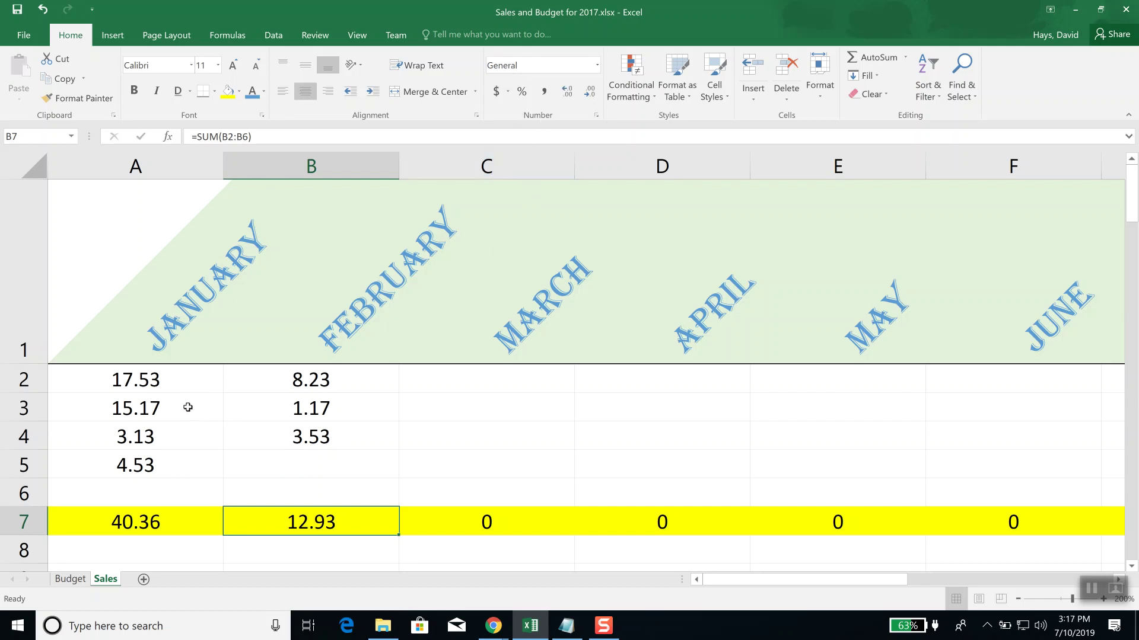
Step: Select January's values and total in A2:A7 and apply the Accounting number format
left_click_drag(143, 373, 150, 513)
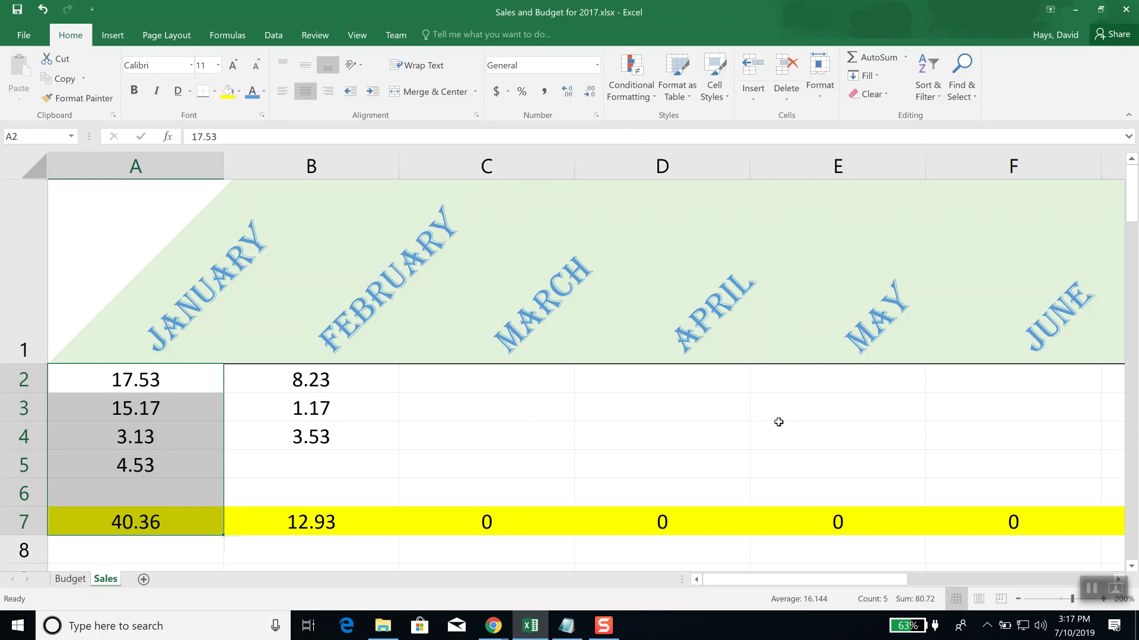
left_click(16, 379)
left_click_drag(19, 380, 15, 515)
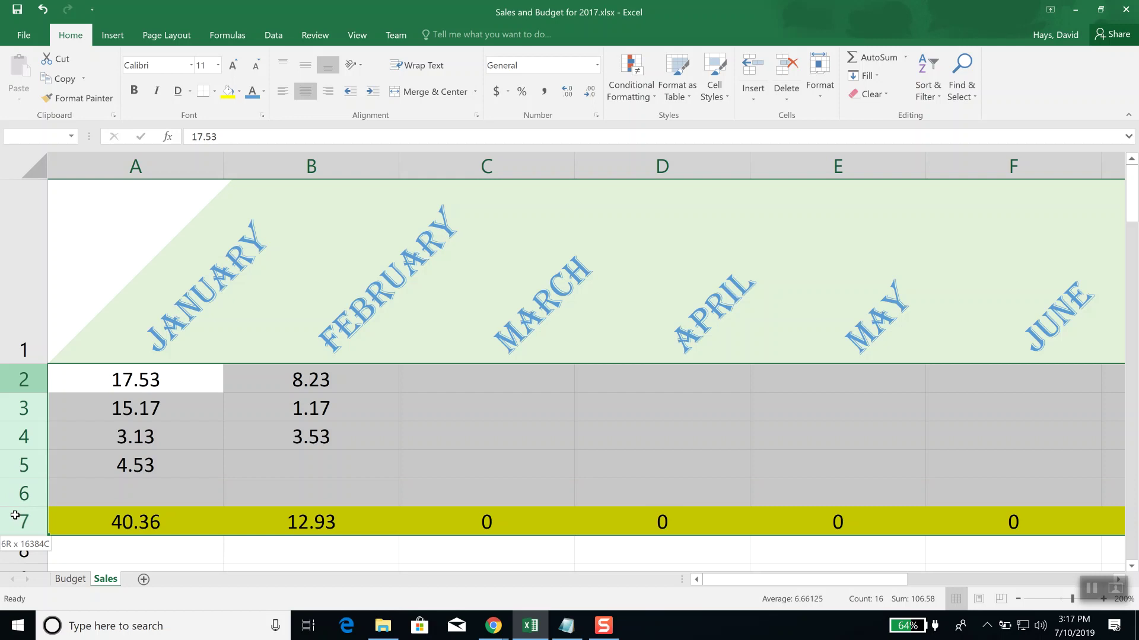
left_click(144, 429)
left_click(134, 379)
left_click_drag(134, 380, 129, 520)
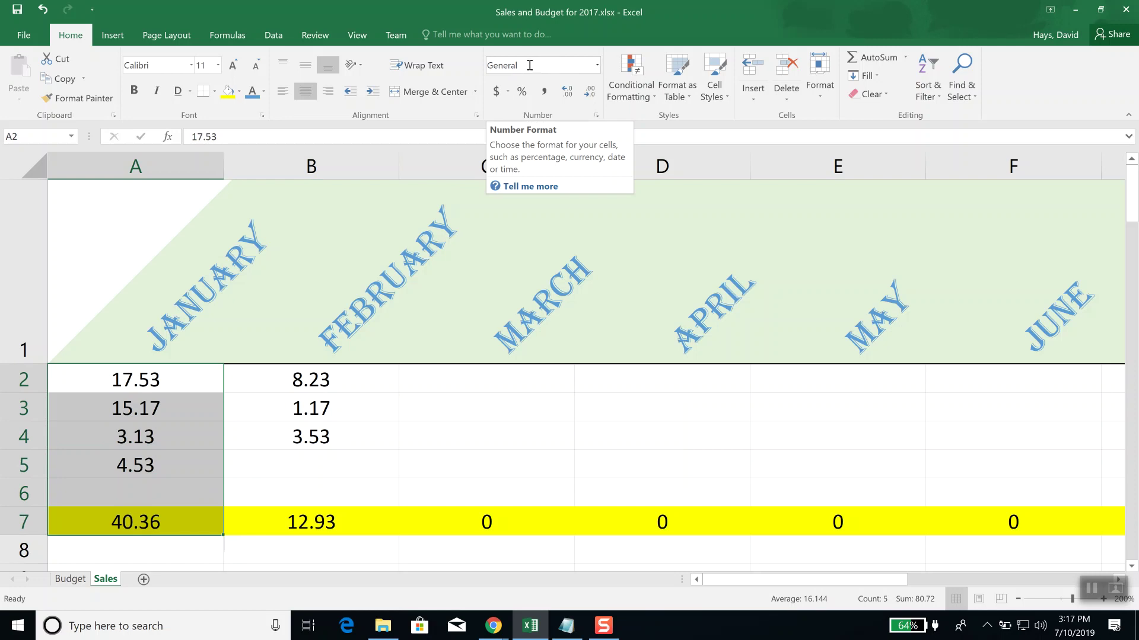
left_click(598, 65)
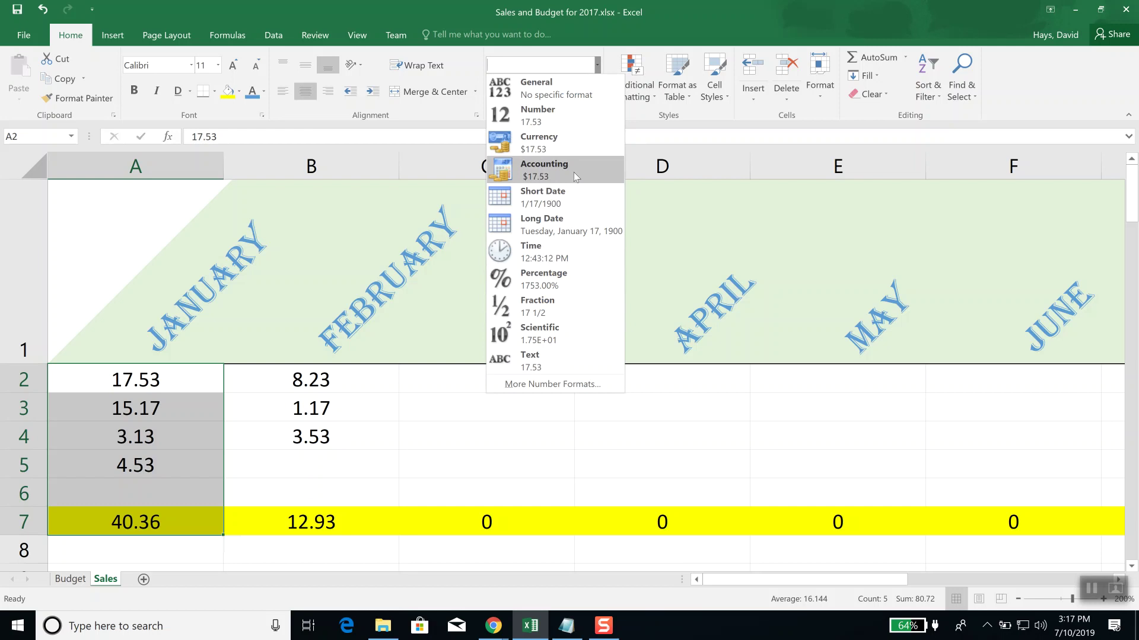
left_click(574, 172)
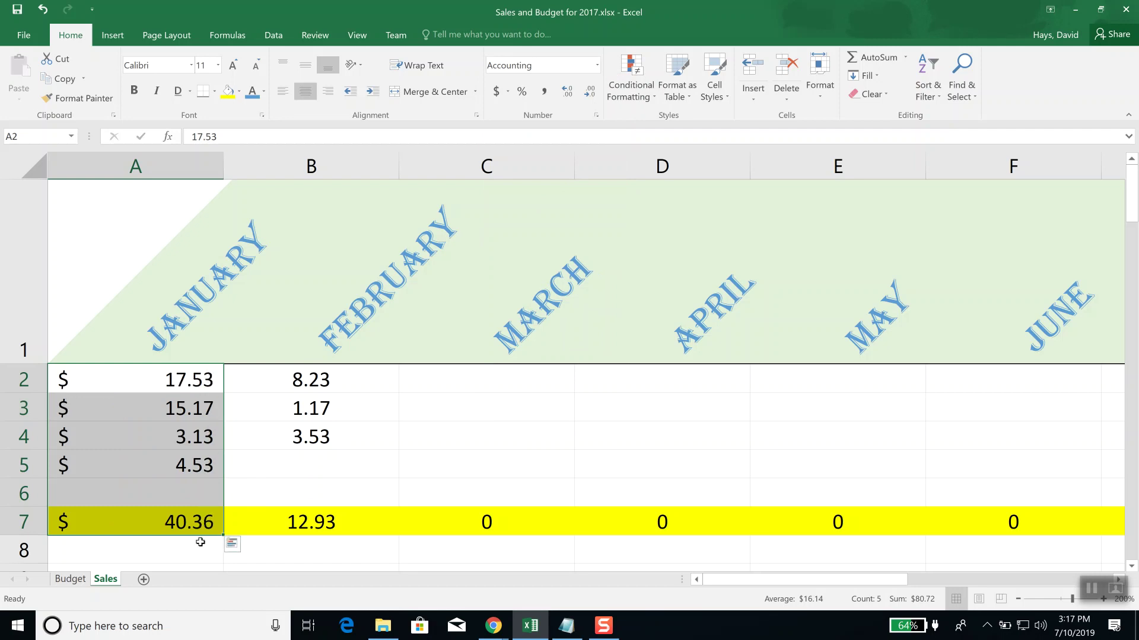
Step: Replace the A5 value with -7.13 so the January total drops to 28.70
left_click(207, 465)
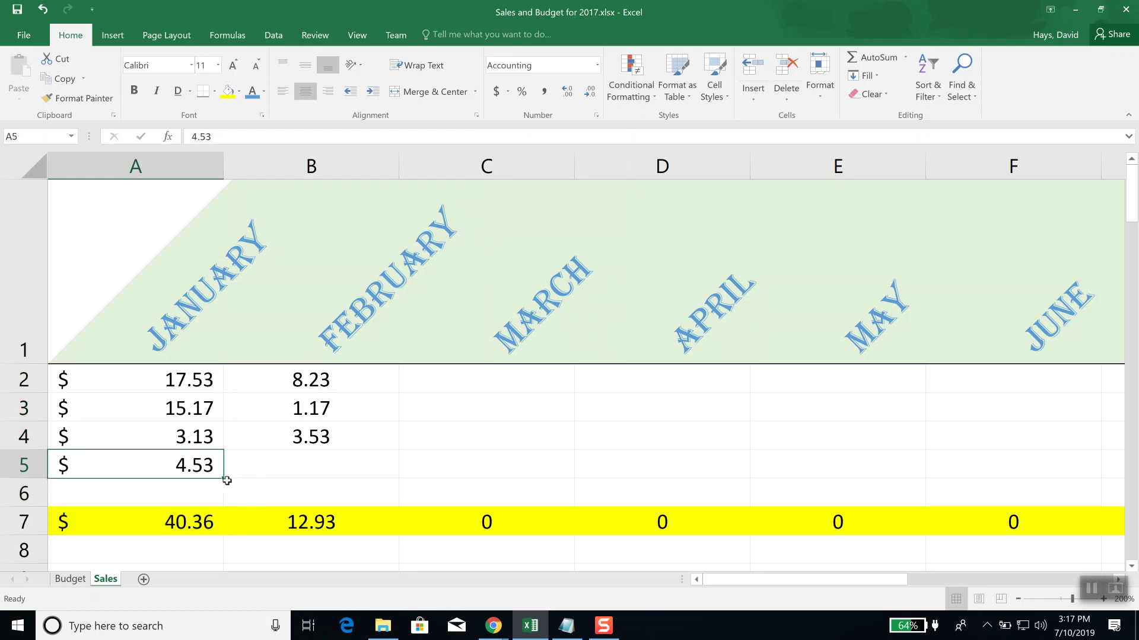
type("-")
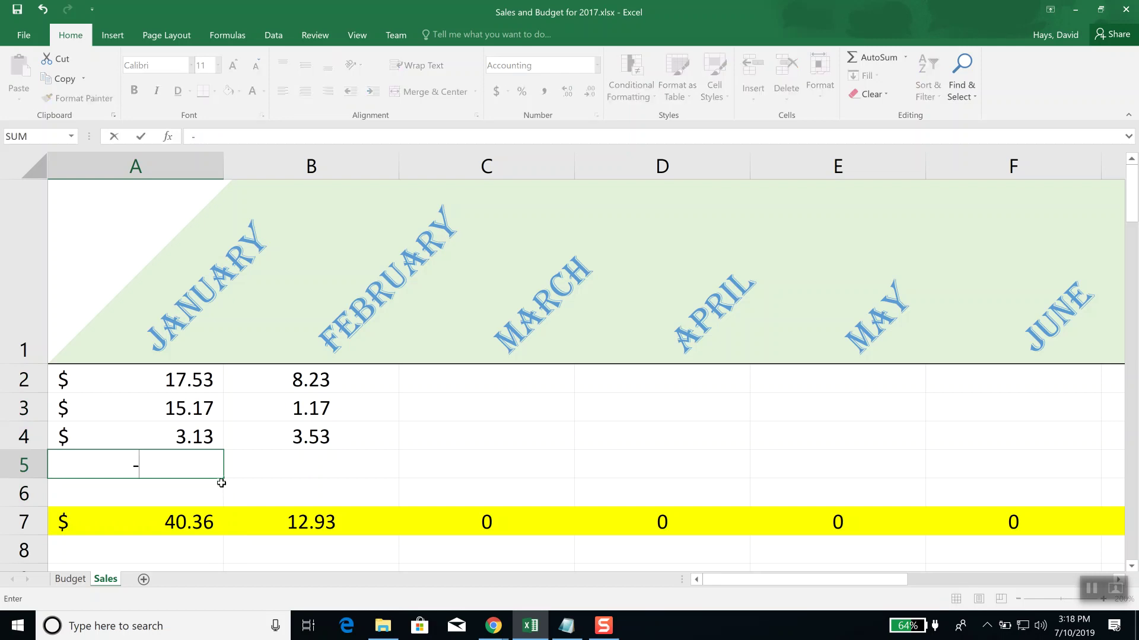
type("7.13")
key("Return")
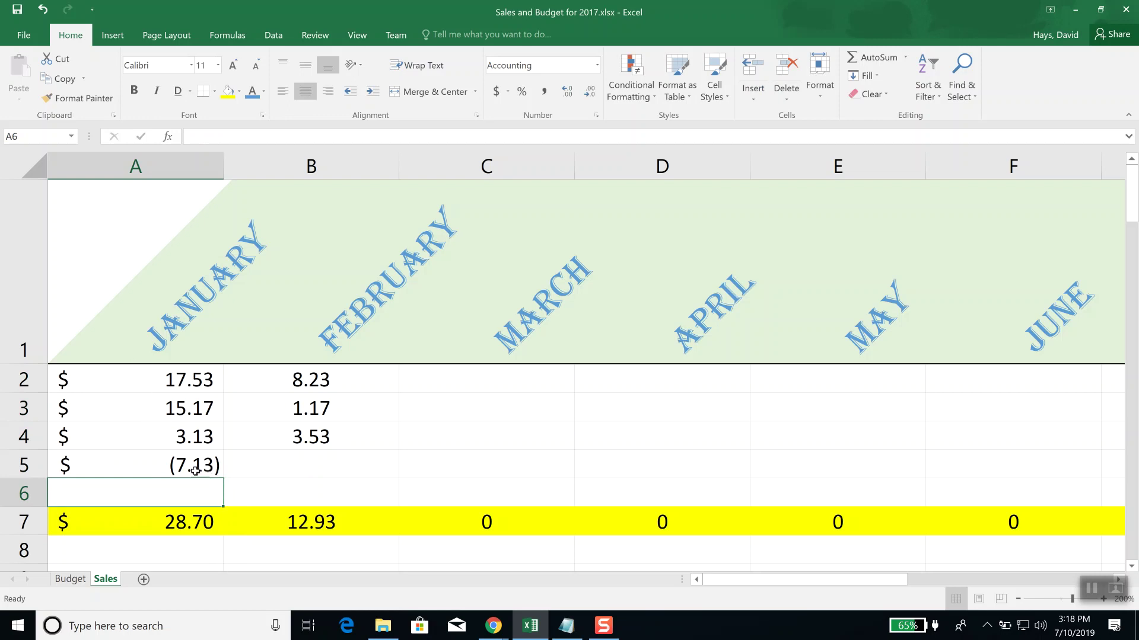
Step: Select the January values and total in A2:A7 for reformatting
left_click(154, 375)
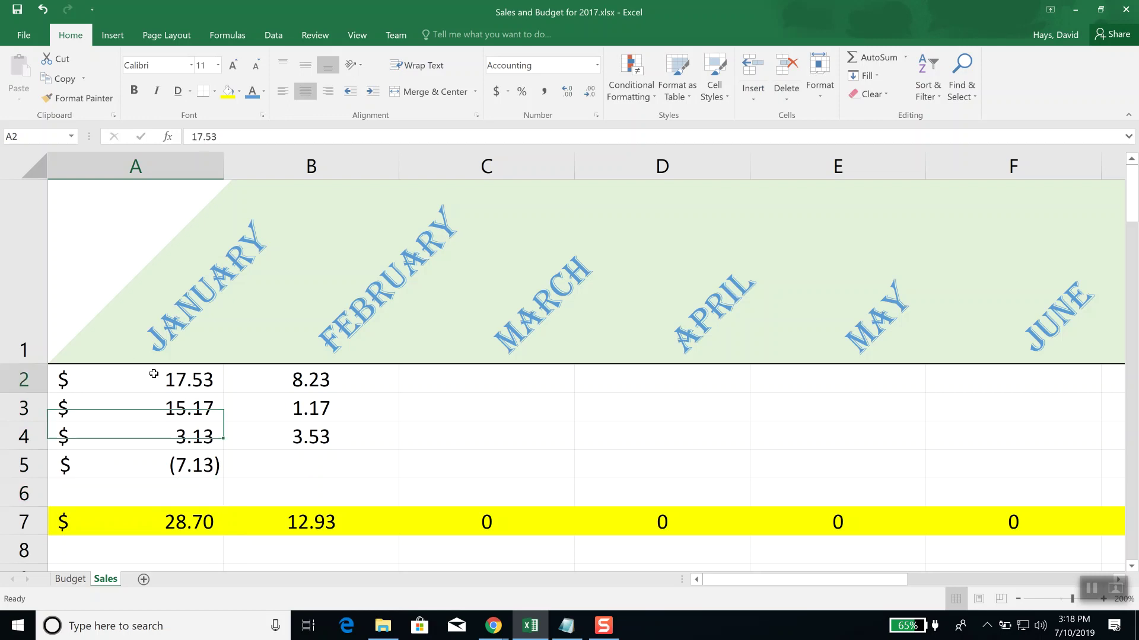
left_click_drag(157, 394, 164, 522)
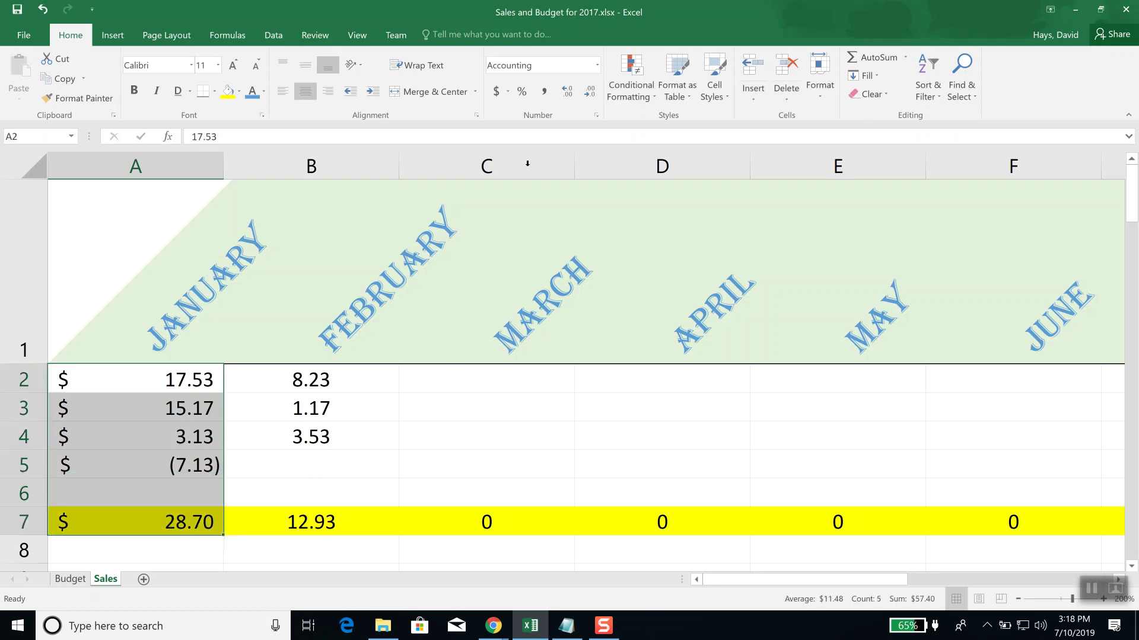
left_click(596, 65)
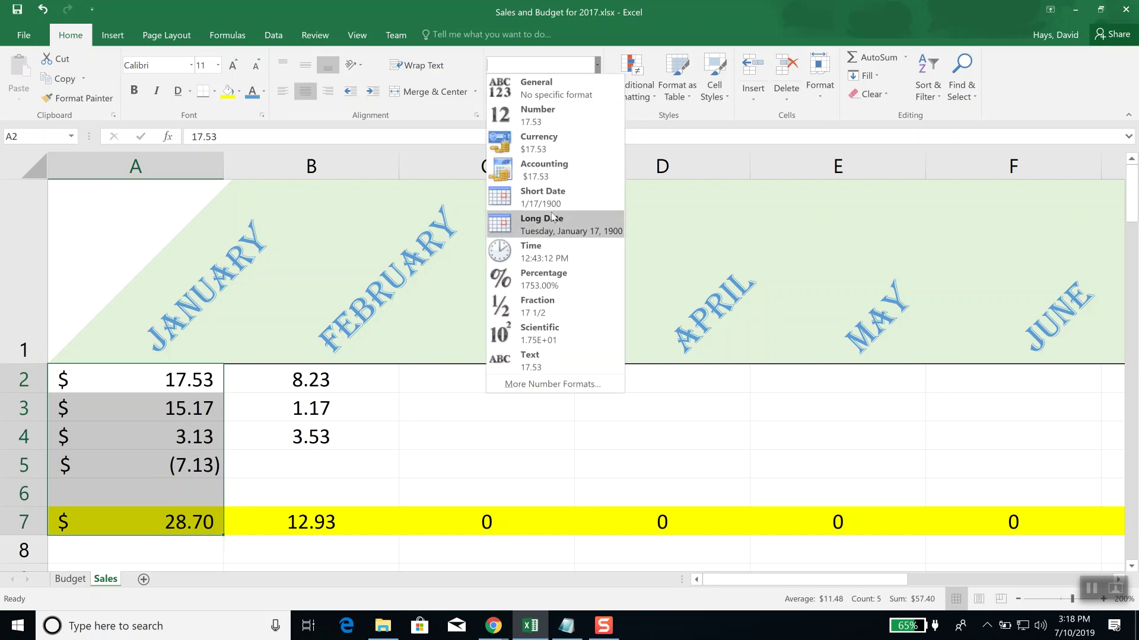
Step: Try the Time format on A2:A7, then apply Currency so -7.13 shows as -$7.13
left_click(549, 264)
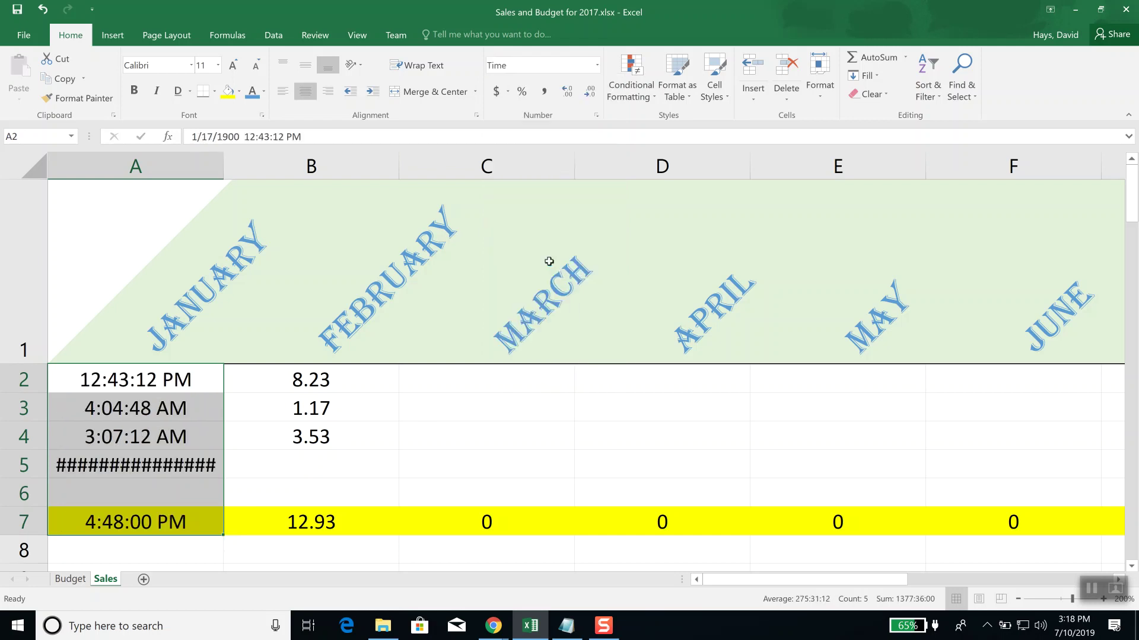
left_click(597, 66)
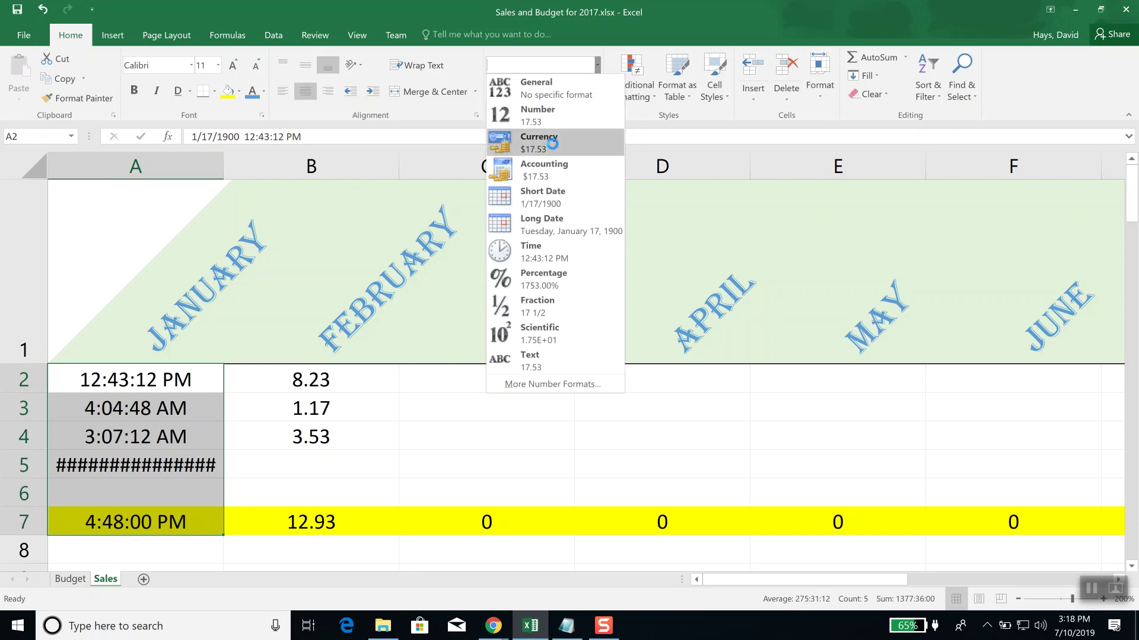
left_click(553, 143)
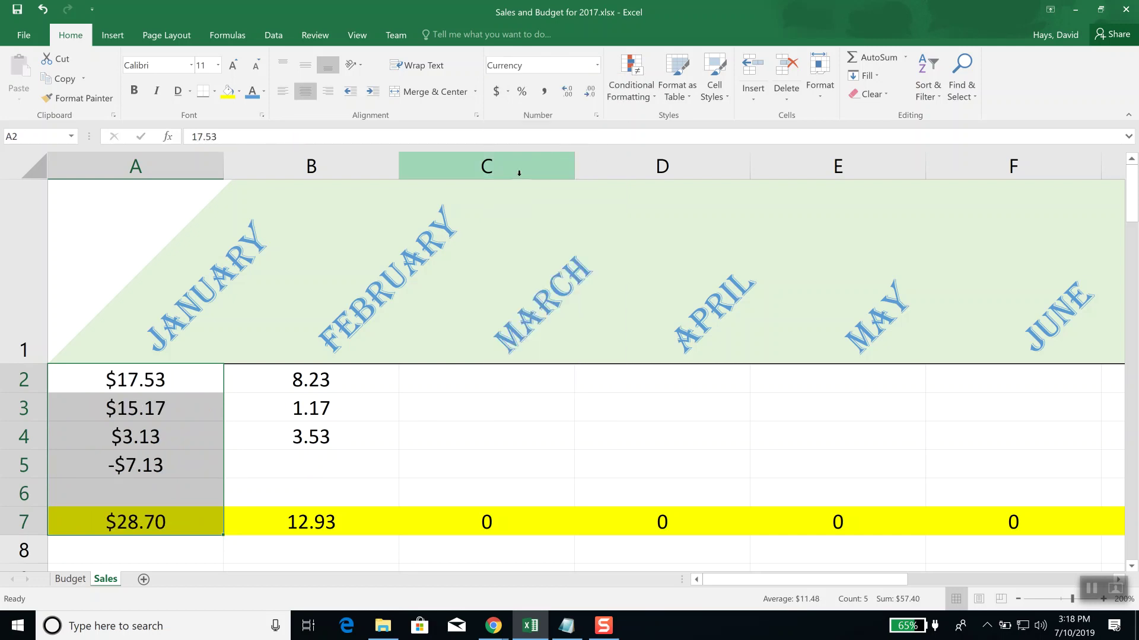
left_click(598, 66)
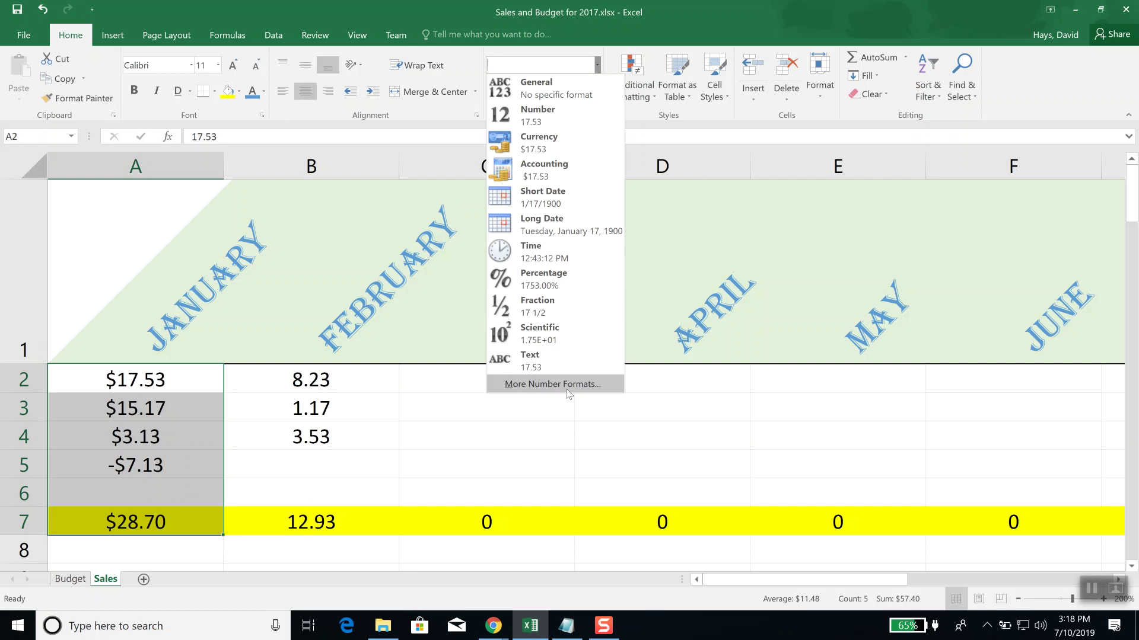
Step: Add an extra $ to the custom format code so January shows $$17.53 and $$28.70
left_click(532, 387)
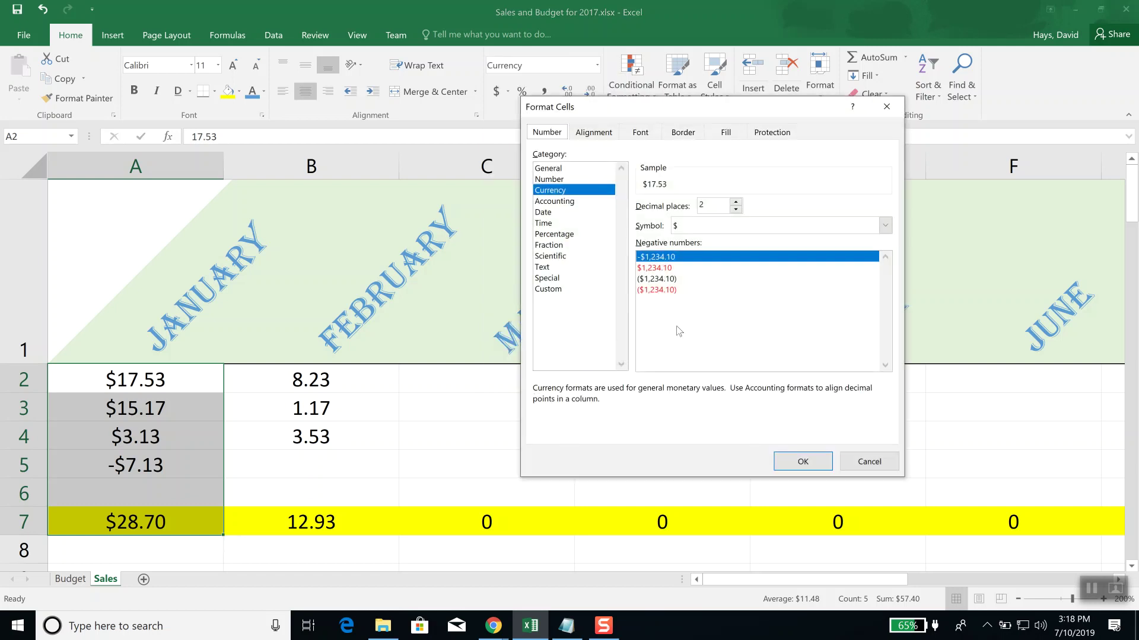
left_click(557, 291)
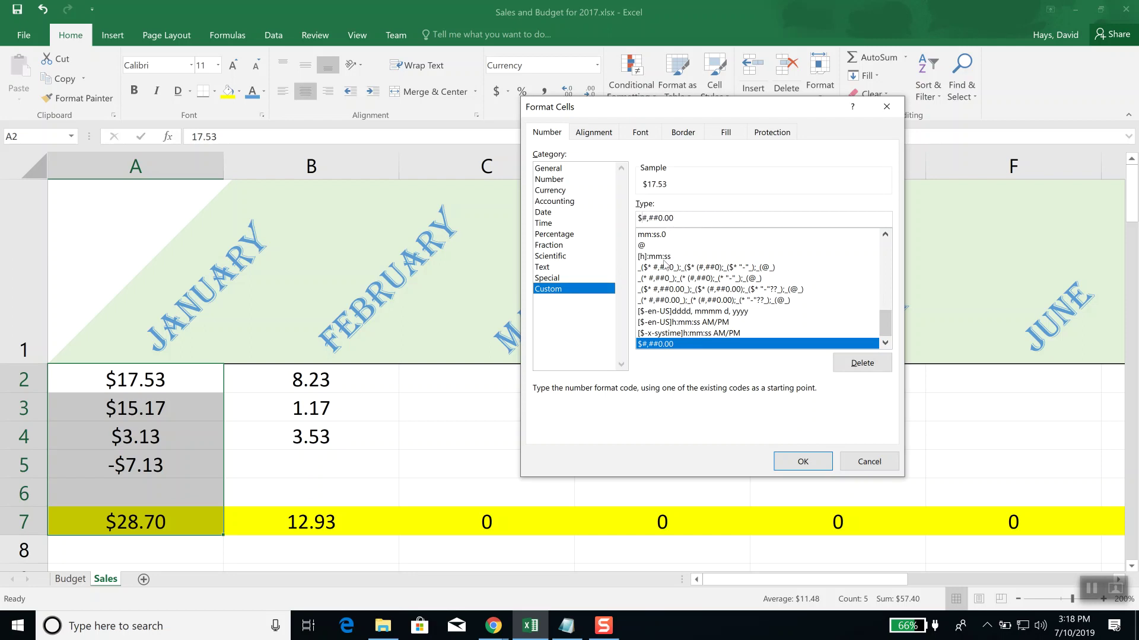
type("$")
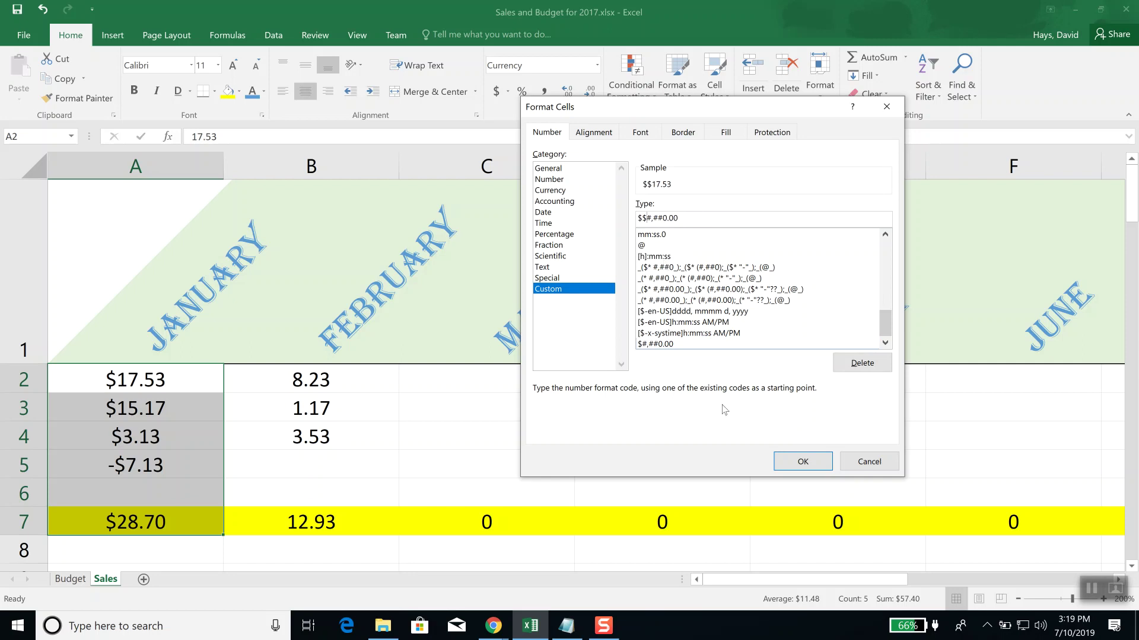
left_click(806, 461)
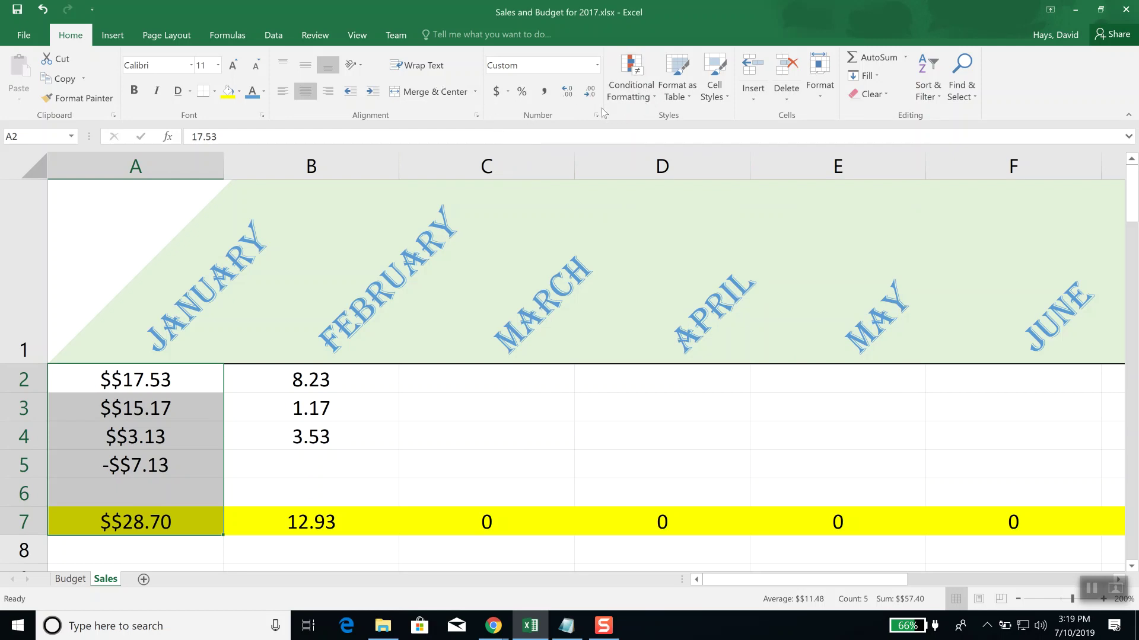
Step: Try pound and yuan accounting symbols on January, then settle on $ English (United States)
left_click(598, 65)
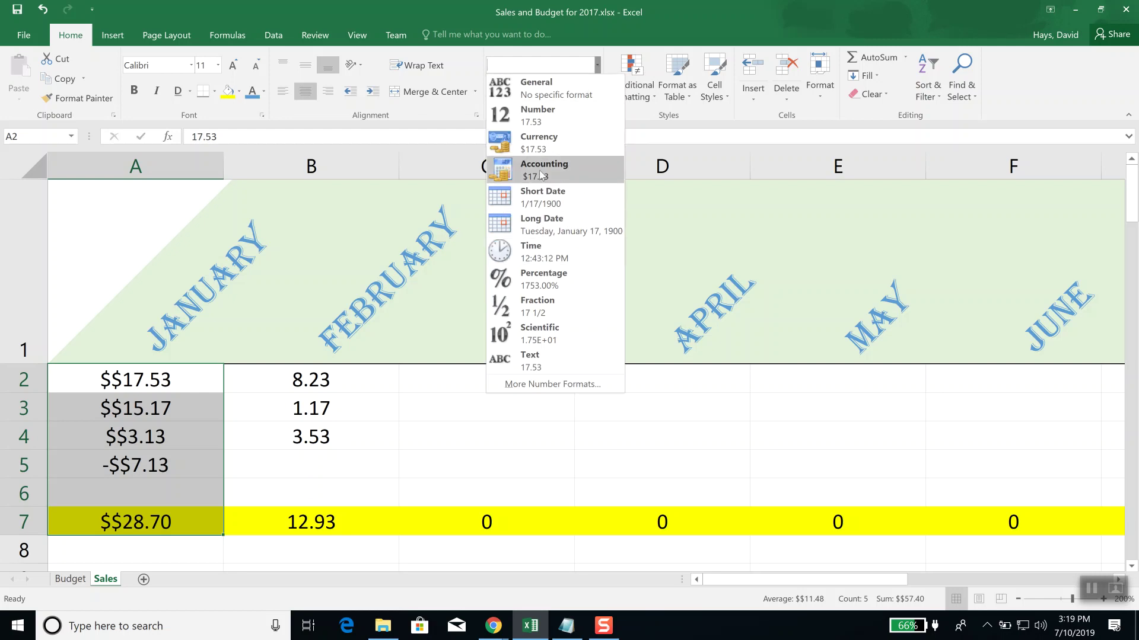
left_click(546, 146)
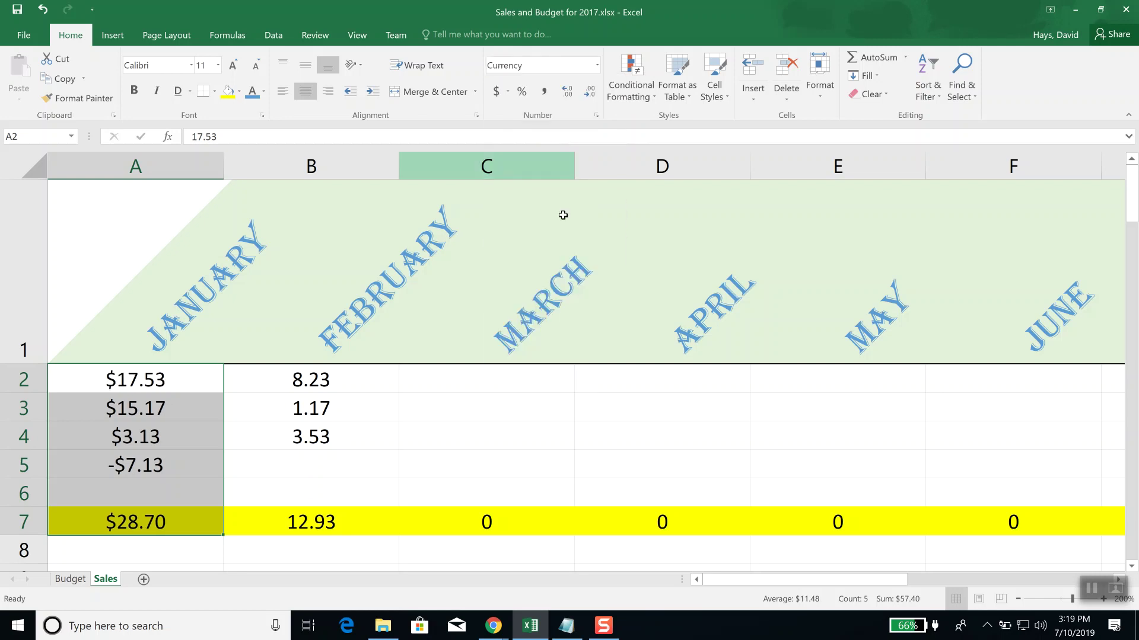
left_click(508, 91)
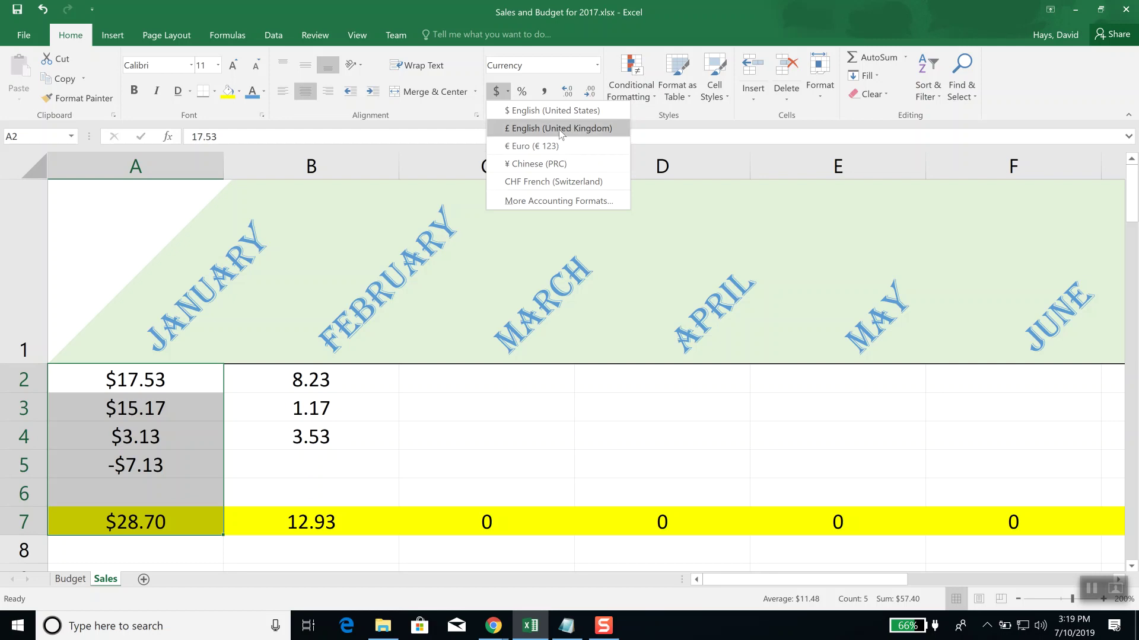
left_click(559, 128)
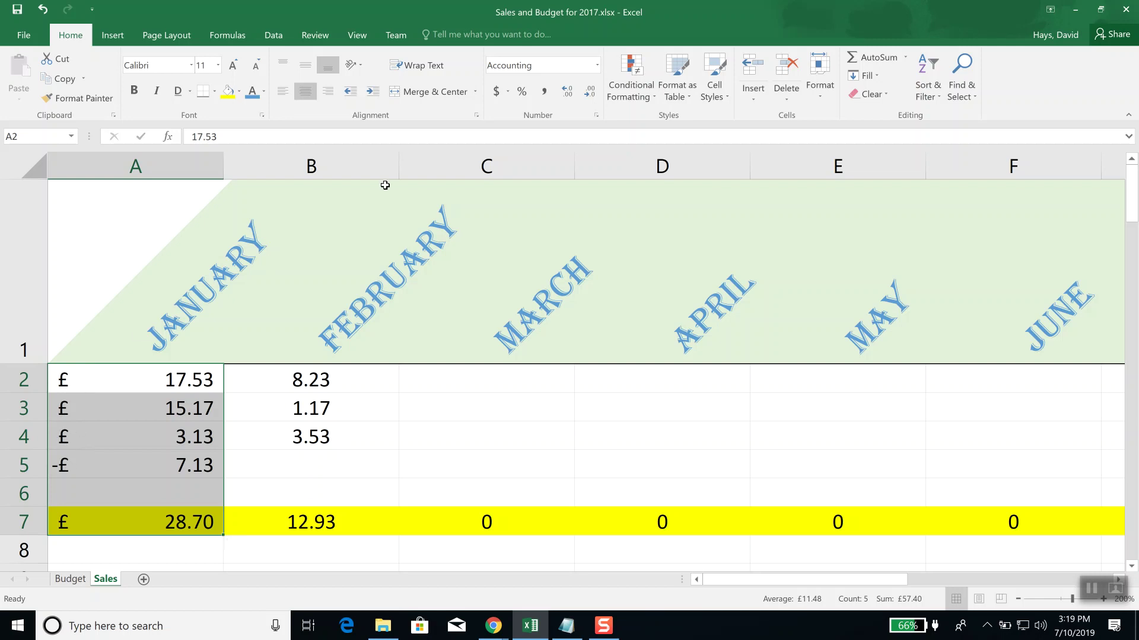
left_click(510, 95)
left_click(537, 167)
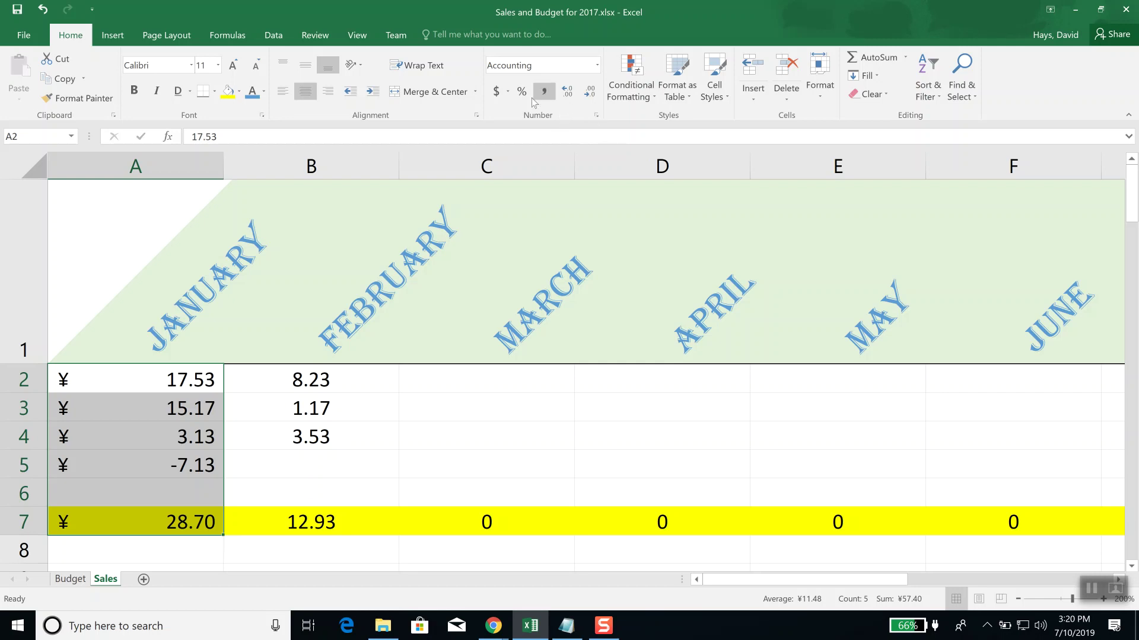
left_click(508, 91)
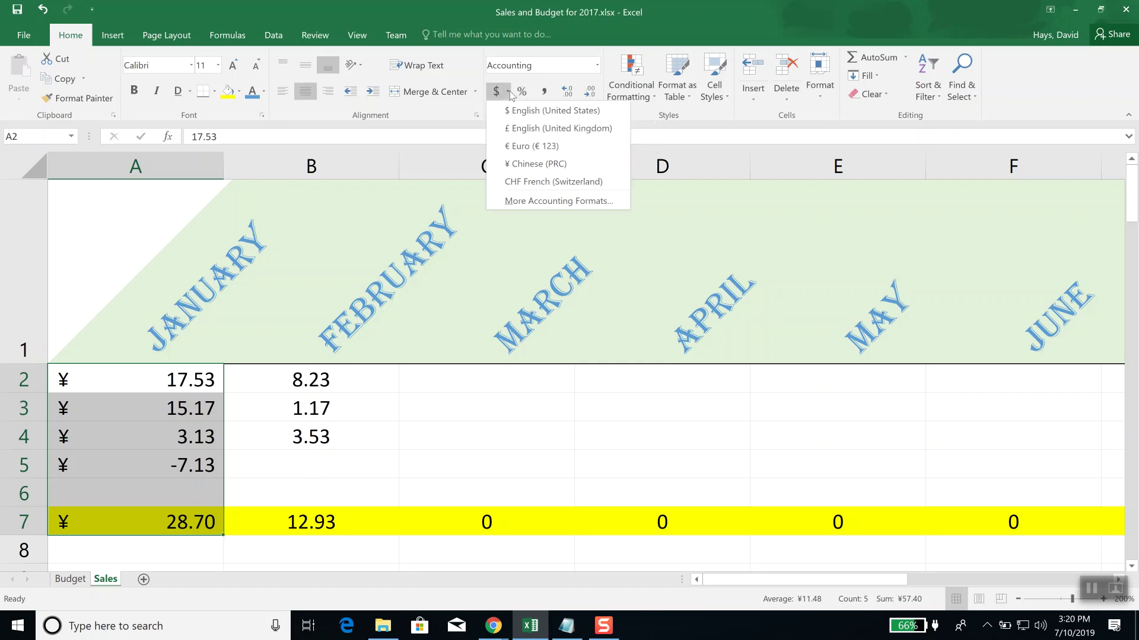
left_click(515, 112)
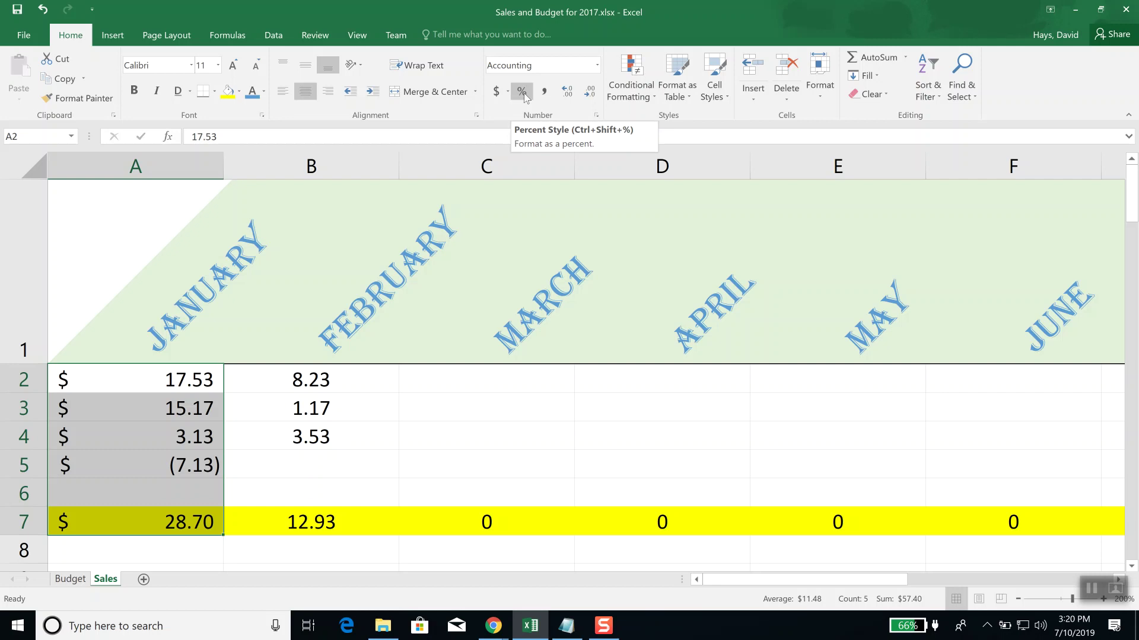
Step: Apply Percent Style to January, showing 1753%, -713% and a 2870% total
left_click(522, 92)
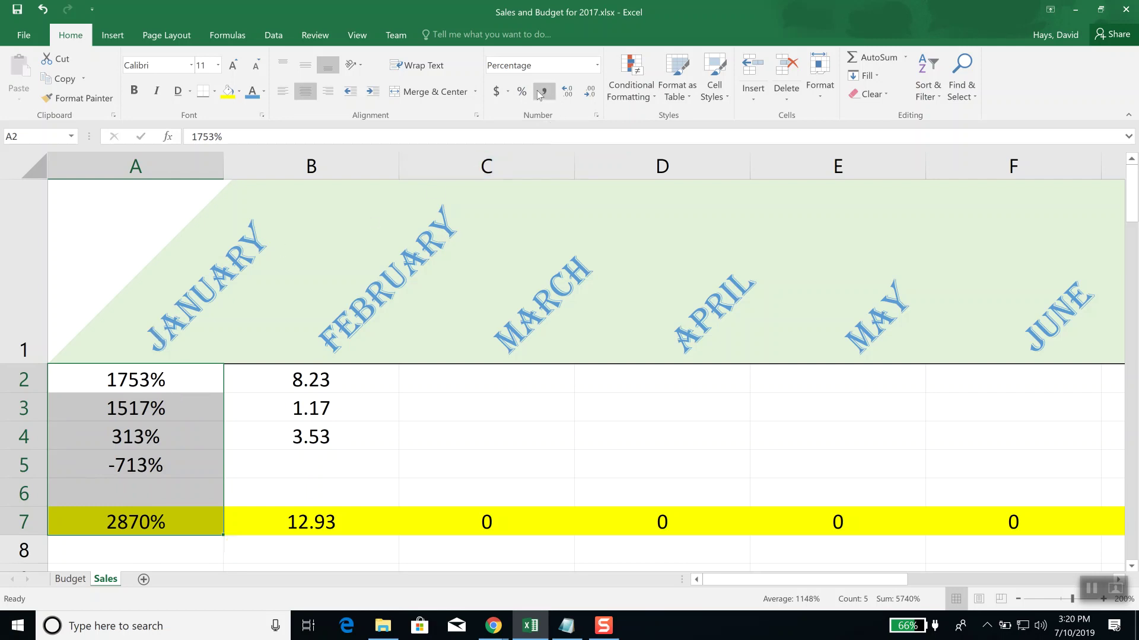
left_click(596, 65)
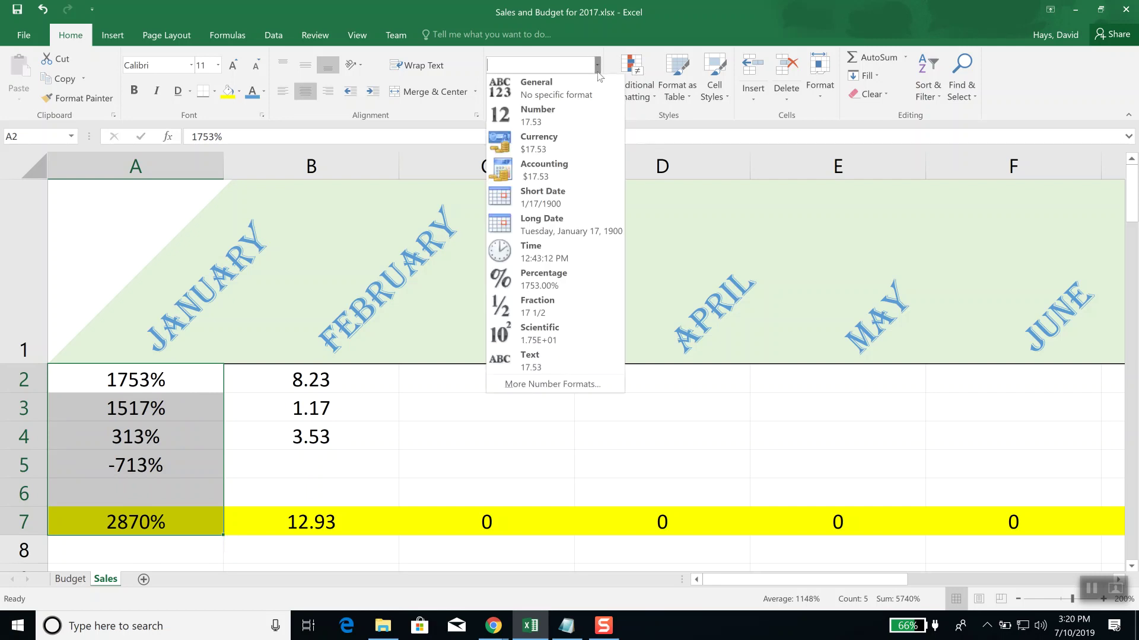
Step: Choose Currency for January's cells to show $17.53, -$7.13 and a $28.70 total
left_click(558, 137)
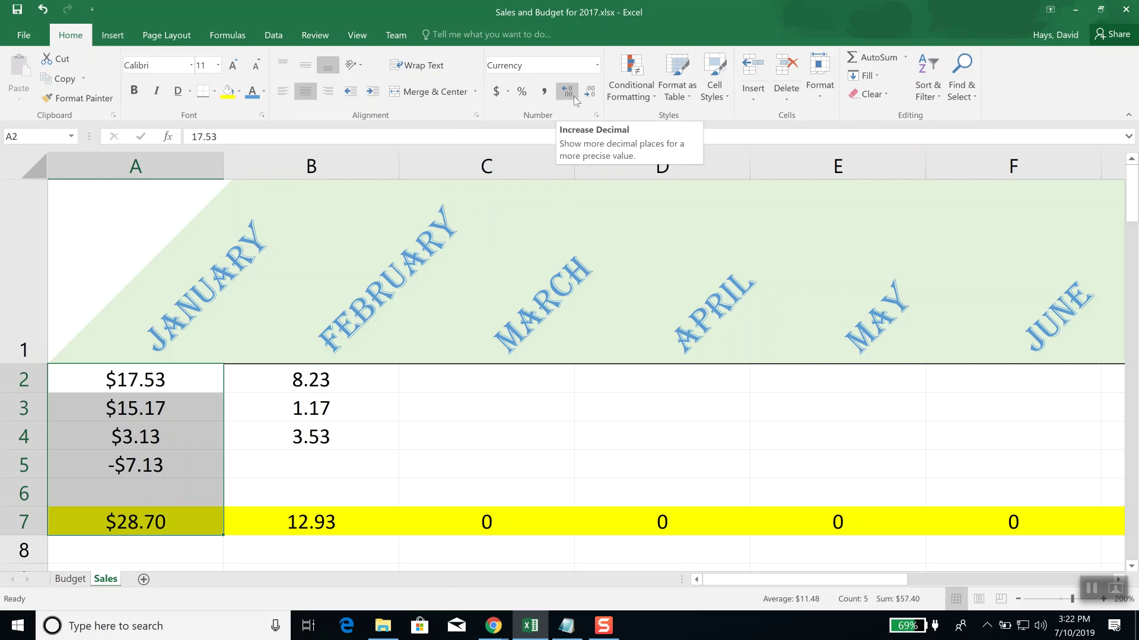
left_click(569, 97)
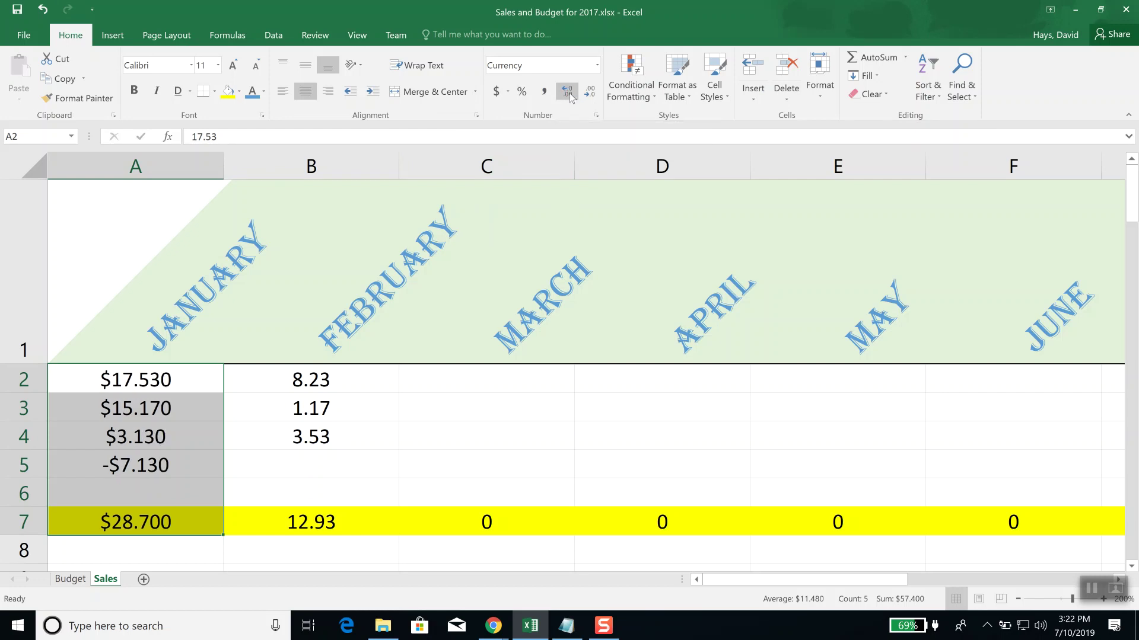
left_click(567, 94)
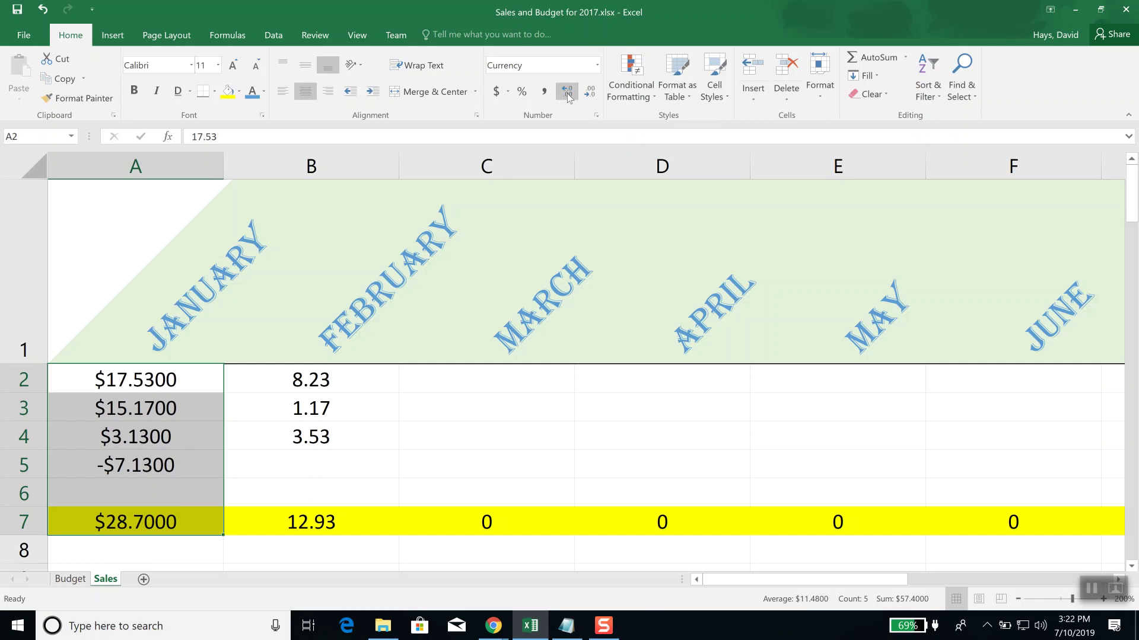
left_click(567, 94)
left_click(567, 94)
left_click(567, 93)
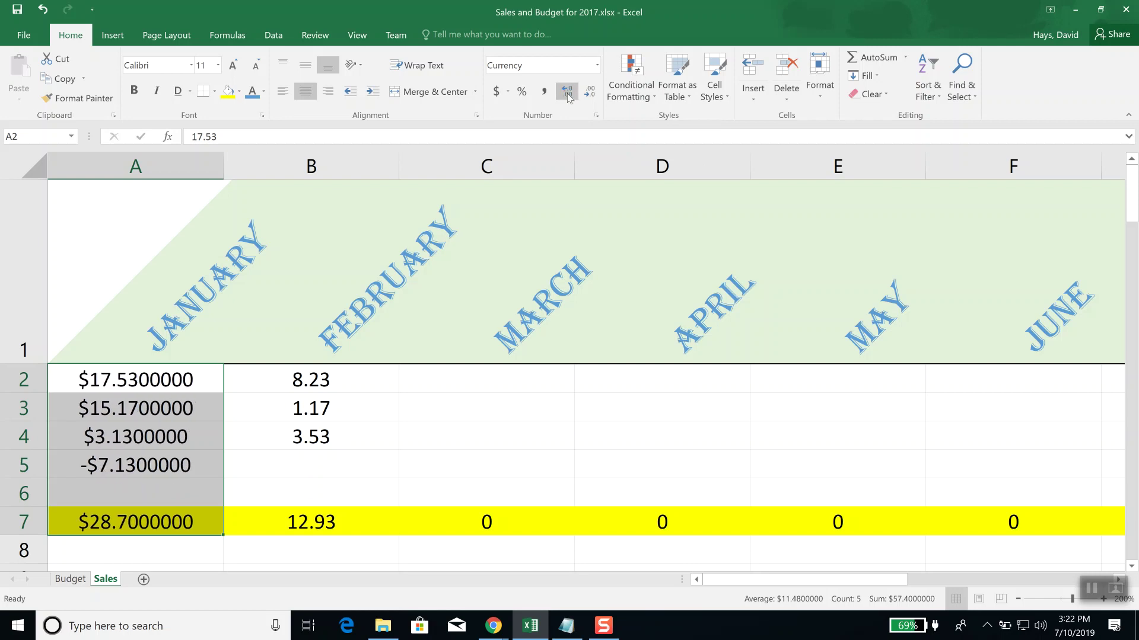
left_click(567, 94)
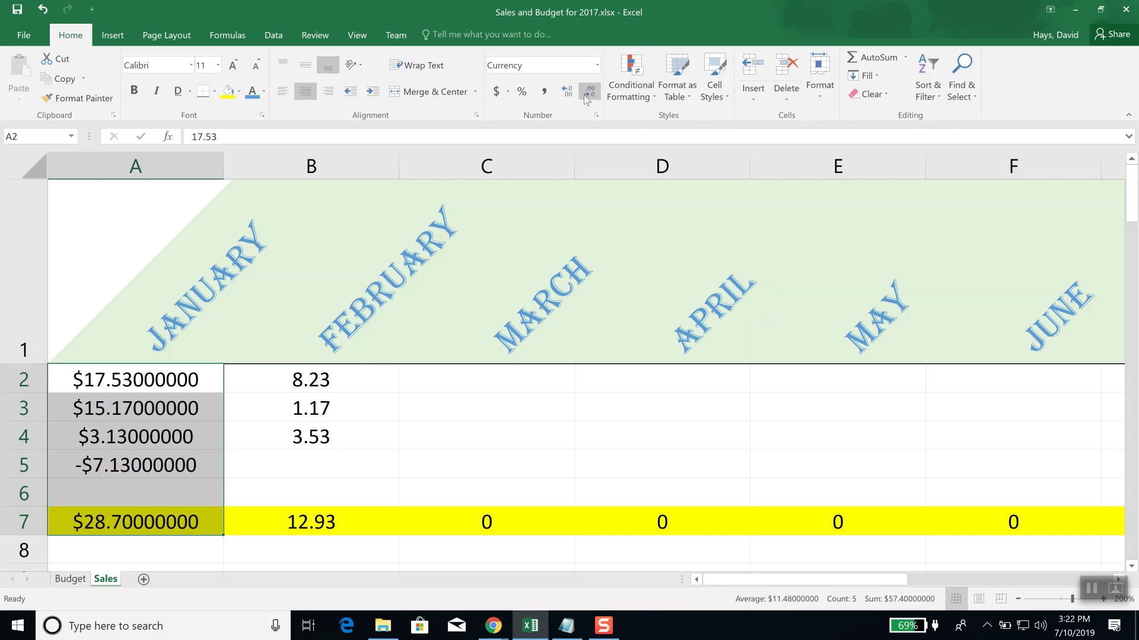
left_click(593, 92)
left_click(593, 91)
left_click(593, 91)
left_click(593, 92)
left_click(593, 91)
left_click(593, 92)
left_click(593, 91)
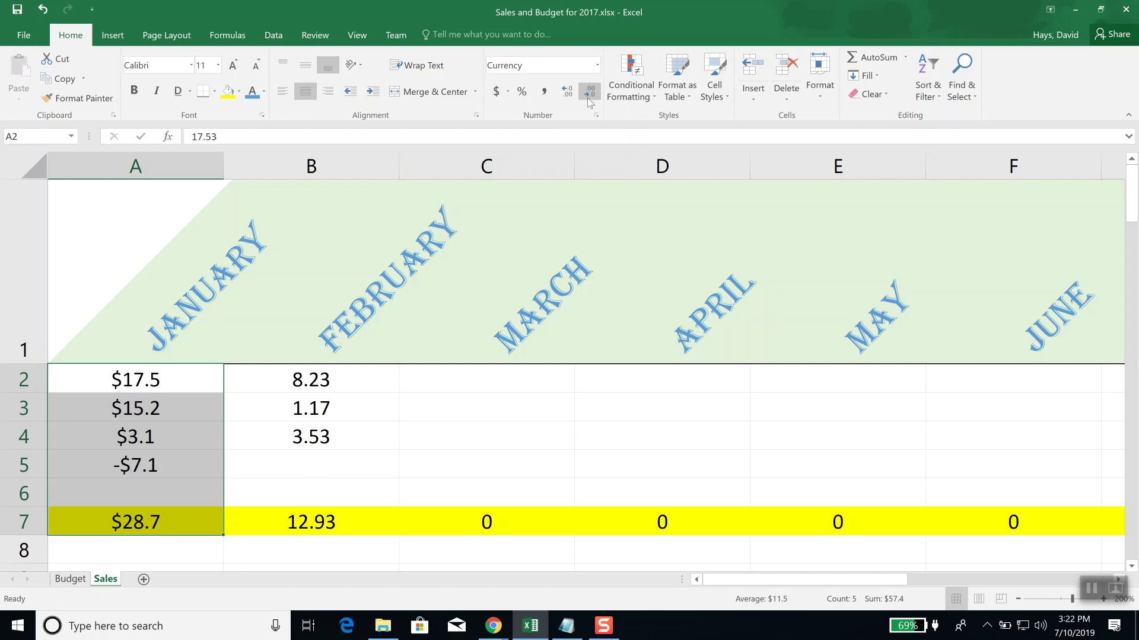
left_click(576, 95)
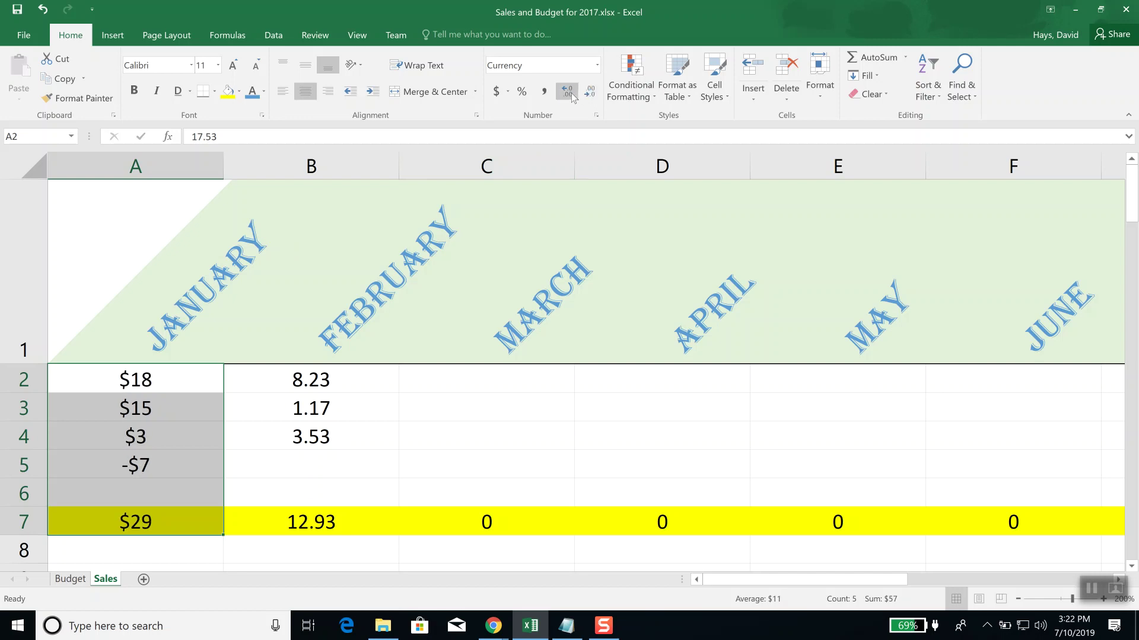
left_click(572, 95)
left_click(572, 96)
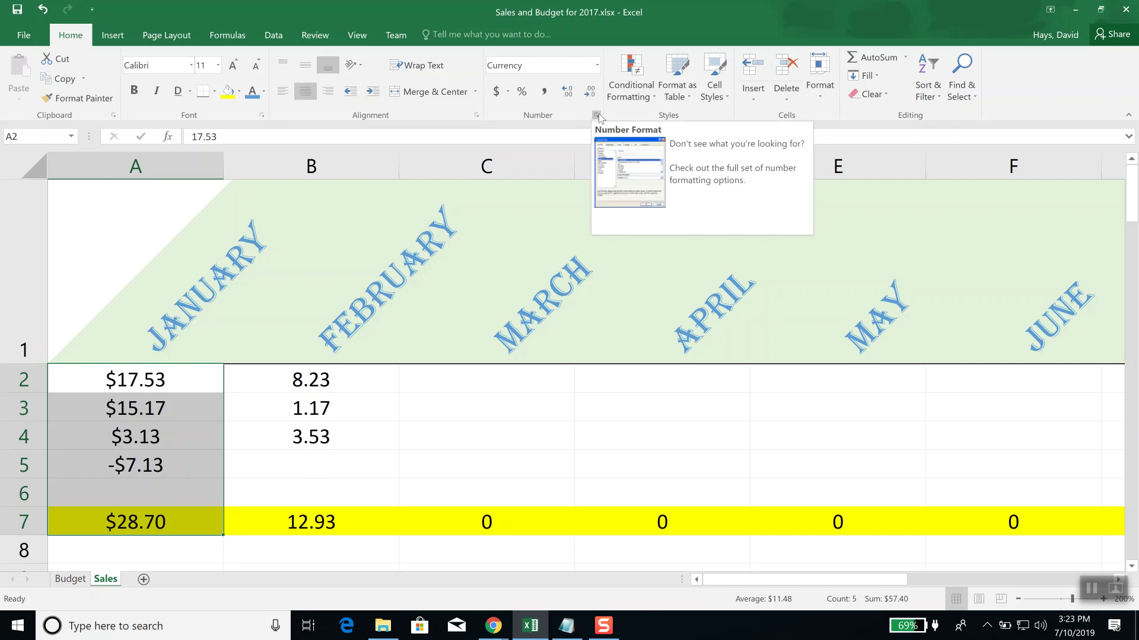
left_click(597, 116)
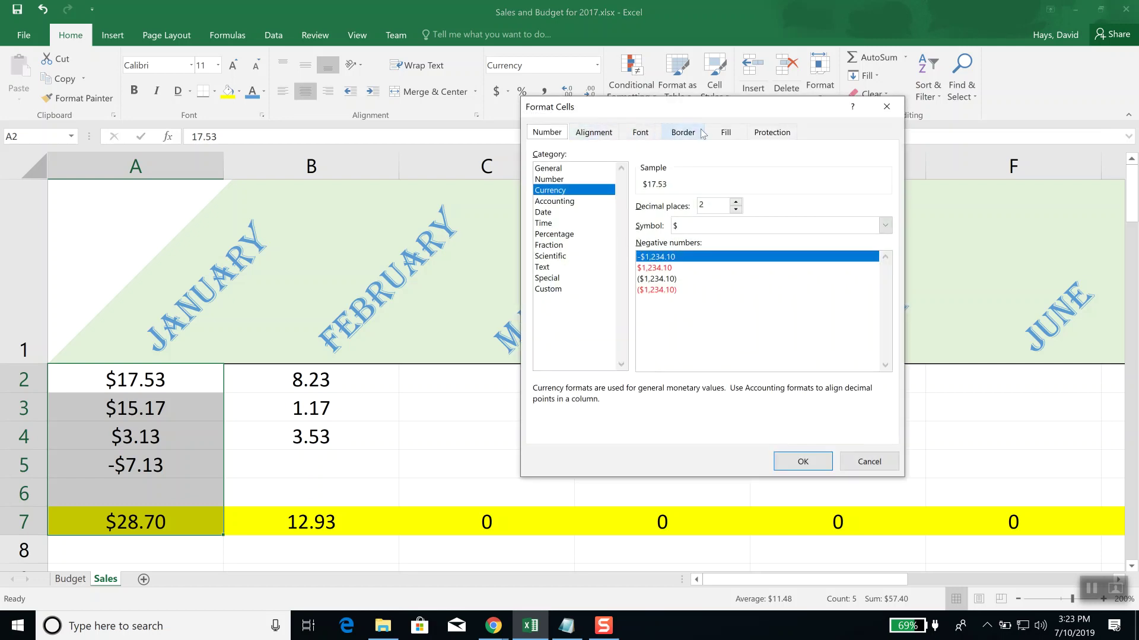
left_click(592, 138)
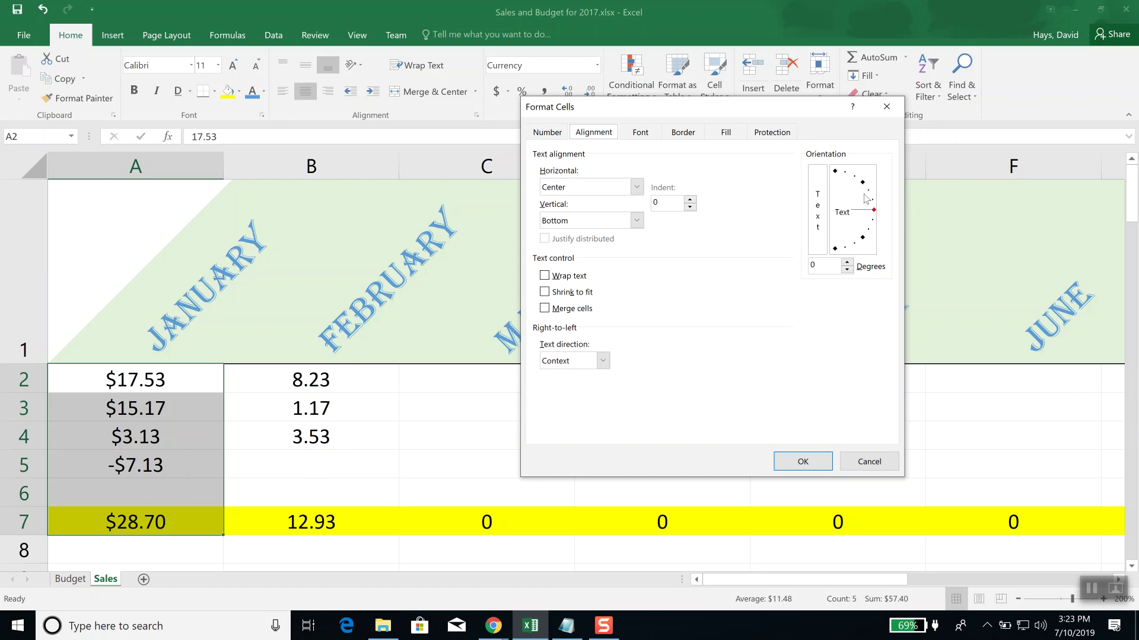
left_click(887, 108)
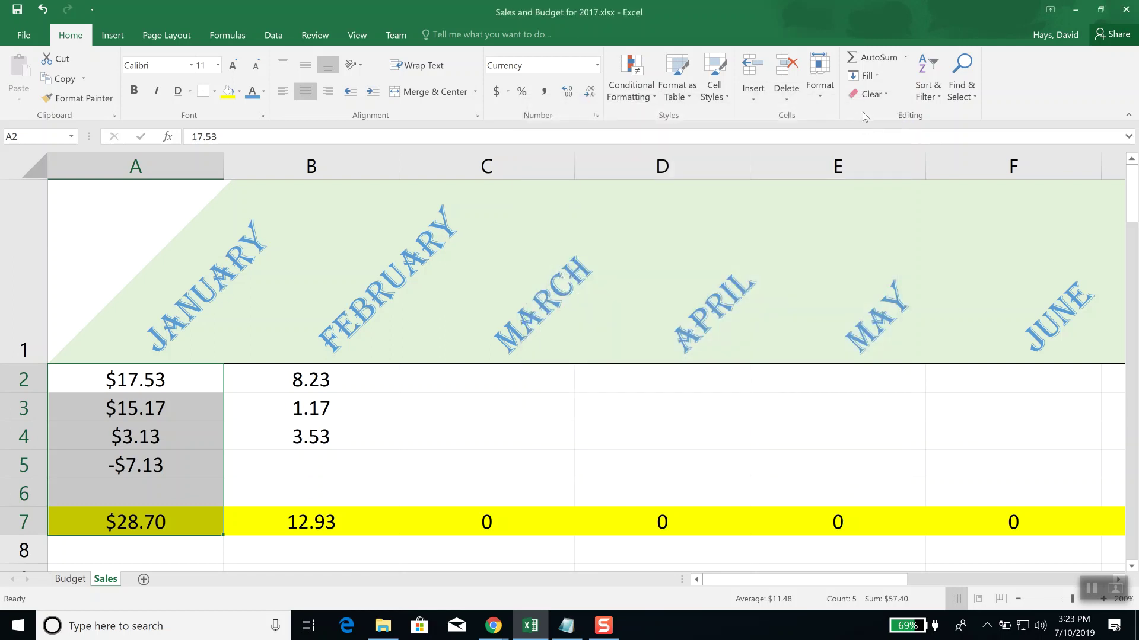
Step: Select header cells A1:C1 and open the Format Cells alignment settings
left_click(193, 285)
left_click_drag(193, 285, 501, 261)
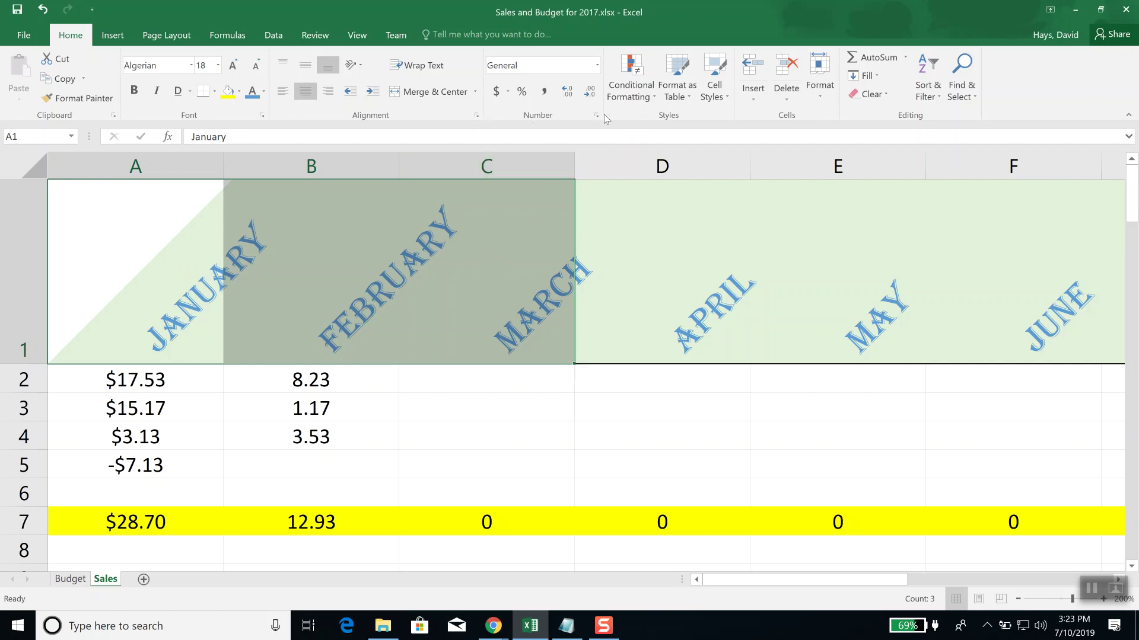
left_click(478, 115)
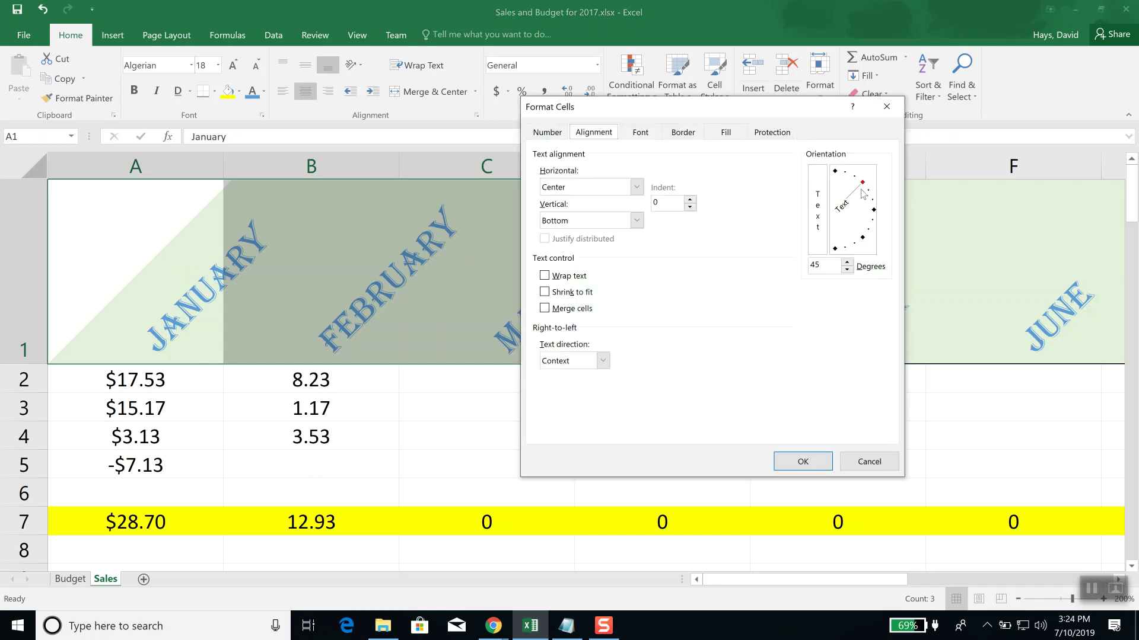
Step: Rotate the January–March headers to 63 degrees after a 63.5 entry is rejected
left_click_drag(863, 192, 845, 183)
left_click(808, 466)
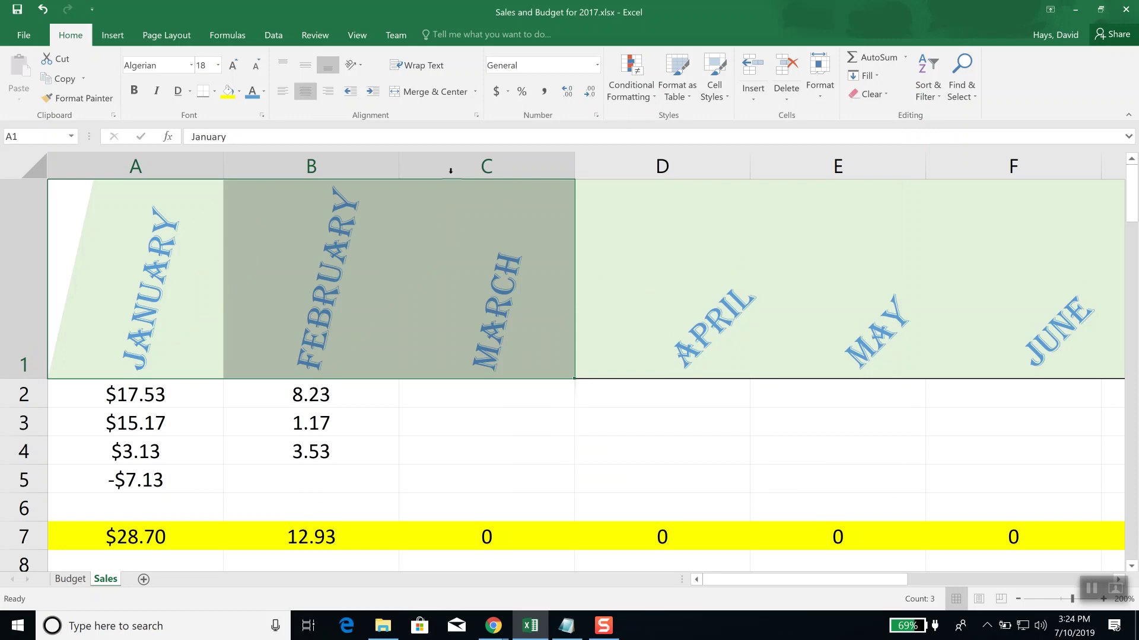
left_click(476, 116)
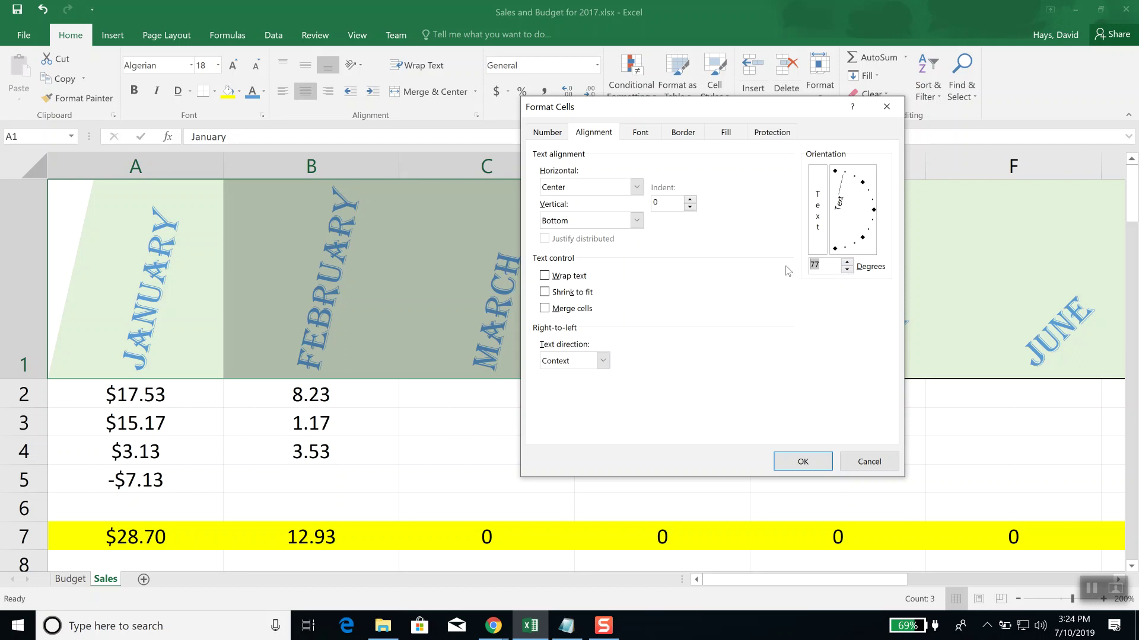
type("63.5")
left_click(797, 462)
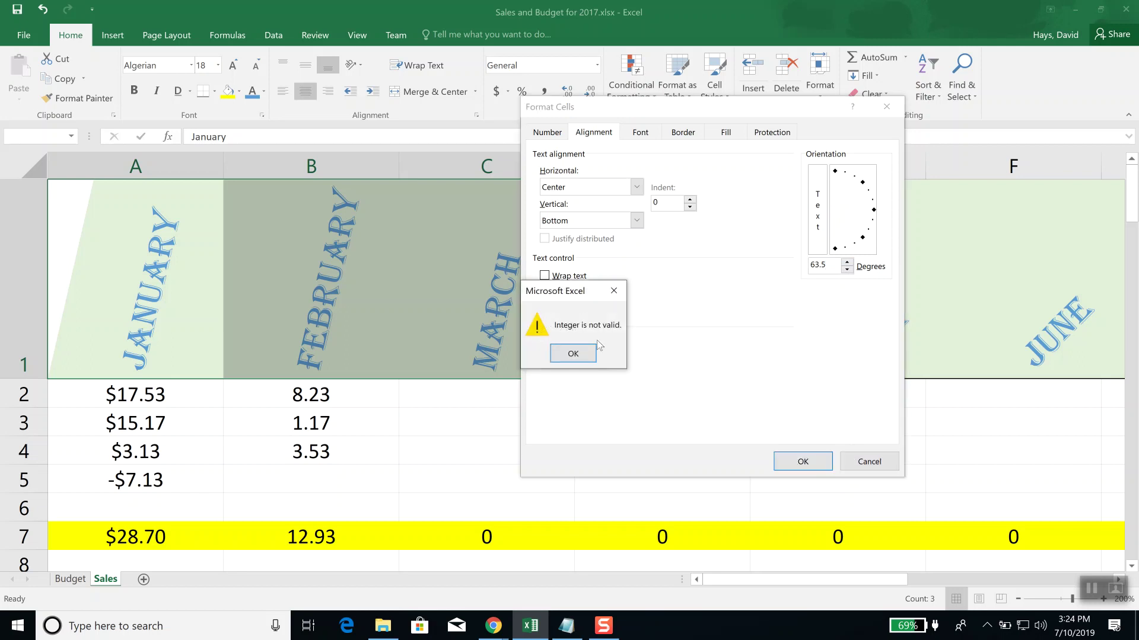
left_click(579, 354)
left_click(836, 264)
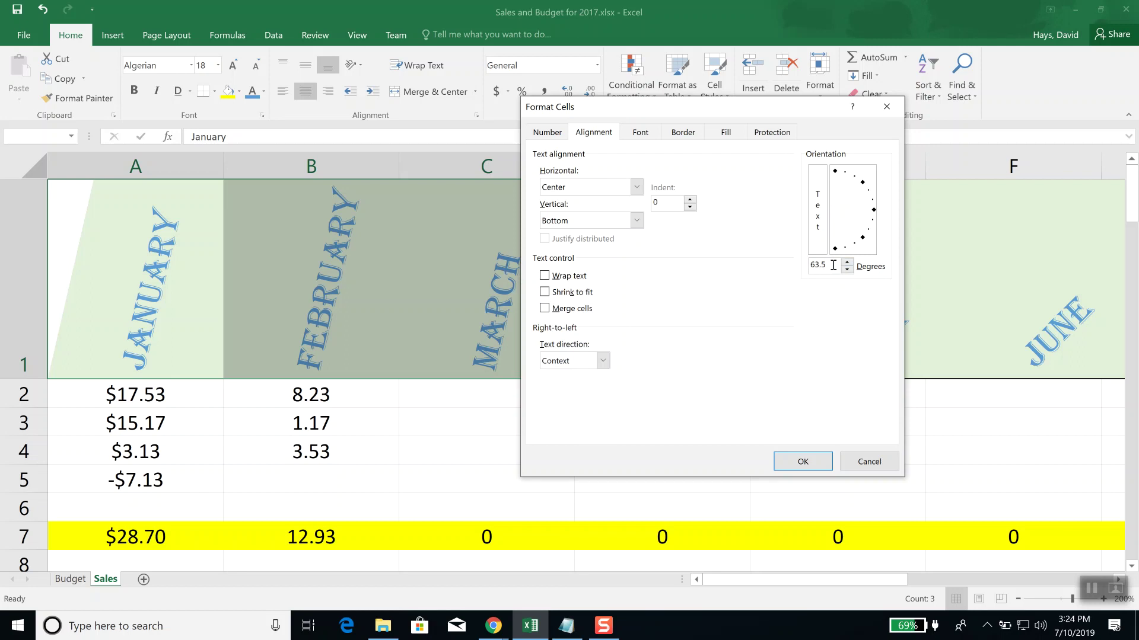
key("BackSpace")
key("BackSpace")
left_click(802, 462)
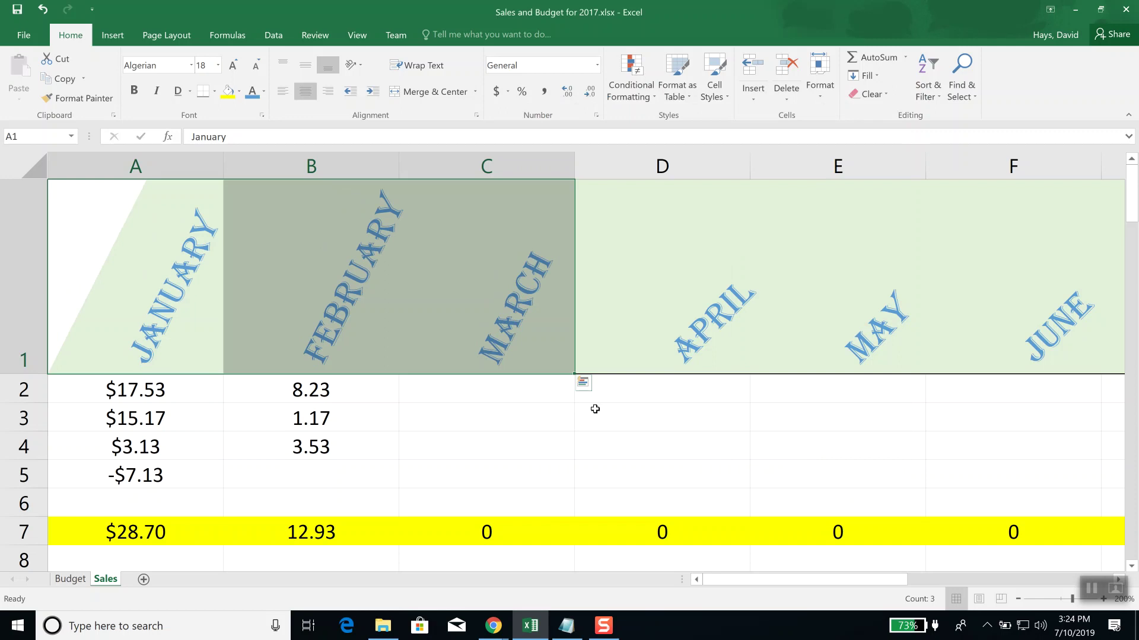
Step: Reopen Format Cells for the headers, review the Font and Border settings, and close without changes
left_click(476, 116)
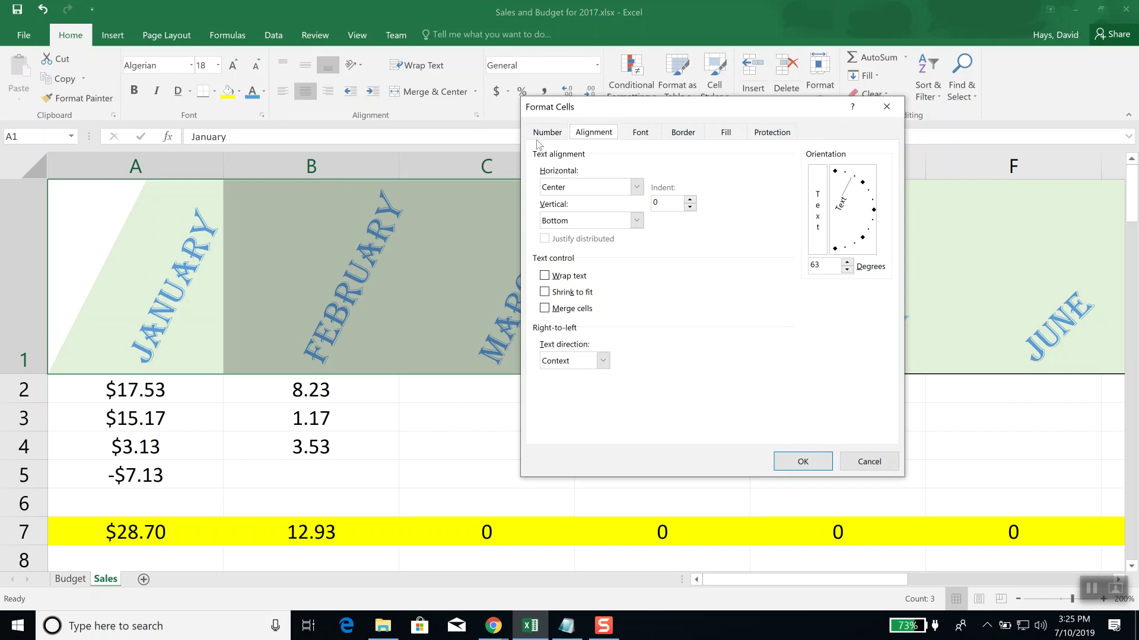
left_click_drag(688, 113, 627, 165)
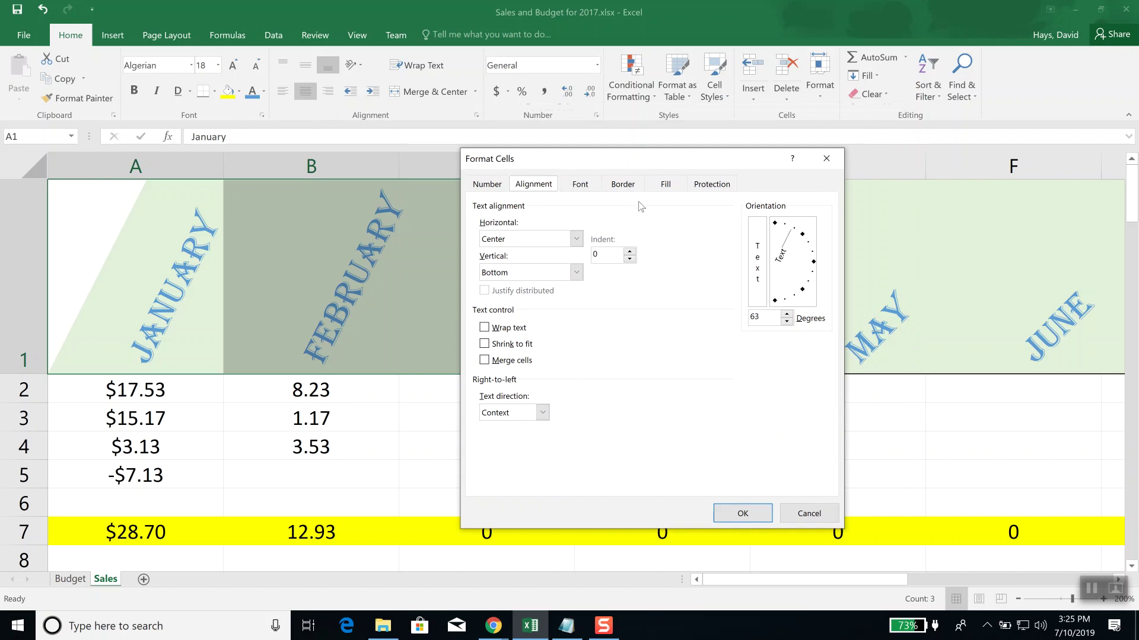
left_click(589, 184)
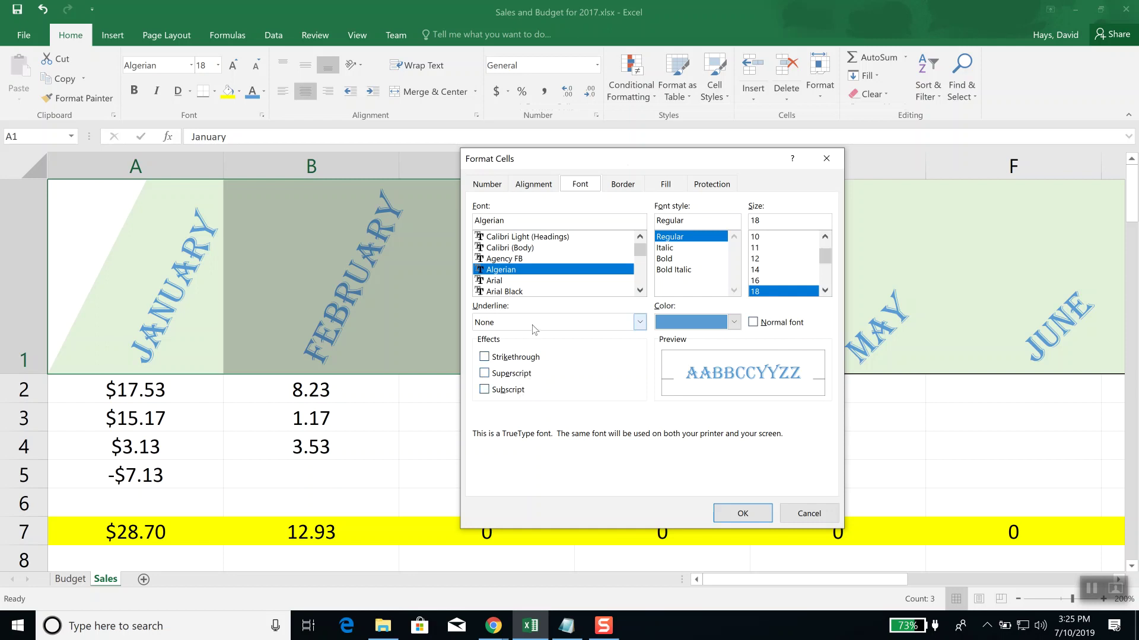
left_click(640, 322)
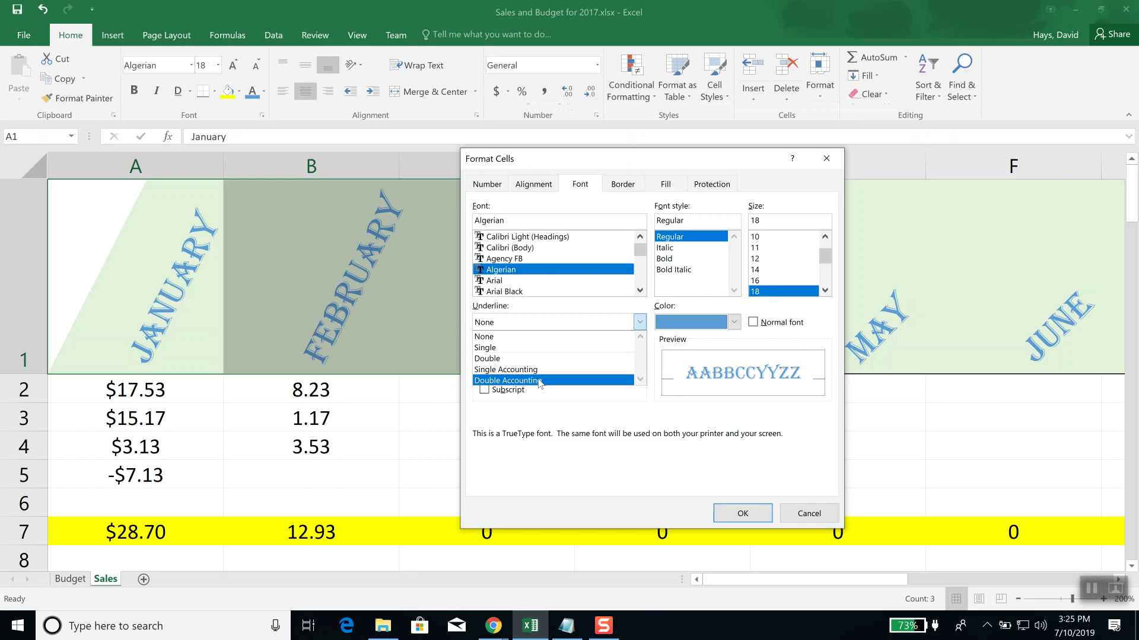
left_click(624, 186)
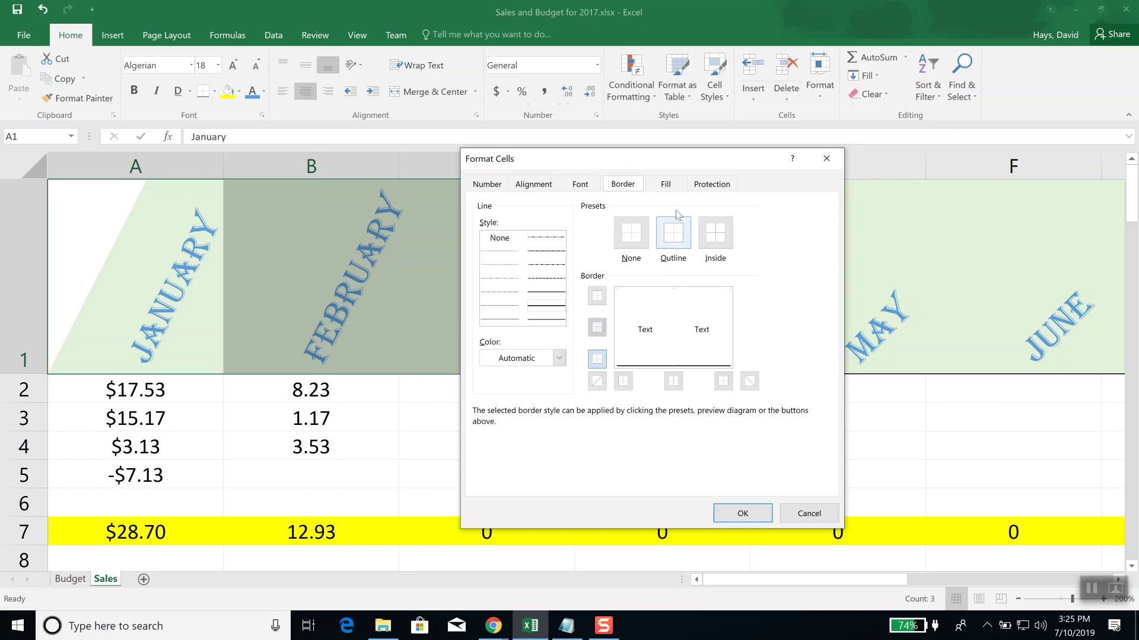
left_click(826, 158)
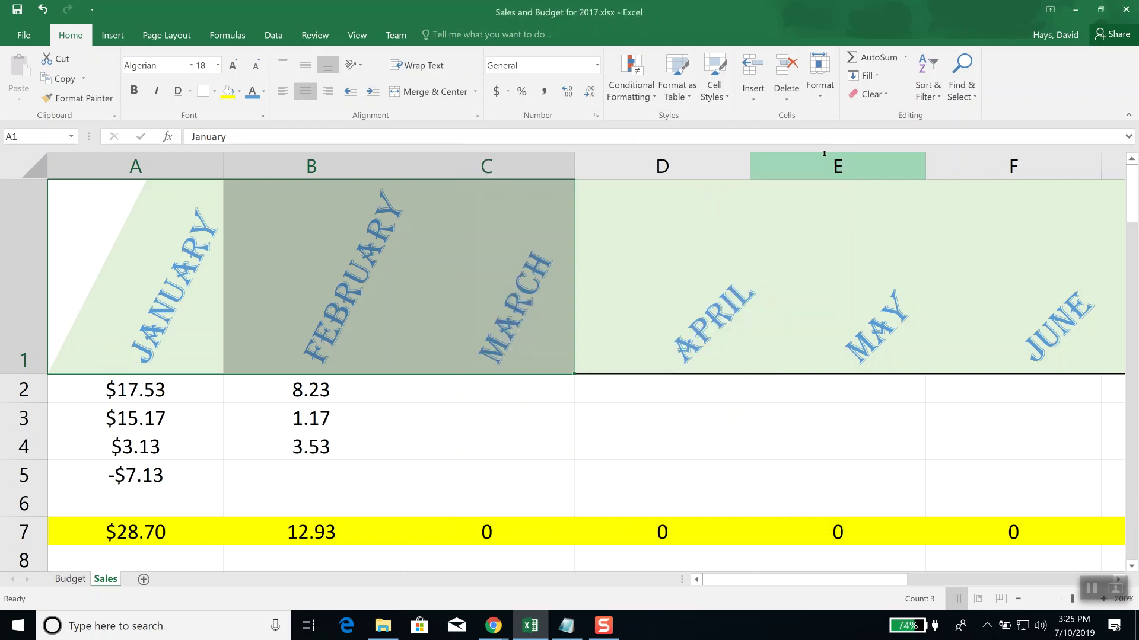
left_click(478, 116)
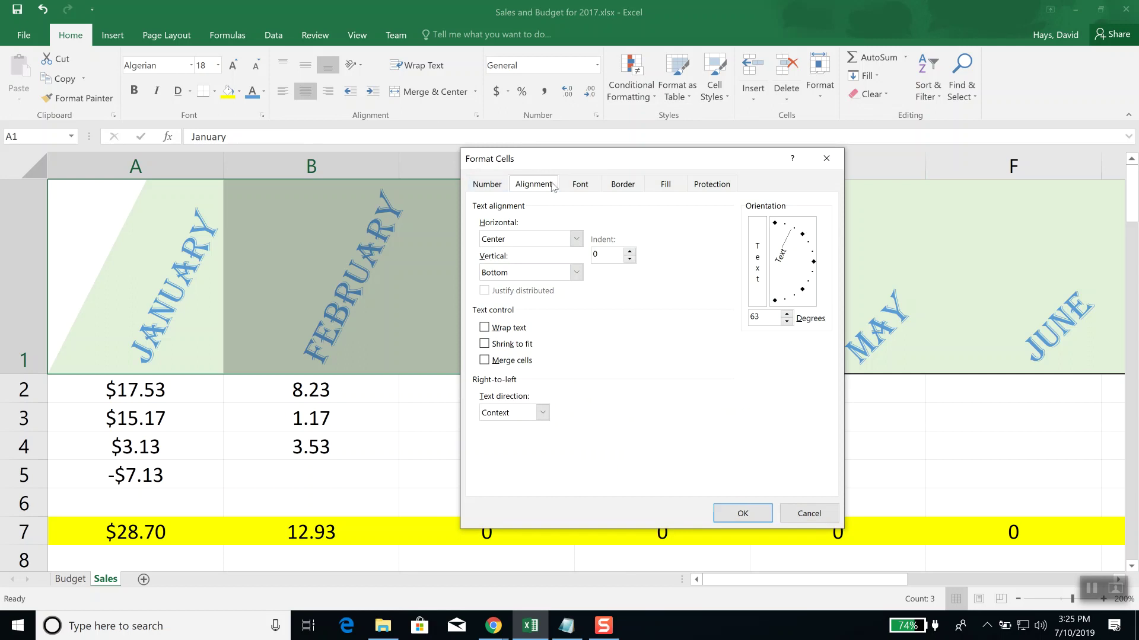
left_click(580, 185)
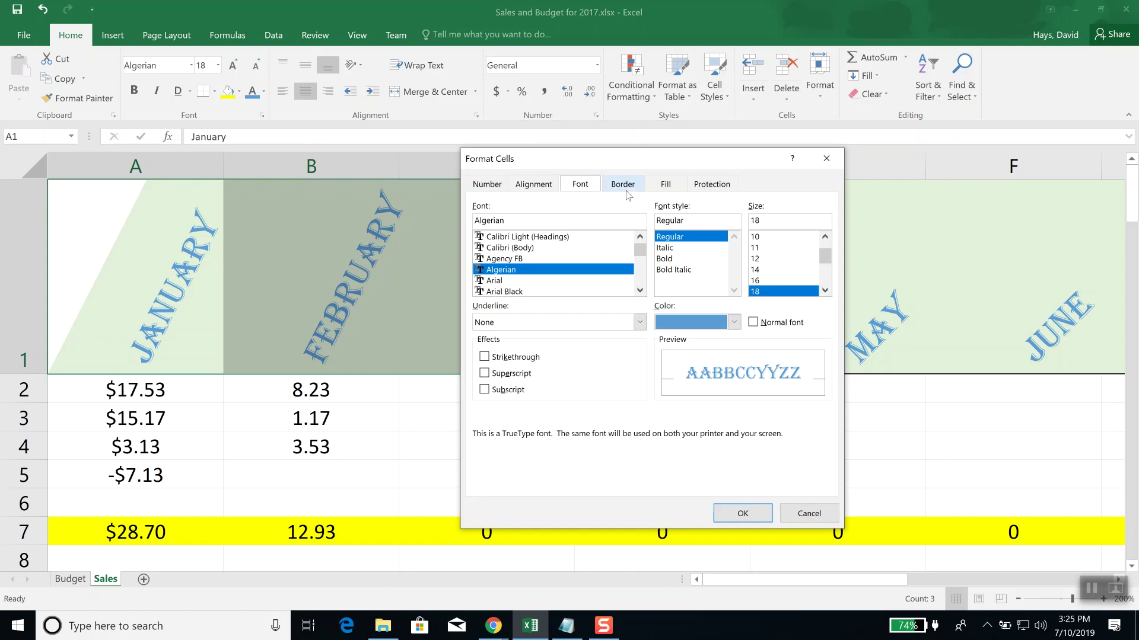
left_click(698, 187)
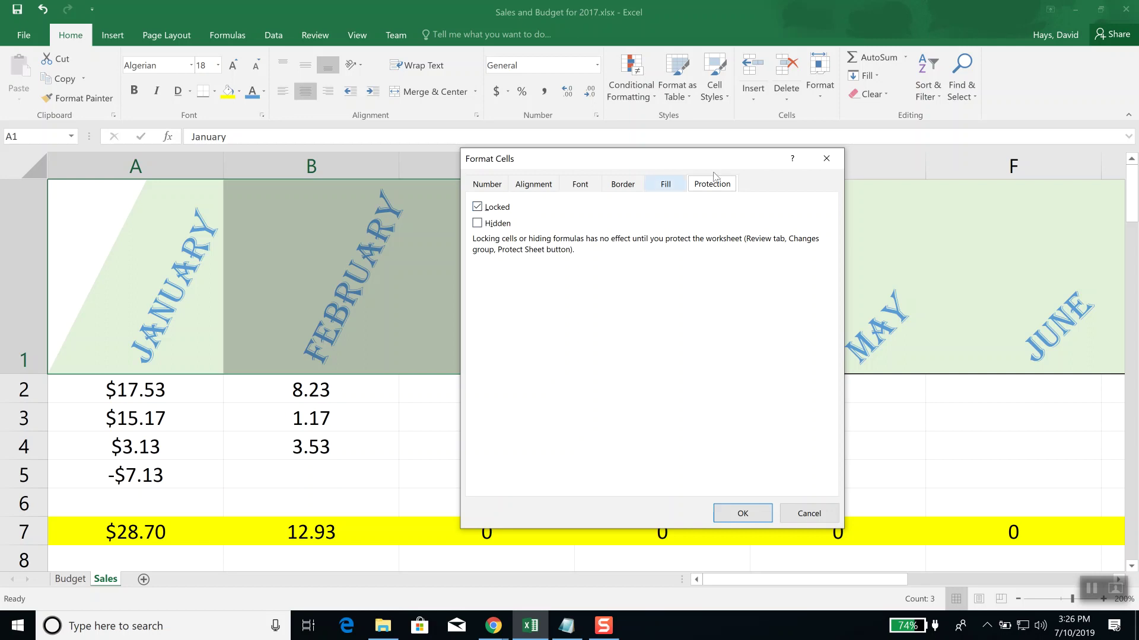
left_click(827, 158)
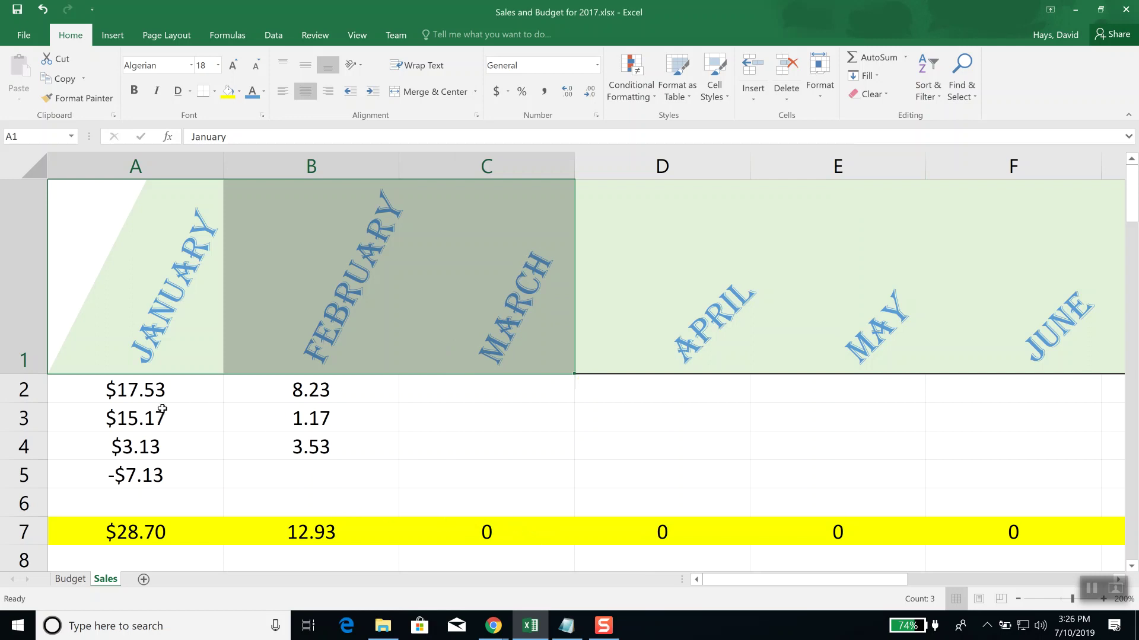
left_click_drag(133, 532, 1014, 527)
left_click(14, 32)
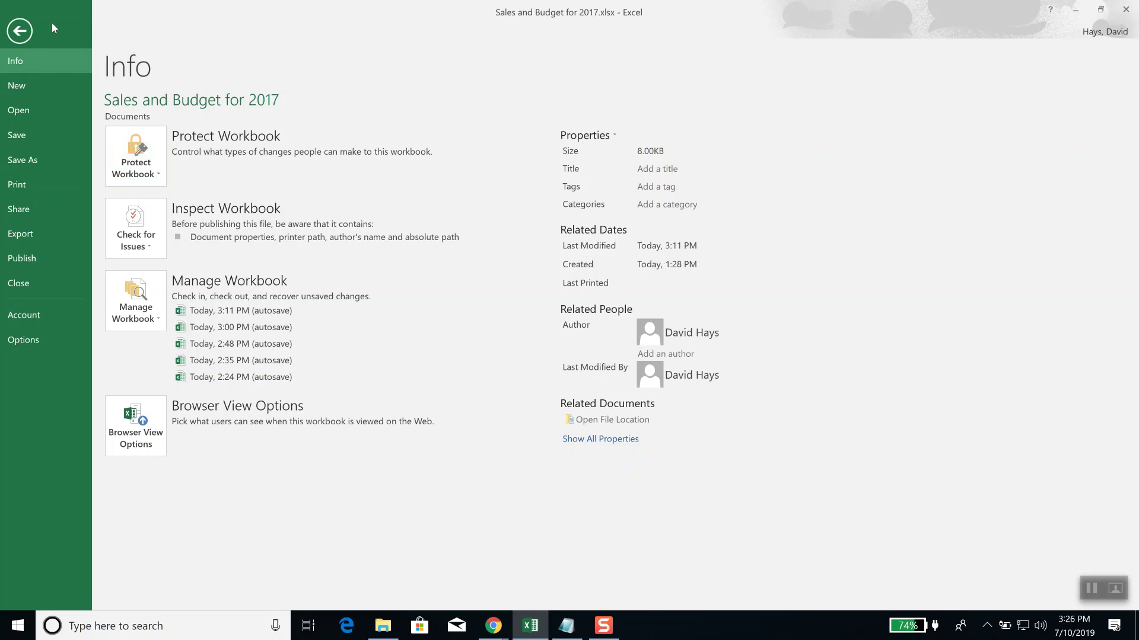
left_click(27, 33)
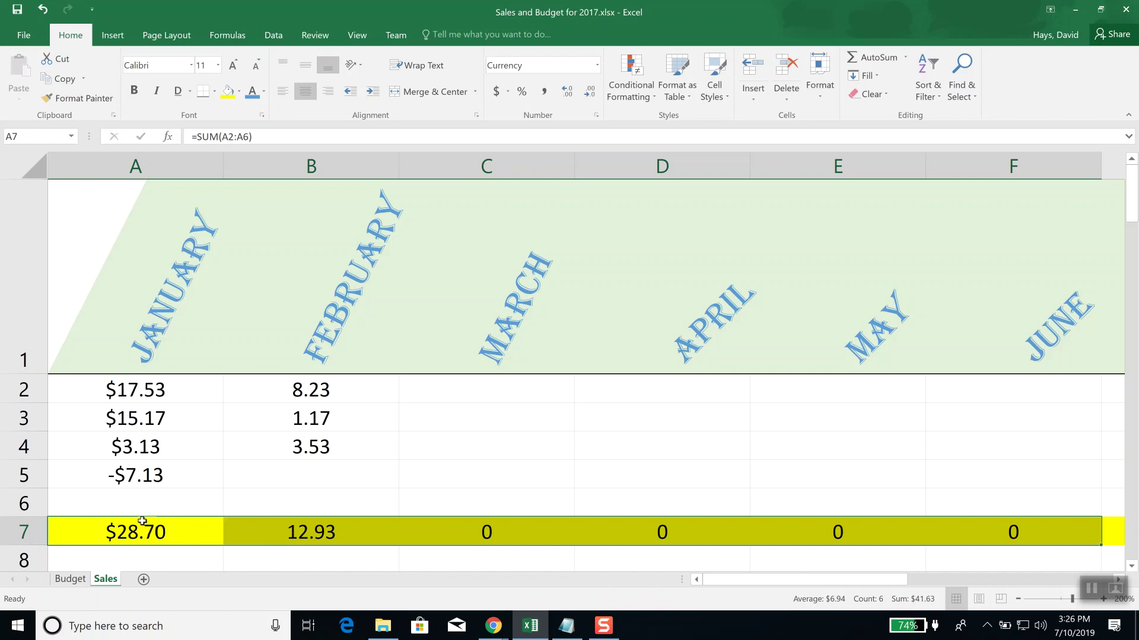
left_click(140, 528)
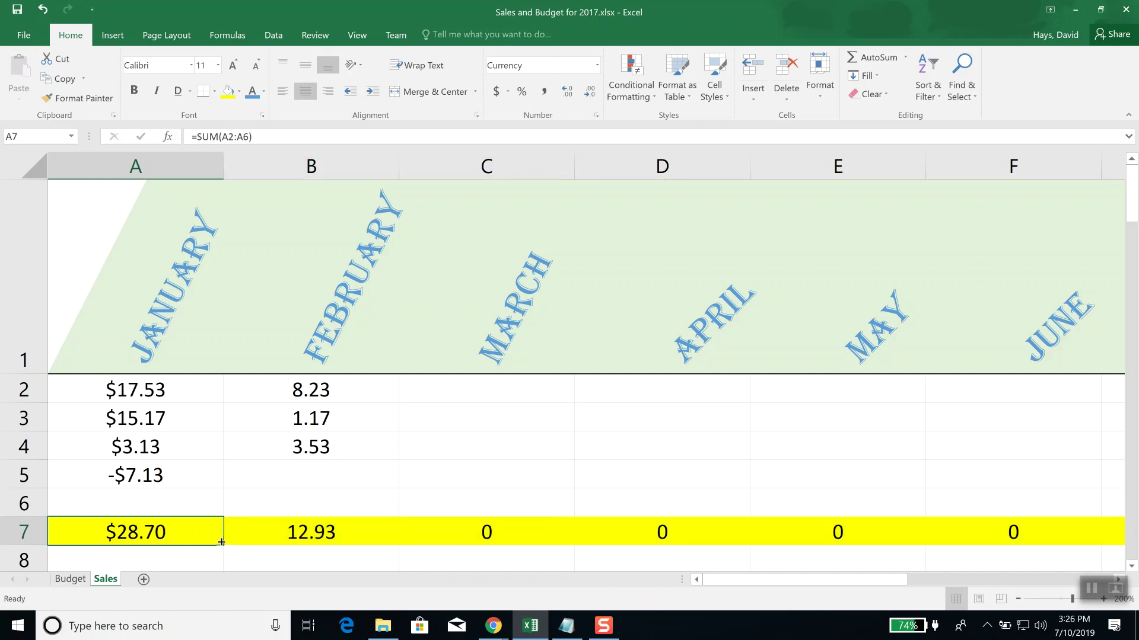
type("88")
key("Tab")
type("99")
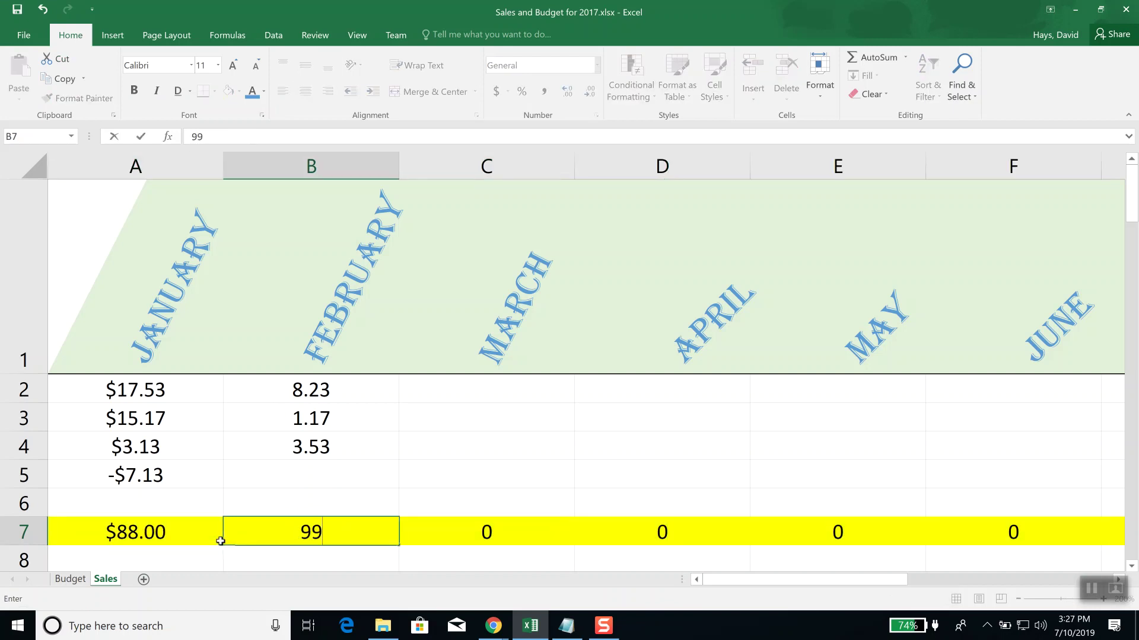
key("Tab")
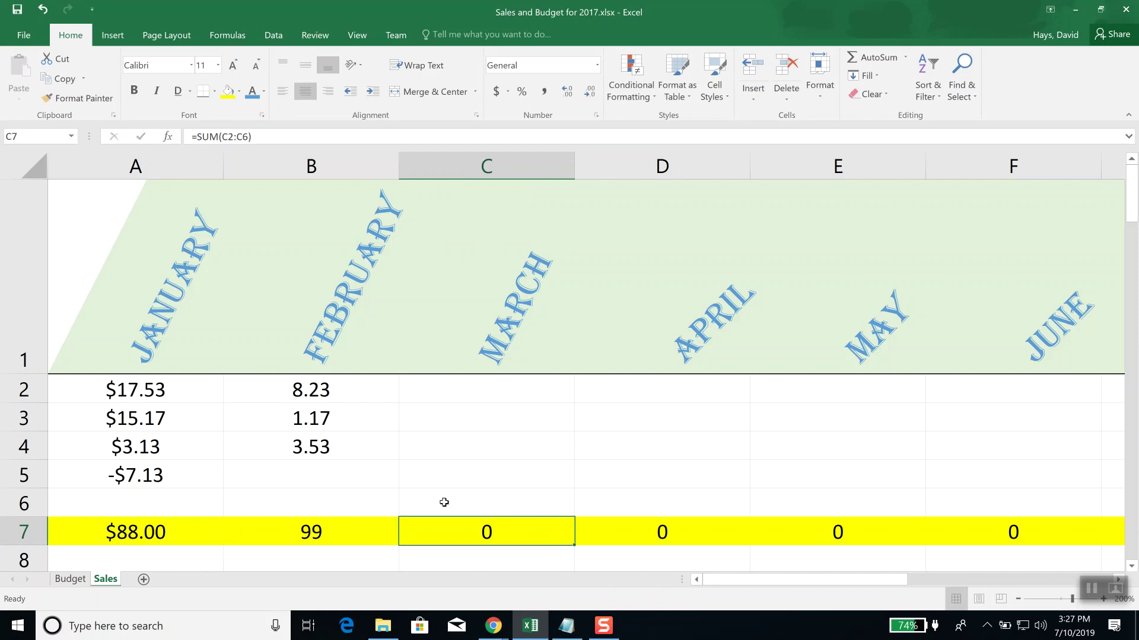
left_click(314, 484)
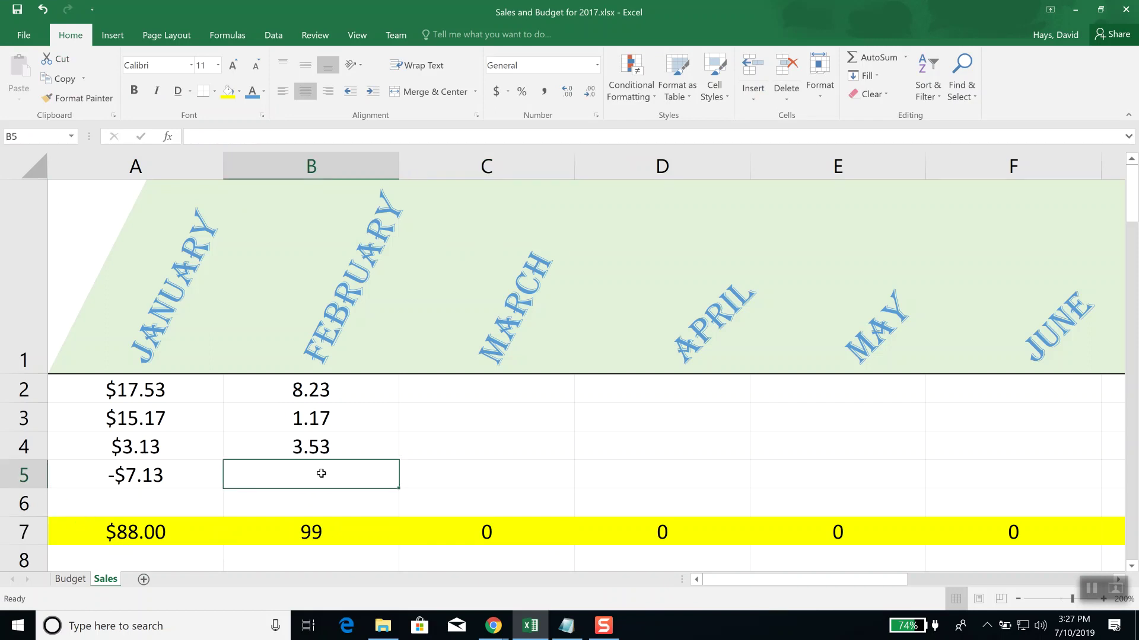
type("4.75")
key("Tab")
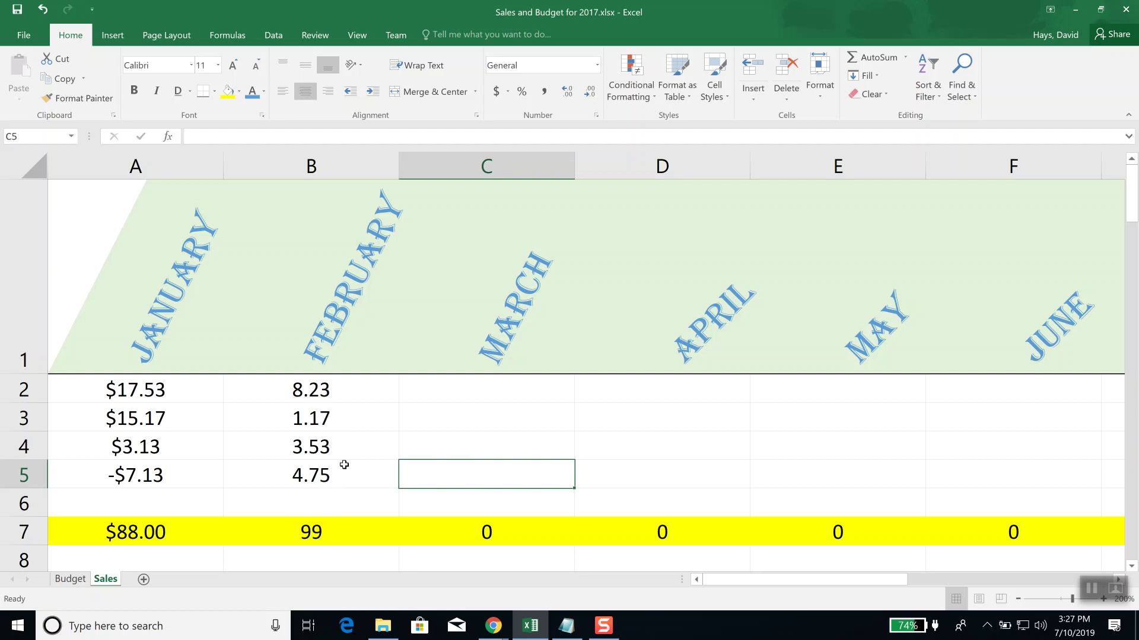
key("ctrl+z")
key("ctrl+z")
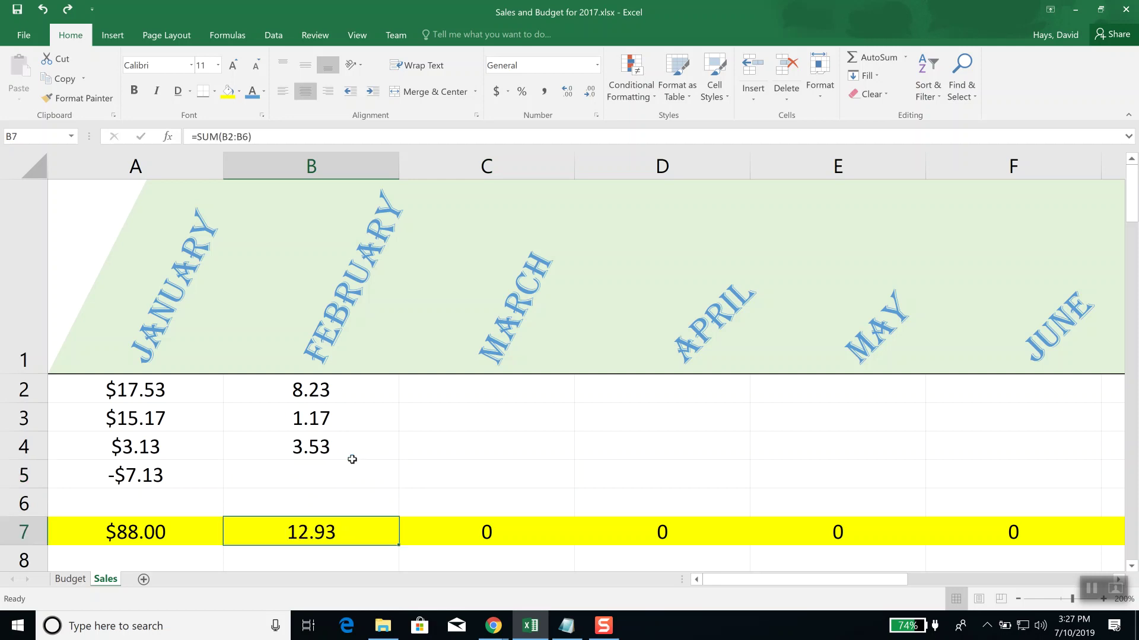
key("ctrl+z")
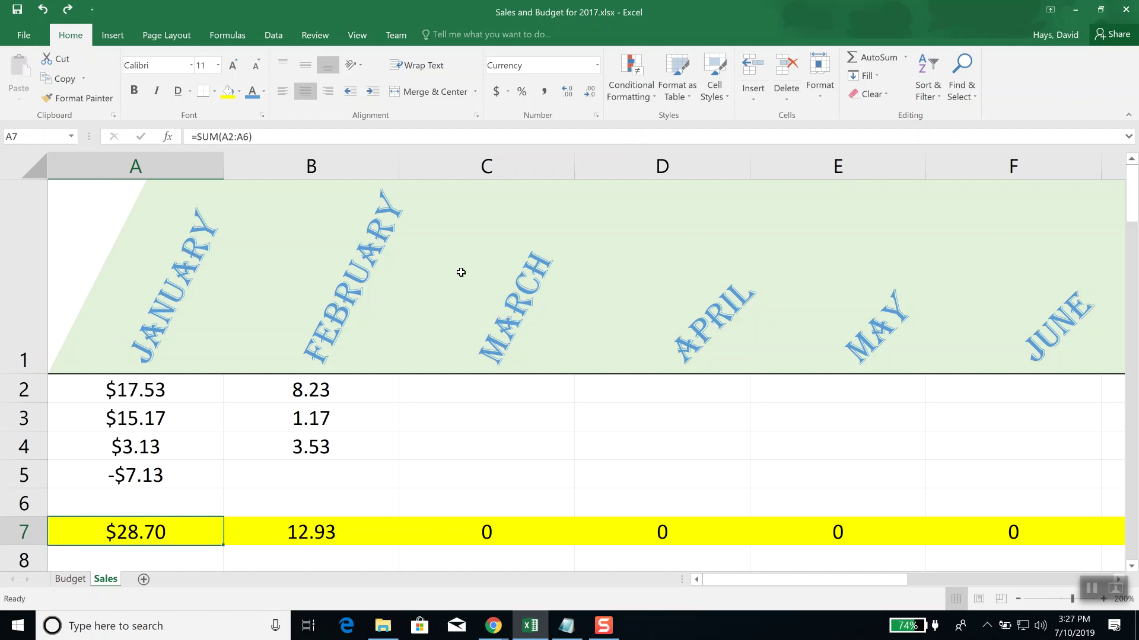
left_click(546, 263)
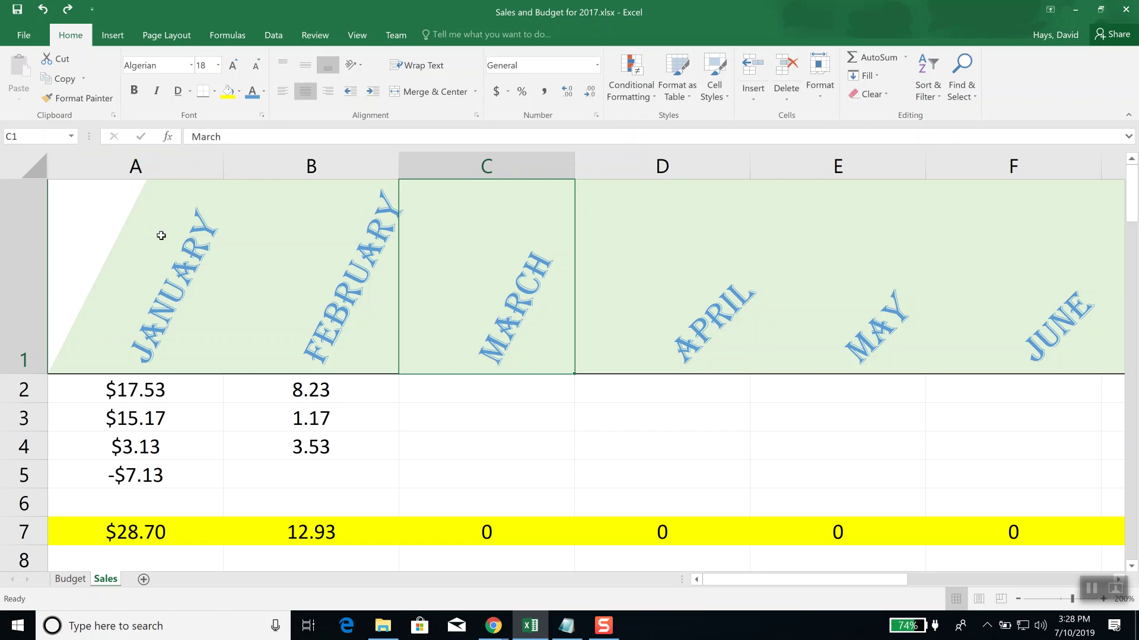
Step: Select header row 1 and set its text orientation to -72 degrees
left_click(20, 238)
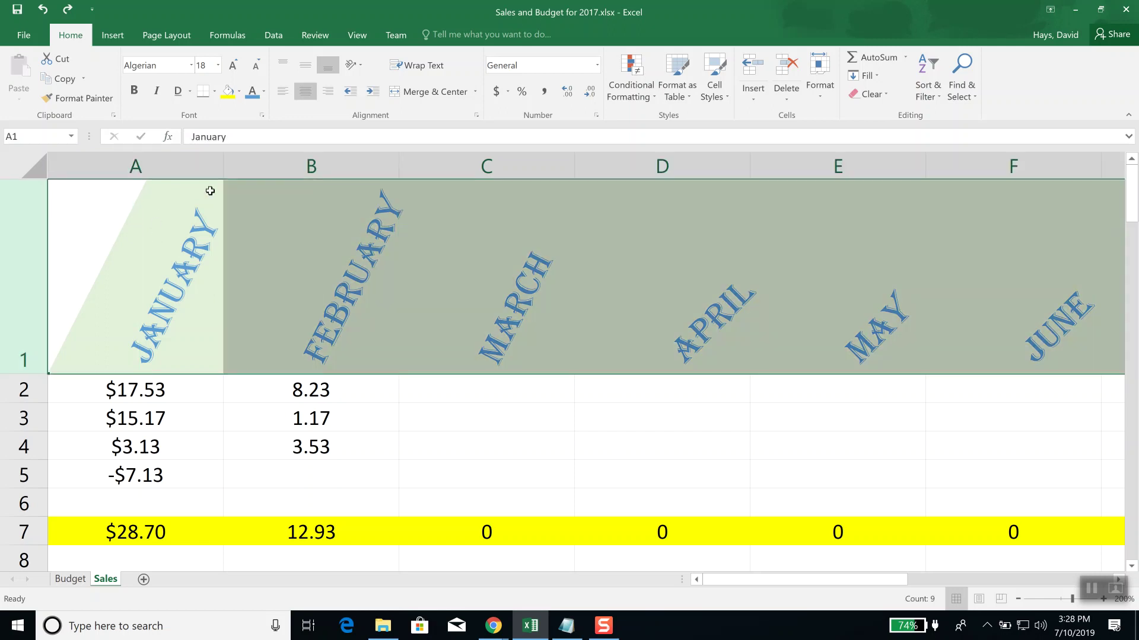
left_click(476, 115)
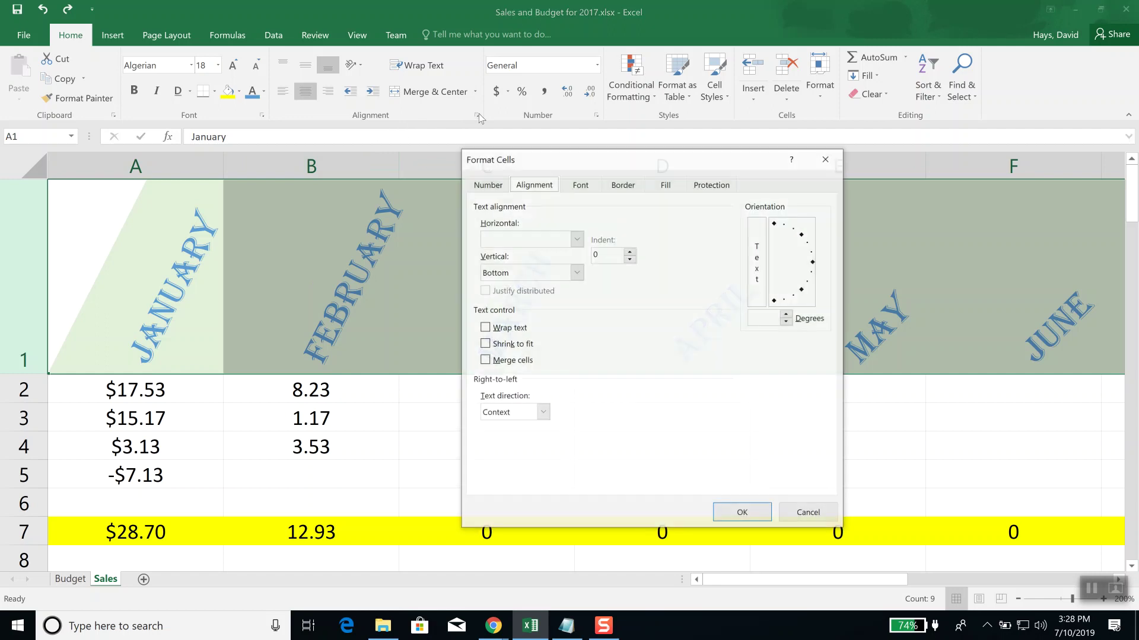
left_click(793, 237)
left_click_drag(795, 240, 784, 297)
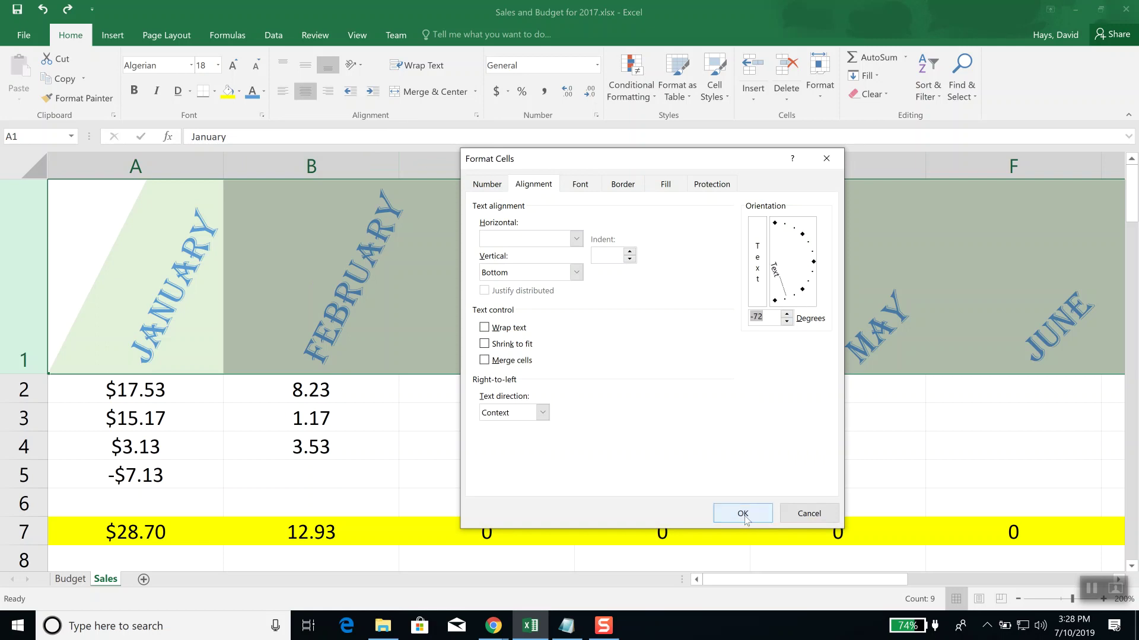
left_click(743, 514)
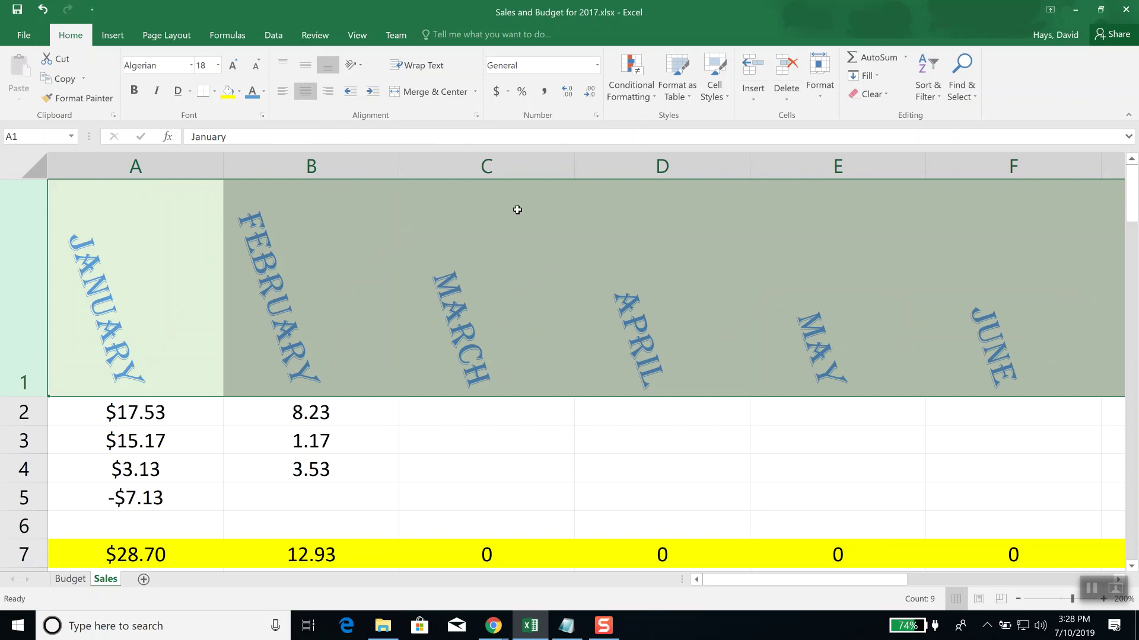
Step: AutoFit columns A and B, then AutoFit the selected columns A through I
double_click(224, 161)
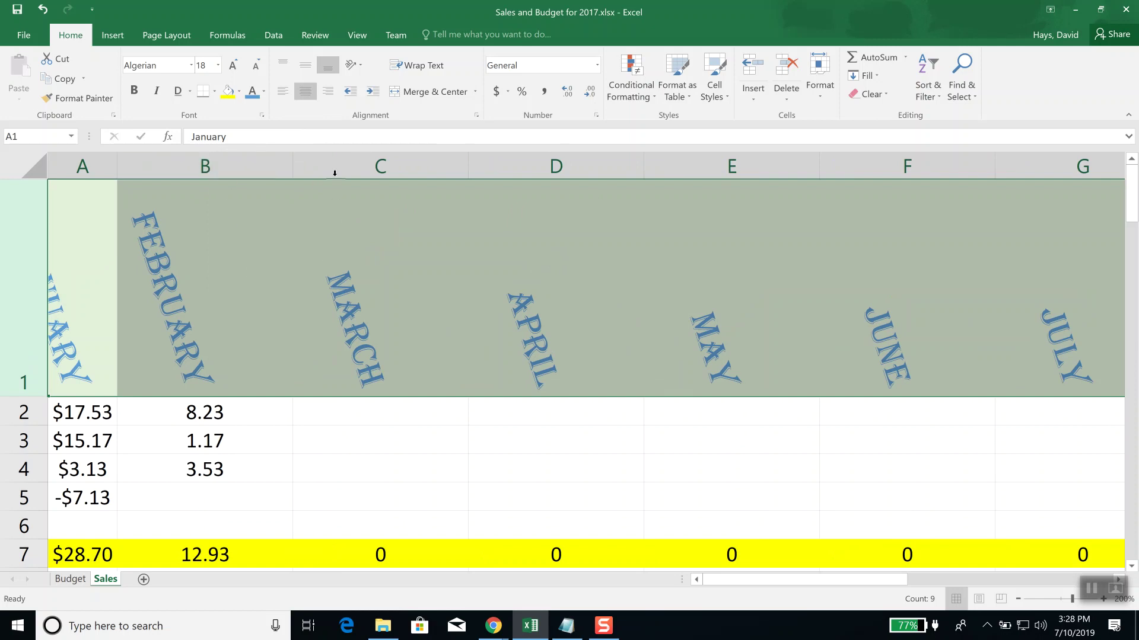
double_click(294, 166)
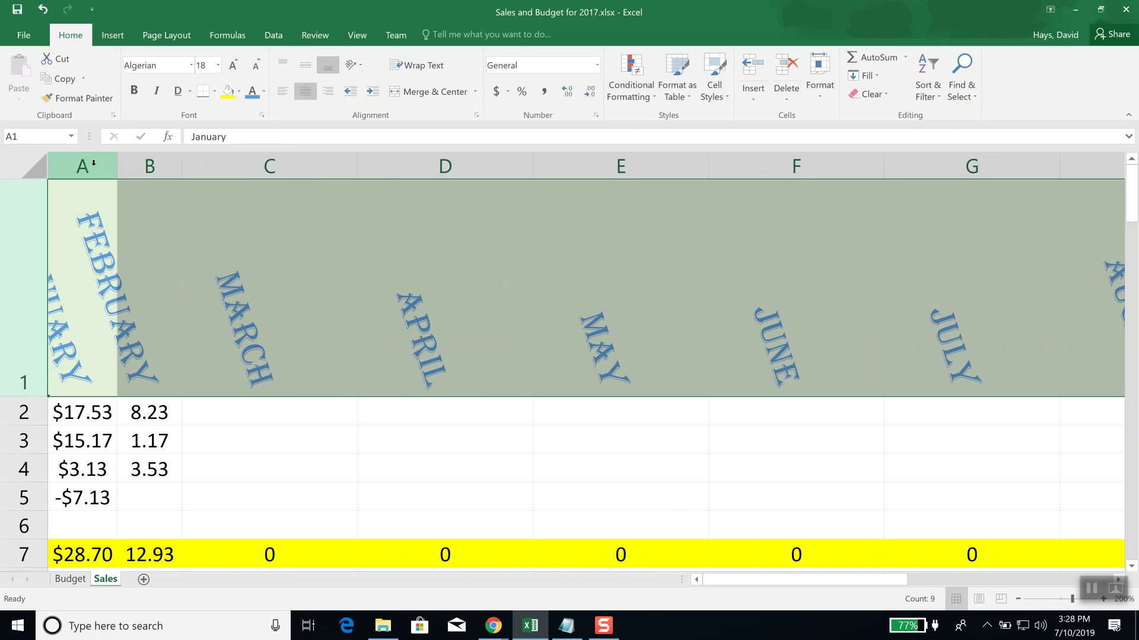
left_click_drag(89, 166, 777, 164)
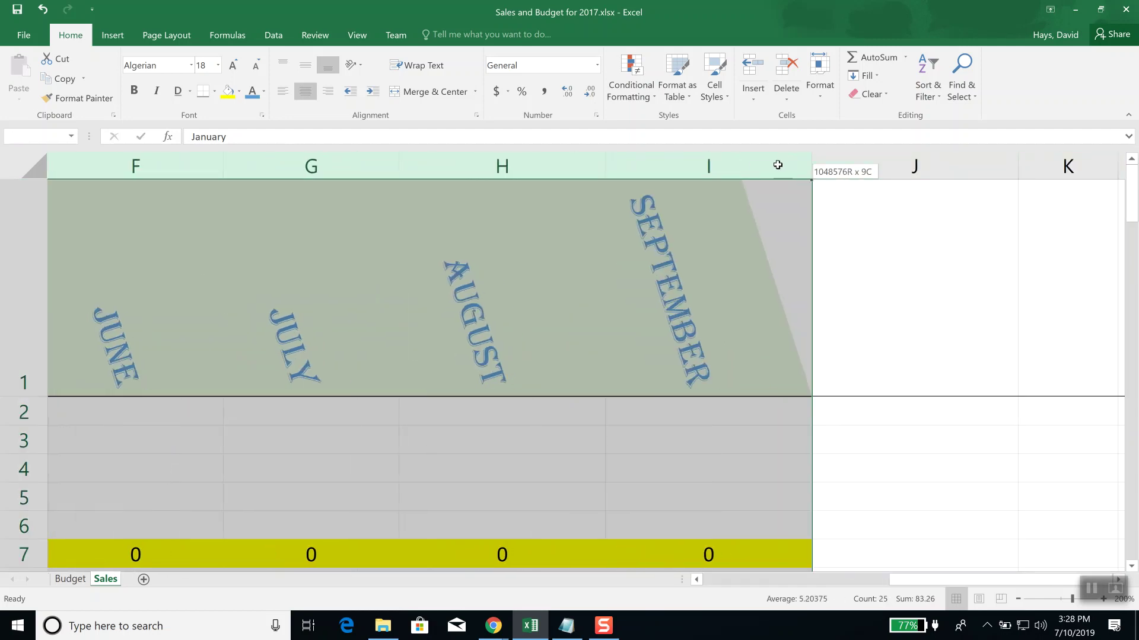
double_click(603, 166)
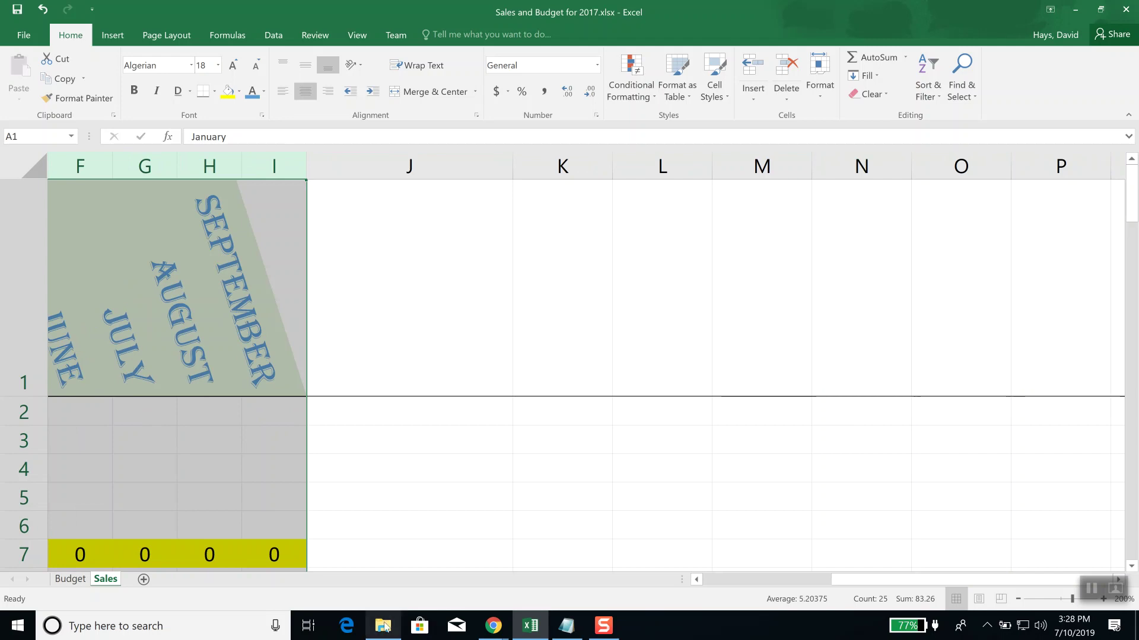
Step: Scroll back to the January columns, select cell A2, and save the workbook
left_click(713, 578)
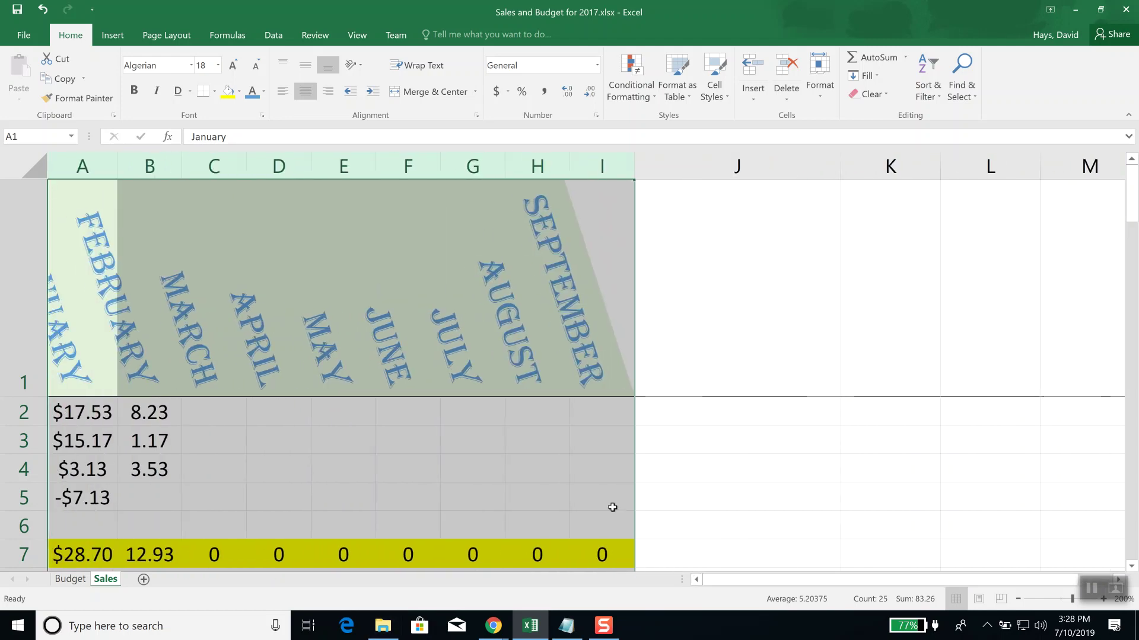
left_click(103, 413)
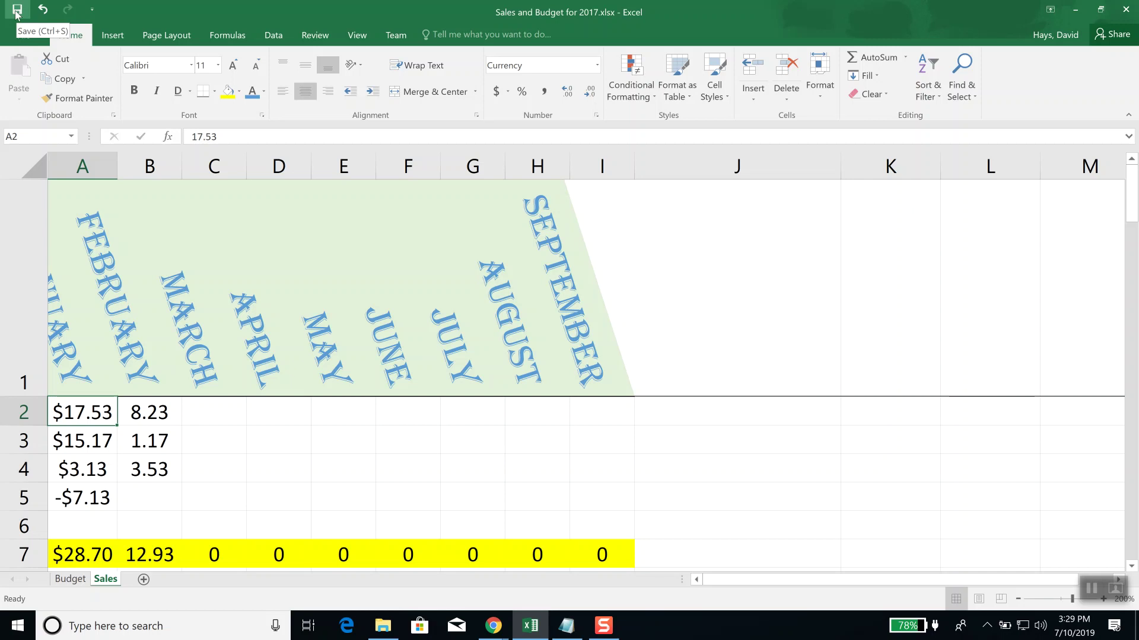
left_click(17, 13)
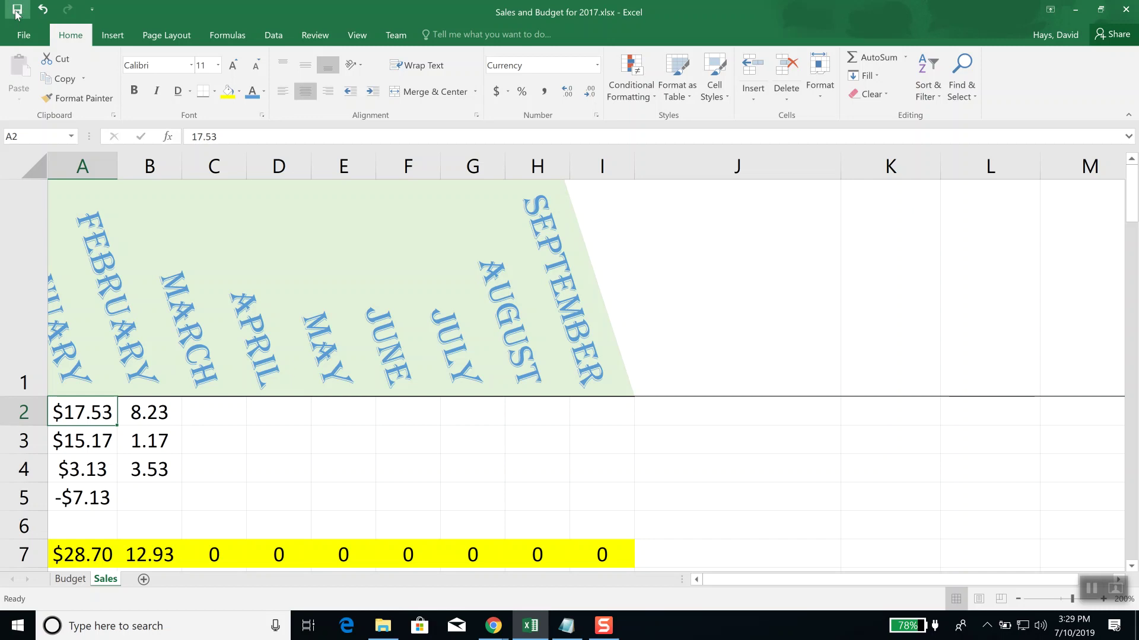
left_click(26, 40)
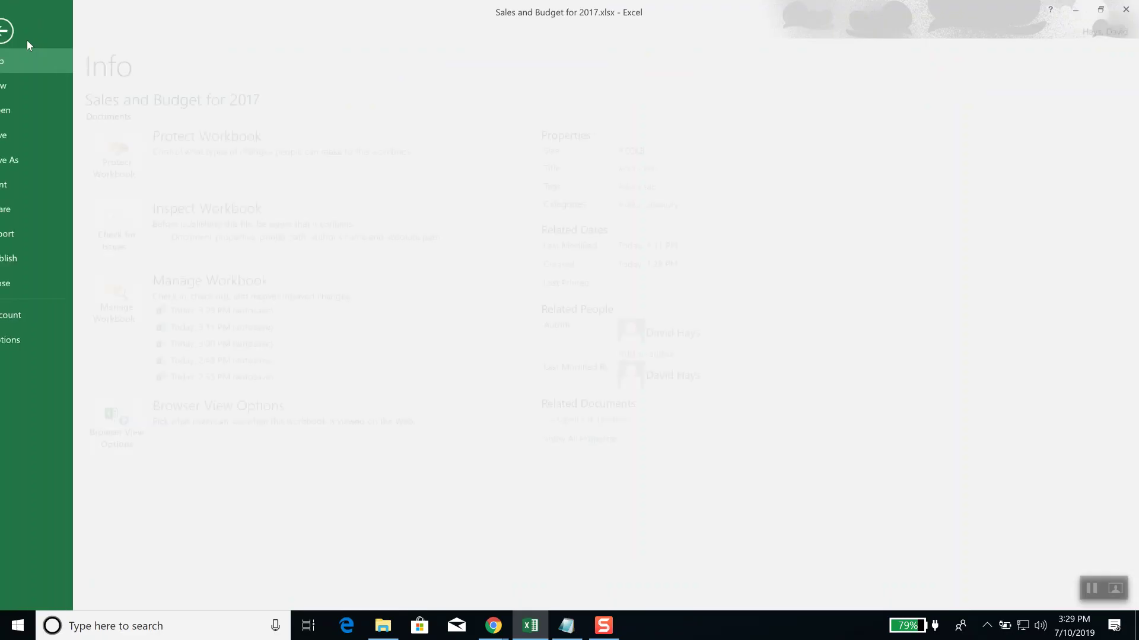
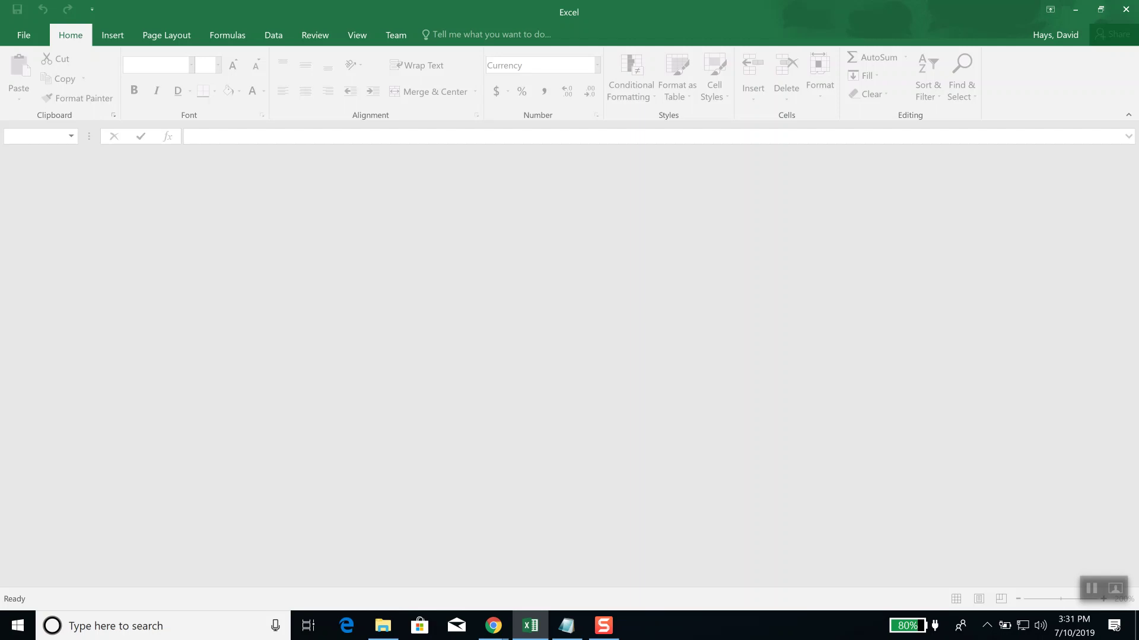
right_click(497, 628)
left_click(463, 552)
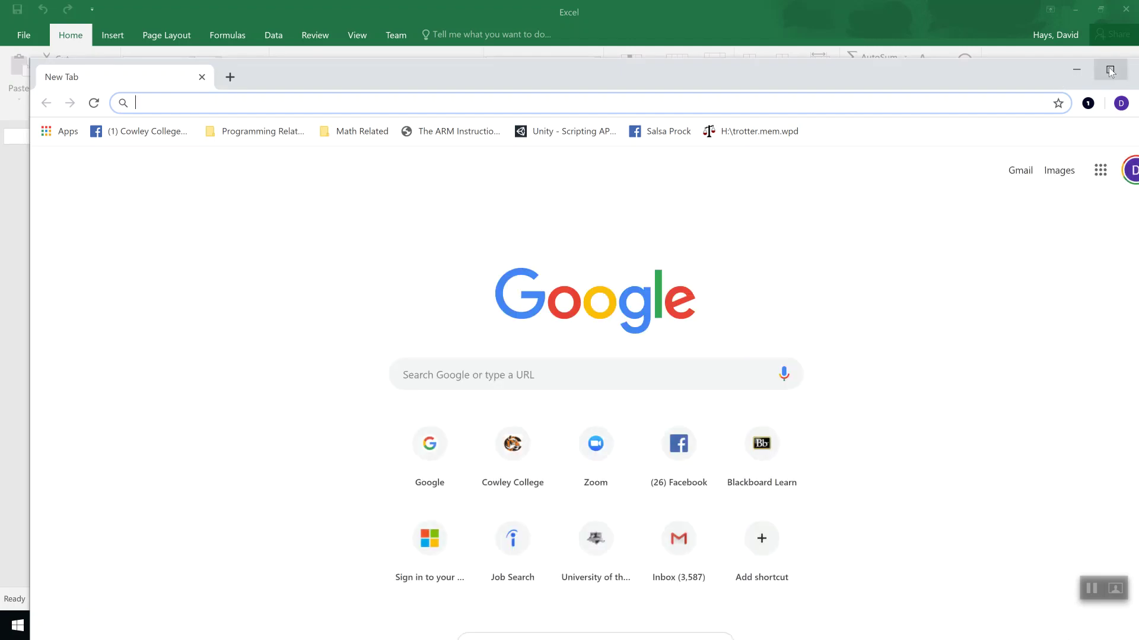
left_click(1110, 69)
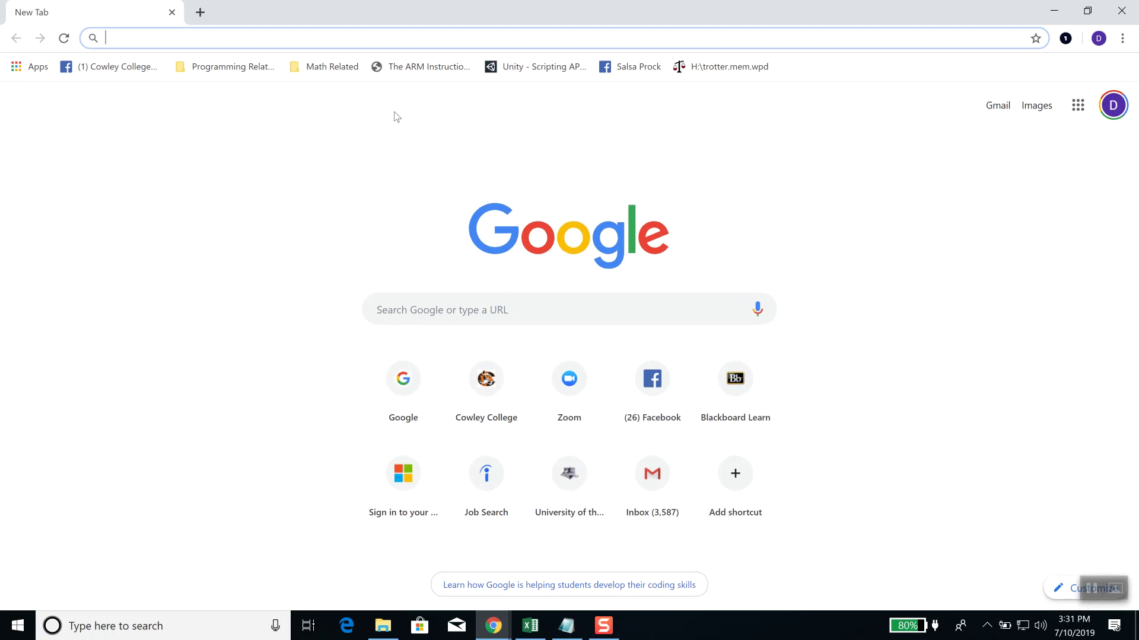
type("www.bestbuy.com")
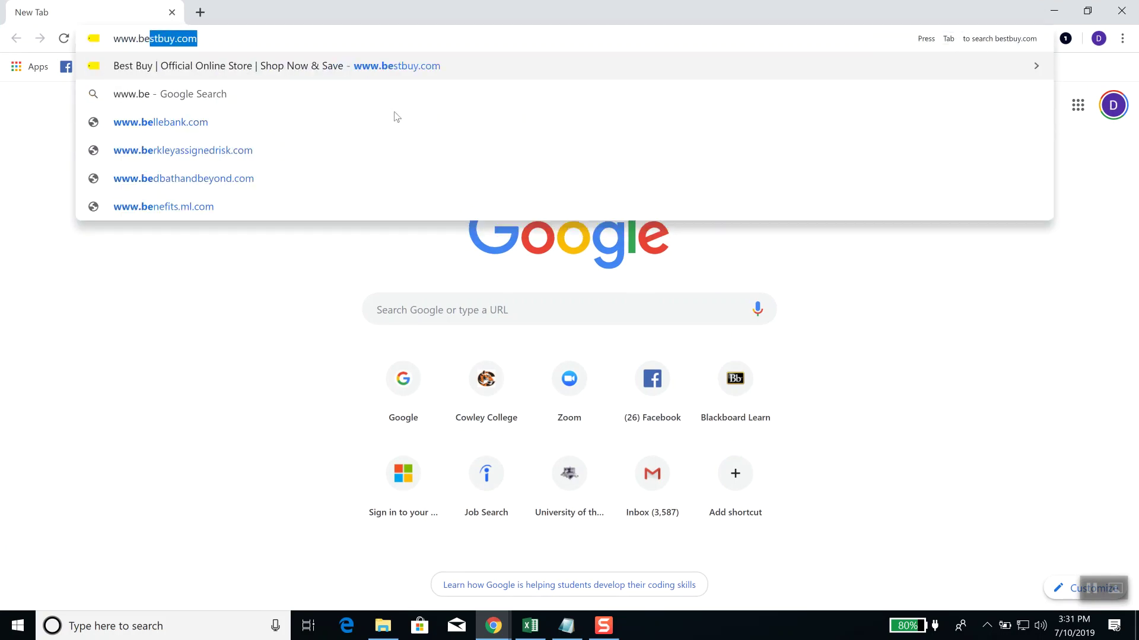
key("Return")
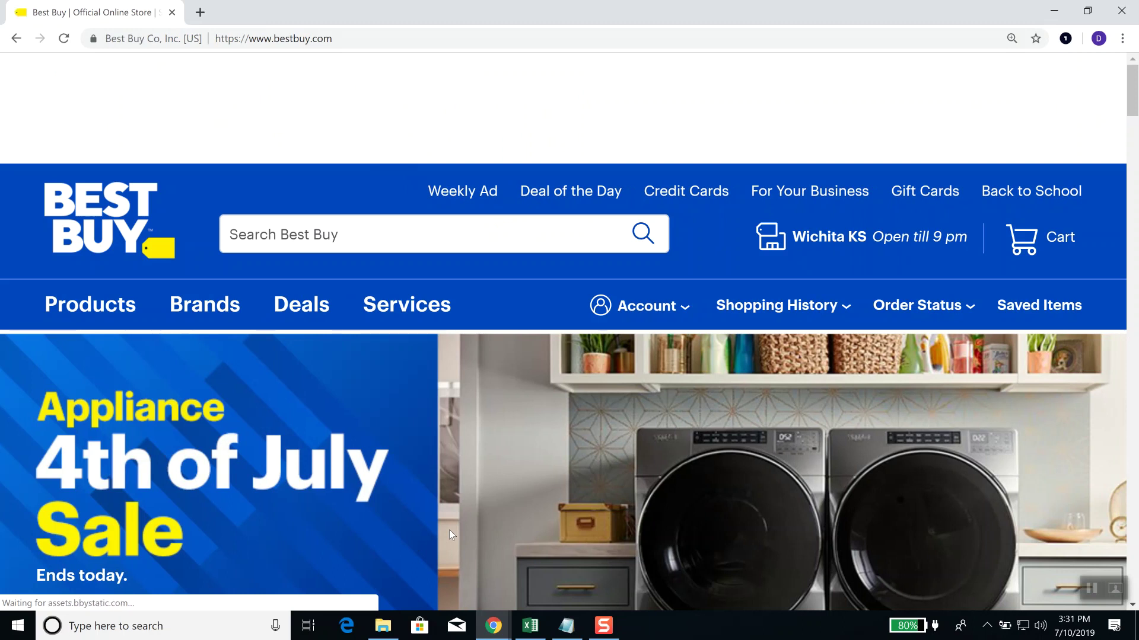
Step: Go through Products > Computers & Tablets > Laptops on Best Buy
scroll(450, 529, "down", 2)
scroll(449, 529, "down", 1)
scroll(450, 529, "down", 3)
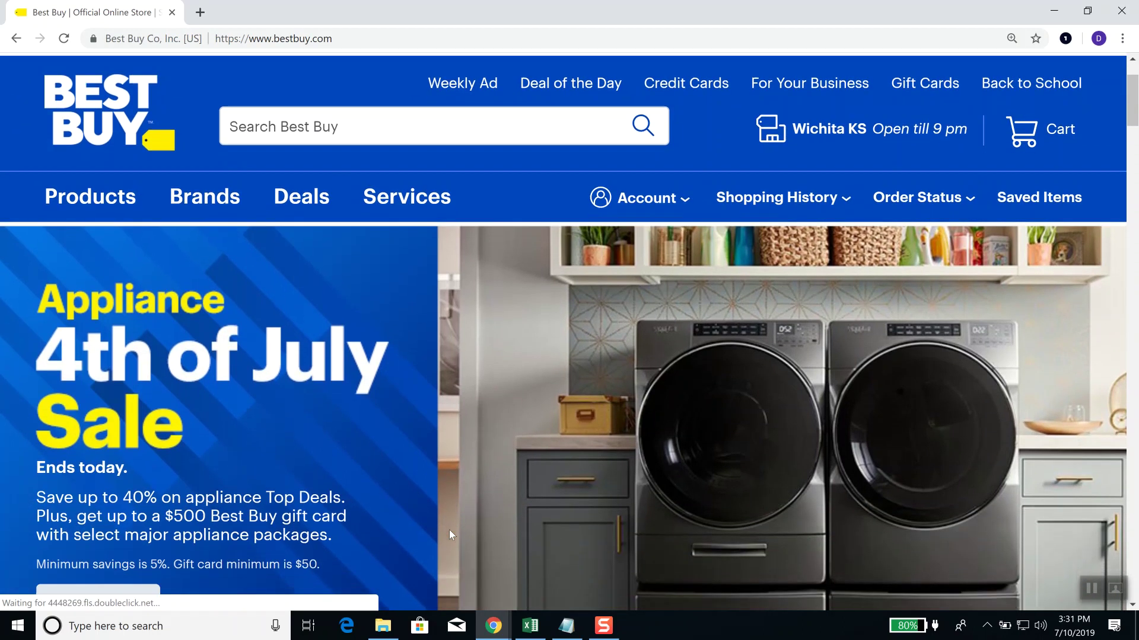
scroll(450, 529, "up", 5)
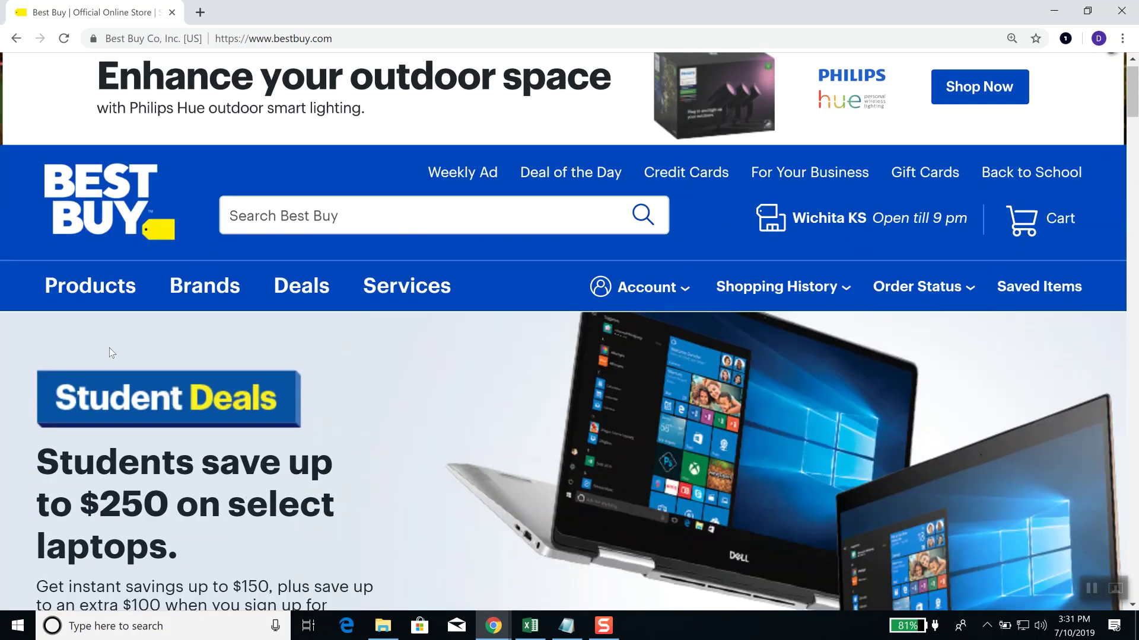
left_click(103, 285)
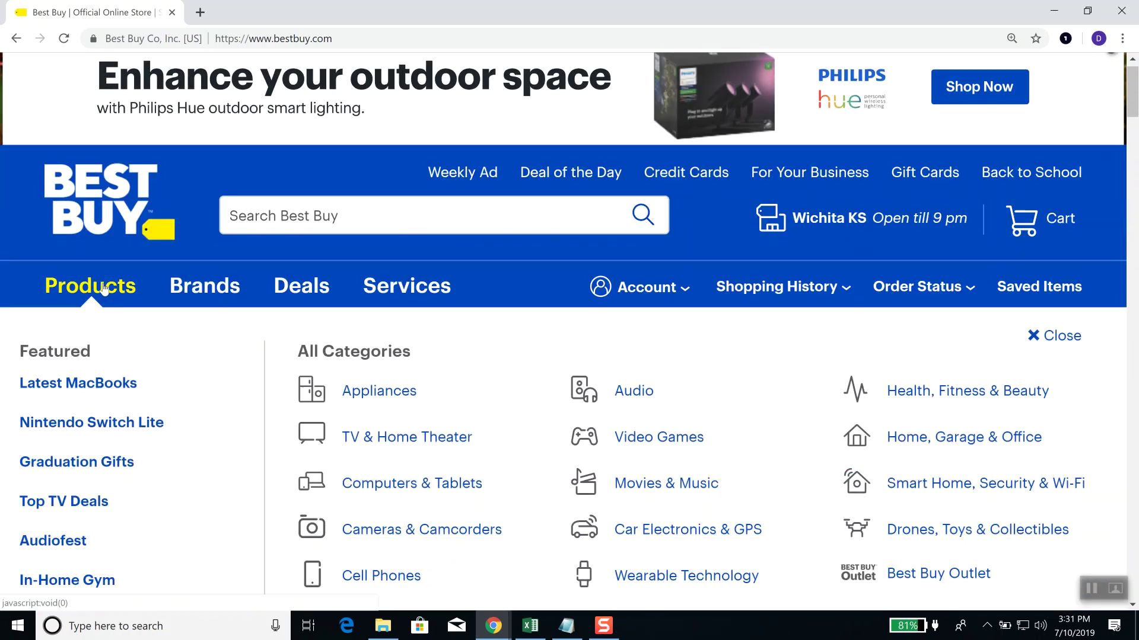
scroll(485, 481, "down", 1)
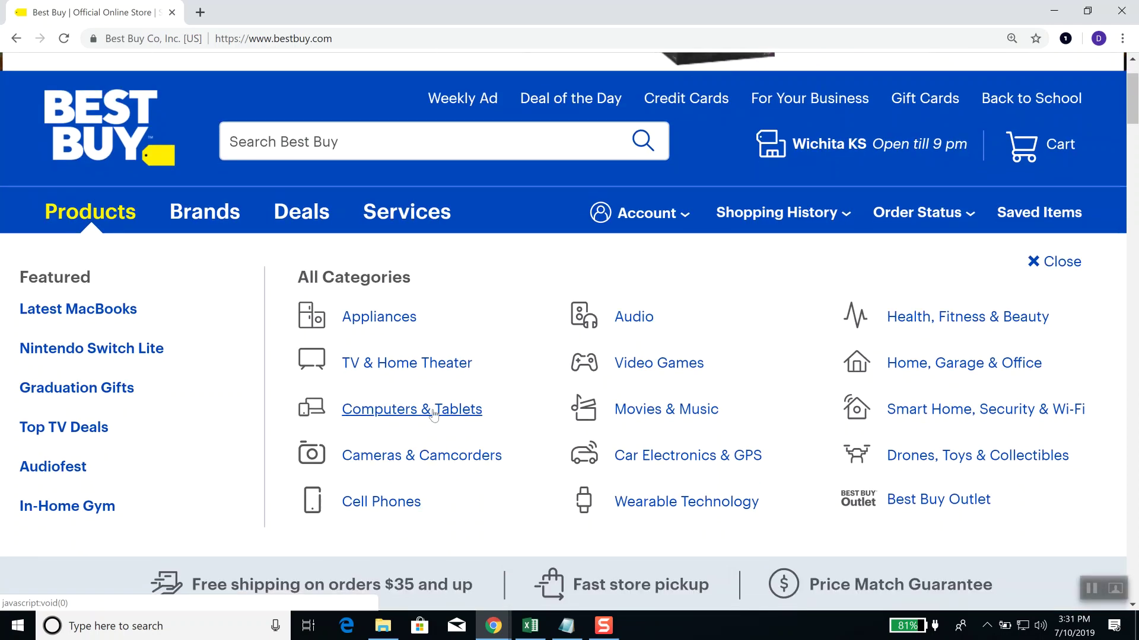
left_click(433, 414)
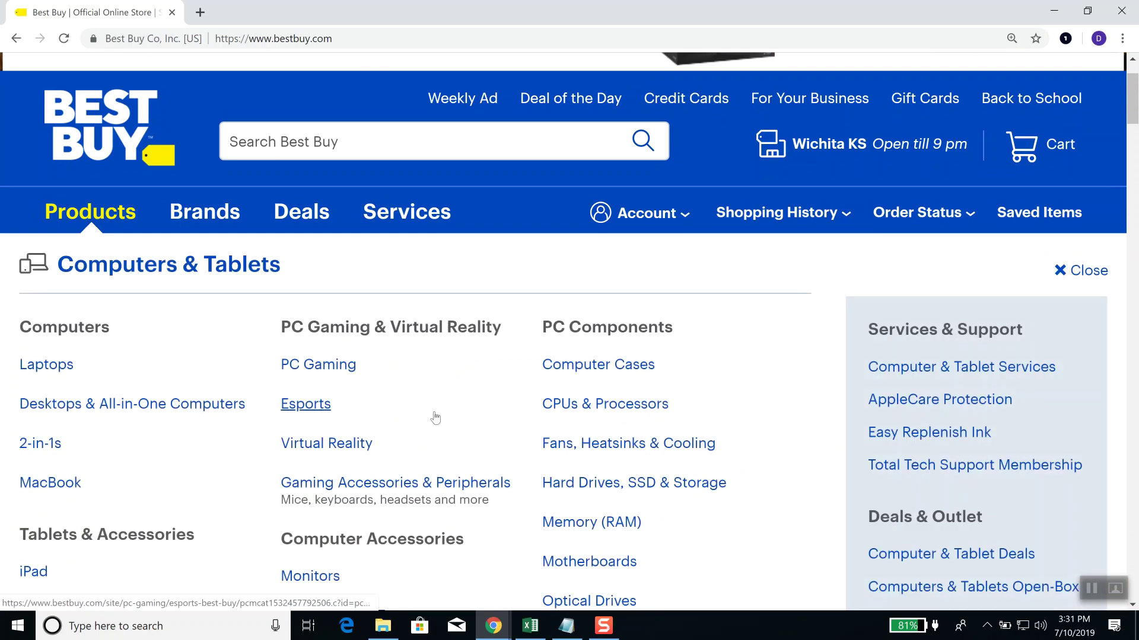
left_click(47, 369)
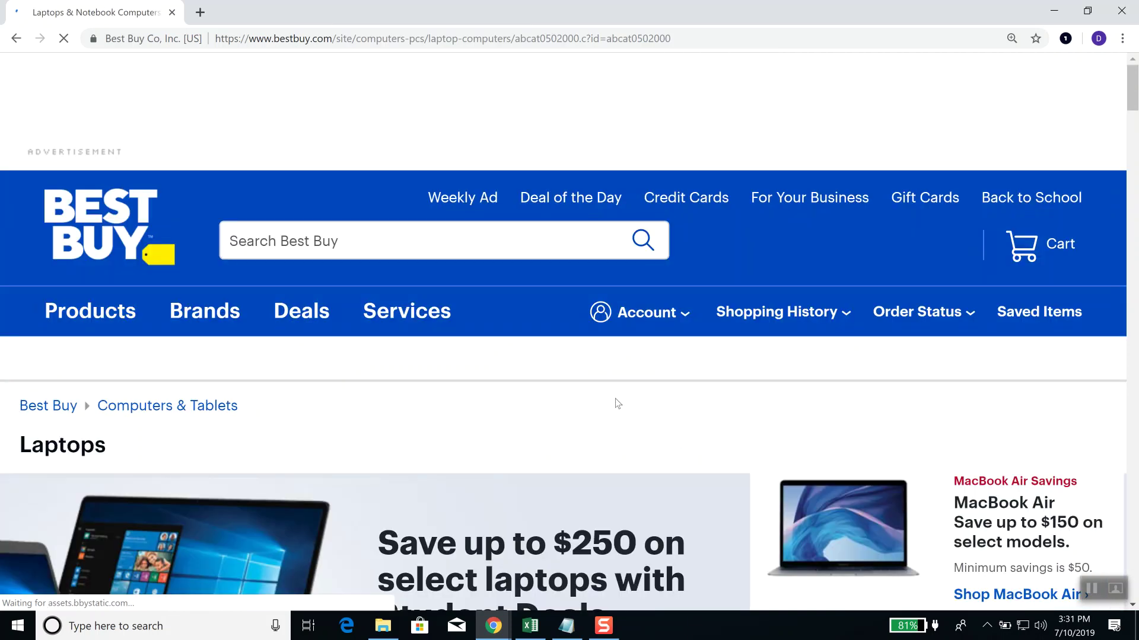
Step: Open the PC Laptops listings from the Shop Laptops section
scroll(618, 404, "down", 8)
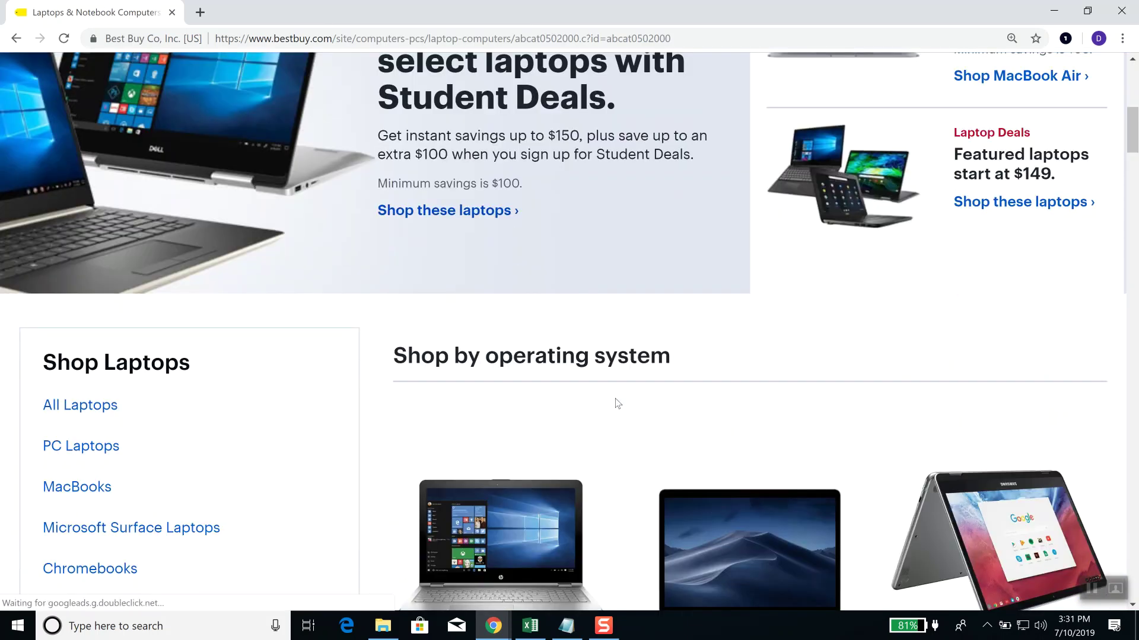
scroll(617, 404, "down", 3)
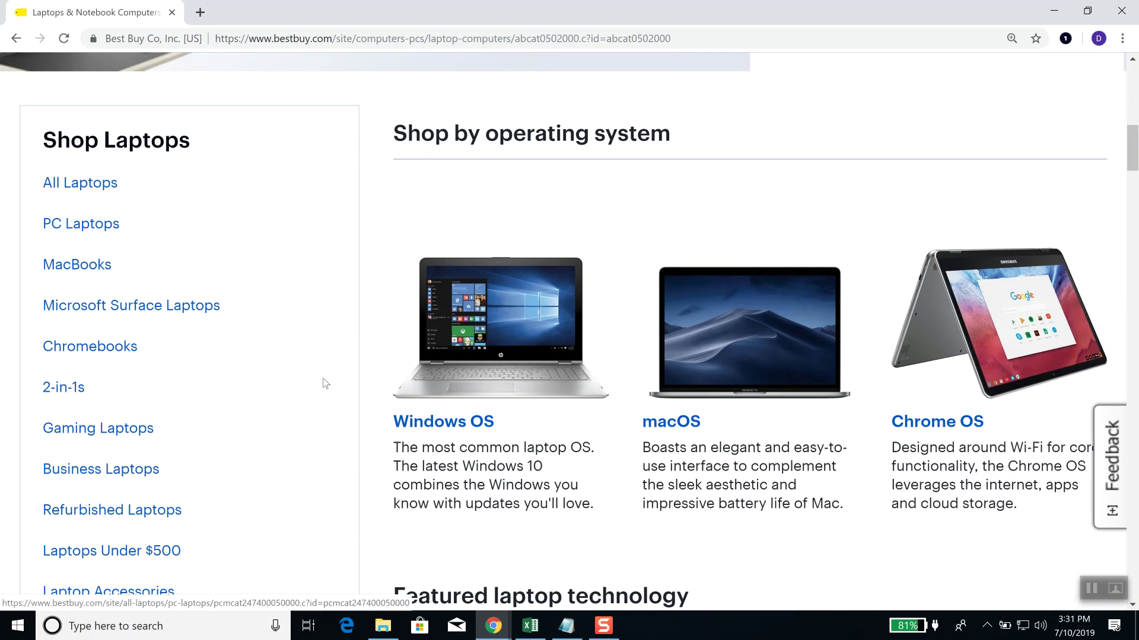
left_click(83, 226)
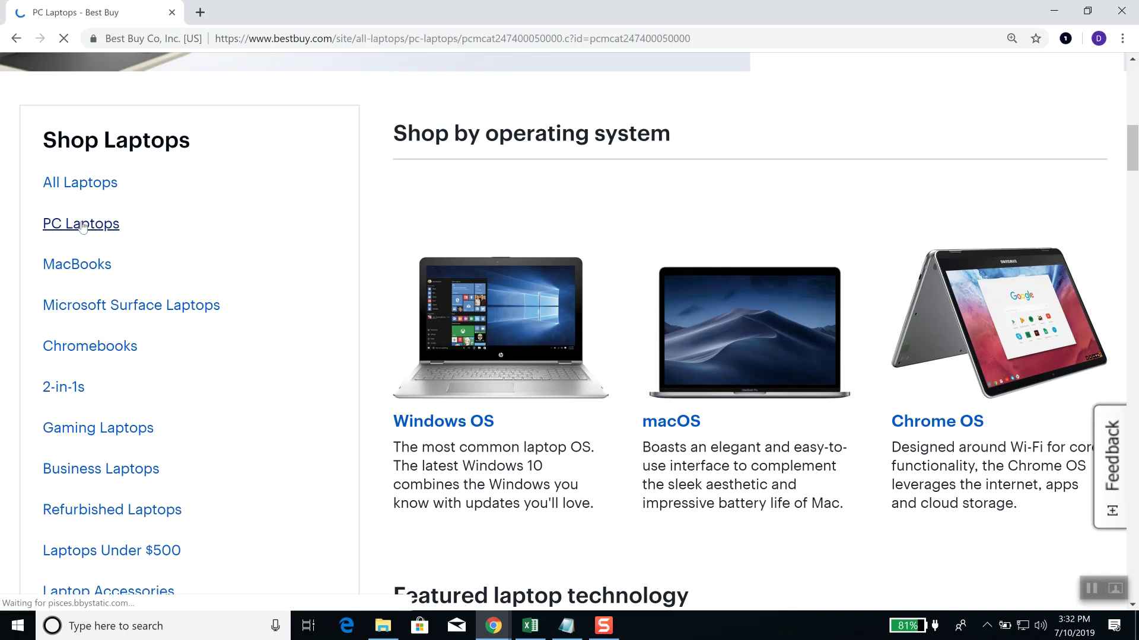
Step: Tick the HP brand filter, narrowing results to 105 laptops
scroll(325, 298, "down", 3)
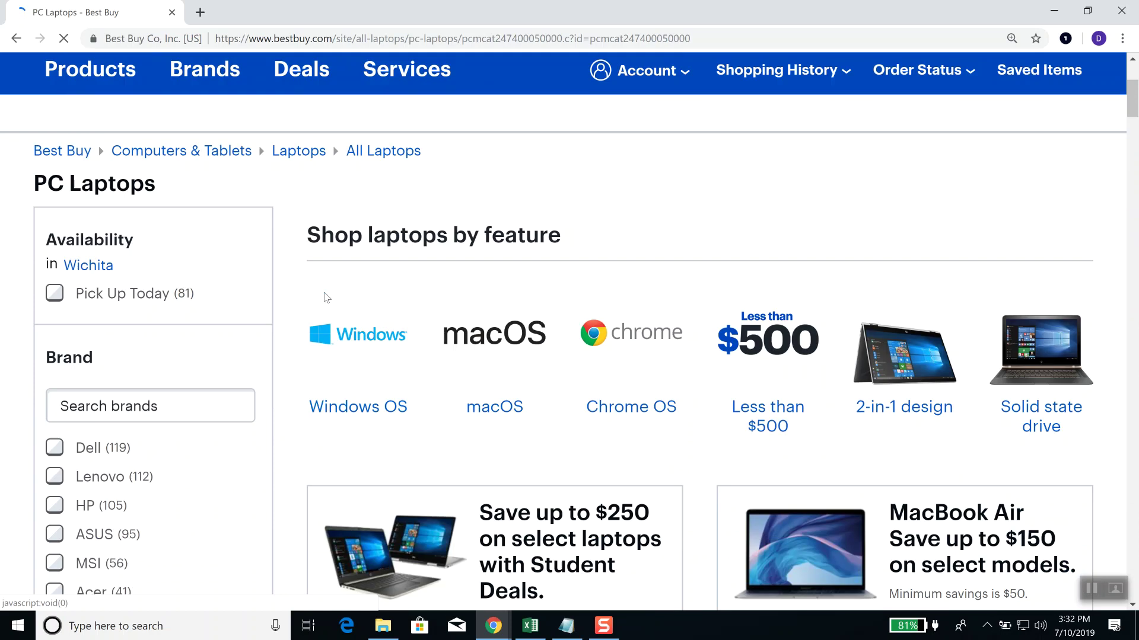
scroll(273, 356, "down", 2)
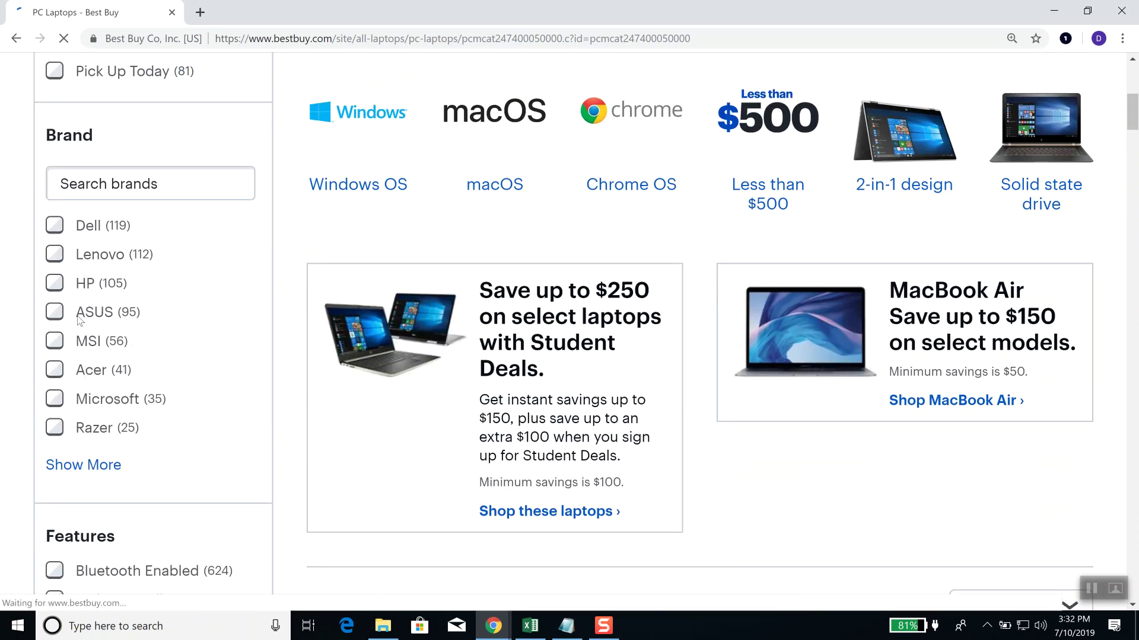
left_click(55, 285)
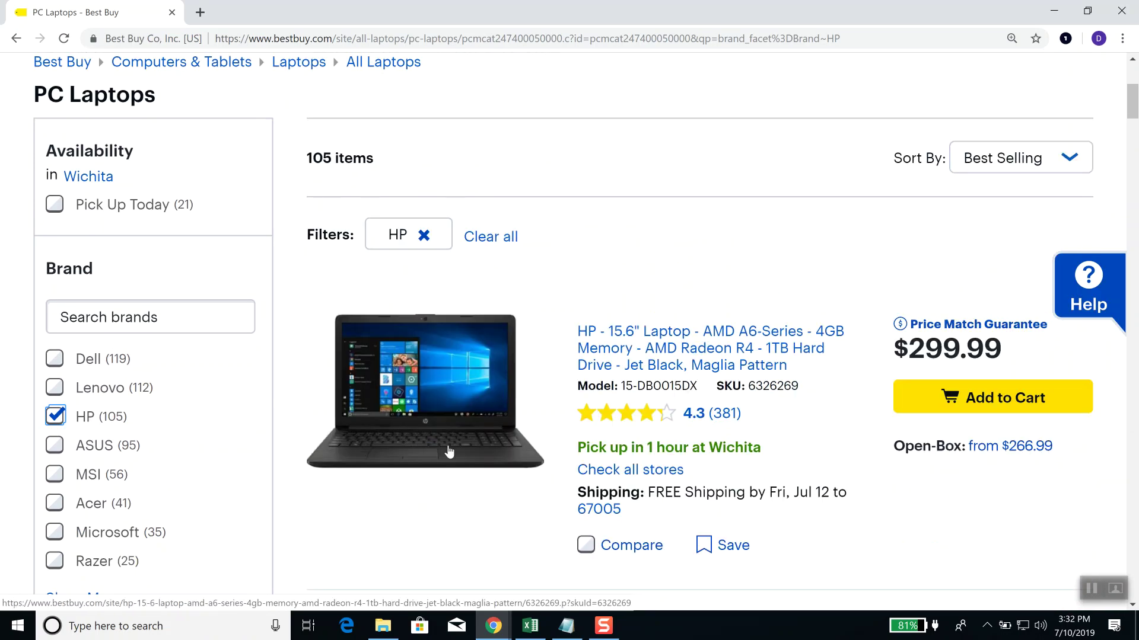
scroll(449, 452, "down", 8)
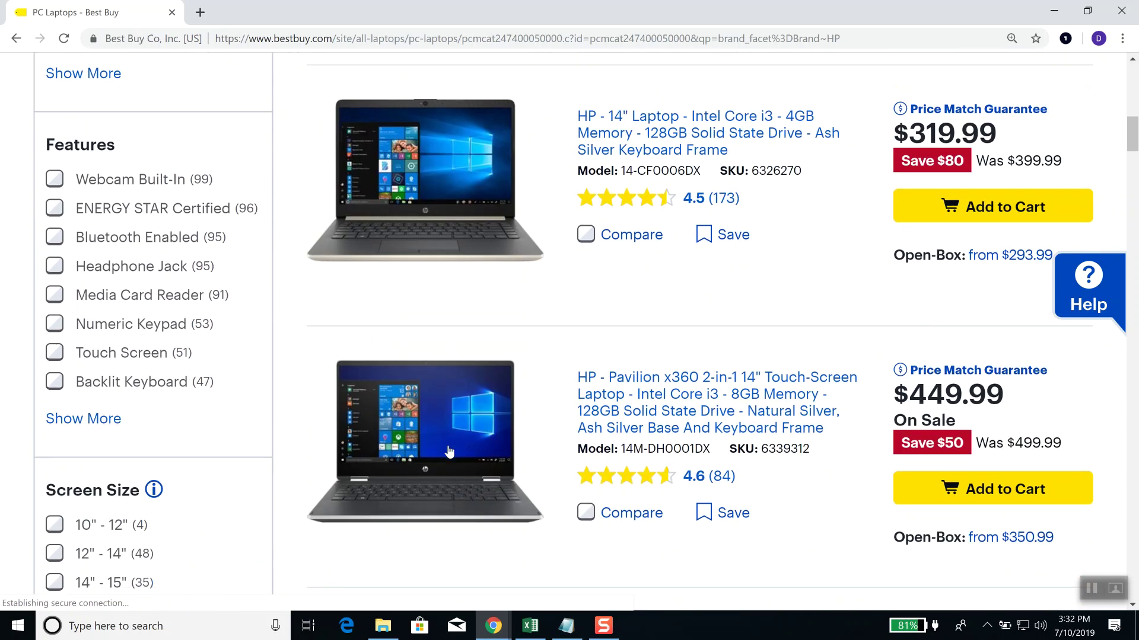
scroll(449, 452, "down", 8)
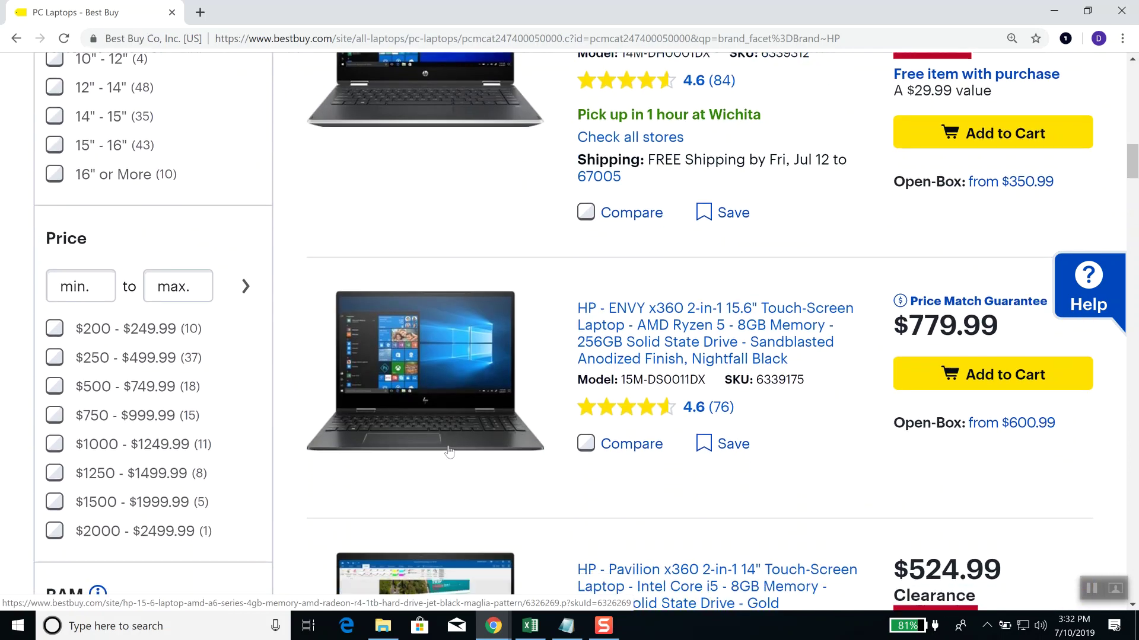
scroll(449, 452, "down", 7)
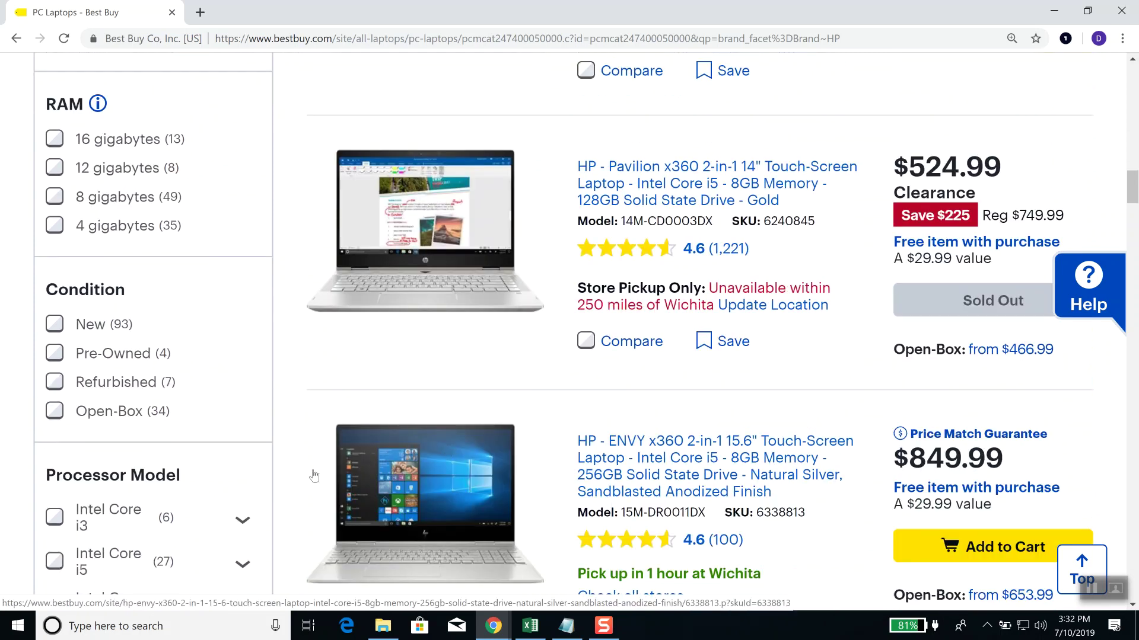
scroll(314, 475, "down", 10)
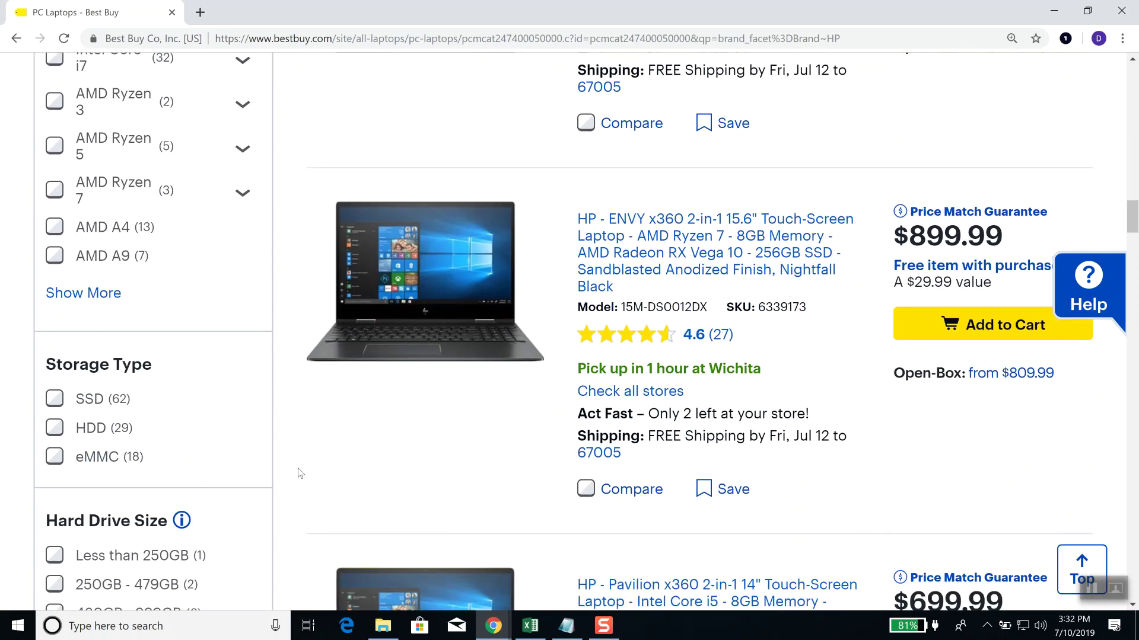
scroll(300, 472, "down", 3)
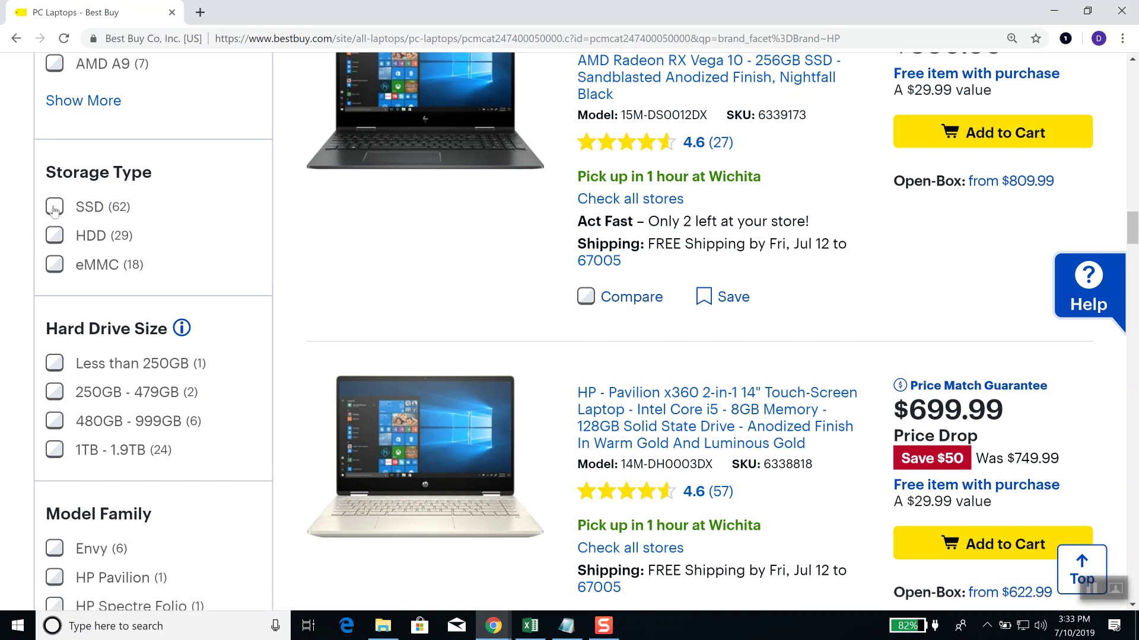
left_click(54, 209)
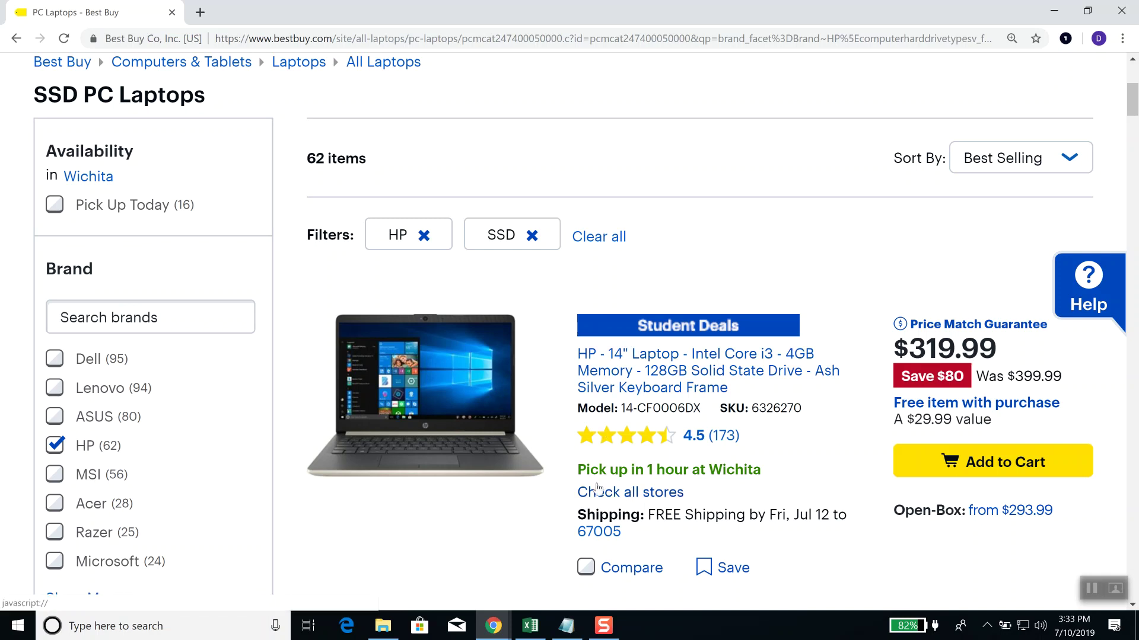
scroll(711, 297, "down", 1)
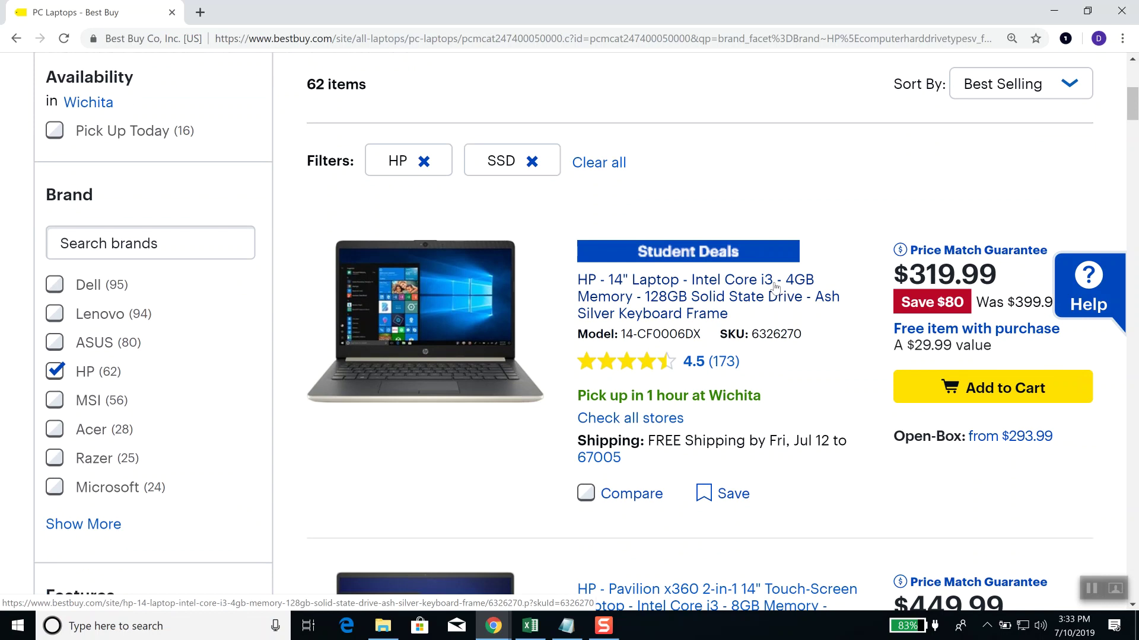
scroll(305, 391, "down", 5)
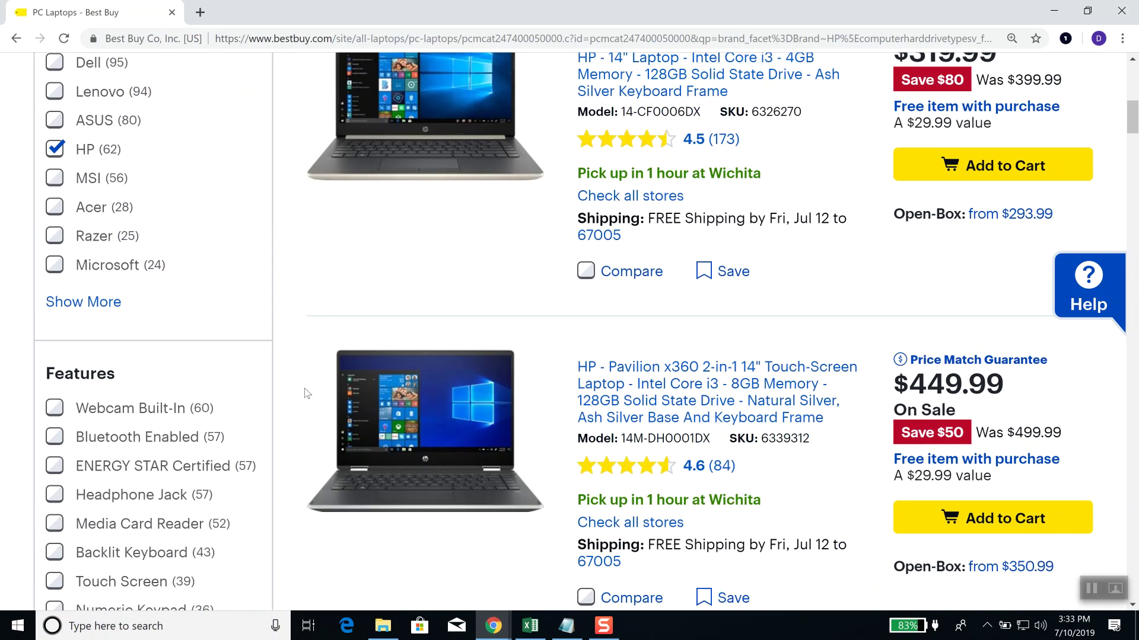
scroll(304, 391, "down", 10)
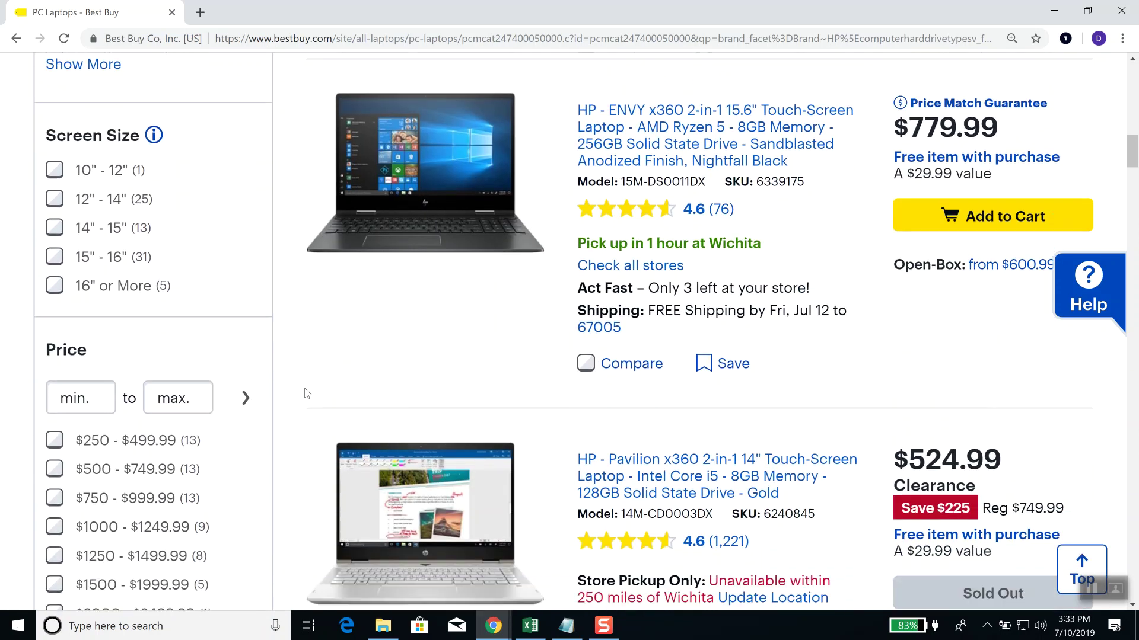
scroll(248, 414, "down", 7)
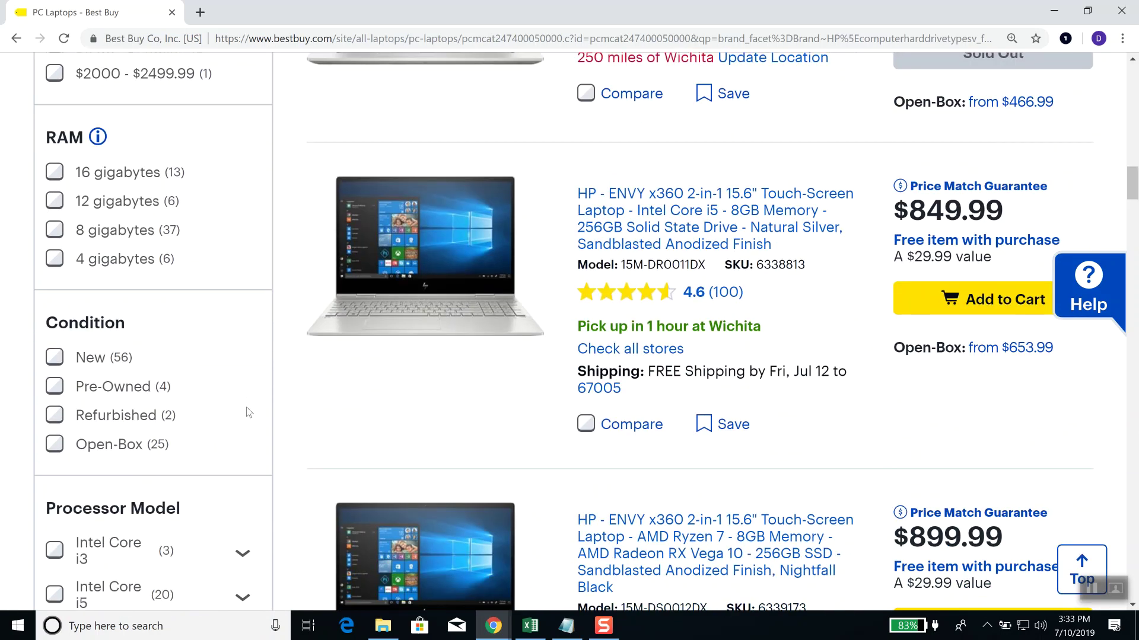
scroll(124, 404, "down", 2)
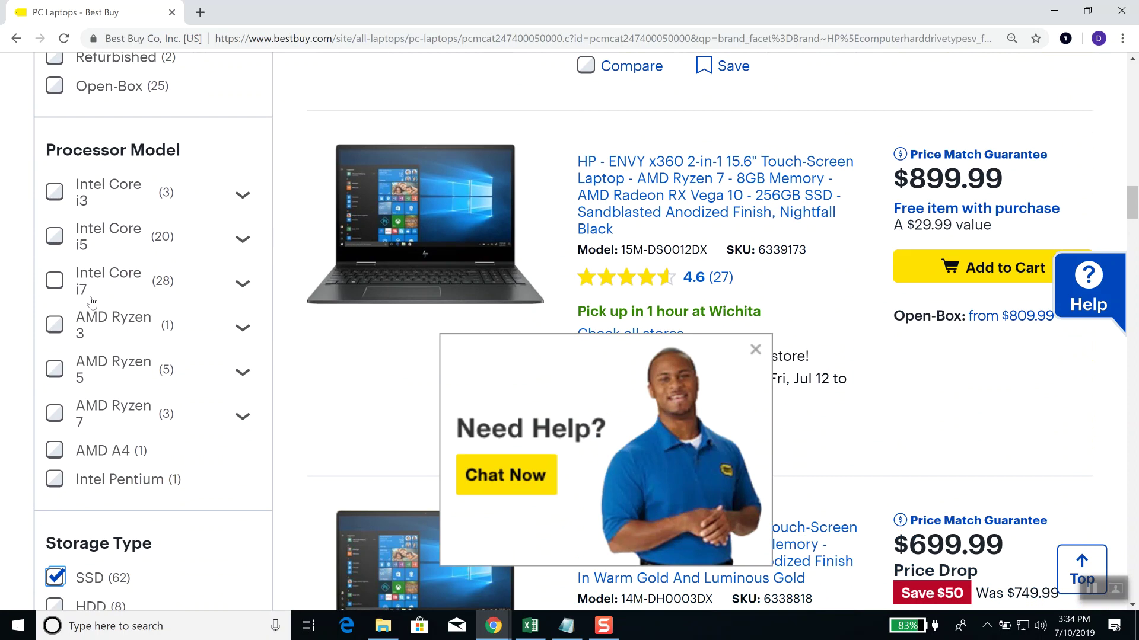
Step: Add the Intel Core i5 filter for 20 results, close the Need Help popup, and browse them
left_click(55, 237)
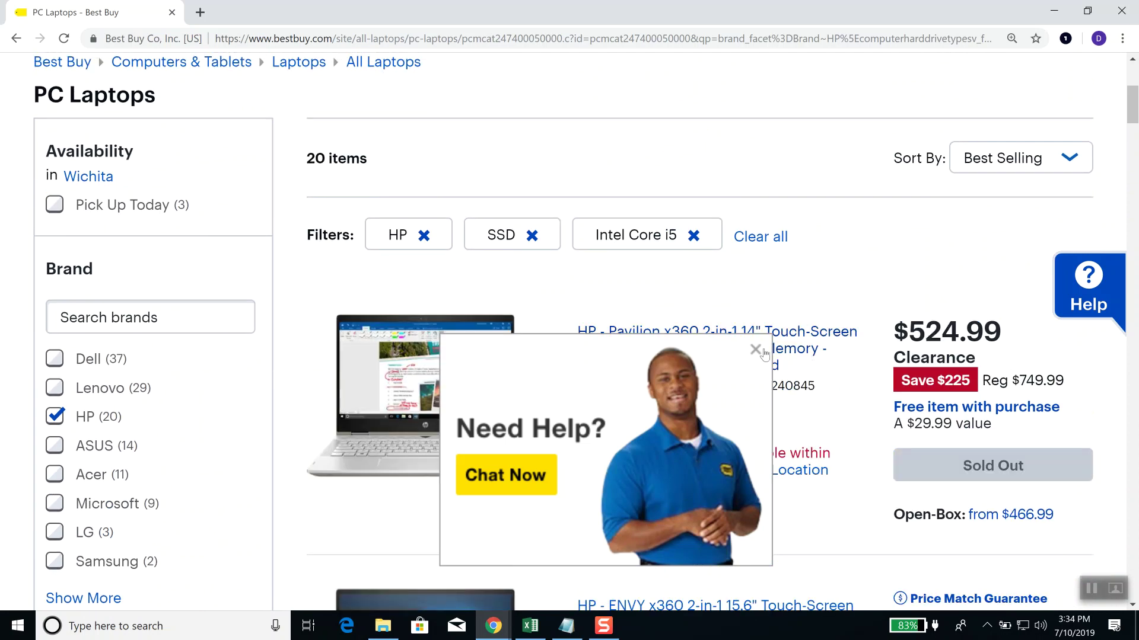
left_click(755, 350)
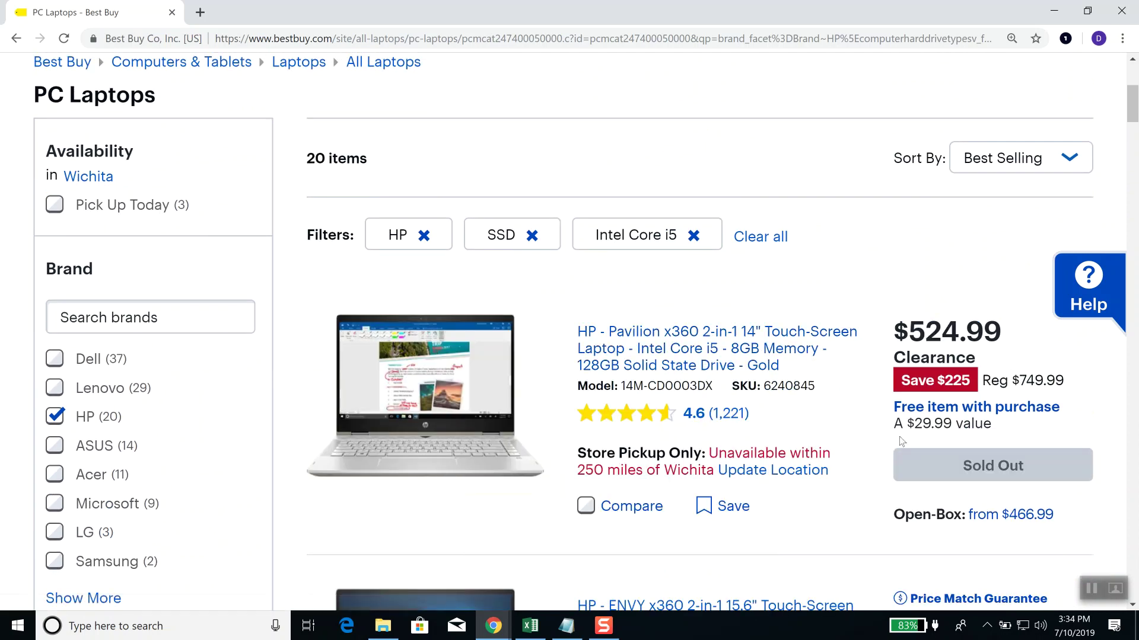
scroll(899, 437, "down", 1)
scroll(897, 416, "down", 1)
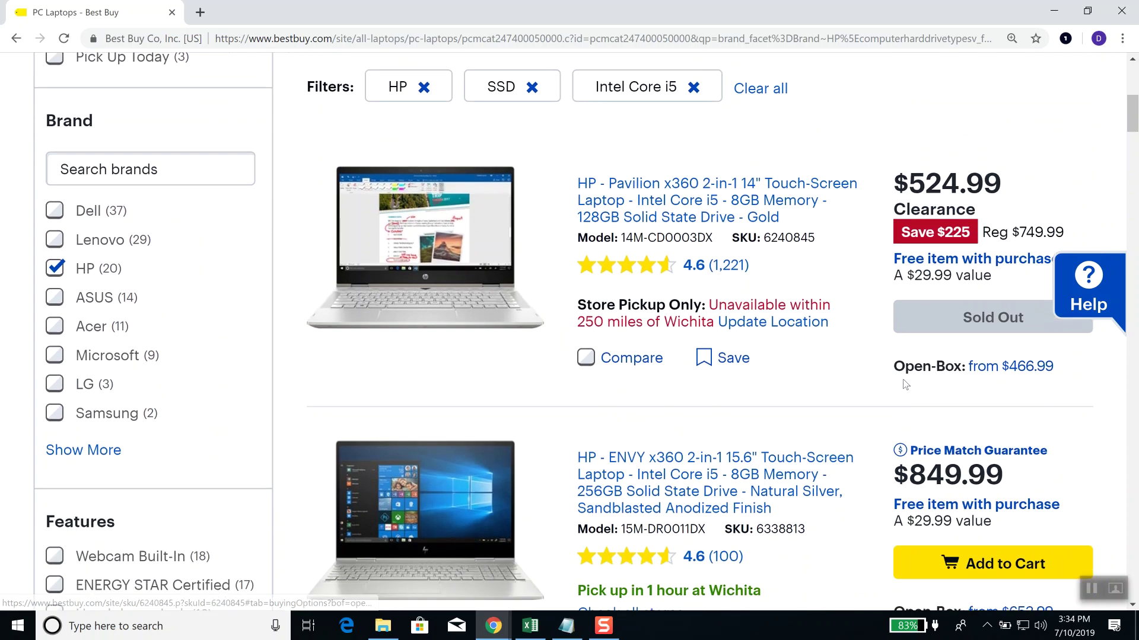
scroll(896, 342, "down", 3)
scroll(896, 342, "down", 3)
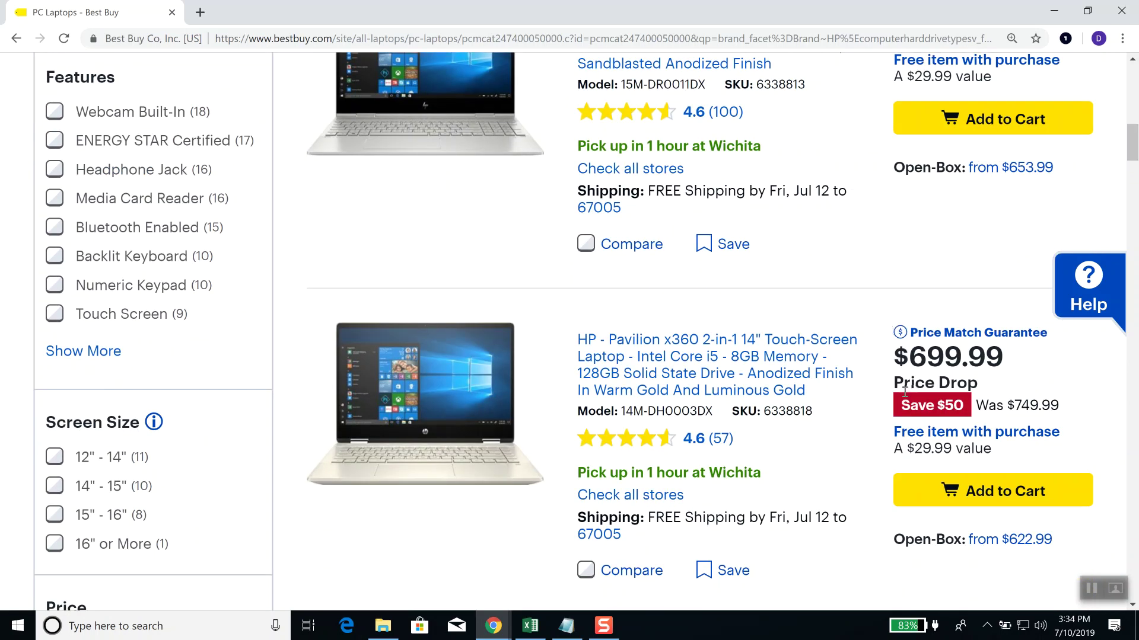
scroll(905, 392, "down", 7)
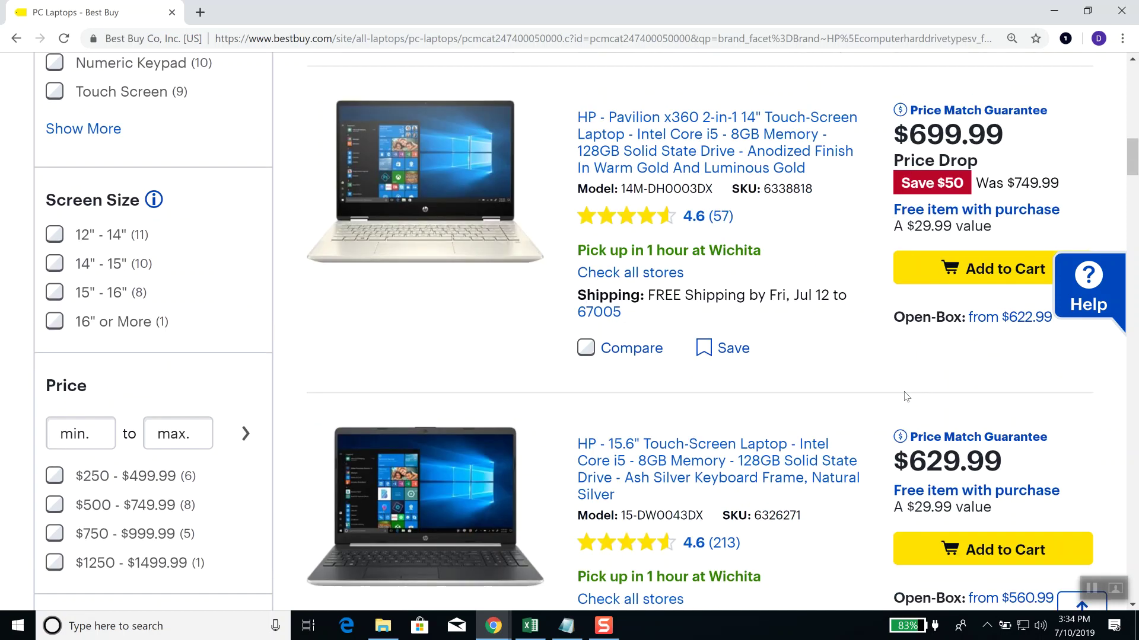
scroll(905, 396, "down", 5)
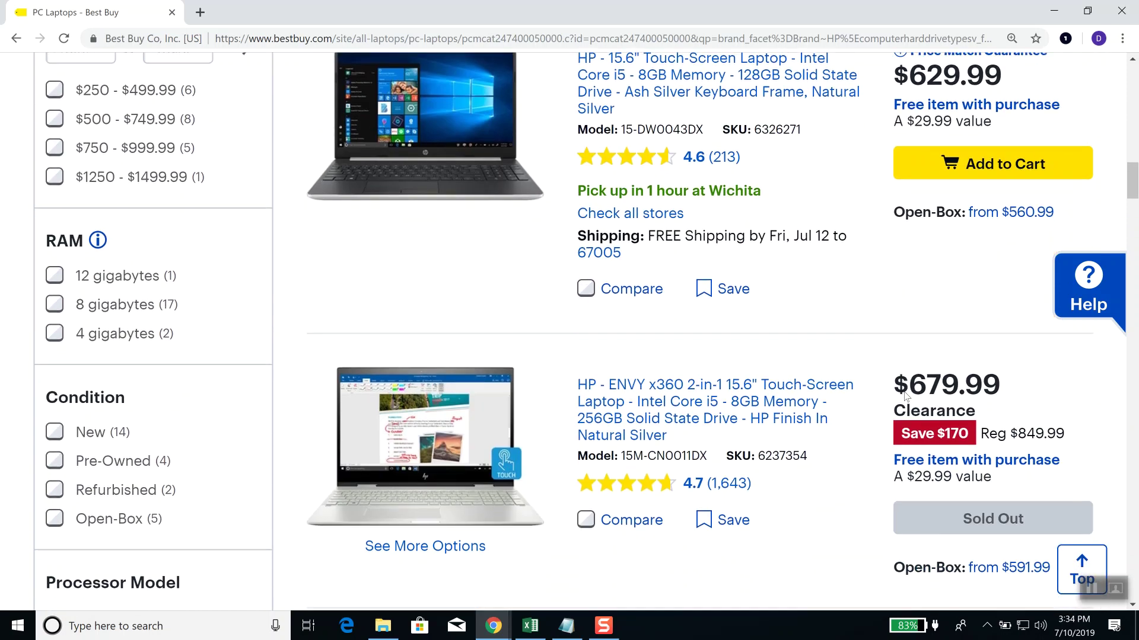
scroll(905, 397, "down", 5)
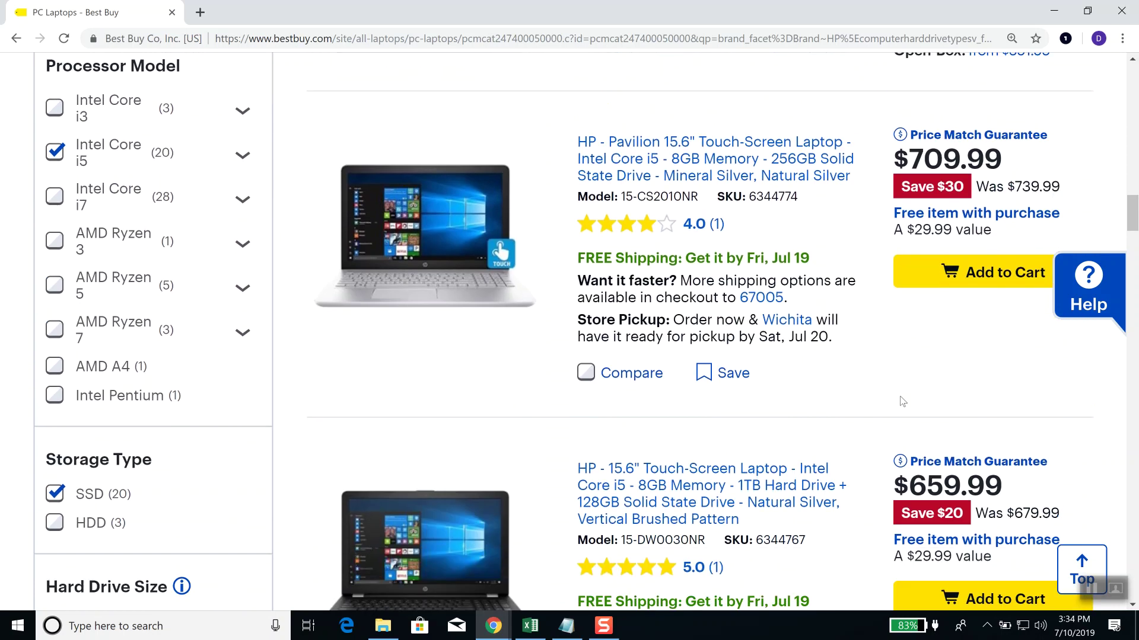
Step: Remove the SSD filter and sort the 27 laptops by Price Low to High
left_click(56, 365)
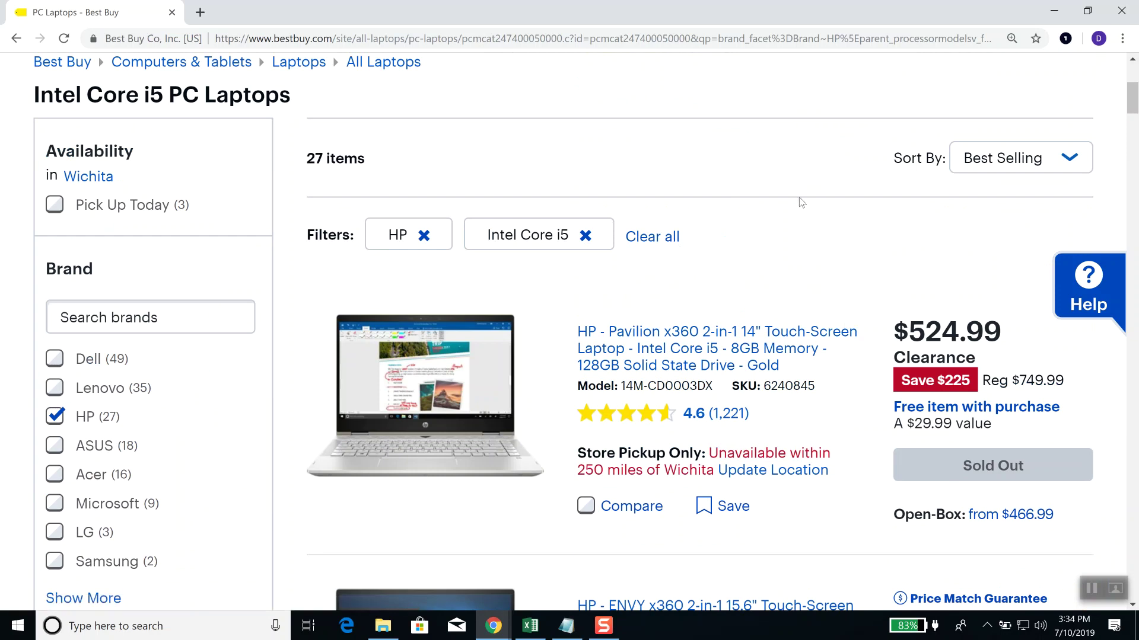
left_click(1070, 159)
left_click(1049, 202)
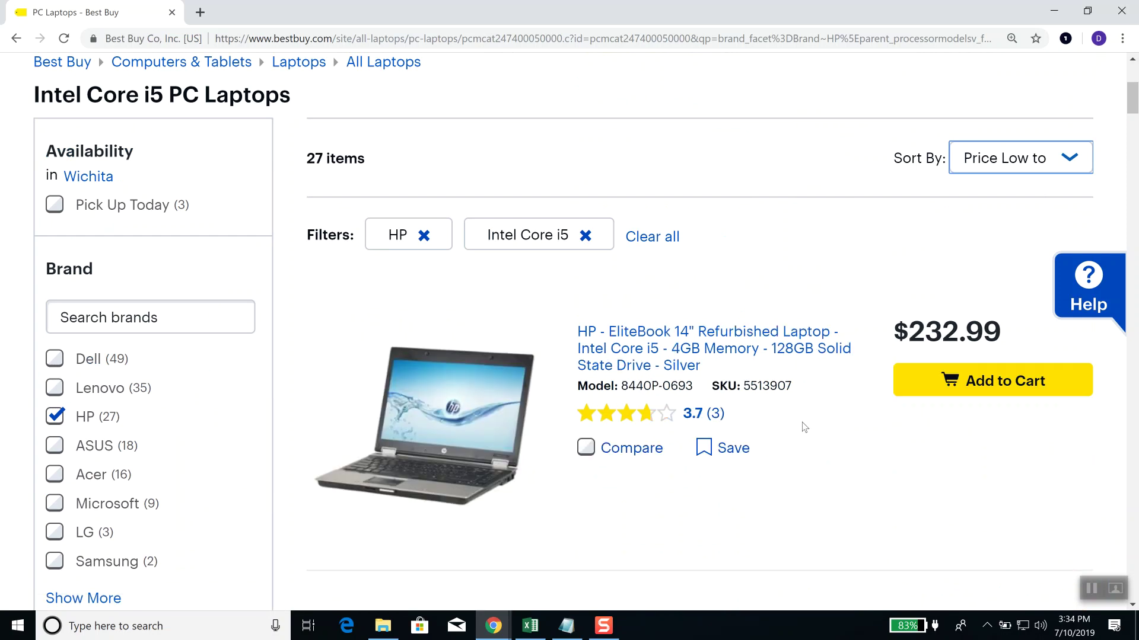
scroll(795, 415, "down", 1)
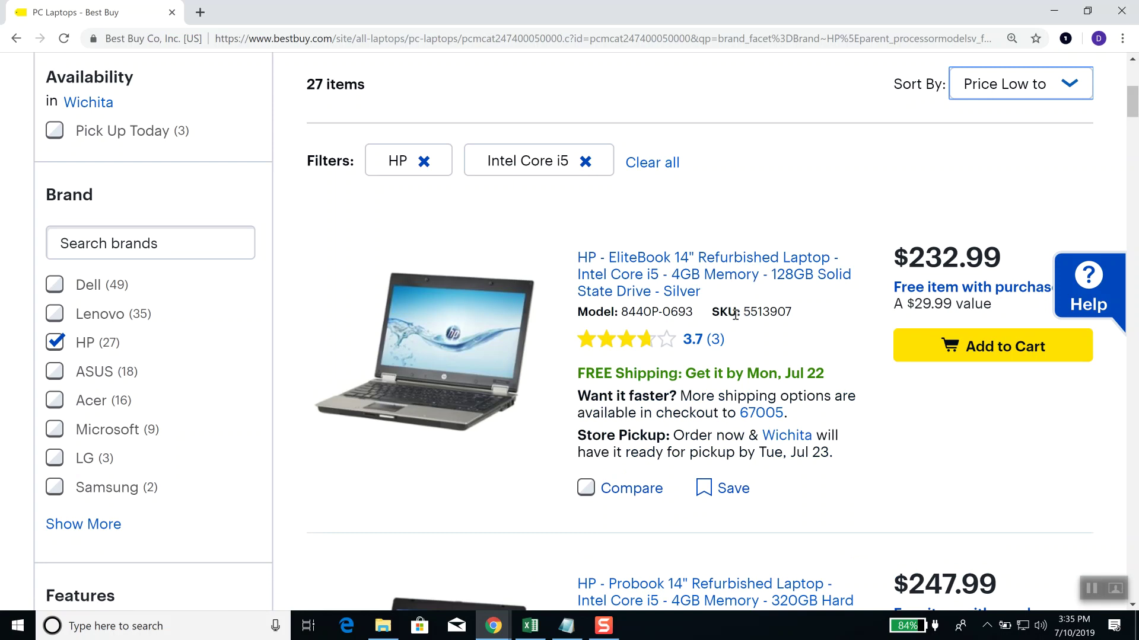
scroll(765, 341, "down", 7)
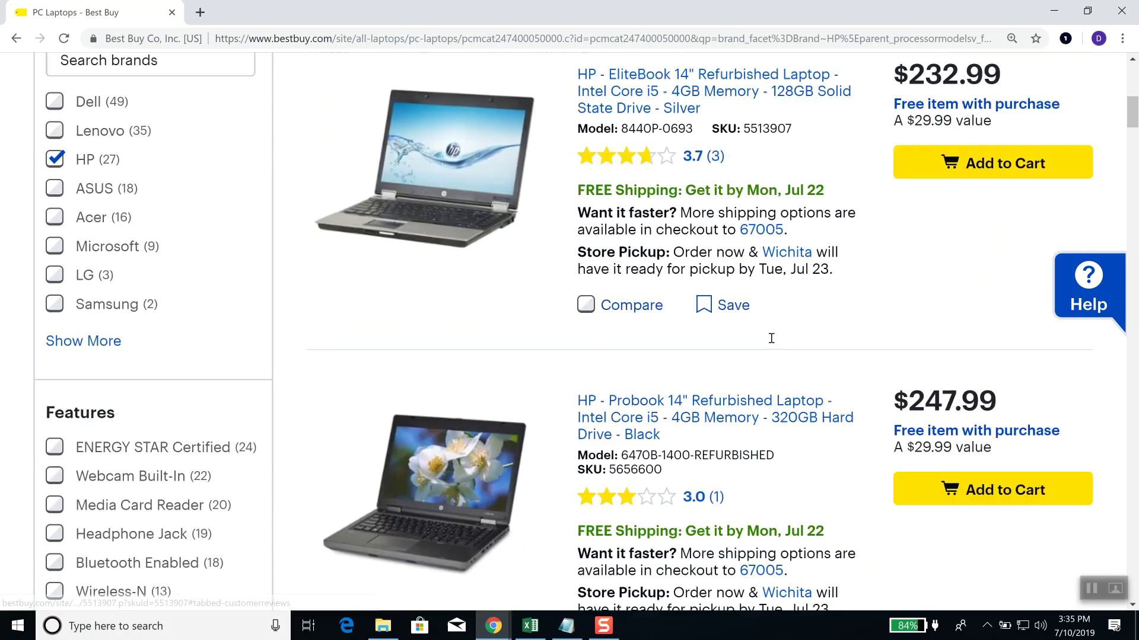
scroll(771, 340, "down", 7)
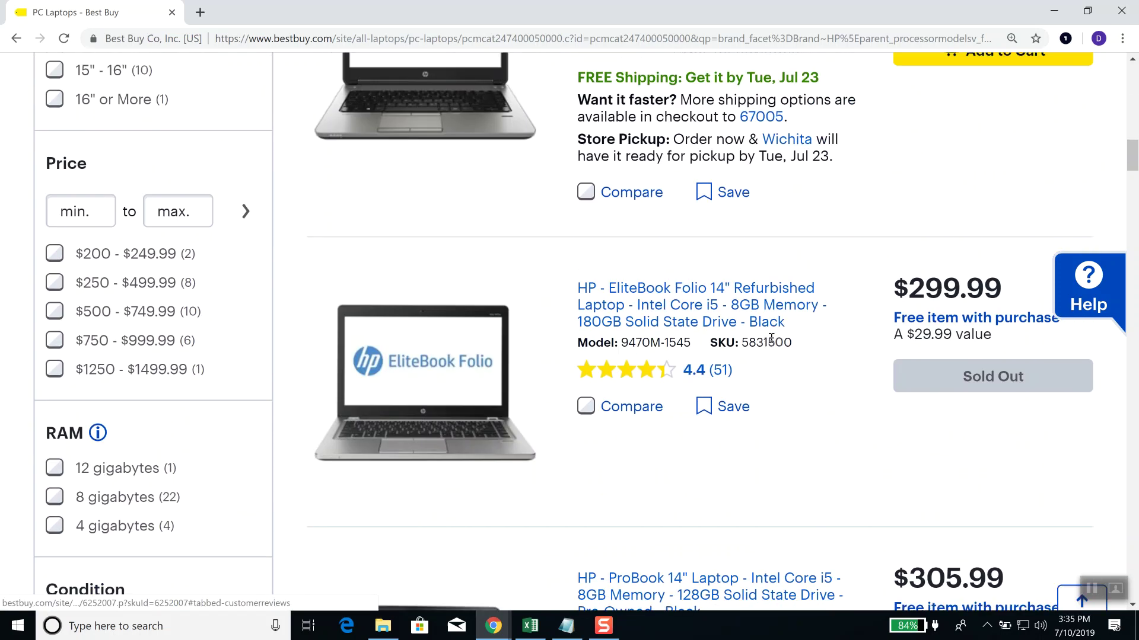
scroll(771, 343, "up", 1)
scroll(770, 343, "up", 3)
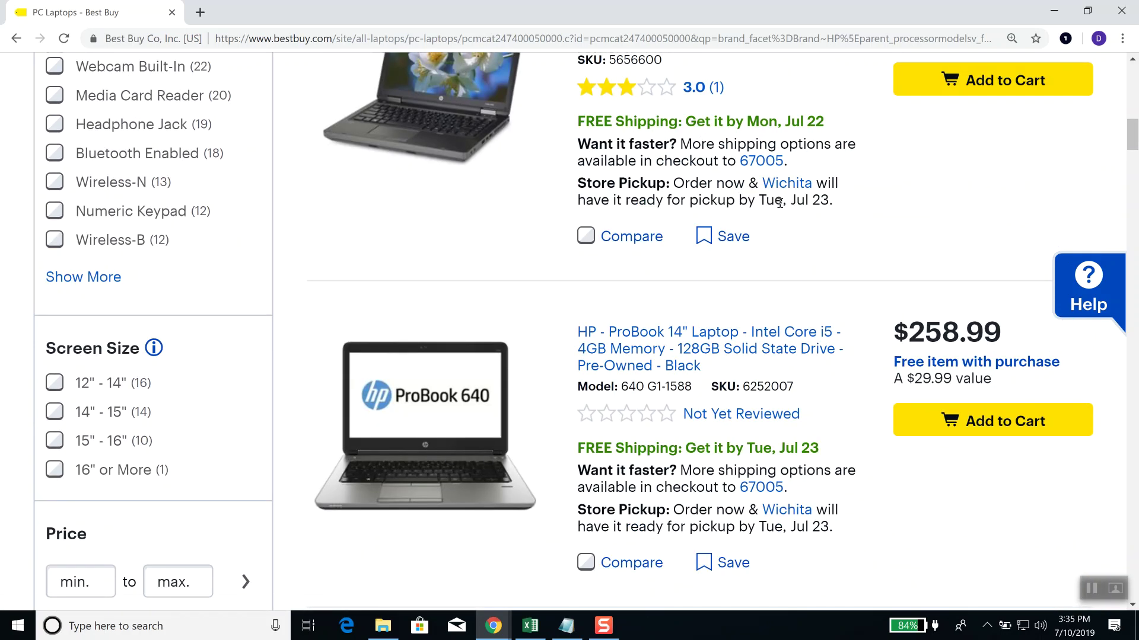
scroll(795, 223, "down", 4)
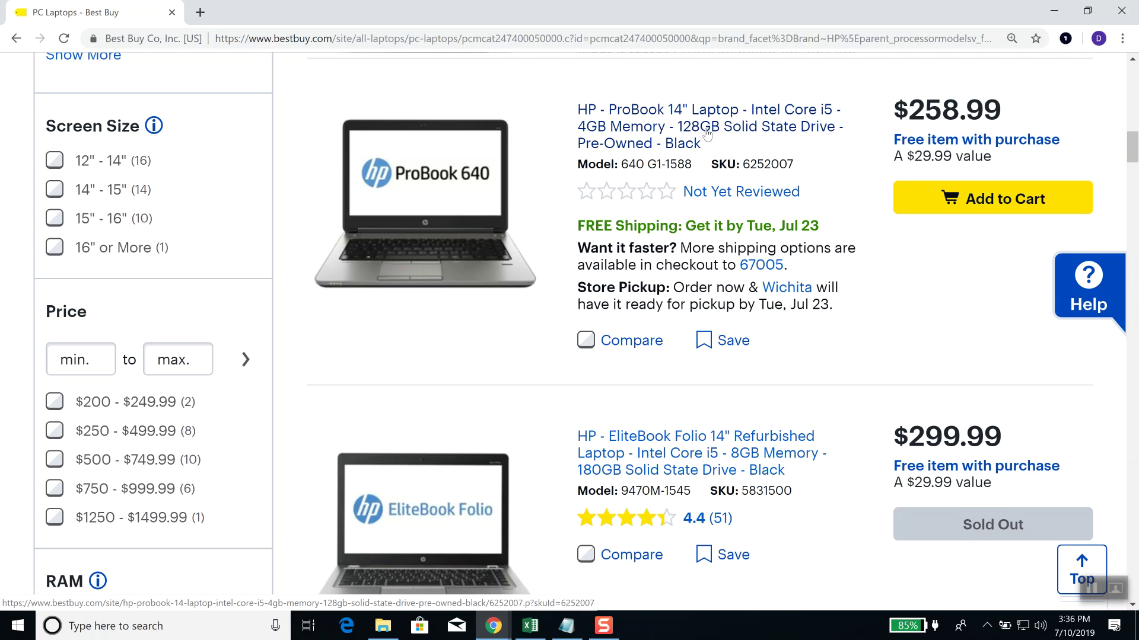
scroll(703, 246, "down", 1)
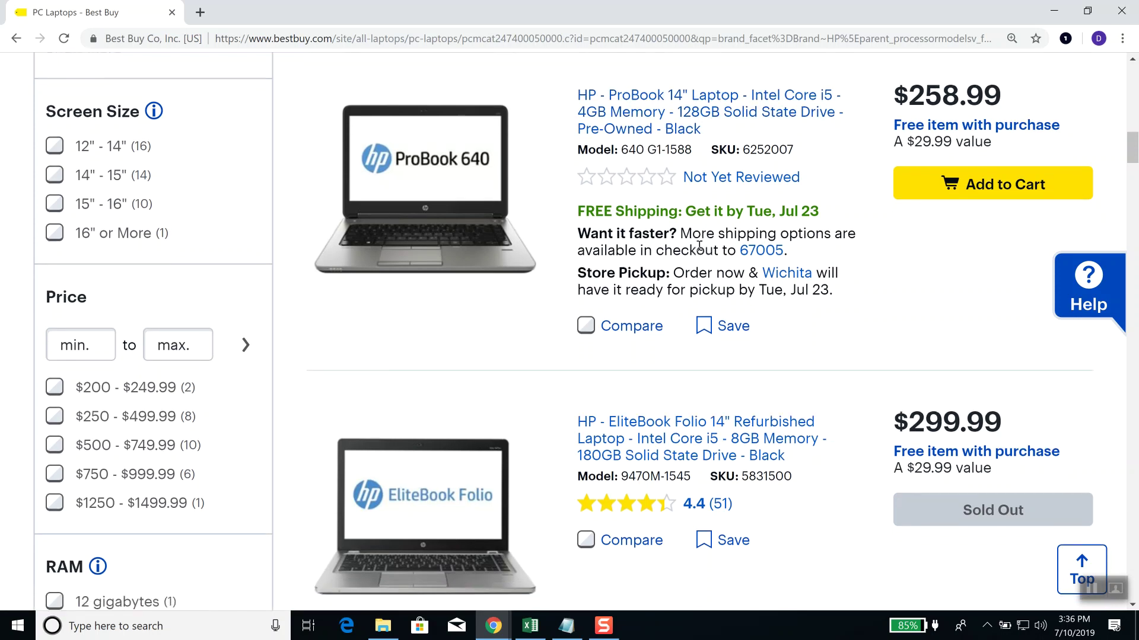
scroll(716, 270, "down", 2)
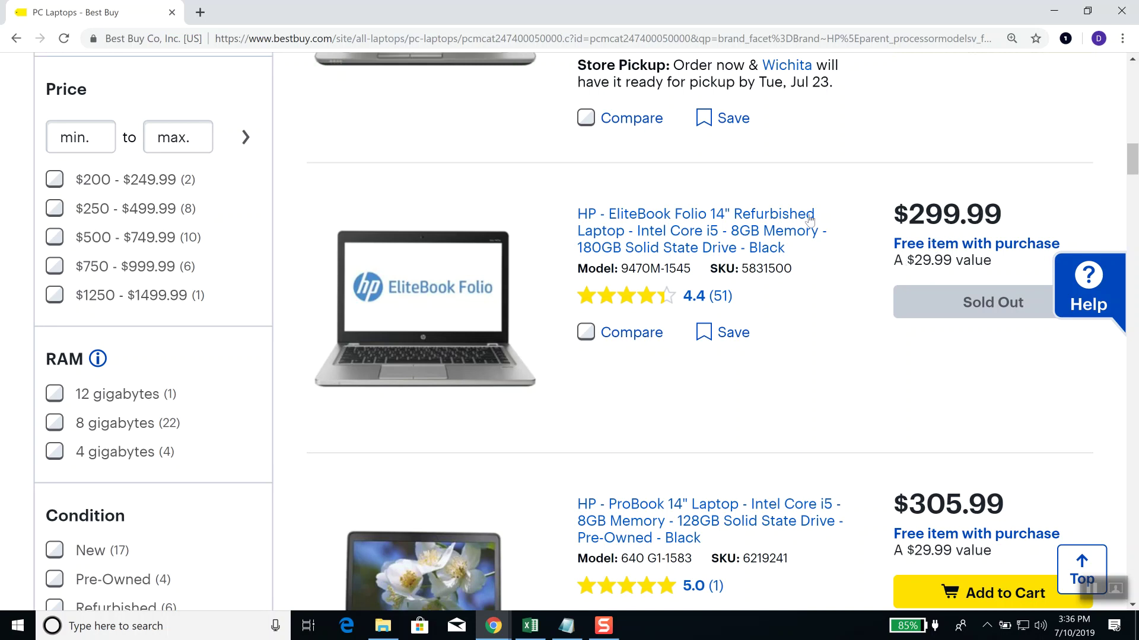
scroll(778, 333, "down", 3)
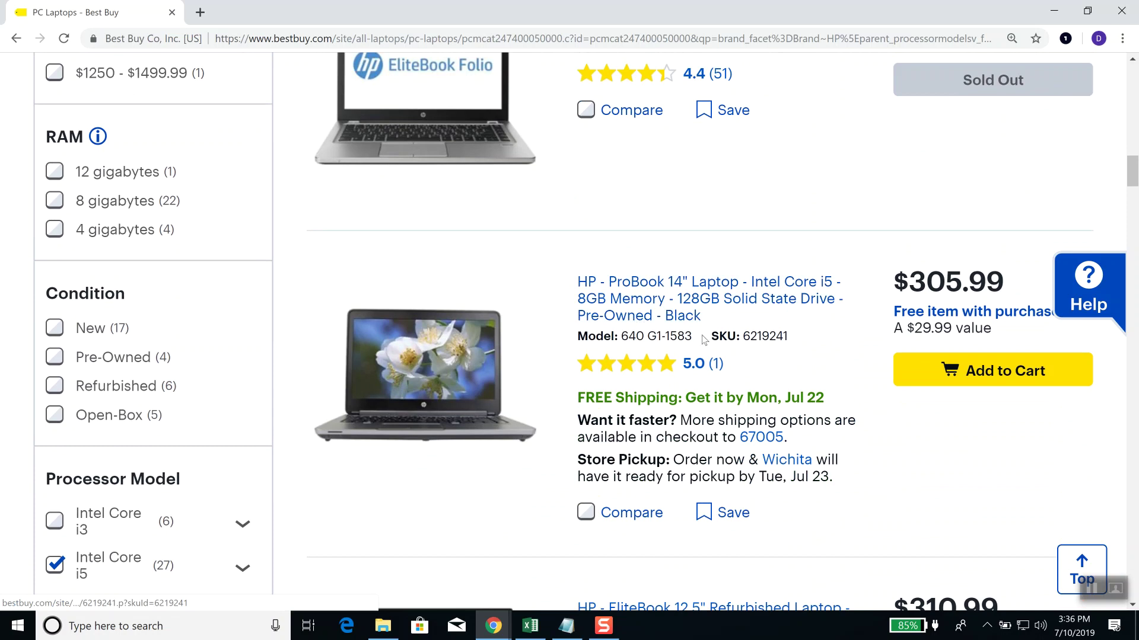
scroll(703, 335, "down", 2)
scroll(705, 344, "down", 2)
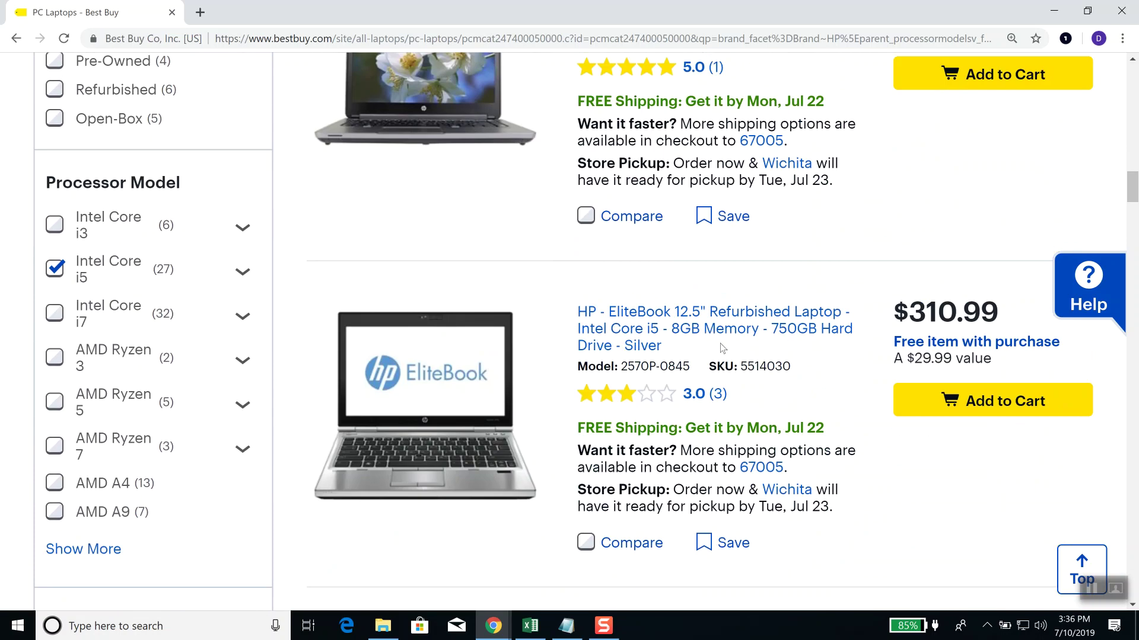
scroll(721, 345, "up", 1)
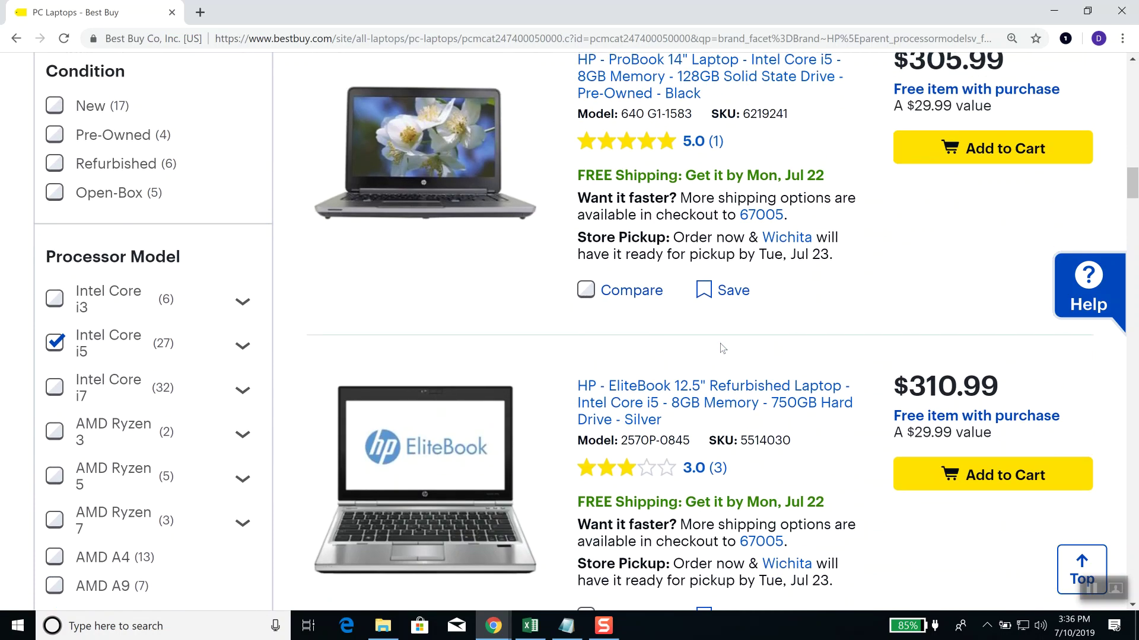
scroll(720, 347, "up", 1)
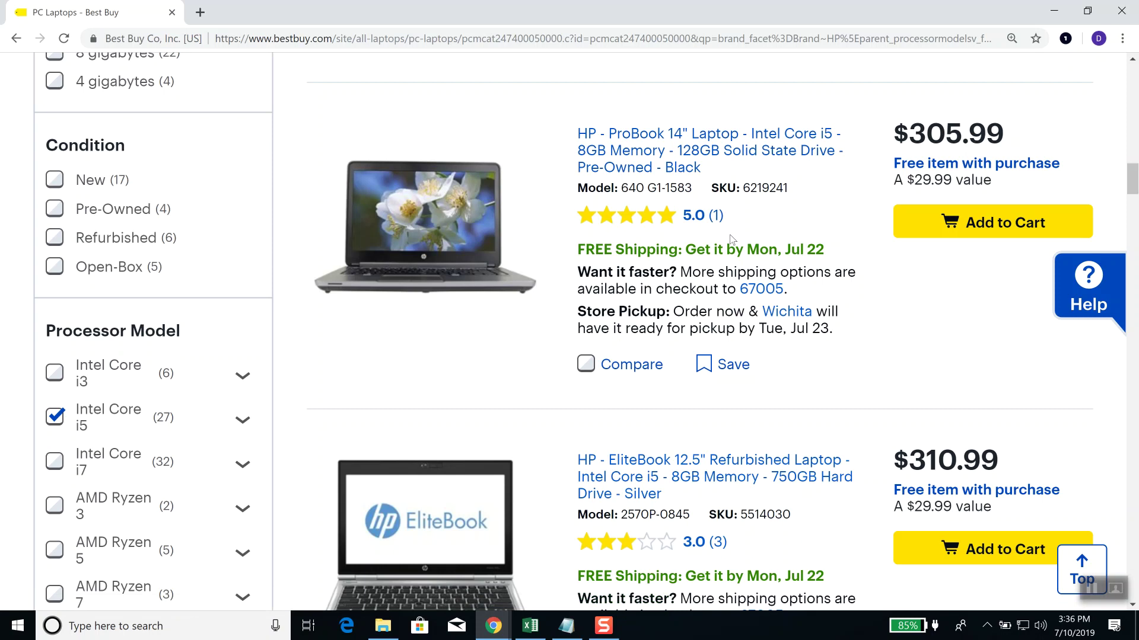
scroll(801, 272, "down", 2)
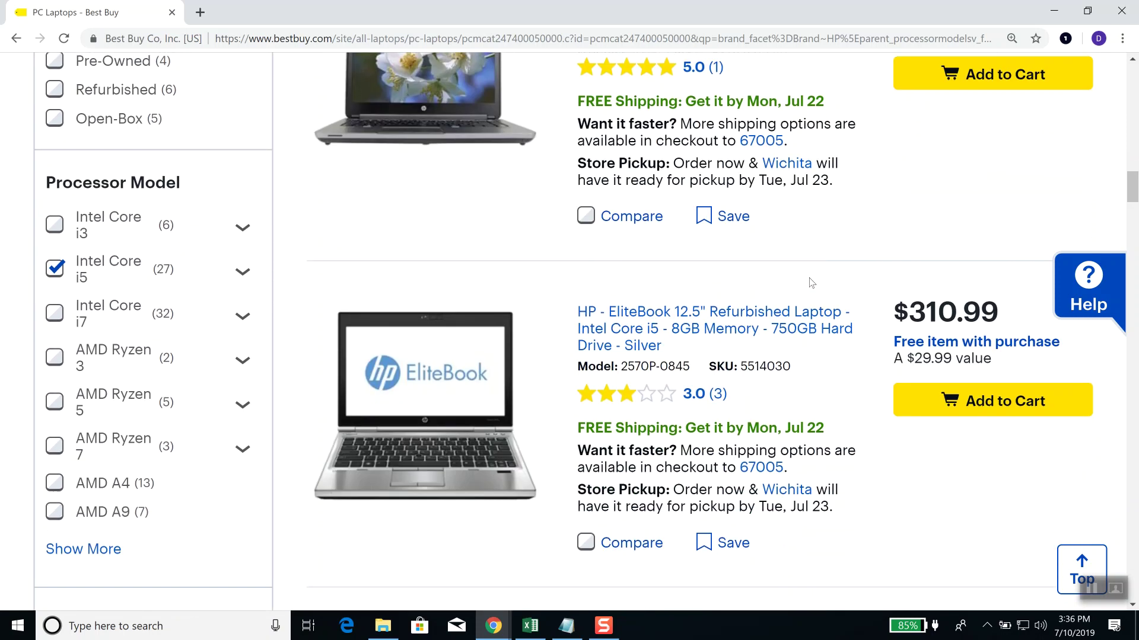
scroll(811, 282, "down", 4)
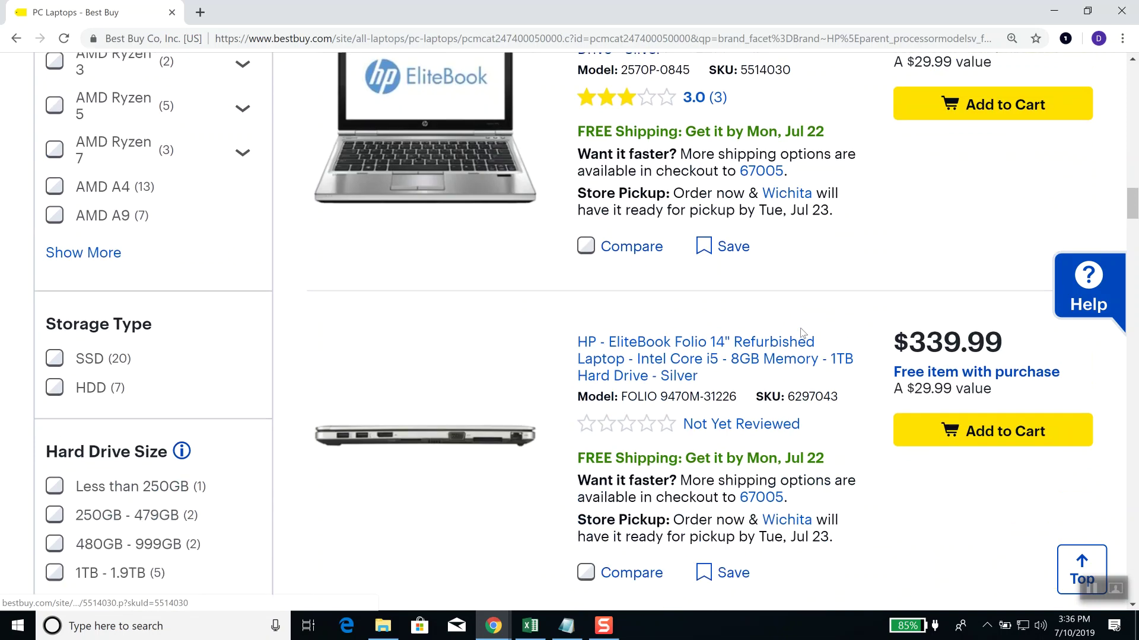
scroll(802, 332, "down", 3)
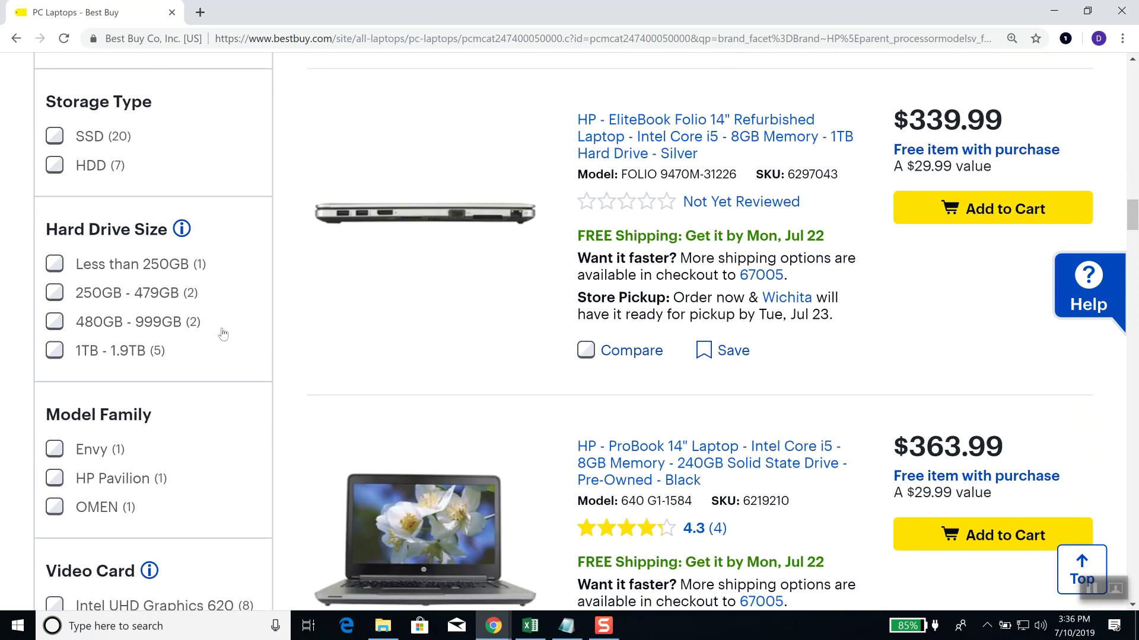
scroll(586, 339, "up", 10)
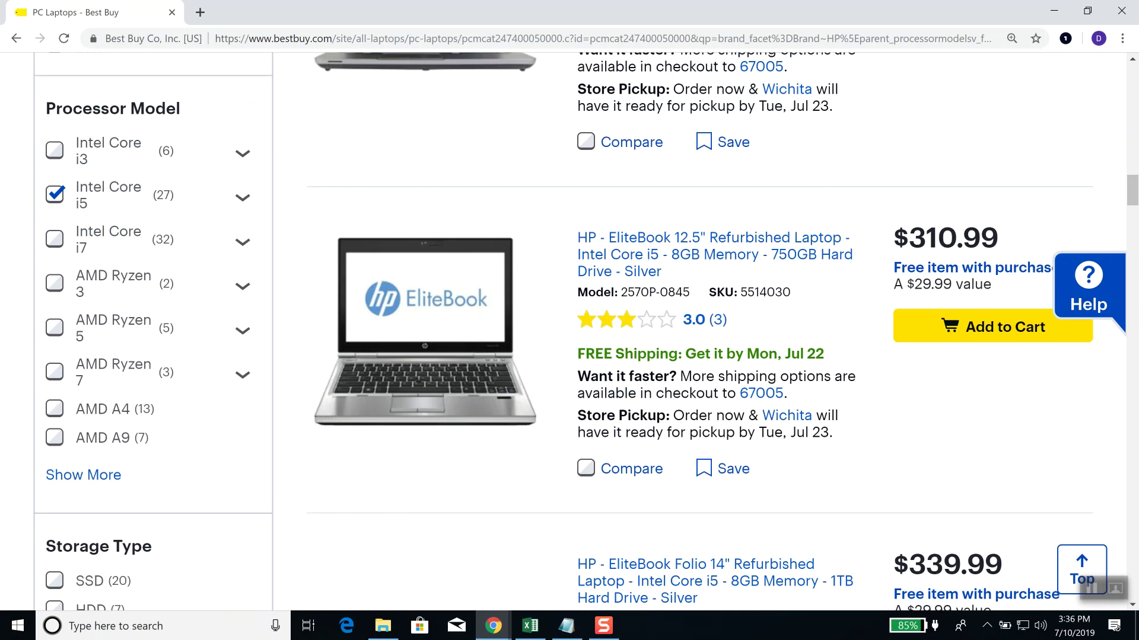
Step: Tick the New condition filter, cutting the listings to 17 laptops
left_click(98, 331)
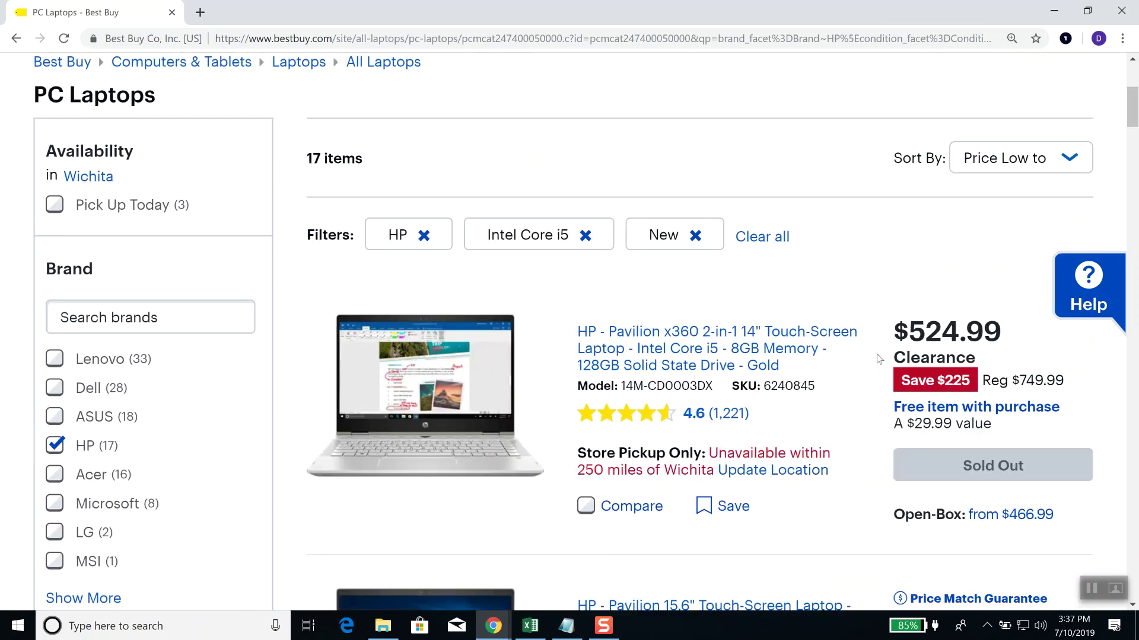
scroll(877, 354, "down", 3)
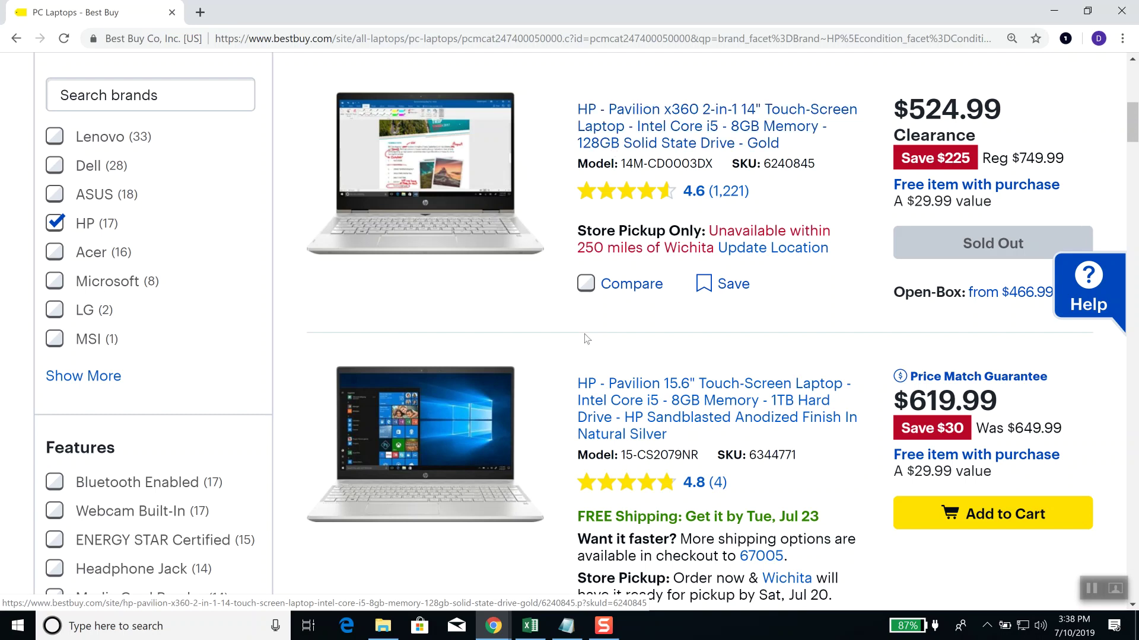
left_click(384, 627)
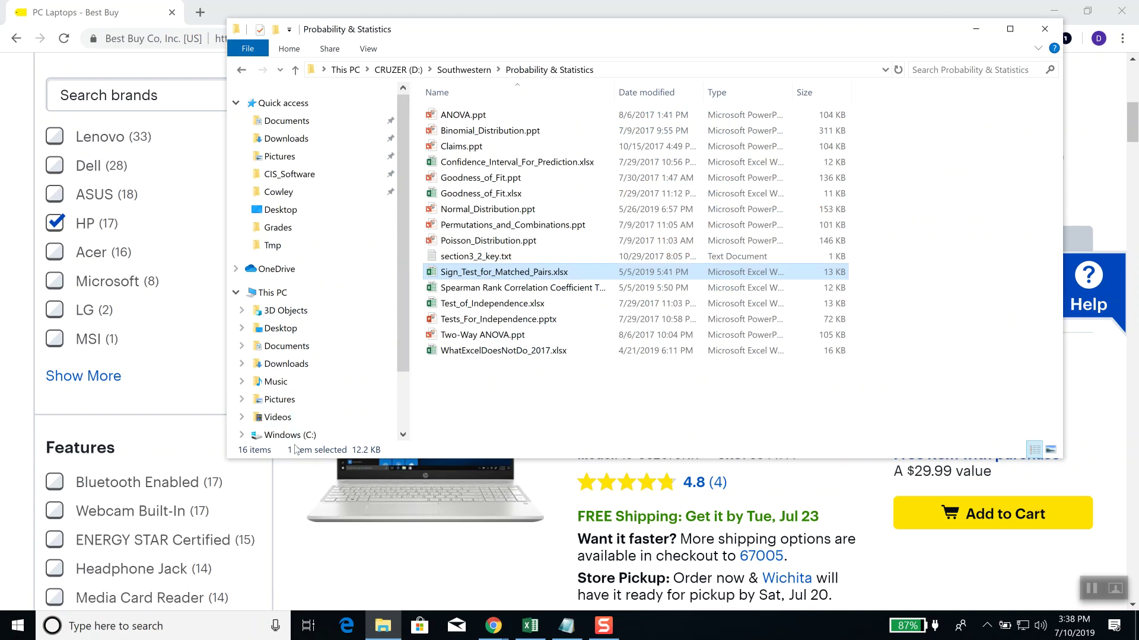
scroll(309, 422, "down", 2)
left_click(288, 418)
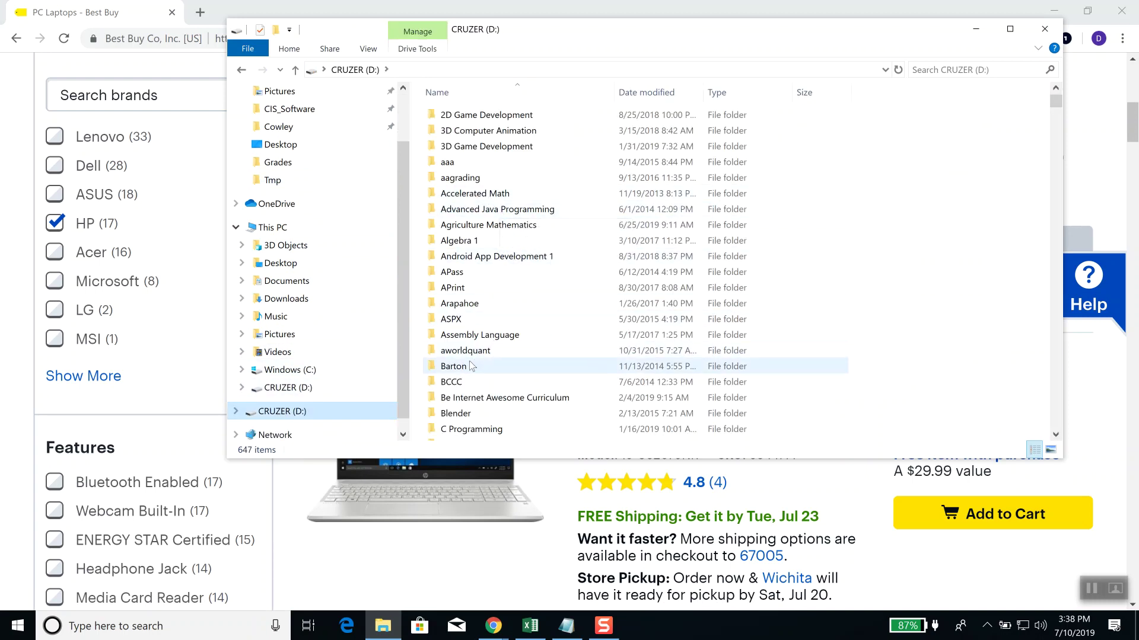
double_click(469, 366)
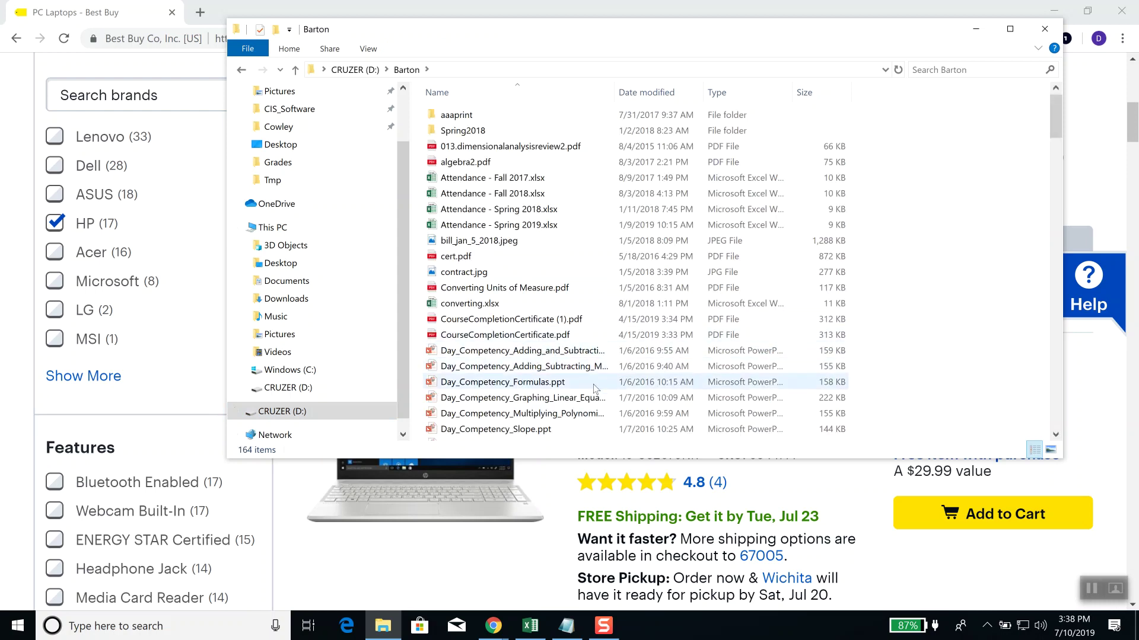
scroll(582, 391, "down", 10)
scroll(581, 394, "down", 2)
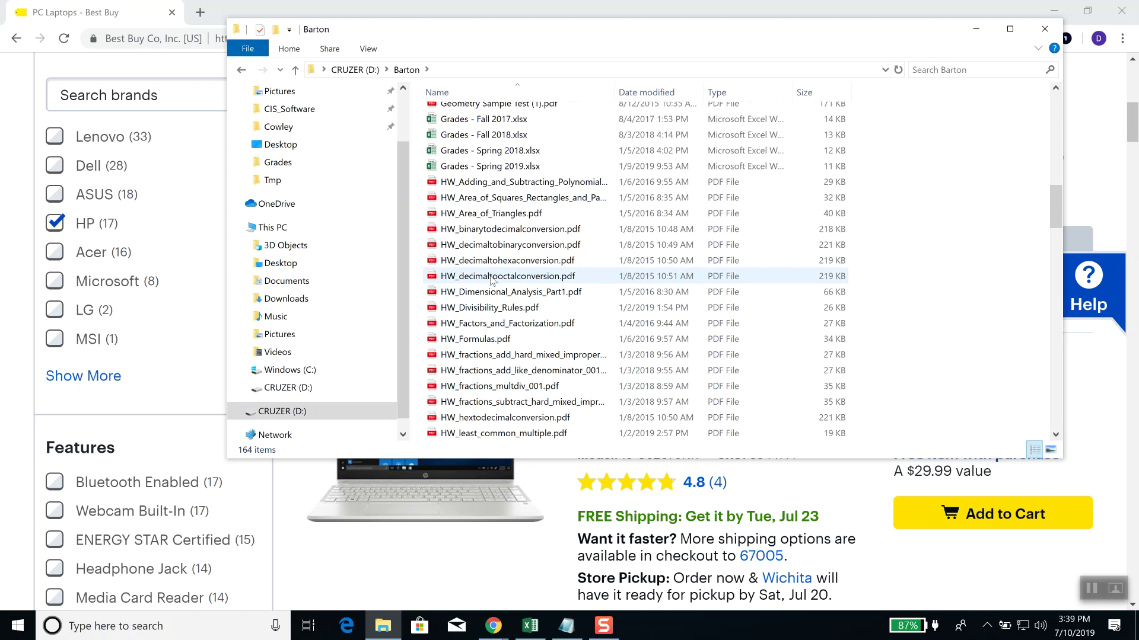
left_click(491, 278)
double_click(490, 277)
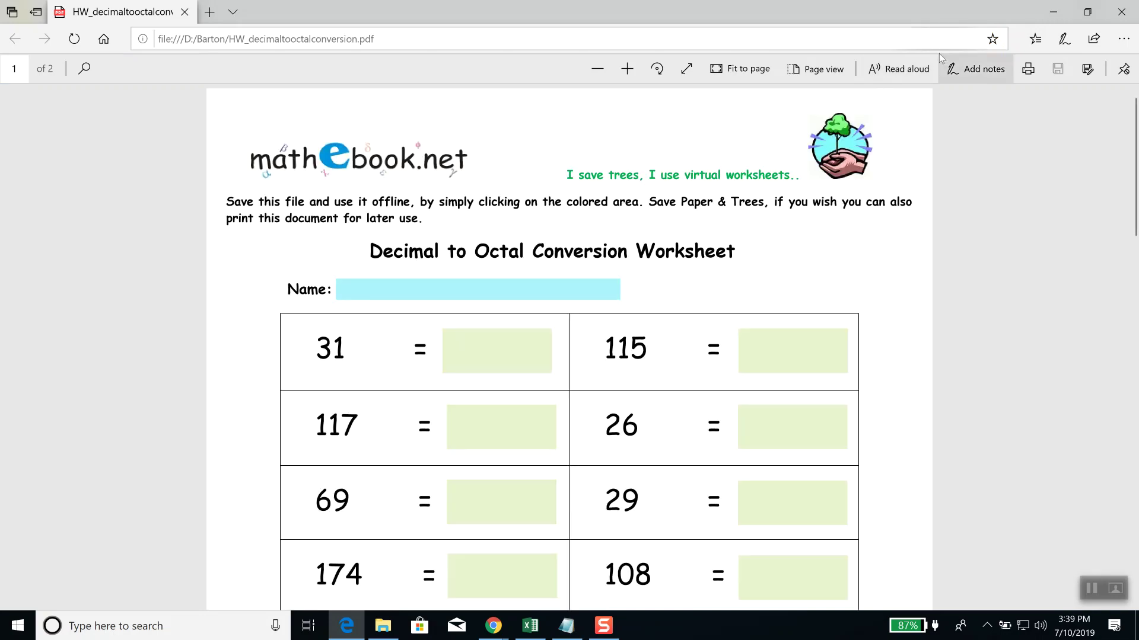
left_click(1130, 15)
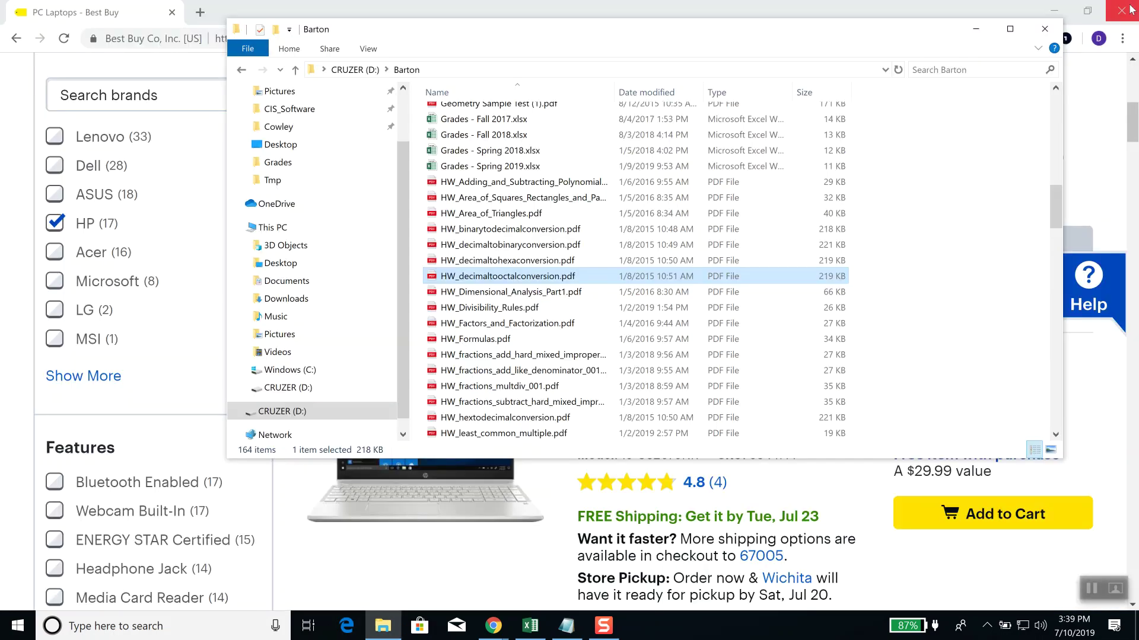
left_click(1050, 33)
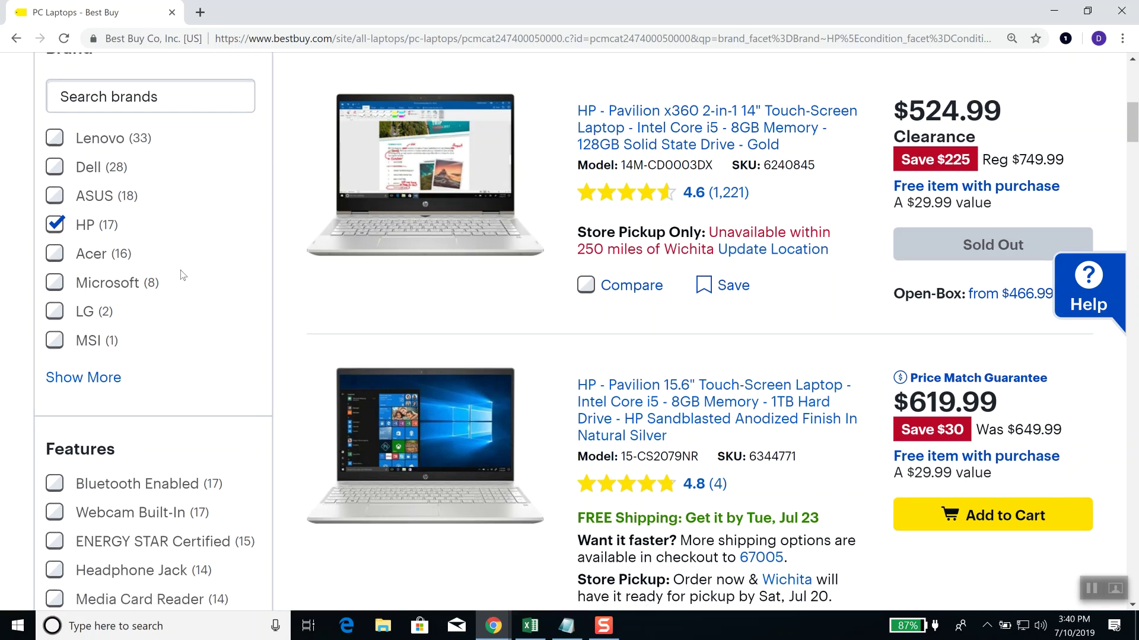
scroll(183, 274, "up", 3)
scroll(183, 274, "down", 4)
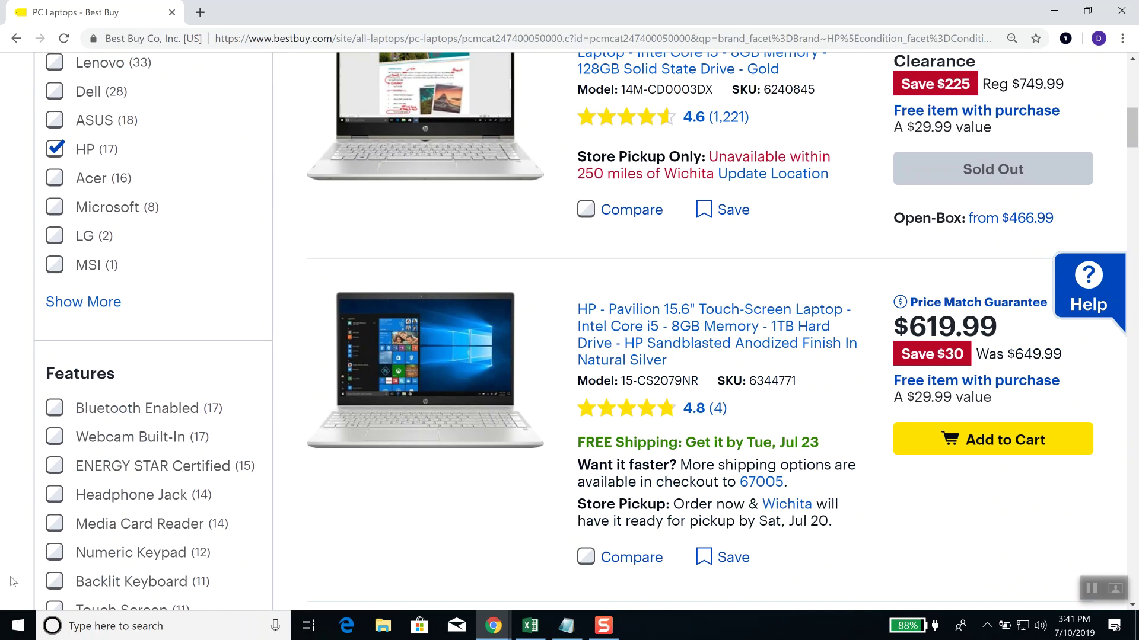
Step: Tick the 16" or More screen size filter, leaving the $929.99 HP 17.3" Gaming Laptop
scroll(199, 491, "down", 9)
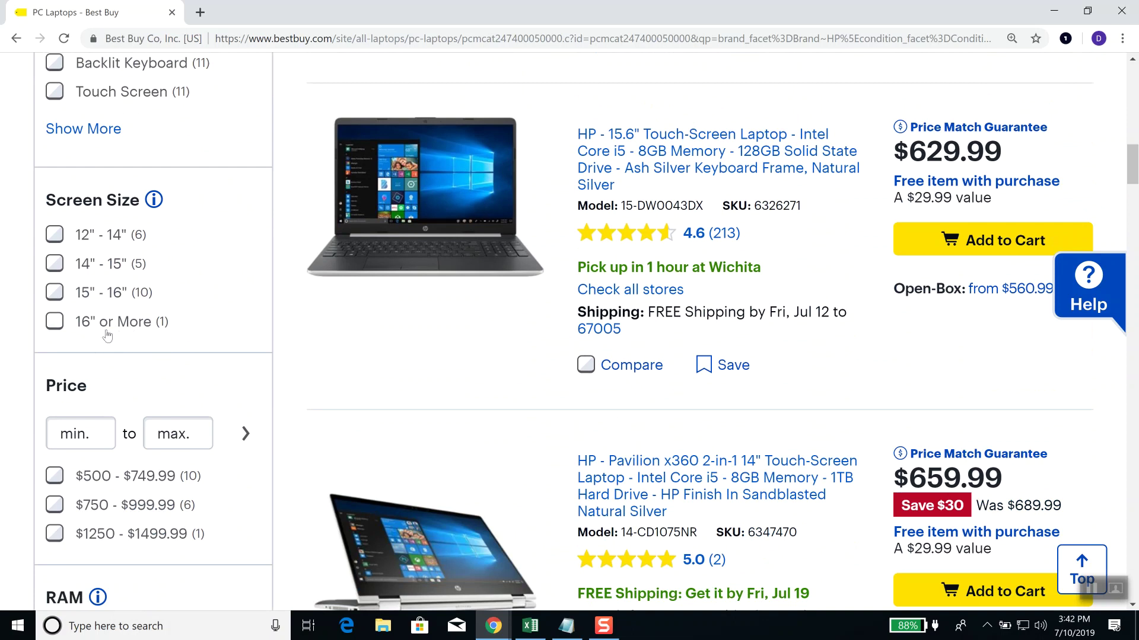
left_click(58, 328)
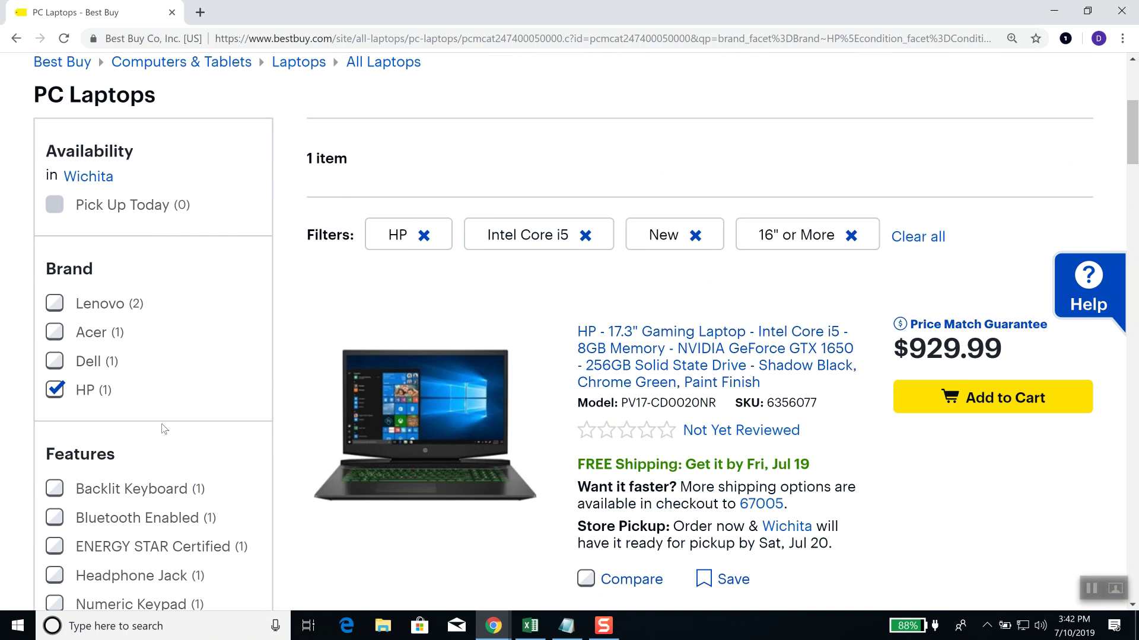
scroll(150, 424, "down", 4)
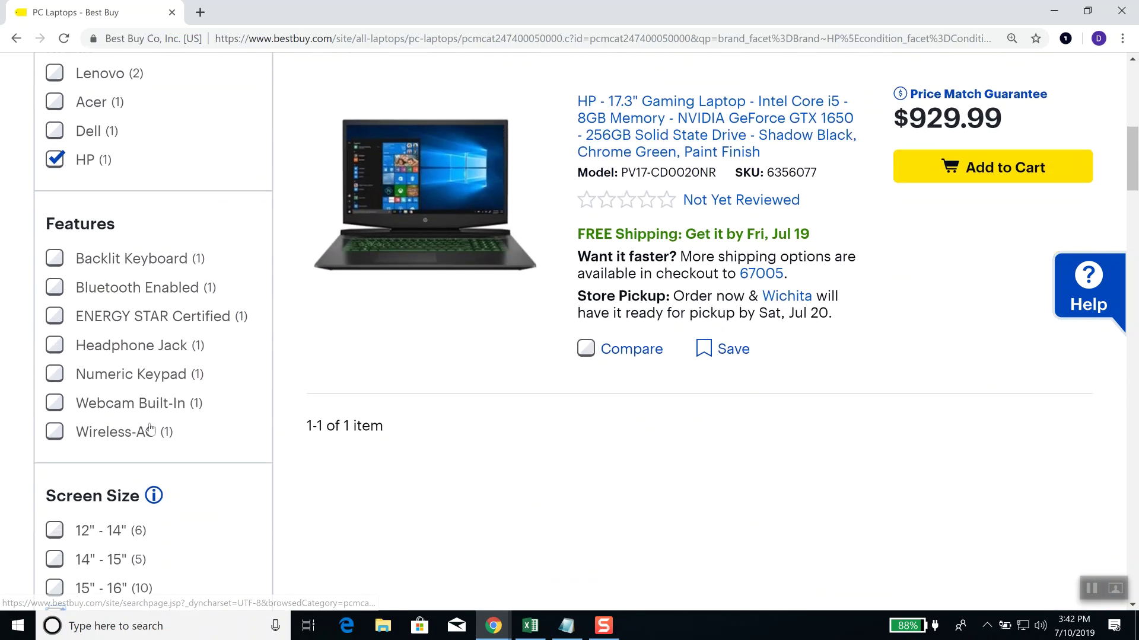
scroll(151, 429, "down", 1)
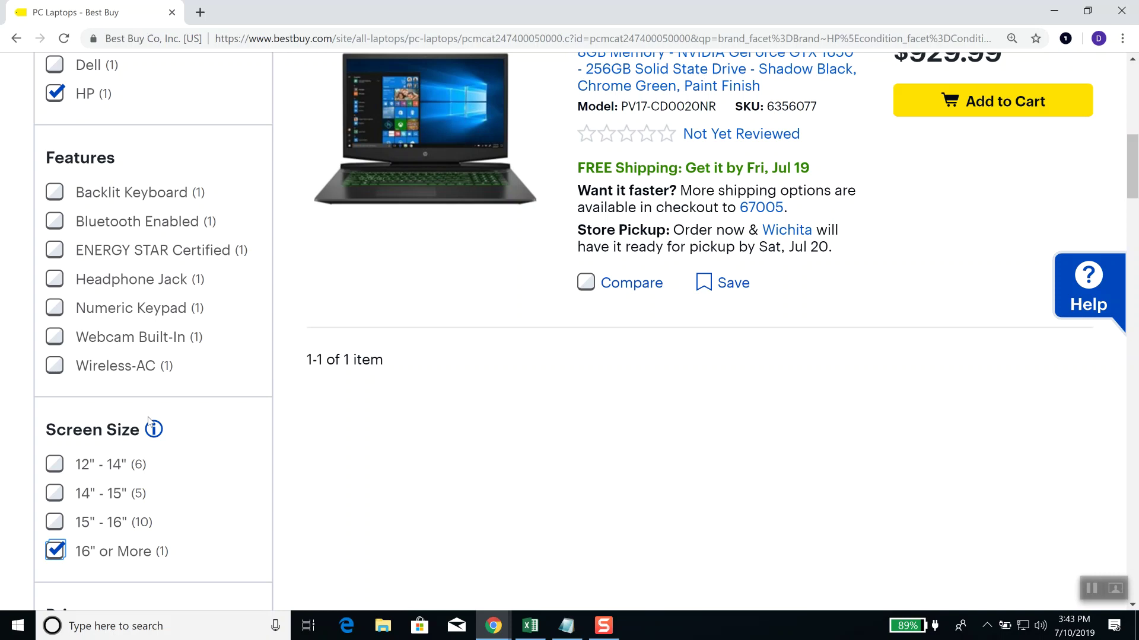
scroll(114, 421, "down", 6)
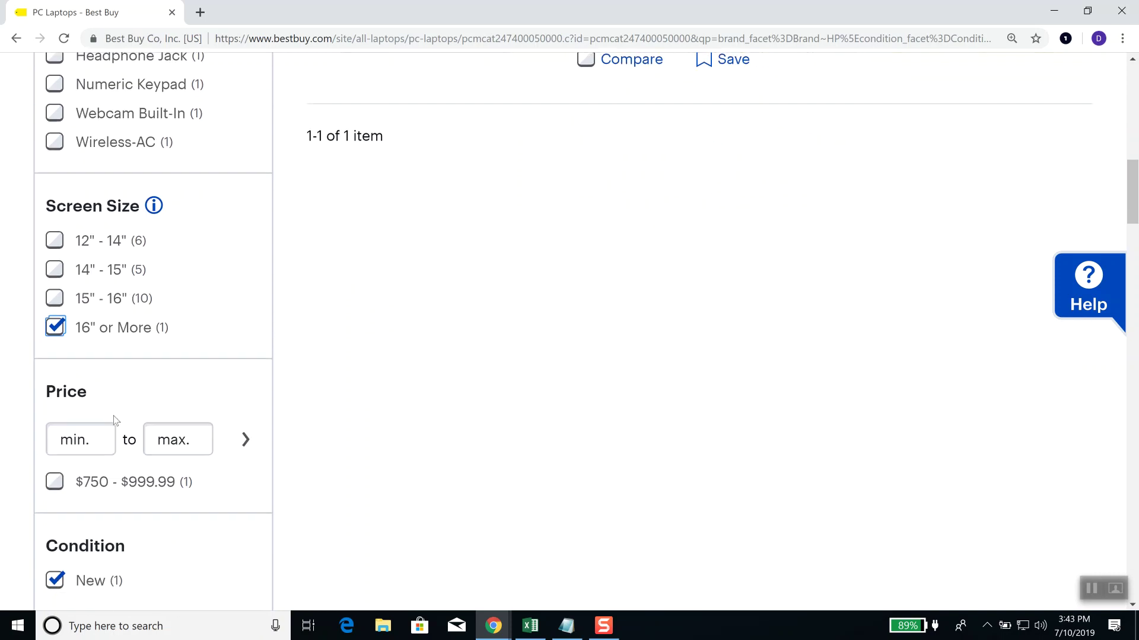
scroll(114, 421, "down", 9)
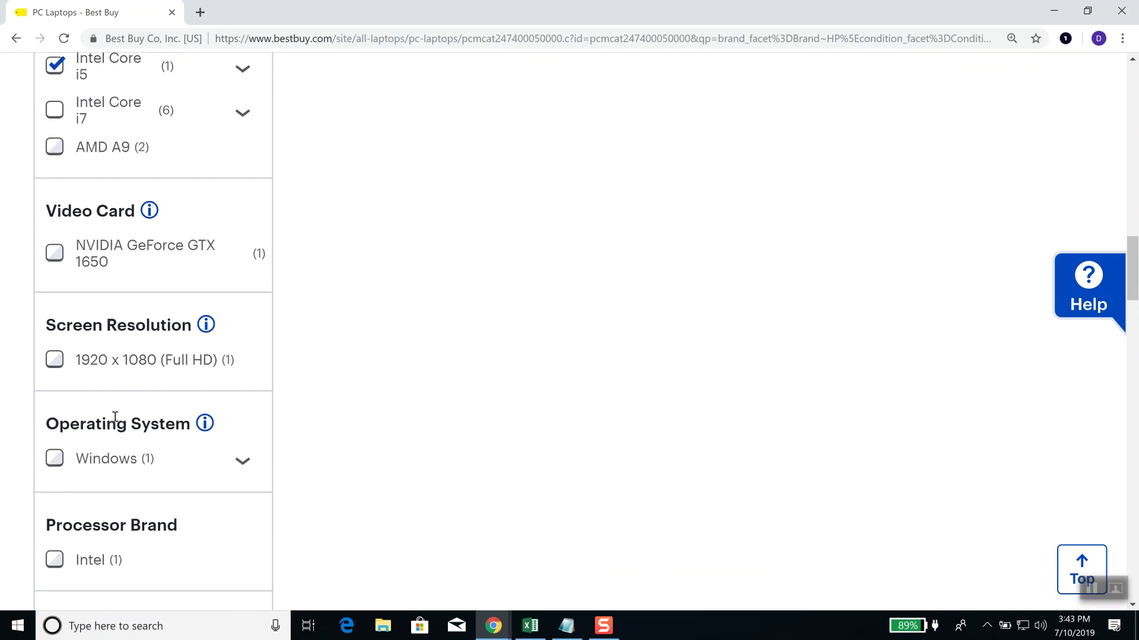
scroll(140, 446, "down", 3)
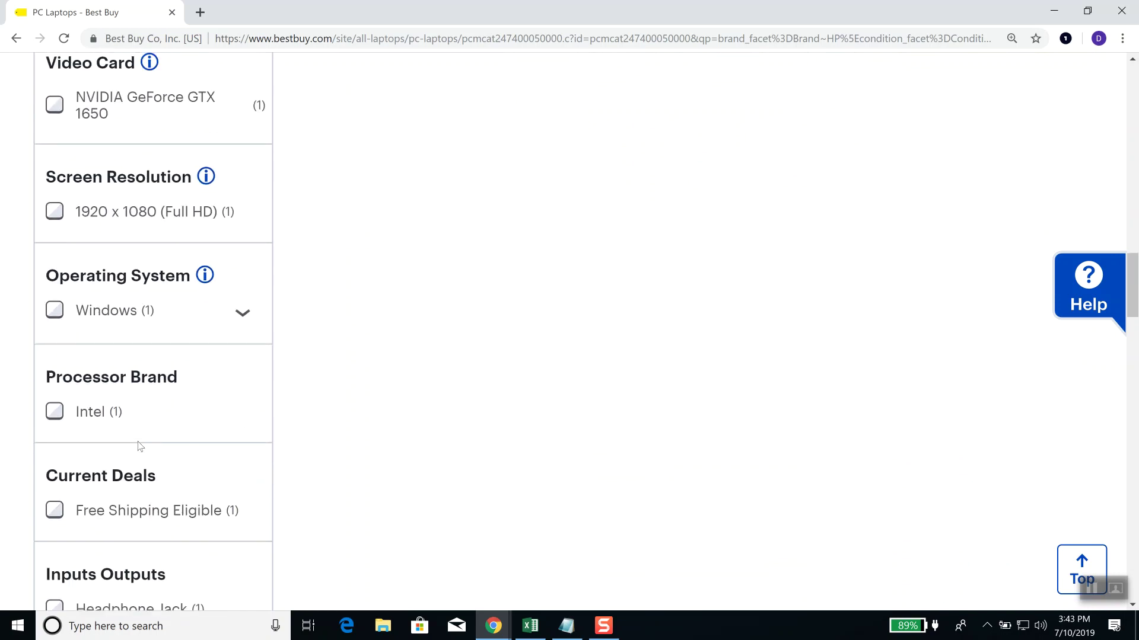
scroll(140, 446, "down", 5)
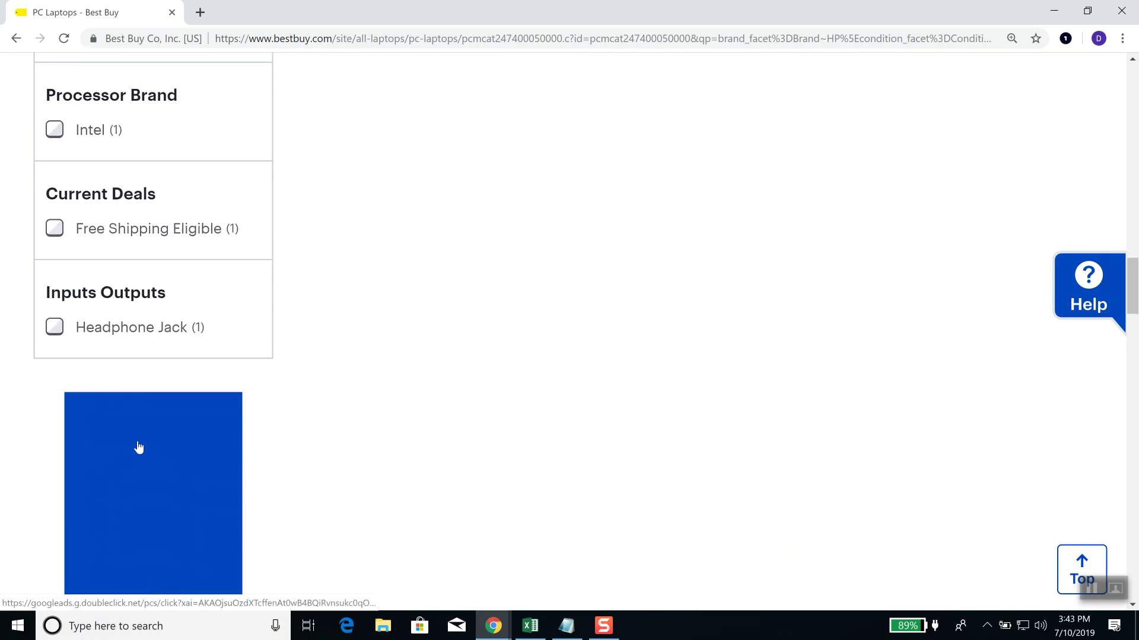
scroll(138, 447, "up", 15)
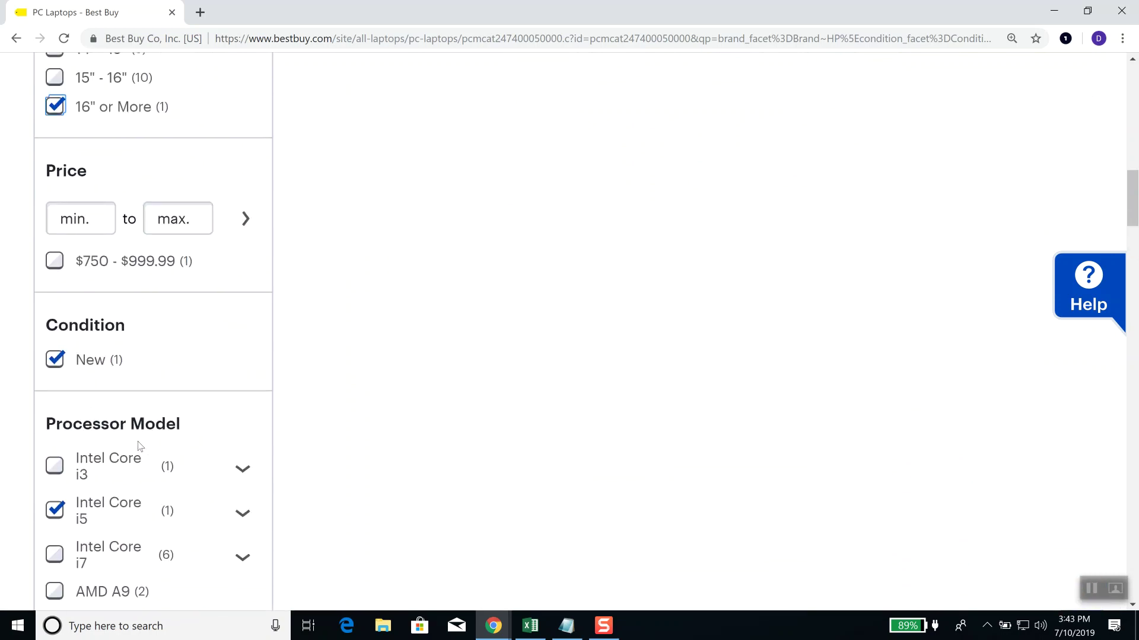
scroll(140, 446, "up", 5)
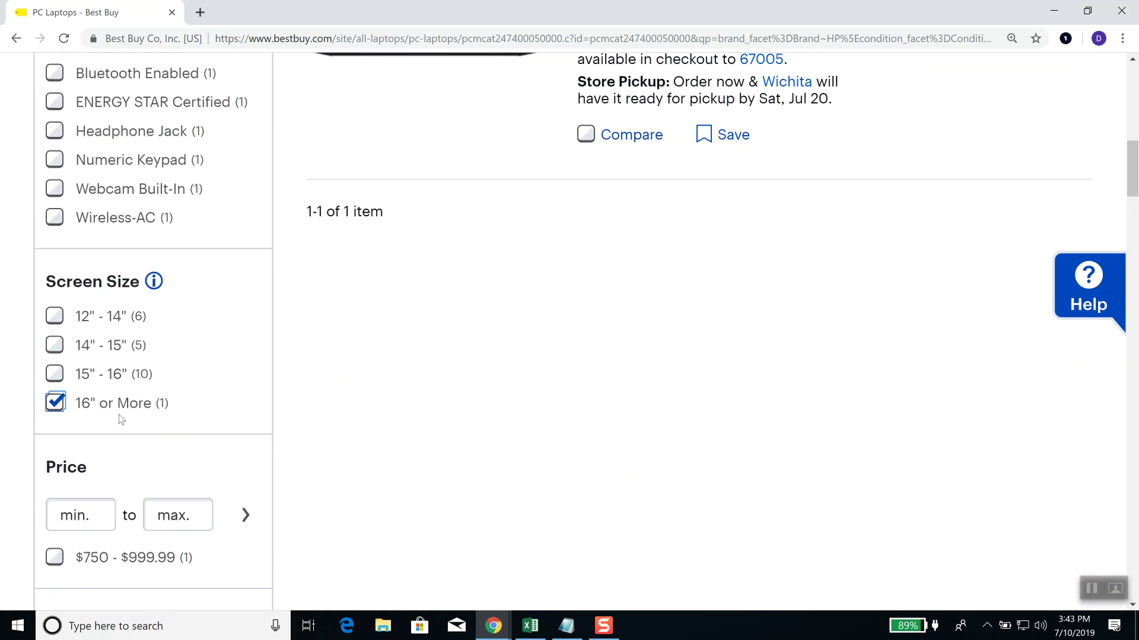